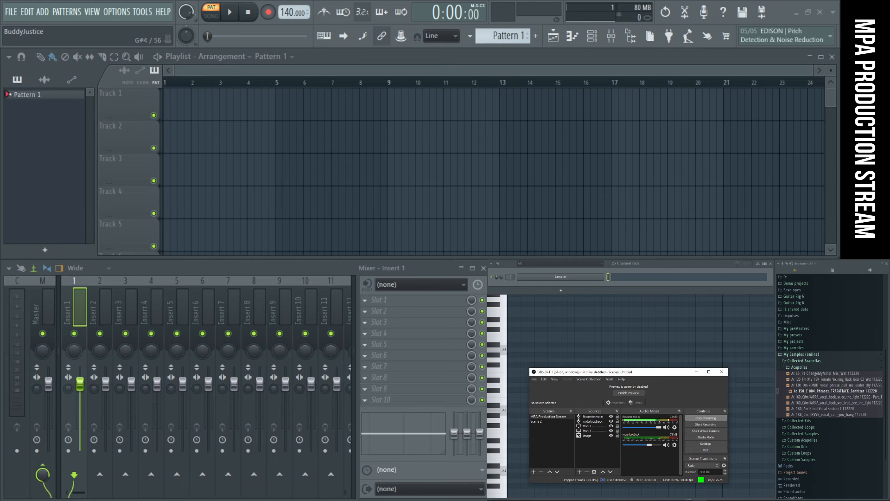
# - Switch to Chrome and open the MPA Producer Battle 10 sign-ups post in Amino's Music Production community
pyautogui.click(432, 500)
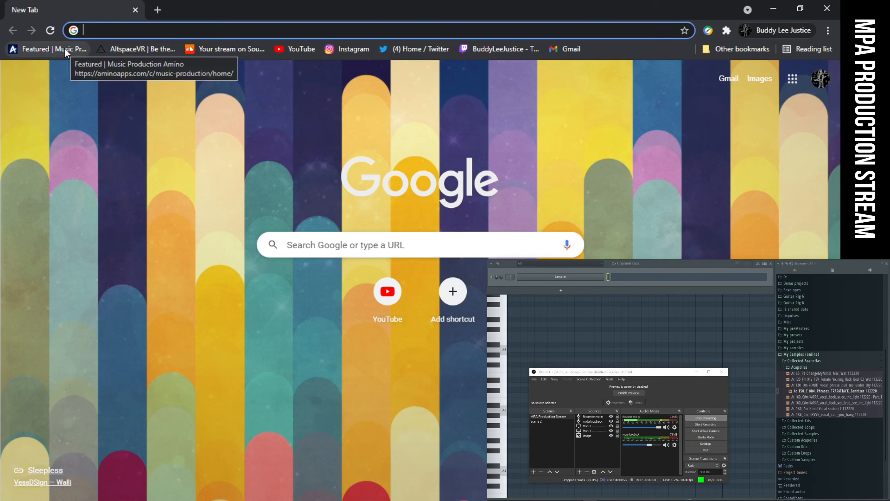
pyautogui.click(64, 48)
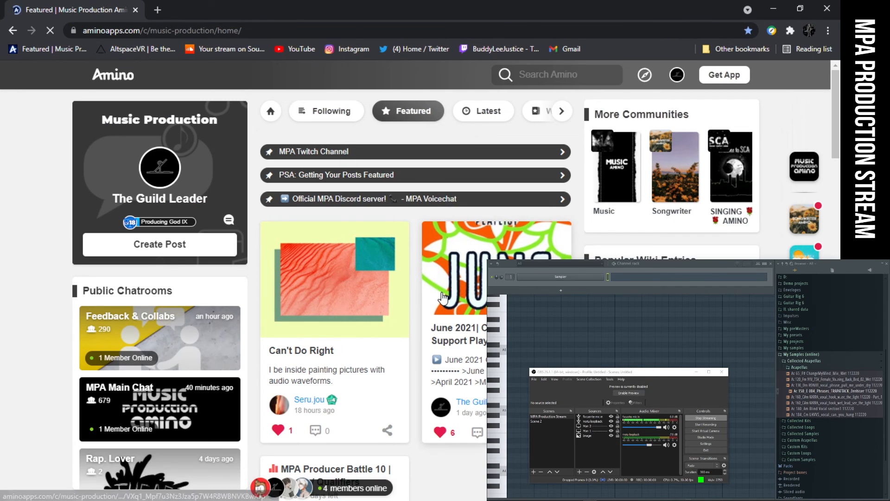
pyautogui.click(443, 297)
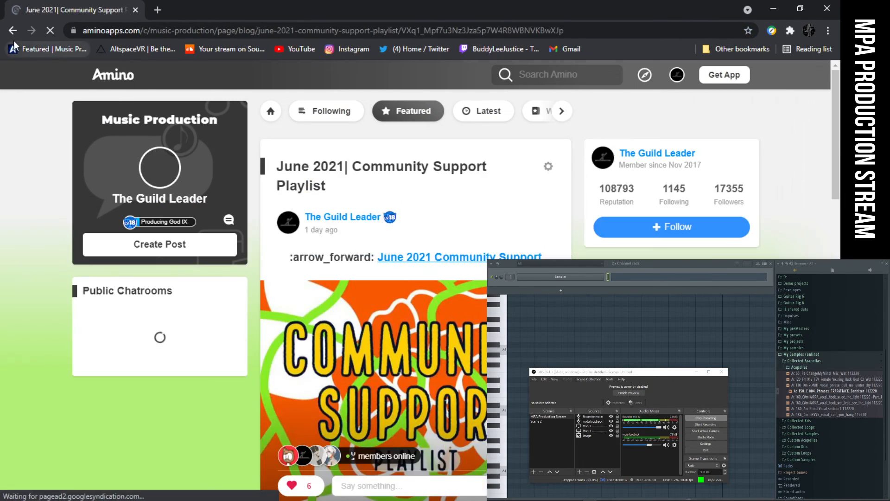
pyautogui.click(12, 30)
pyautogui.scroll(-6, 468, 320)
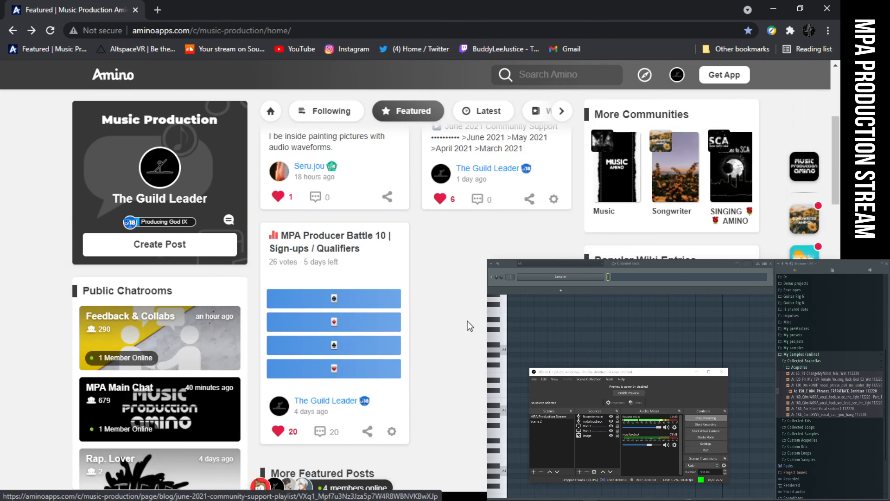
pyautogui.click(285, 188)
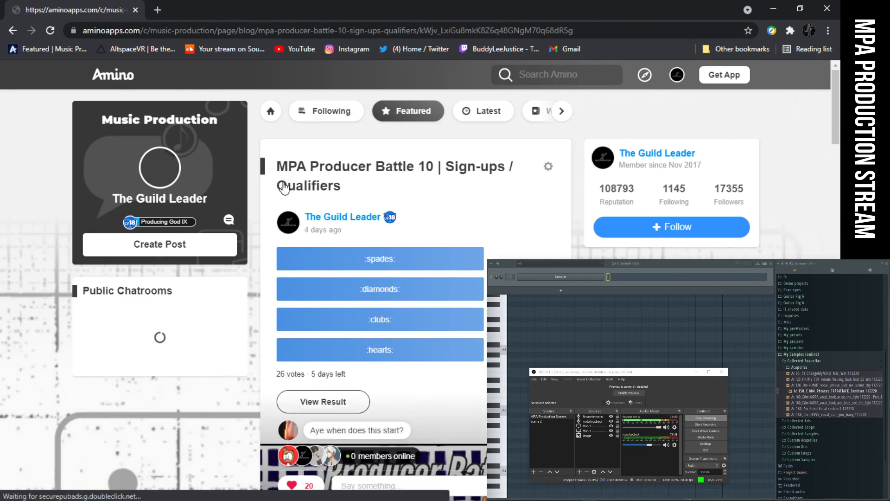
# - Read the Producer Battle 10 post from the suit poll down to the rewards and rules
pyautogui.scroll(-1, 332, 171)
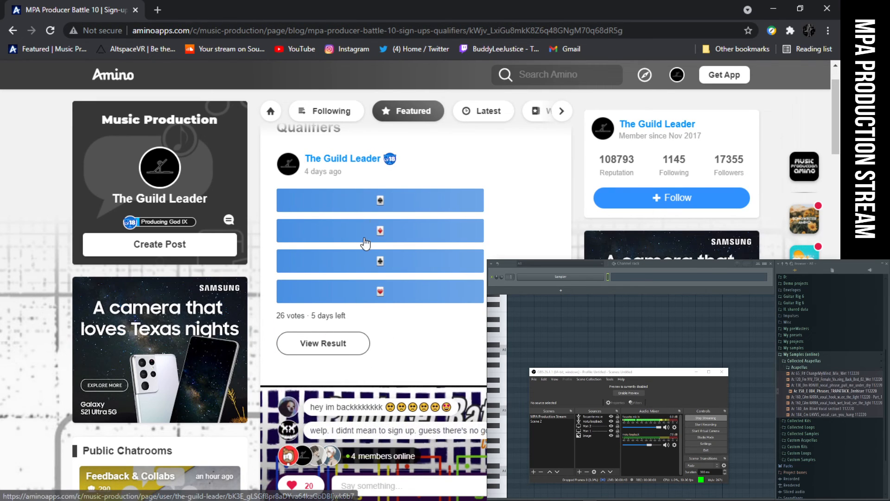
pyautogui.scroll(-4, 366, 248)
pyautogui.scroll(-1, 364, 241)
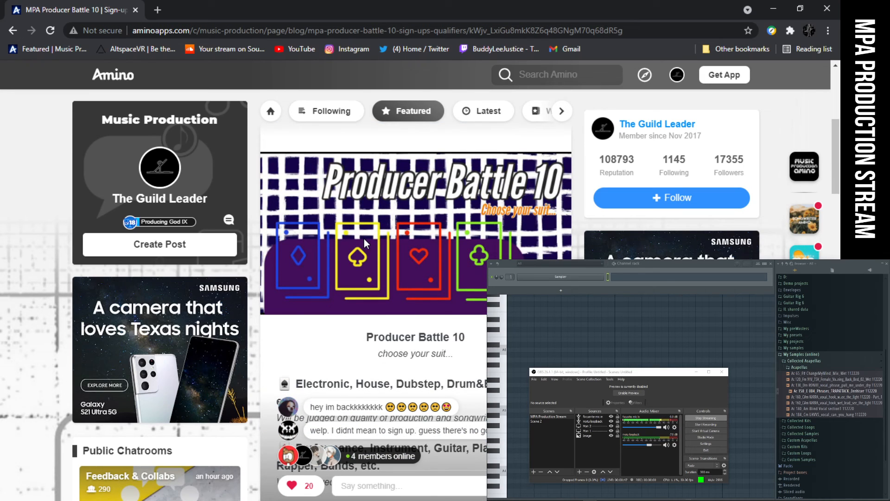
pyautogui.scroll(-1, 363, 238)
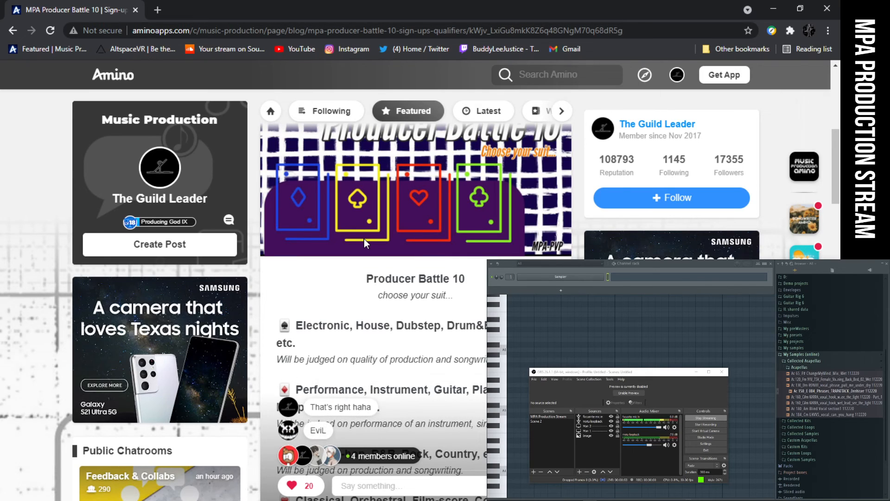
pyautogui.scroll(-3, 364, 238)
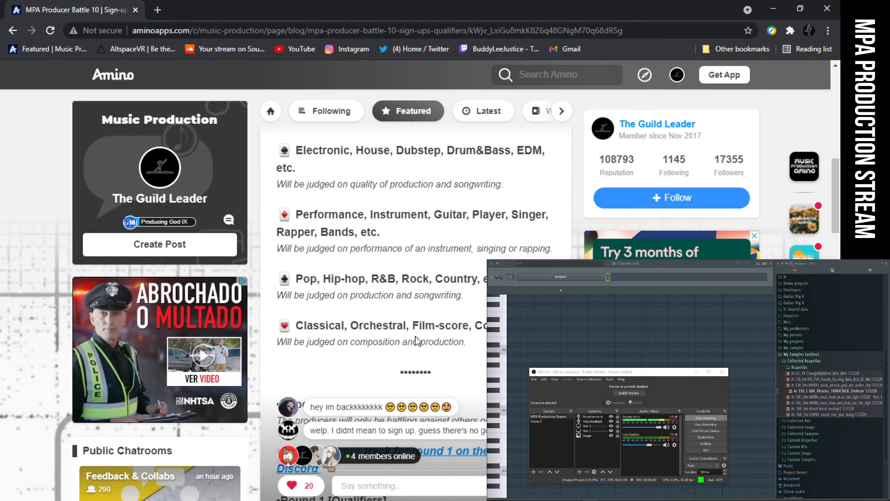
pyautogui.scroll(-10, 415, 342)
pyautogui.scroll(-7, 414, 342)
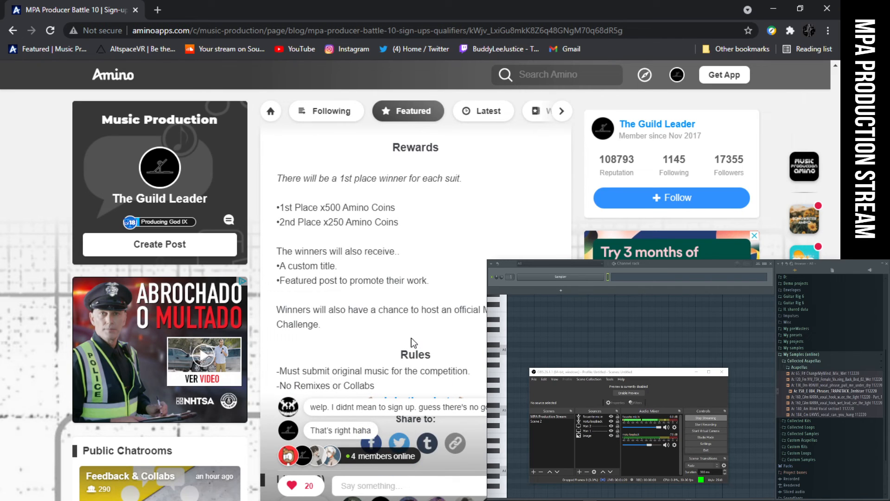
pyautogui.scroll(-1, 415, 343)
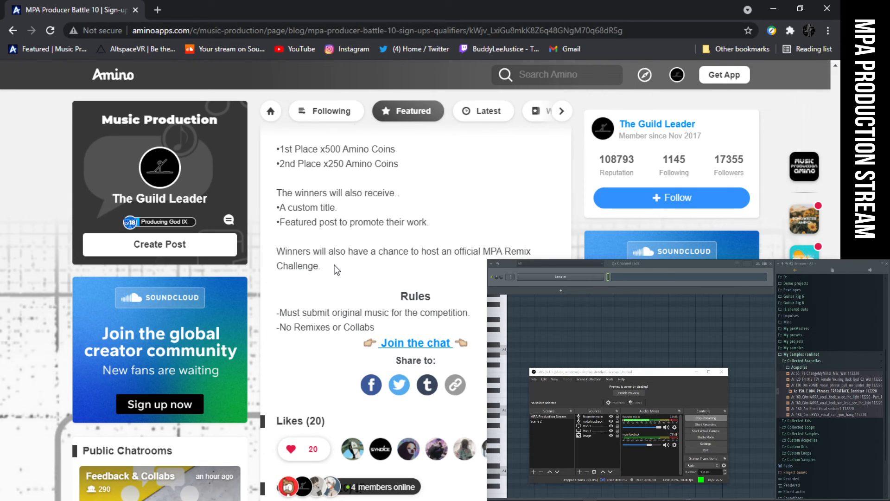
pyautogui.scroll(3, 336, 268)
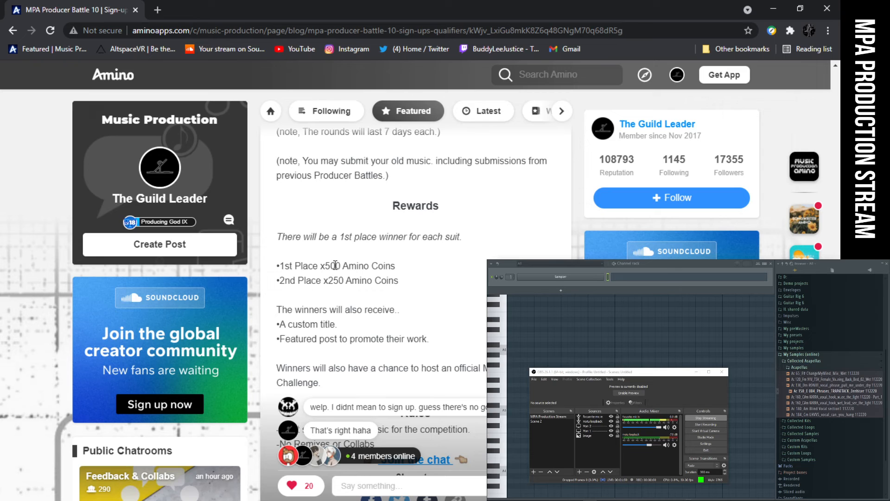
pyautogui.scroll(-3, 335, 265)
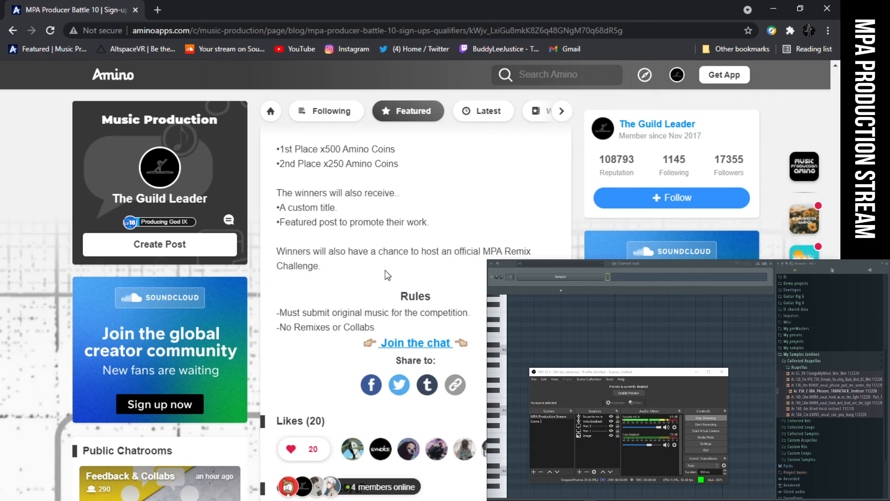
# - Review the post in reverse, from the rewards and round descriptions back up to the suit poll
pyautogui.scroll(3, 385, 270)
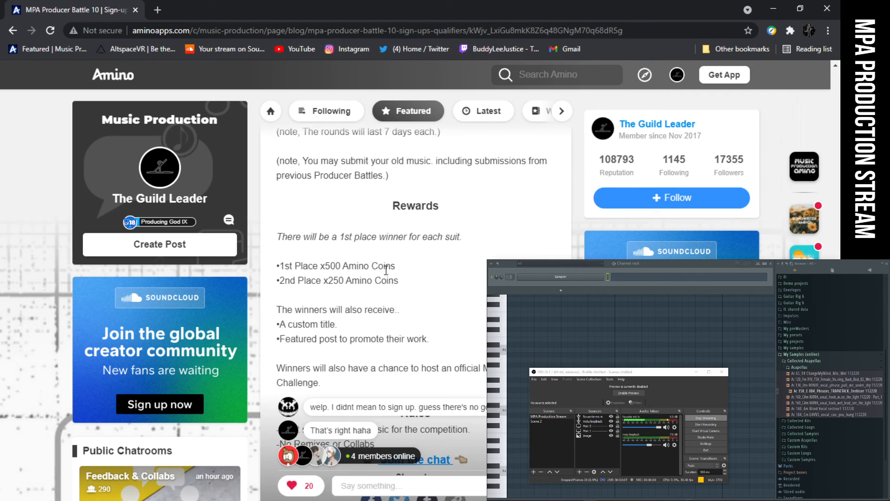
pyautogui.scroll(4, 386, 270)
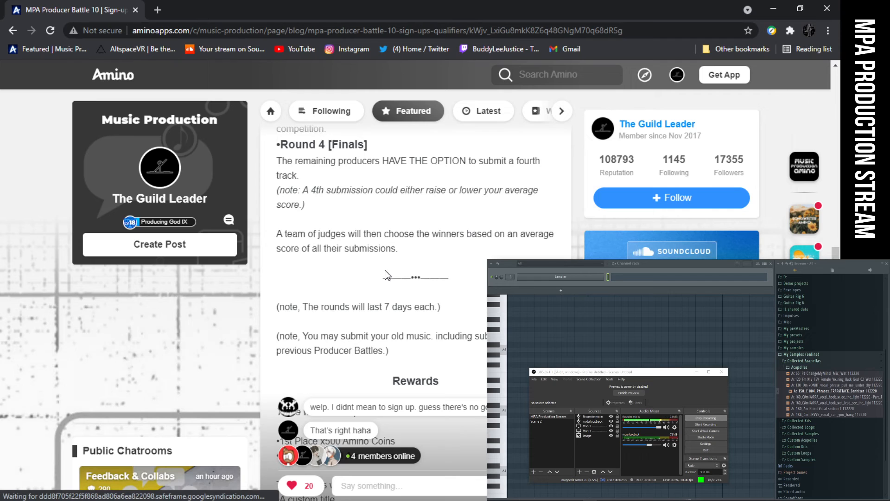
pyautogui.scroll(1, 385, 271)
pyautogui.scroll(-5, 385, 272)
pyautogui.scroll(7, 385, 273)
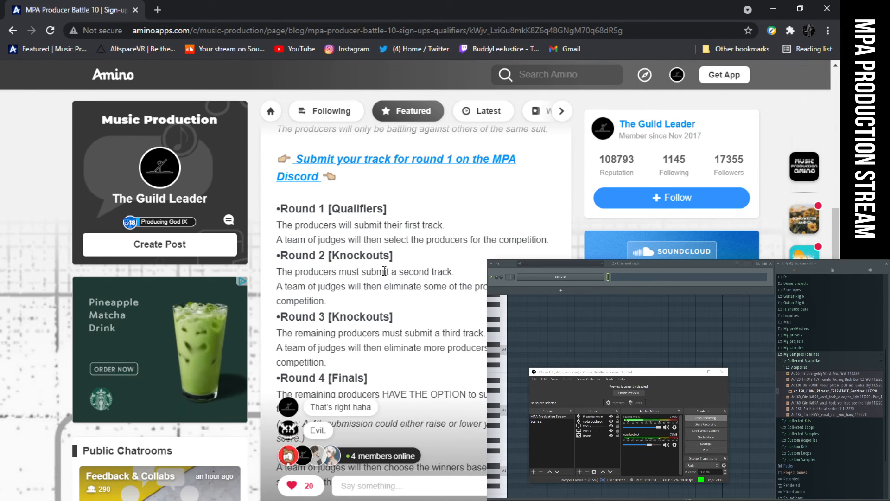
pyautogui.scroll(1, 385, 271)
pyautogui.scroll(1, 355, 265)
pyautogui.scroll(-3, 356, 264)
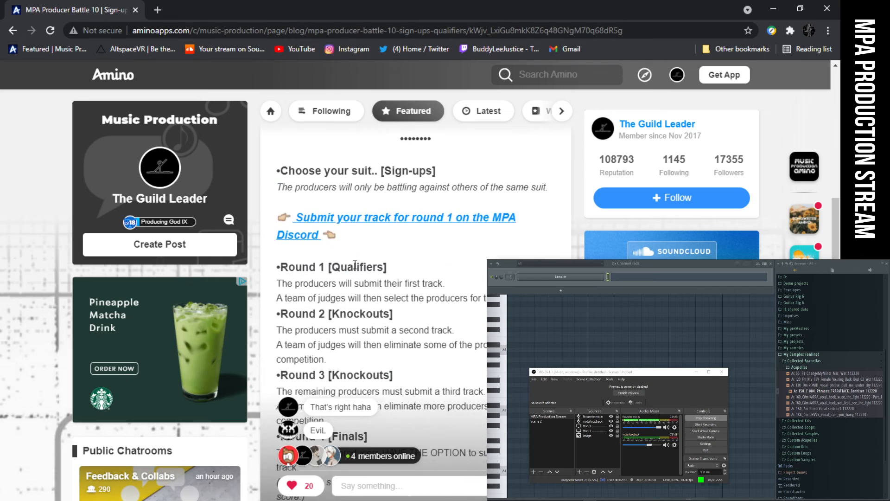
pyautogui.scroll(9, 355, 266)
pyautogui.scroll(1, 356, 266)
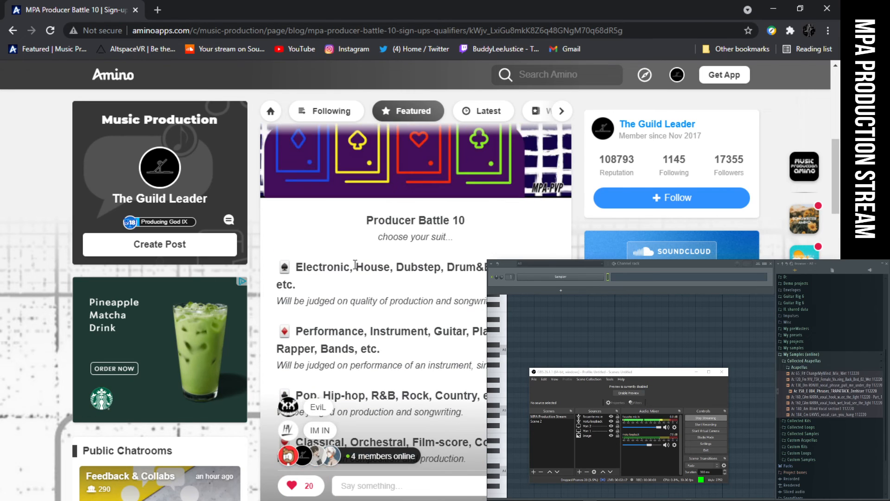
pyautogui.scroll(6, 355, 264)
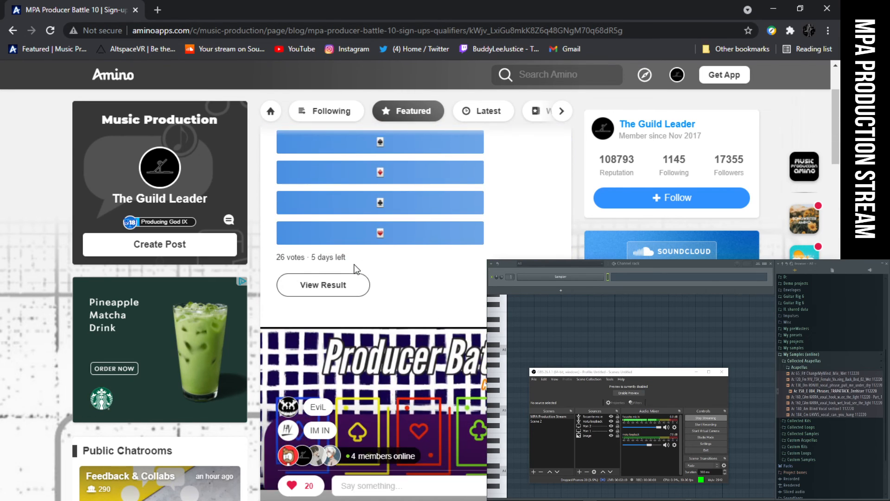
pyautogui.scroll(2, 355, 269)
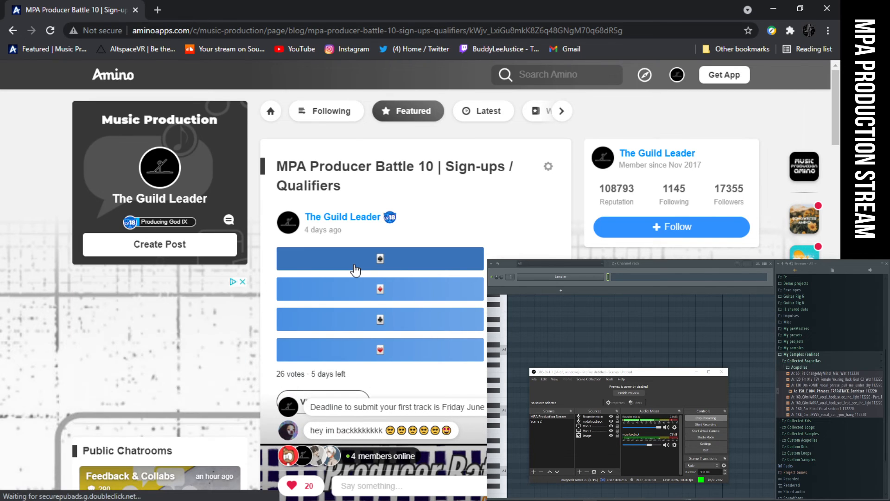
# - Examine the genre categories and judging criteria for each of the four suits
pyautogui.scroll(-10, 386, 274)
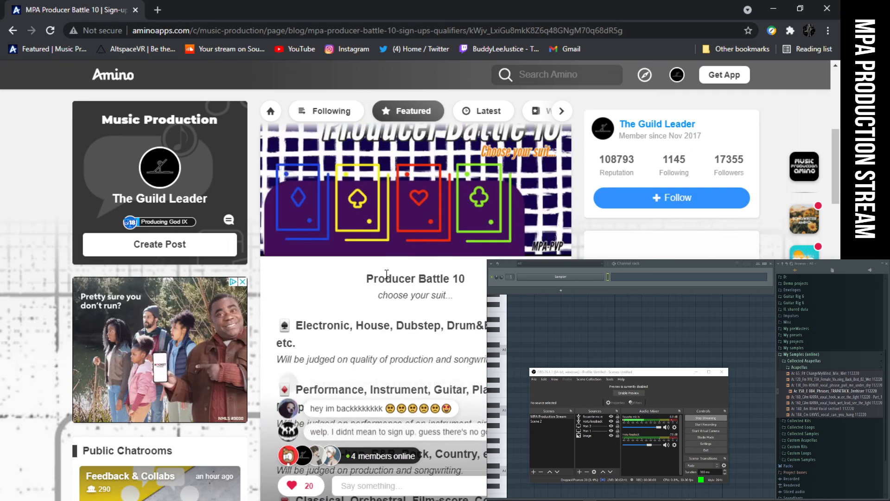
pyautogui.scroll(-3, 389, 279)
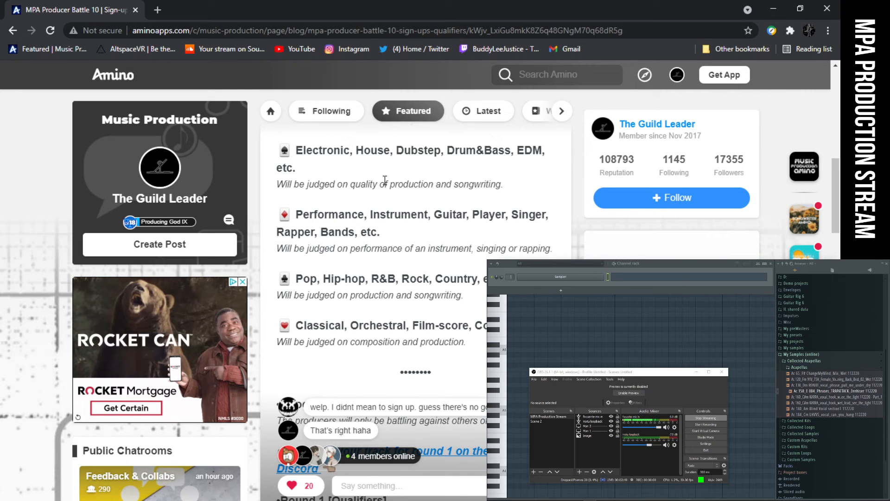
pyautogui.scroll(1, 355, 191)
pyautogui.scroll(5, 352, 194)
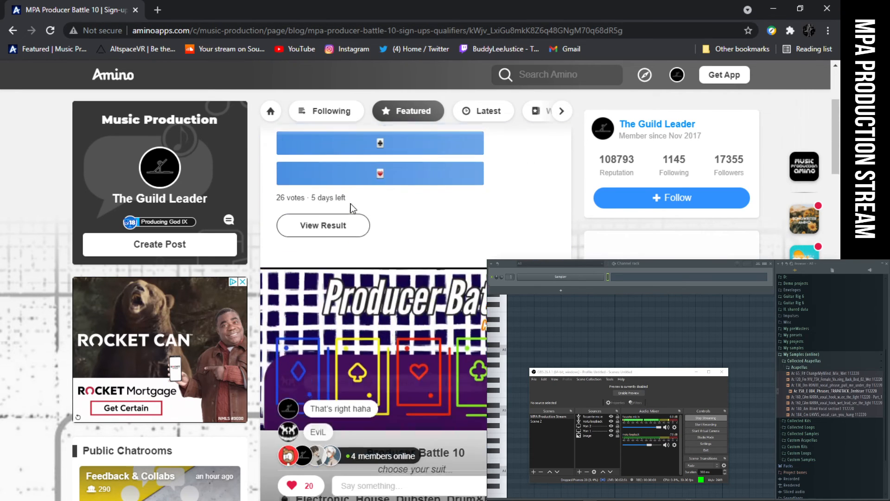
pyautogui.scroll(-3, 371, 337)
pyautogui.scroll(-4, 371, 336)
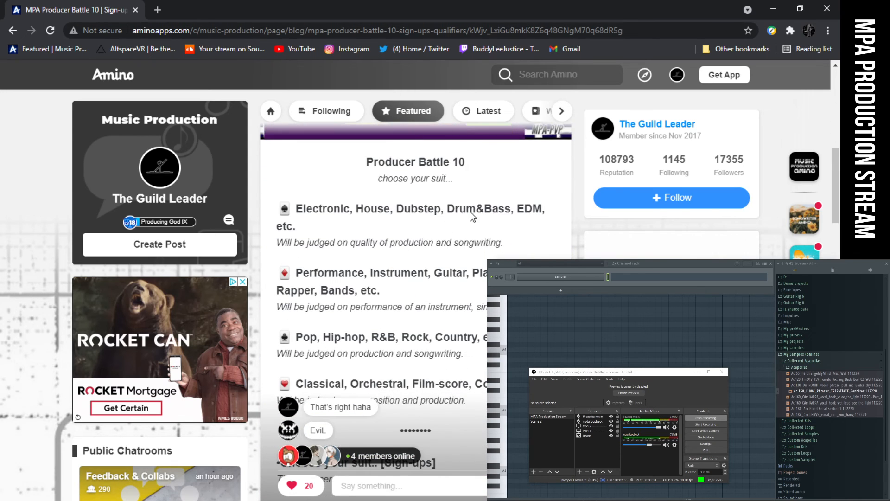
pyautogui.scroll(-2, 437, 210)
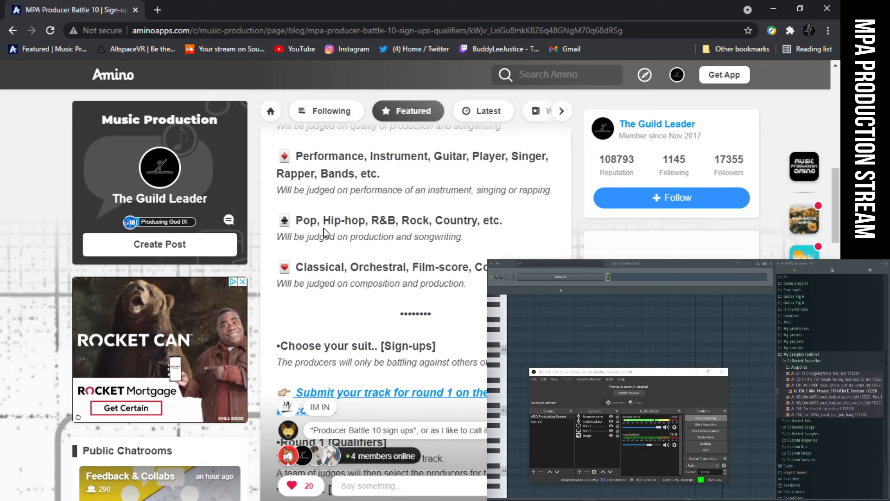
pyautogui.scroll(-1, 328, 251)
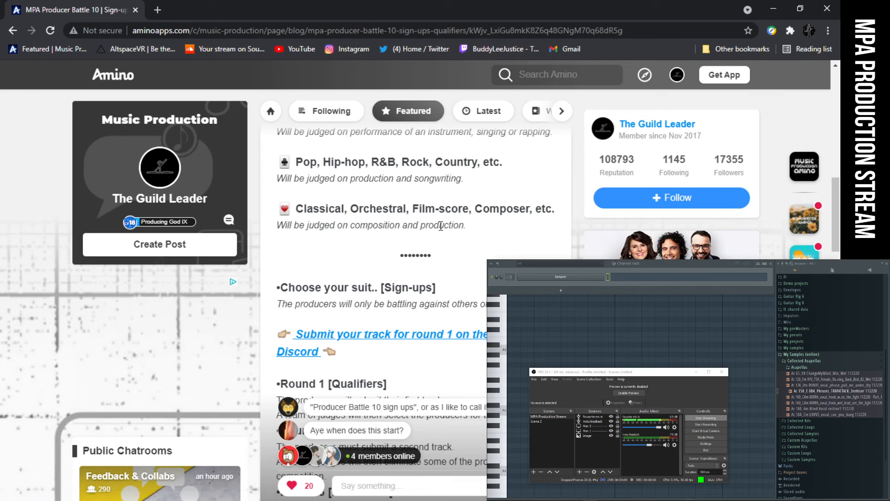
pyautogui.scroll(-1, 459, 226)
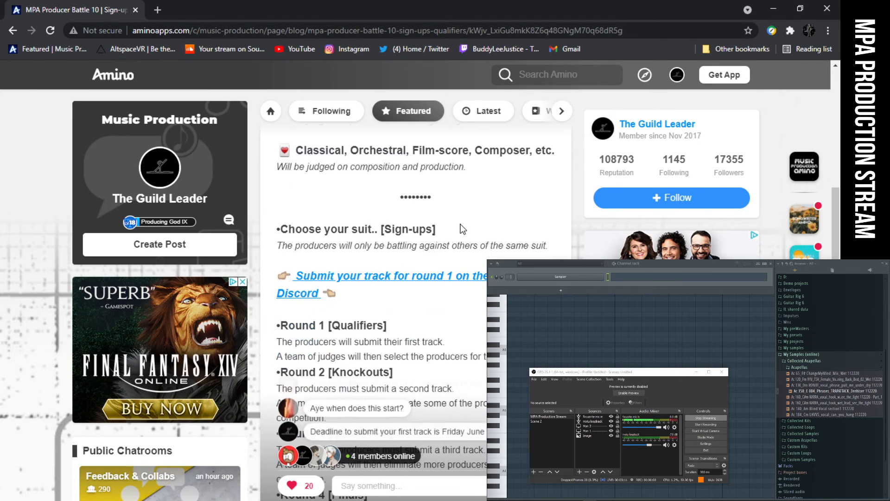
pyautogui.scroll(2, 462, 229)
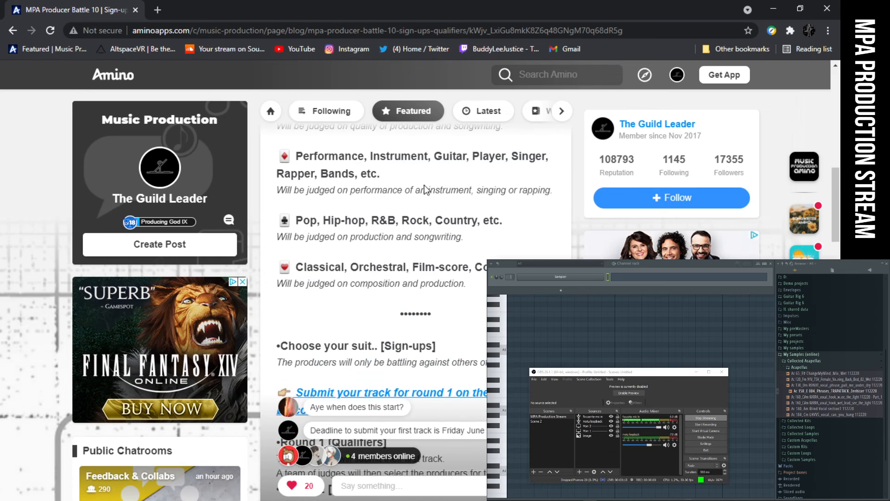
# - Examine the descriptions of rounds 1 to 4 and the MPA Discord link for submitting a round 1 track
pyautogui.scroll(-4, 387, 195)
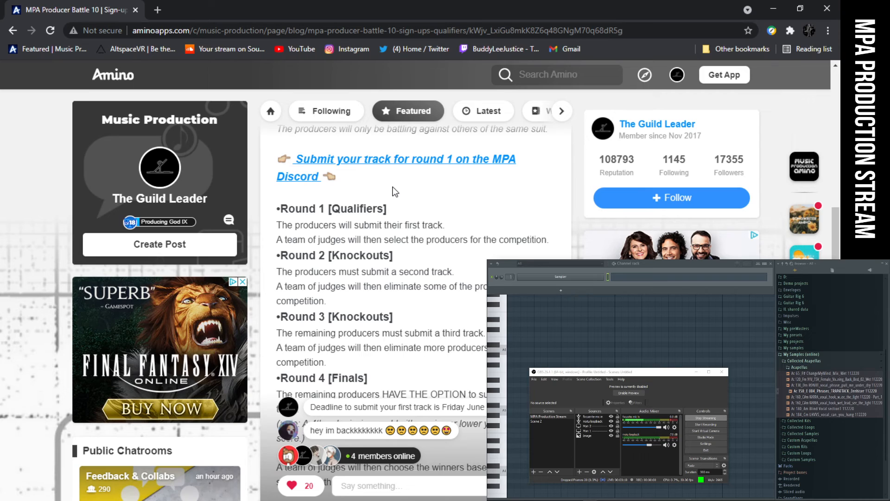
pyautogui.scroll(-1, 394, 191)
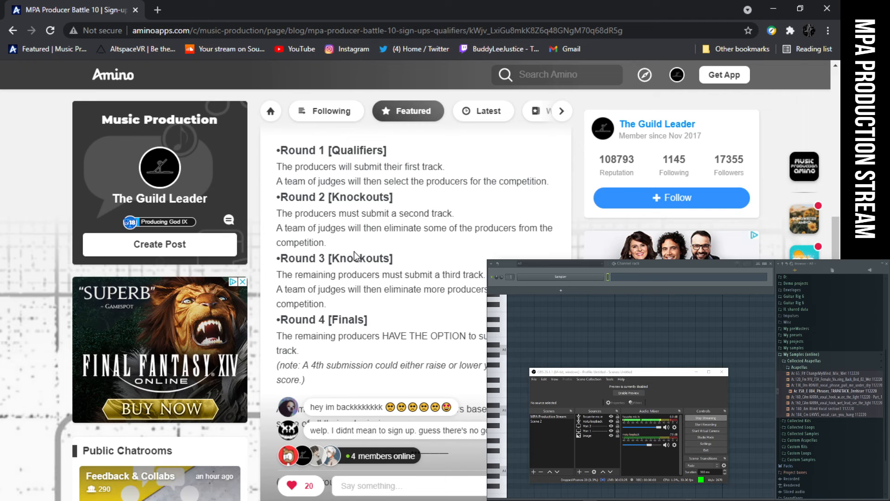
pyautogui.scroll(-2, 354, 261)
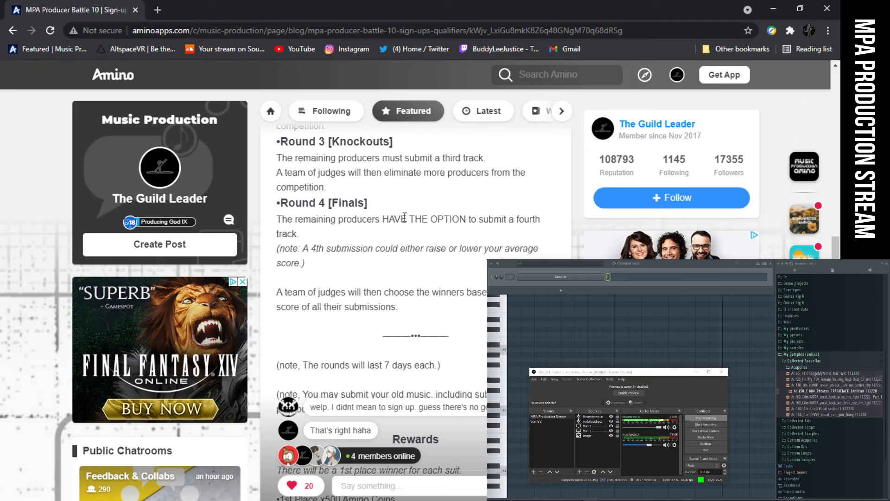
pyautogui.scroll(-1, 405, 218)
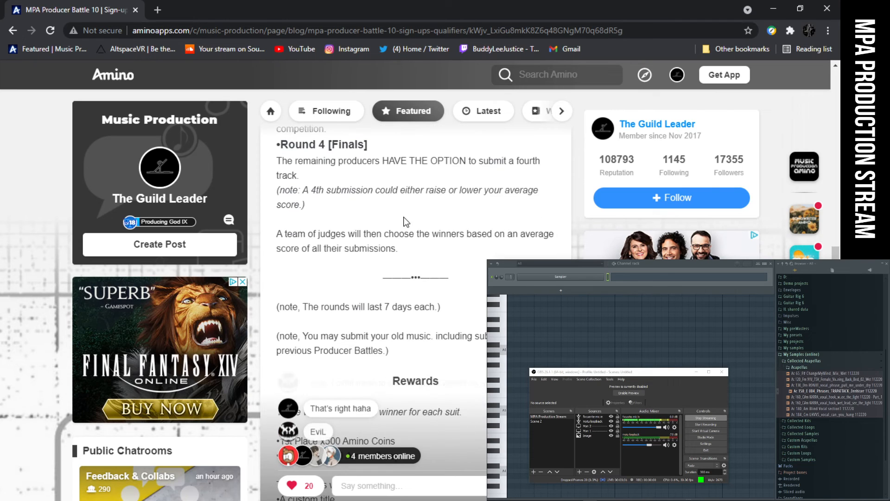
pyautogui.scroll(1, 405, 218)
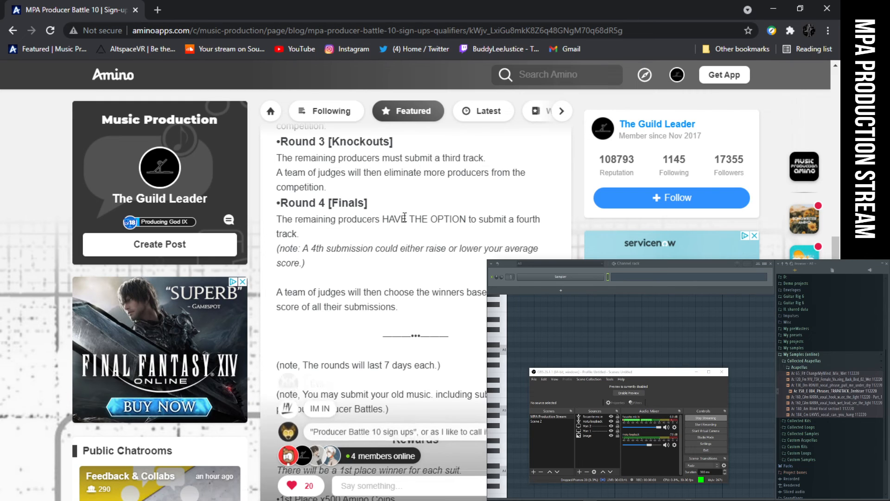
pyautogui.scroll(3, 405, 217)
pyautogui.scroll(5, 404, 217)
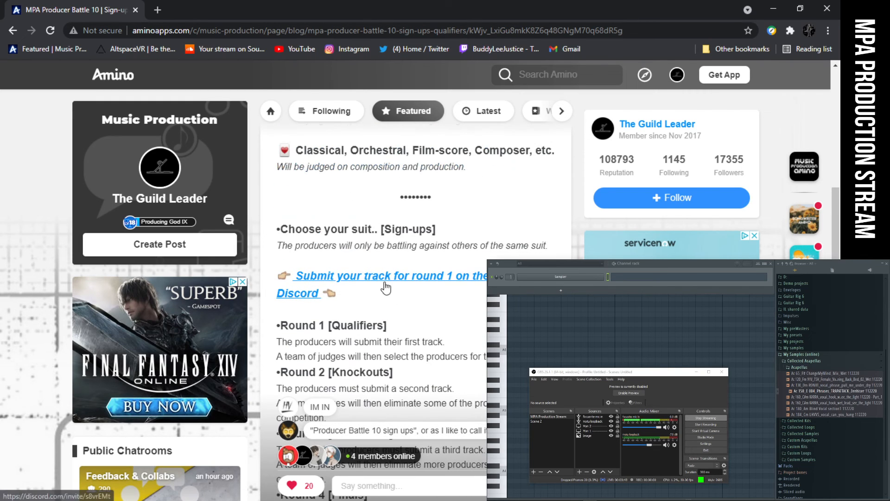
pyautogui.scroll(-2, 385, 276)
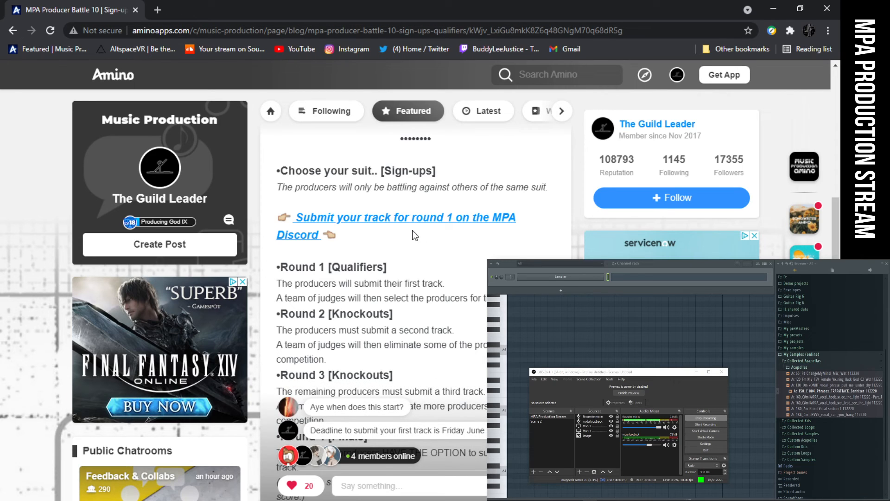
# - Review the battle post's suit categories, suit poll and banner, and the sign-up and round 1 sections
pyautogui.scroll(-3, 415, 235)
pyautogui.scroll(3, 426, 249)
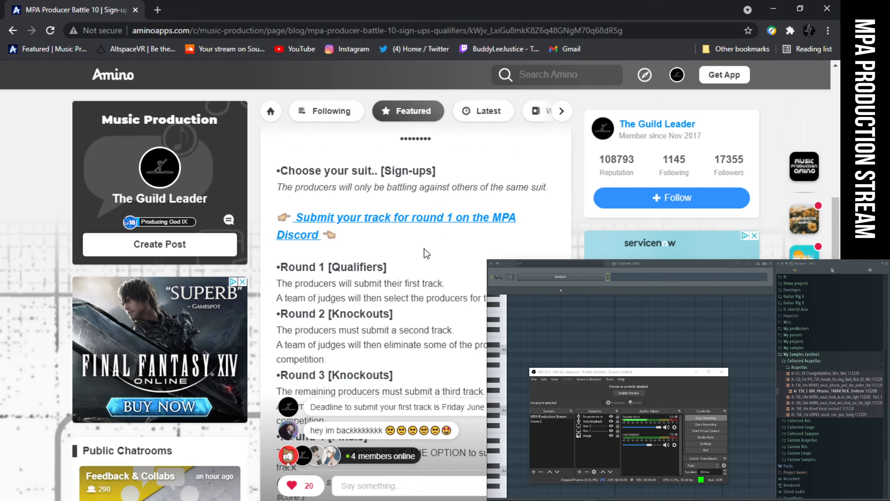
pyautogui.scroll(3, 427, 252)
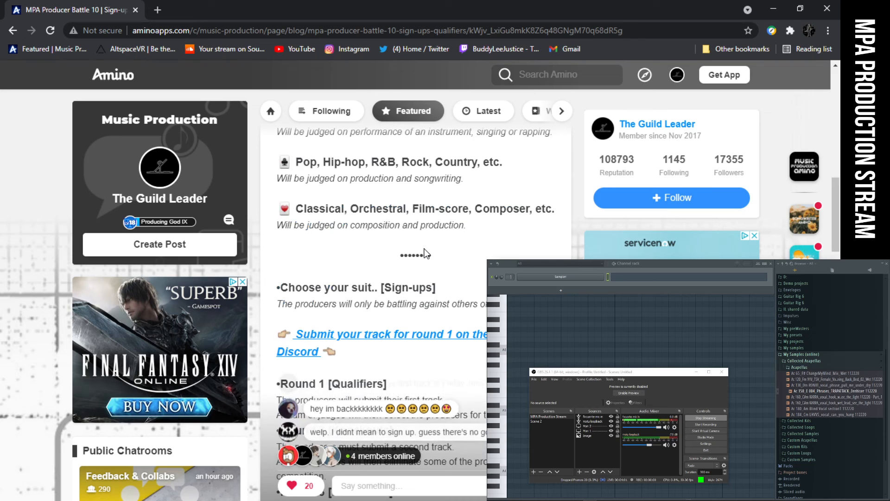
pyautogui.scroll(4, 427, 253)
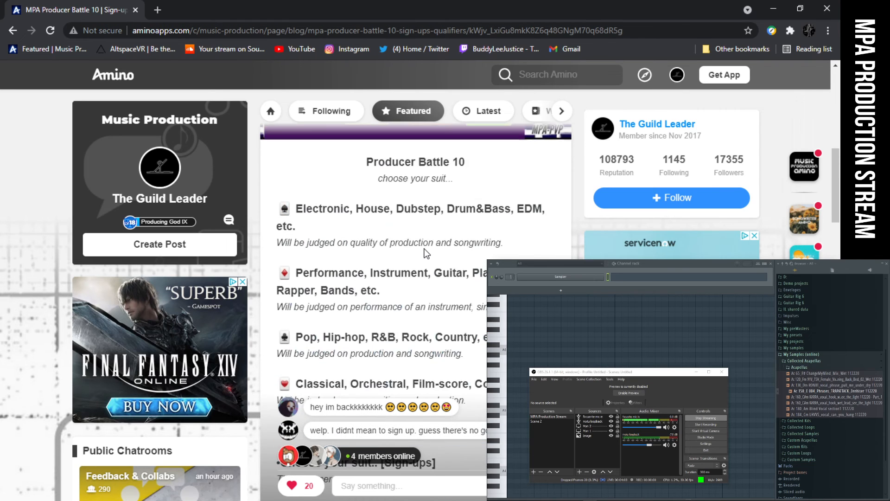
pyautogui.scroll(-3, 426, 253)
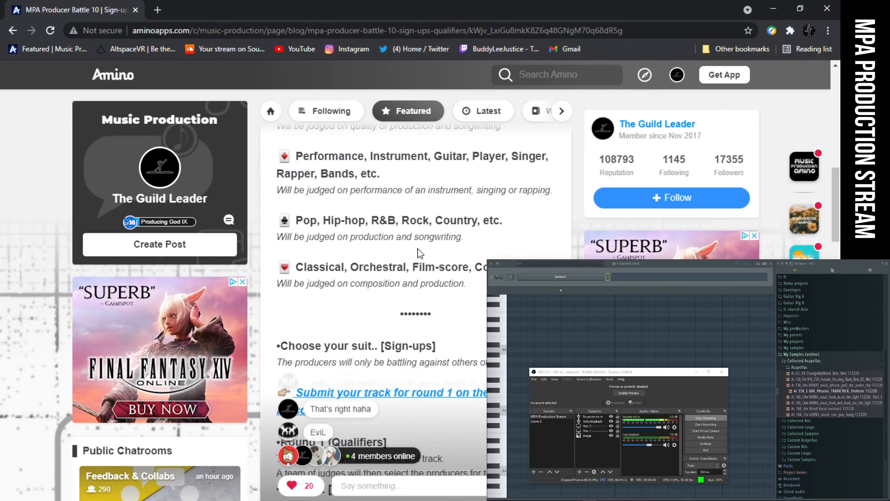
pyautogui.scroll(-10, 420, 253)
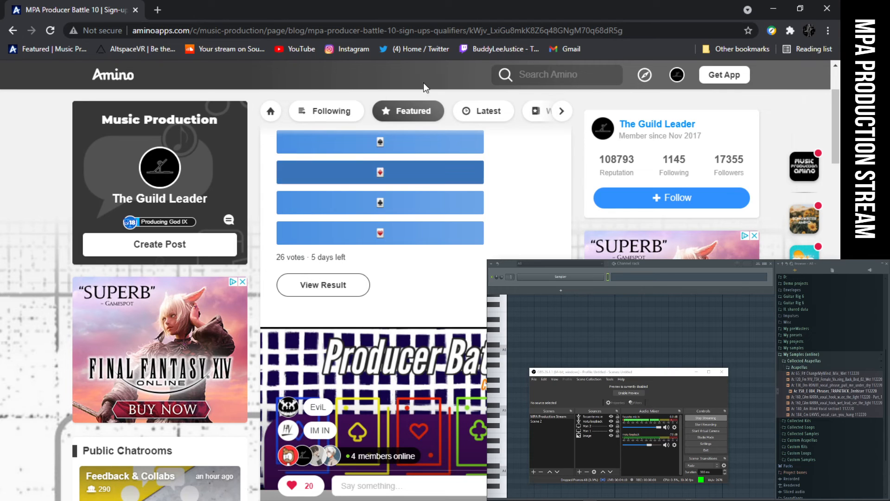
pyautogui.scroll(-6, 366, 307)
pyautogui.scroll(3, 366, 308)
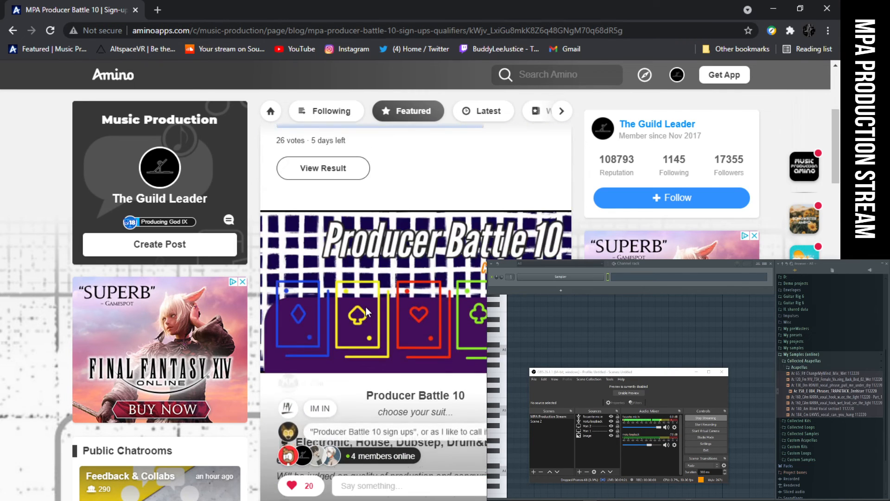
pyautogui.scroll(-3, 366, 311)
pyautogui.scroll(1, 367, 311)
pyautogui.scroll(-12, 366, 311)
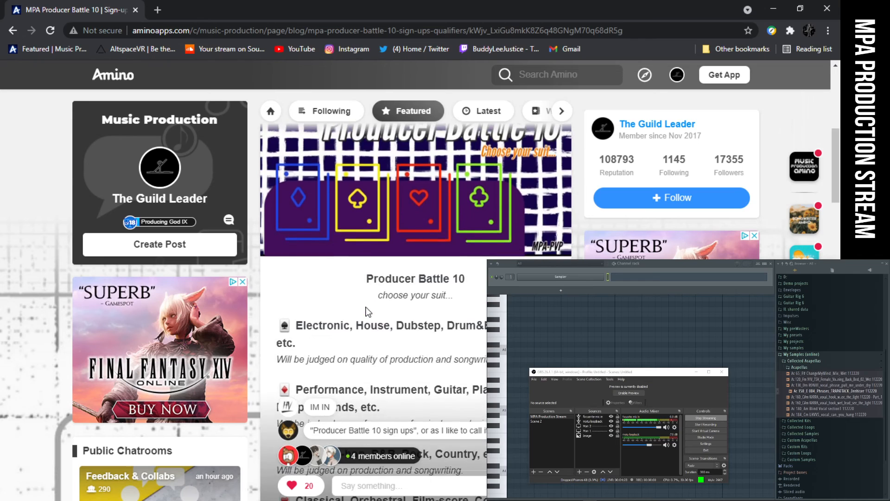
pyautogui.scroll(6, 375, 309)
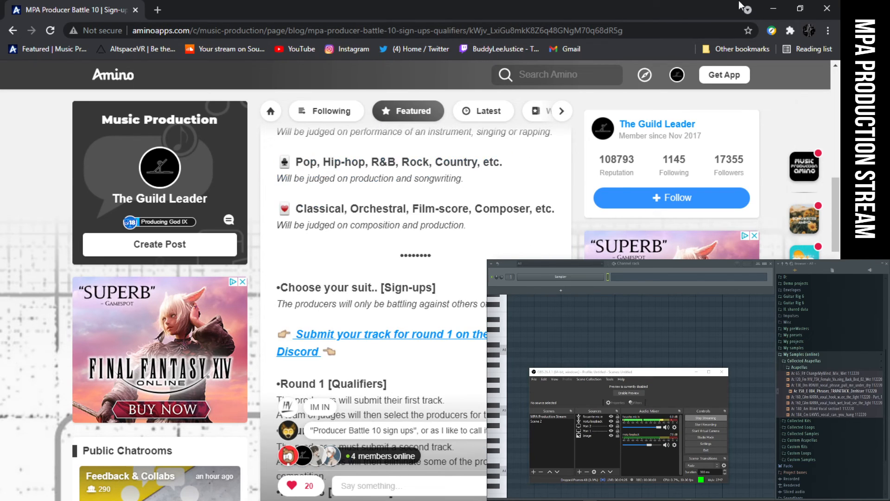
# - Close the browser and, in FL Studio, place the Ac 150_E 004_Phrases_TRAPATTACK vocal sample on Track 1 at bar 1
pyautogui.click(827, 8)
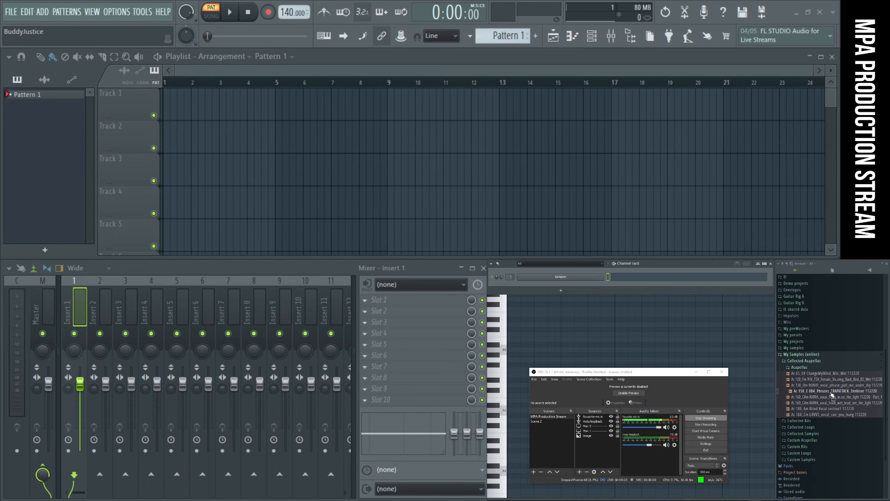
pyautogui.click(832, 392)
pyautogui.moveTo(839, 393); pyautogui.dragTo(243, 109)
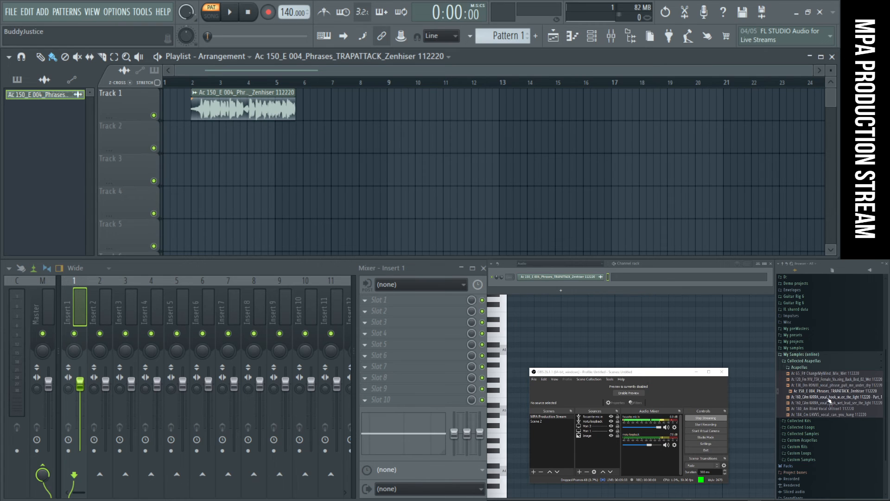
pyautogui.moveTo(254, 110); pyautogui.dragTo(226, 111)
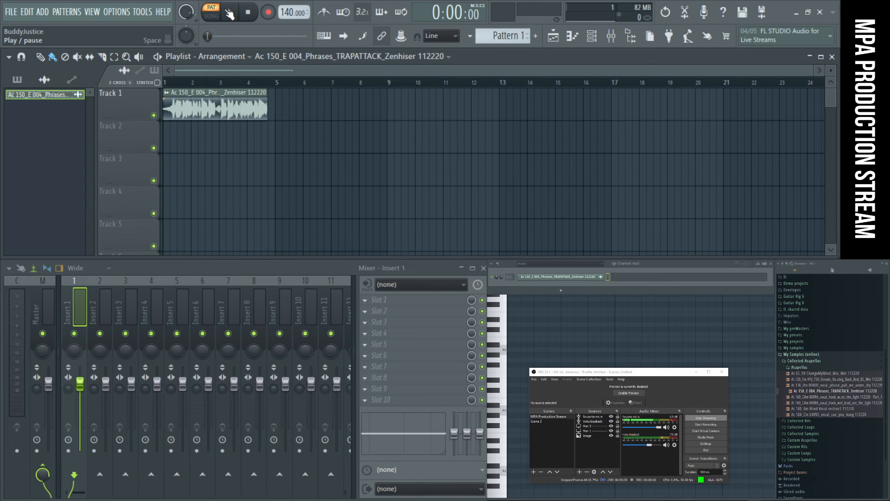
# - Play the arrangement from midway through bar 1 to hear the TRAPATTACK vocal clip, and stop playback
pyautogui.click(177, 82)
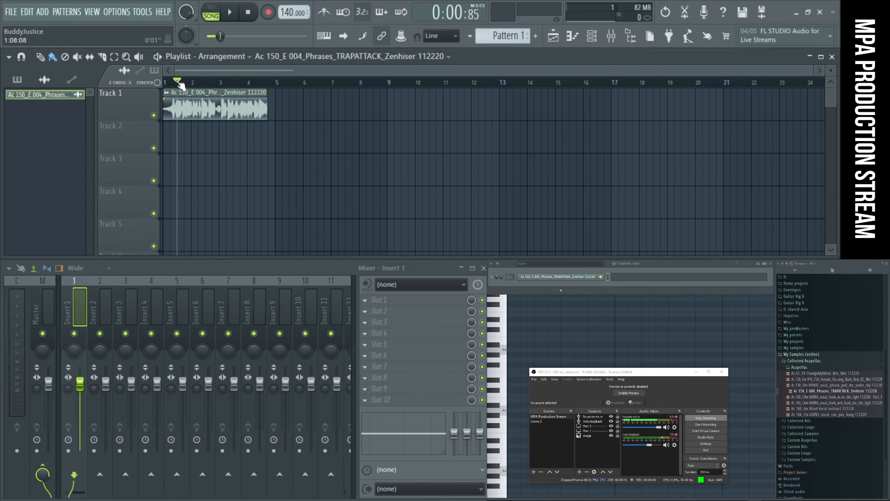
pyautogui.click(231, 15)
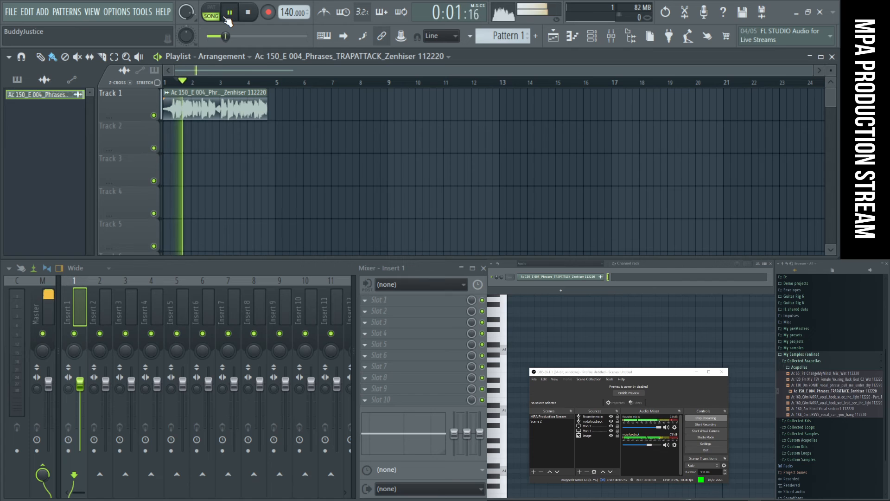
pyautogui.click(248, 13)
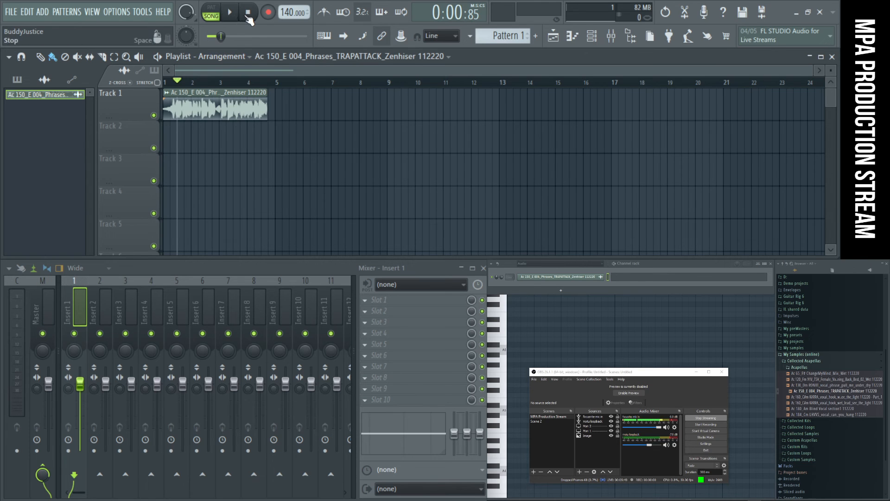
# - Audition the LHVVS, Blind Vocal and KARRA vocal hook samples in the Acapellas folder, and stop playback
pyautogui.click(842, 414)
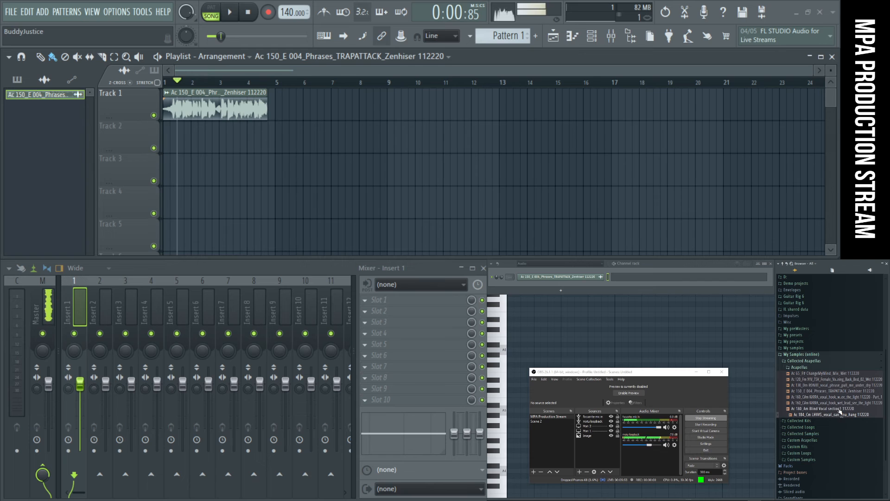
pyautogui.click(841, 404)
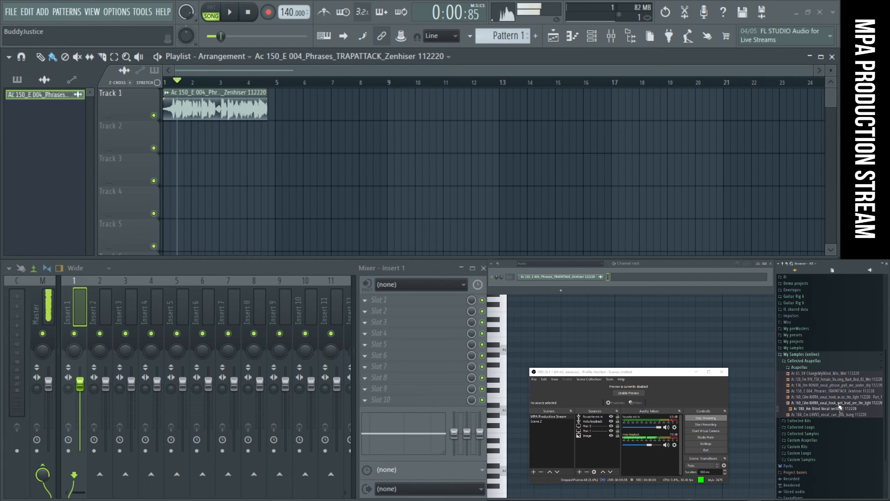
pyautogui.click(839, 398)
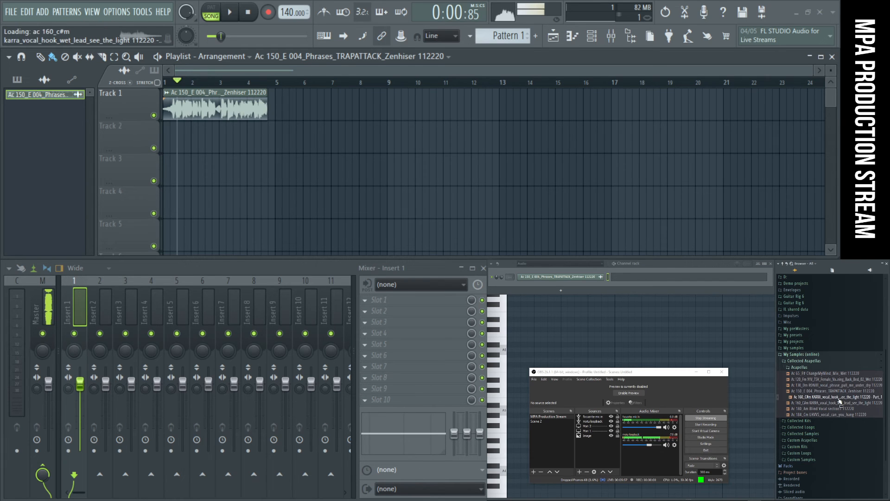
pyautogui.click(251, 13)
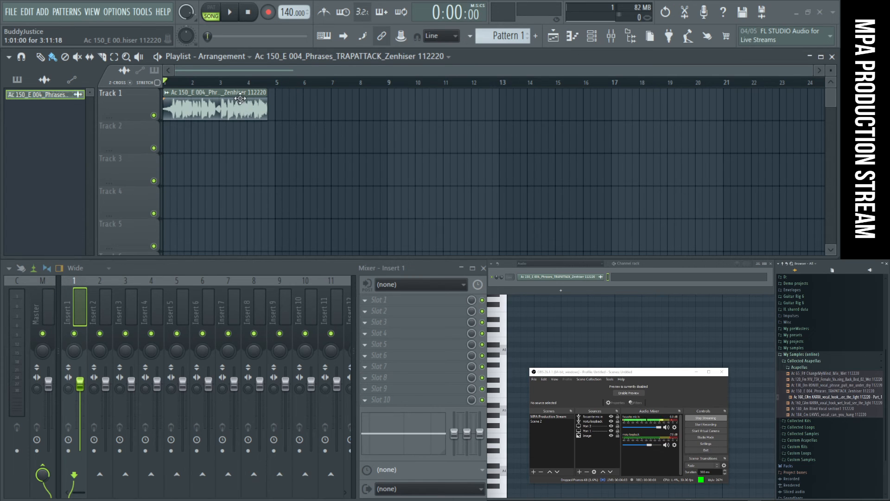
# - Play the TRAPATTACK vocal clip from its start and examine its full waveform at close range
pyautogui.press('space')
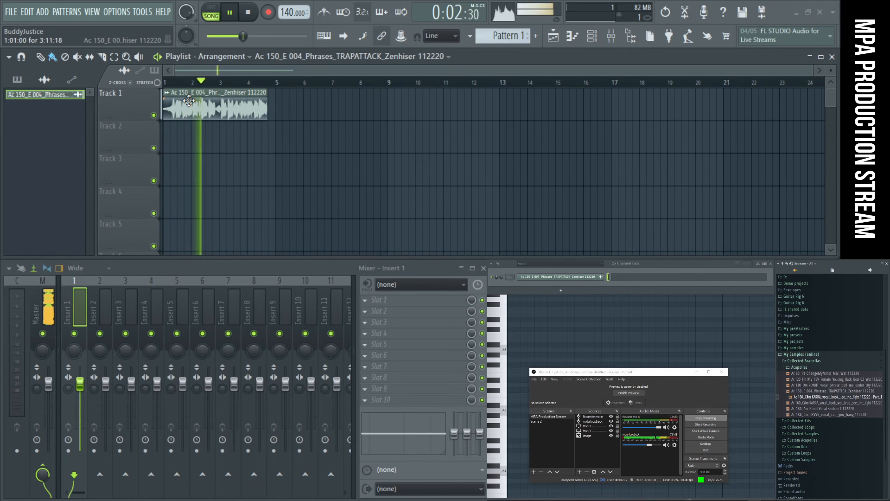
pyautogui.press('space')
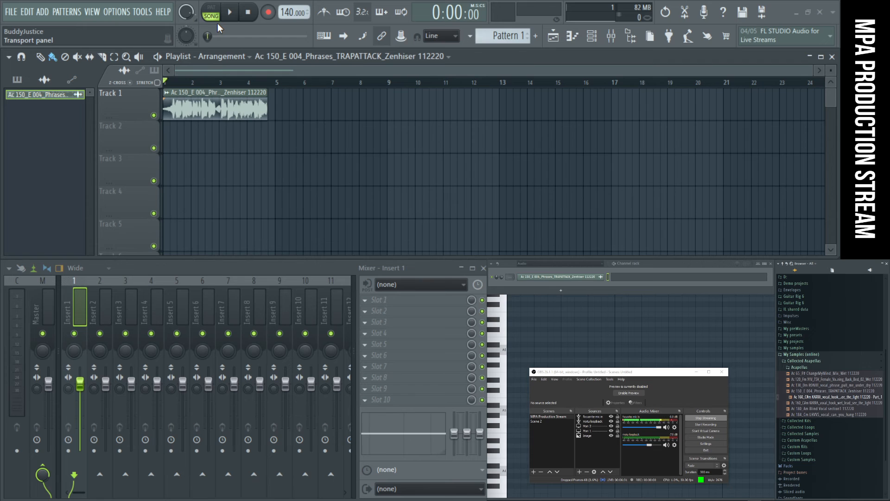
pyautogui.moveTo(310, 116); pyautogui.dragTo(149, 113)
pyautogui.scroll(3, 232, 148)
pyautogui.scroll(-2, 279, 158)
pyautogui.scroll(3, 195, 155)
pyautogui.moveTo(210, 72); pyautogui.dragTo(197, 73)
pyautogui.scroll(-2, 559, 133)
pyautogui.scroll(-2, 496, 153)
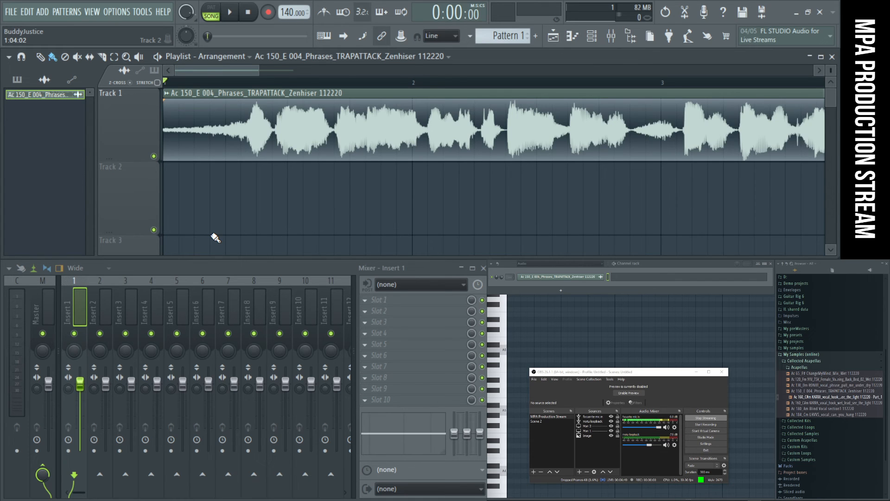
pyautogui.scroll(-2, 468, 175)
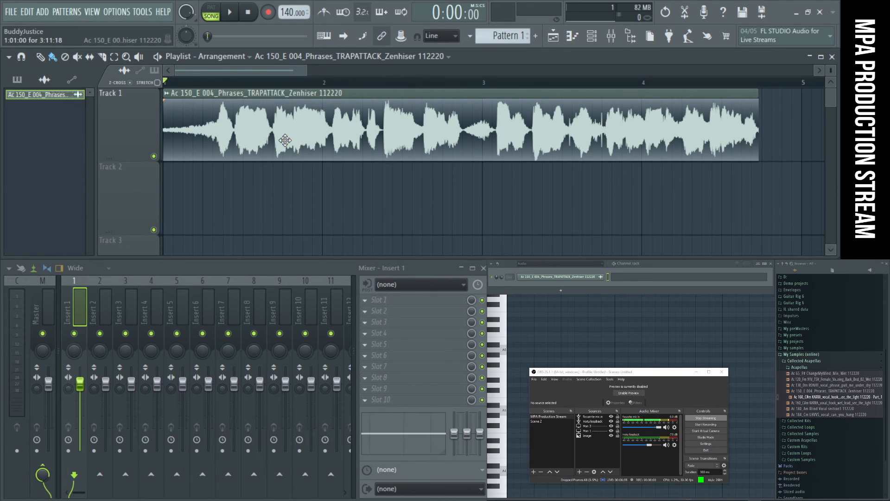
# - Move the TRAPATTACK clip to Track 2 and place the Ac 184_Cm LHVVS_vocal_can_you_hang sample on Track 3 at bar 1
pyautogui.moveTo(339, 129); pyautogui.dragTo(272, 215)
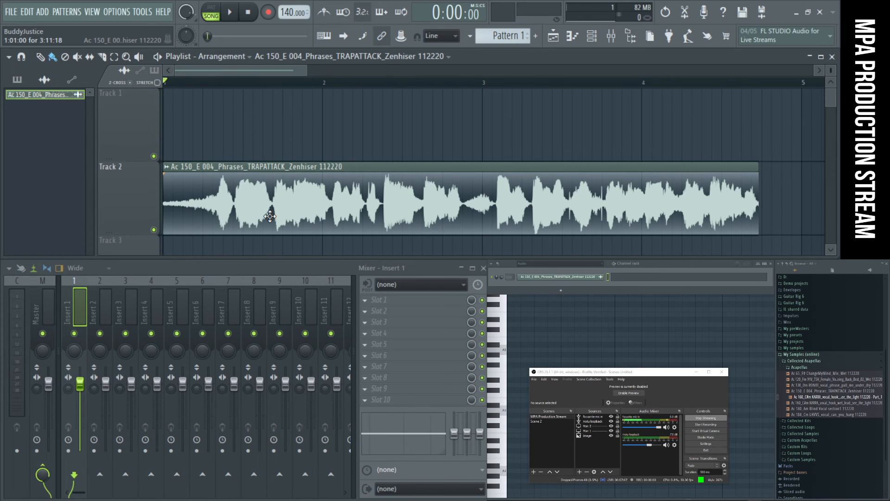
pyautogui.click(804, 415)
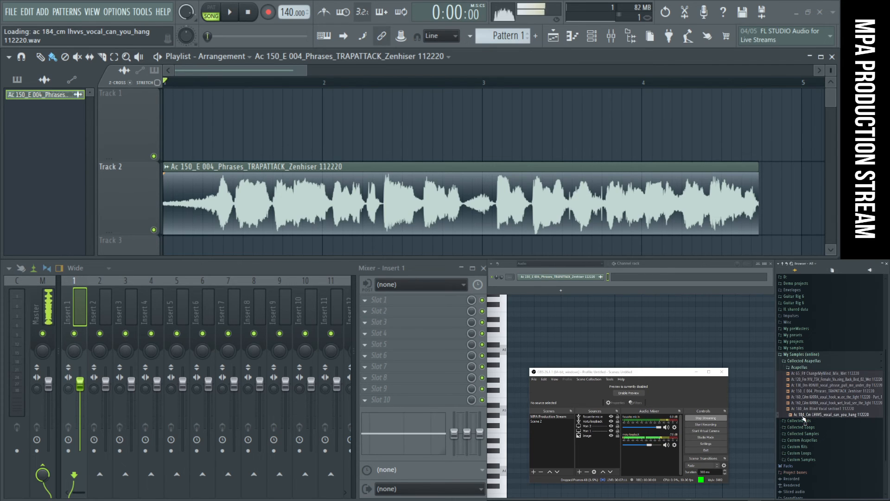
pyautogui.click(812, 392)
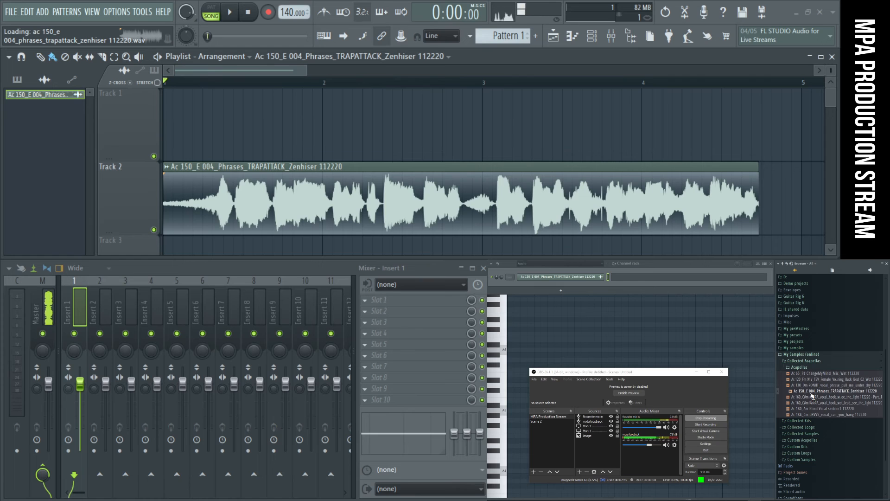
pyautogui.moveTo(813, 416); pyautogui.dragTo(242, 120)
pyautogui.scroll(2, 394, 222)
pyautogui.scroll(2, 406, 160)
pyautogui.scroll(-3, 406, 169)
pyautogui.scroll(-2, 406, 169)
pyautogui.scroll(-2, 406, 169)
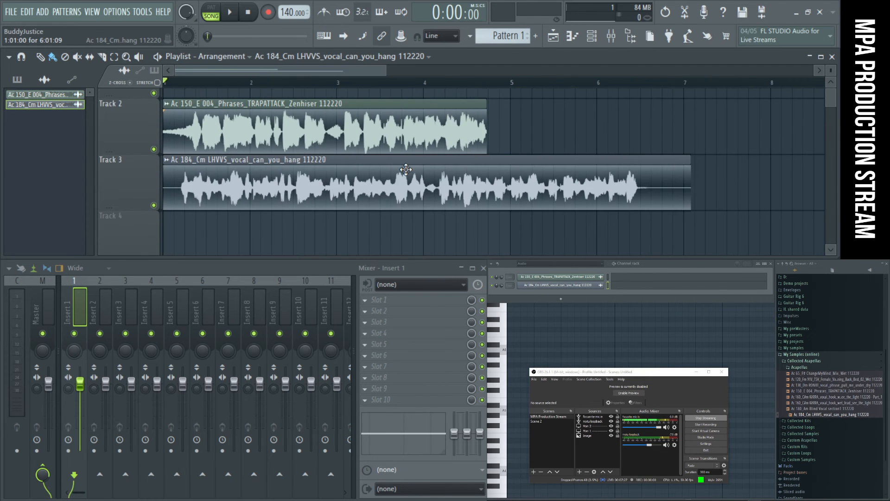
# - Mute Track 2 and listen to the LHVVS vocal on Track 3 by itself, stopping playback near its end
pyautogui.click(154, 149)
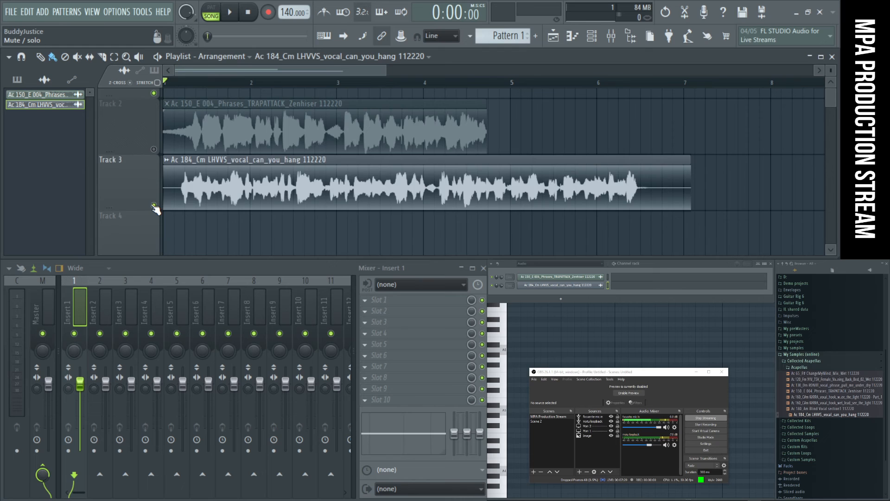
pyautogui.doubleClick(154, 205)
pyautogui.press('space')
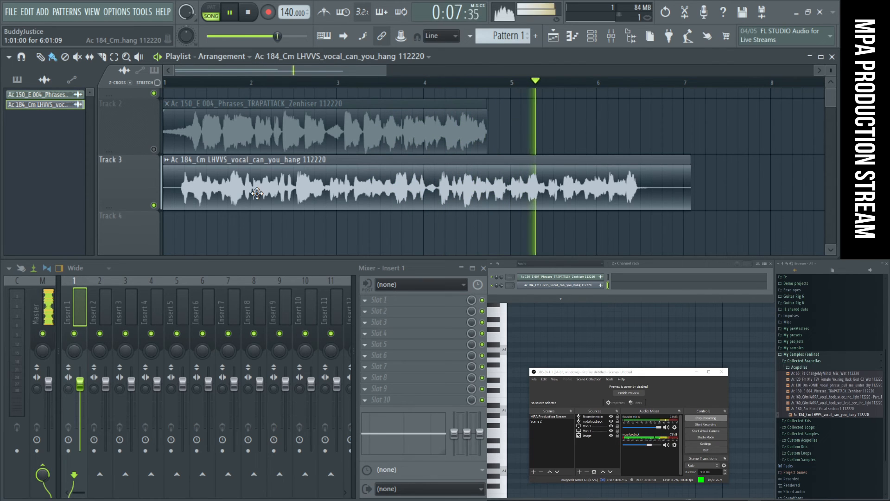
pyautogui.click(249, 12)
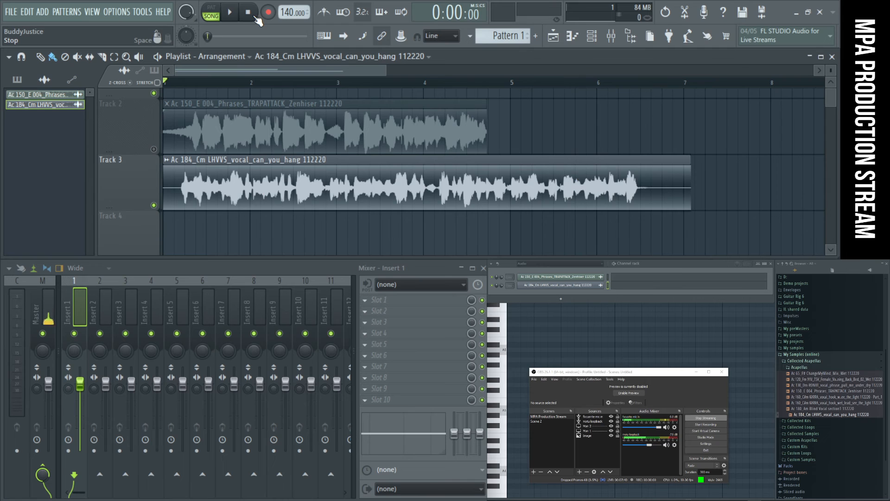
# - Mute Track 3, unmute Track 2 and play the TRAPATTACK vocal on its own
pyautogui.click(154, 205)
pyautogui.click(155, 149)
pyautogui.click(230, 13)
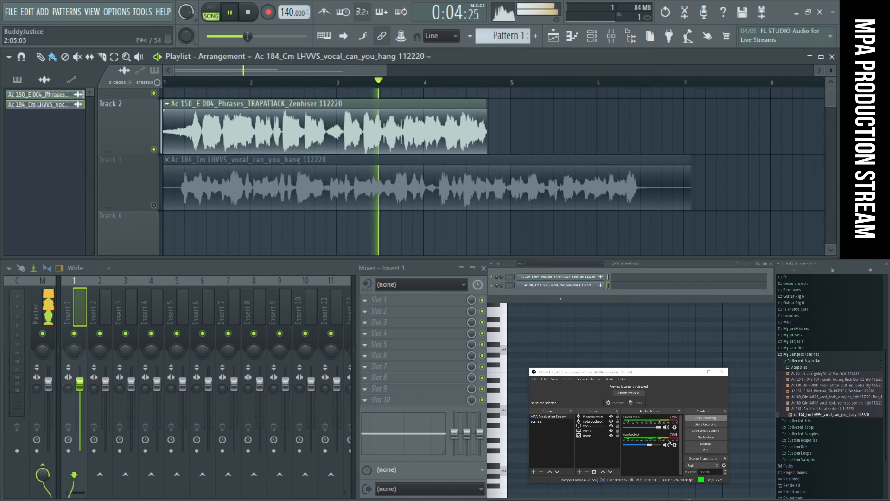
# - Add Fruity Limiter to slot 9 of the Master mixer track and play the TRAPATTACK vocal through it
pyautogui.click(51, 306)
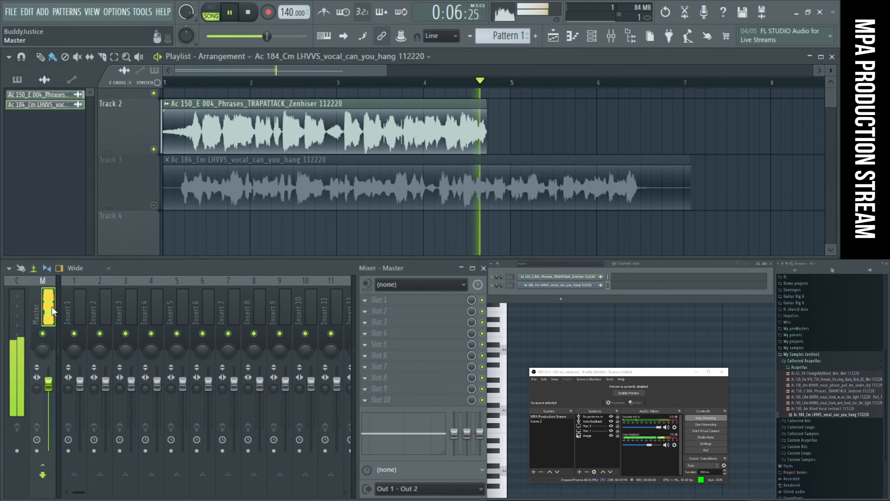
pyautogui.press('space')
pyautogui.click(407, 392)
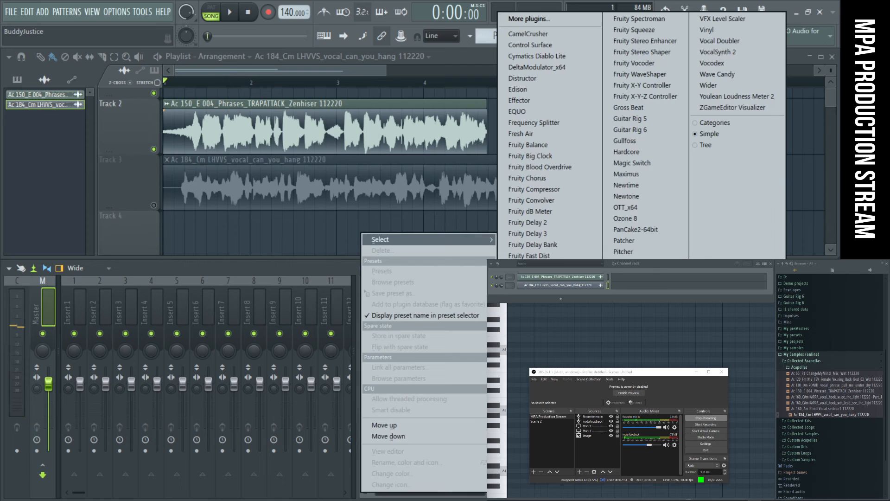
pyautogui.click(528, 333)
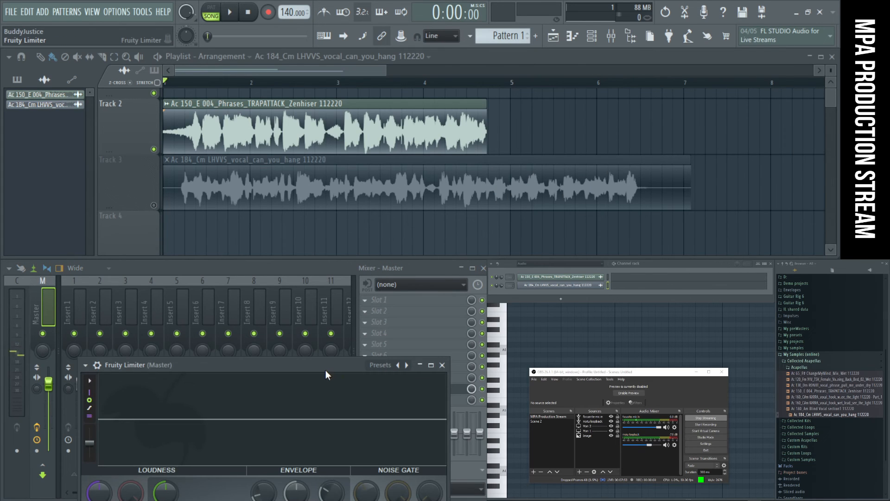
pyautogui.moveTo(326, 366); pyautogui.dragTo(291, 240)
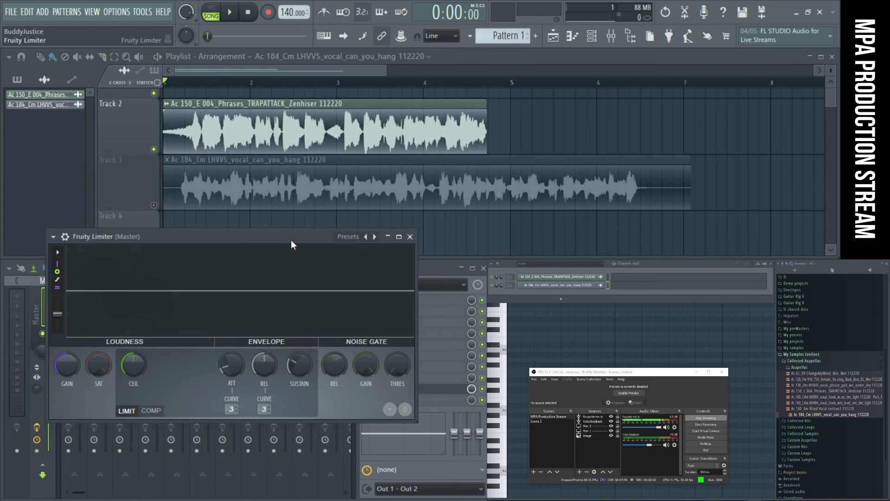
pyautogui.press('space')
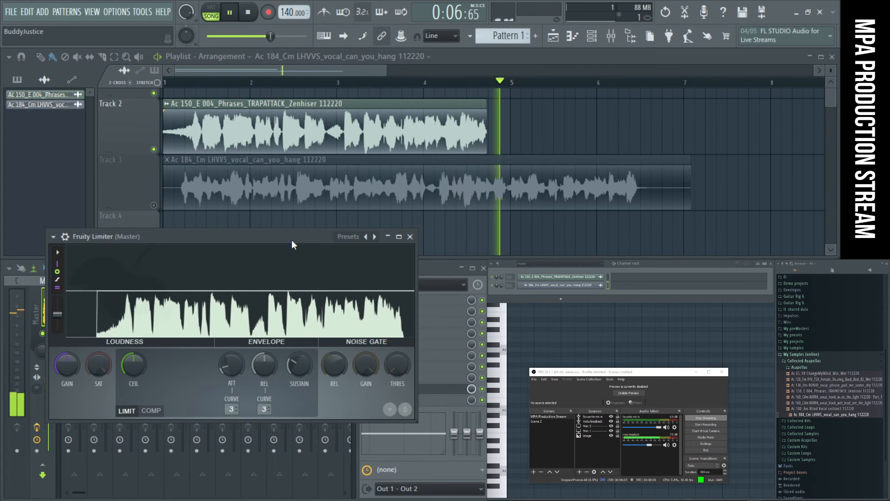
# - Stop playback, detach the Fruity Limiter window and place it above the sample browser
pyautogui.press('space')
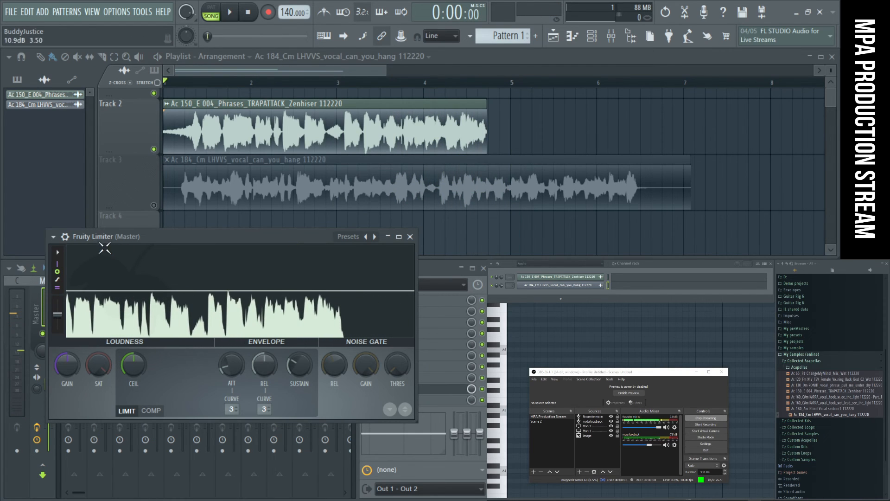
pyautogui.click(54, 238)
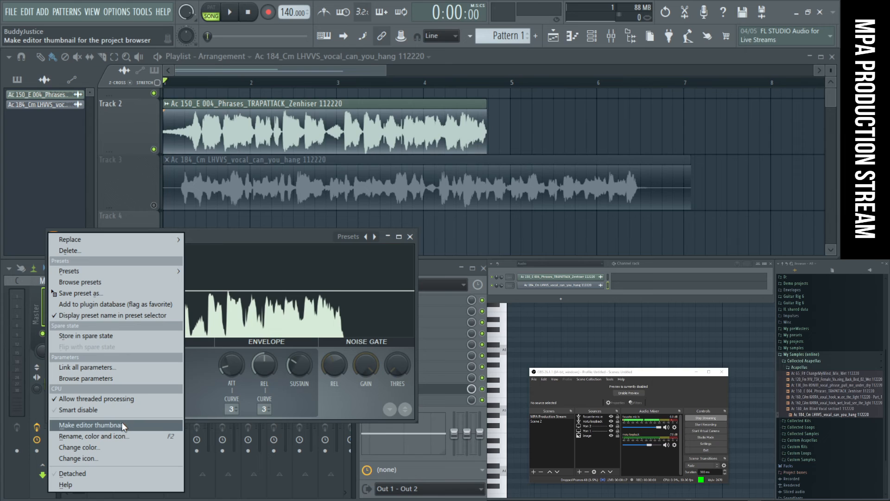
pyautogui.click(128, 473)
pyautogui.moveTo(267, 235); pyautogui.dragTo(819, 261)
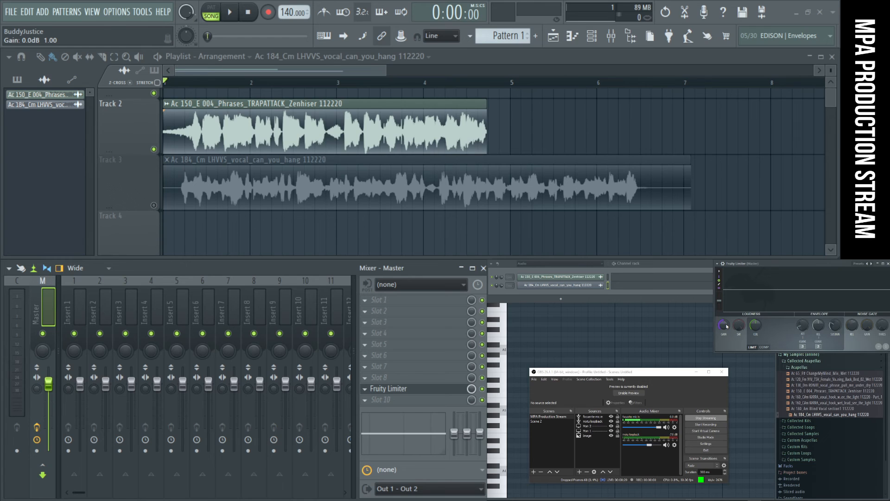
# - Lower Fruity Limiter's limiter ceiling to about -1 dB
pyautogui.moveTo(756, 325); pyautogui.dragTo(756, 328)
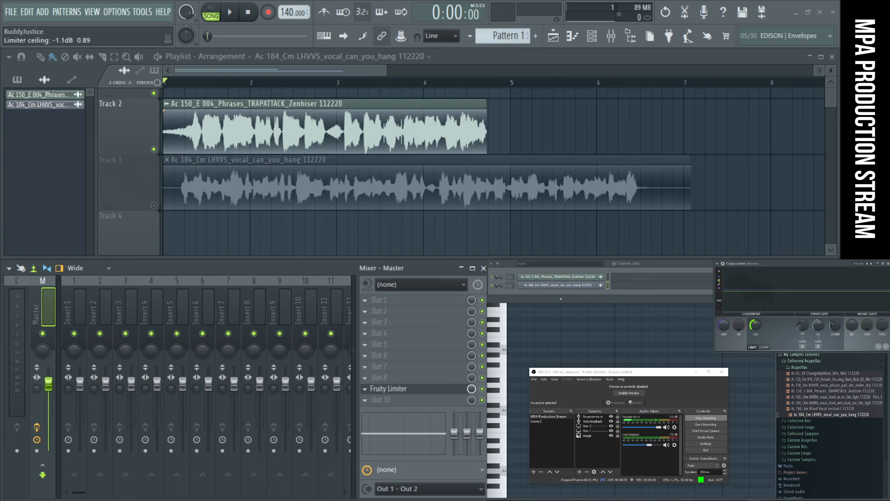
pyautogui.moveTo(756, 328); pyautogui.dragTo(756, 329)
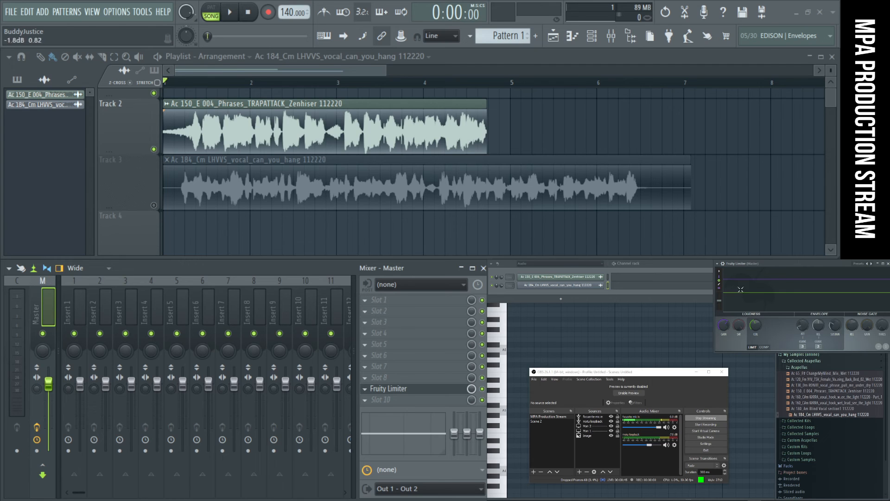
# - Lower the TRAPATTACK clip's channel volume to 48% while playing it through the limiter, and stop playback
pyautogui.doubleClick(378, 137)
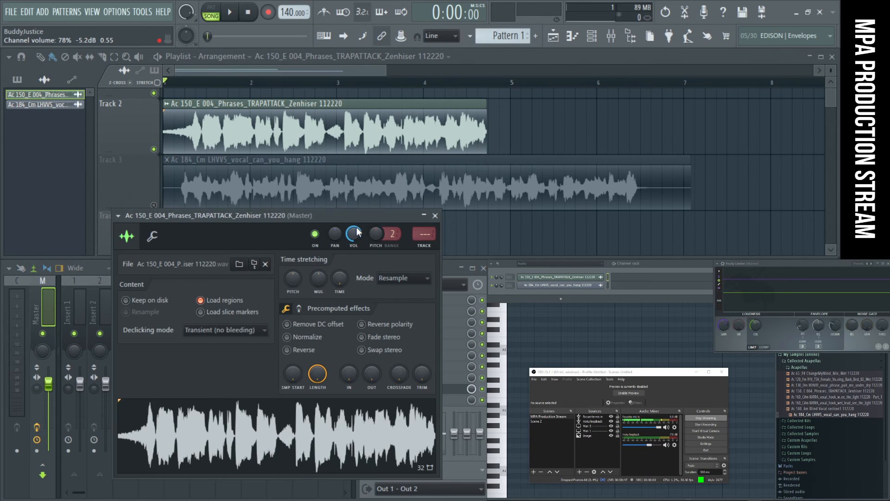
pyautogui.moveTo(355, 234); pyautogui.dragTo(355, 238)
pyautogui.press('super')
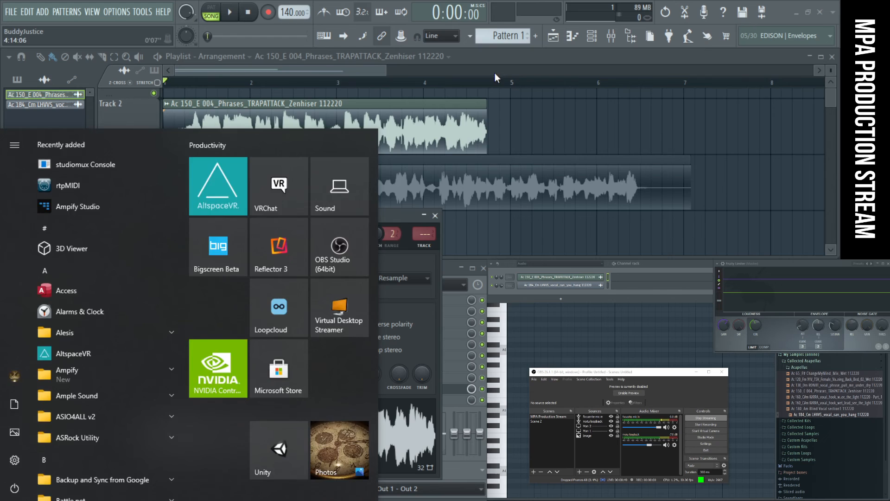
pyautogui.click(497, 72)
pyautogui.press('space')
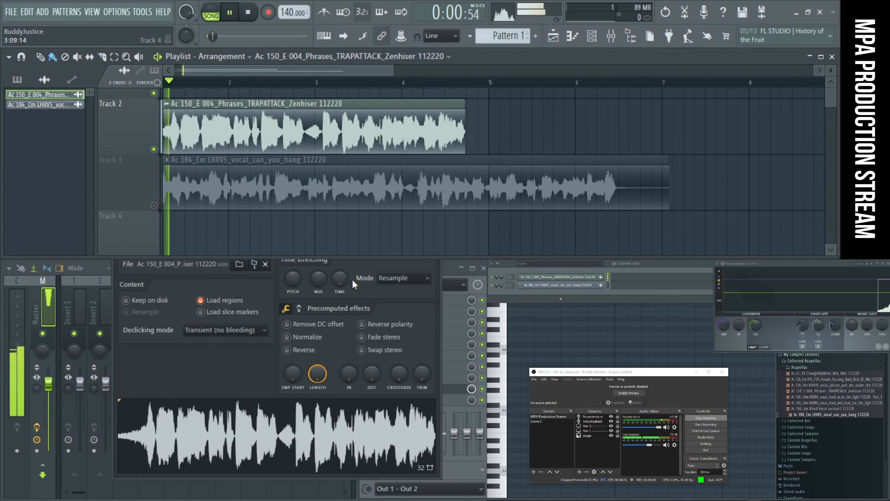
pyautogui.click(217, 372)
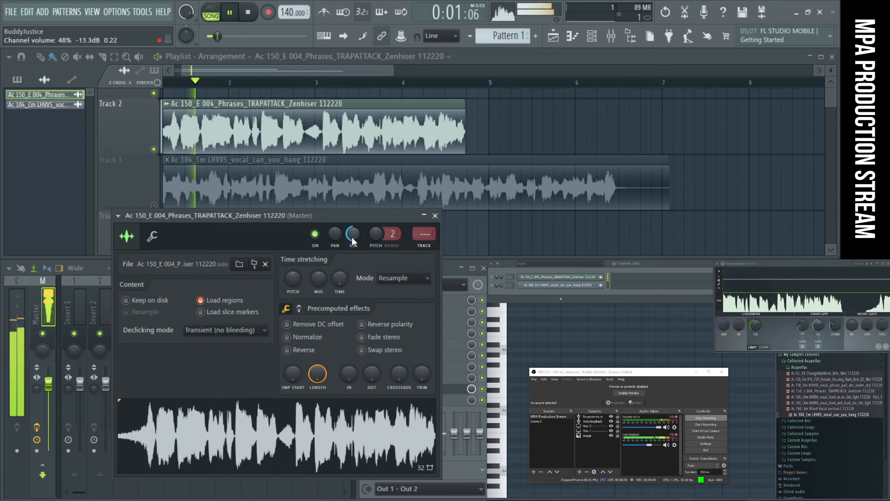
pyautogui.press('space')
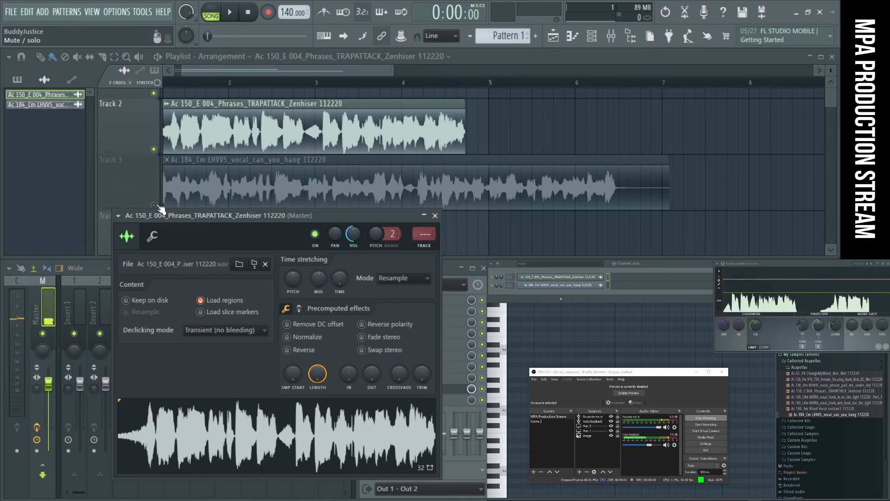
# - Unmute Track 3, mute Track 2 and start playing the LHVVS vocal
pyautogui.click(160, 158)
pyautogui.click(153, 149)
pyautogui.press('space')
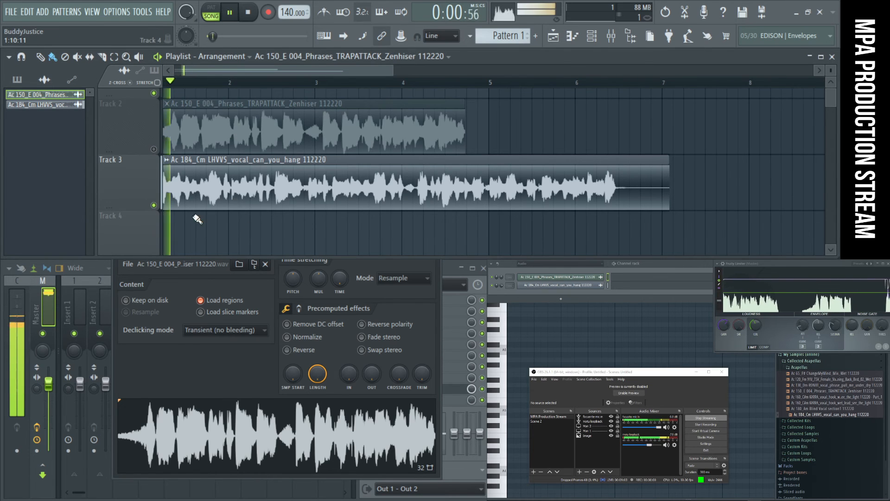
# - Lower the LHVVS clip's channel volume to 52% during playback, stop playback and close the clip's channel settings
pyautogui.doubleClick(249, 197)
pyautogui.moveTo(248, 128); pyautogui.dragTo(248, 145)
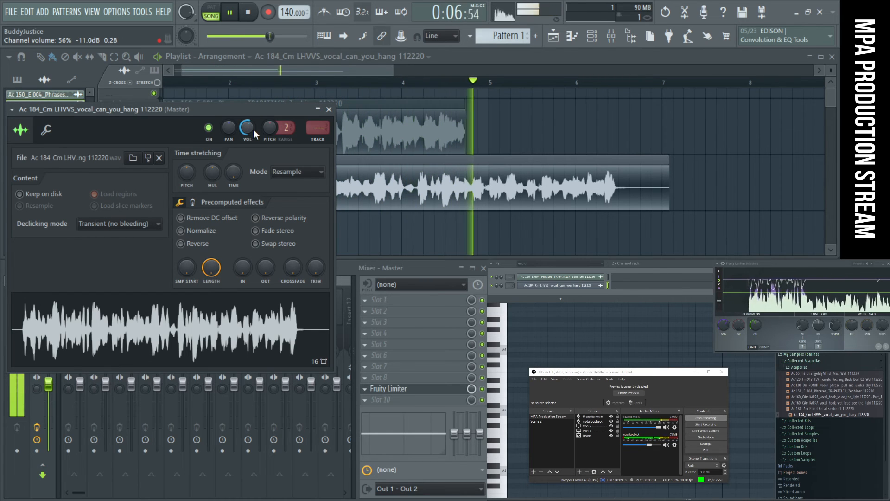
pyautogui.moveTo(254, 130); pyautogui.dragTo(255, 131)
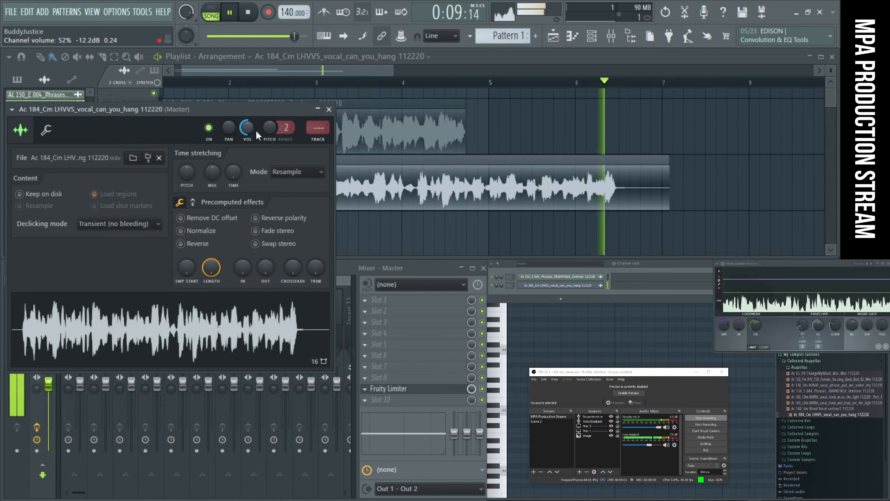
pyautogui.click(249, 12)
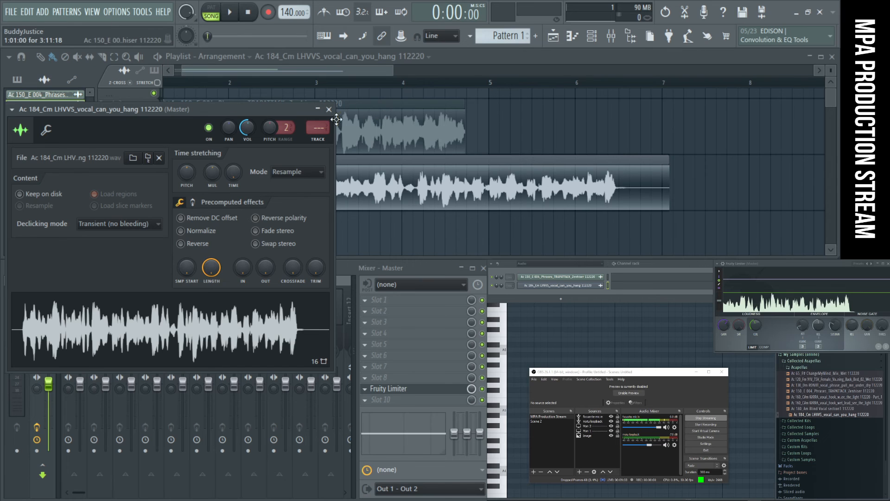
pyautogui.moveTo(257, 108); pyautogui.dragTo(299, 111)
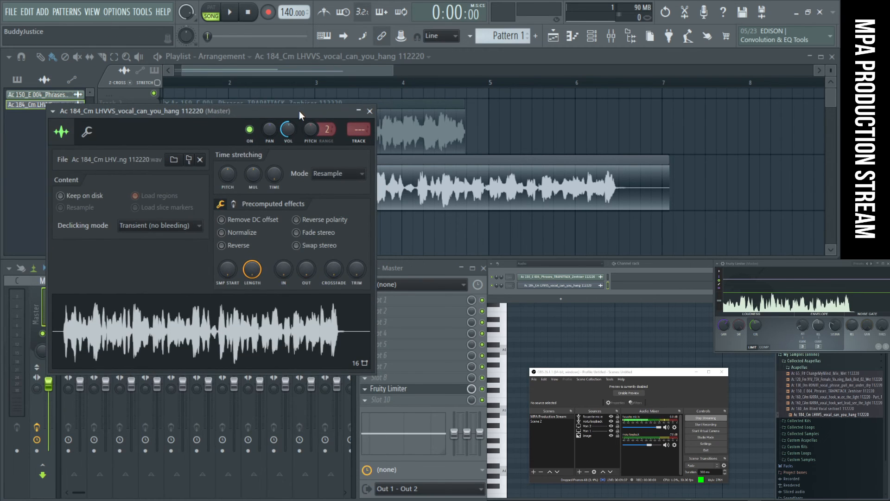
pyautogui.click(370, 112)
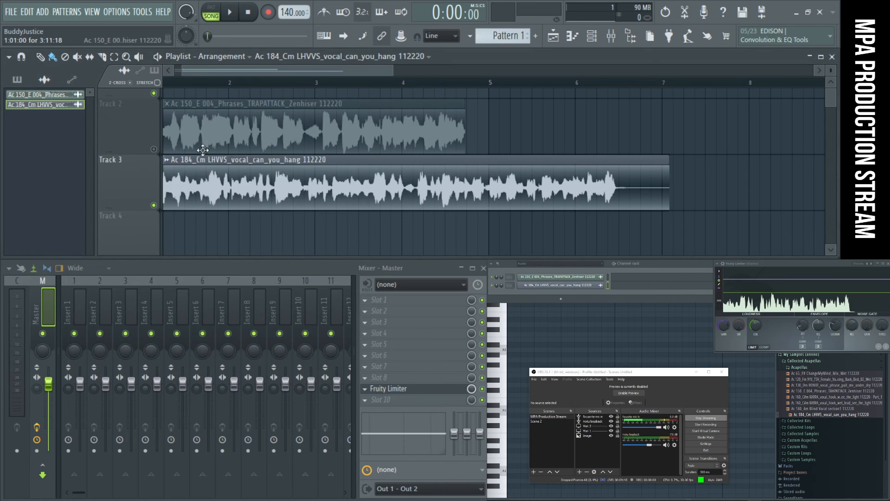
# - Briefly play Track 2 on its own to recheck the TRAPATTACK level, leaving both vocal tracks muted
pyautogui.click(153, 149)
pyautogui.press('space')
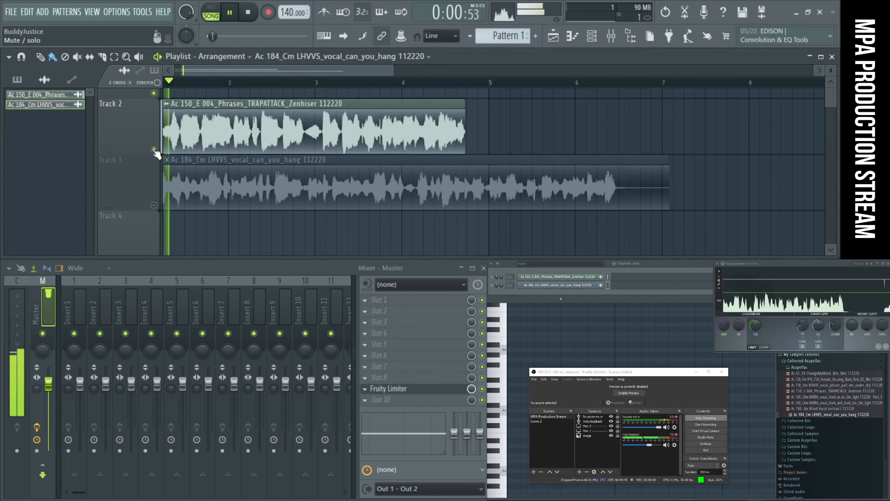
pyautogui.press('space')
pyautogui.click(154, 149)
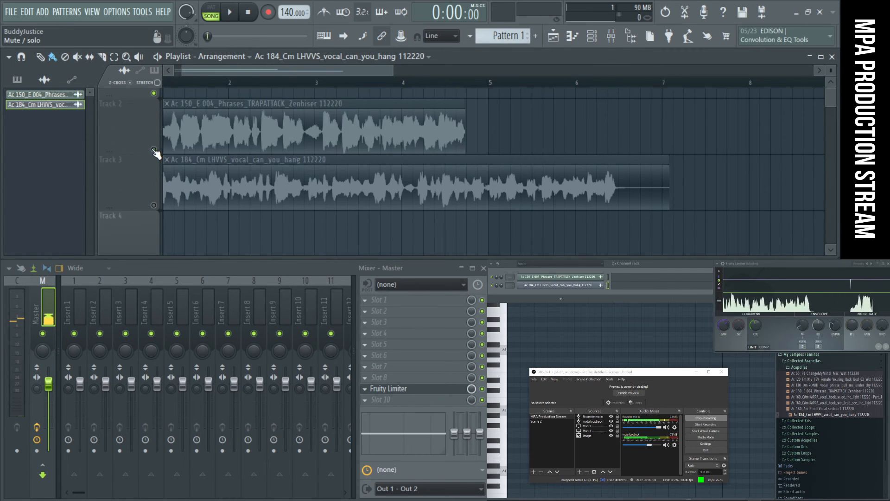
# - Route both the TRAPATTACK and LHVVS audio clips to mixer track Insert 1
pyautogui.doubleClick(182, 120)
pyautogui.moveTo(429, 236); pyautogui.dragTo(430, 230)
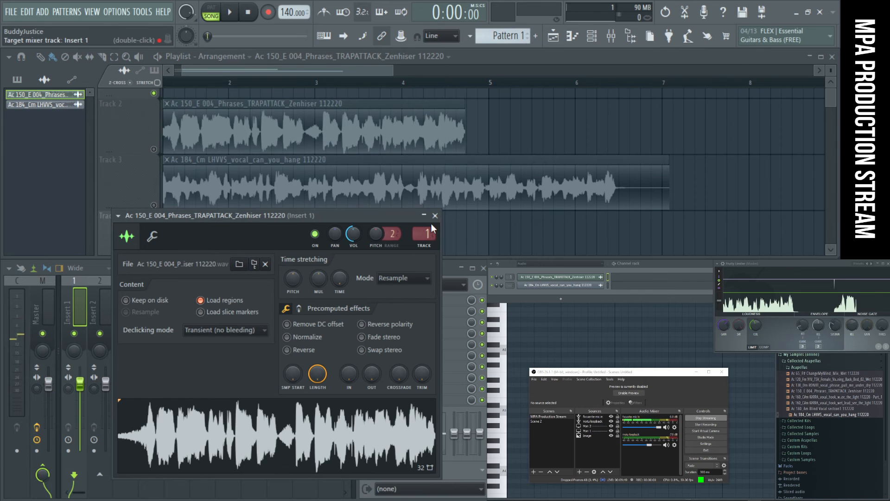
pyautogui.click(435, 216)
pyautogui.doubleClick(209, 199)
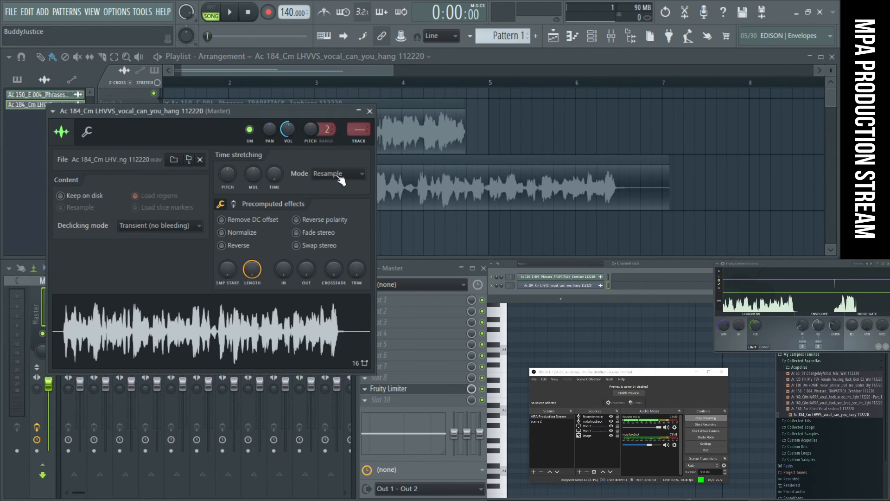
pyautogui.moveTo(349, 139); pyautogui.dragTo(348, 137)
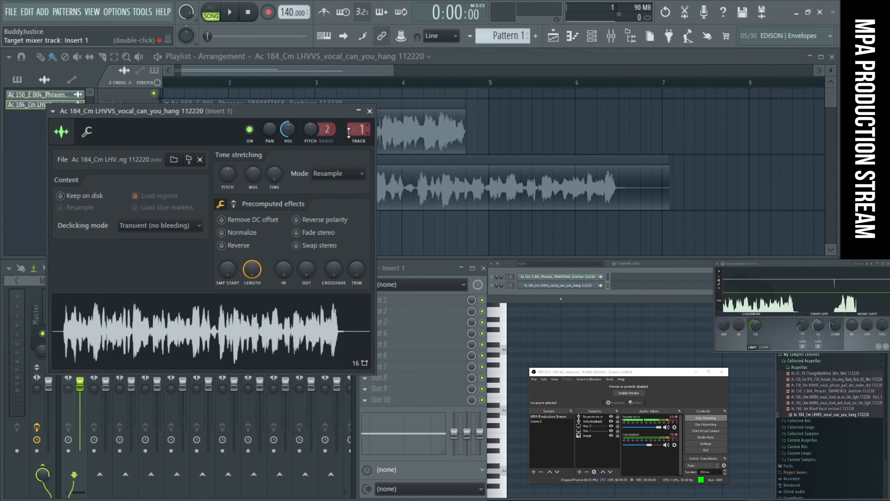
pyautogui.click(370, 112)
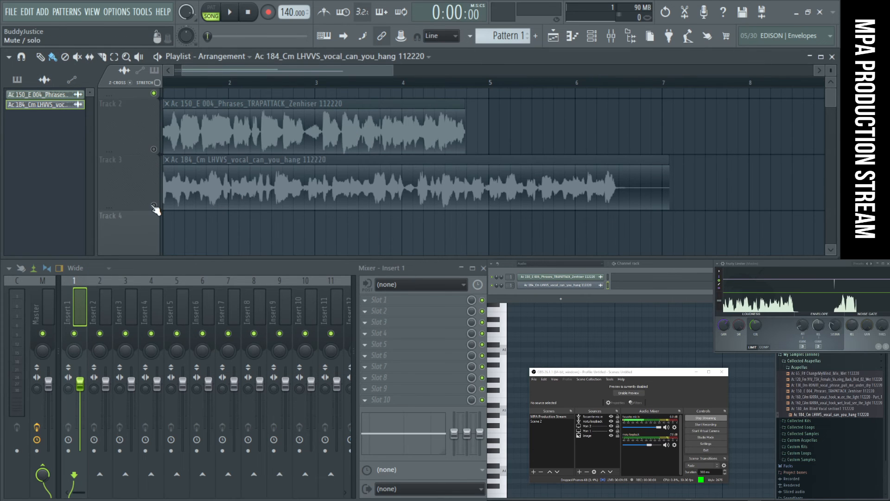
# - Load the Portal plugin into slot 2 of mixer track Insert 1
pyautogui.click(378, 311)
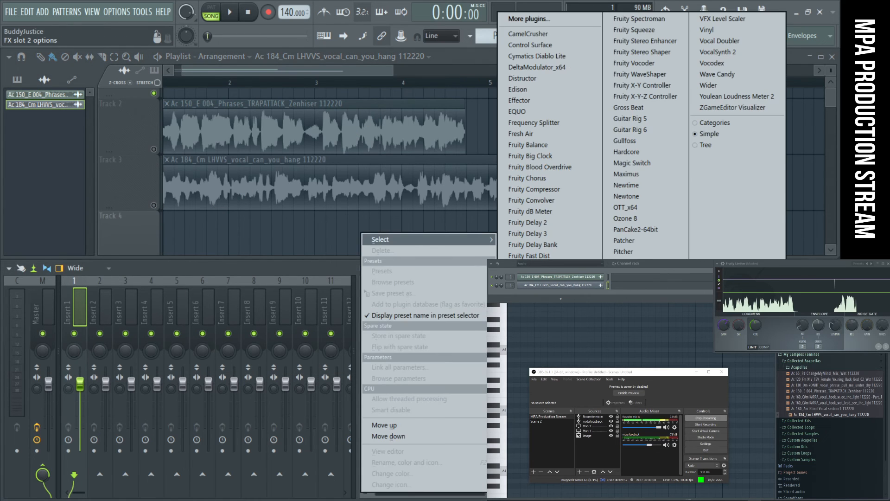
pyautogui.click(633, 263)
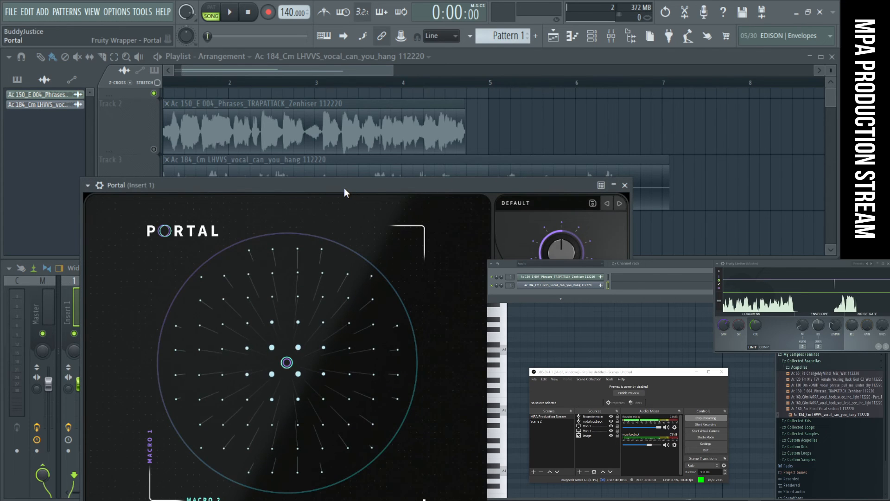
pyautogui.moveTo(344, 187); pyautogui.dragTo(330, 119)
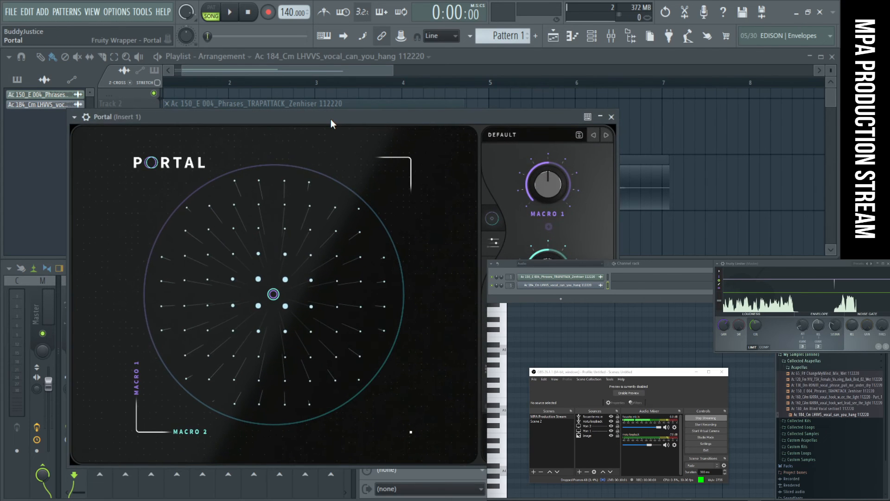
# - Detach the Portal window and position it over the piano roll, moving the OBS window out of the way
pyautogui.click(75, 117)
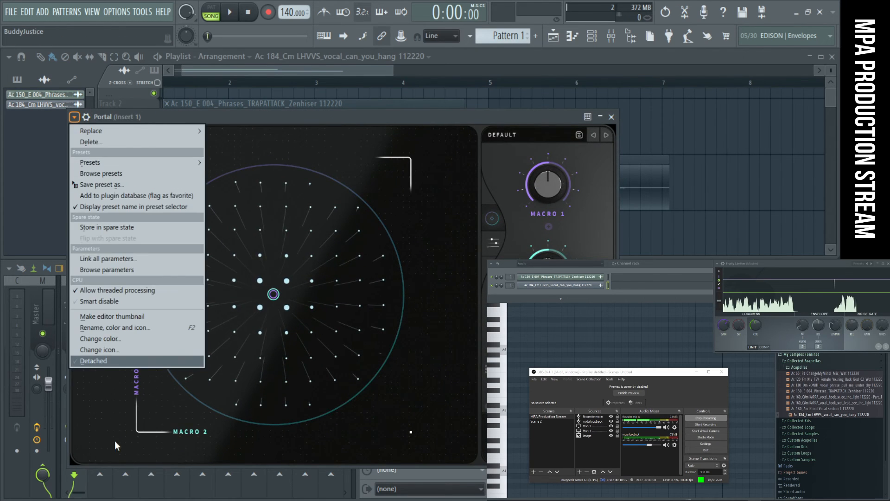
pyautogui.click(105, 361)
pyautogui.moveTo(295, 116); pyautogui.dragTo(647, 313)
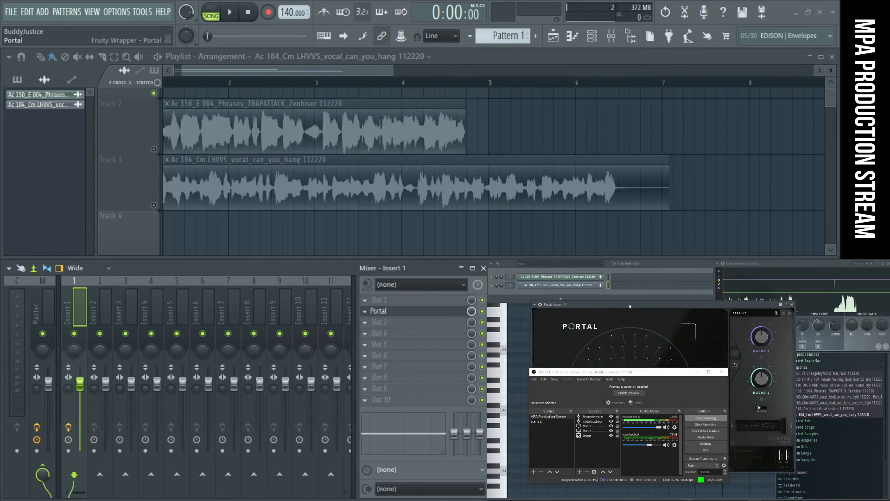
pyautogui.moveTo(672, 374); pyautogui.dragTo(700, 500)
pyautogui.moveTo(661, 308); pyautogui.dragTo(636, 314)
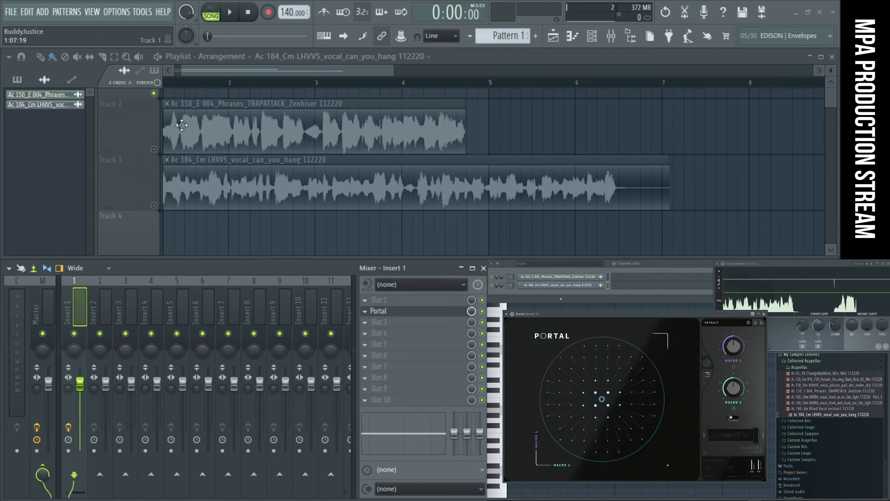
# - Load the Particle Dispersal preset from Portal's Vocals category
pyautogui.click(740, 325)
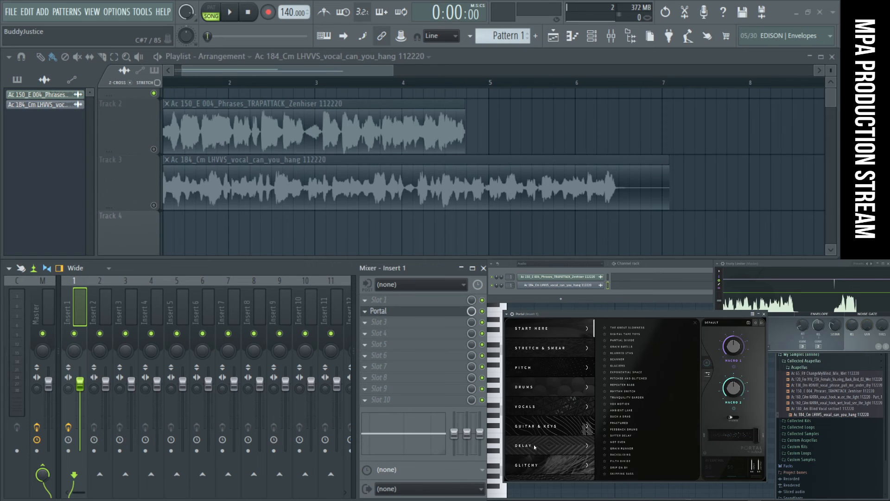
pyautogui.click(546, 411)
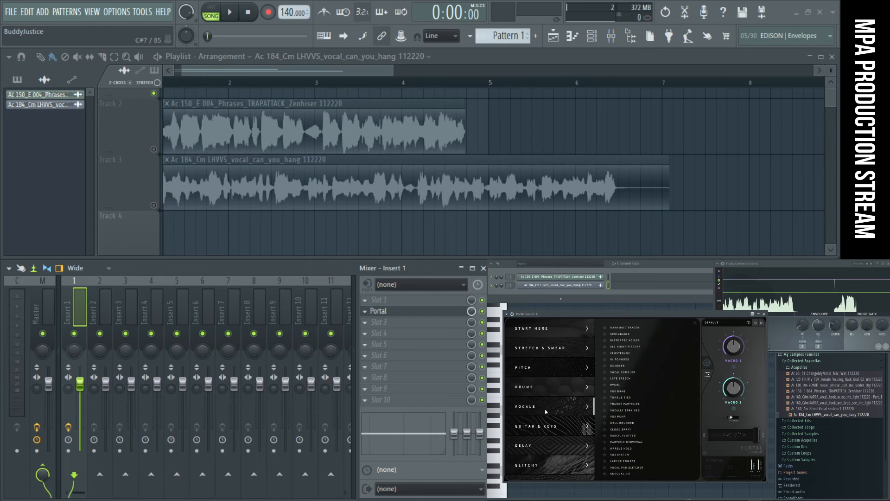
pyautogui.click(639, 442)
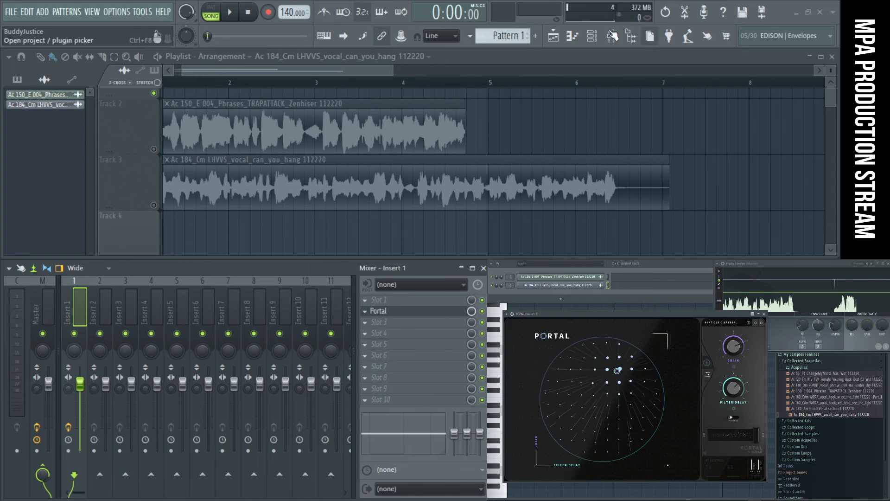
# - Unmute Track 2 and play the TRAPATTACK vocal while trying Portal's XY control and macro knobs, ending with XY at 32 and 21
pyautogui.click(154, 149)
pyautogui.press('space')
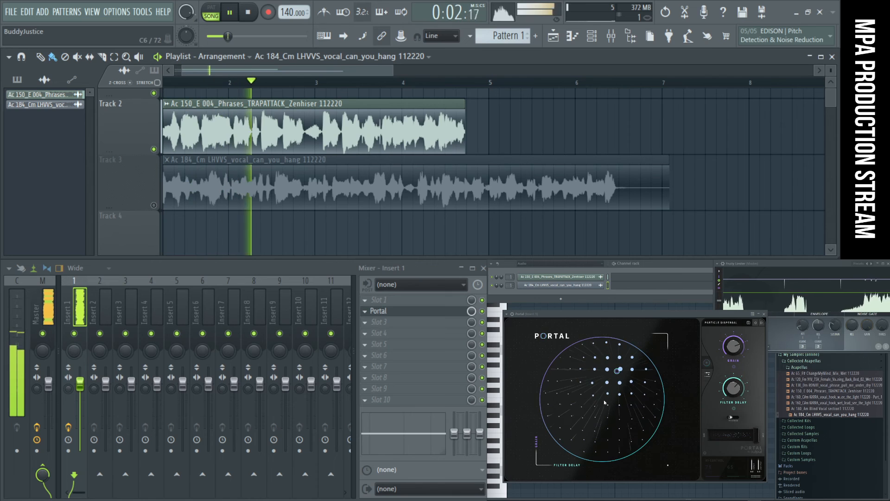
pyautogui.moveTo(618, 376); pyautogui.dragTo(655, 404)
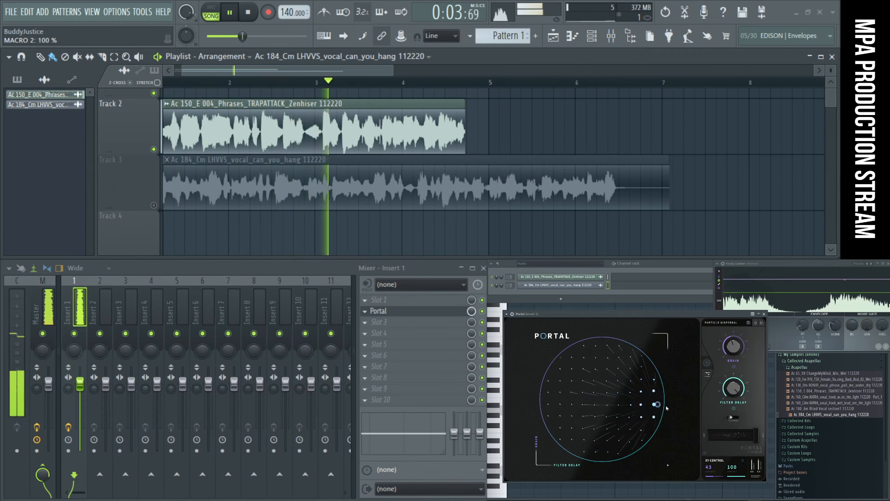
pyautogui.moveTo(732, 347); pyautogui.dragTo(735, 441)
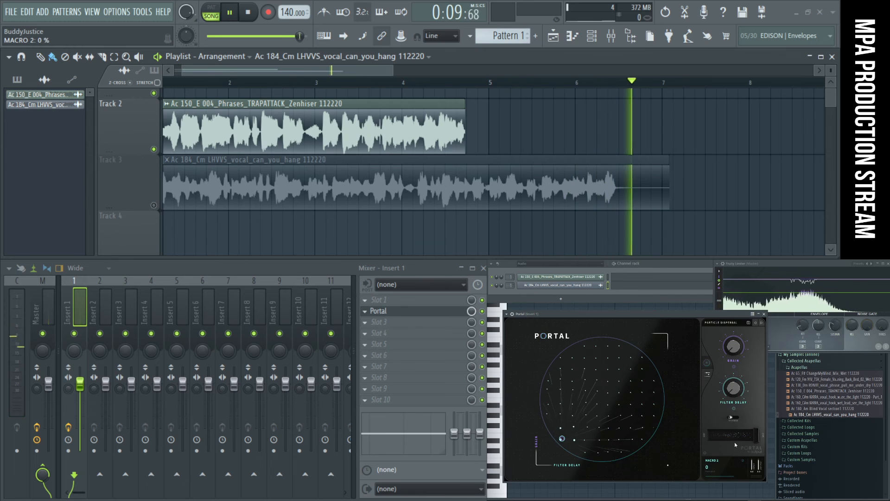
pyautogui.moveTo(734, 374)
pyautogui.mouseDown()
pyautogui.moveTo(731, 302)
pyautogui.moveTo(733, 375)
pyautogui.mouseUp()
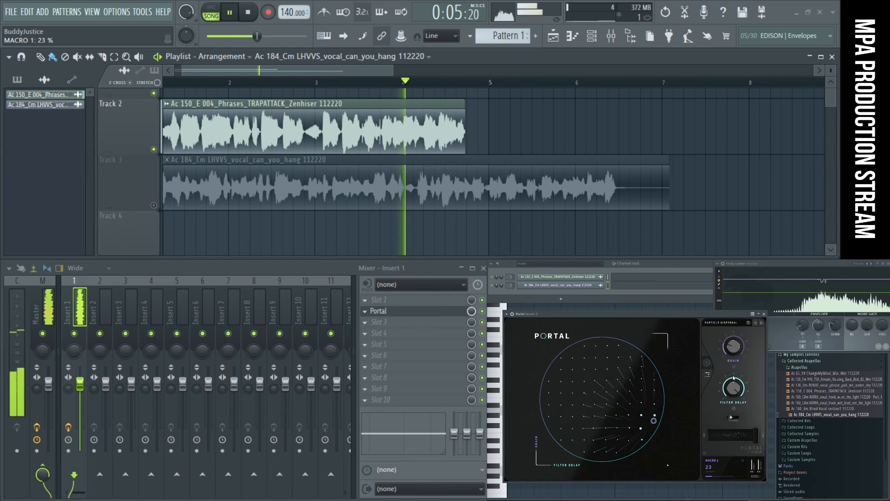
pyautogui.moveTo(654, 417); pyautogui.dragTo(572, 418)
pyautogui.press('space')
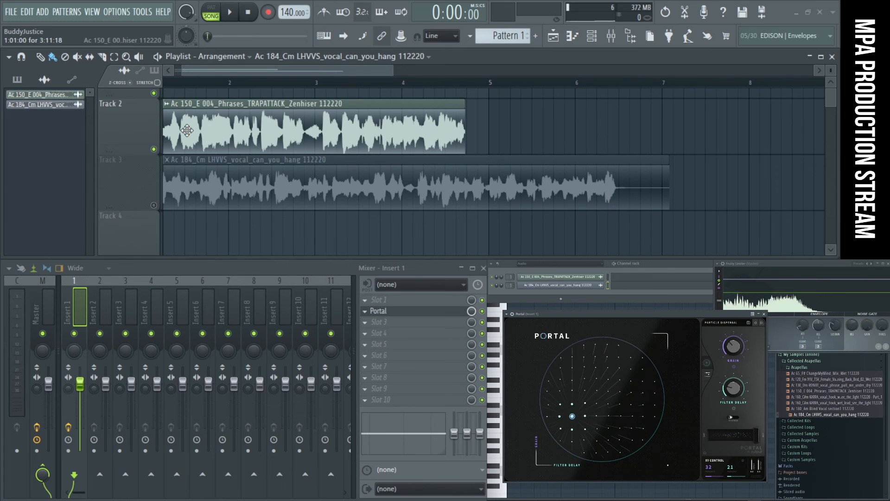
# - Mute Track 2, unmute Track 3, and play the LHVVS vocal while moving Portal's XY control to 2 and 69
pyautogui.click(154, 149)
pyautogui.click(154, 205)
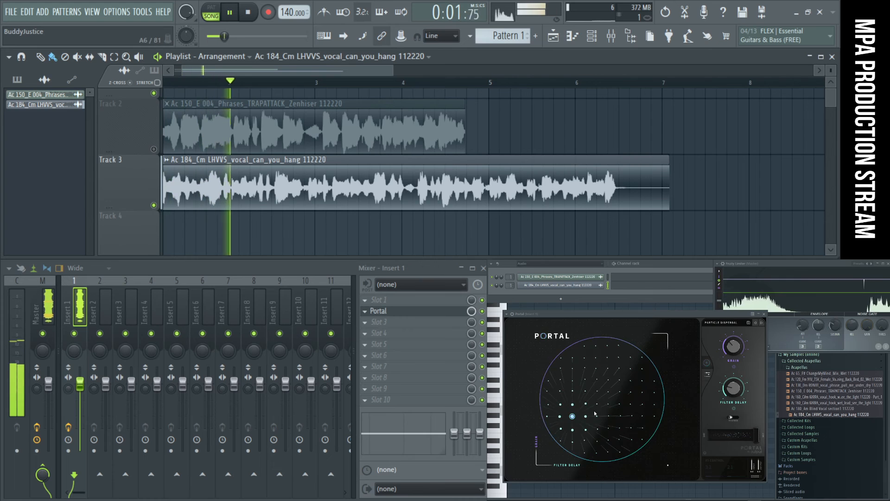
pyautogui.moveTo(573, 417); pyautogui.dragTo(618, 450)
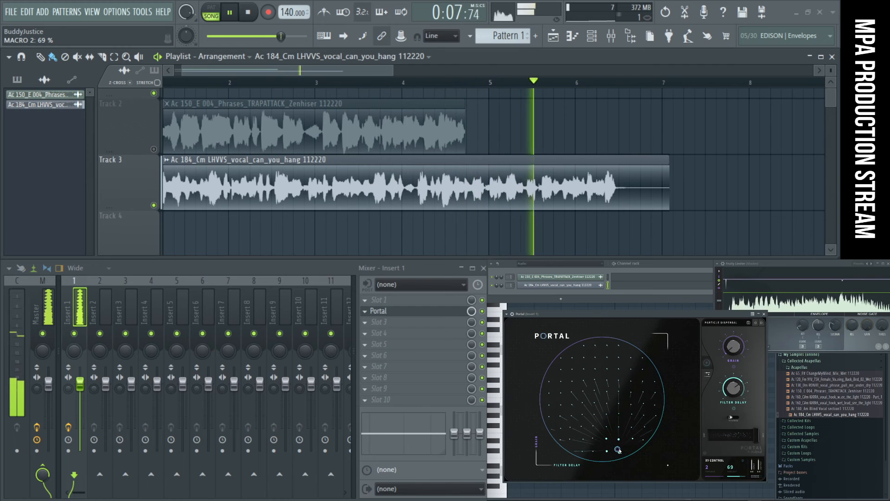
# - Check Portal's grain controls and effects, return to the main view, and move the XY control to 82 and 31
pyautogui.click(707, 374)
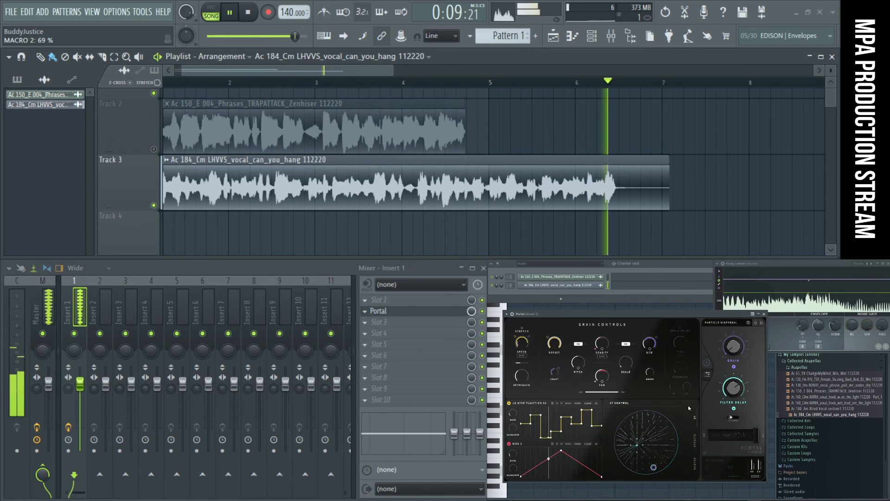
pyautogui.click(696, 446)
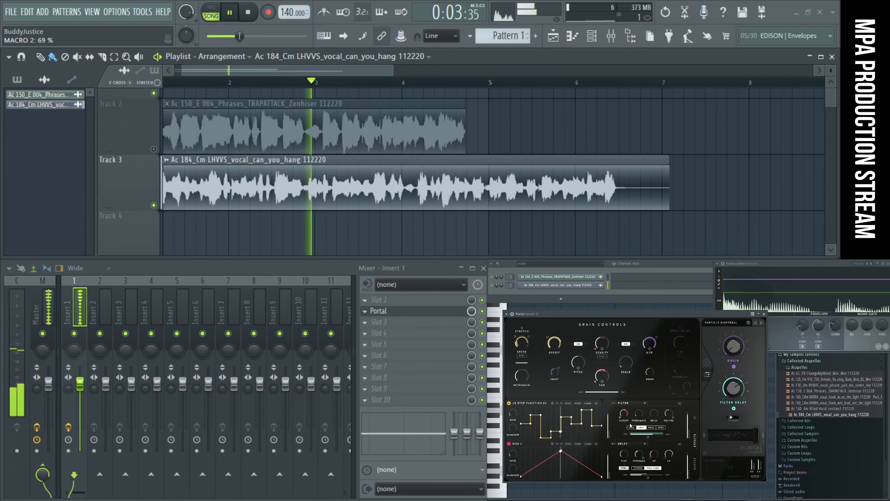
pyautogui.click(707, 363)
pyautogui.moveTo(613, 447); pyautogui.dragTo(583, 367)
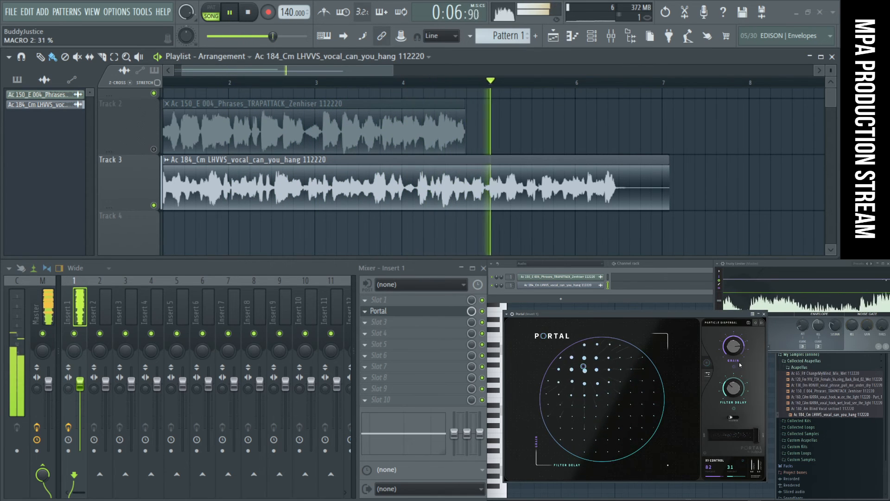
# - Audition a different Portal preset on the LHVVS vocal, moving its XY control to 54 and 65
pyautogui.press('space')
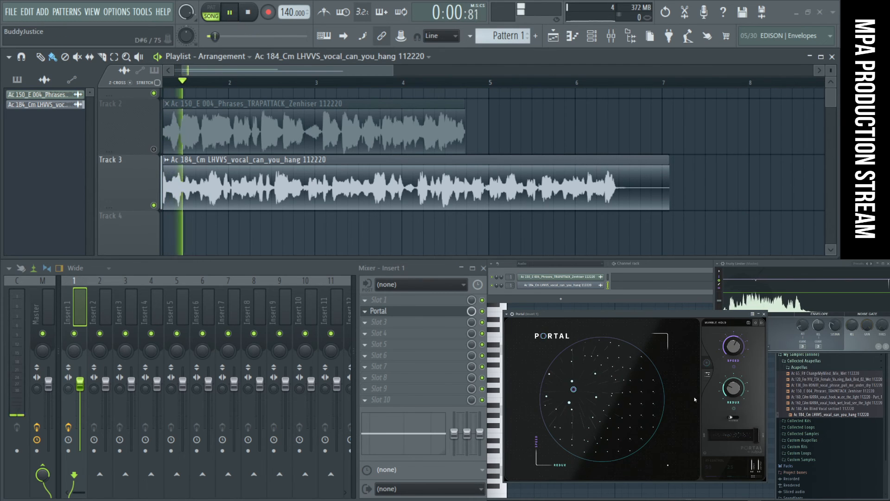
pyautogui.click(708, 374)
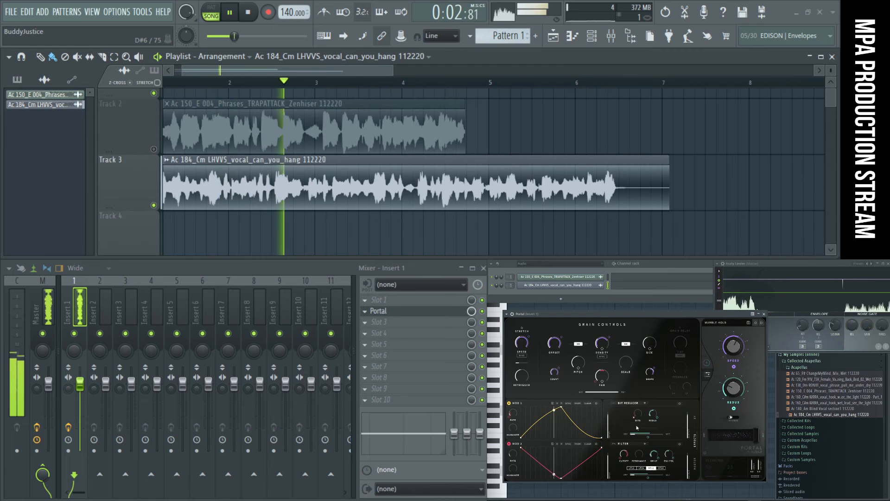
pyautogui.click(707, 362)
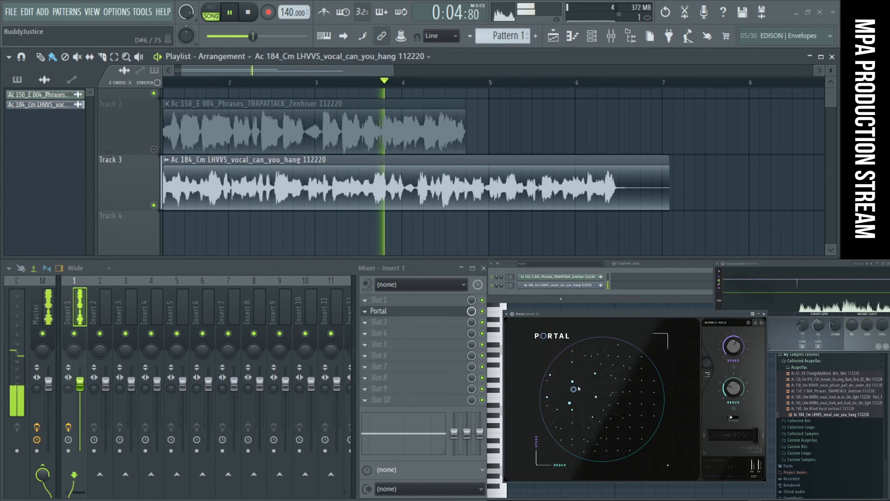
pyautogui.moveTo(624, 371); pyautogui.dragTo(618, 394)
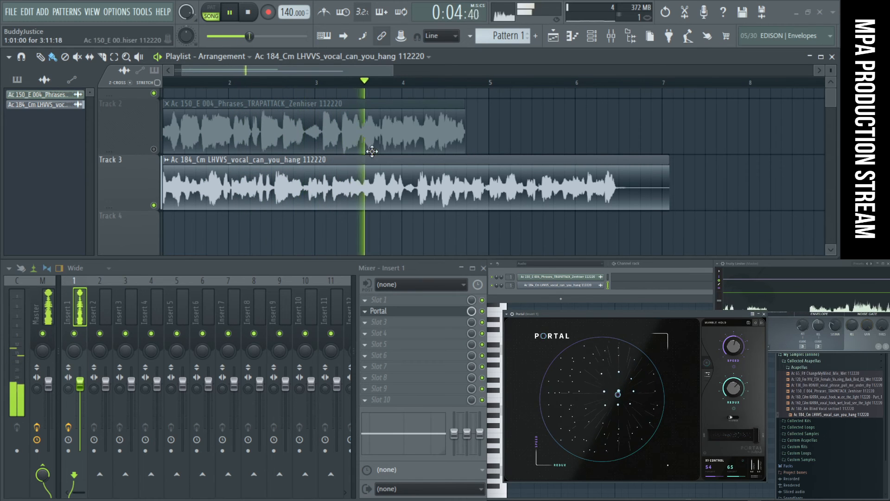
pyautogui.click(248, 13)
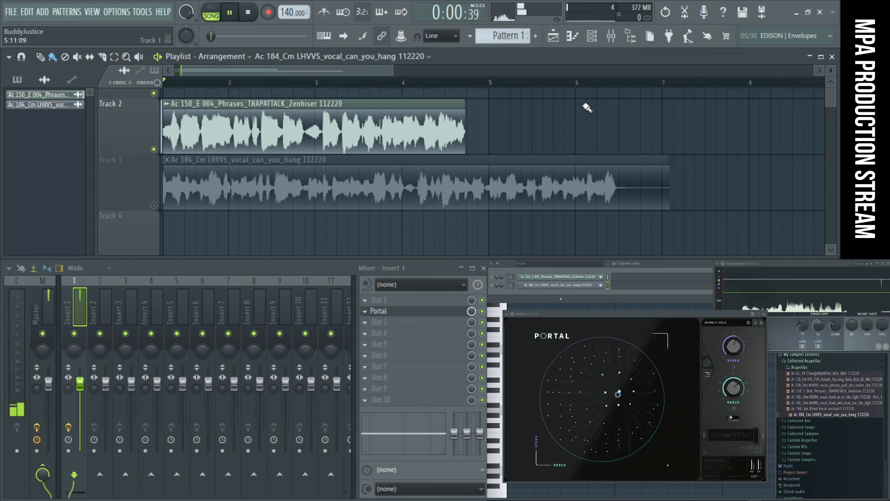
# - Try other Portal XY positions on the TRAPATTACK vocal during playback, ending at 74 and 13
pyautogui.moveTo(618, 394); pyautogui.dragTo(586, 402)
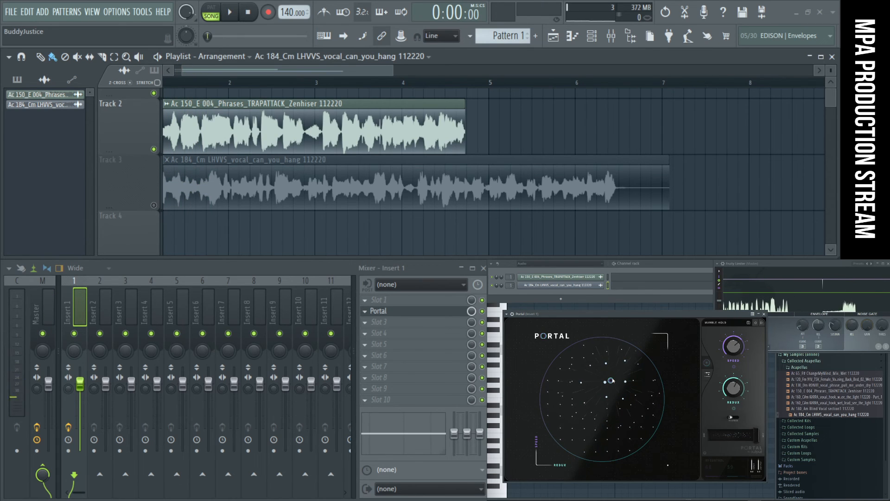
pyautogui.moveTo(620, 388); pyautogui.dragTo(565, 376)
pyautogui.press('space')
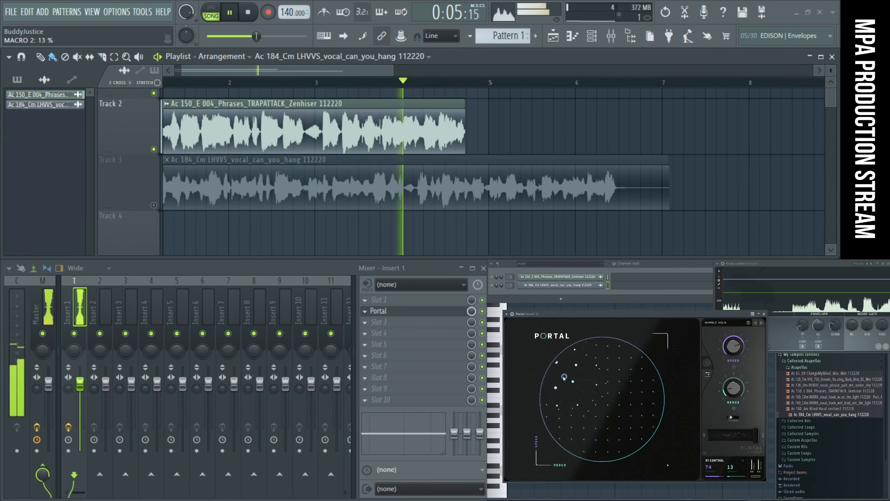
# - Switch from Track 2 to the LHVVS vocal on Track 3, move Portal's XY control near the centre, and stop playback
pyautogui.click(154, 149)
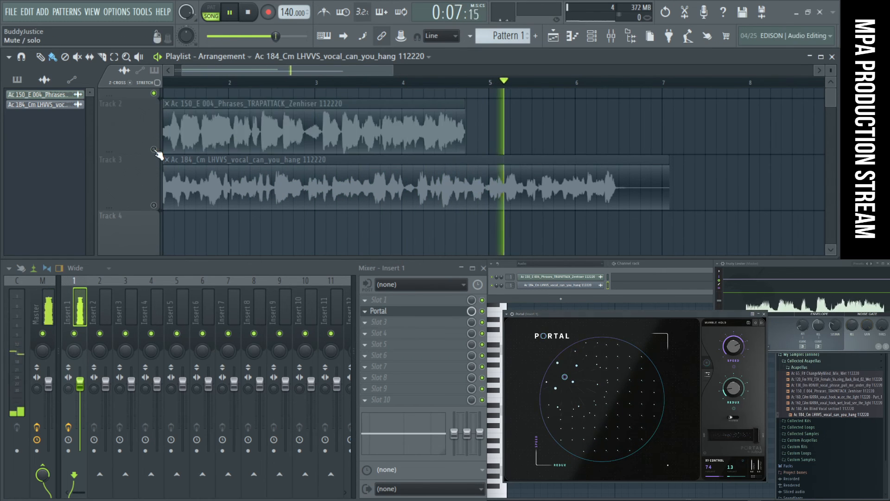
pyautogui.click(154, 204)
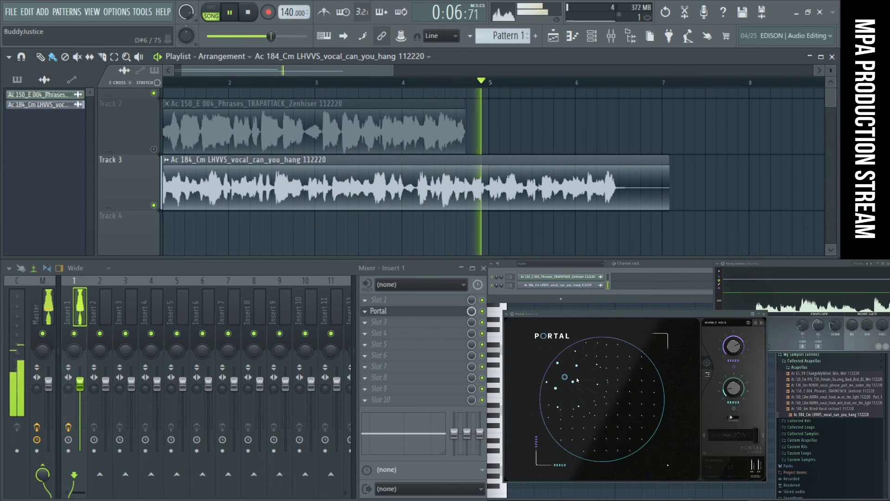
pyautogui.moveTo(564, 377); pyautogui.dragTo(601, 404)
pyautogui.click(256, 19)
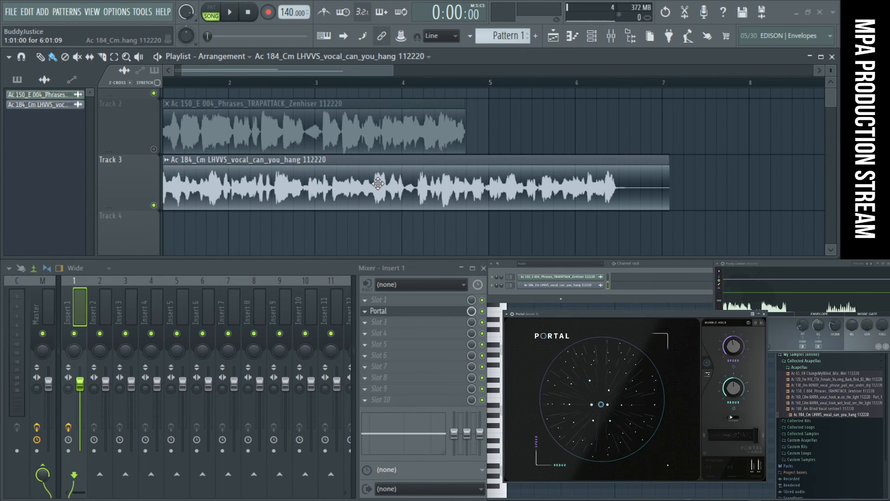
# - Set the project tempo to 184 BPM
pyautogui.moveTo(286, 11); pyautogui.dragTo(286, 1)
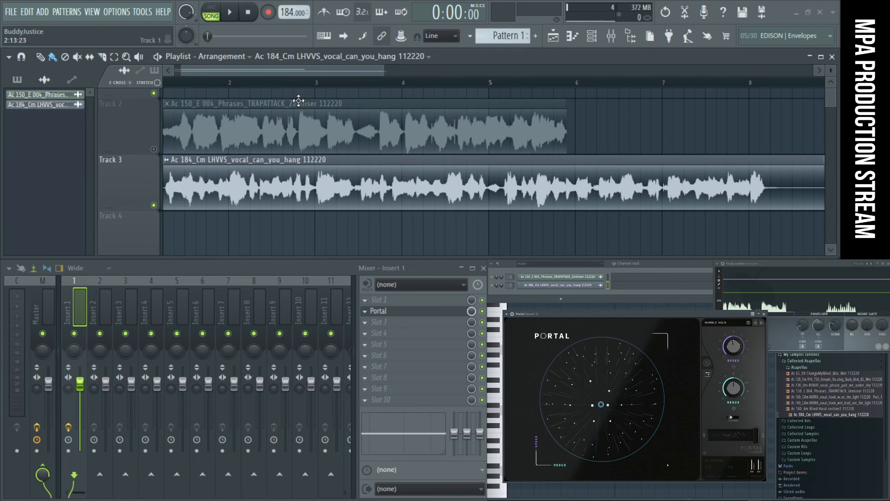
pyautogui.scroll(-3, 311, 166)
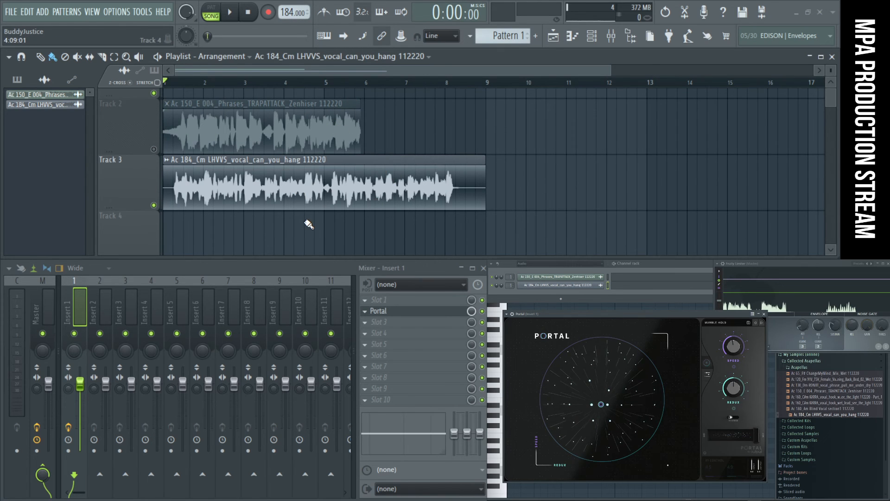
# - Delete the TRAPATTACK audio clip channel from the channel rack
pyautogui.click(583, 277)
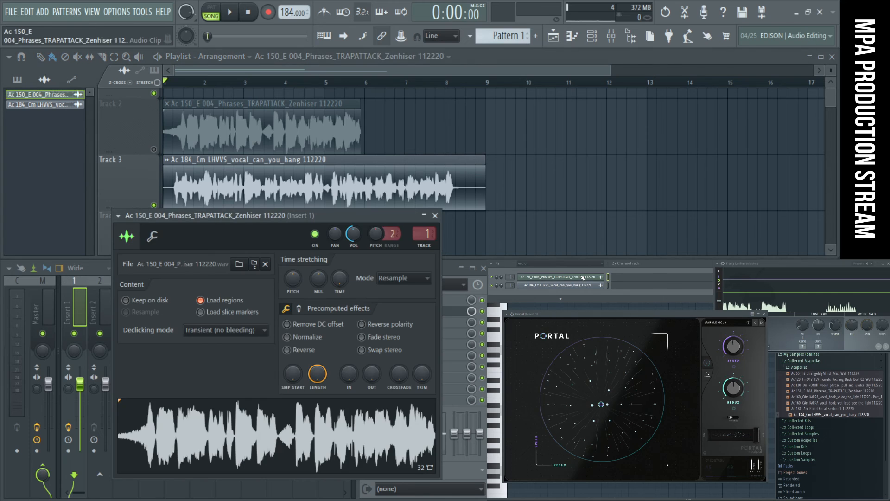
pyautogui.click(226, 122)
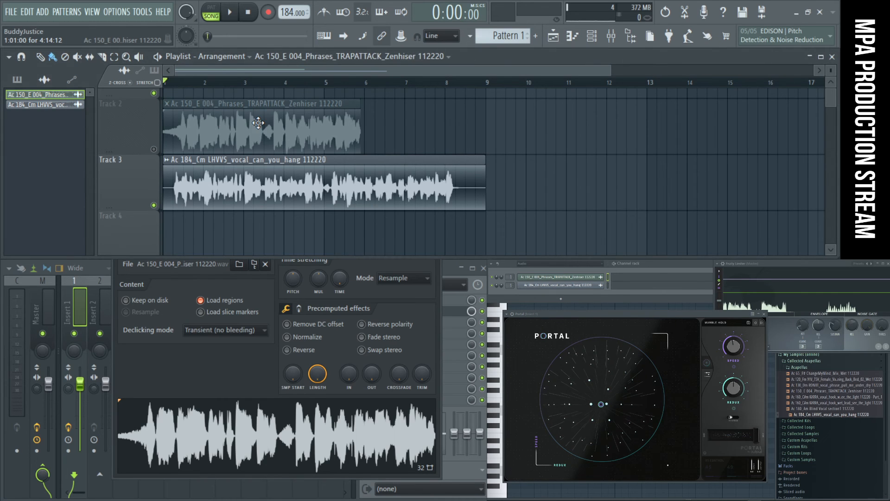
pyautogui.click(575, 277)
pyautogui.click(615, 336)
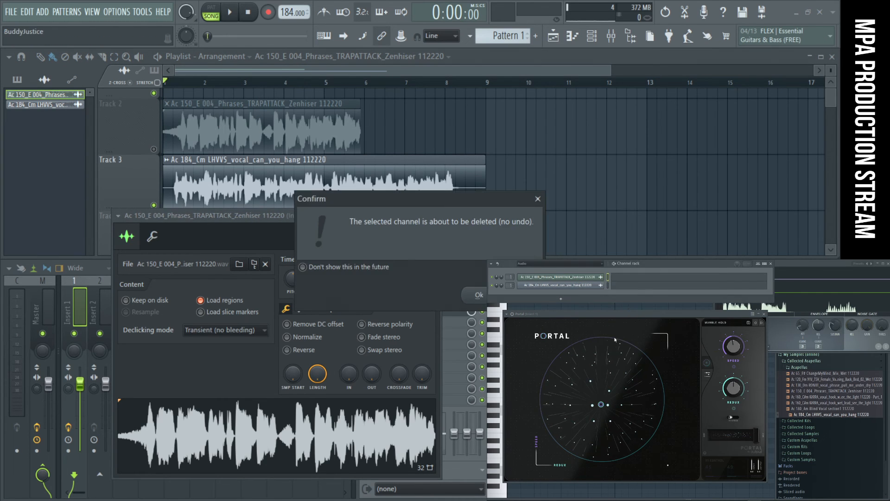
pyautogui.click(472, 297)
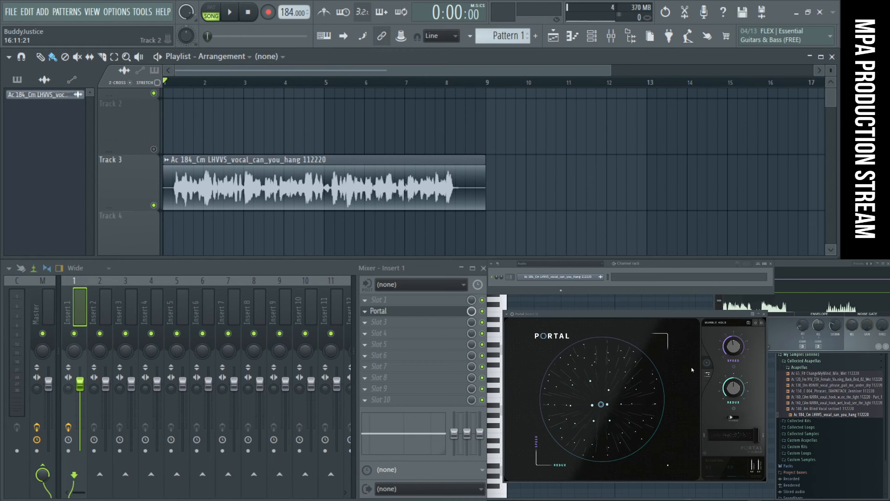
# - Open Portal's detailed grain controls and look through its effects, macro and XY control pages
pyautogui.click(709, 376)
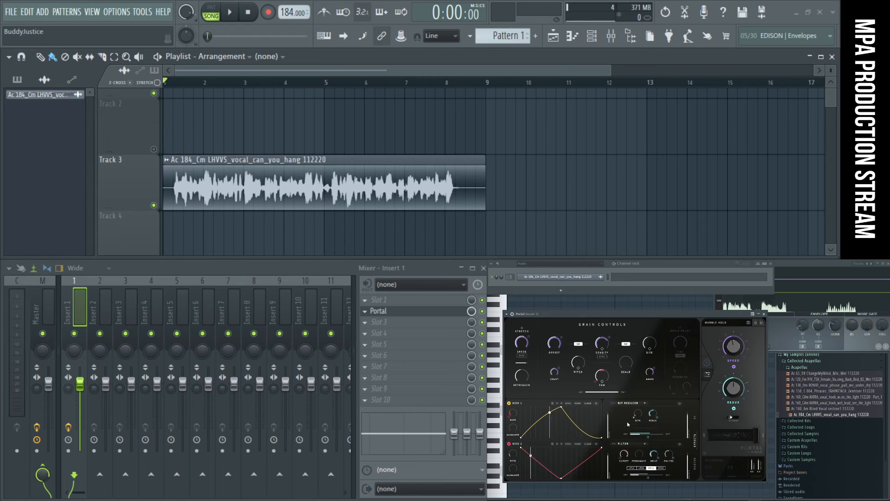
pyautogui.click(695, 419)
pyautogui.click(695, 440)
pyautogui.click(695, 467)
pyautogui.click(696, 446)
pyautogui.click(692, 423)
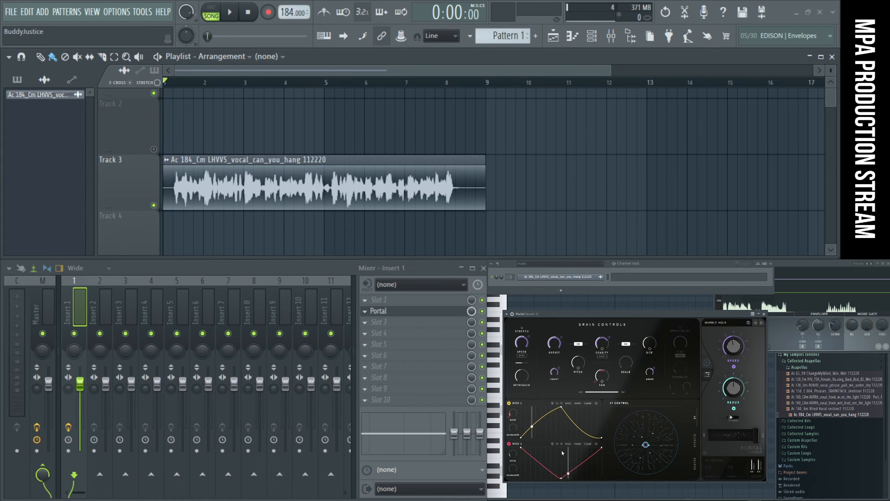
# - Try raising the middle point of Portal's Mod 2 curve, and return it to its lowest position
pyautogui.moveTo(561, 475); pyautogui.dragTo(560, 456)
pyautogui.moveTo(562, 449); pyautogui.dragTo(561, 483)
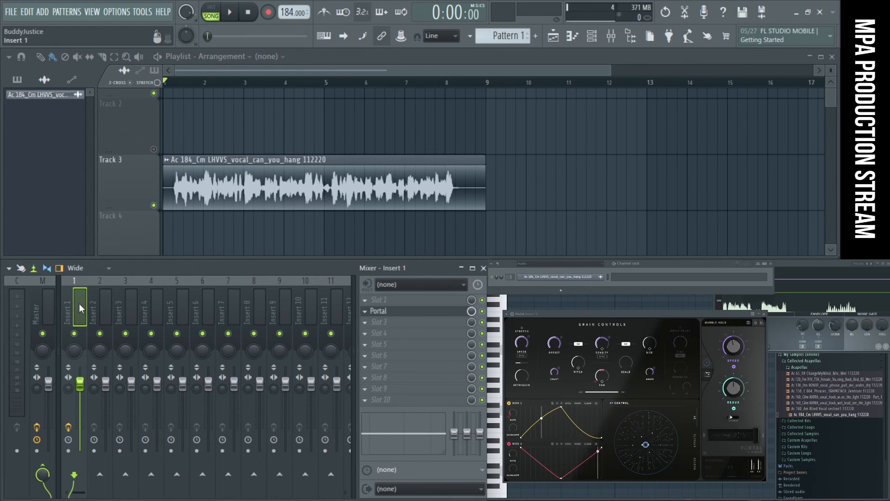
# - Load Edison into slot 3 of mixer track Insert 1 and detach its window
pyautogui.click(386, 323)
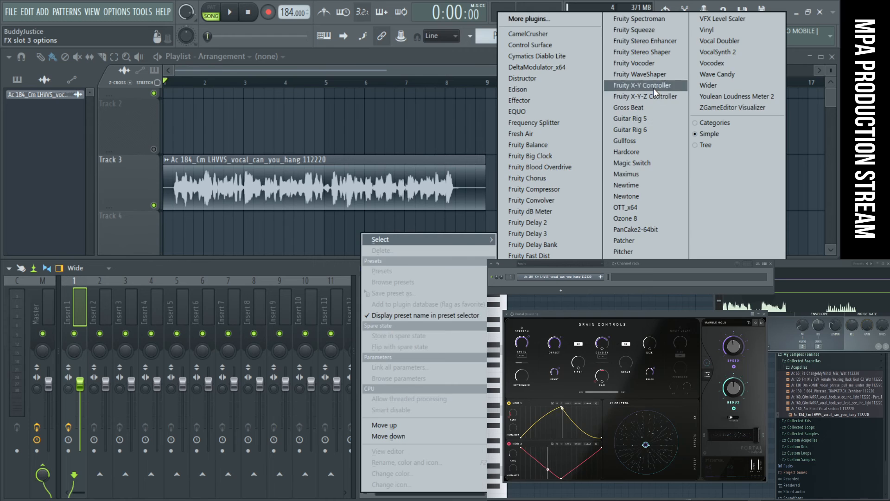
pyautogui.click(568, 91)
pyautogui.moveTo(316, 78); pyautogui.dragTo(360, 142)
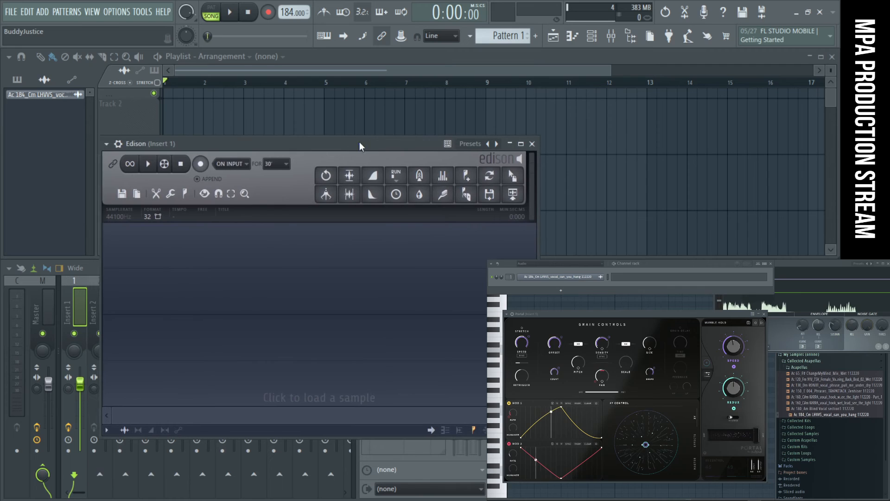
pyautogui.click(107, 144)
pyautogui.click(169, 391)
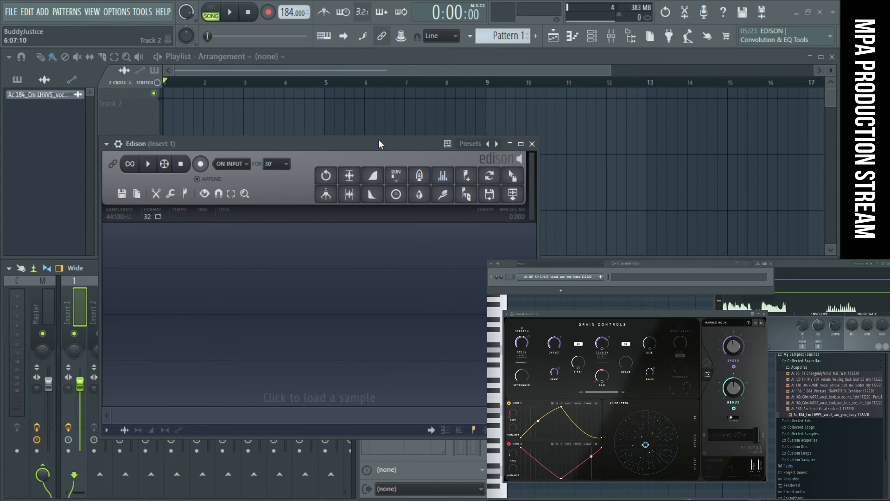
# - Reduce the Edison window's height and place it over the empty part of the playlist beside the LHVVS clip
pyautogui.moveTo(381, 143); pyautogui.dragTo(325, 125)
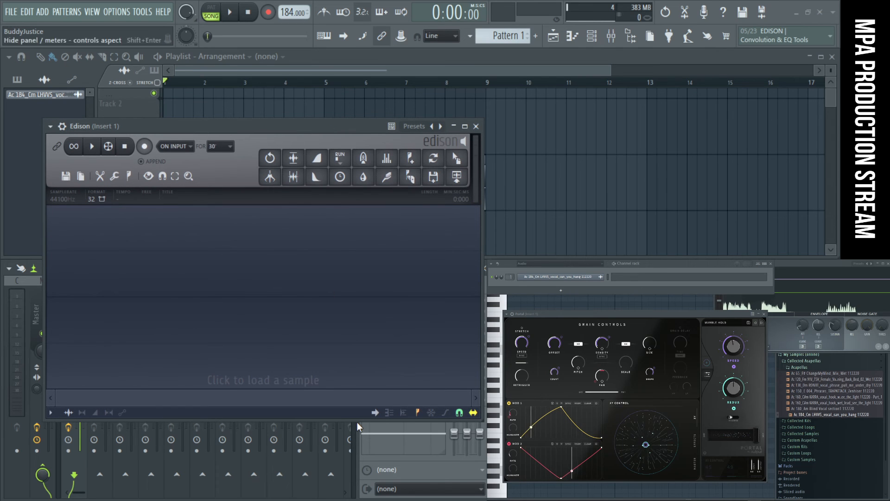
pyautogui.moveTo(357, 420); pyautogui.dragTo(342, 262)
pyautogui.moveTo(310, 127); pyautogui.dragTo(638, 111)
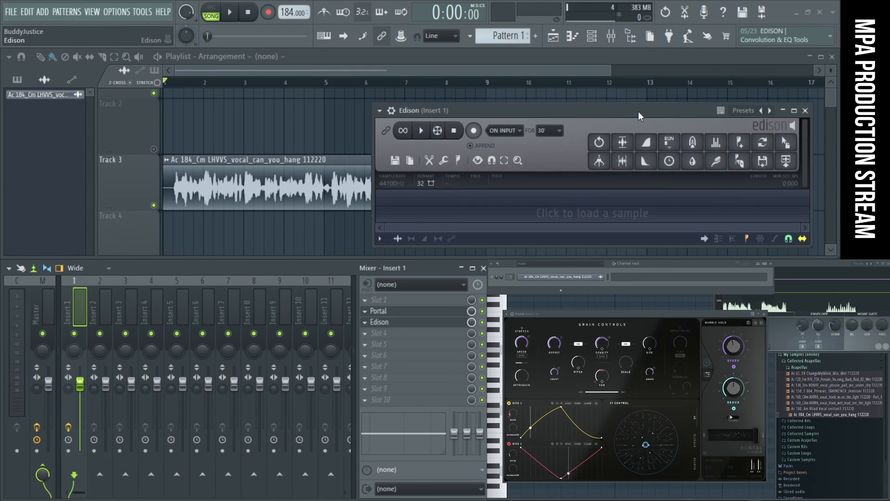
# - Set Edison's recording trigger to On play
pyautogui.click(520, 131)
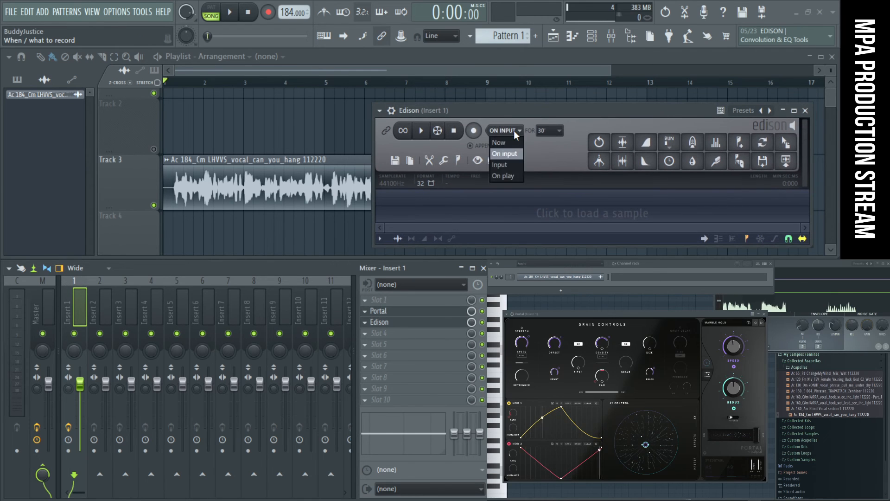
pyautogui.click(520, 177)
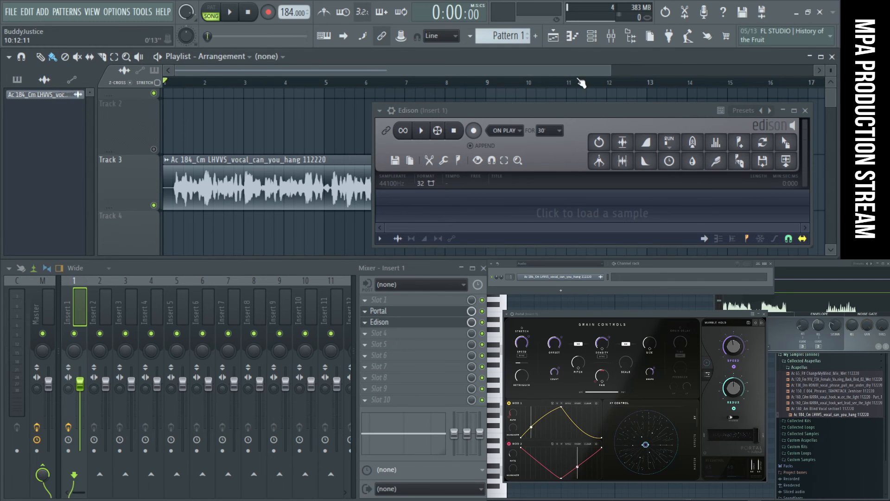
# - Place the Edison window over the mixer tracks, clear of the playlist clip, and arm it for recording
pyautogui.moveTo(611, 110); pyautogui.dragTo(525, 221)
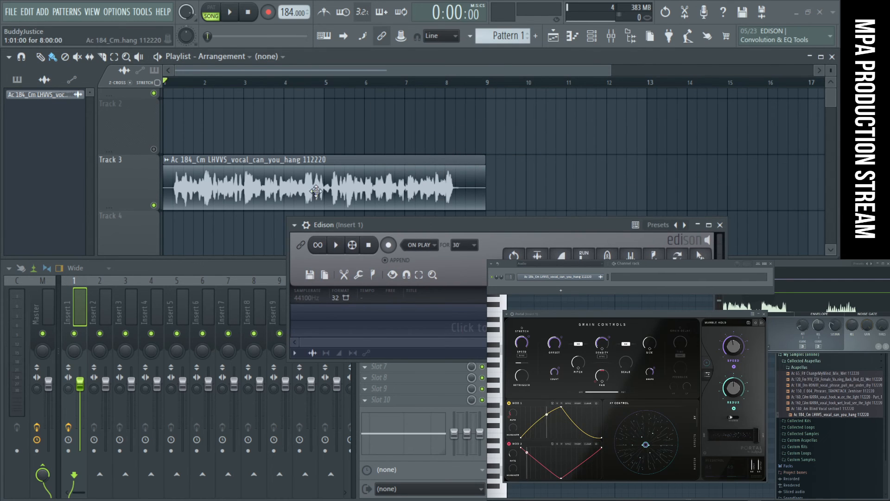
pyautogui.moveTo(478, 227); pyautogui.dragTo(423, 105)
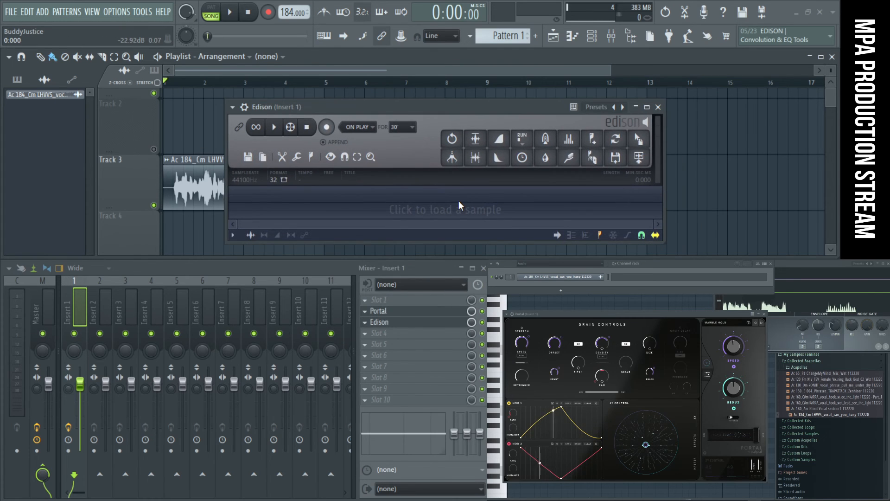
pyautogui.moveTo(462, 108); pyautogui.dragTo(287, 269)
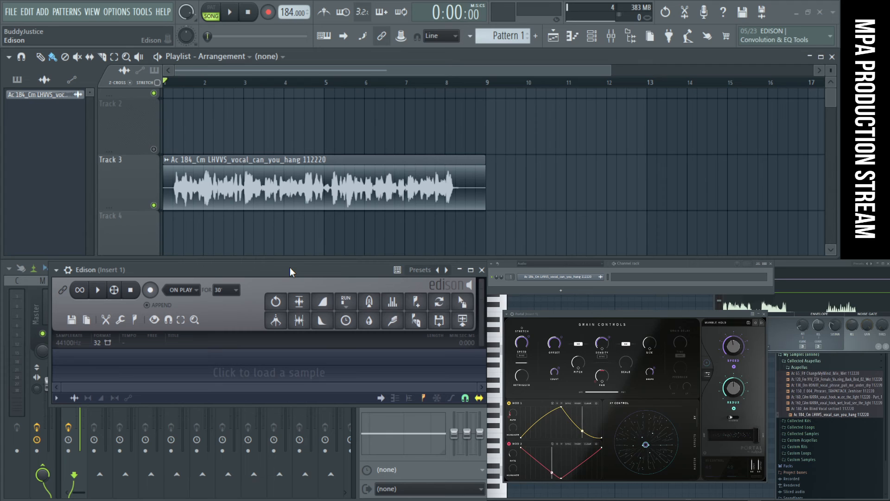
pyautogui.click(158, 291)
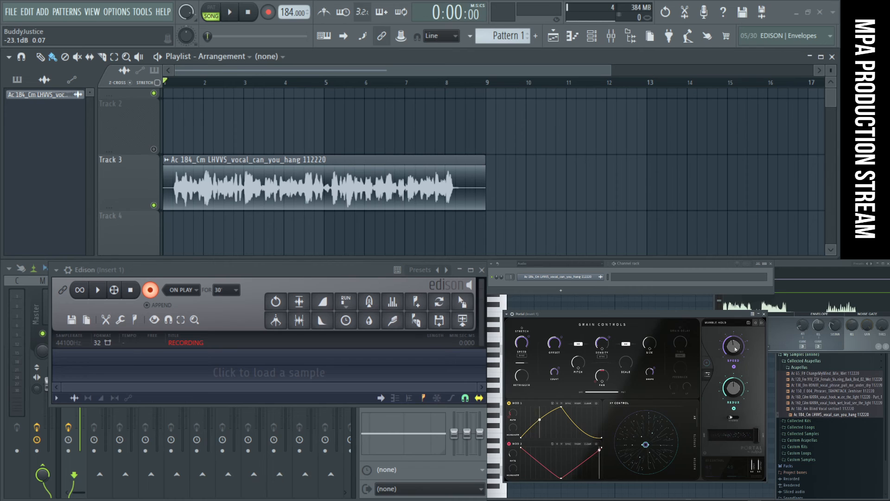
# - Adjust Portal's Macro 1 to about 40 and link it to a MIDI controller with auto detect
pyautogui.moveTo(733, 351); pyautogui.dragTo(738, 354)
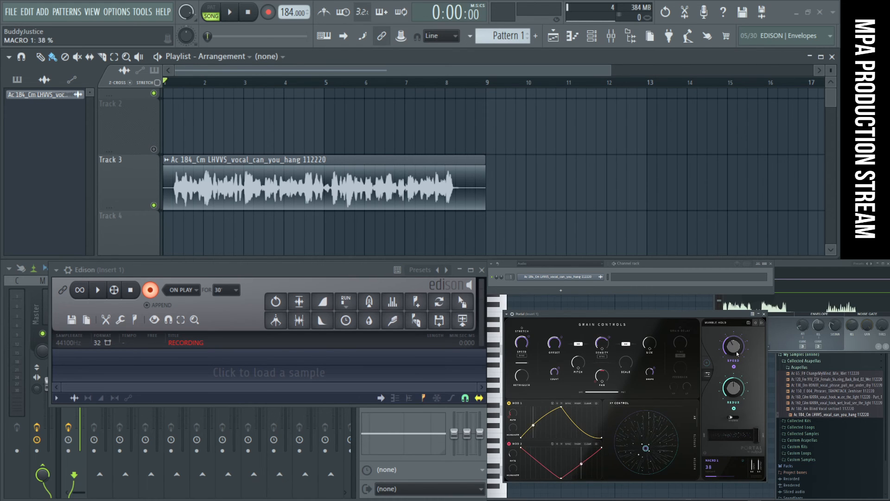
pyautogui.click(142, 12)
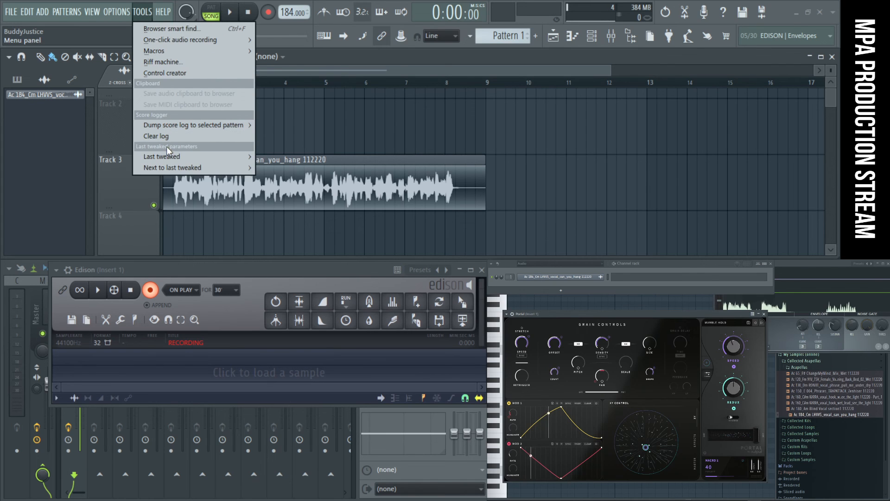
pyautogui.moveTo(171, 153)
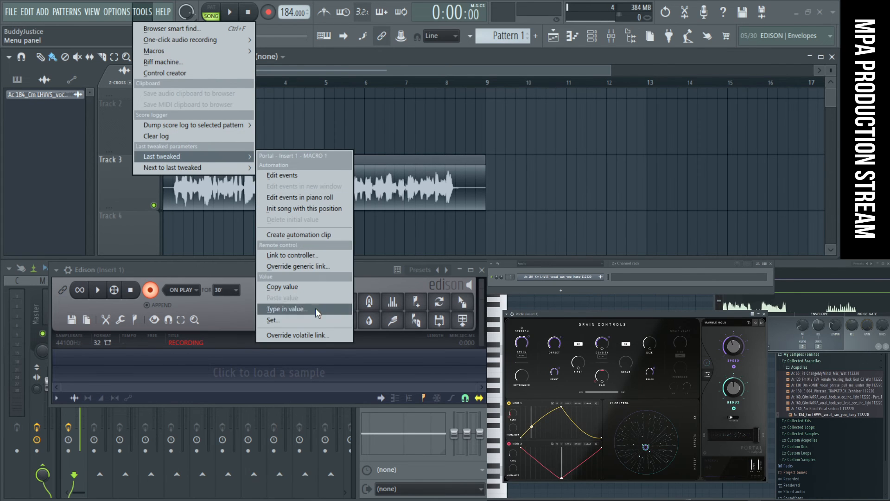
pyautogui.click(304, 255)
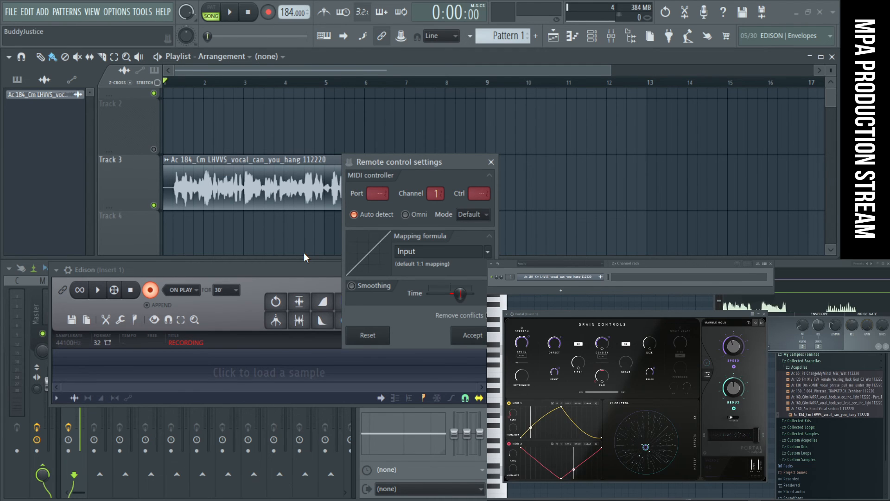
pyautogui.press('Escape')
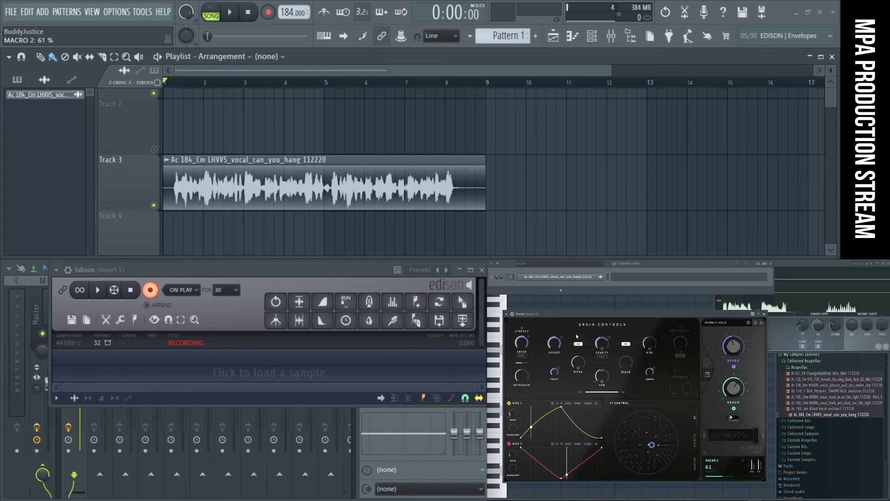
# - Link Portal's last tweaked parameter, Macro 2, to a MIDI controller
pyautogui.click(142, 13)
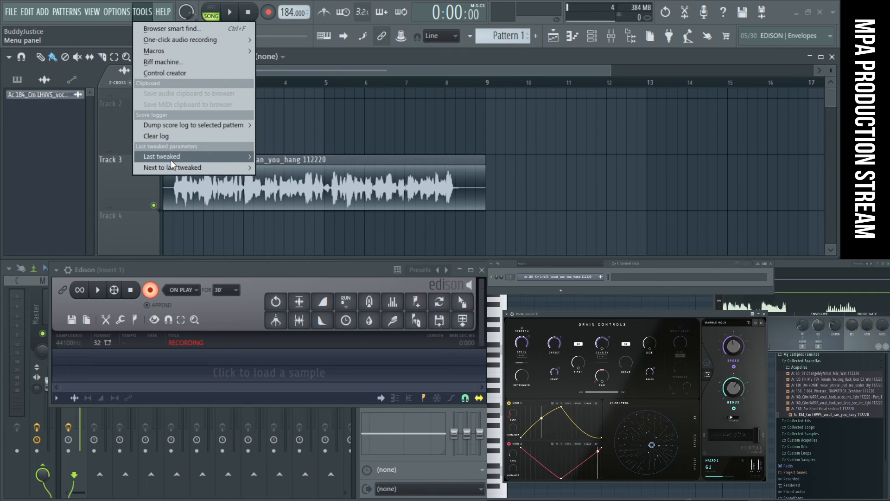
pyautogui.moveTo(171, 157)
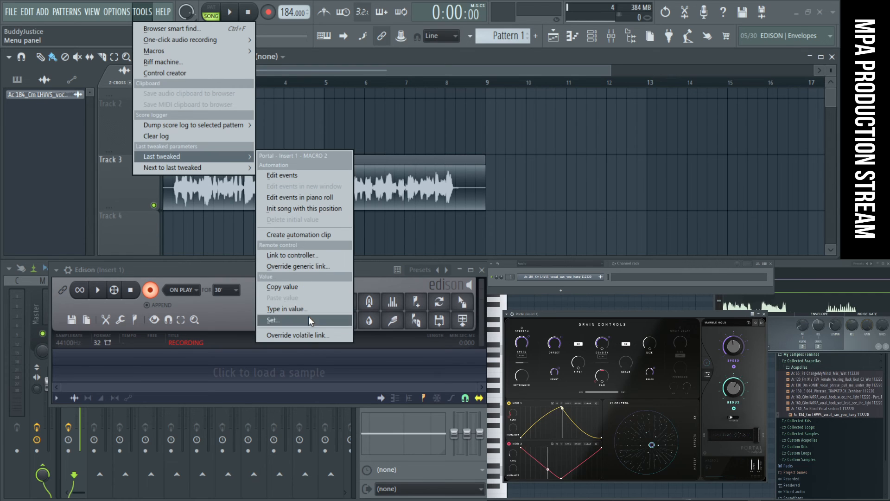
pyautogui.click(312, 256)
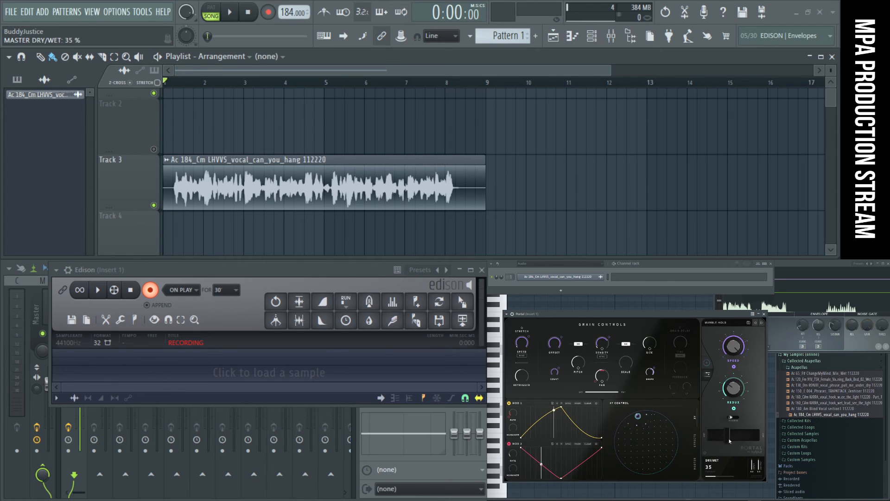
# - Raise Portal's master dry/wet to 91 and link it to a MIDI controller
pyautogui.moveTo(731, 435); pyautogui.dragTo(752, 440)
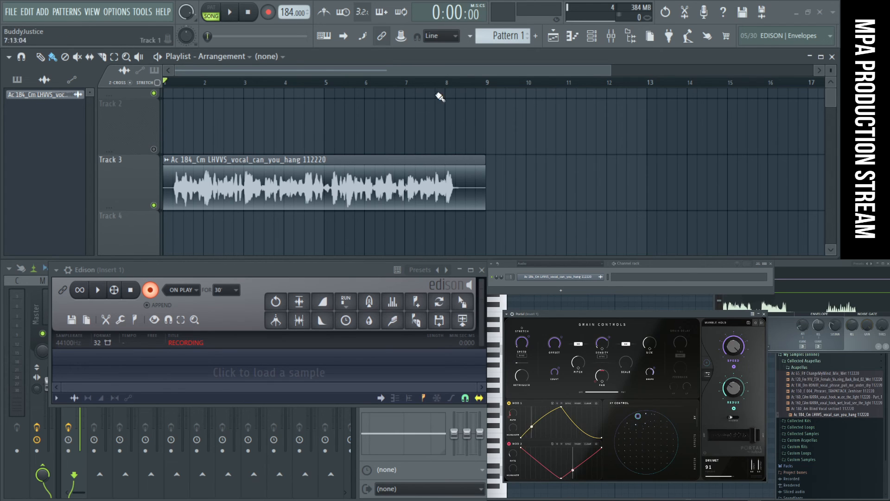
pyautogui.click(142, 12)
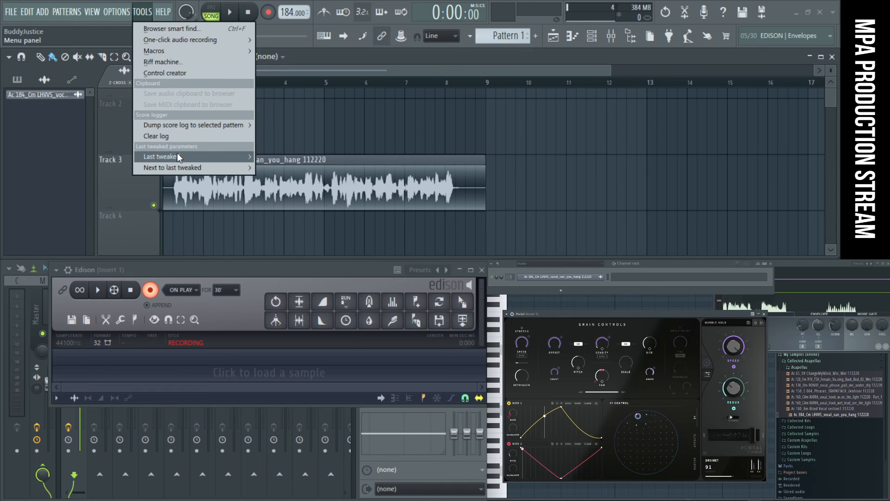
pyautogui.moveTo(177, 156)
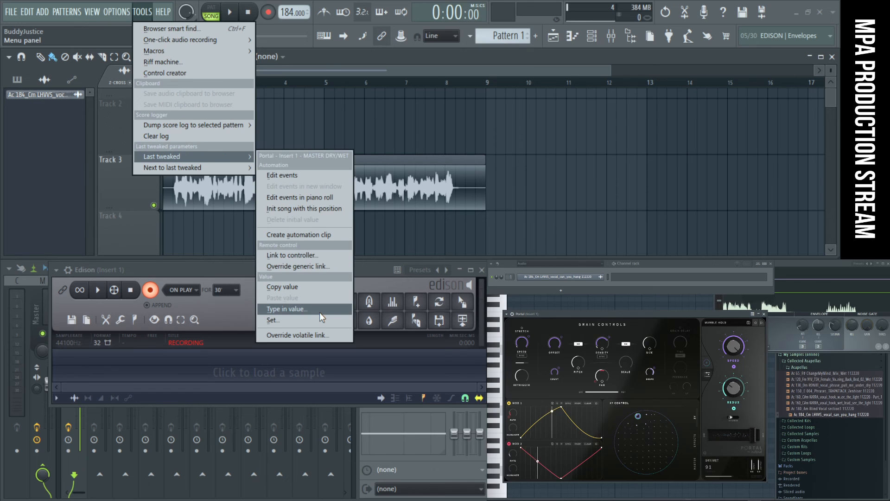
pyautogui.click(305, 255)
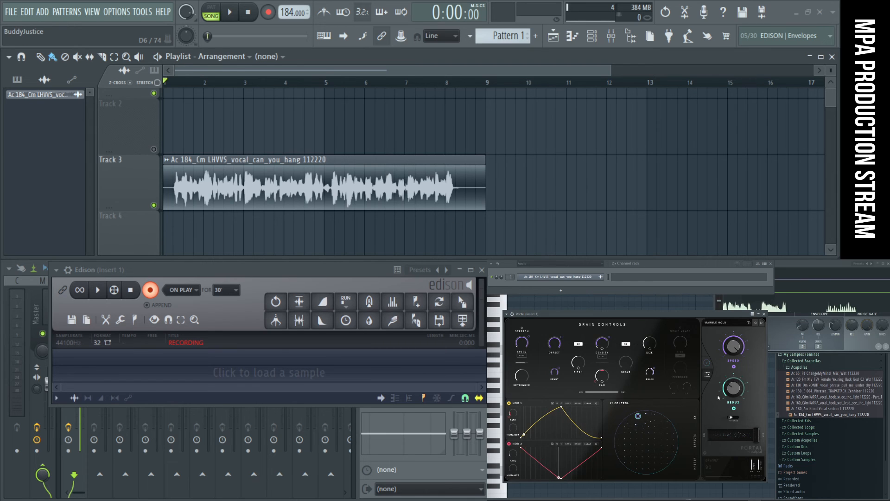
# - View Portal's large XY pad page, return to the detailed grain controls, and shift the plugin window slightly sideways
pyautogui.click(708, 364)
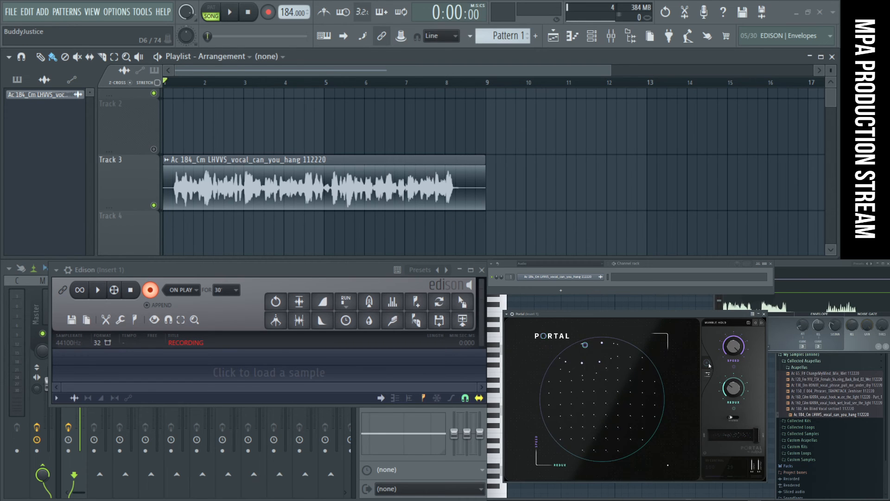
pyautogui.click(709, 374)
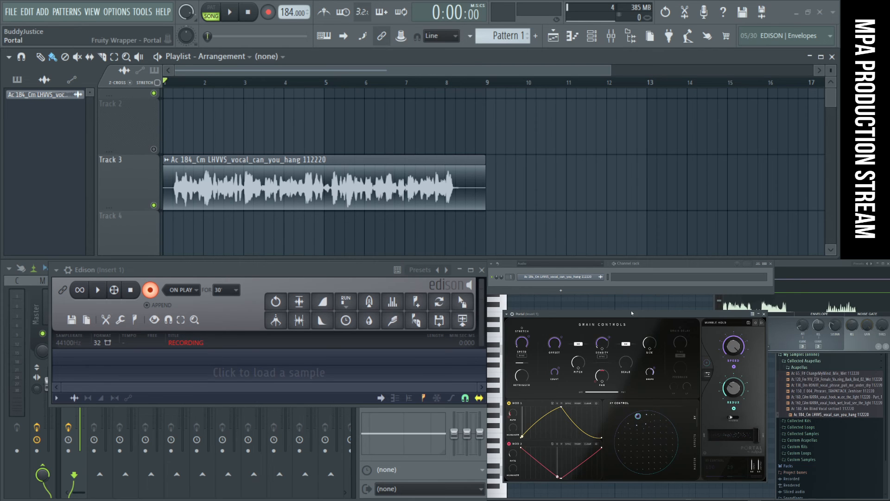
pyautogui.moveTo(633, 313); pyautogui.dragTo(643, 313)
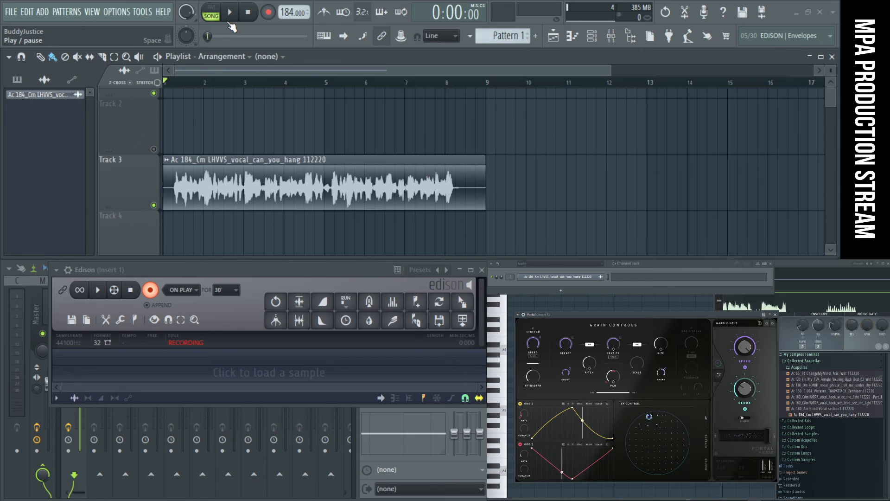
# - Move the LHVVS vocal clip from Track 3 to Track 1, keeping its start at bar 1
pyautogui.keyDown('ctrl'); pyautogui.rightClick(583, 149); pyautogui.keyUp('ctrl')
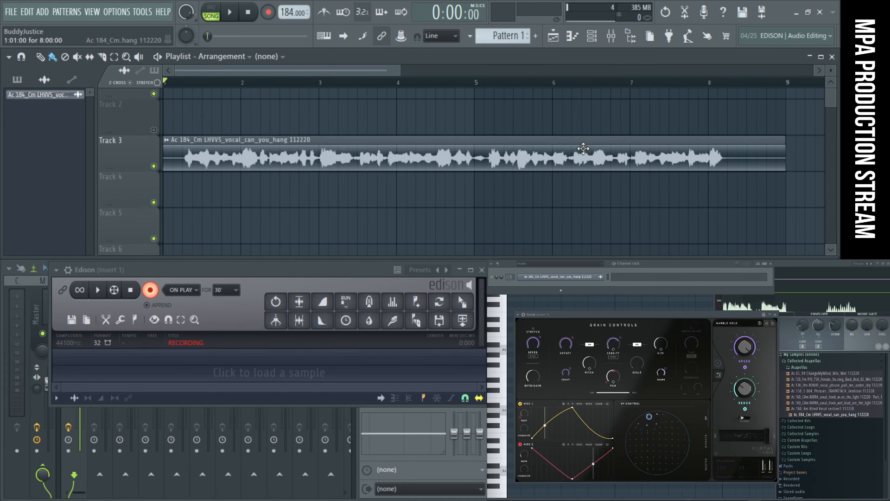
pyautogui.scroll(2, 614, 142)
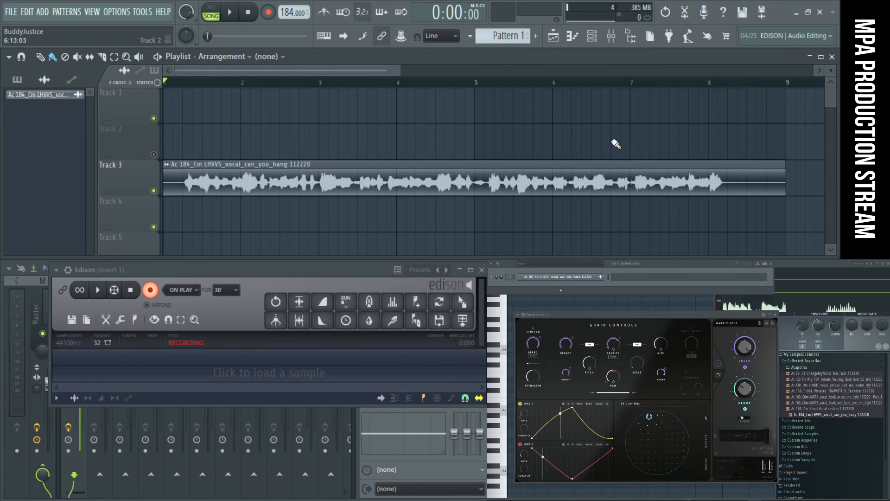
pyautogui.moveTo(262, 178); pyautogui.dragTo(204, 3)
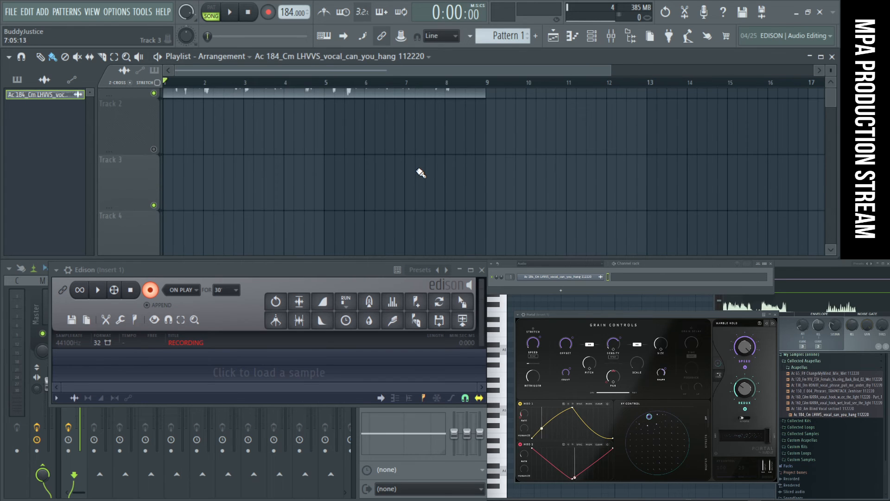
pyautogui.moveTo(832, 70); pyautogui.dragTo(831, 26)
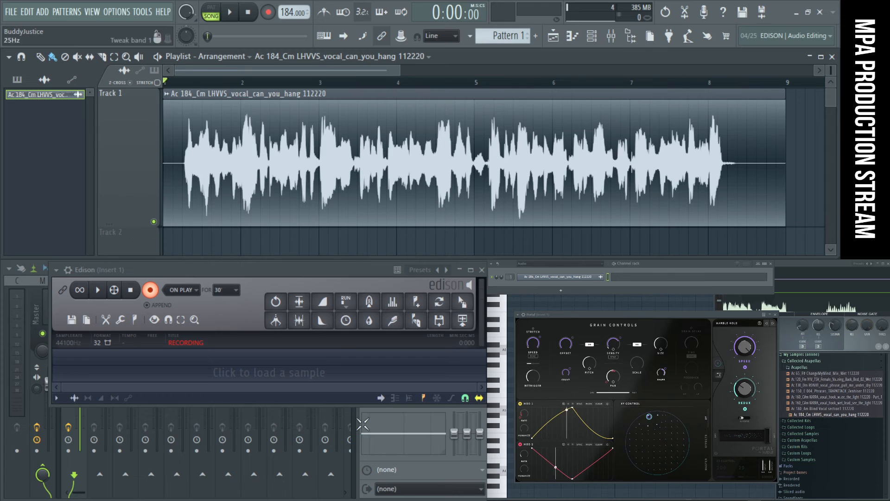
# - Make the Edison window taller and record about 2:16 of the looping vocal while moving Portal's XY control to 74 / 59
pyautogui.moveTo(351, 405); pyautogui.dragTo(342, 461)
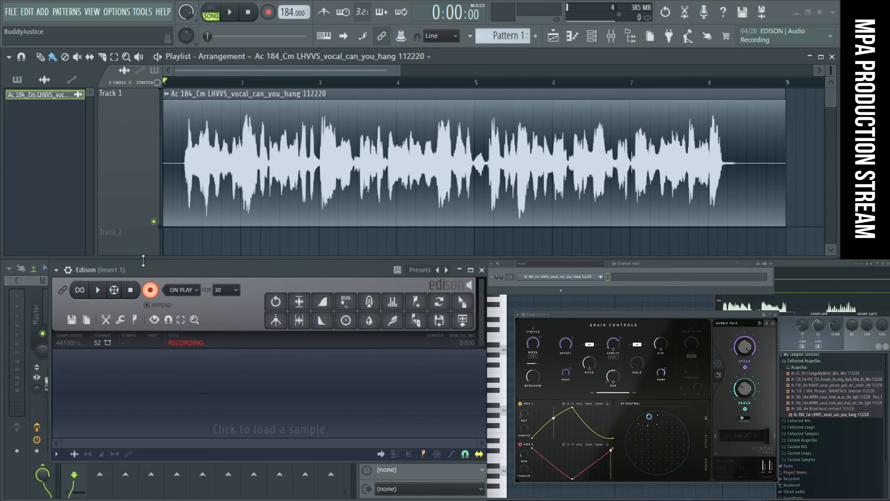
pyautogui.click(234, 16)
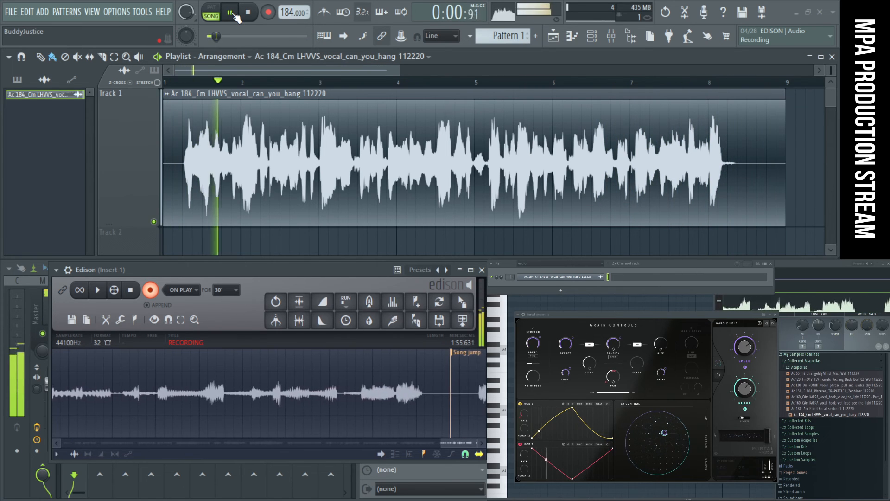
pyautogui.moveTo(664, 432)
pyautogui.mouseDown()
pyautogui.moveTo(638, 440)
pyautogui.moveTo(652, 441)
pyautogui.moveTo(657, 471)
pyautogui.moveTo(668, 452)
pyautogui.moveTo(649, 432)
pyautogui.moveTo(662, 431)
pyautogui.mouseUp()
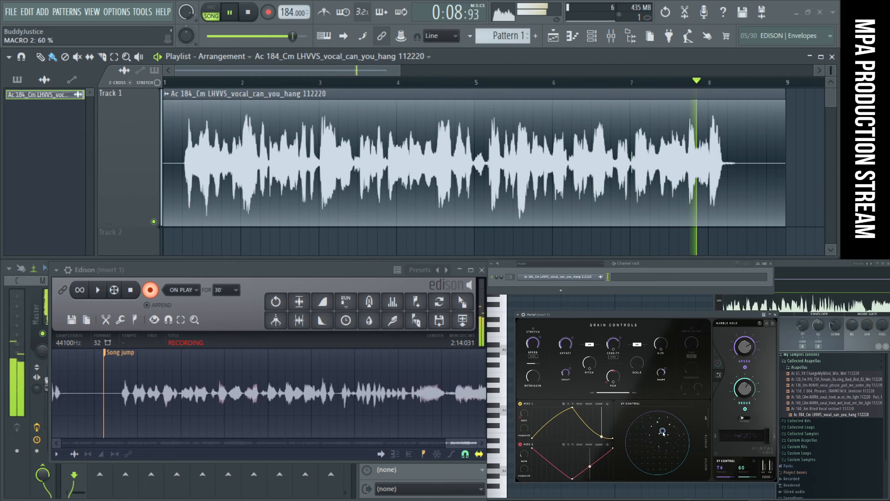
pyautogui.click(255, 15)
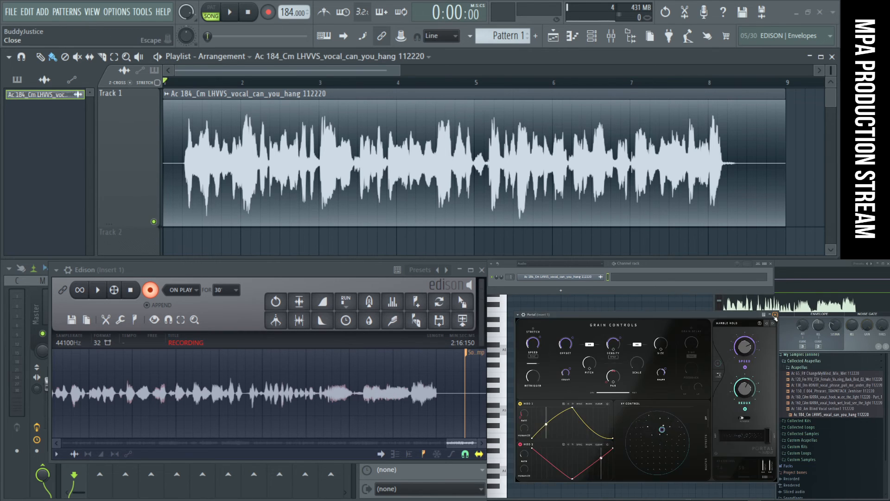
# - Close Portal's window and move Edison into its place over the piano roll
pyautogui.click(775, 315)
pyautogui.moveTo(371, 271); pyautogui.dragTo(747, 349)
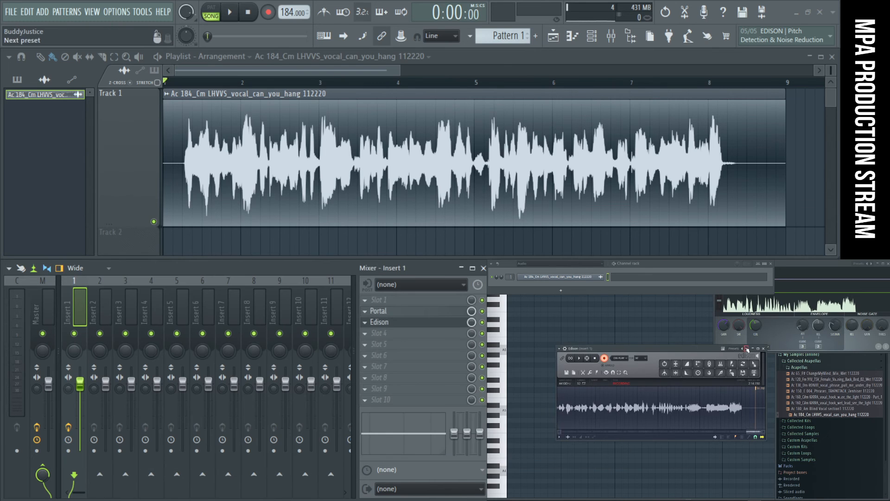
# - Maximize Edison, examine the recorded takes between the song jump markers, and restore the window to its smaller size
pyautogui.click(758, 348)
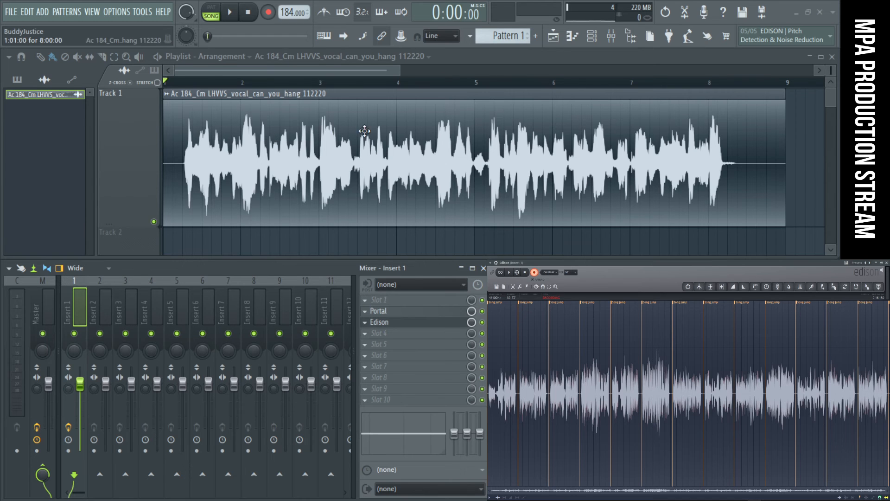
pyautogui.scroll(5, 591, 396)
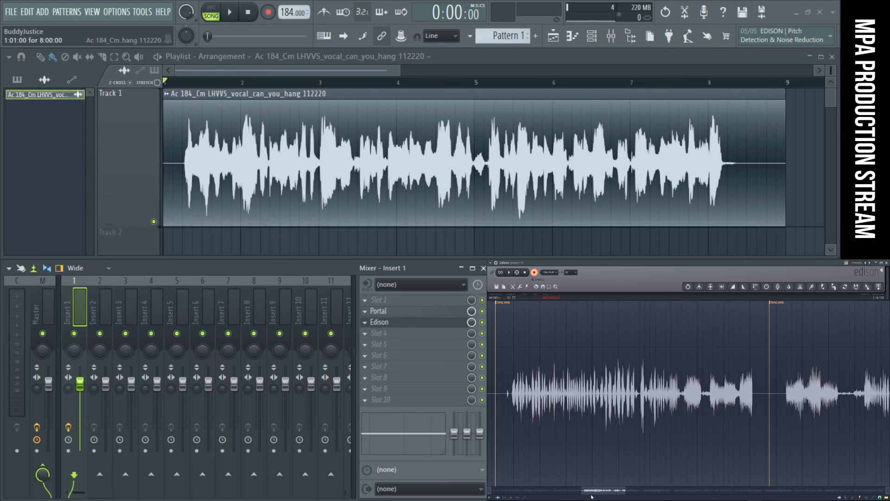
pyautogui.moveTo(629, 493); pyautogui.dragTo(646, 490)
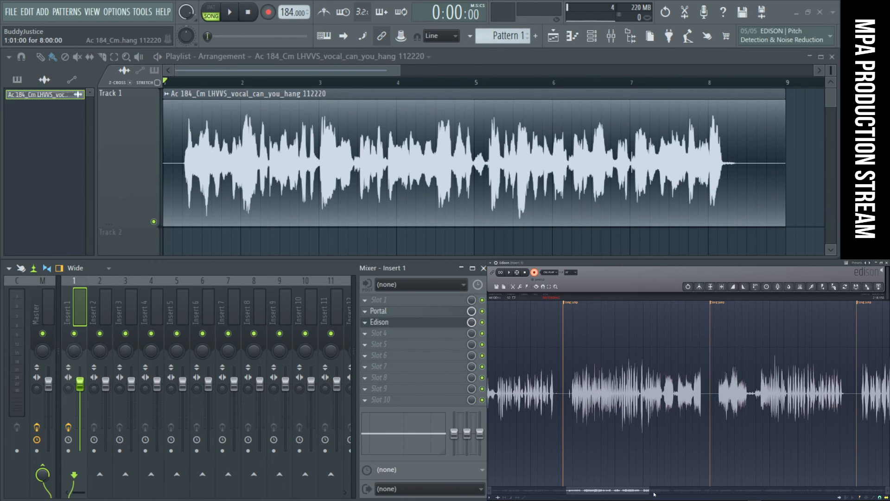
pyautogui.scroll(-2, 793, 491)
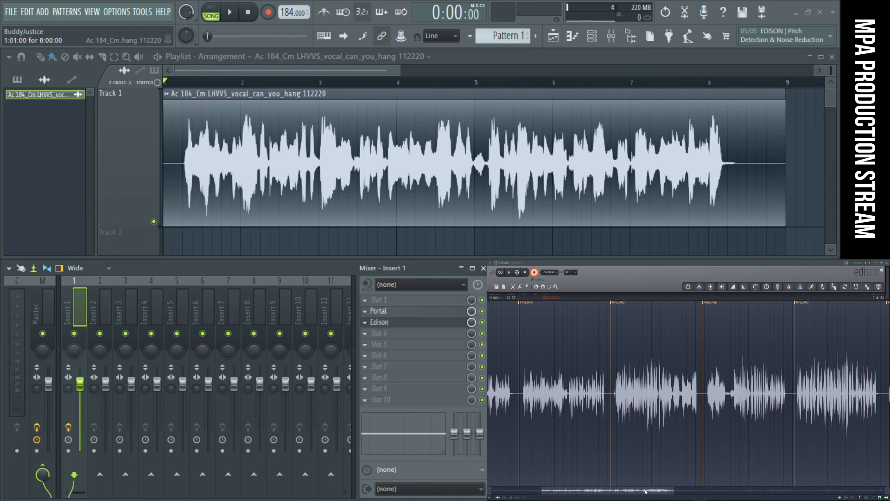
pyautogui.click(882, 263)
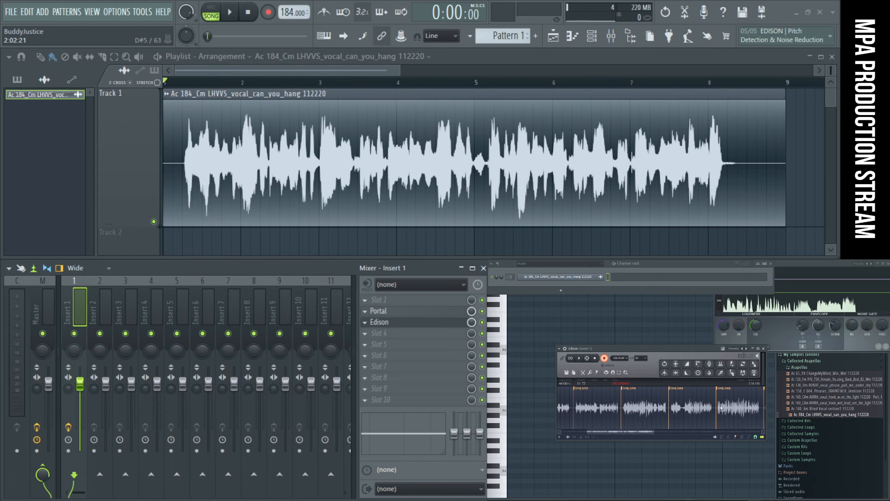
# - Disarm Edison's recording, place its window over the piano roll, and enlarge it to show more of the waveform
pyautogui.moveTo(684, 349); pyautogui.dragTo(324, 112)
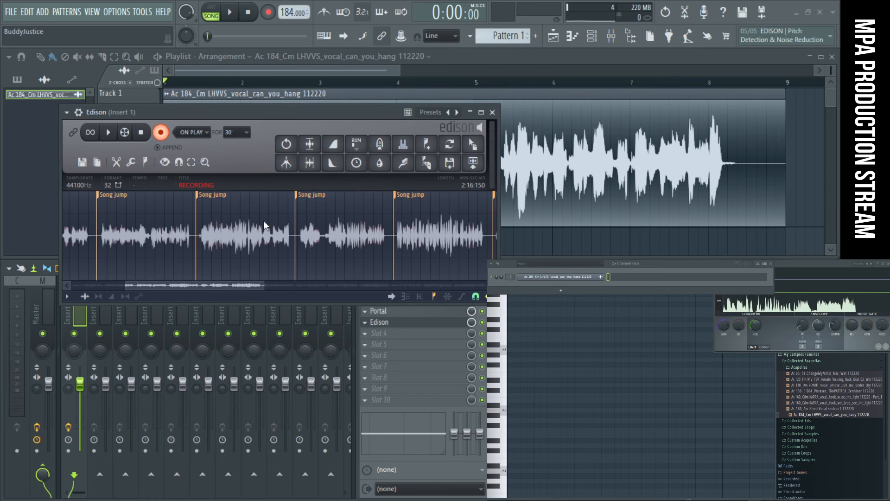
pyautogui.click(161, 134)
pyautogui.moveTo(212, 113); pyautogui.dragTo(608, 360)
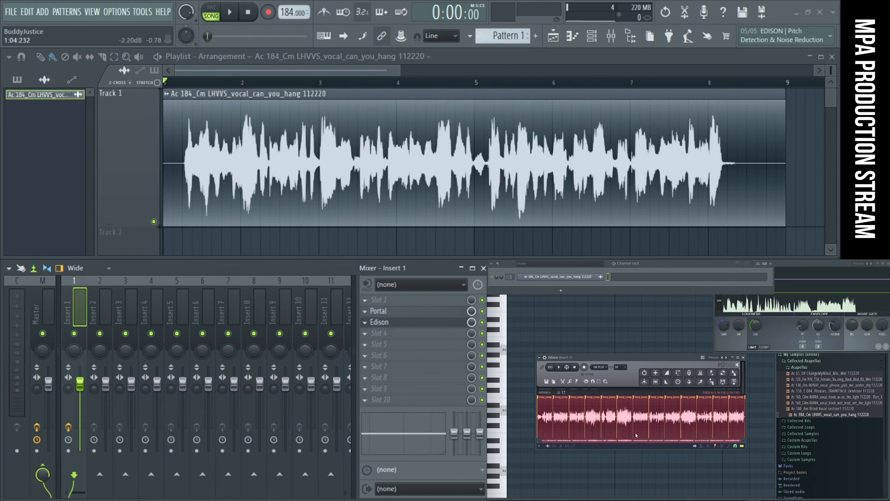
pyautogui.moveTo(700, 358); pyautogui.dragTo(656, 292)
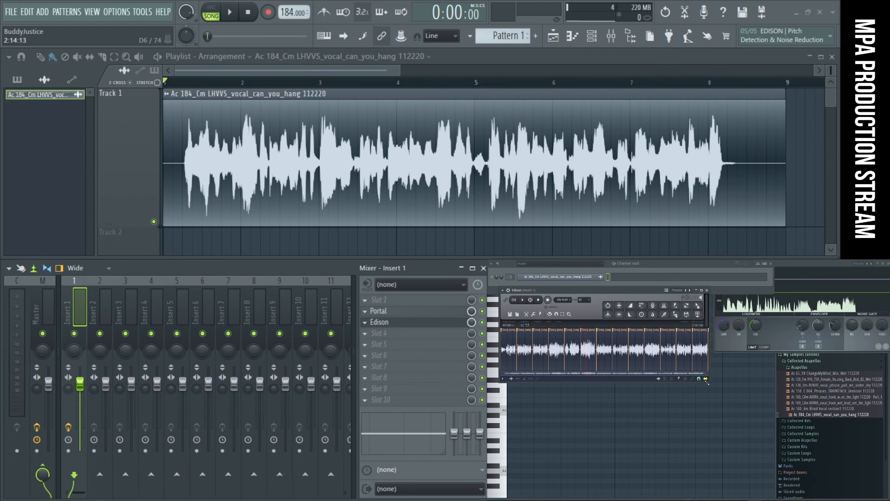
pyautogui.moveTo(710, 382); pyautogui.dragTo(828, 461)
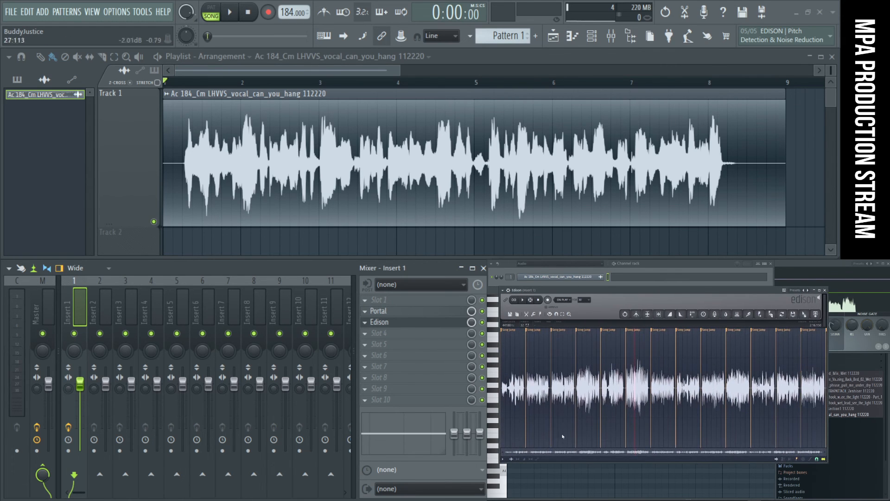
# - Audition parts of the recording's opening in Edison, including 3.8 to 4.5 s and 5.1 to 5.7 s
pyautogui.scroll(3, 526, 412)
pyautogui.scroll(3, 584, 443)
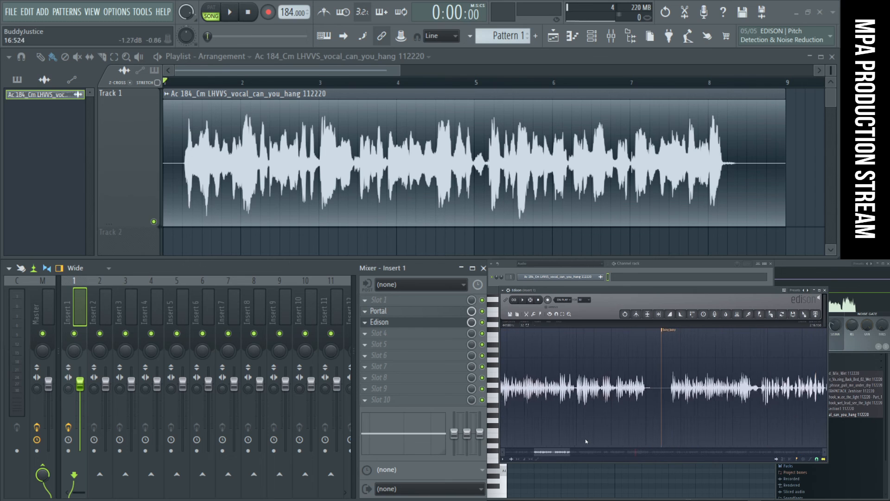
pyautogui.moveTo(561, 455); pyautogui.dragTo(530, 453)
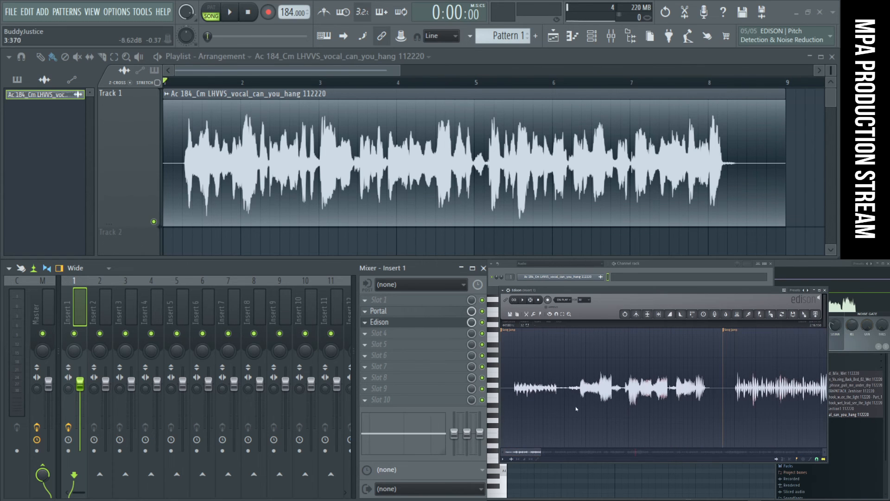
pyautogui.scroll(3, 580, 399)
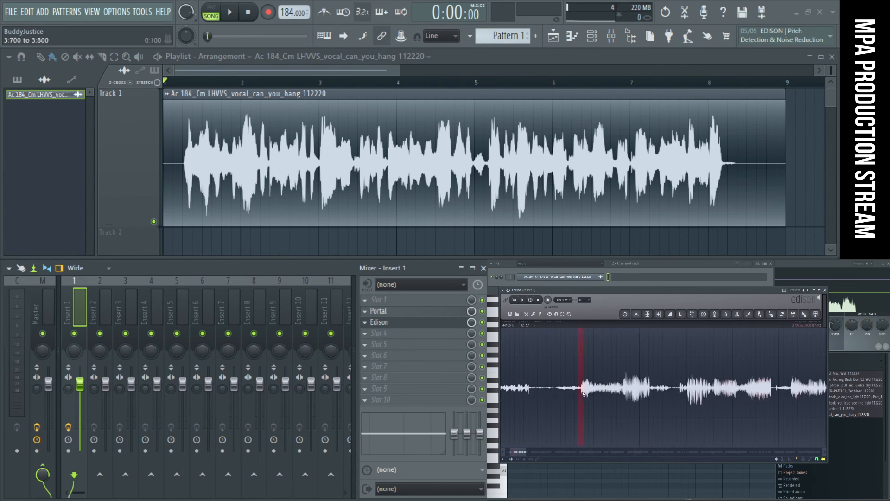
pyautogui.scroll(3, 589, 395)
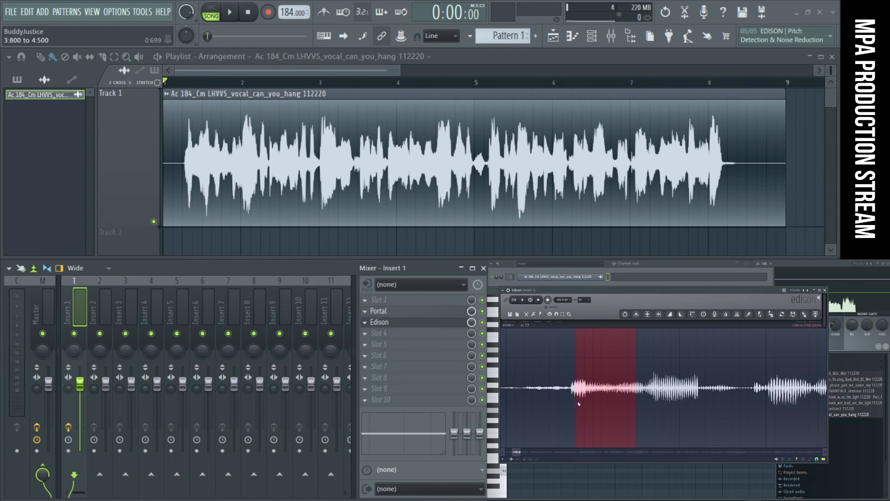
pyautogui.click(524, 301)
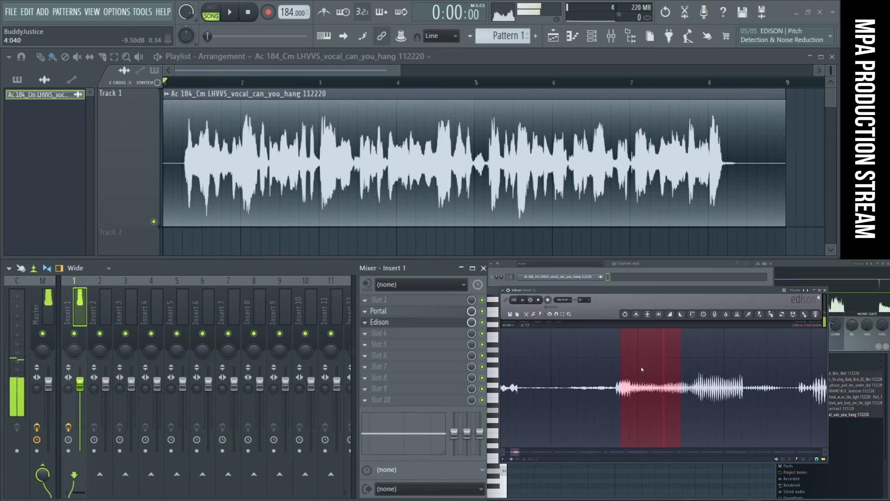
pyautogui.moveTo(666, 392); pyautogui.dragTo(706, 394)
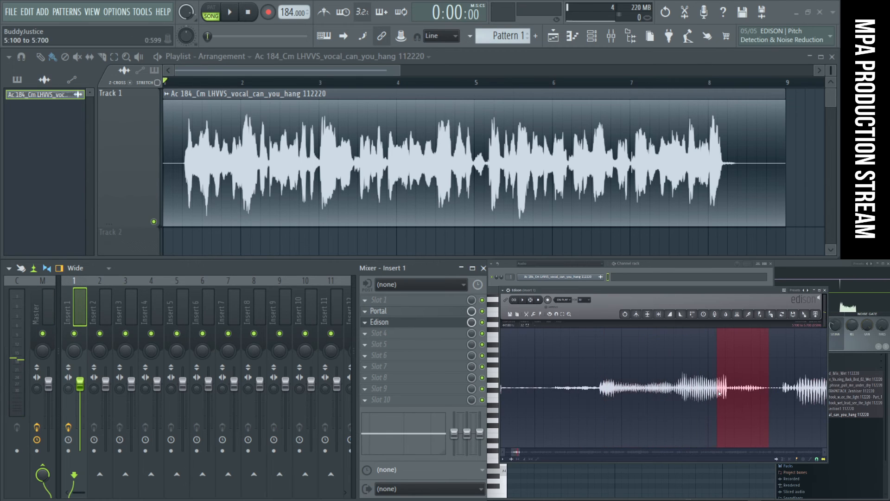
pyautogui.click(522, 301)
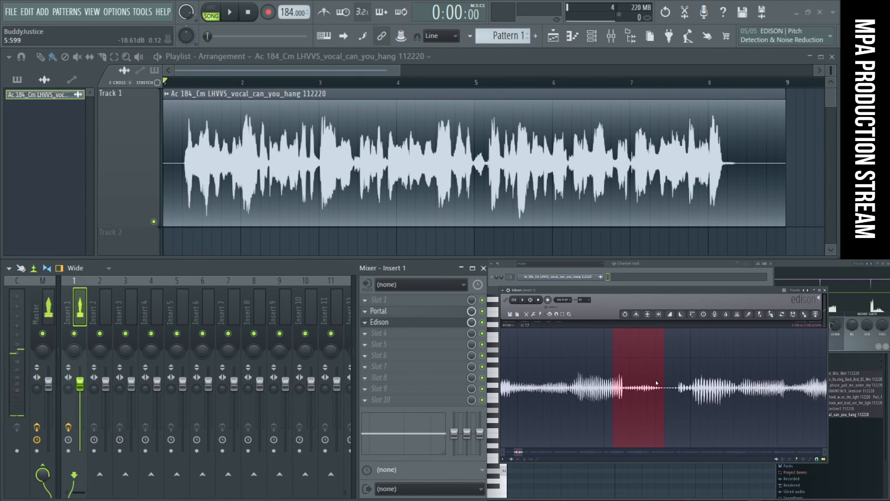
# - Select the quiet passage from about 5.2 to 5.8 s, audition it, and send it to the playlist as an audio clip
pyautogui.scroll(2, 643, 392)
pyautogui.moveTo(675, 395); pyautogui.dragTo(684, 396)
pyautogui.scroll(3, 620, 397)
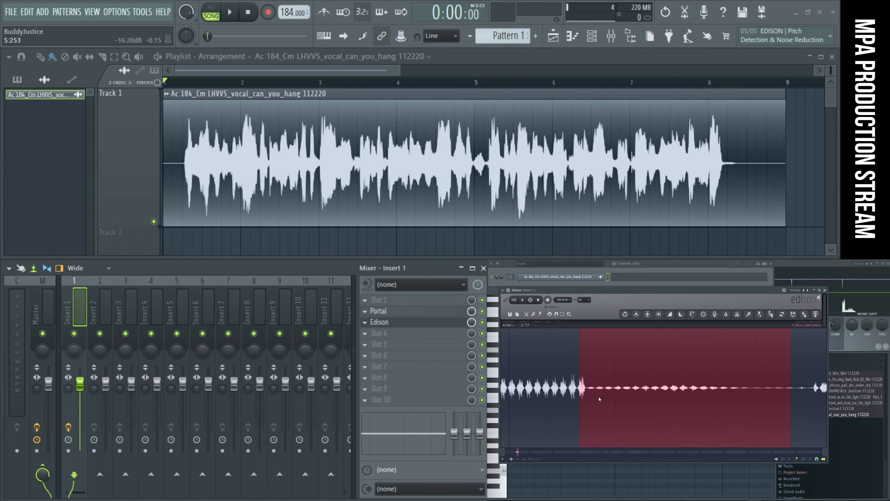
pyautogui.scroll(-2, 596, 399)
pyautogui.click(557, 314)
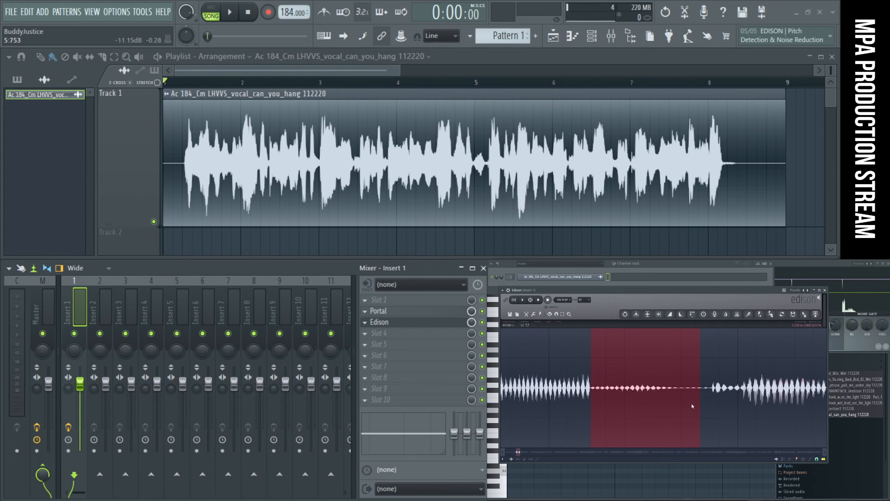
pyautogui.press('space')
pyautogui.press('space')
pyautogui.moveTo(666, 399); pyautogui.dragTo(654, 400)
pyautogui.press('space')
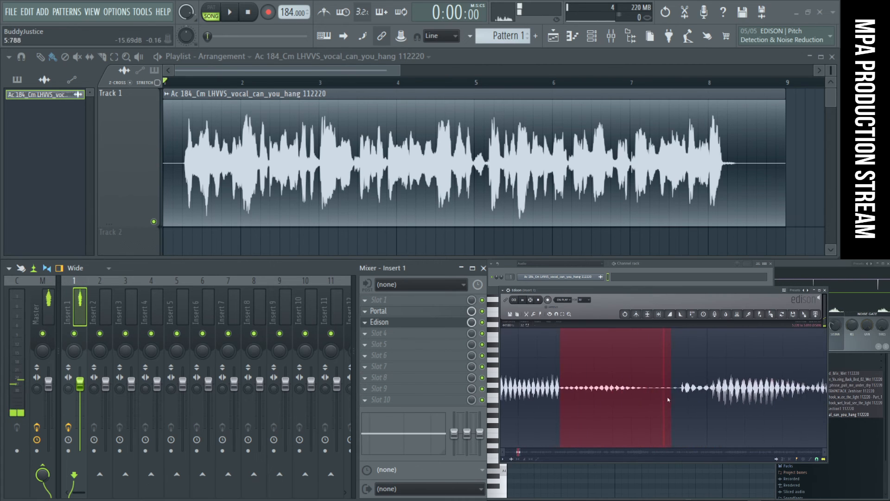
pyautogui.press('space')
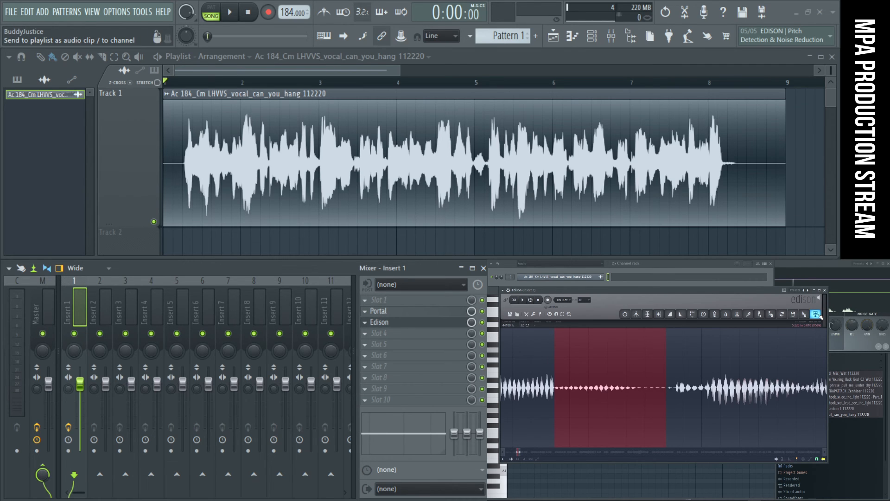
pyautogui.click(818, 316)
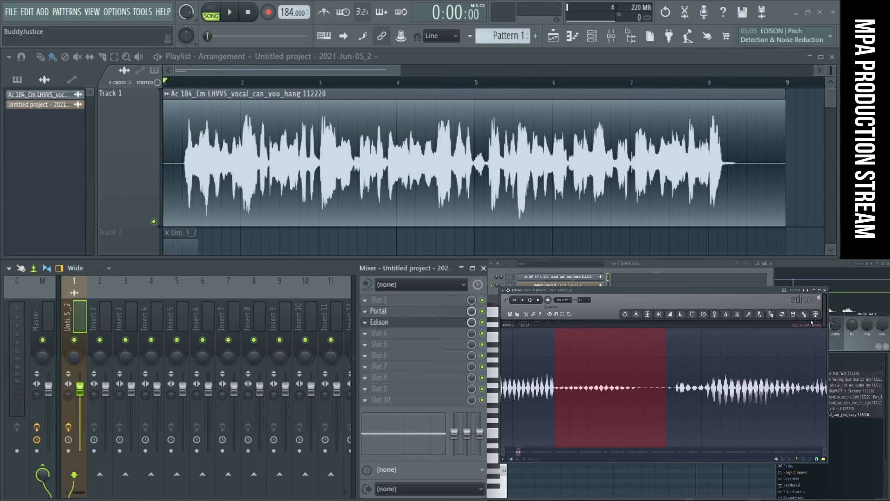
# - Make the playlist tracks shorter, keep Track 2 enabled for the new clip, and mute Track 1
pyautogui.scroll(-4, 374, 212)
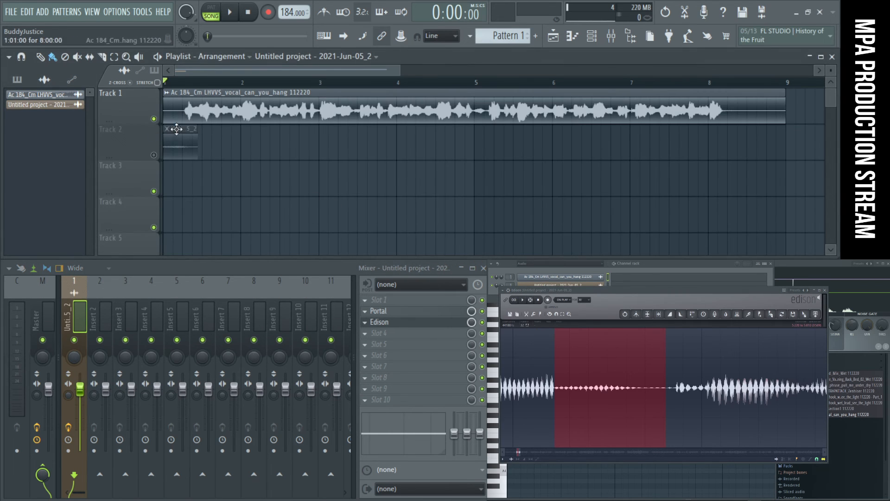
pyautogui.rightClick(154, 156)
pyautogui.rightClick(154, 156)
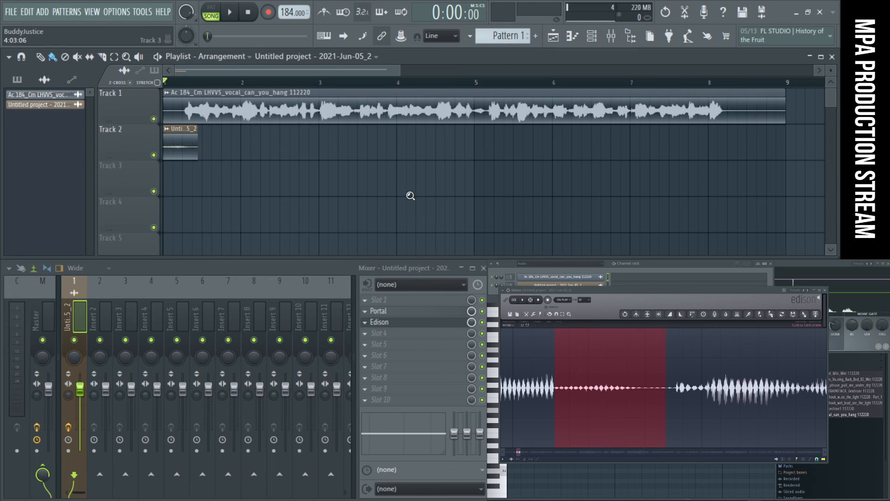
pyautogui.scroll(4, 408, 192)
pyautogui.scroll(-3, 407, 192)
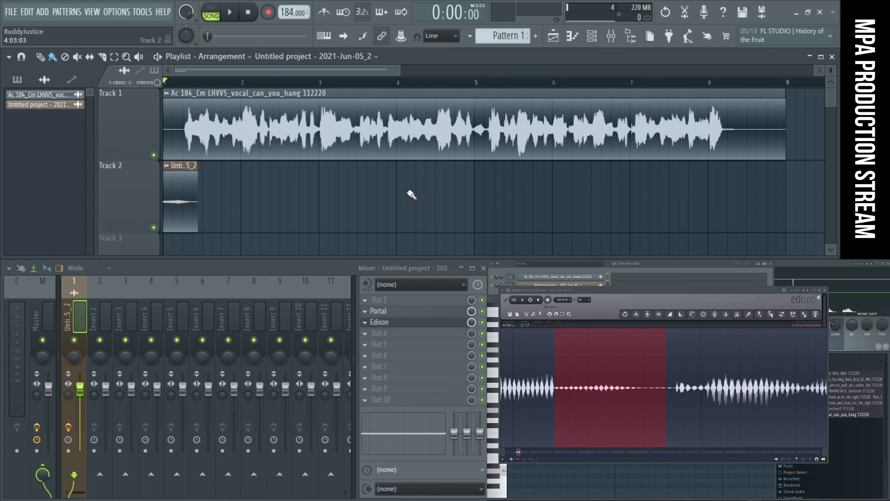
pyautogui.click(154, 155)
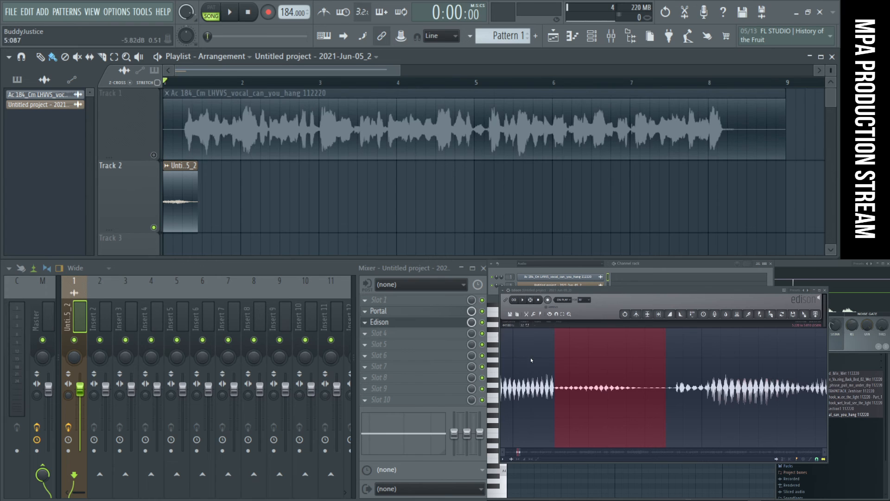
# - Audition the stuttered passage around 47 s, narrow the selection to a short slice near 46.8 s, and send it to the playlist
pyautogui.scroll(-6, 697, 379)
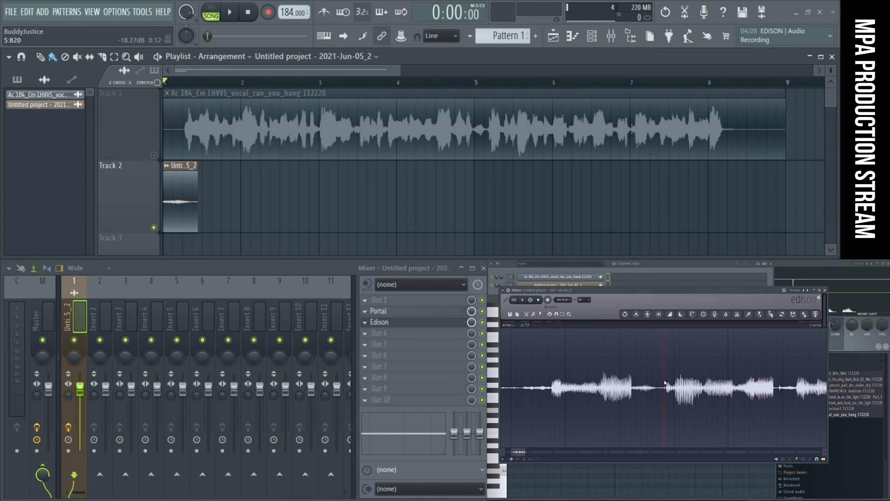
pyautogui.scroll(-8, 671, 383)
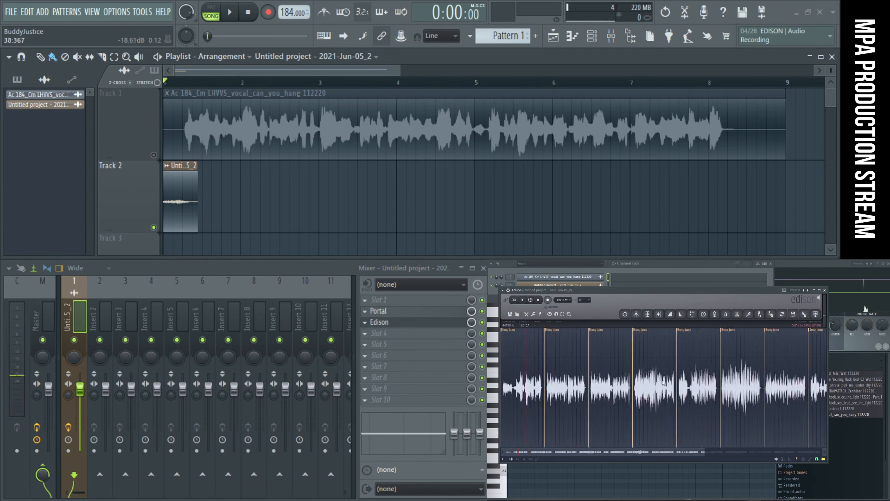
pyautogui.scroll(8, 675, 385)
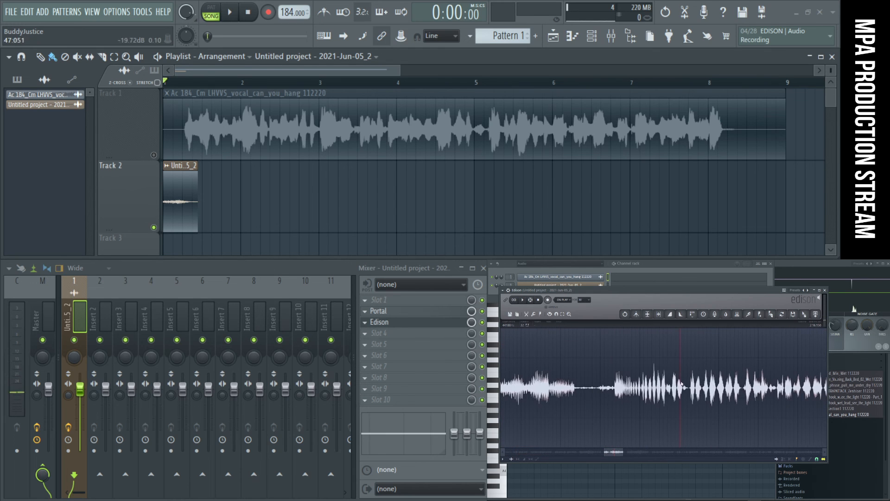
pyautogui.scroll(4, 674, 386)
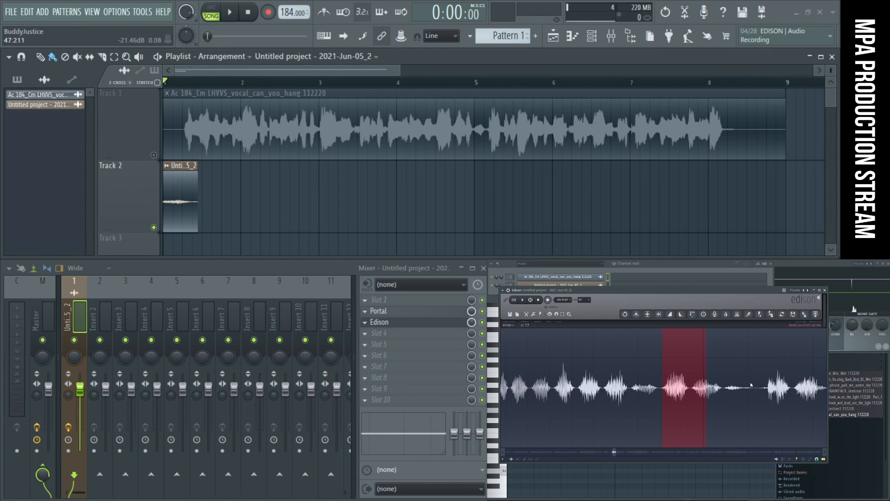
pyautogui.press('space')
pyautogui.press('space')
pyautogui.press('space')
pyautogui.press('space')
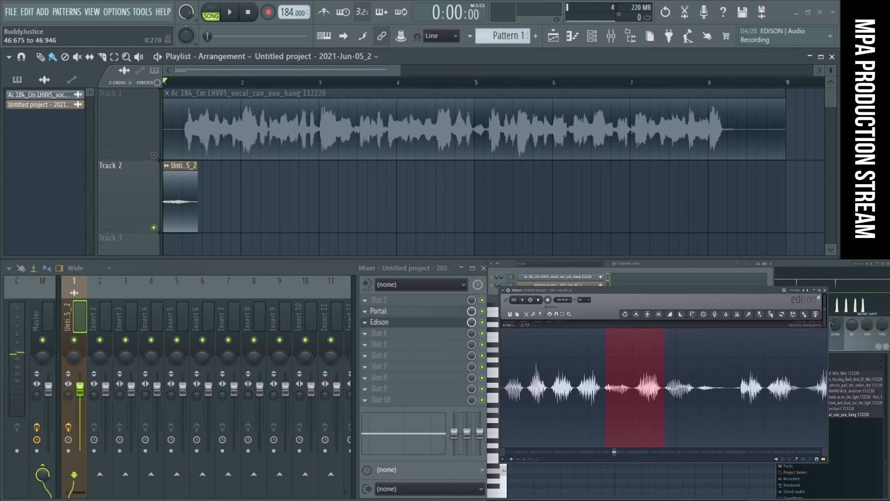
pyautogui.press('space')
pyautogui.moveTo(604, 388); pyautogui.dragTo(634, 392)
pyautogui.press('space')
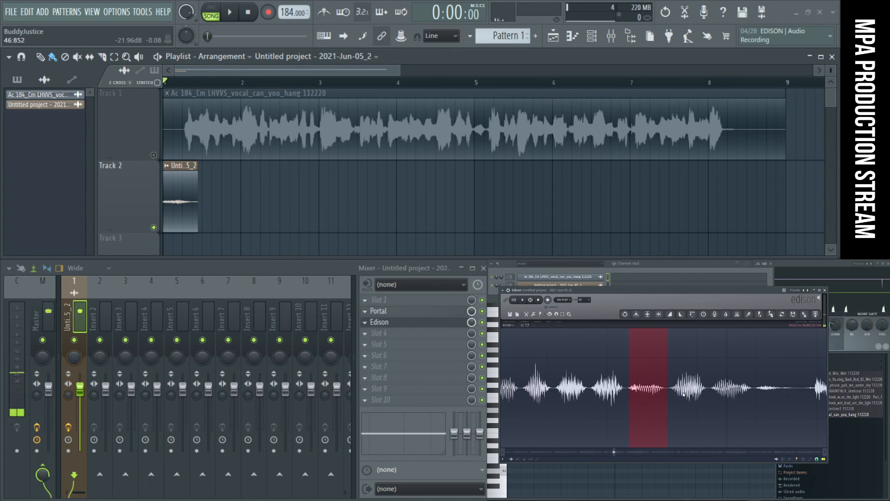
pyautogui.click(816, 314)
# - Audition further short slices of the stuttered passage between about 45 and 46.4 s
pyautogui.scroll(-1, 622, 404)
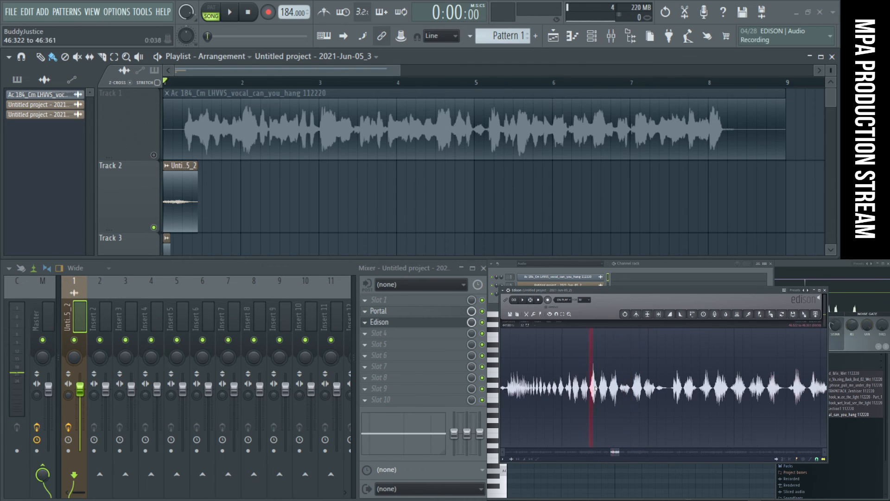
pyautogui.moveTo(593, 389); pyautogui.dragTo(600, 389)
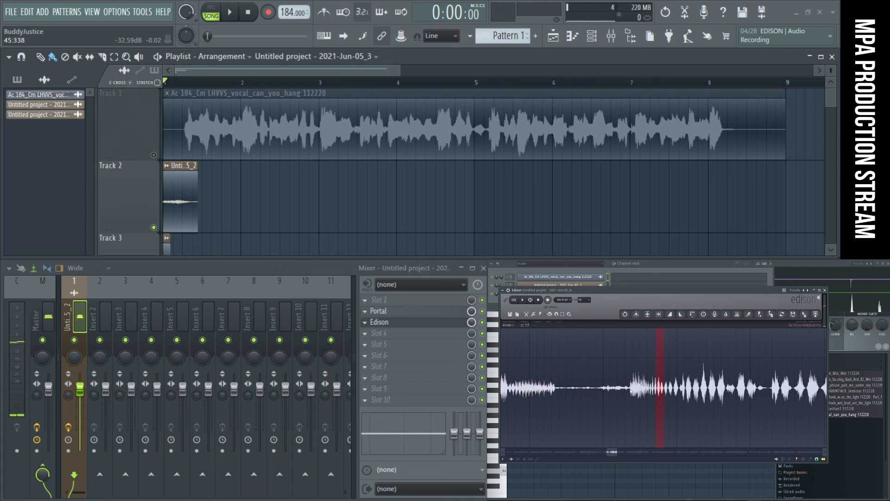
pyautogui.moveTo(631, 391); pyautogui.dragTo(654, 391)
# - Find the take around 1:17 in the recording and audition selections there, including 1:17.048 to 1:18.264
pyautogui.scroll(-8, 654, 391)
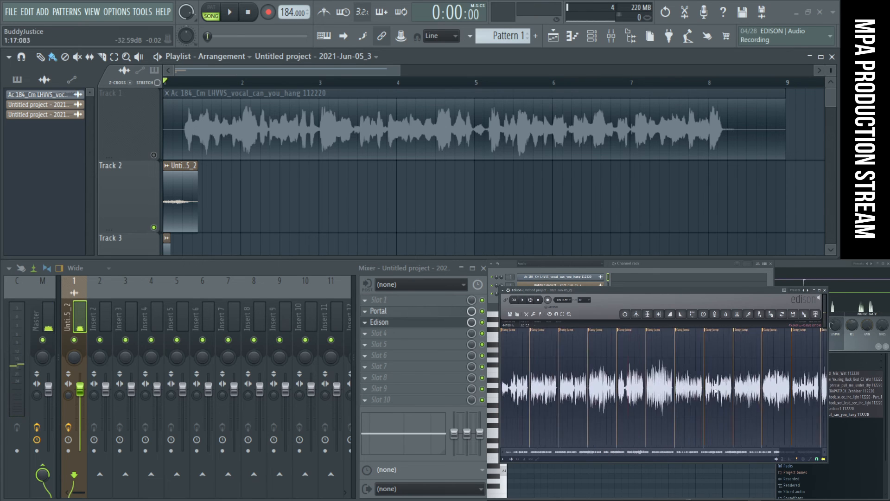
pyautogui.scroll(4, 727, 391)
pyautogui.moveTo(727, 391); pyautogui.dragTo(730, 391)
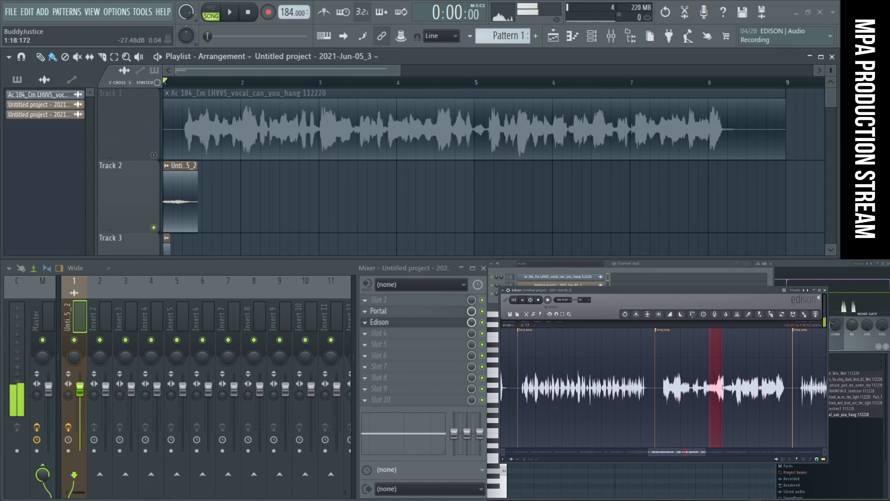
pyautogui.scroll(4, 723, 388)
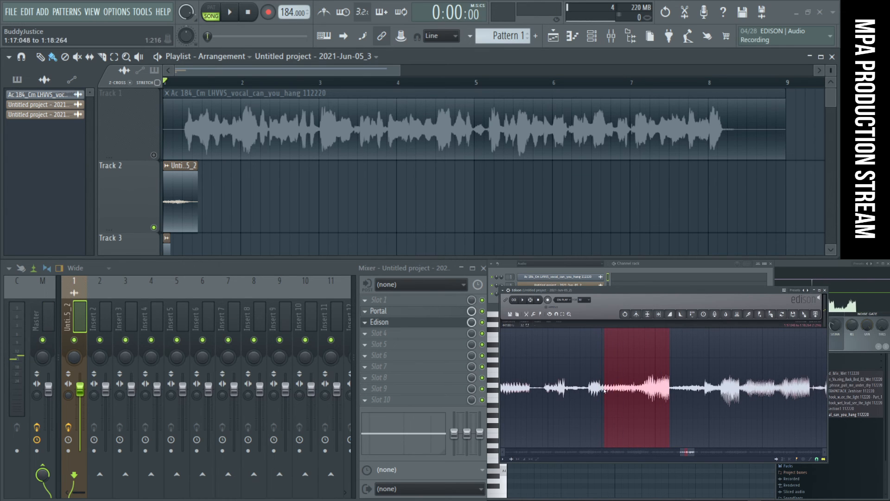
pyautogui.moveTo(643, 392); pyautogui.dragTo(633, 393)
pyautogui.press('space')
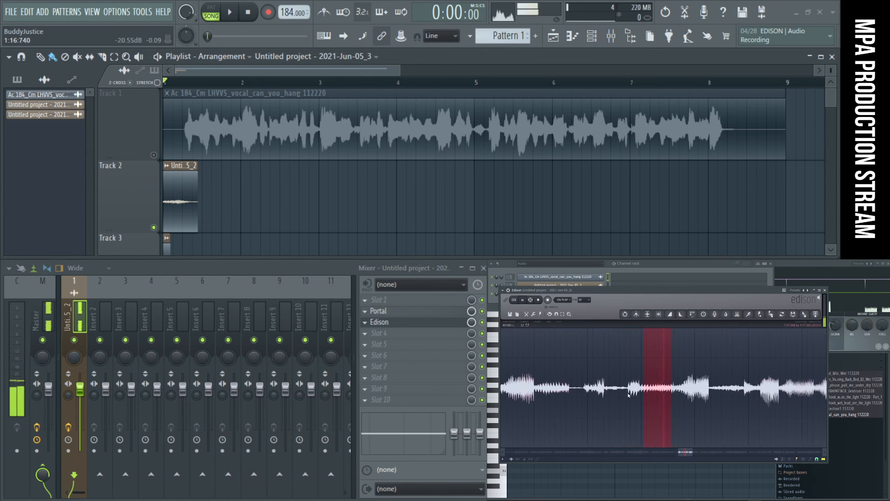
# - Narrow the selection in the recording to a short slice starting around 1:17 and audition it
pyautogui.scroll(3, 627, 392)
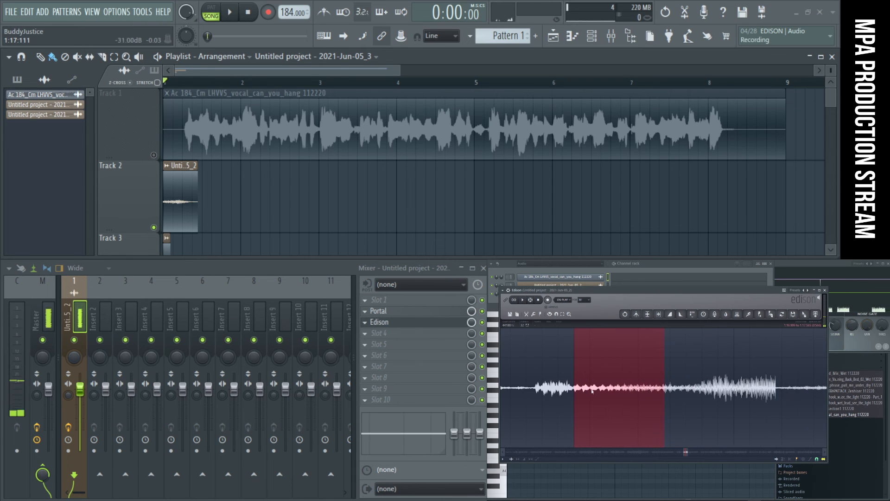
pyautogui.press('space')
pyautogui.moveTo(628, 392); pyautogui.dragTo(625, 392)
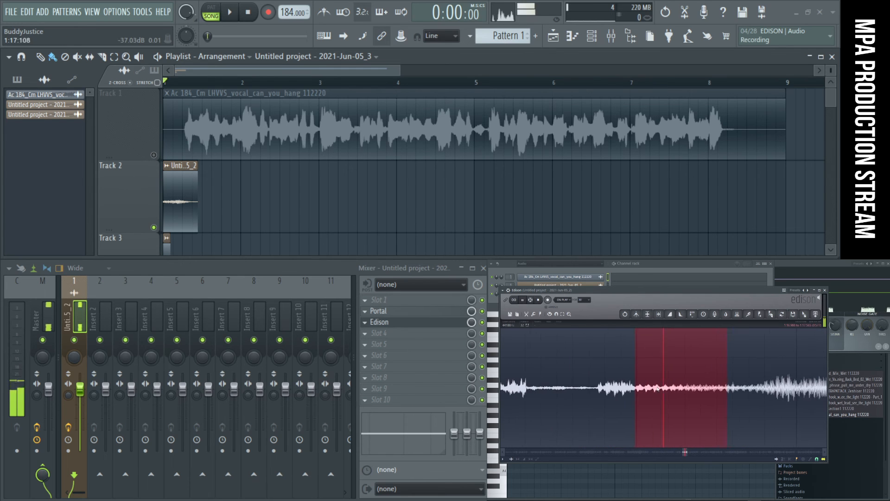
pyautogui.moveTo(610, 396); pyautogui.dragTo(601, 396)
pyautogui.press('space')
pyautogui.press('space')
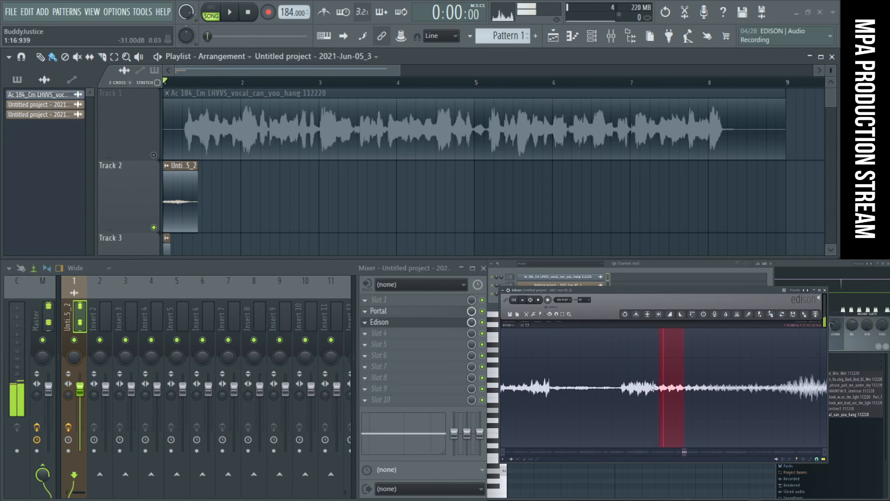
# - Move the Edison window lower, fit the selection to 1:16.999 to 1:17.151, and audition the slice
pyautogui.moveTo(703, 332); pyautogui.dragTo(702, 325)
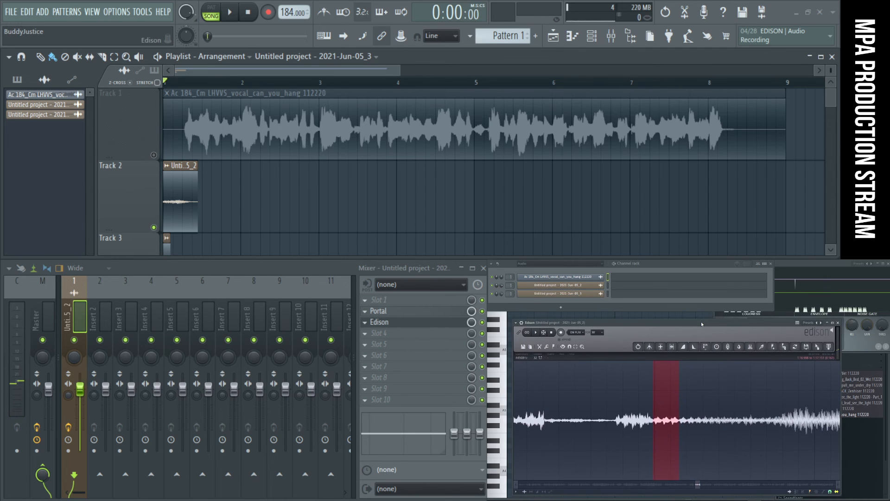
pyautogui.scroll(3, 670, 429)
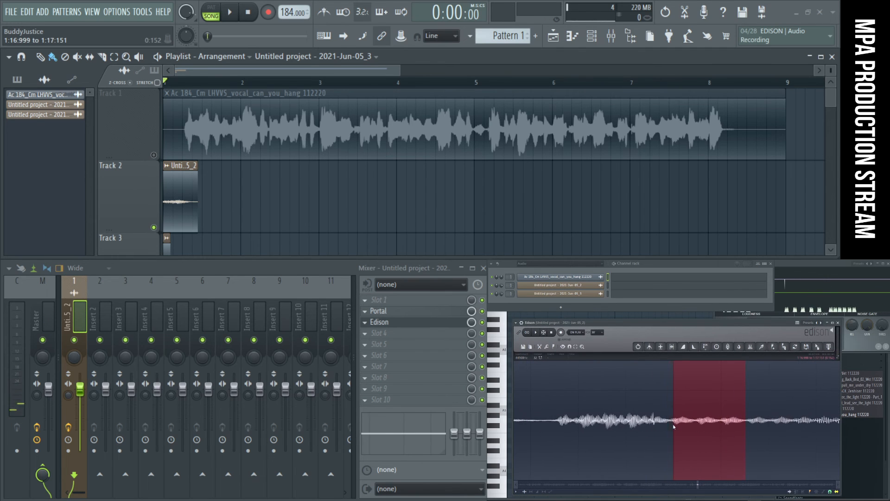
pyautogui.scroll(-3, 672, 425)
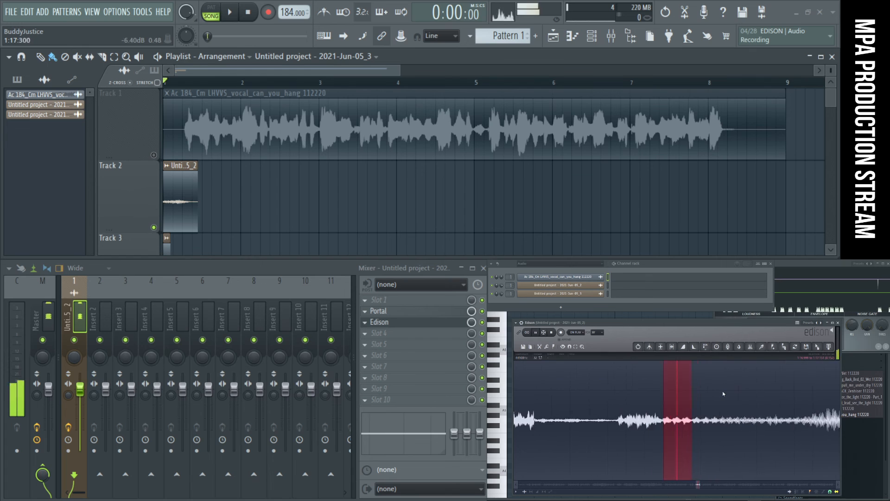
pyautogui.scroll(2, 670, 427)
pyautogui.scroll(3, 637, 421)
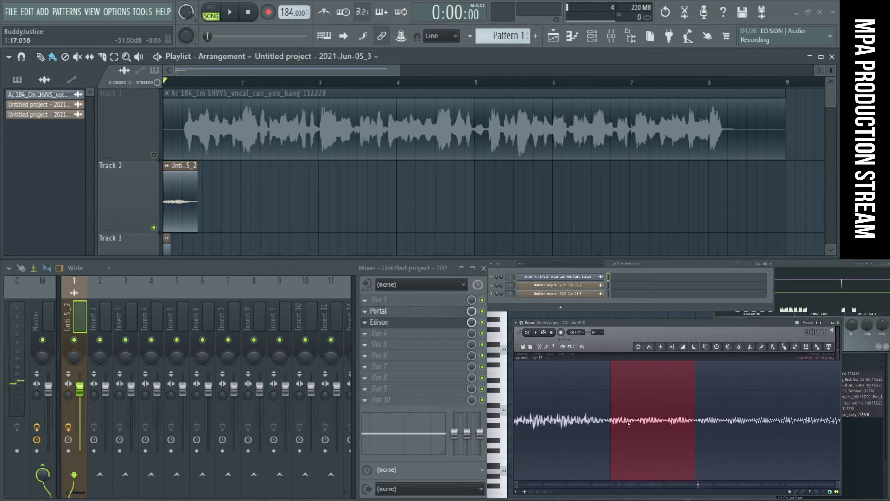
pyautogui.scroll(-3, 722, 428)
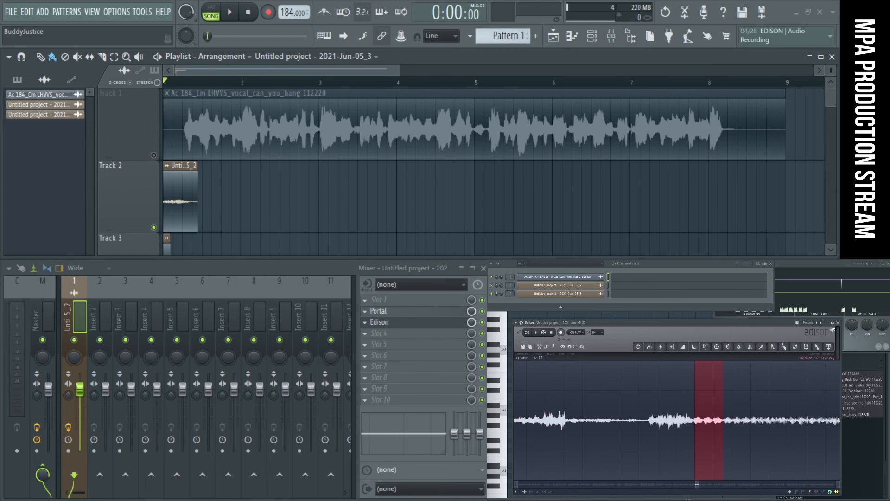
# - Load the selected slice into a new sampler channel in the channel rack and open its settings
pyautogui.moveTo(818, 347); pyautogui.dragTo(604, 328)
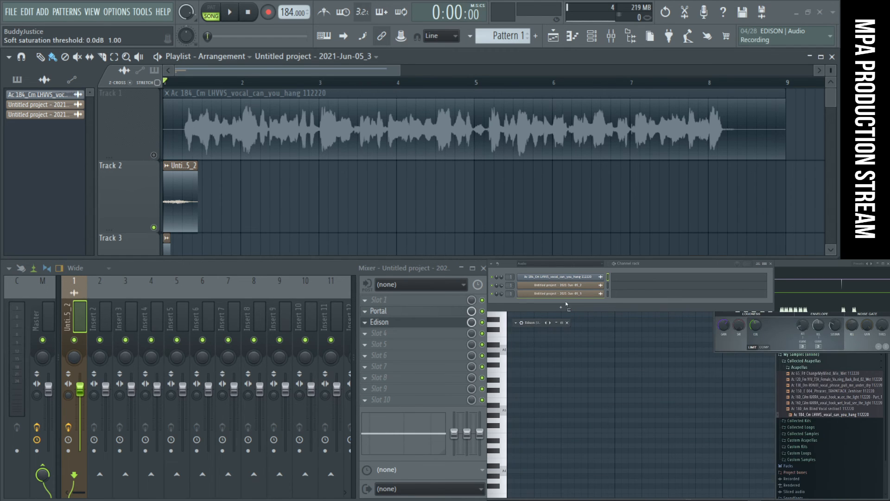
pyautogui.moveTo(566, 304); pyautogui.dragTo(565, 306)
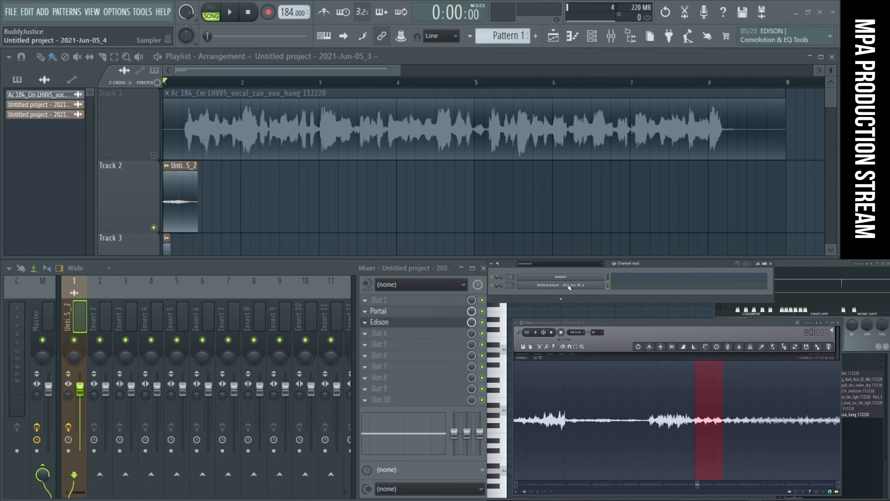
pyautogui.click(570, 287)
pyautogui.click(570, 288)
pyautogui.click(570, 288)
# - Audition the slice in the sampler's waveform preview and try to enable its loop points
pyautogui.click(253, 375)
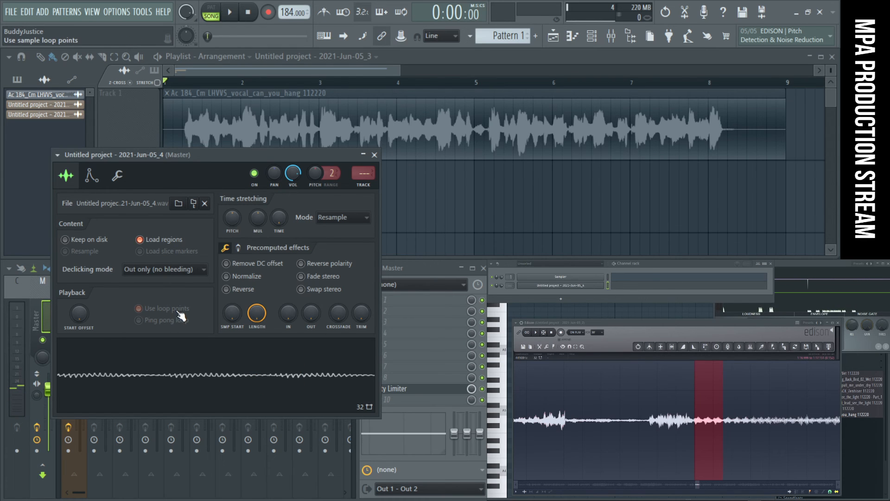
pyautogui.click(172, 375)
pyautogui.click(144, 309)
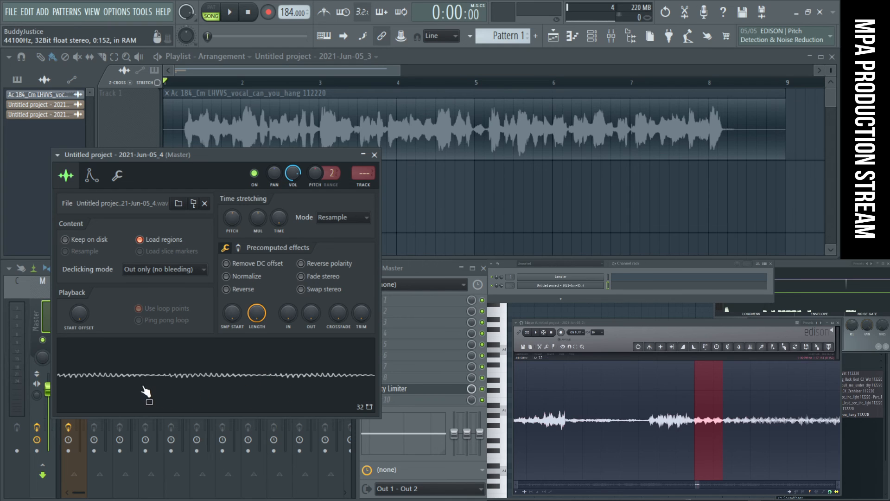
pyautogui.click(104, 390)
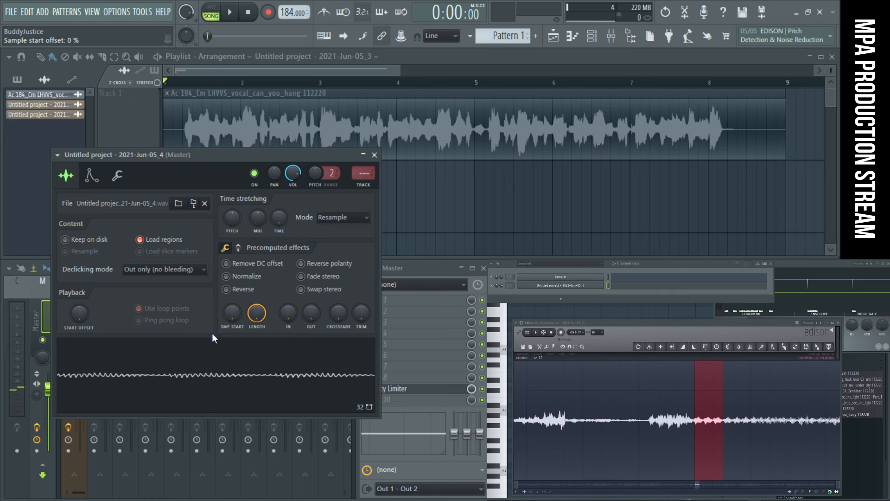
# - Close the sampler settings, extend the selection in the recording to 1:16.999 to 1:17.513, and audition it
pyautogui.click(671, 348)
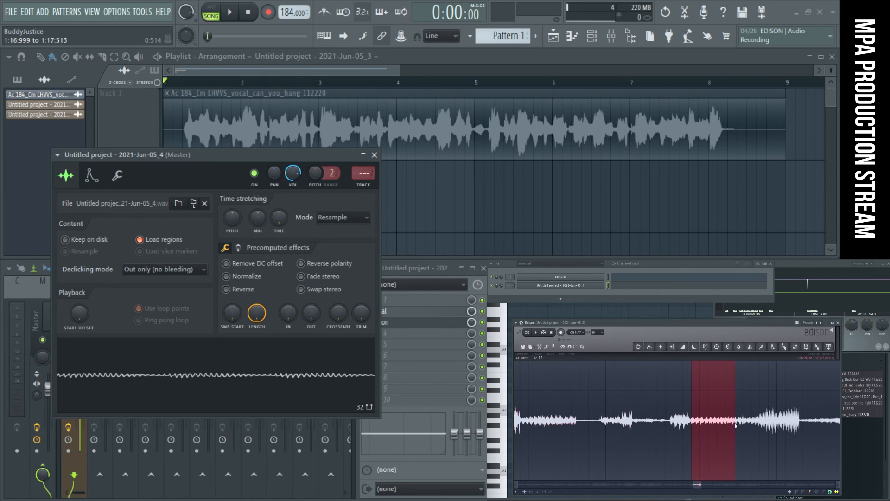
pyautogui.press('space')
pyautogui.click(376, 155)
pyautogui.moveTo(679, 436); pyautogui.dragTo(681, 432)
pyautogui.press('space')
# - Fine-tune the end of the selection near 1:17.5 and audition the resulting slice
pyautogui.scroll(5, 681, 432)
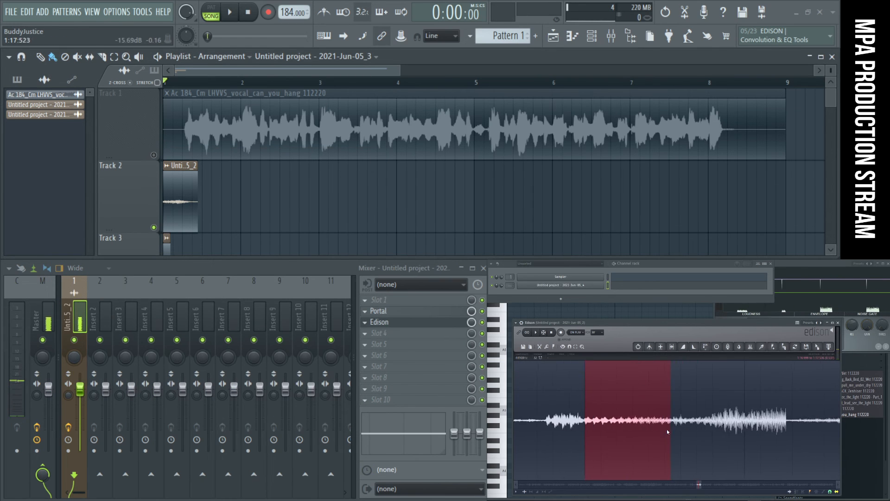
pyautogui.press('space')
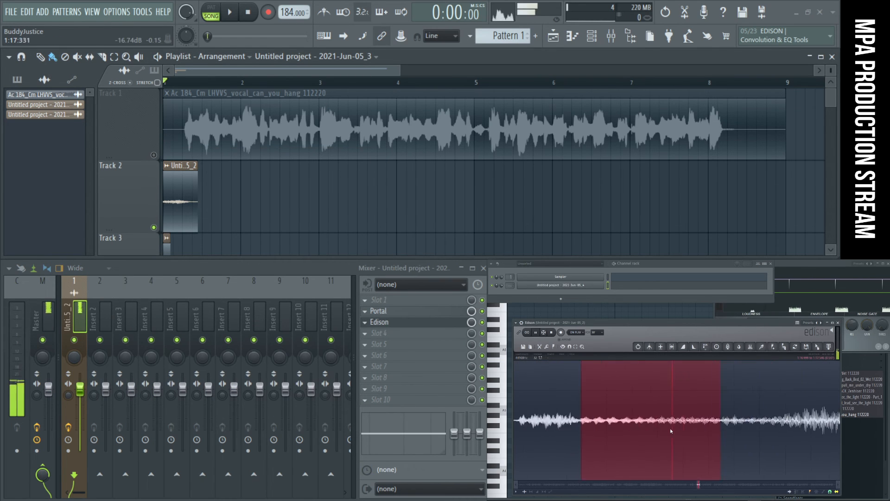
pyautogui.scroll(-4, 671, 430)
pyautogui.press('space')
pyautogui.press('space')
pyautogui.scroll(-1, 397, 227)
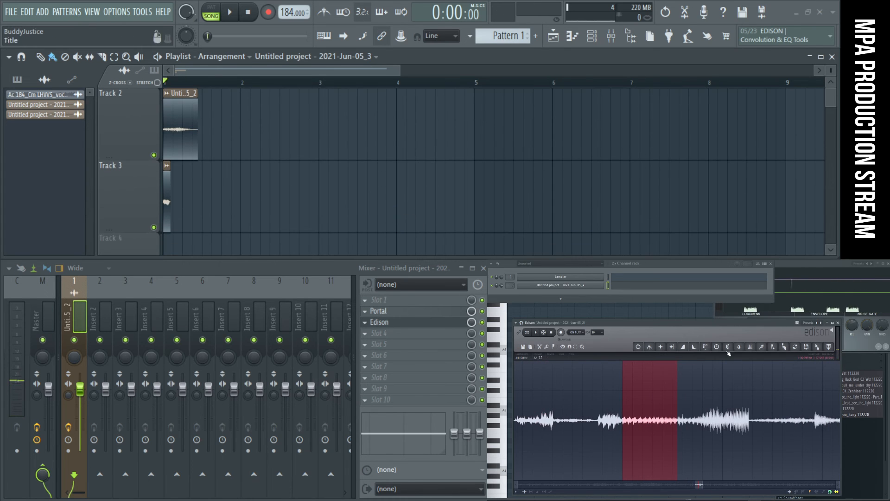
# - Send the selected slice to the start of the playlist, shrink the tracks' height, and place the new clip on Track 4
pyautogui.moveTo(820, 351); pyautogui.dragTo(178, 261)
pyautogui.scroll(-4, 296, 207)
pyautogui.scroll(-3, 296, 208)
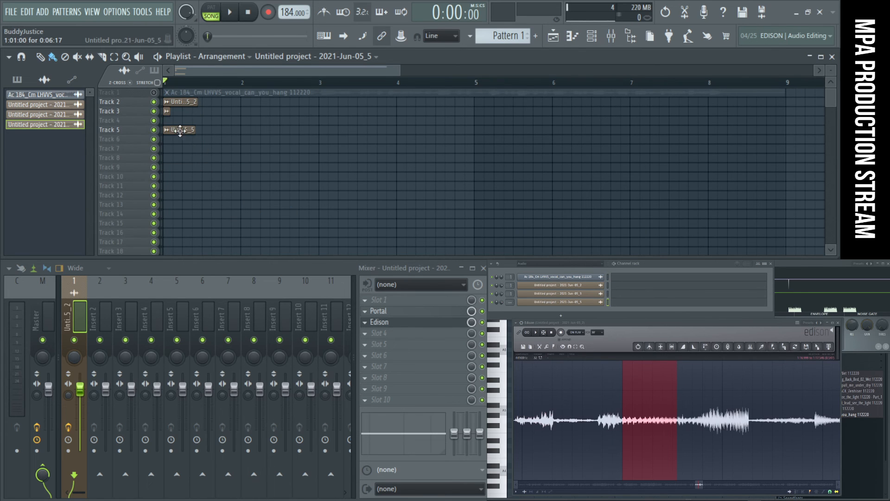
pyautogui.moveTo(184, 130); pyautogui.dragTo(183, 121)
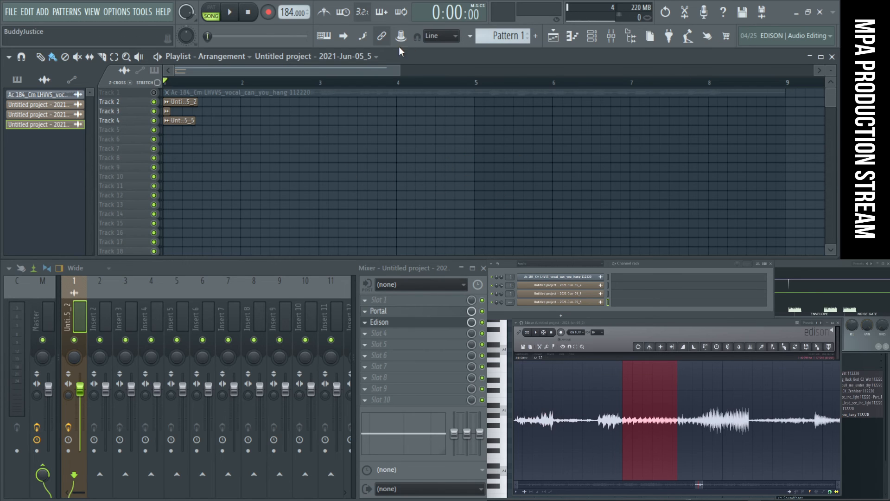
# - Audition the new slice clip on Track 4 on its own in the playlist
pyautogui.scroll(-3, 651, 404)
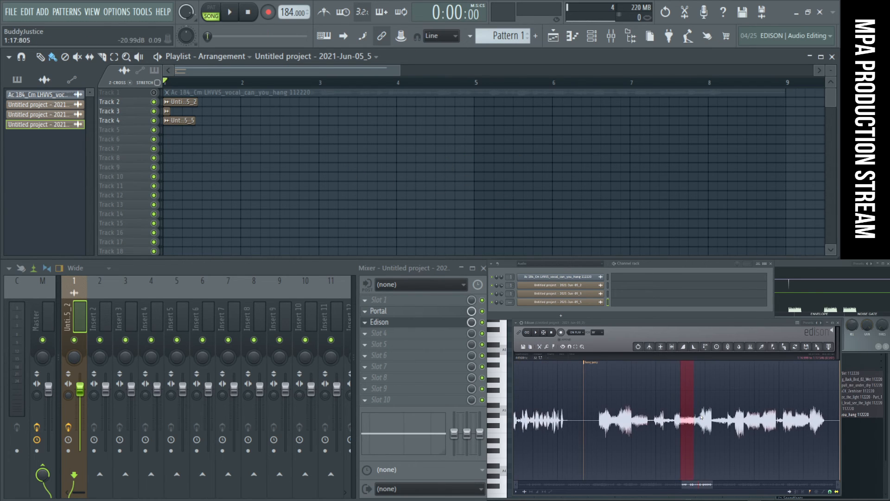
pyautogui.click(215, 144)
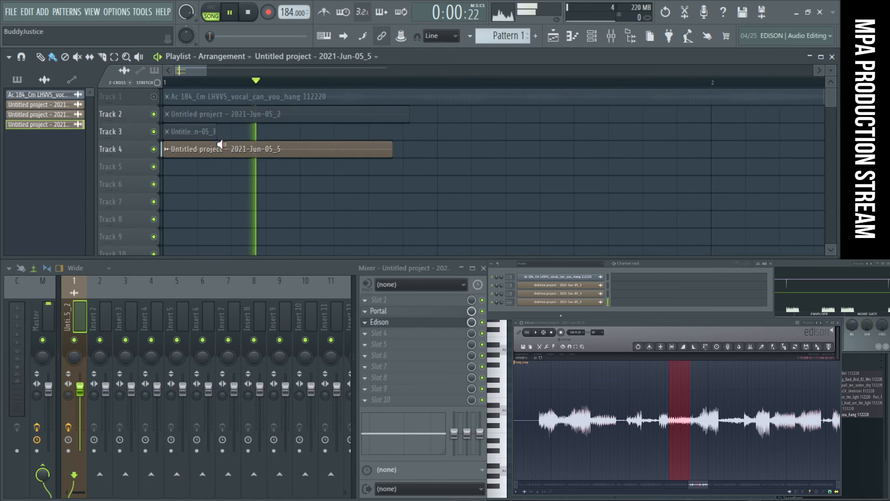
pyautogui.scroll(-5, 692, 395)
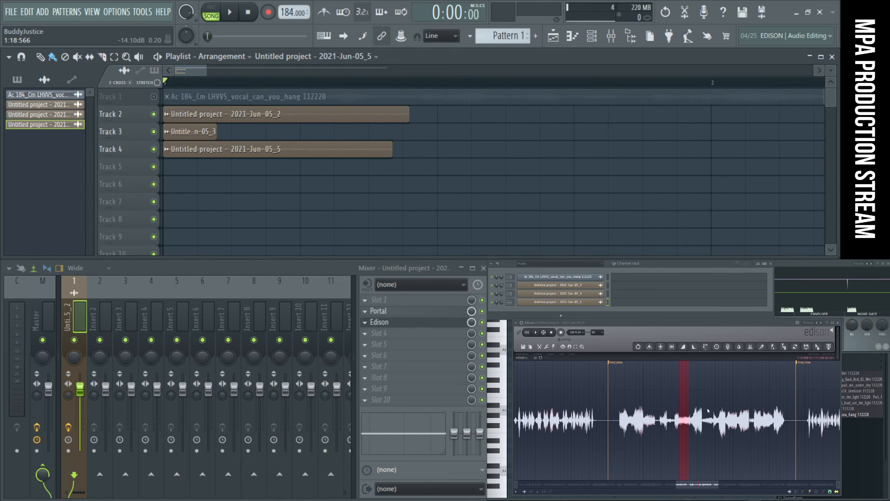
# - Select and audition short slices of the vocal recording in the passage just after the extracted slice
pyautogui.scroll(2, 709, 403)
pyautogui.moveTo(719, 411); pyautogui.dragTo(727, 411)
pyautogui.scroll(4, 727, 411)
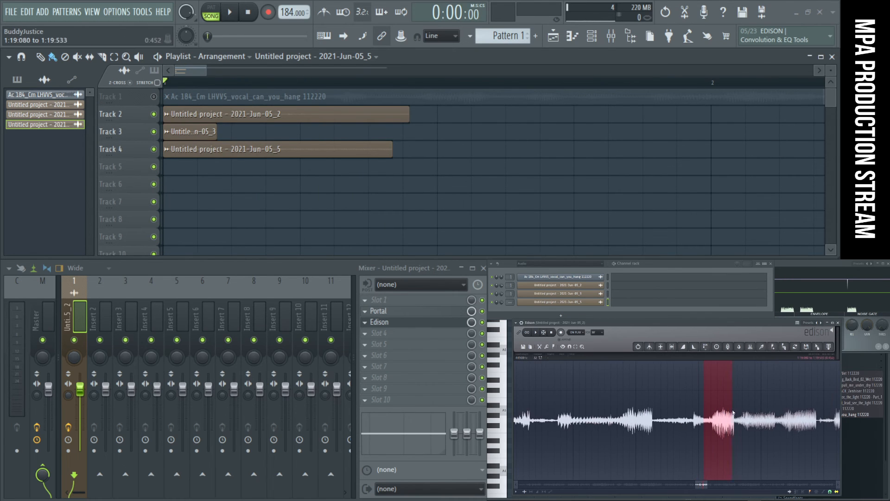
pyautogui.click(536, 332)
pyautogui.moveTo(678, 393); pyautogui.dragTo(741, 402)
pyautogui.moveTo(637, 409); pyautogui.dragTo(621, 411)
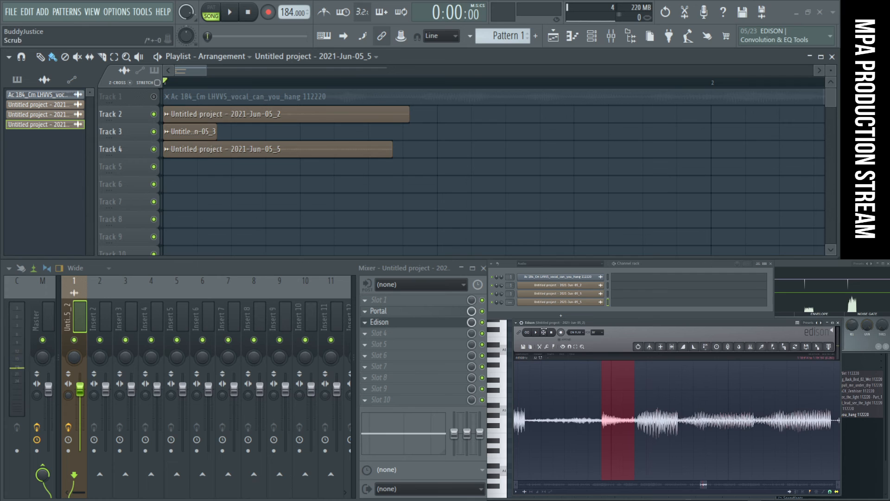
# - Select and audition several slices around 1:22 in the recording, shortly before the next loop marker
pyautogui.scroll(-4, 720, 424)
pyautogui.moveTo(627, 424); pyautogui.dragTo(744, 424)
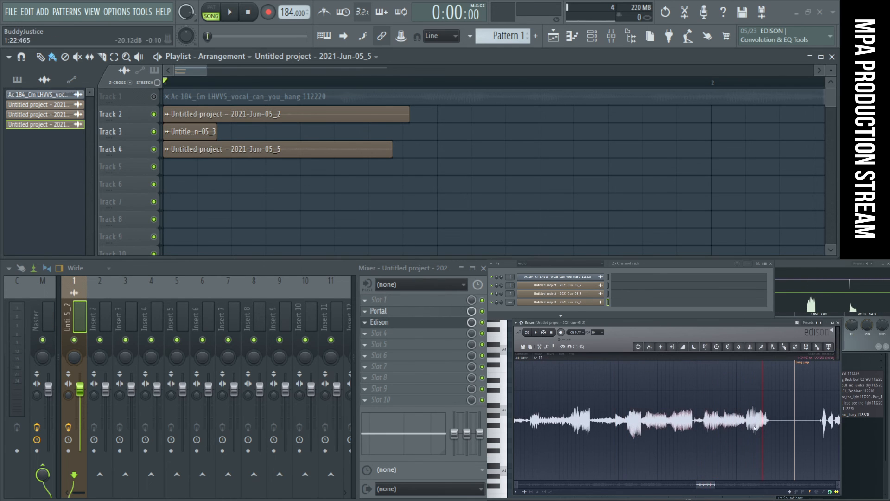
pyautogui.scroll(5, 722, 426)
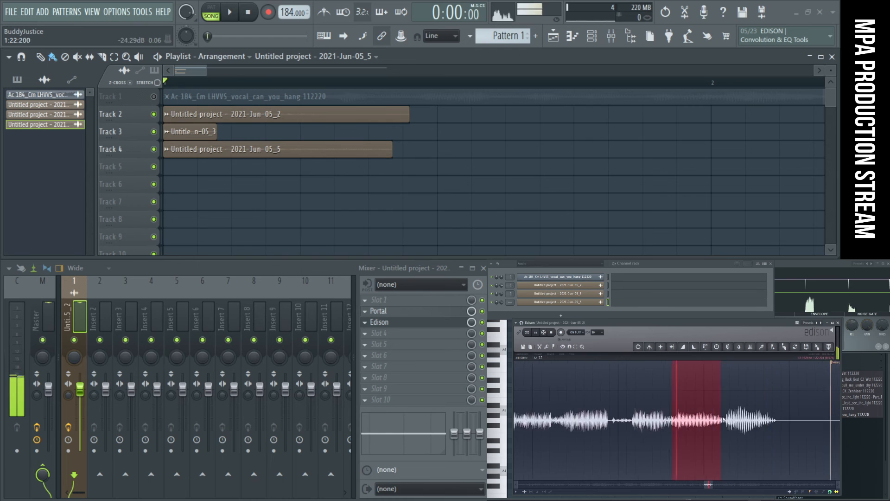
pyautogui.scroll(1, 608, 430)
pyautogui.moveTo(615, 429); pyautogui.dragTo(588, 429)
pyautogui.press('space')
pyautogui.press('space')
pyautogui.moveTo(652, 429); pyautogui.dragTo(639, 429)
pyautogui.moveTo(742, 429); pyautogui.dragTo(617, 427)
pyautogui.press('space')
# - Select and audition short slices in the choppy passage that follows the loop marker
pyautogui.press('space')
pyautogui.scroll(-3, 644, 425)
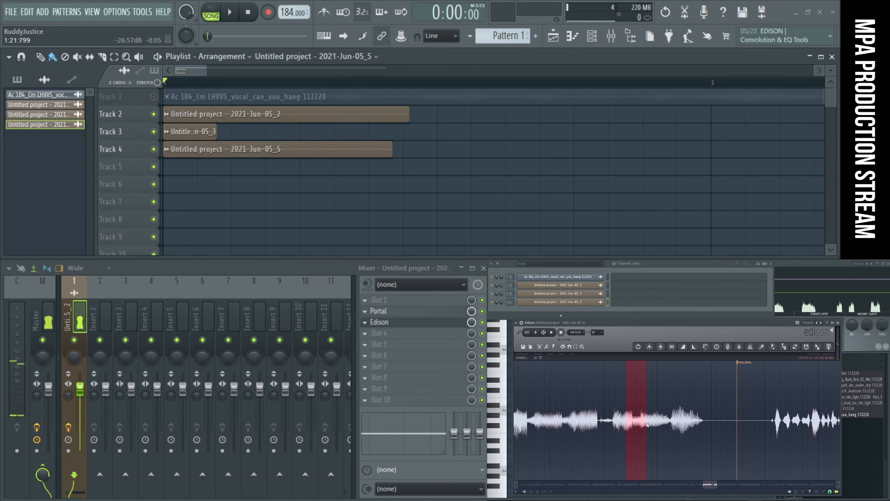
pyautogui.moveTo(783, 432); pyautogui.dragTo(788, 431)
pyautogui.press('space')
pyautogui.scroll(-3, 783, 426)
pyautogui.scroll(3, 782, 425)
pyautogui.rightClick(782, 424)
pyautogui.press('space')
pyautogui.press('space')
pyautogui.press('space')
pyautogui.press('space')
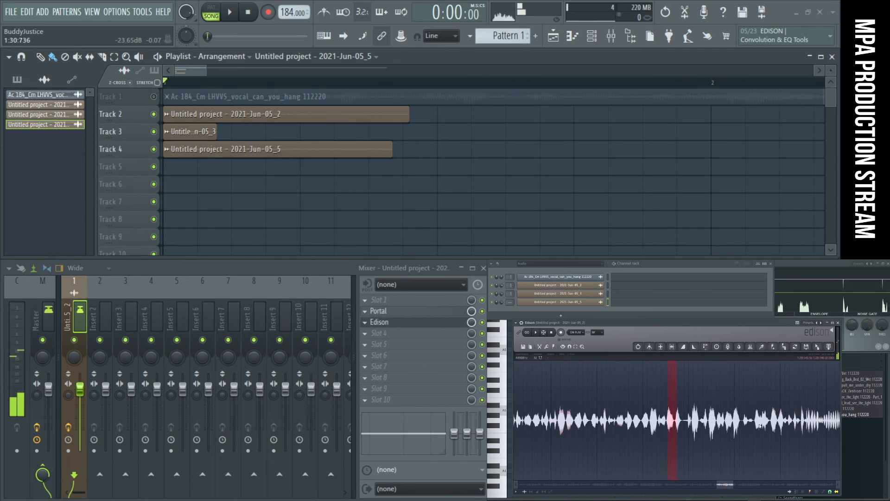
pyautogui.moveTo(637, 423); pyautogui.dragTo(639, 423)
pyautogui.press('space')
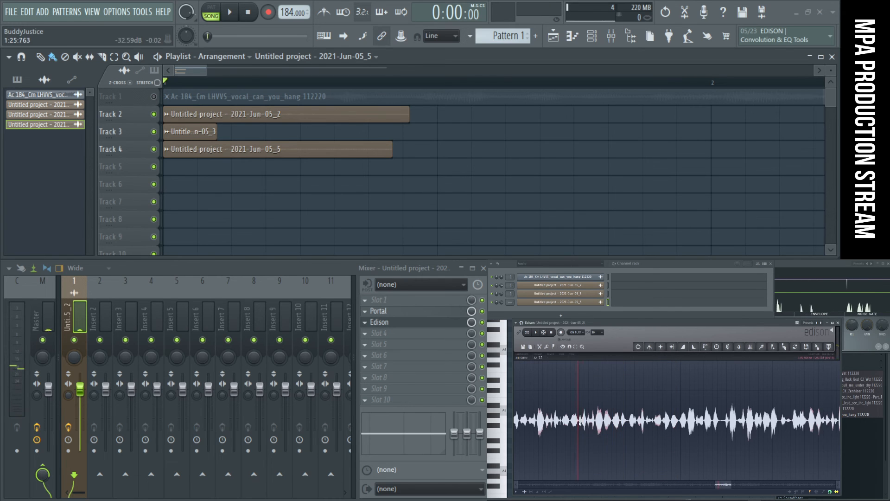
# - Select the short vocal slice from 1:25.598 to about 1:25.73 in the recording and audition it
pyautogui.moveTo(580, 423); pyautogui.dragTo(572, 421)
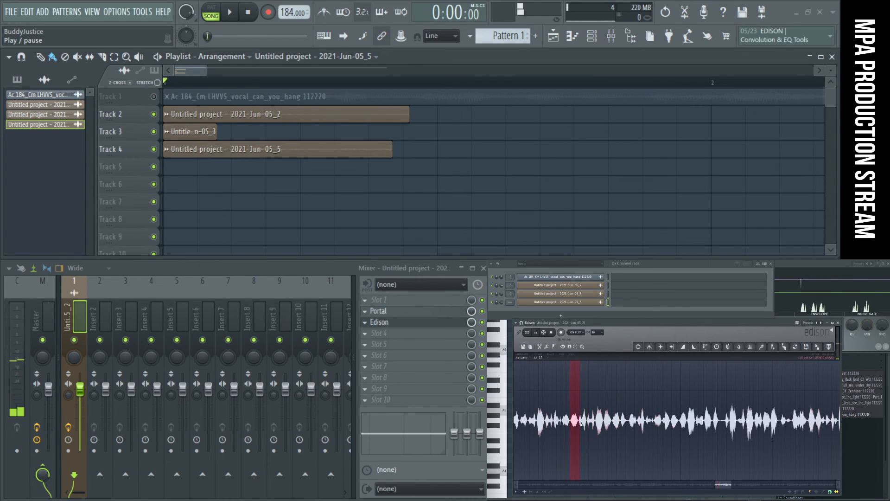
pyautogui.click(563, 422)
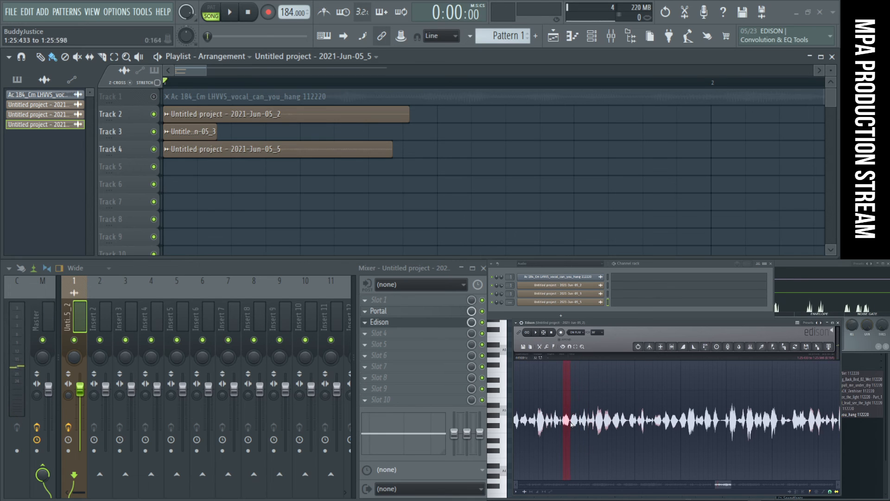
pyautogui.click(572, 422)
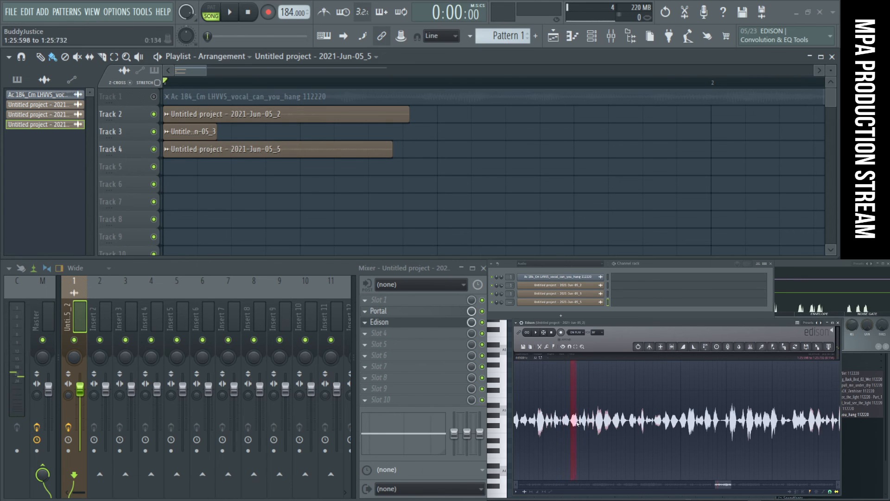
pyautogui.scroll(4, 578, 423)
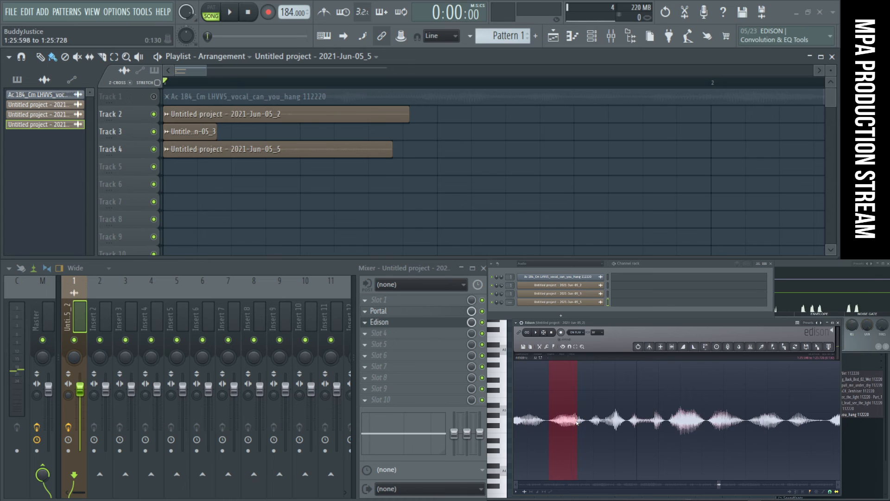
pyautogui.press('space')
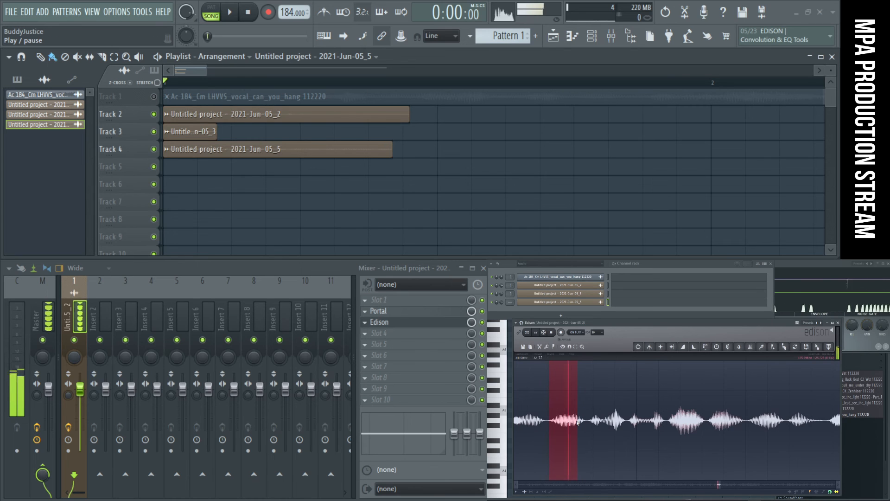
pyautogui.moveTo(577, 423); pyautogui.dragTo(578, 428)
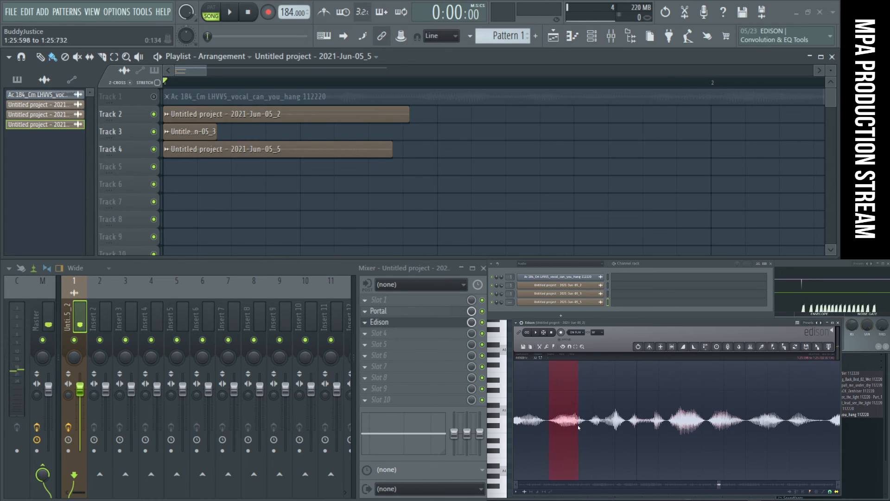
# - Add the selected slice to the channel rack as a new sampler channel and open its settings
pyautogui.scroll(3, 577, 425)
pyautogui.scroll(3, 572, 430)
pyautogui.scroll(-4, 572, 433)
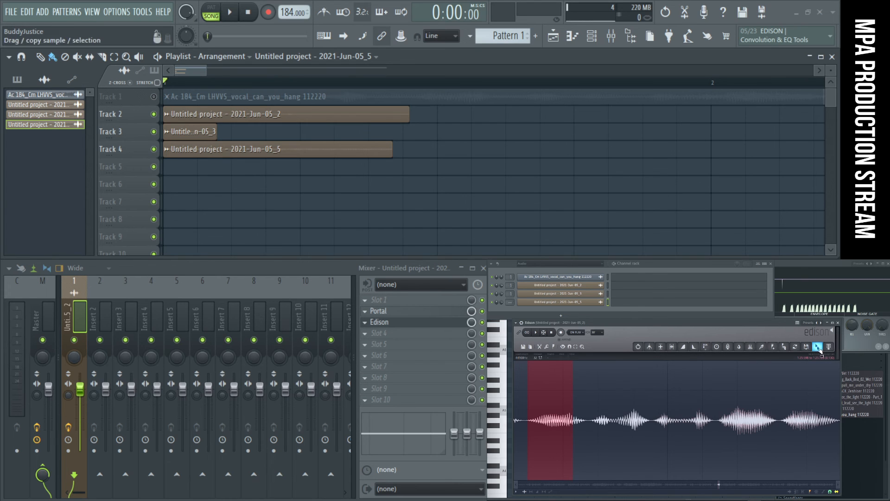
pyautogui.moveTo(819, 348); pyautogui.dragTo(645, 327)
pyautogui.moveTo(583, 313); pyautogui.dragTo(582, 316)
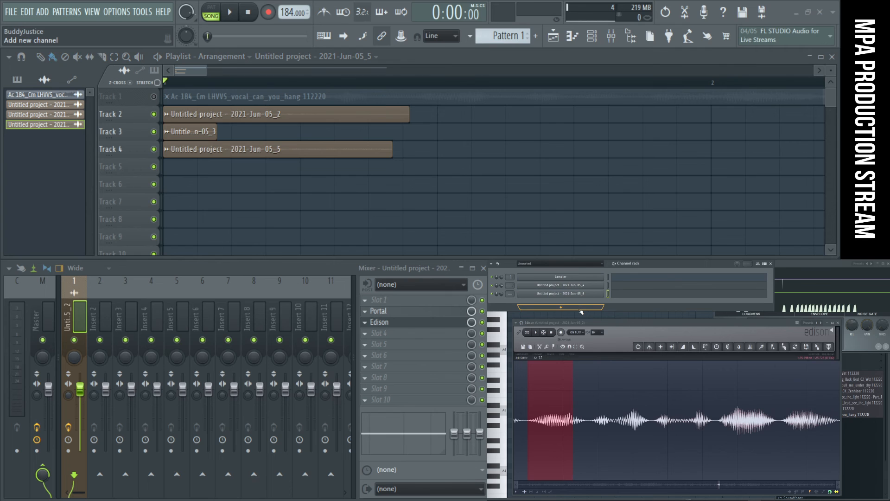
pyautogui.click(581, 295)
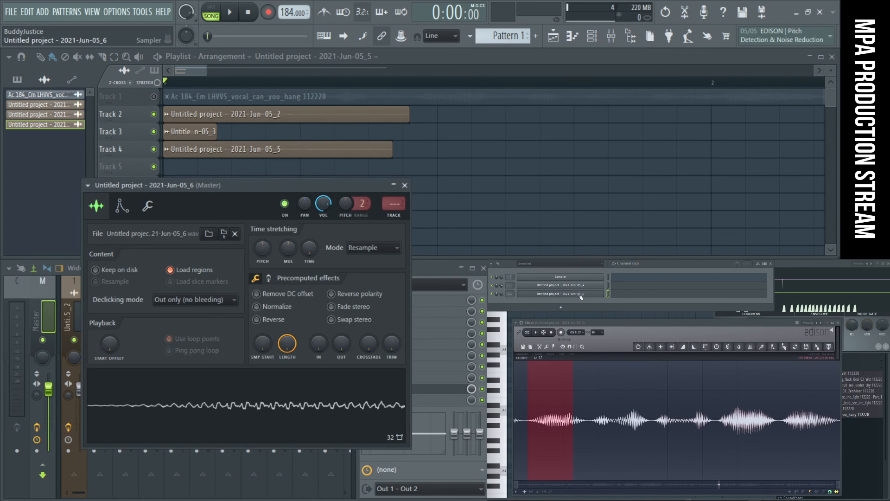
# - Reverse the sample, audition it, and reposition the sampler window over the playlist
pyautogui.click(267, 321)
pyautogui.click(240, 419)
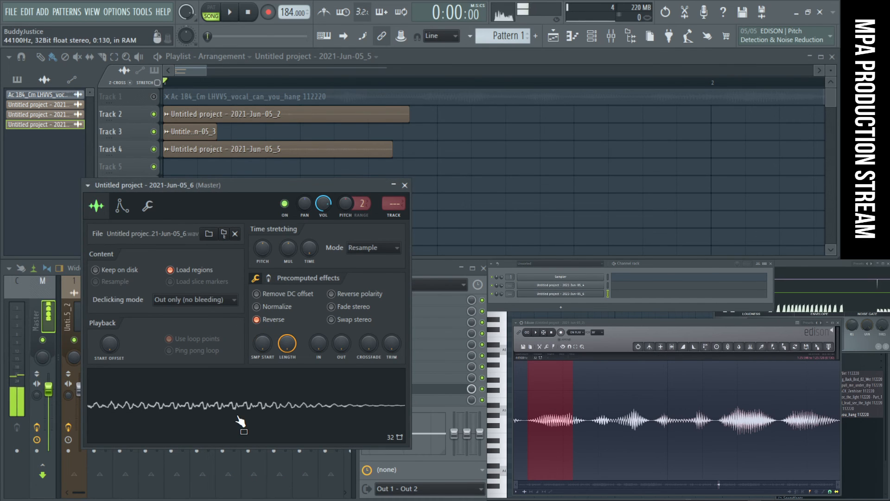
pyautogui.moveTo(267, 194); pyautogui.dragTo(282, 162)
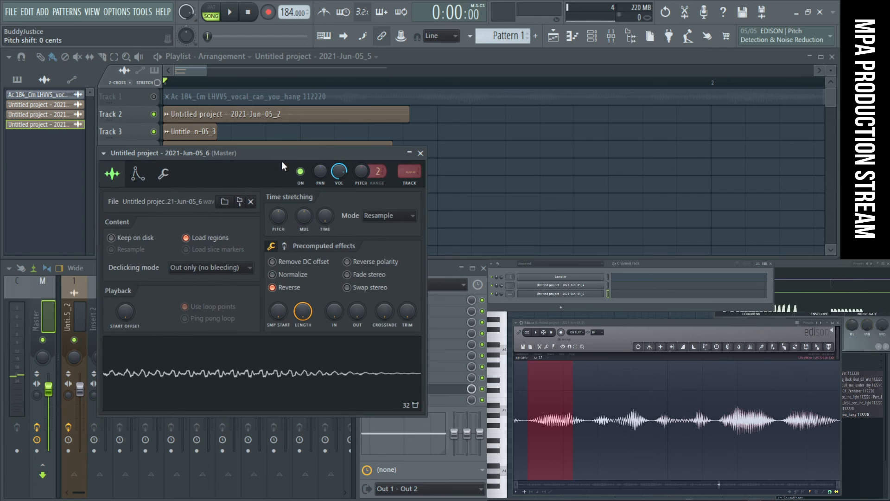
# - Lower the sample's time-stretching pitch, audition it, and normalize the sample
pyautogui.moveTo(279, 216); pyautogui.dragTo(279, 234)
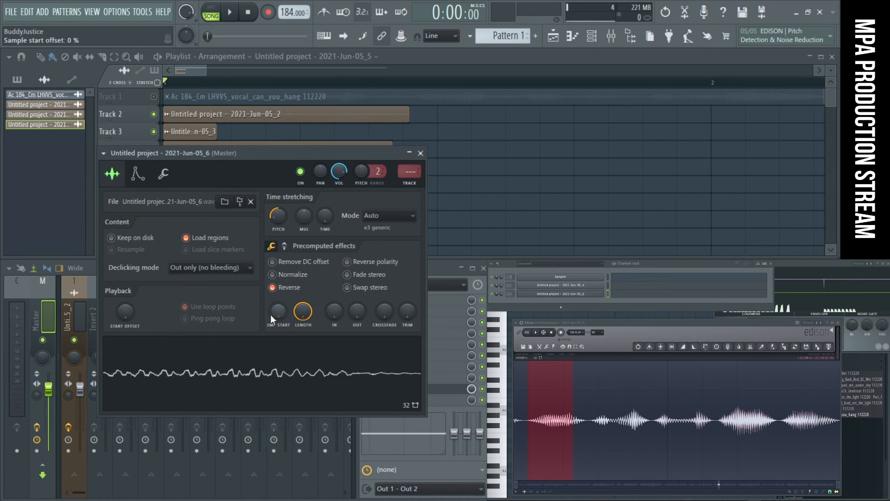
pyautogui.click(272, 364)
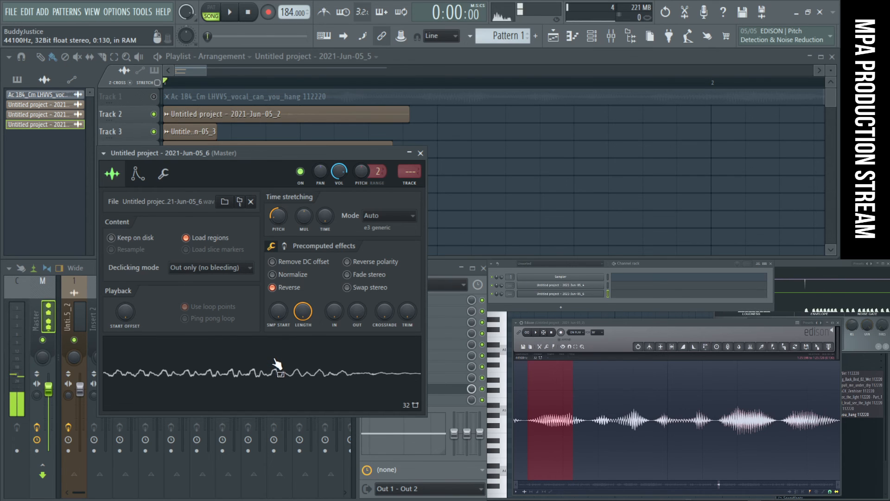
pyautogui.click(273, 275)
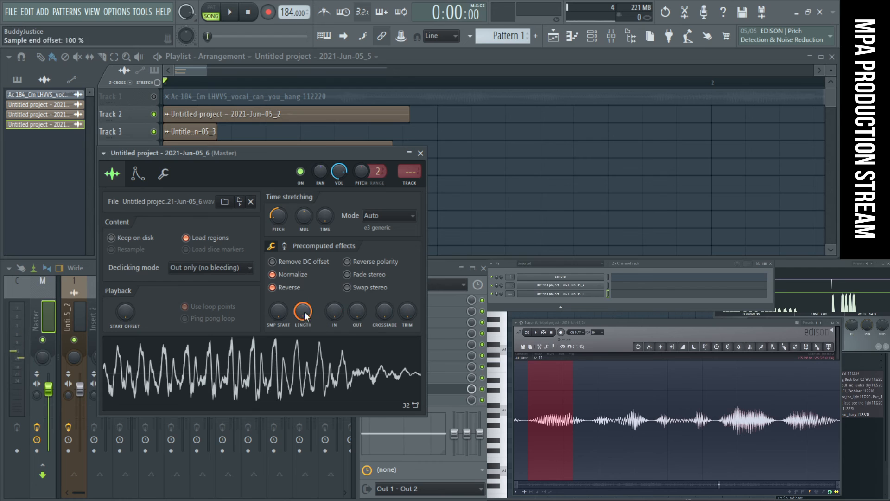
# - Apply a negative Pogo pitch bend to the sample in the precomputed effects and audition it
pyautogui.click(285, 246)
pyautogui.moveTo(407, 311); pyautogui.dragTo(407, 349)
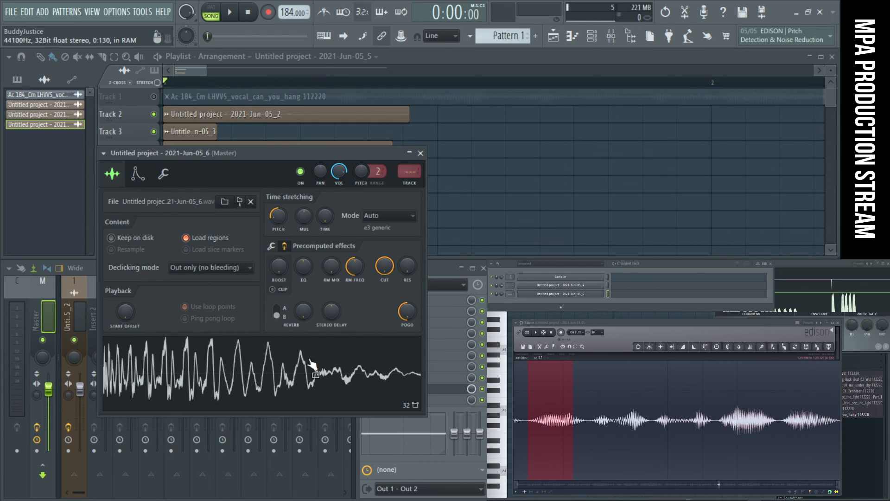
pyautogui.click(308, 373)
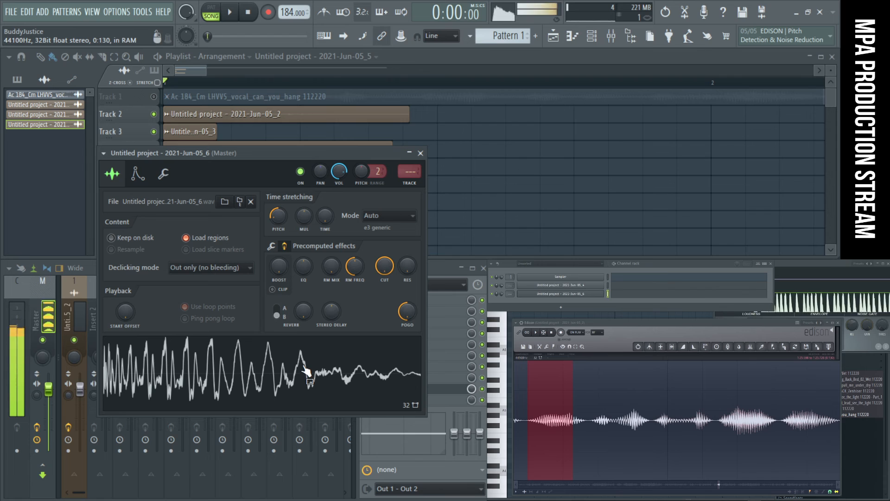
# - Set the sample's pitch shift to -700 cents and audition the result
pyautogui.moveTo(278, 217); pyautogui.dragTo(278, 203)
pyautogui.click(318, 376)
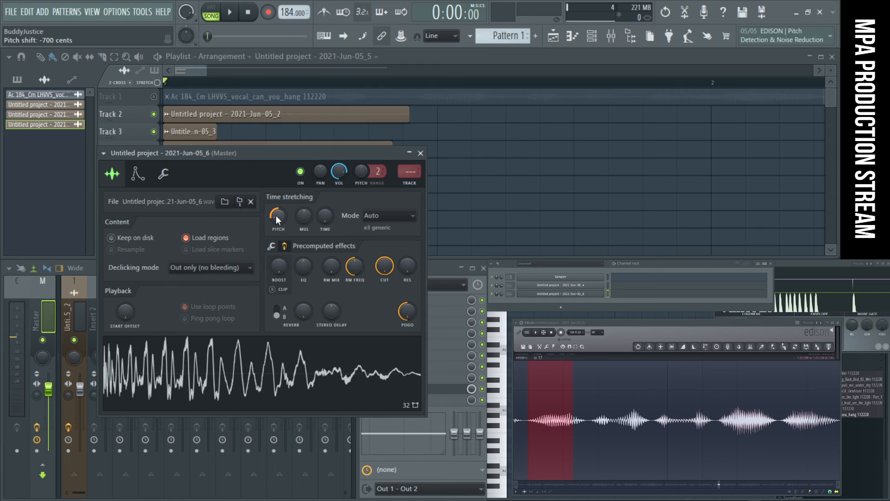
pyautogui.click(288, 382)
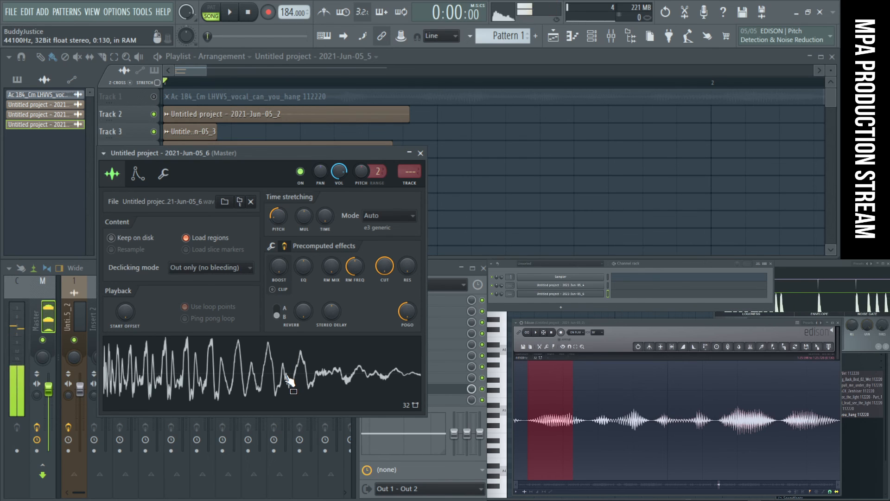
# - Enable the sampler's volume envelope with delay, attack, hold, sustain and release at minimum and only a short decay
pyautogui.click(137, 174)
pyautogui.moveTo(124, 228); pyautogui.dragTo(146, 251)
pyautogui.moveTo(135, 288); pyautogui.dragTo(153, 320)
pyautogui.moveTo(175, 289); pyautogui.dragTo(175, 320)
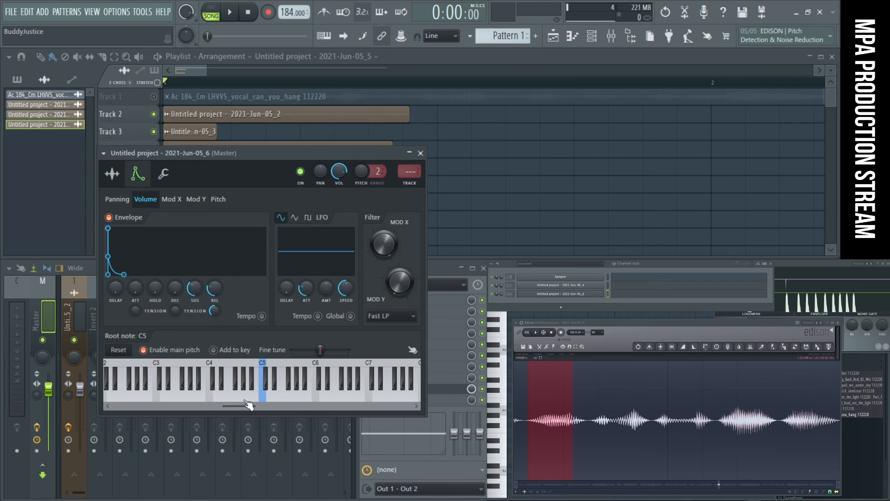
pyautogui.moveTo(194, 288); pyautogui.dragTo(195, 318)
pyautogui.moveTo(174, 288); pyautogui.dragTo(174, 272)
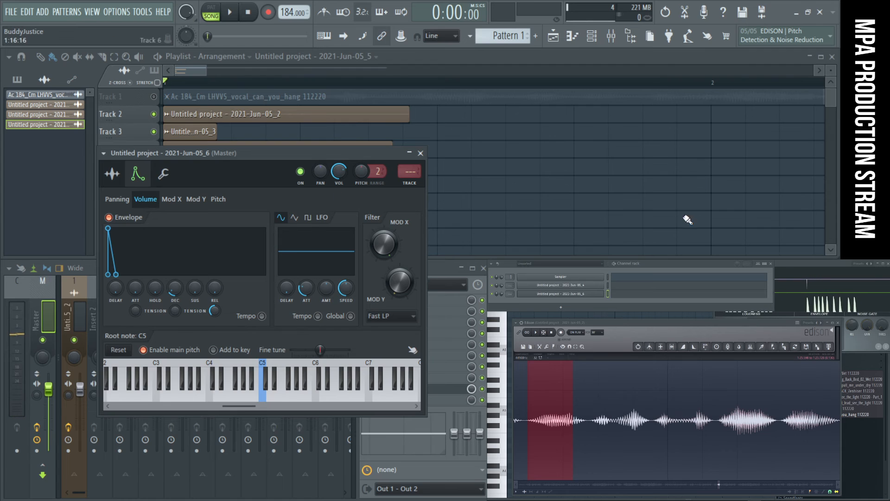
# - Move the sampler window aside and audition the sound at several notes around C5 on the preview keyboard
pyautogui.moveTo(336, 155); pyautogui.dragTo(515, 150)
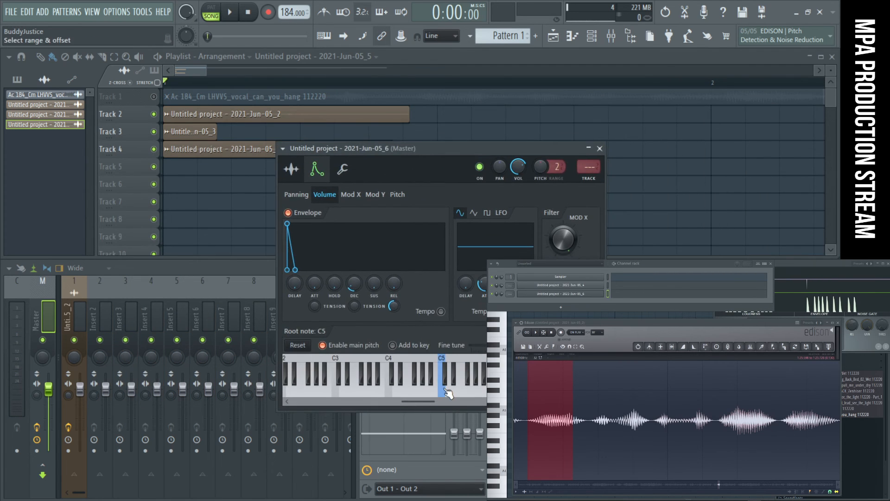
pyautogui.click(441, 392)
pyautogui.click(434, 392)
pyautogui.click(419, 392)
pyautogui.click(403, 392)
pyautogui.click(418, 393)
pyautogui.click(435, 393)
pyautogui.click(450, 392)
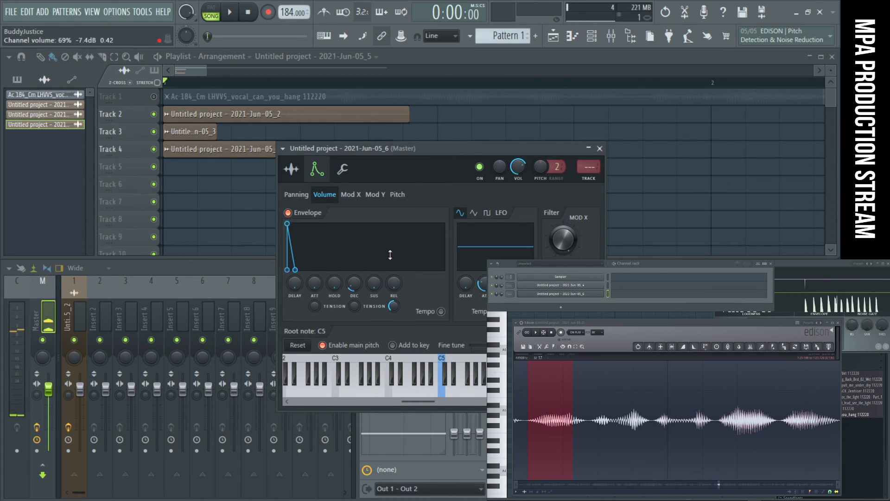
# - Select the Current mixer track and load an effect plugin into slot 4
pyautogui.click(40, 314)
pyautogui.click(26, 306)
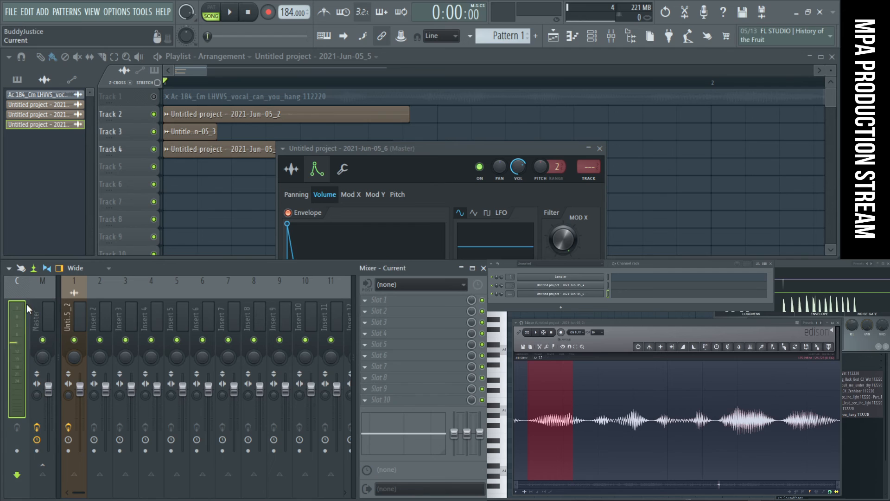
pyautogui.click(364, 334)
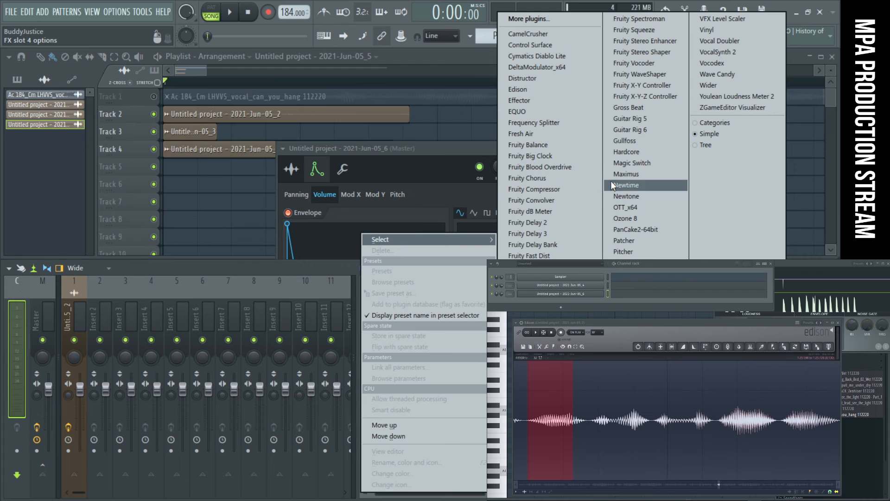
pyautogui.click(624, 396)
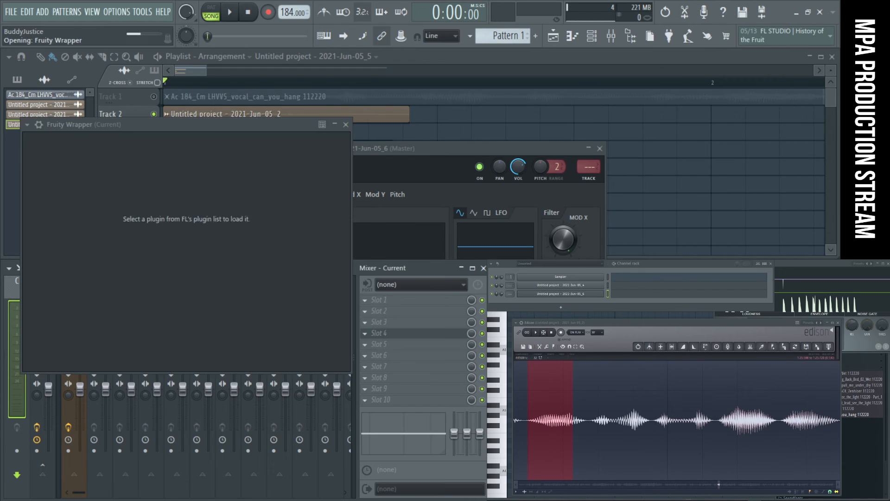
# - Detach the SPAN analyzer window and place it over the Edison waveform's end so it stays visible
pyautogui.click(28, 126)
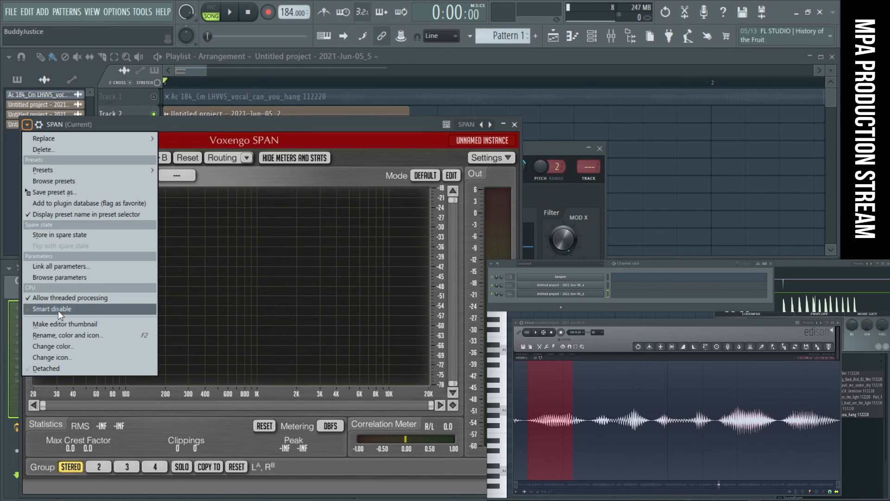
pyautogui.click(71, 364)
pyautogui.moveTo(256, 135); pyautogui.dragTo(764, 321)
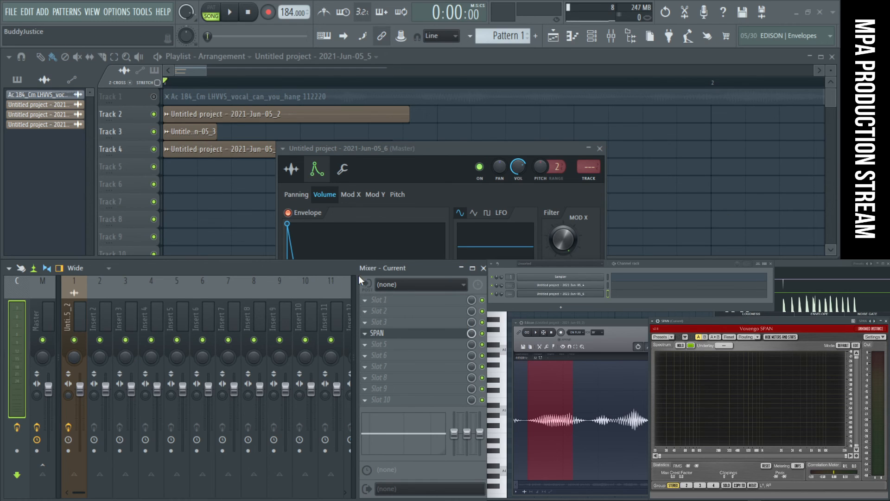
# - Audition the sampler's C5 note repeatedly and examine its frequency spectrum in SPAN
pyautogui.click(392, 149)
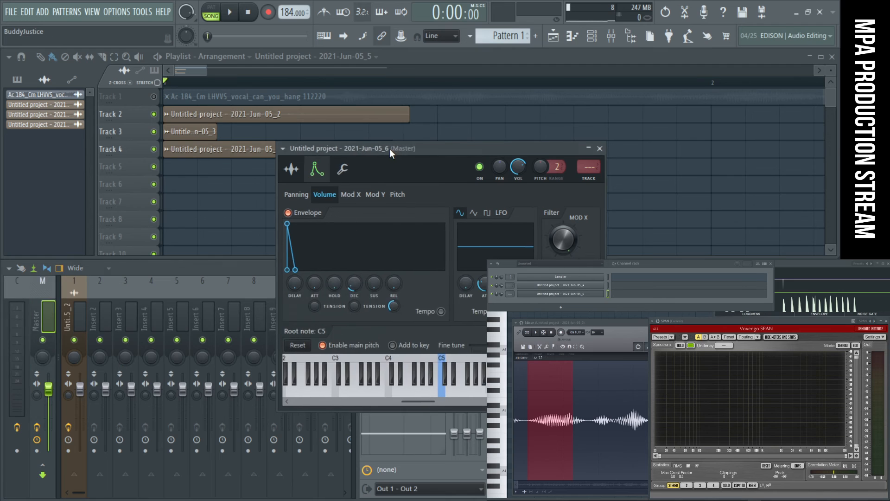
pyautogui.moveTo(391, 148); pyautogui.dragTo(373, 142)
pyautogui.click(426, 393)
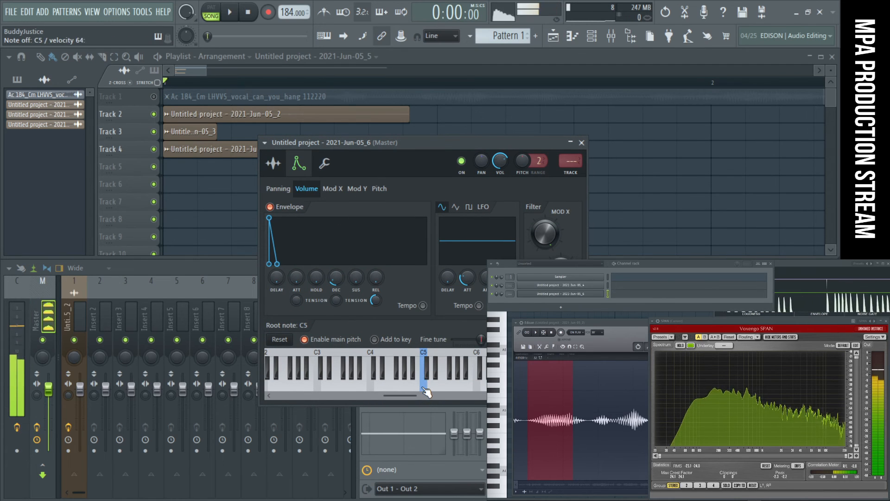
pyautogui.click(273, 163)
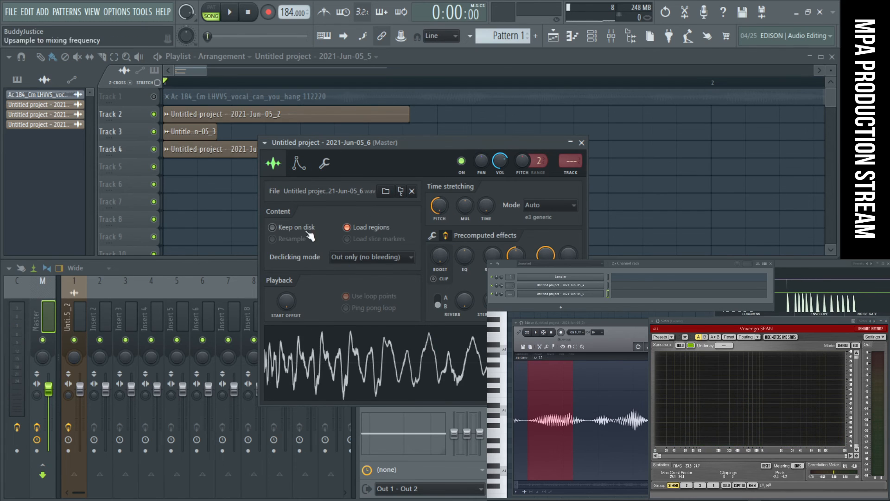
pyautogui.click(299, 163)
pyautogui.click(425, 388)
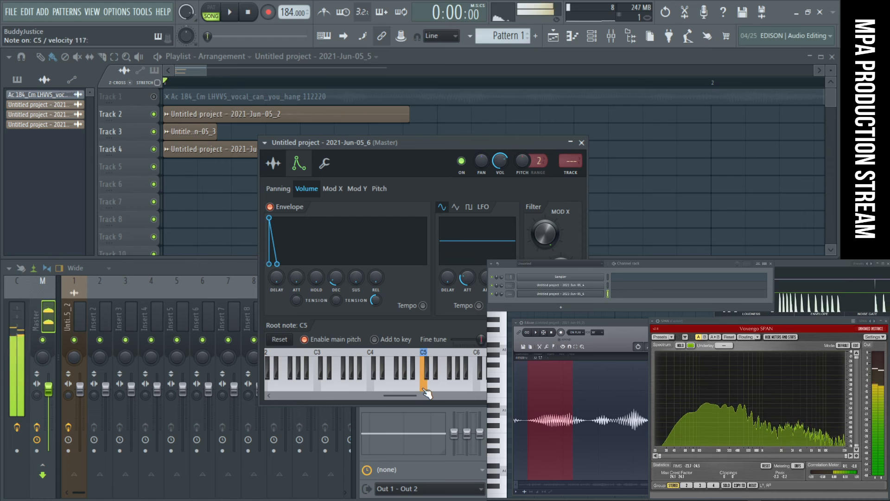
pyautogui.click(421, 388)
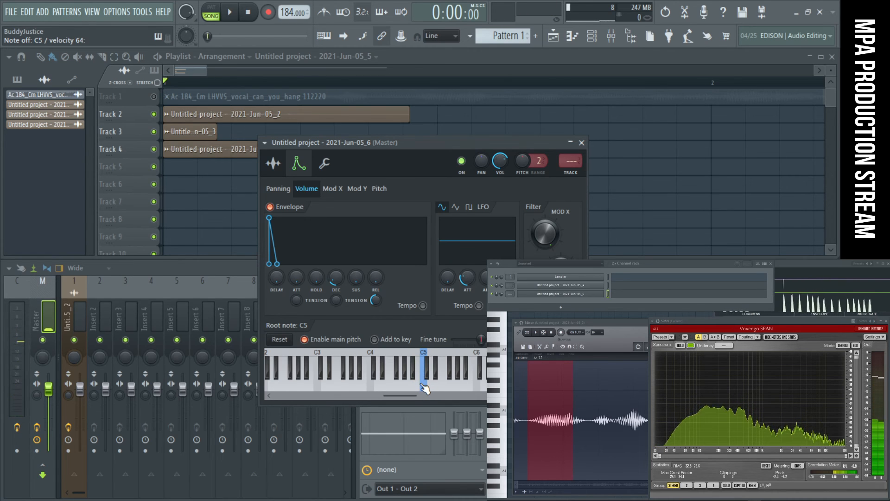
pyautogui.click(424, 388)
pyautogui.click(425, 388)
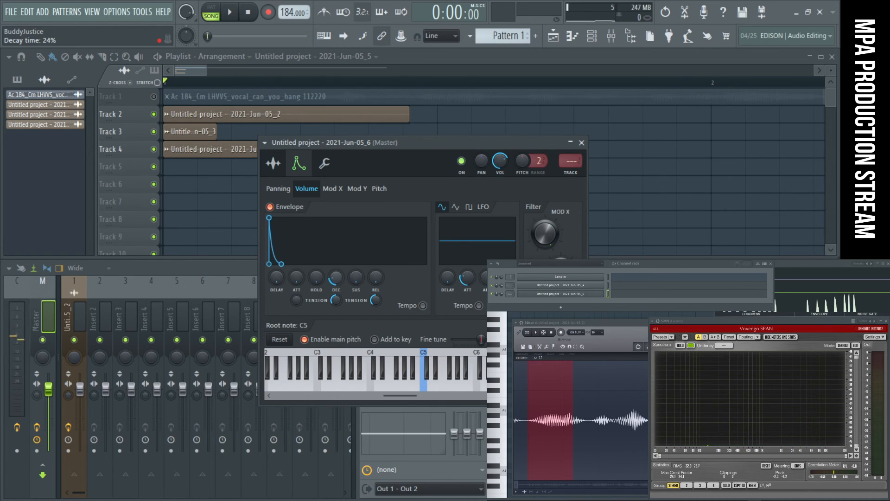
# - Shorten the volume envelope's decay, bend its decay tension into an outward curve, and audition C5
pyautogui.rightClick(336, 281)
pyautogui.click(345, 286)
pyautogui.rightClick(336, 302)
pyautogui.click(342, 308)
pyautogui.click(434, 390)
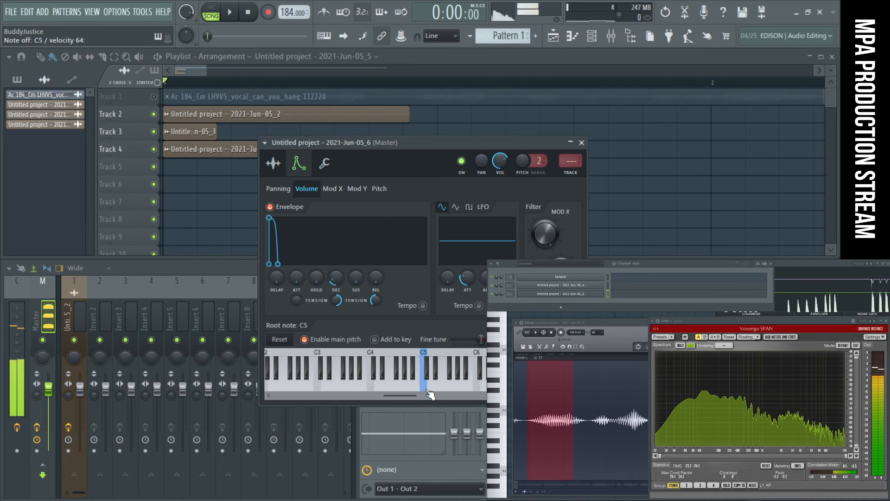
pyautogui.click(426, 389)
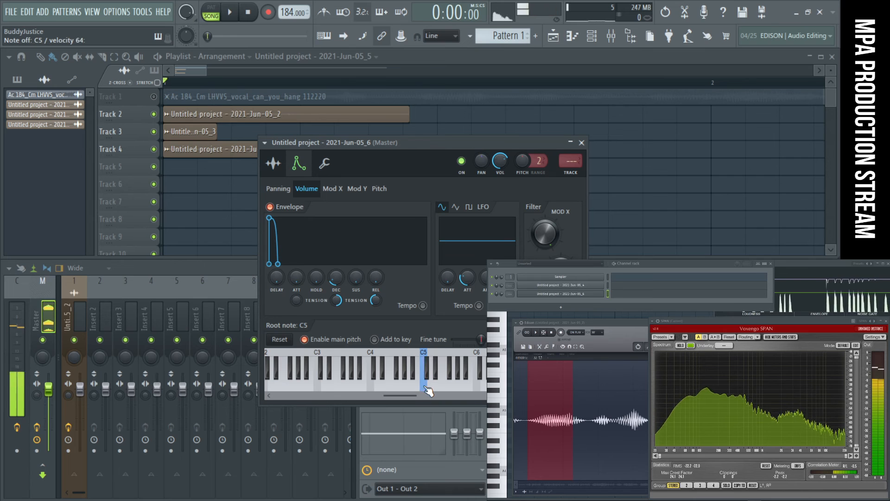
pyautogui.click(426, 389)
pyautogui.click(428, 391)
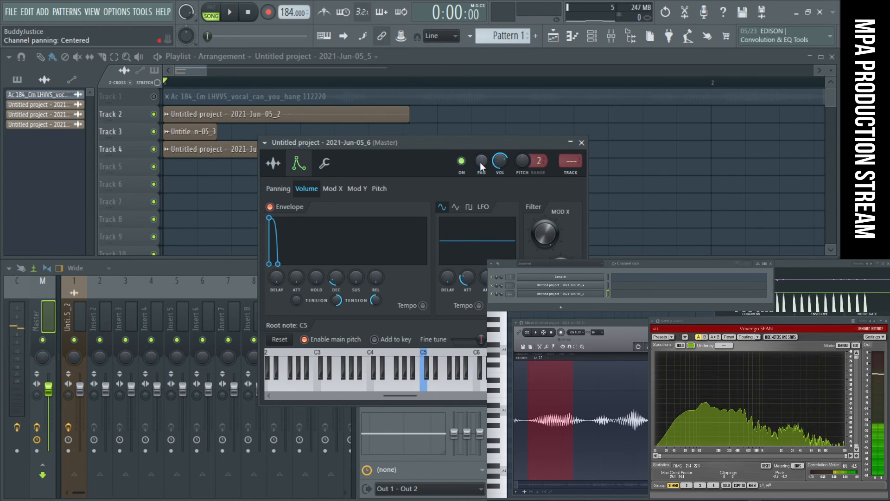
# - Route the sampler channel to mixer track 2 and load Fruity parametric EQ 2 into slot 3 with band 4 lowered
pyautogui.doubleClick(566, 164)
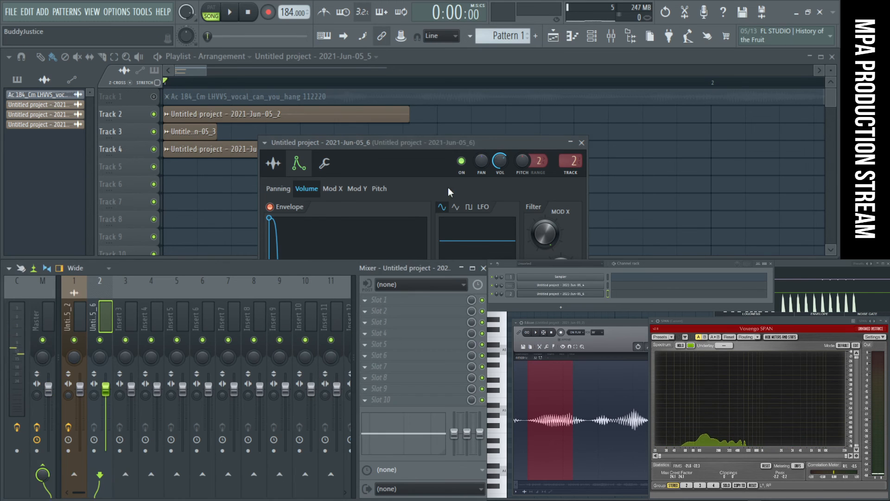
pyautogui.click(374, 320)
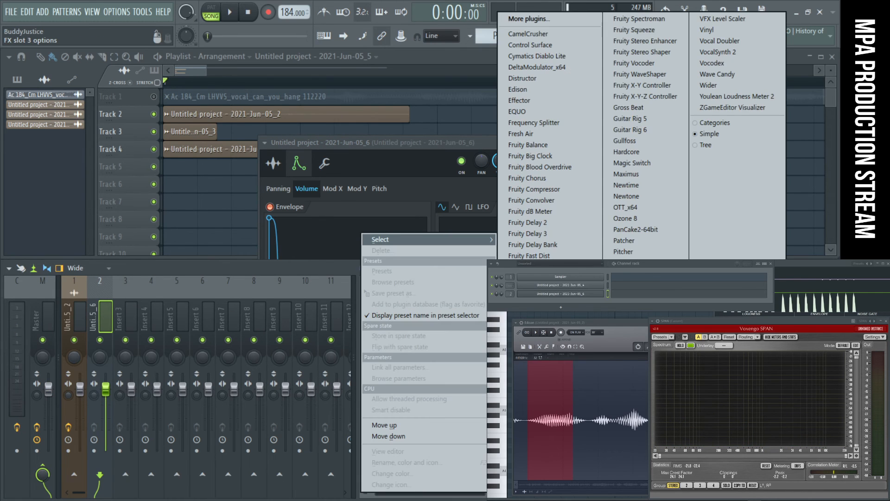
pyautogui.click(538, 412)
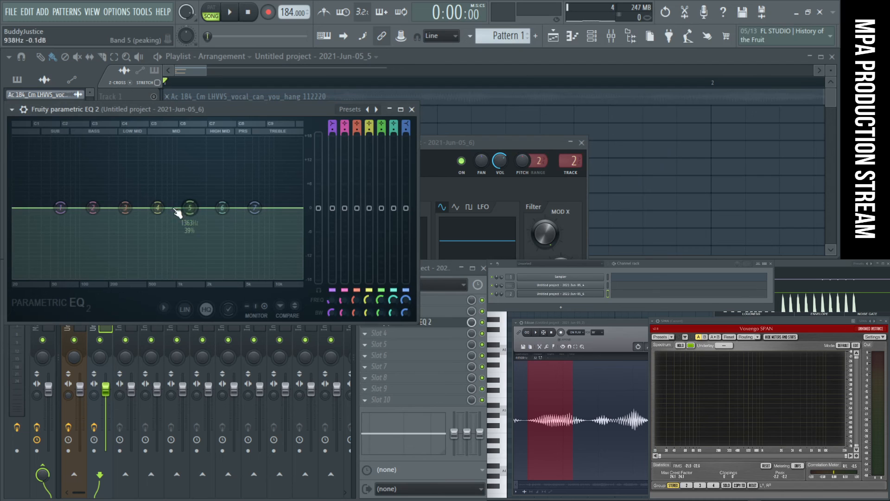
pyautogui.moveTo(158, 208); pyautogui.dragTo(165, 256)
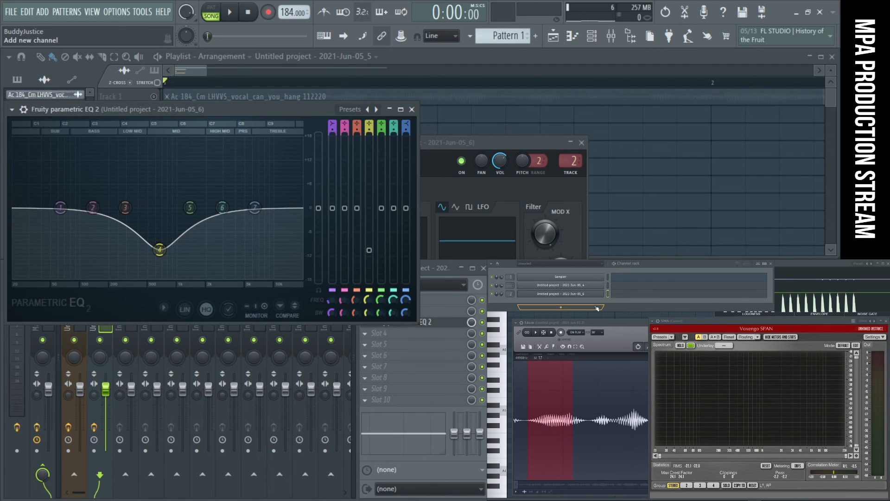
# - Open the sampler's piano roll for Pattern 1 and place two short C5 notes in the first bar
pyautogui.click(597, 308)
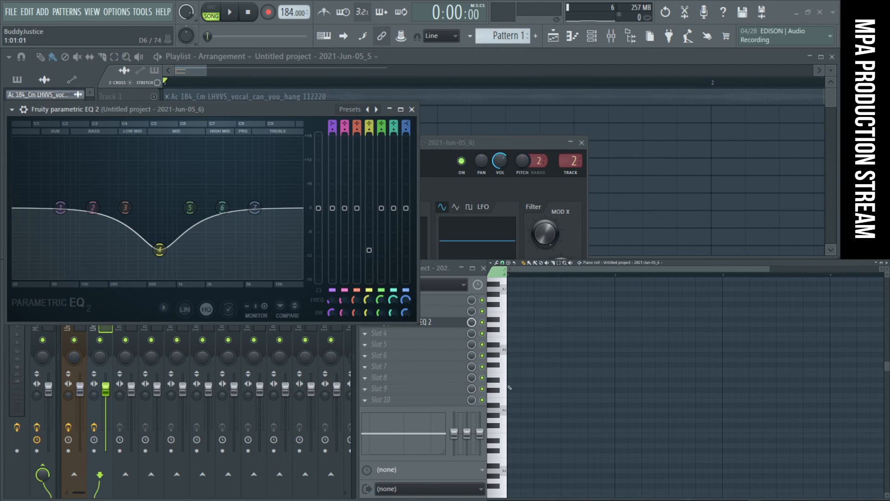
pyautogui.moveTo(504, 351); pyautogui.dragTo(505, 454)
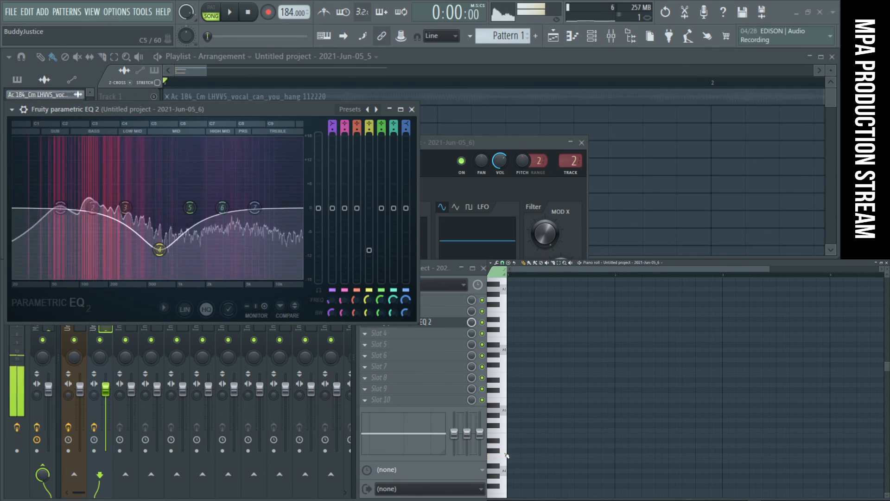
pyautogui.click(517, 456)
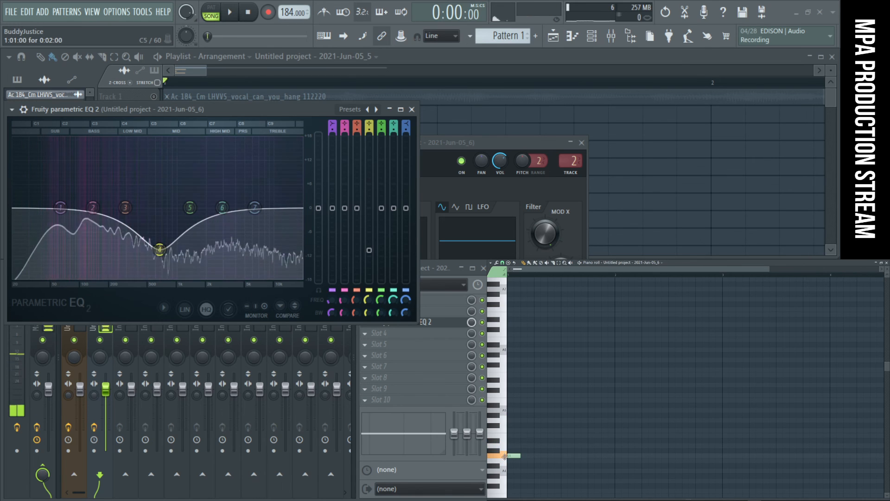
pyautogui.click(538, 456)
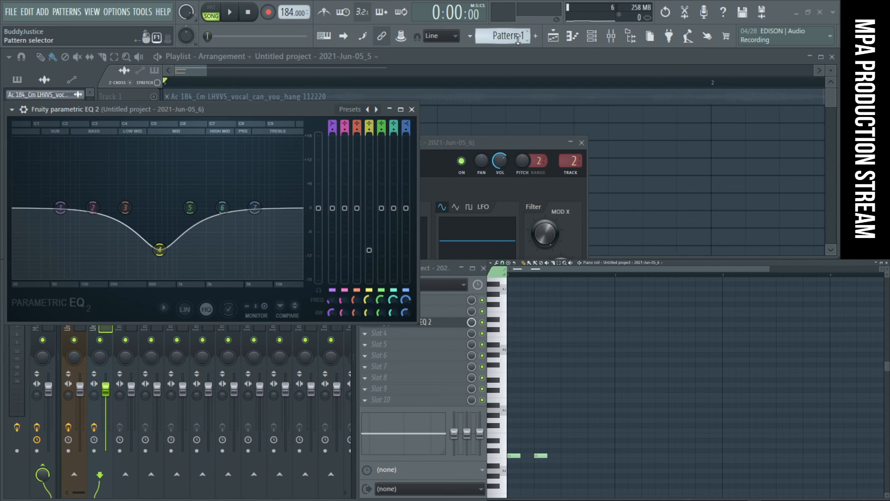
# - Play the pattern and arrange four C5 notes two beats apart across two bars, moving the second and adding two
pyautogui.click(698, 176)
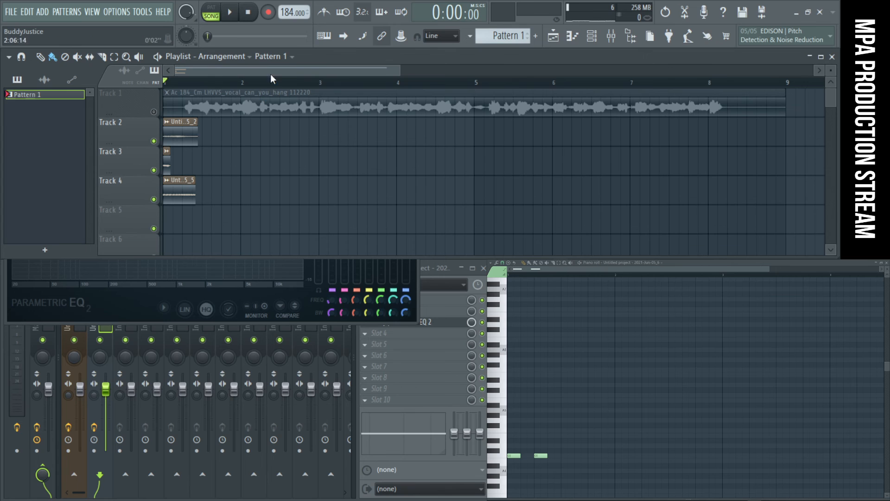
pyautogui.press('space')
pyautogui.press('space')
pyautogui.moveTo(541, 456); pyautogui.dragTo(567, 456)
pyautogui.press('space')
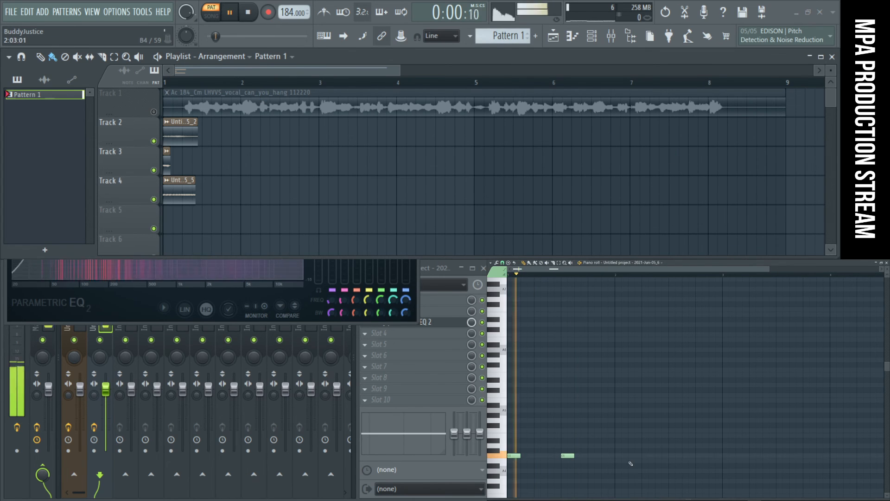
pyautogui.click(617, 457)
pyautogui.click(672, 456)
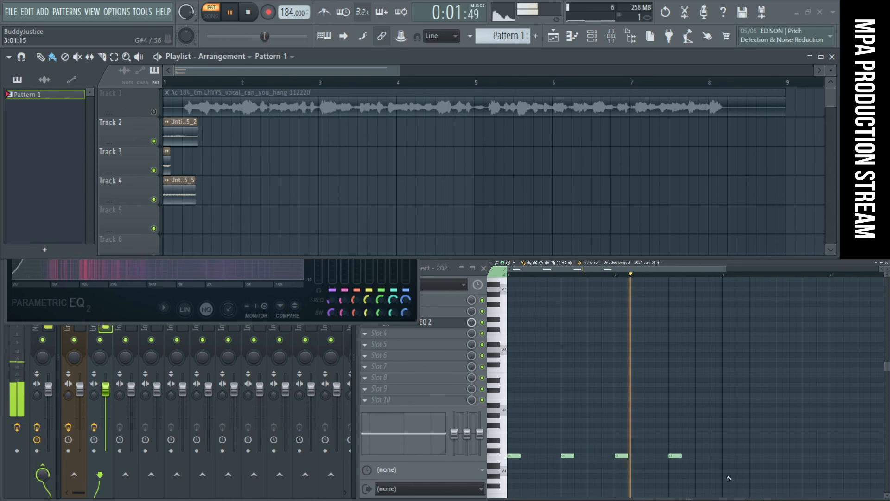
# - Deepen the EQ's band 4 cut to about -14.6 dB at 448 Hz and narrow its width to 14%
pyautogui.click(114, 312)
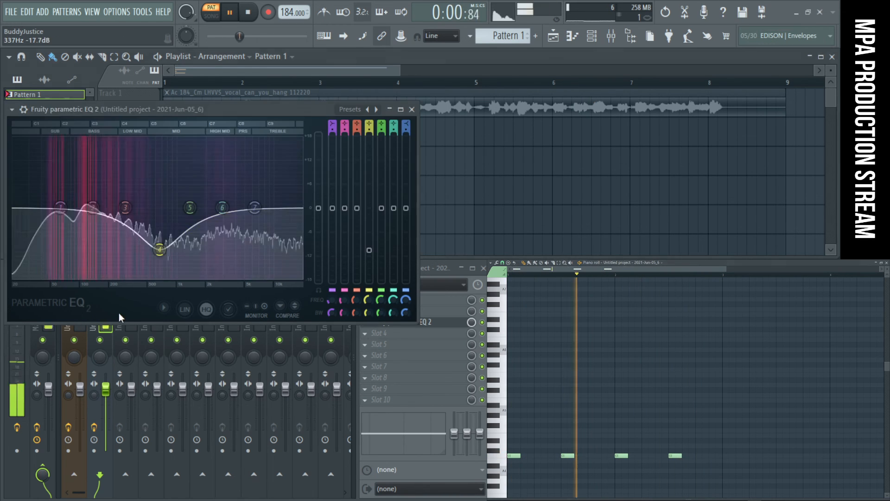
pyautogui.moveTo(161, 251); pyautogui.dragTo(141, 266)
pyautogui.scroll(-5, 140, 276)
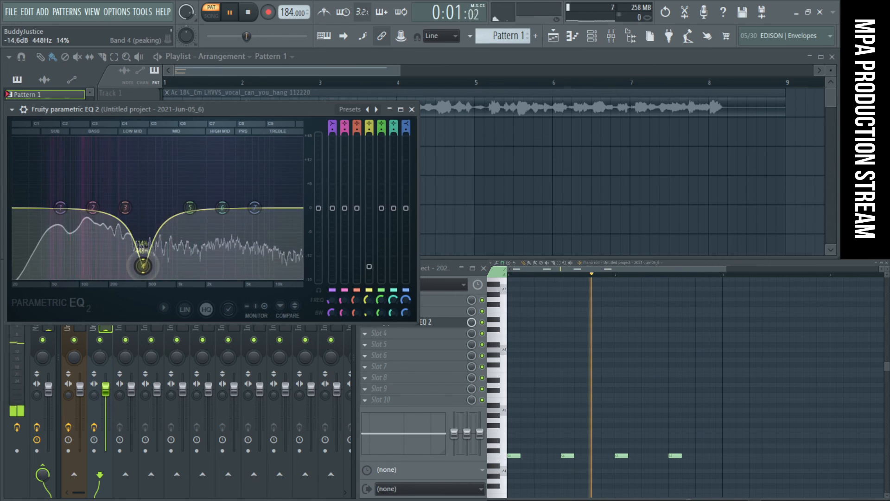
# - Change EQ band 1 to a high pass filter and lower its cutoff frequency
pyautogui.rightClick(61, 208)
pyautogui.moveTo(80, 242)
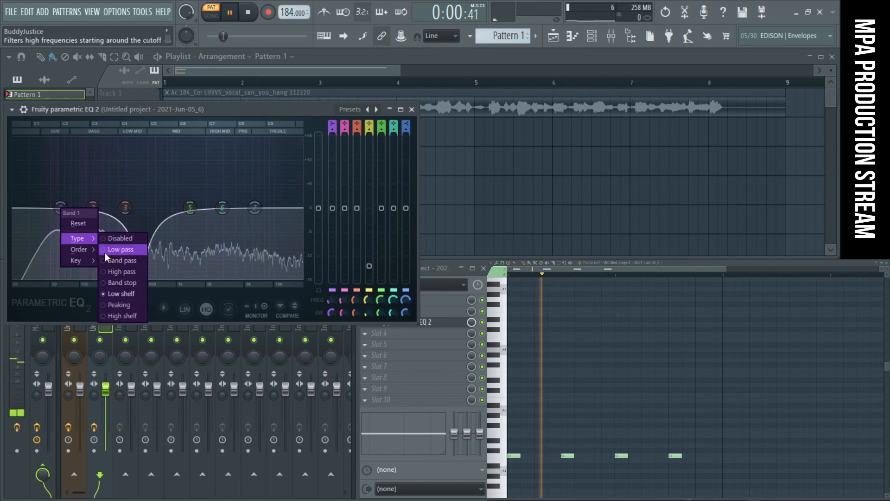
pyautogui.click(121, 271)
pyautogui.moveTo(61, 207)
pyautogui.mouseDown()
pyautogui.moveTo(57, 199)
pyautogui.moveTo(56, 208)
pyautogui.moveTo(65, 202)
pyautogui.moveTo(52, 208)
pyautogui.moveTo(71, 208)
pyautogui.moveTo(51, 207)
pyautogui.mouseUp()
# - Try EQ band 5 as a high boost and then as a cut of about -3.1 dB at 1680 Hz, resetting band 6
pyautogui.moveTo(190, 208); pyautogui.dragTo(247, 171)
pyautogui.moveTo(223, 207)
pyautogui.mouseDown()
pyautogui.moveTo(208, 229)
pyautogui.moveTo(207, 141)
pyautogui.moveTo(208, 203)
pyautogui.mouseUp()
pyautogui.rightClick(208, 204)
pyautogui.click(226, 218)
pyautogui.moveTo(246, 171); pyautogui.dragTo(200, 220)
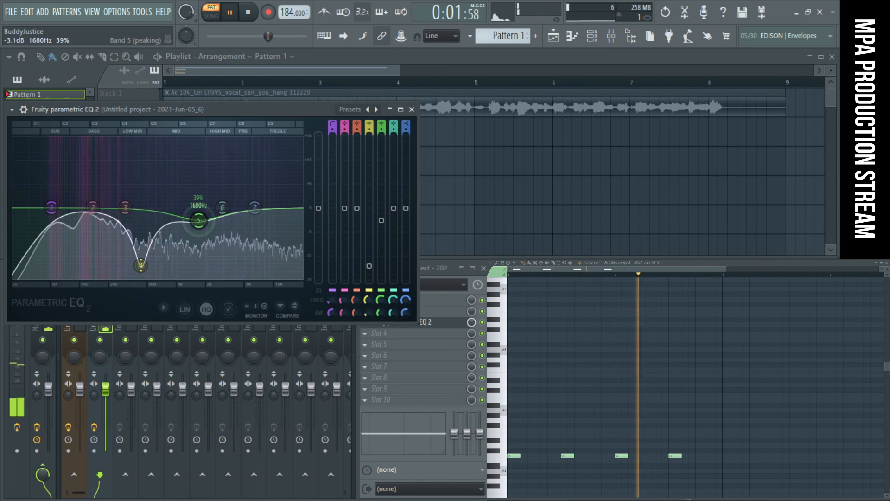
pyautogui.press('space')
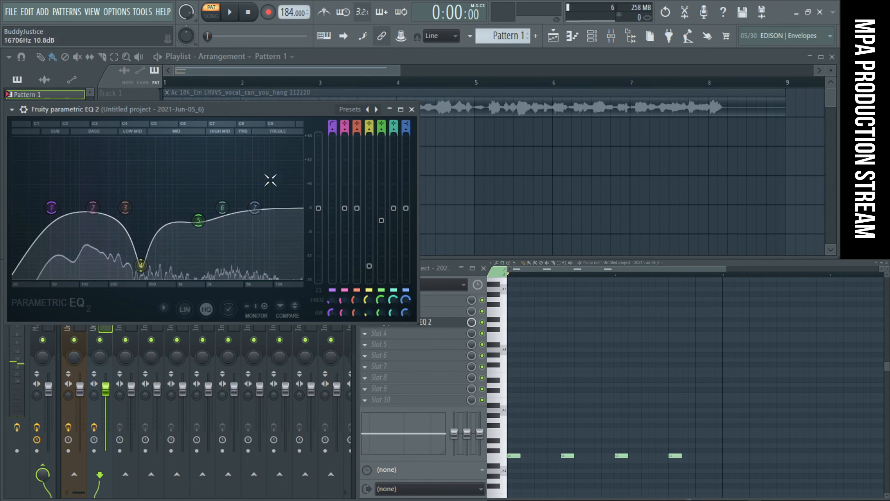
# - Boost the highs strongly with EQ band 7 and move band 6 down to the mids with a moderate boost
pyautogui.moveTo(255, 207); pyautogui.dragTo(254, 172)
pyautogui.moveTo(222, 208); pyautogui.dragTo(206, 239)
pyautogui.moveTo(184, 171); pyautogui.dragTo(184, 191)
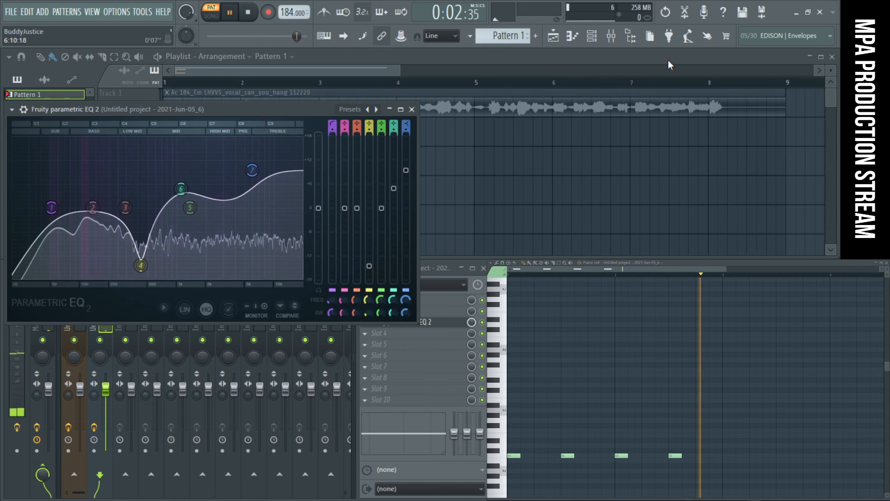
# - Set the sampler volume envelope's decay time to 15% while the pattern plays, and close the sampler settings
pyautogui.click(592, 36)
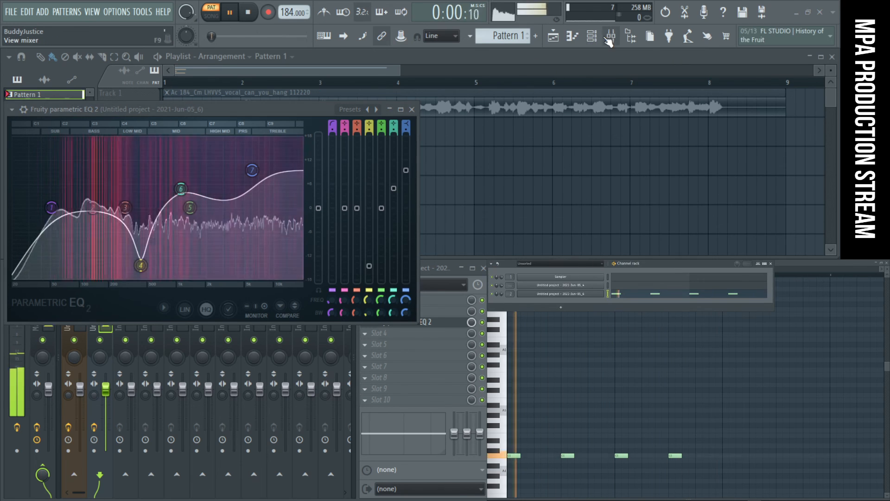
pyautogui.click(584, 295)
pyautogui.moveTo(336, 278); pyautogui.dragTo(336, 274)
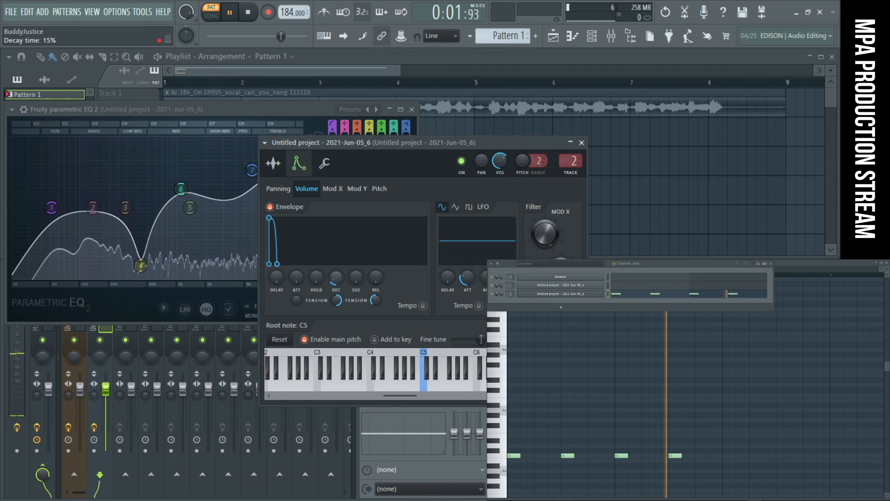
pyautogui.rightClick(336, 280)
pyautogui.click(336, 281)
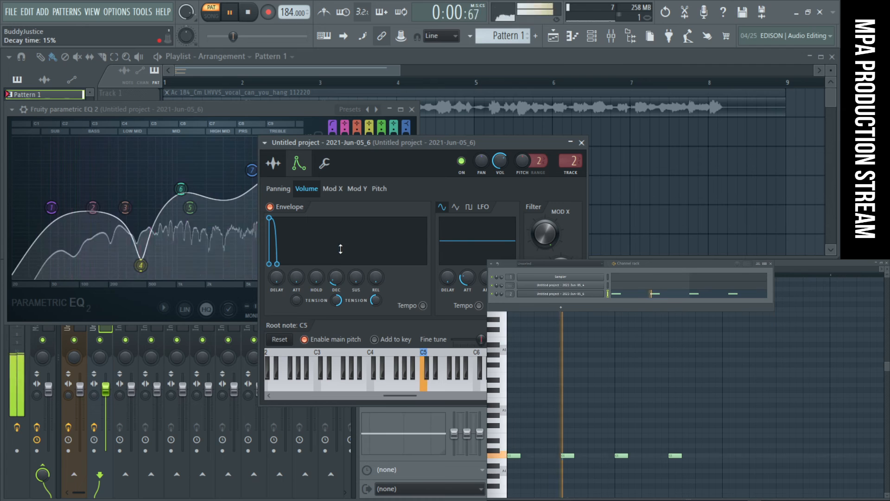
pyautogui.click(581, 142)
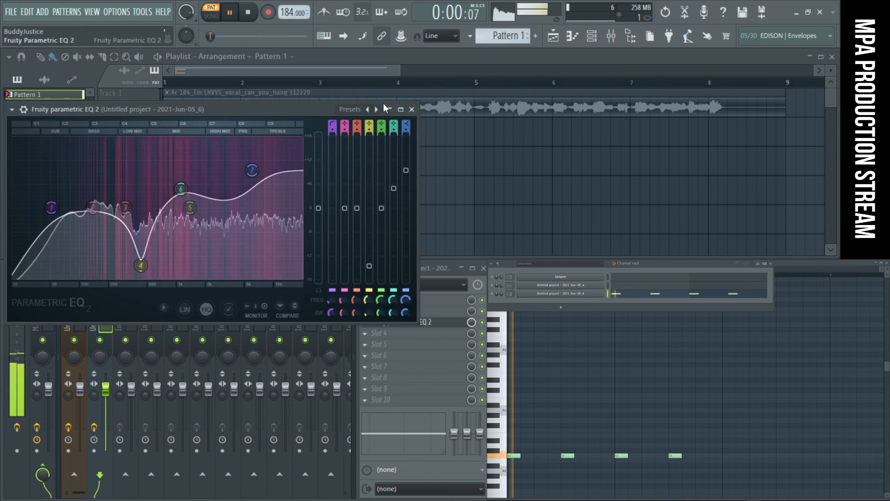
# - Stop playback and close the EQ and piano roll to return to Edison
pyautogui.press('space')
pyautogui.click(412, 110)
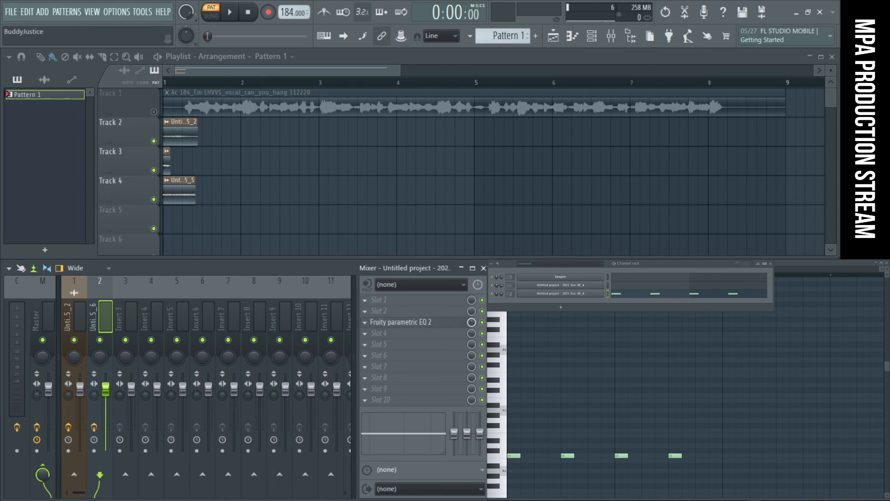
pyautogui.moveTo(672, 500)
pyautogui.mouseDown()
pyautogui.moveTo(671, 403)
pyautogui.moveTo(656, 500)
pyautogui.mouseUp()
pyautogui.click(887, 264)
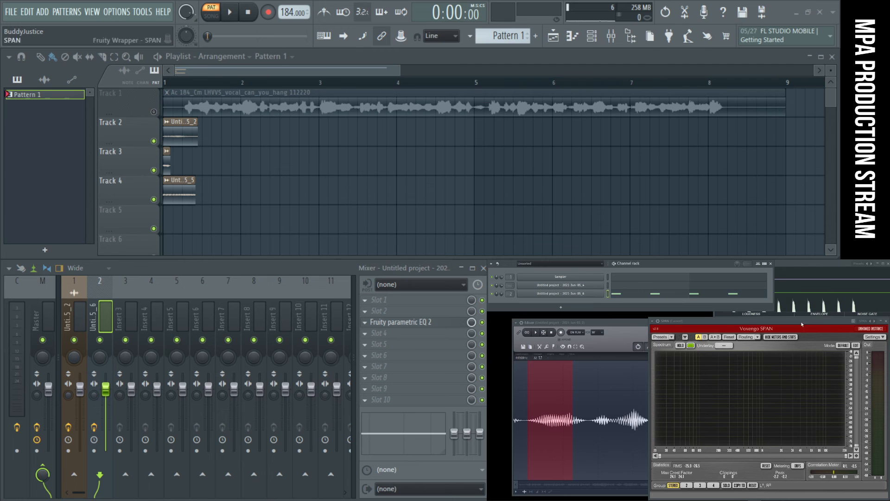
# - Select a short vocal burst further along the Edison recording and audition it
pyautogui.click(606, 323)
pyautogui.moveTo(565, 420); pyautogui.dragTo(705, 432)
pyautogui.scroll(-3, 628, 436)
pyautogui.press('space')
pyautogui.scroll(3, 741, 435)
pyautogui.press('space')
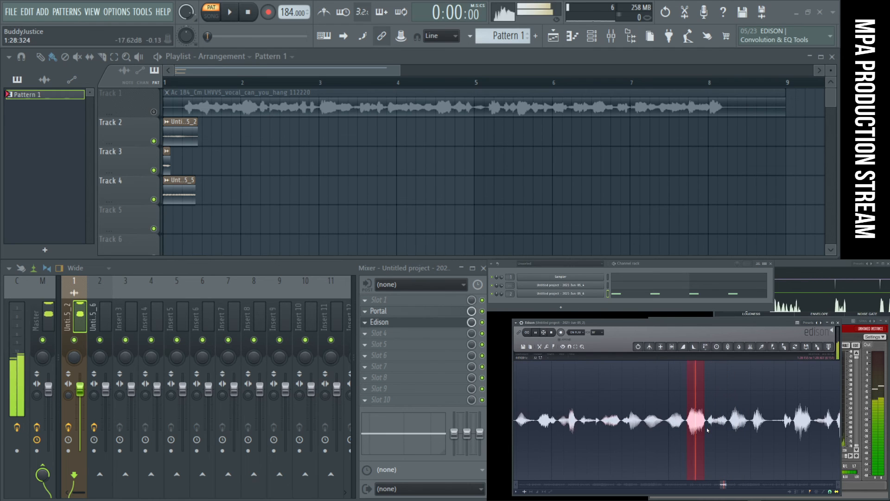
# - Select and audition further short vocal sections around 1:28 of the Edison recording
pyautogui.moveTo(705, 431)
pyautogui.mouseDown()
pyautogui.moveTo(726, 433)
pyautogui.moveTo(709, 435)
pyautogui.mouseUp()
pyautogui.press('space')
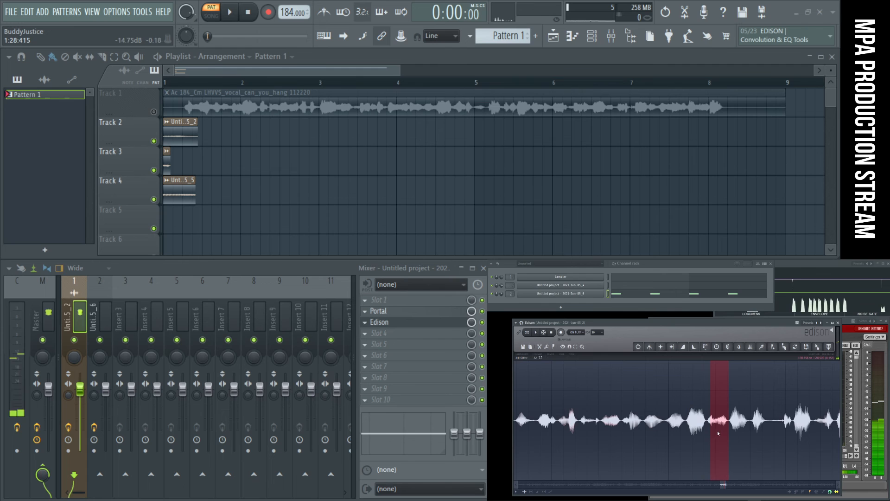
pyautogui.moveTo(762, 426); pyautogui.dragTo(810, 423)
pyautogui.press('space')
pyautogui.press('space')
pyautogui.scroll(-2, 761, 419)
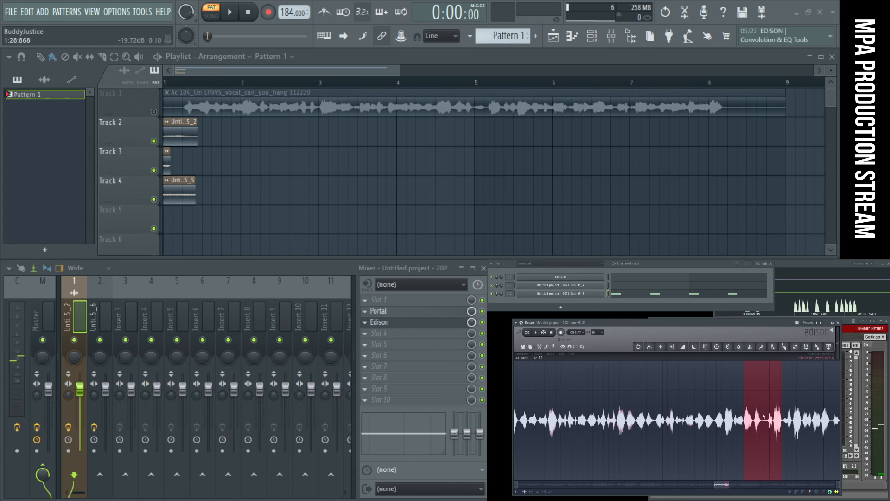
pyautogui.scroll(-5, 764, 416)
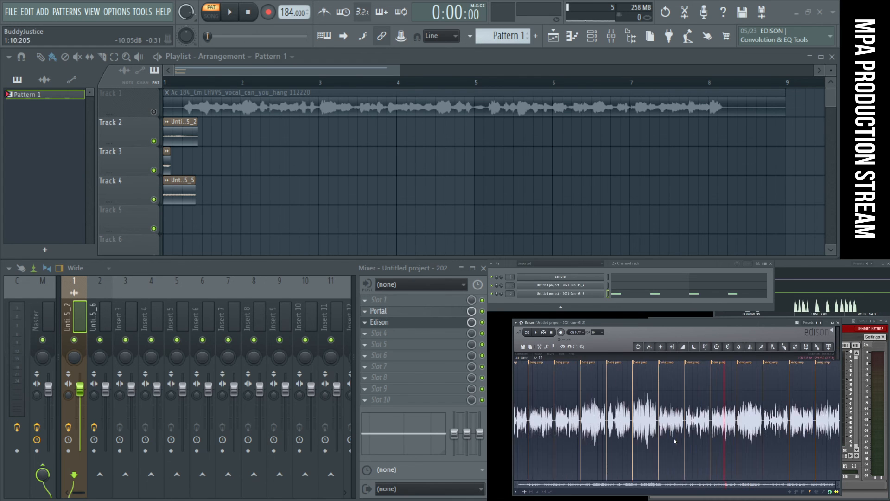
# - Select the vocal tail from 2:574 to 2:608 in the Edison recording and load it as a new sampler channel in the channel rack
pyautogui.scroll(5, 523, 429)
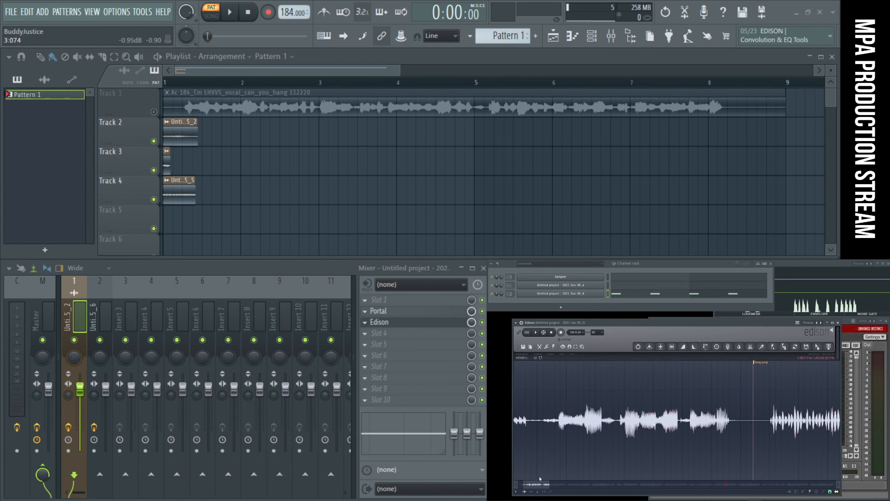
pyautogui.moveTo(611, 424); pyautogui.dragTo(629, 424)
pyautogui.press('space')
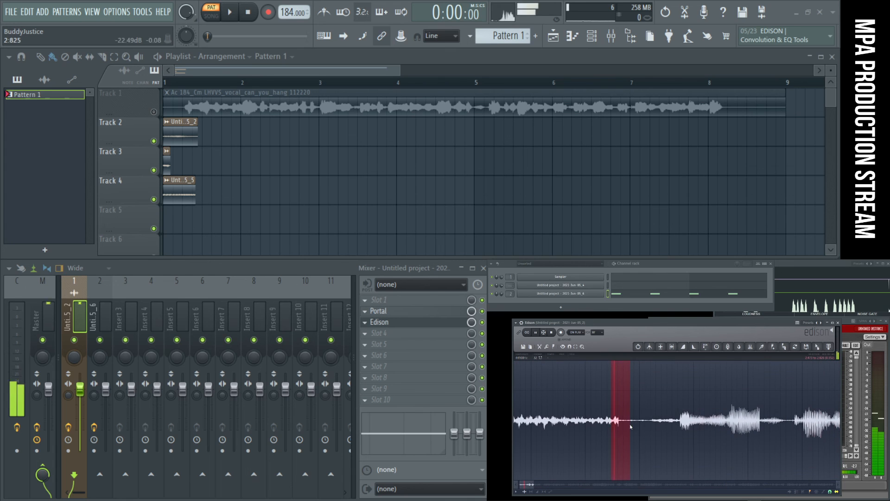
pyautogui.scroll(4, 631, 426)
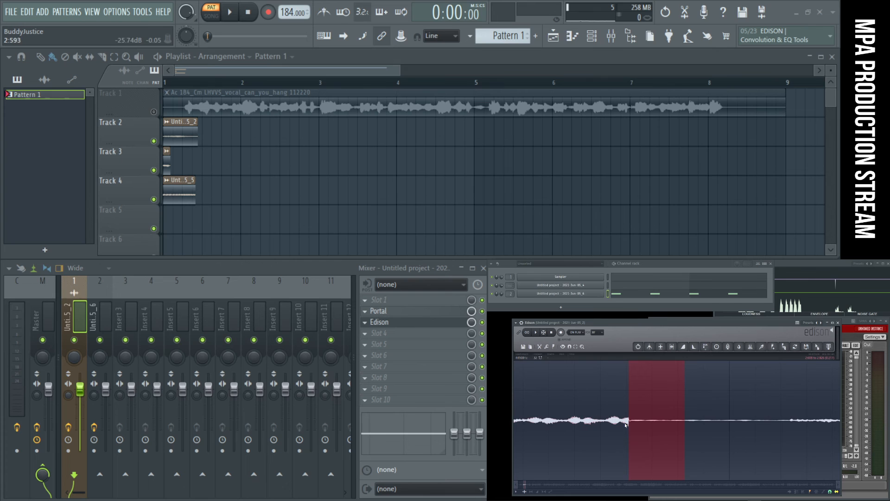
pyautogui.scroll(3, 630, 424)
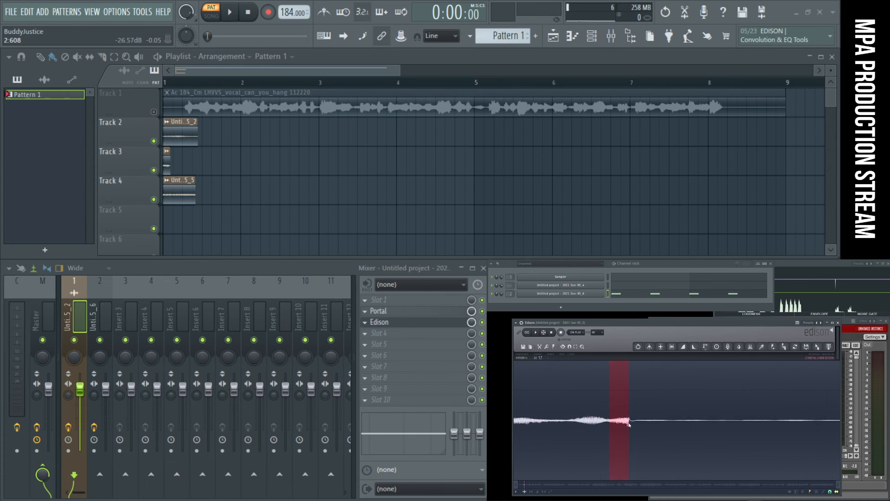
pyautogui.scroll(3, 641, 424)
pyautogui.scroll(3, 627, 424)
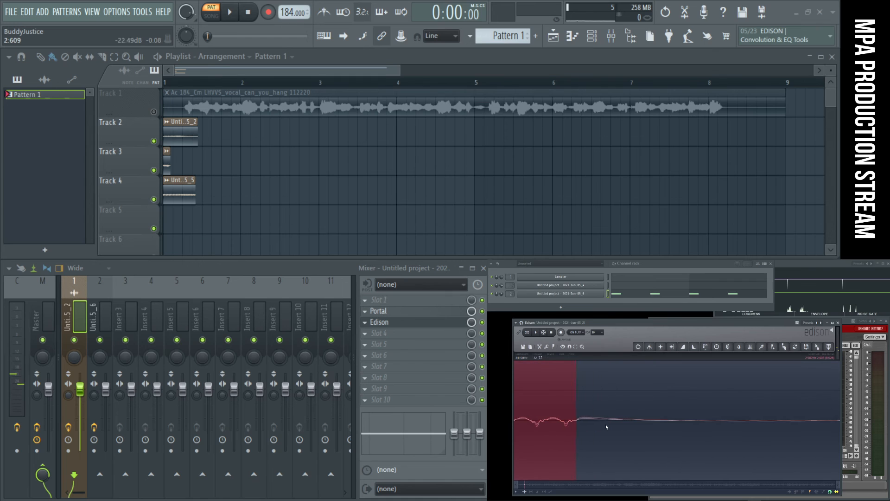
pyautogui.scroll(-3, 620, 425)
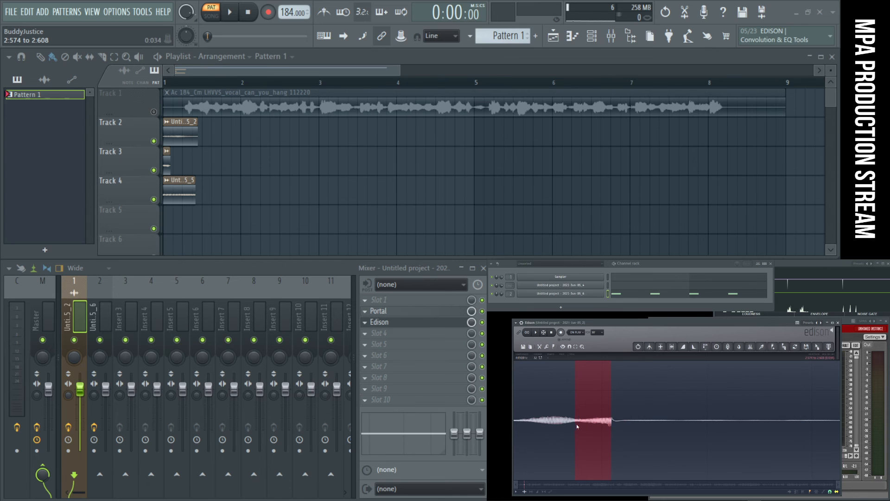
pyautogui.moveTo(817, 347); pyautogui.dragTo(595, 303)
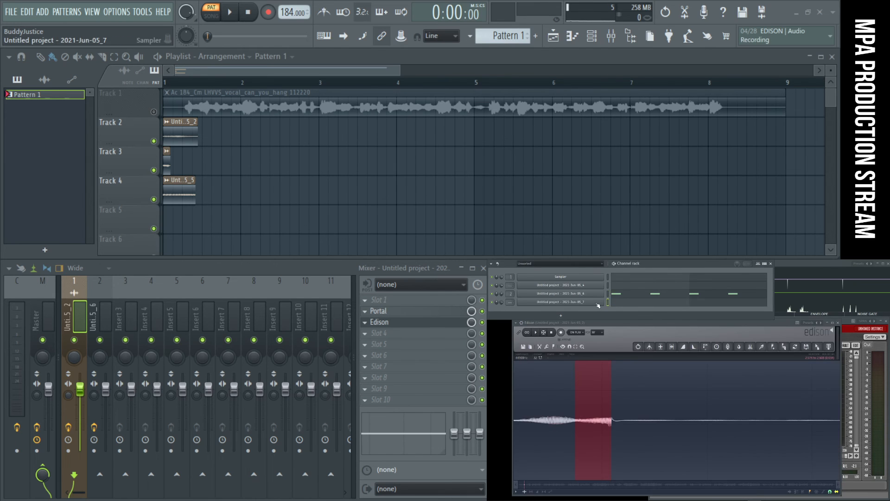
# - Normalize and reverse the new channel's sample, and adjust its Pogo effect so the pitch falls along the sample
pyautogui.click(597, 303)
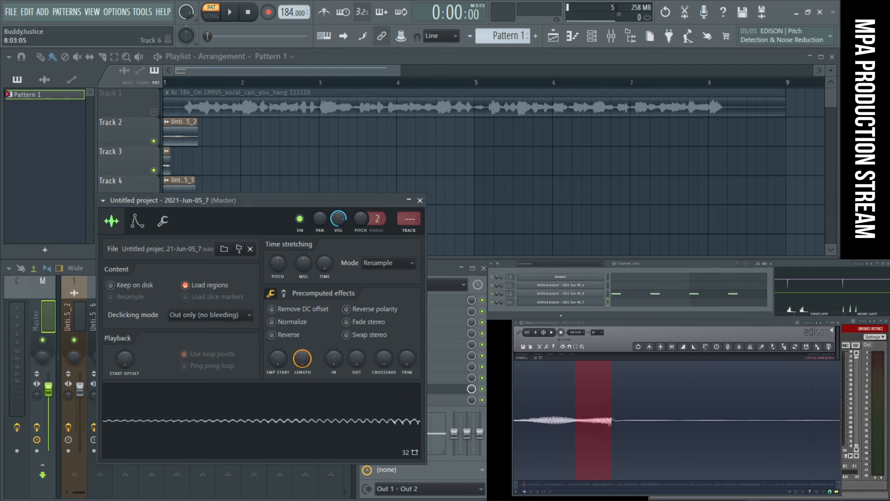
pyautogui.click(284, 324)
pyautogui.click(281, 338)
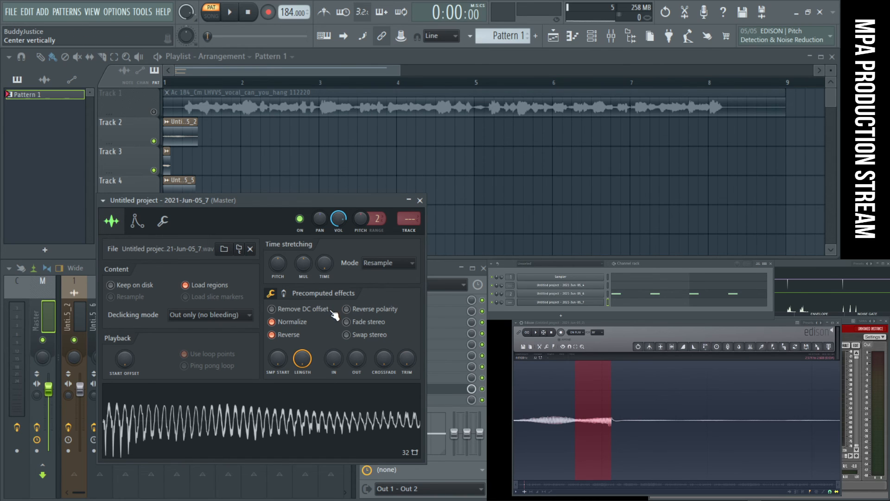
pyautogui.click(284, 293)
pyautogui.moveTo(417, 346); pyautogui.dragTo(417, 331)
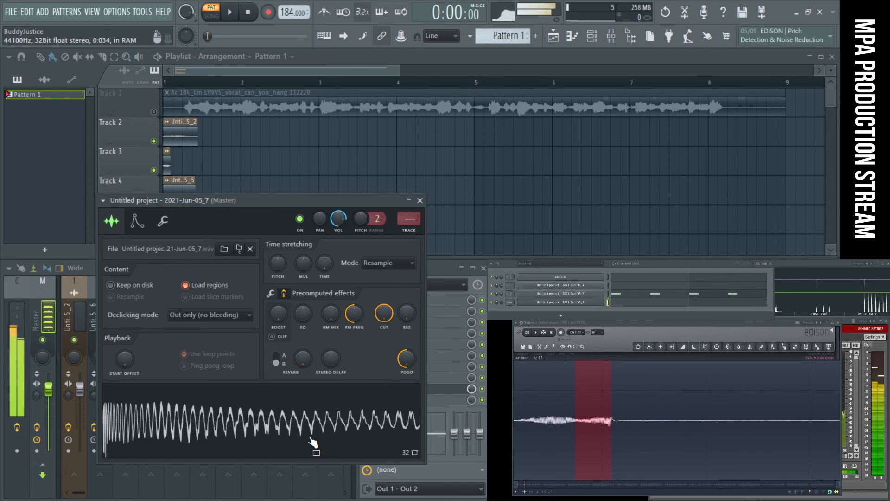
# - Enable the sampler's volume envelope with attack, hold, sustain and release at minimum and the decay time at 7%
pyautogui.click(136, 222)
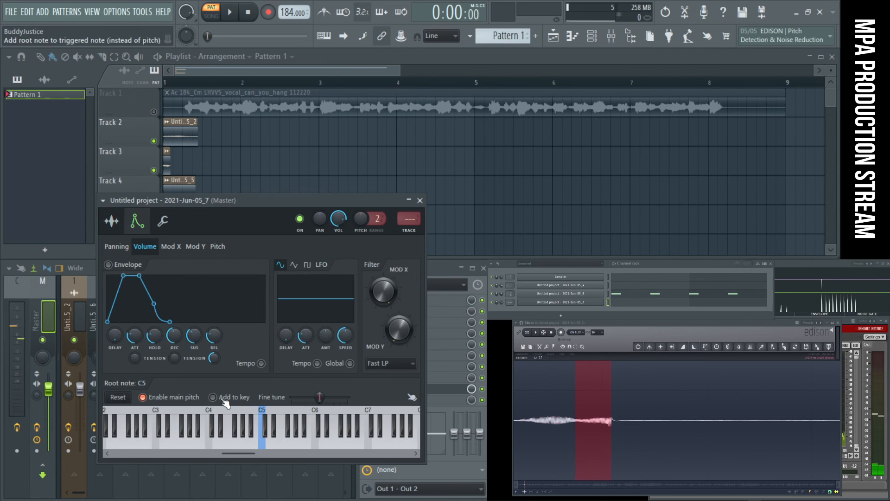
pyautogui.click(118, 247)
pyautogui.click(155, 248)
pyautogui.click(169, 247)
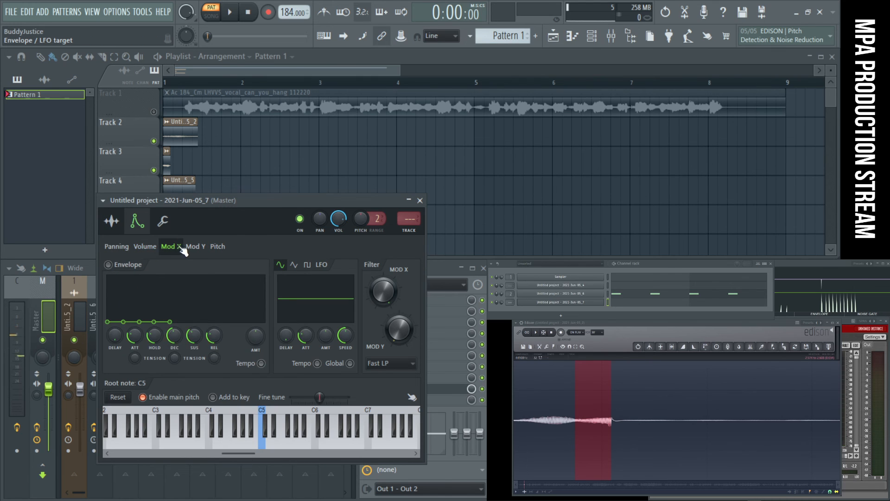
pyautogui.click(194, 247)
pyautogui.click(169, 247)
pyautogui.click(145, 247)
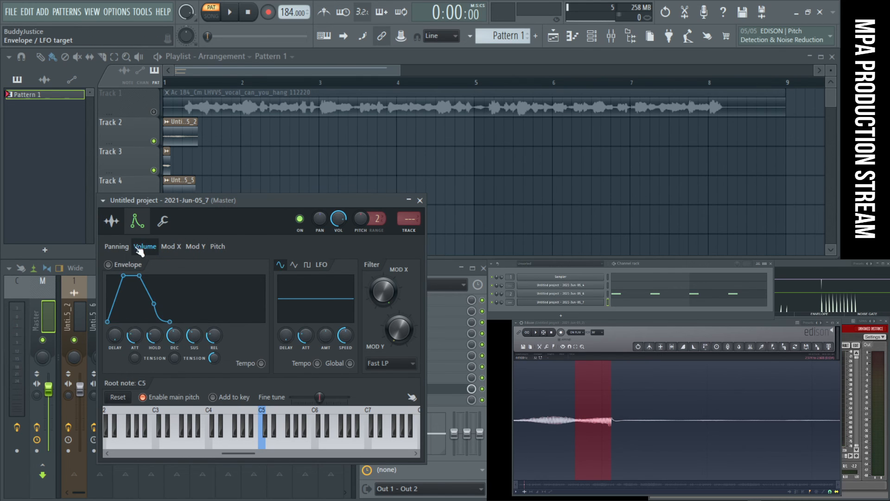
pyautogui.click(117, 247)
pyautogui.click(146, 246)
pyautogui.moveTo(135, 339); pyautogui.dragTo(135, 357)
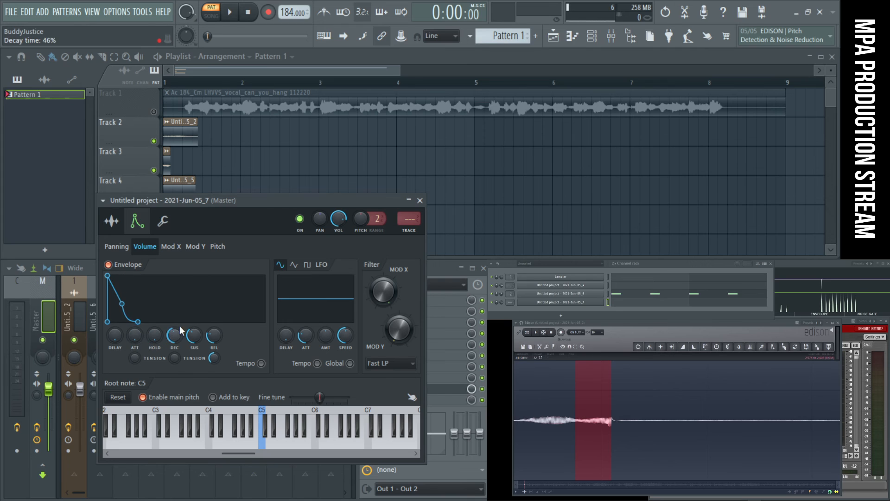
pyautogui.moveTo(201, 336); pyautogui.dragTo(201, 357)
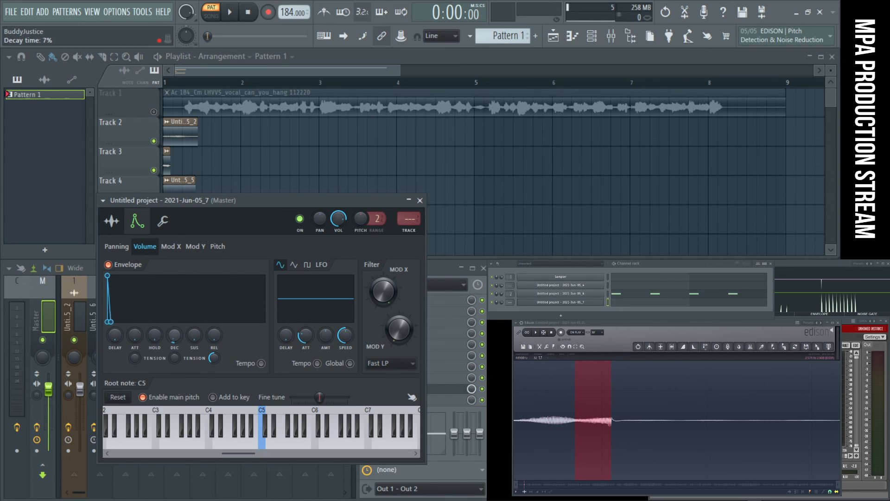
# - Audition the shortened sampler sound repeatedly at C5
pyautogui.click(268, 450)
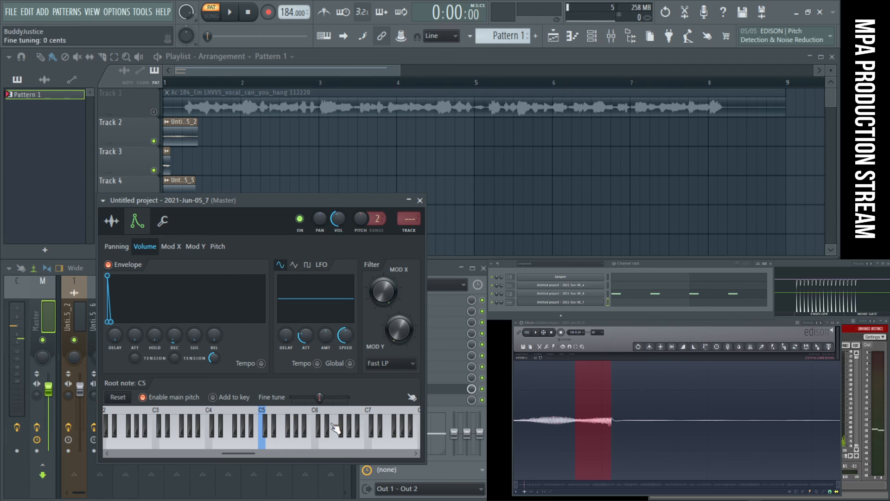
pyautogui.click(265, 449)
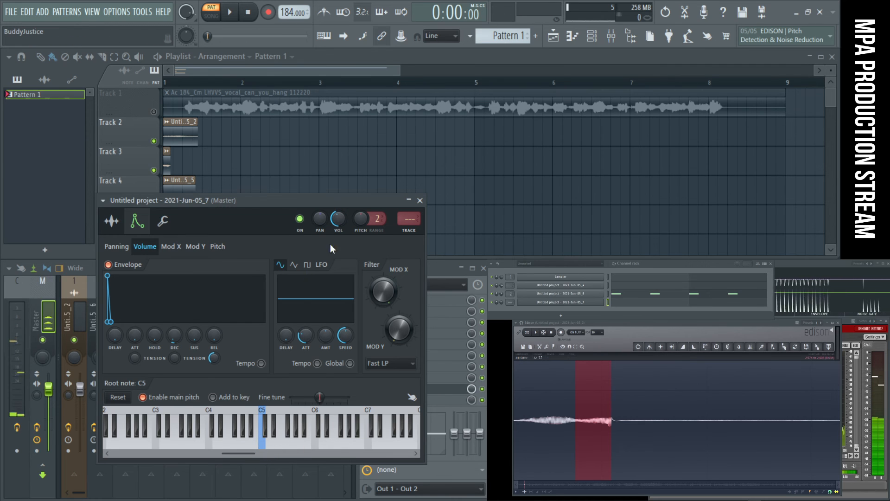
pyautogui.moveTo(269, 450)
pyautogui.mouseDown()
pyautogui.moveTo(312, 453)
pyautogui.moveTo(266, 449)
pyautogui.mouseUp()
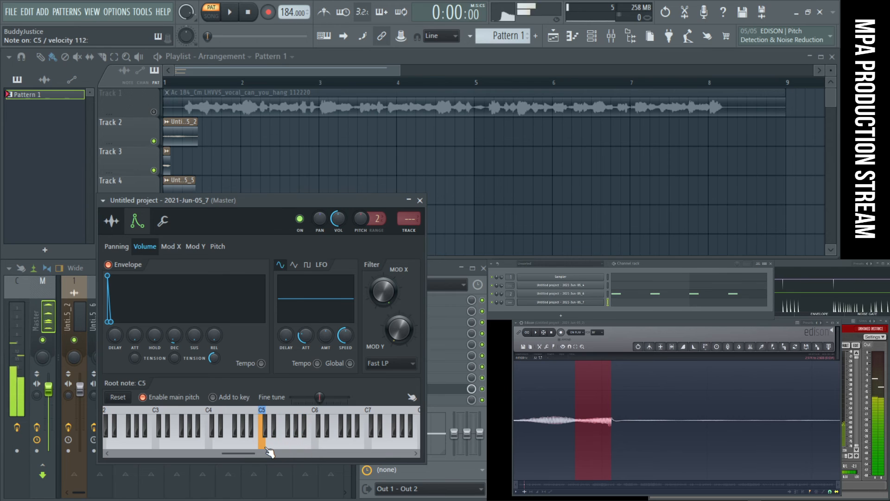
pyautogui.click(265, 449)
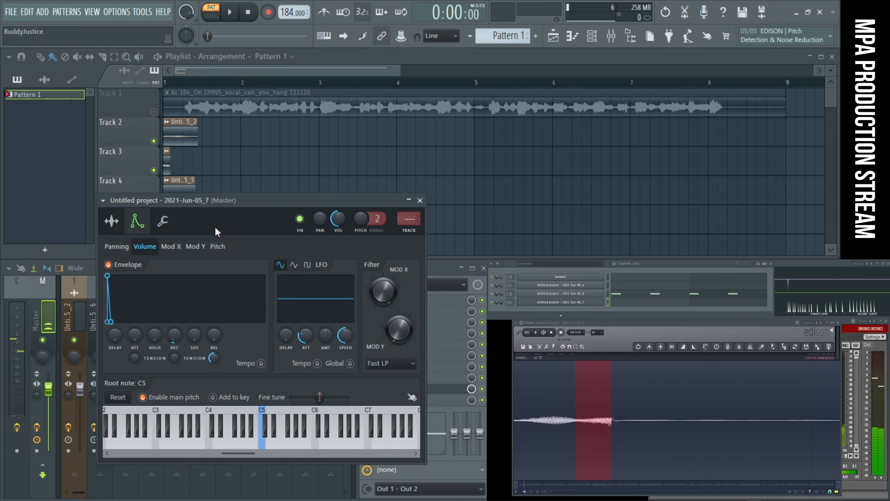
pyautogui.click(219, 247)
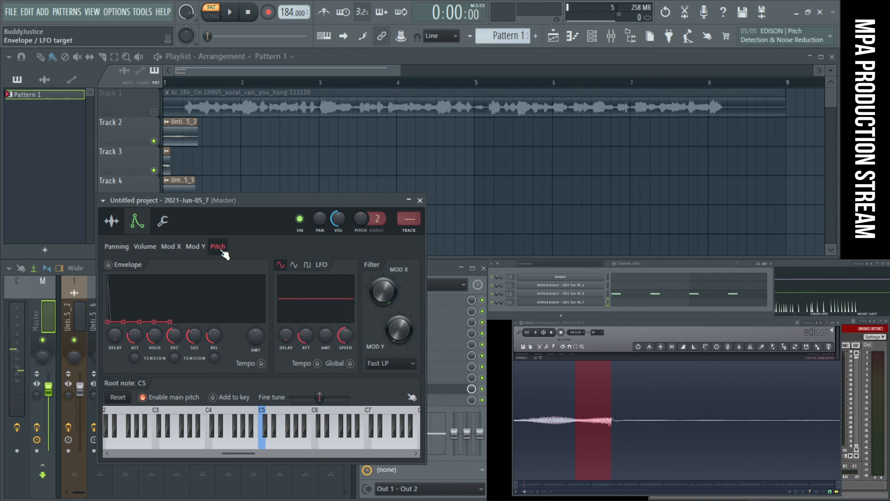
pyautogui.click(196, 249)
pyautogui.click(171, 247)
pyautogui.click(145, 248)
pyautogui.click(117, 248)
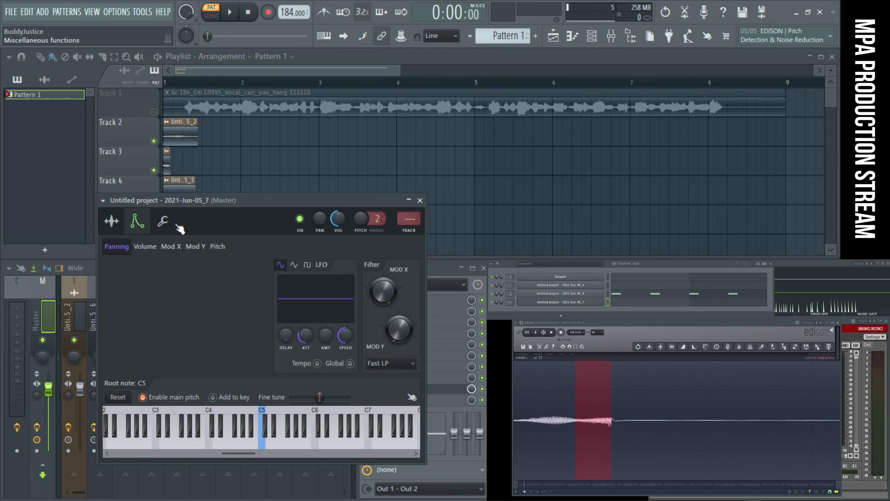
# - Audition C5 with the echo delay's Fat mode and a raised delay pitch, and compare it with the pitch reset and Fat mode off
pyautogui.click(163, 222)
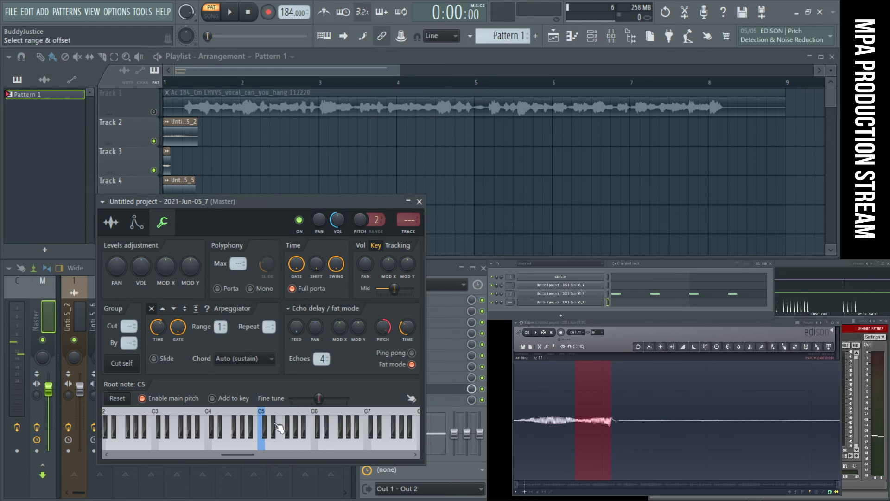
pyautogui.click(263, 448)
pyautogui.click(263, 448)
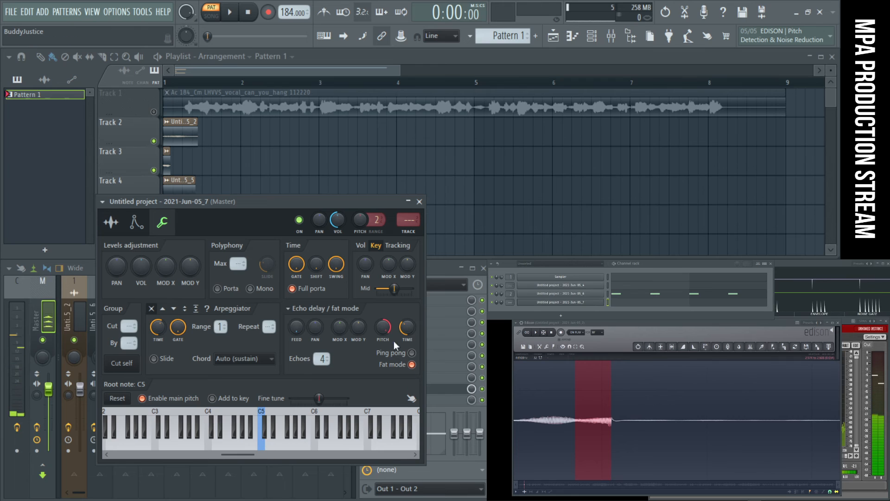
pyautogui.moveTo(385, 332); pyautogui.dragTo(385, 329)
pyautogui.keyDown('alt'); pyautogui.click(386, 329); pyautogui.keyUp('alt')
pyautogui.click(411, 365)
pyautogui.click(262, 448)
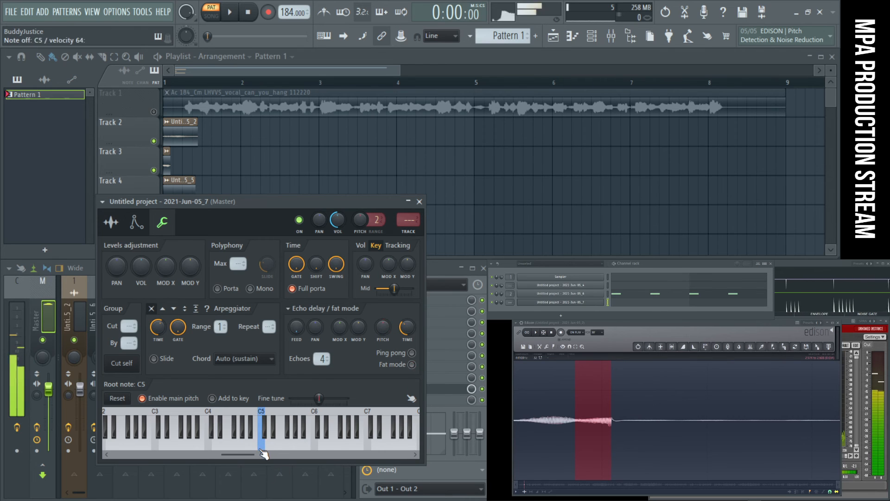
# - Turn Fat mode on with the delay feedback at 13% and the delay pitch at 0 cents, auditioning C5
pyautogui.click(412, 365)
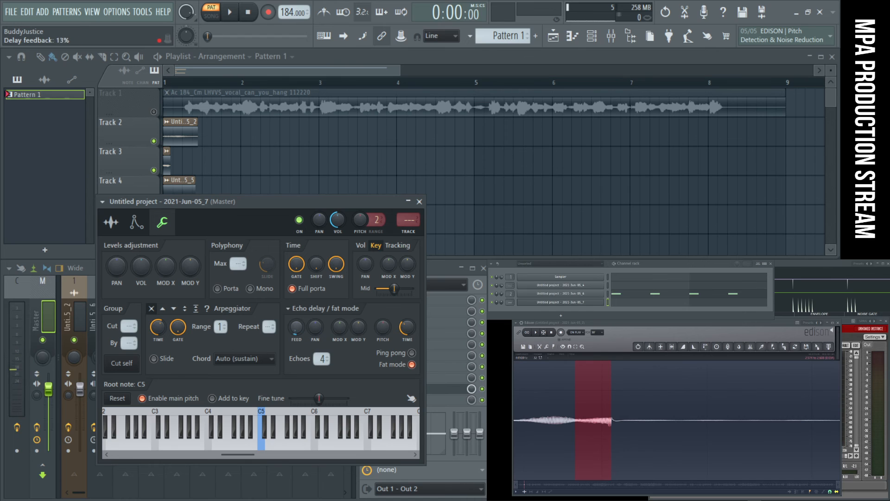
pyautogui.click(266, 449)
pyautogui.hscroll(2, 268, 455)
pyautogui.click(241, 447)
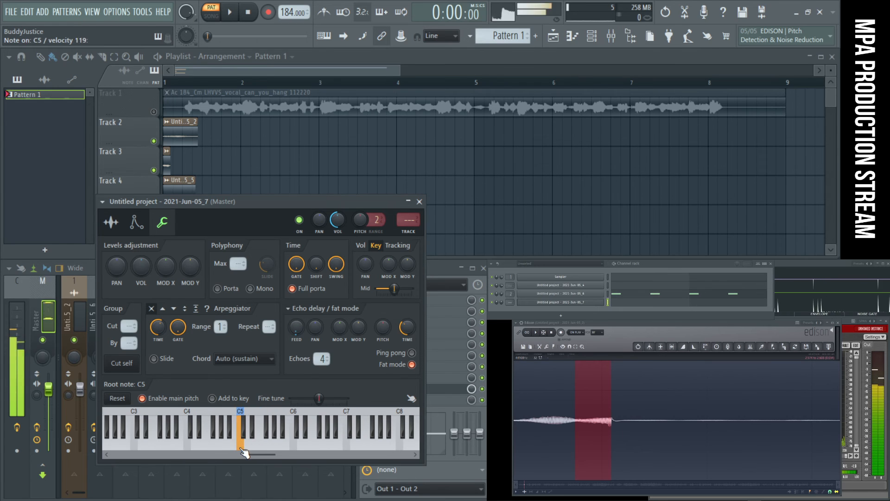
pyautogui.click(242, 448)
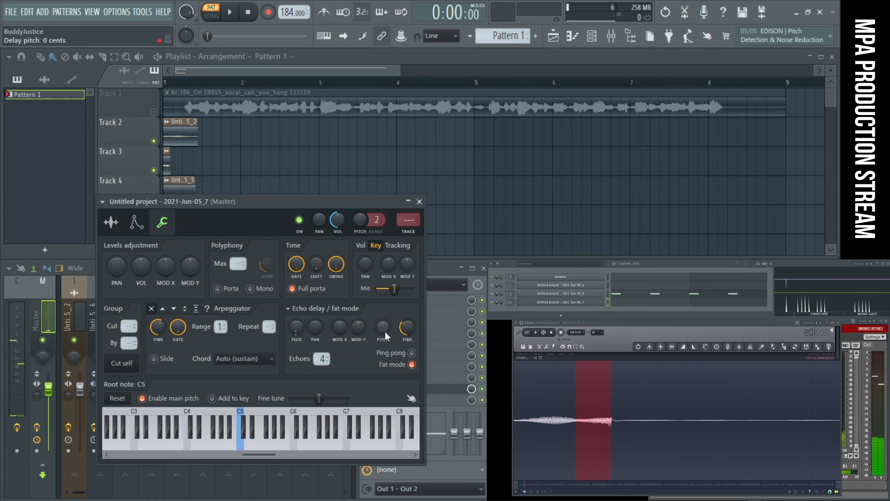
pyautogui.click(241, 447)
# - Try a delay pitch of +715 cents on C5 and higher notes up to G5, and turn Fat mode off with the delay pitch reset
pyautogui.moveTo(383, 327)
pyautogui.mouseDown()
pyautogui.moveTo(383, 320)
pyautogui.moveTo(381, 331)
pyautogui.mouseUp()
pyautogui.click(230, 448)
pyautogui.click(240, 448)
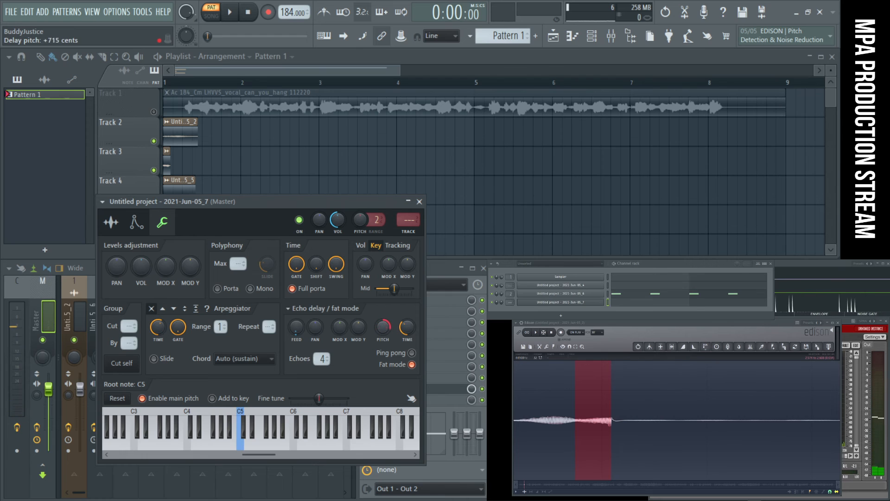
pyautogui.click(242, 448)
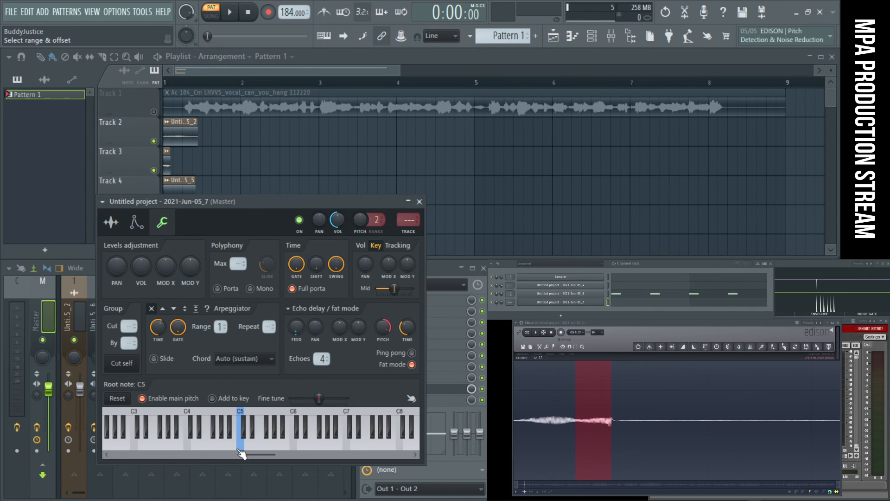
pyautogui.click(241, 450)
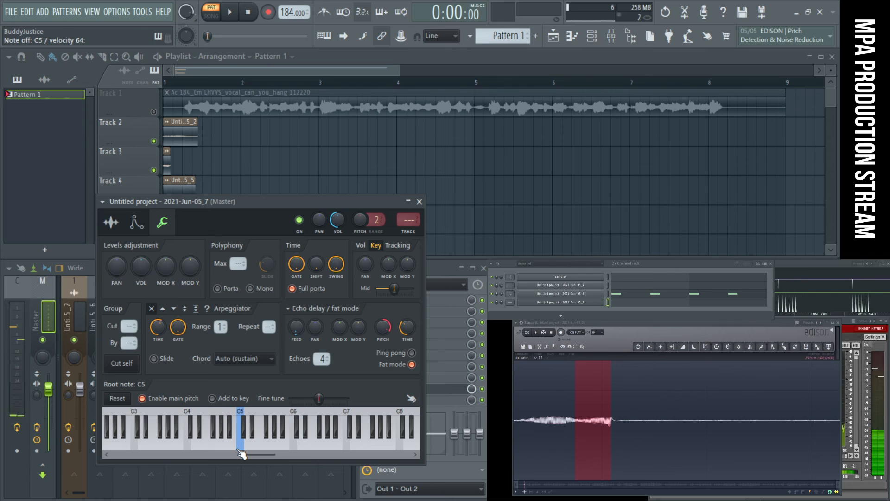
pyautogui.click(256, 446)
pyautogui.click(271, 446)
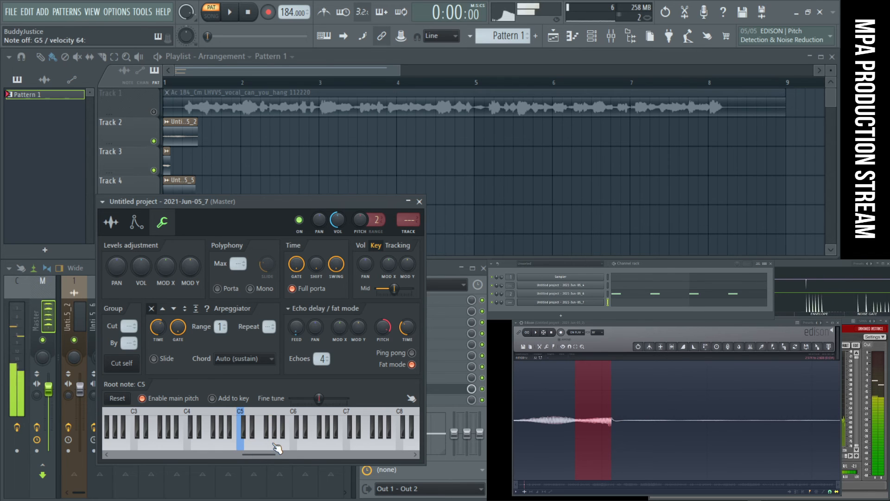
pyautogui.moveTo(266, 448); pyautogui.dragTo(245, 455)
pyautogui.click(411, 365)
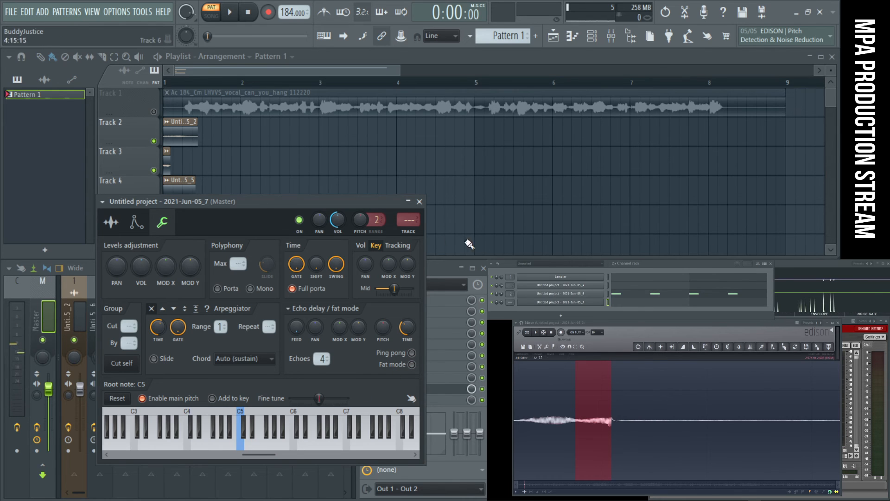
# - Close the sampler settings and select a short slice further along the vocal recording in Edison
pyautogui.click(420, 202)
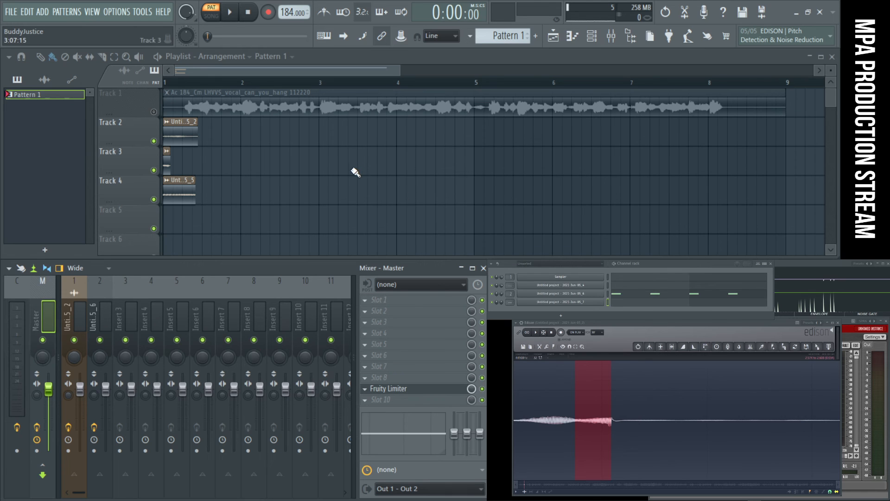
pyautogui.scroll(-7, 649, 436)
pyautogui.click(641, 425)
pyautogui.scroll(3, 642, 425)
pyautogui.moveTo(642, 424); pyautogui.dragTo(712, 430)
pyautogui.scroll(4, 696, 422)
pyautogui.scroll(-5, 671, 422)
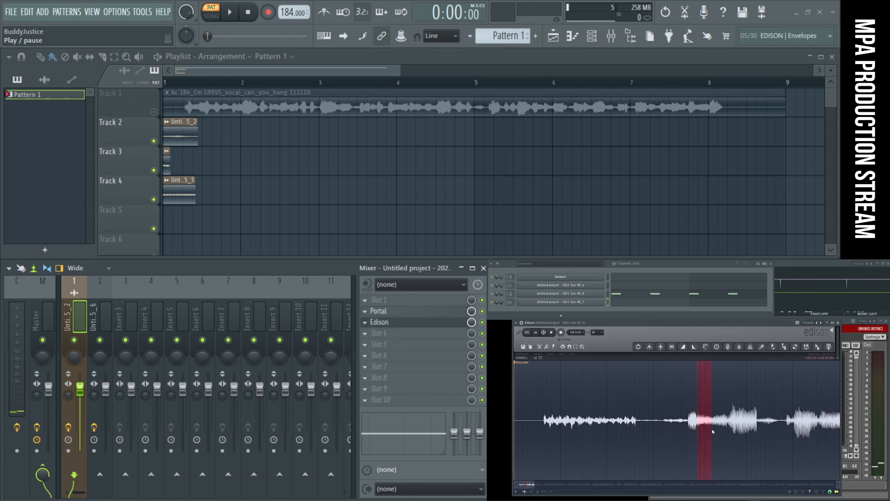
# - Audition the slice, narrow the selection to a few waveform cycles, and send it to the channel rack as a new sampler channel
pyautogui.press('space')
pyautogui.scroll(5, 712, 430)
pyautogui.moveTo(714, 425); pyautogui.dragTo(708, 421)
pyautogui.scroll(4, 708, 425)
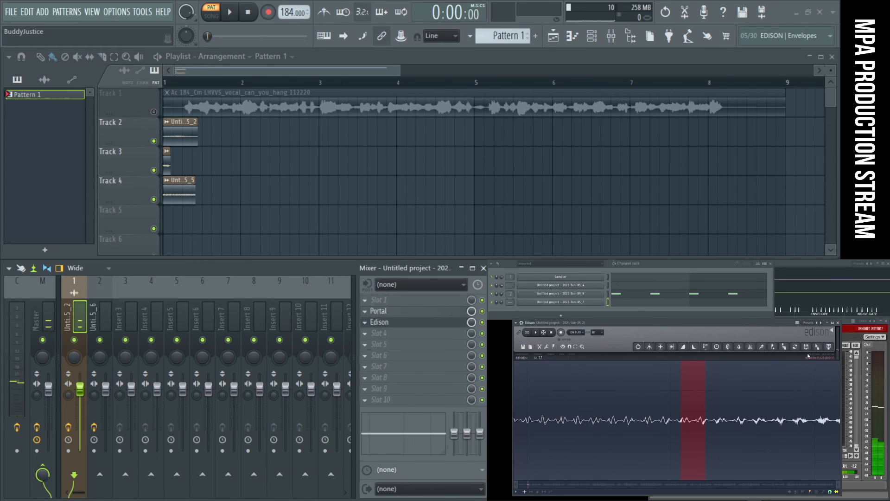
pyautogui.press('space')
pyautogui.moveTo(819, 348); pyautogui.dragTo(597, 312)
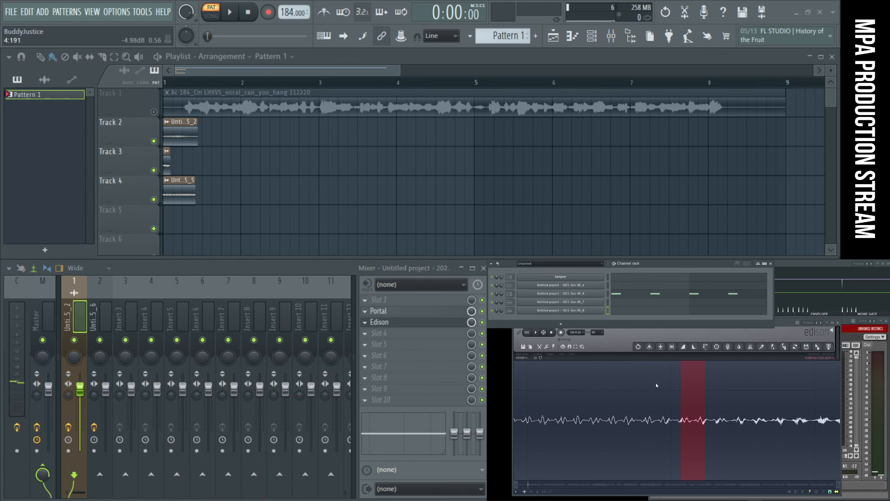
# - Open the 2021-Jun-05_8 sampler, normalize the sample and add a partial fade-out, auditioning the sound
pyautogui.click(588, 314)
pyautogui.click(361, 440)
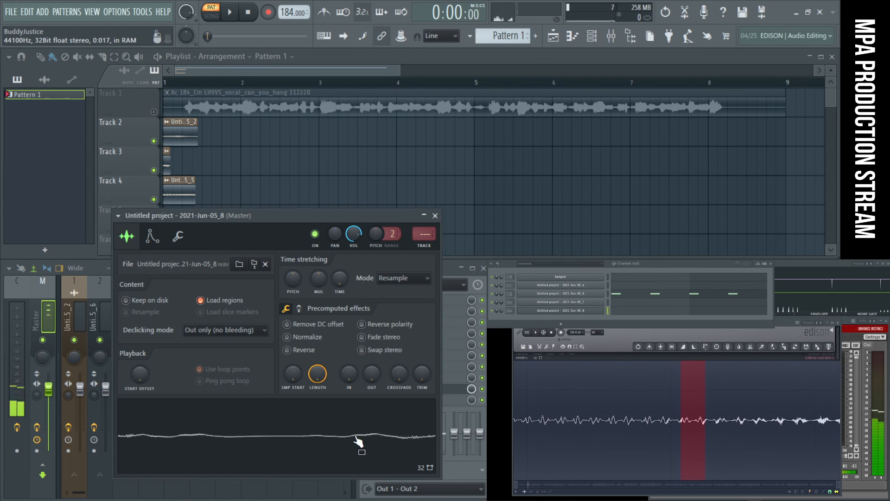
pyautogui.click(309, 337)
pyautogui.click(303, 436)
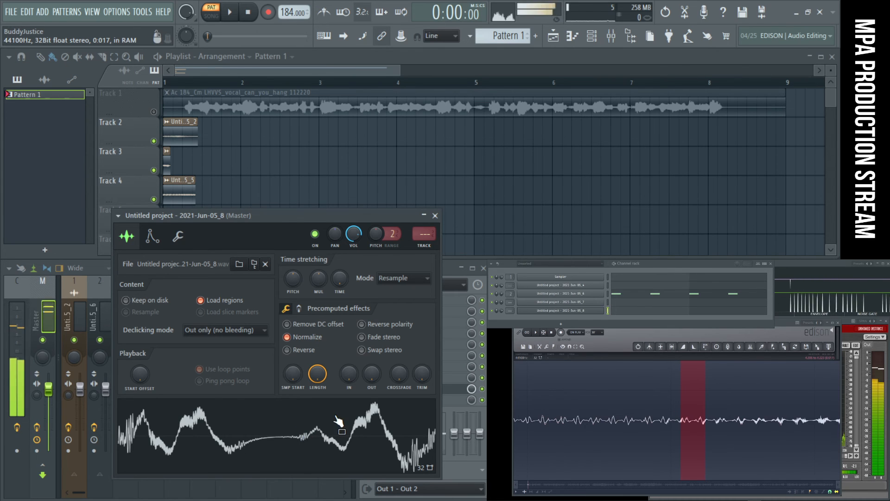
pyautogui.moveTo(372, 373); pyautogui.dragTo(372, 365)
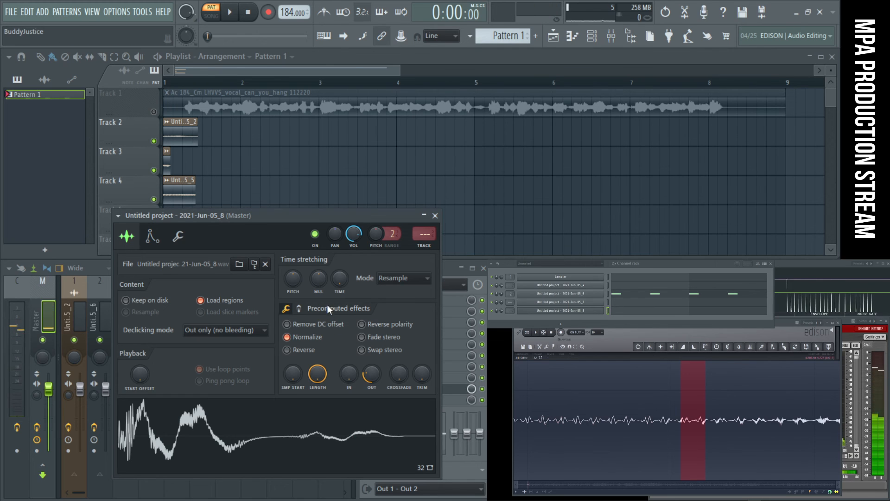
# - Show the sample's Pogo effect controls, try a slight Pogo change and audition the waveform
pyautogui.click(299, 309)
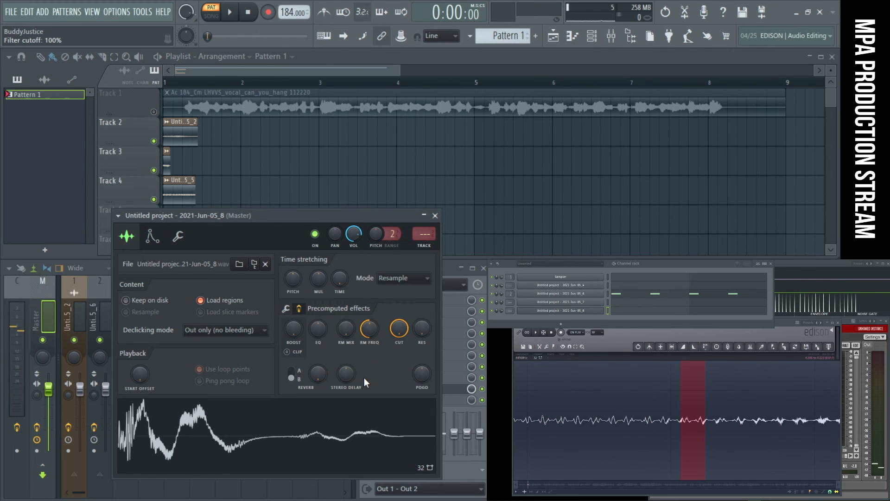
pyautogui.moveTo(423, 374); pyautogui.dragTo(422, 372)
pyautogui.moveTo(357, 432); pyautogui.dragTo(355, 479)
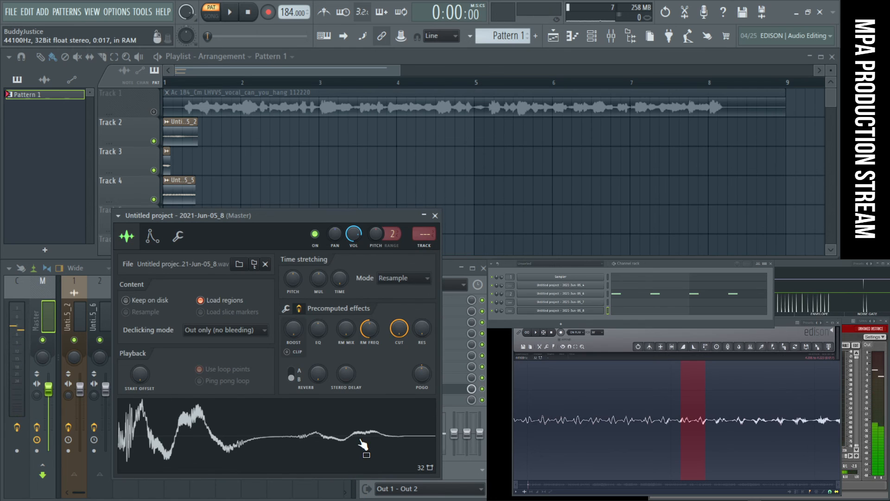
pyautogui.moveTo(319, 214); pyautogui.dragTo(671, 161)
pyautogui.scroll(-3, 310, 308)
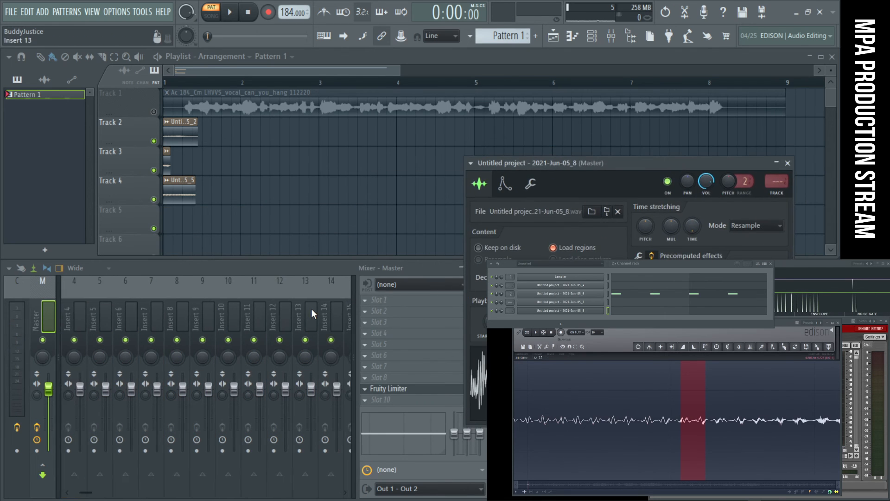
pyautogui.scroll(3, 311, 308)
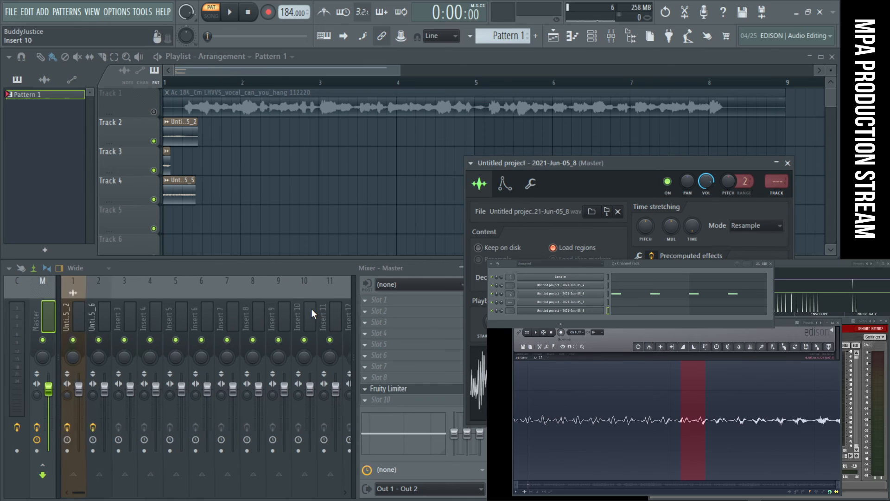
pyautogui.click(72, 303)
pyautogui.click(46, 302)
pyautogui.click(74, 302)
pyautogui.click(57, 305)
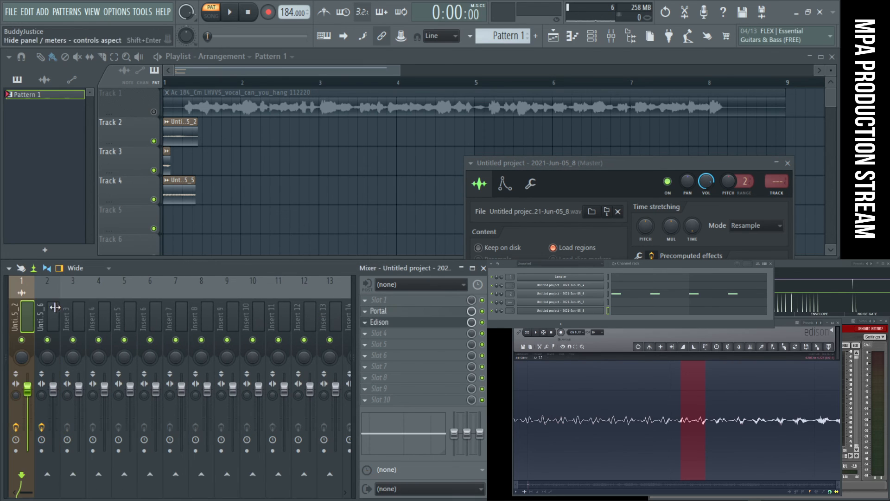
pyautogui.click(711, 161)
pyautogui.moveTo(581, 200); pyautogui.dragTo(230, 245)
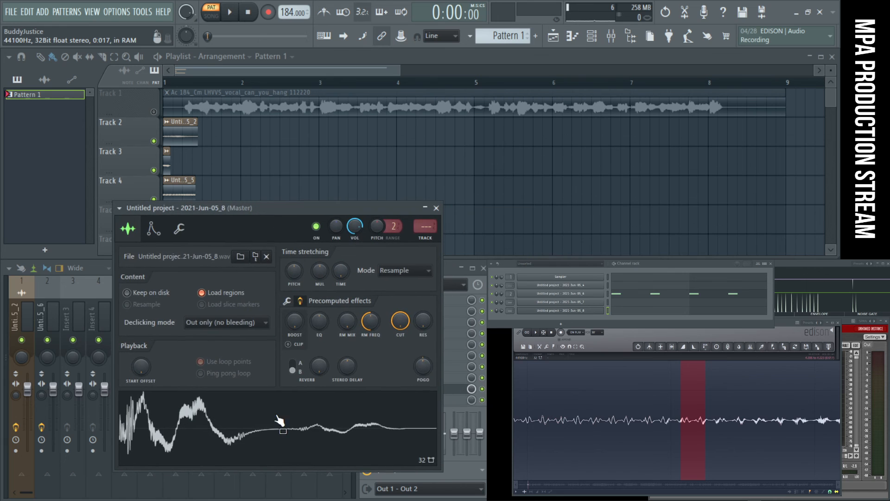
# - Try a negative Pogo amount on the sample with repeated auditions, reset Pogo to its default, and audition again
pyautogui.moveTo(430, 367)
pyautogui.mouseDown()
pyautogui.moveTo(409, 388)
pyautogui.moveTo(421, 348)
pyautogui.moveTo(420, 375)
pyautogui.moveTo(420, 367)
pyautogui.mouseUp()
pyautogui.click(359, 439)
pyautogui.click(361, 440)
pyautogui.click(383, 421)
pyautogui.click(387, 431)
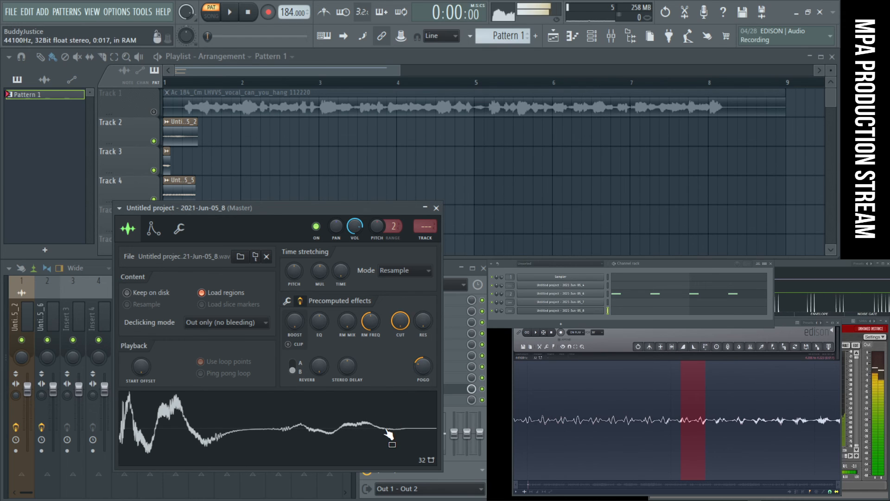
pyautogui.rightClick(421, 368)
pyautogui.click(425, 370)
pyautogui.click(393, 407)
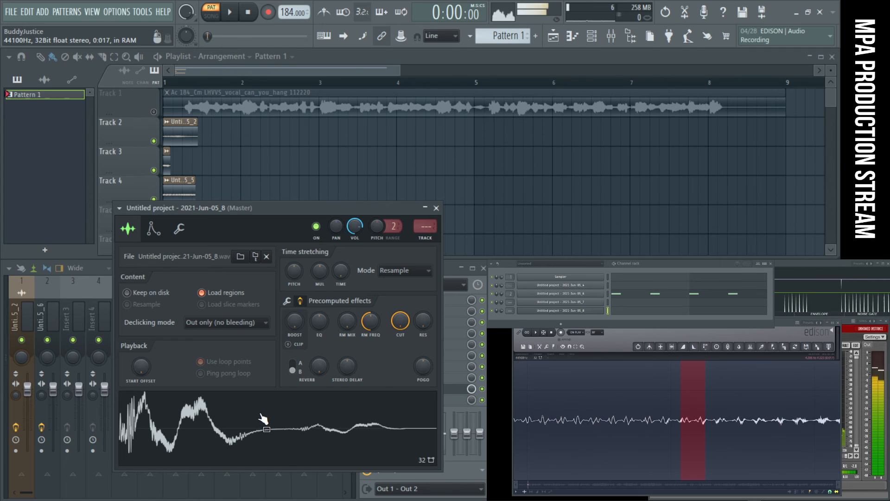
# - Shape the sampler's volume envelope with a short decay and a low sustain level, auditioning it at C5 and F5
pyautogui.click(158, 232)
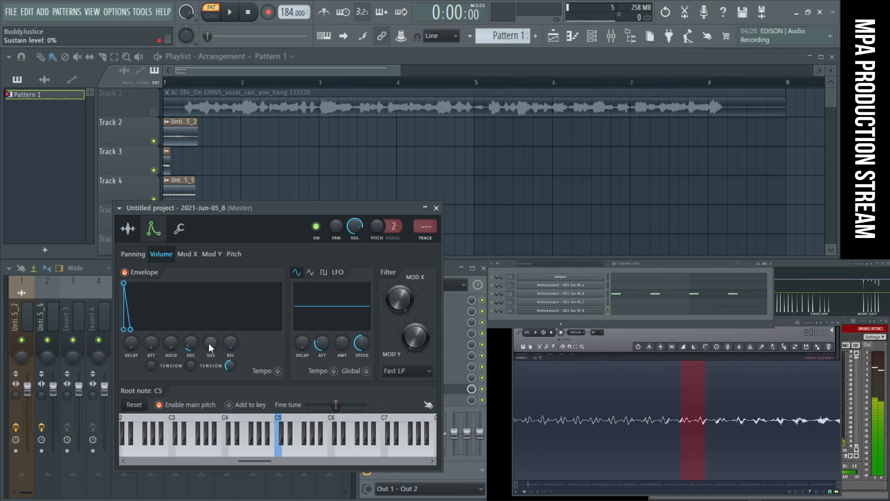
pyautogui.click(280, 453)
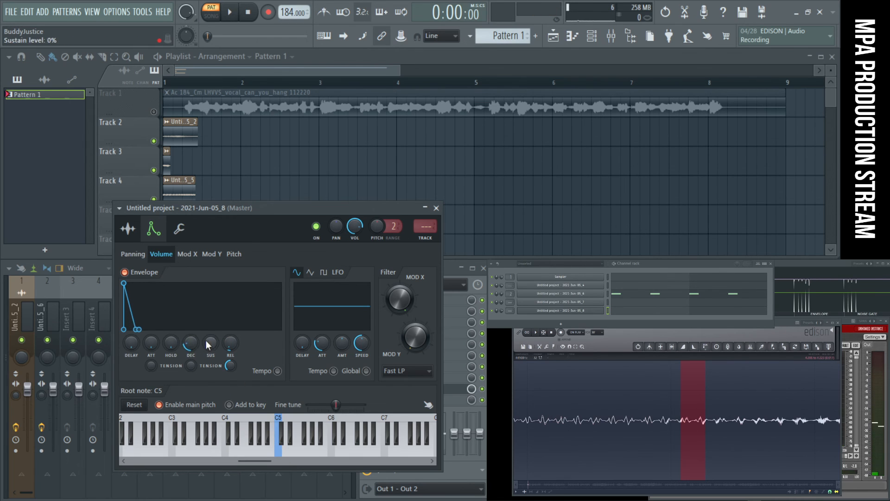
pyautogui.click(282, 455)
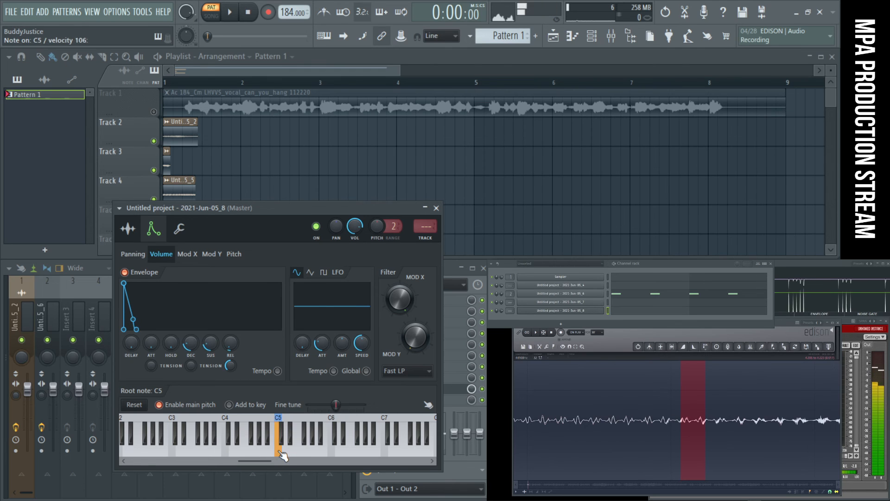
pyautogui.click(307, 461)
pyautogui.click(250, 456)
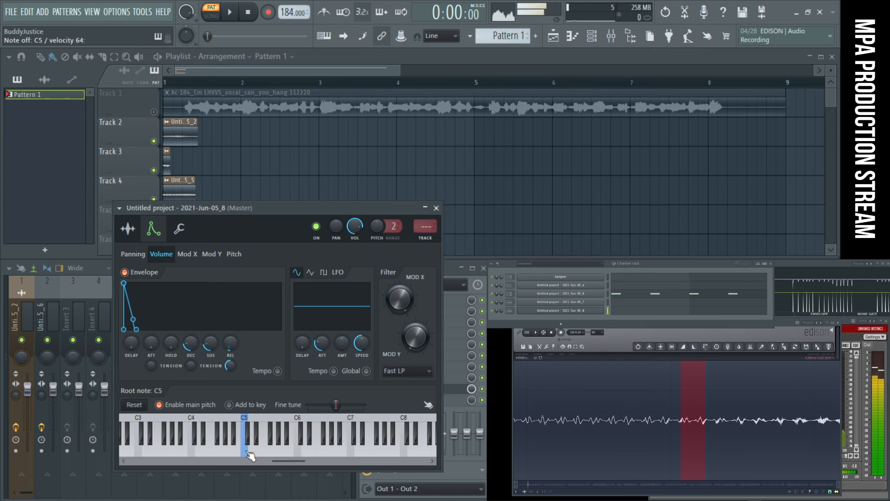
# - Fill two bars of the 2021-Jun-05_8 sampler's piano roll with sixteen back-to-back notes at C6
pyautogui.click(622, 311)
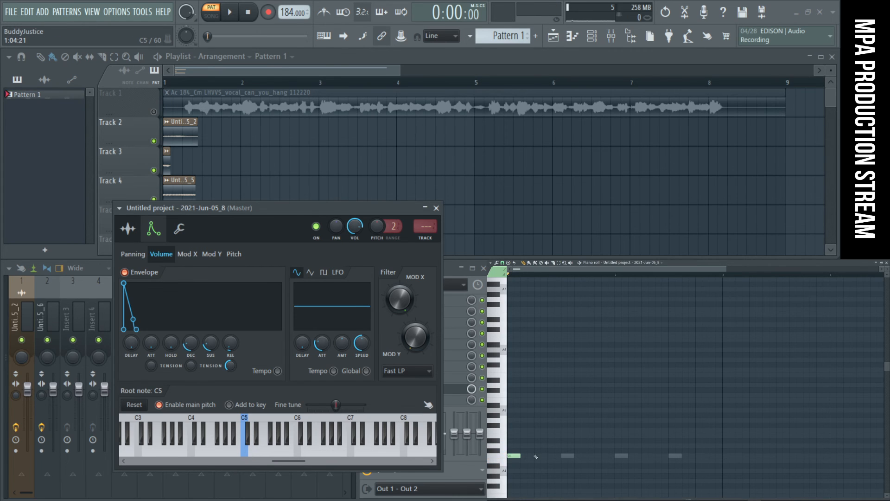
pyautogui.click(595, 456)
pyautogui.click(621, 456)
pyautogui.click(669, 456)
pyautogui.click(697, 456)
pyautogui.moveTo(750, 472); pyautogui.dragTo(494, 392)
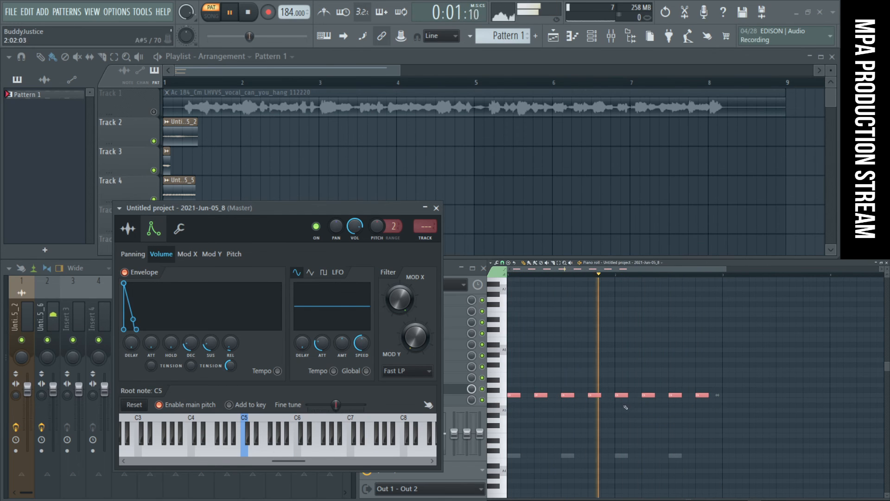
pyautogui.moveTo(730, 418)
pyautogui.mouseDown()
pyautogui.moveTo(502, 383)
pyautogui.moveTo(530, 395)
pyautogui.mouseUp()
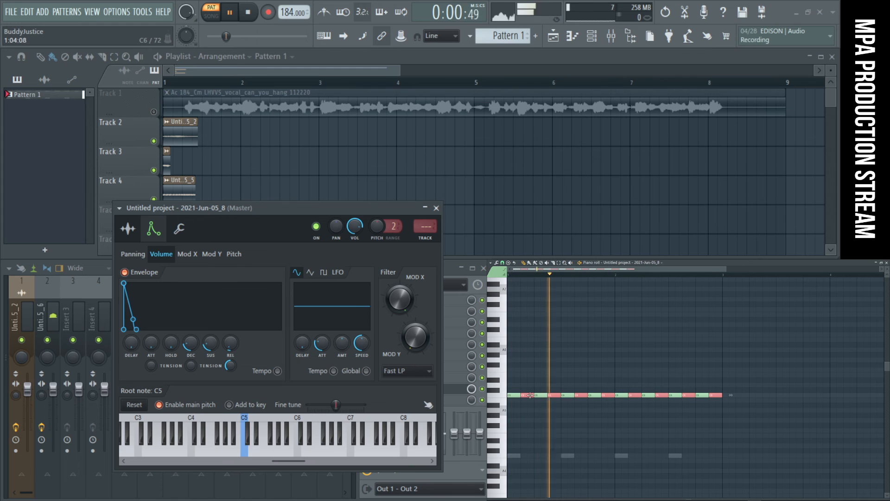
pyautogui.keyDown('ctrl'); pyautogui.click(664, 416); pyautogui.keyUp('ctrl')
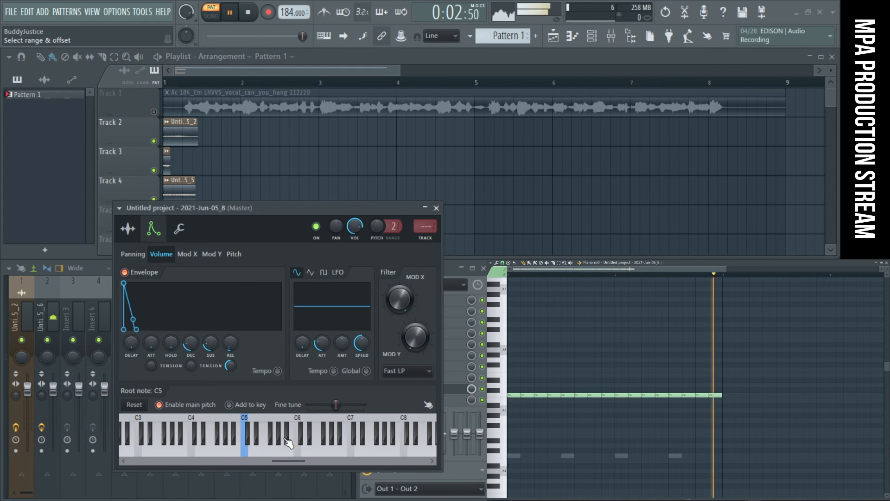
# - Route the 2021-Jun-05_8 sampler to mixer track 3 and load Fruity parametric EQ 2 there
pyautogui.rightClick(425, 227)
pyautogui.click(429, 241)
pyautogui.click(78, 318)
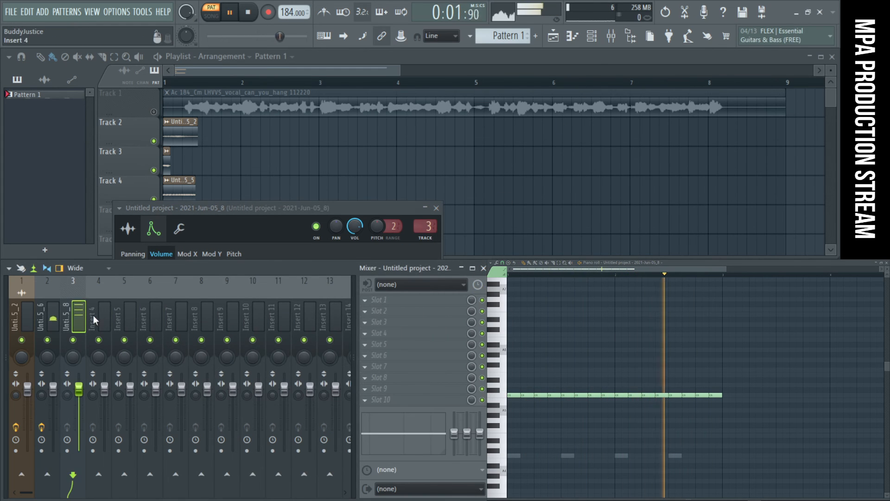
pyautogui.click(385, 377)
pyautogui.click(521, 418)
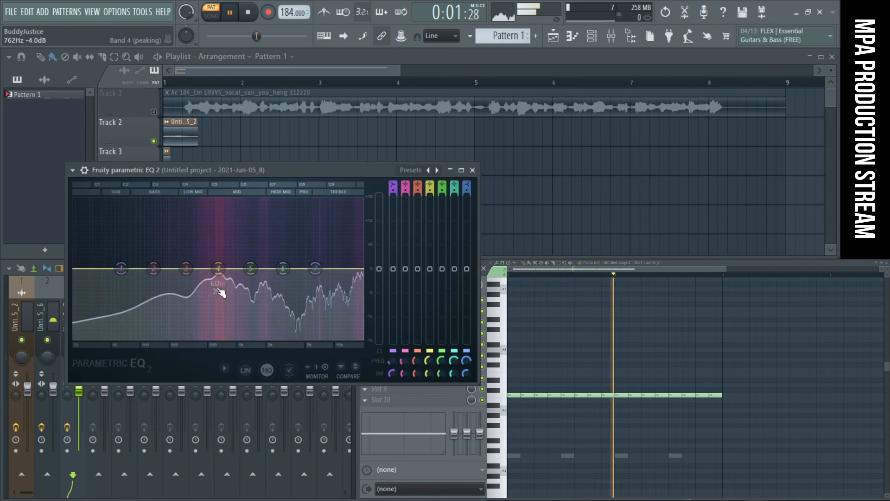
# - Make EQ band 1 a high-pass filter with its cutoff at about 1 kHz
pyautogui.rightClick(121, 268)
pyautogui.moveTo(138, 299)
pyautogui.click(172, 335)
pyautogui.moveTo(121, 268); pyautogui.dragTo(246, 268)
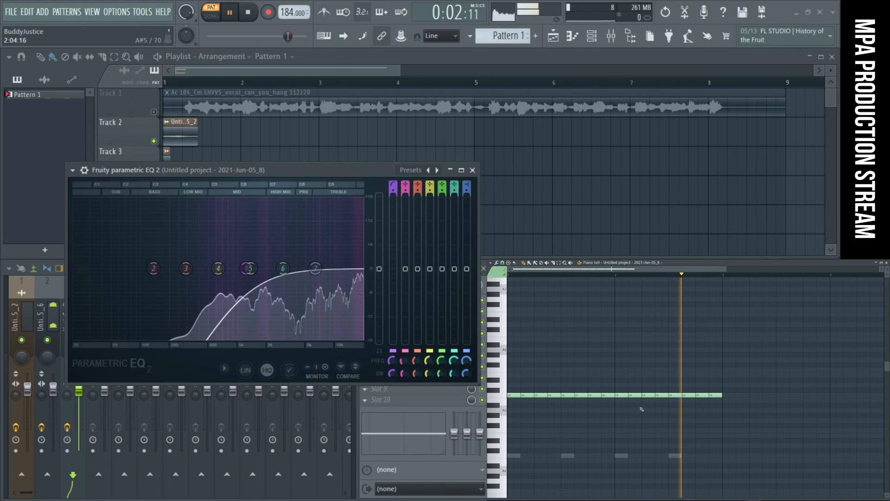
# - Stop playback, slice some of the C6 notes into shorter repeats, and play the pattern again
pyautogui.press('space')
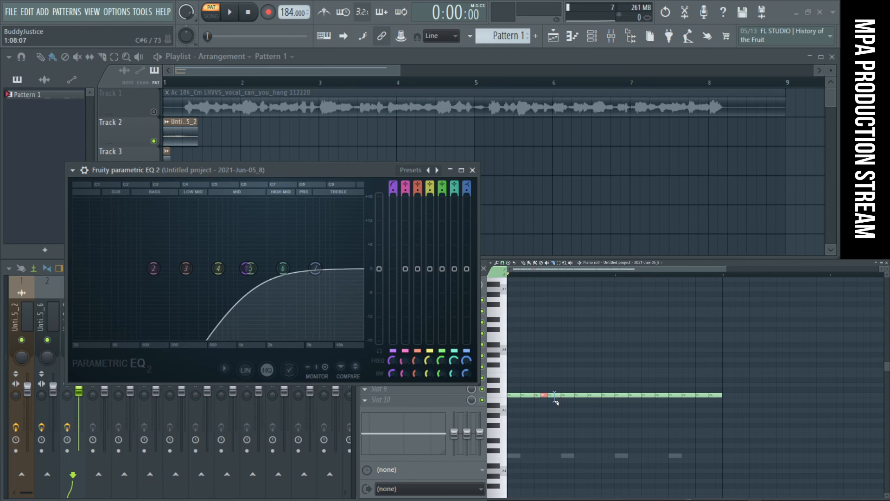
pyautogui.press('space')
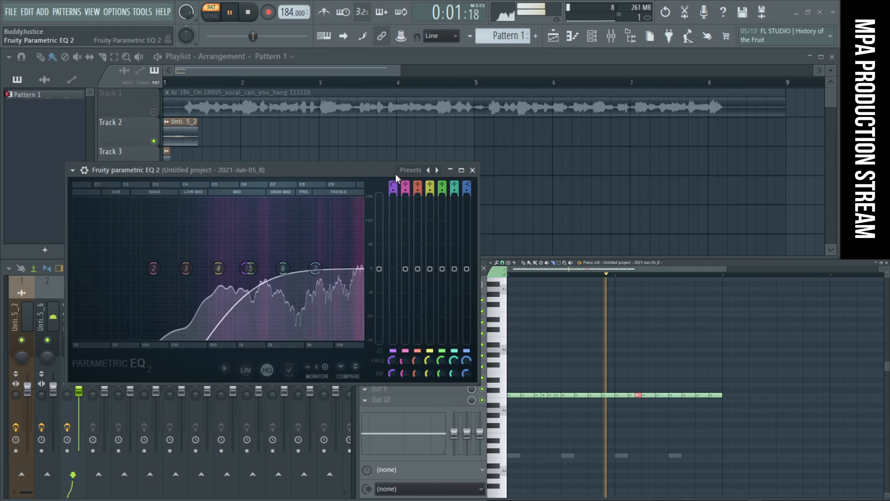
# - Try boosting EQ band 7 at a lower frequency and reset the band
pyautogui.moveTo(396, 176); pyautogui.dragTo(439, 160)
pyautogui.moveTo(358, 252); pyautogui.dragTo(312, 226)
pyautogui.rightClick(312, 227)
pyautogui.click(321, 245)
# - Cut EQ band 4 by 4.7 dB at 1787 Hz and close the equalizer
pyautogui.moveTo(260, 253); pyautogui.dragTo(305, 271)
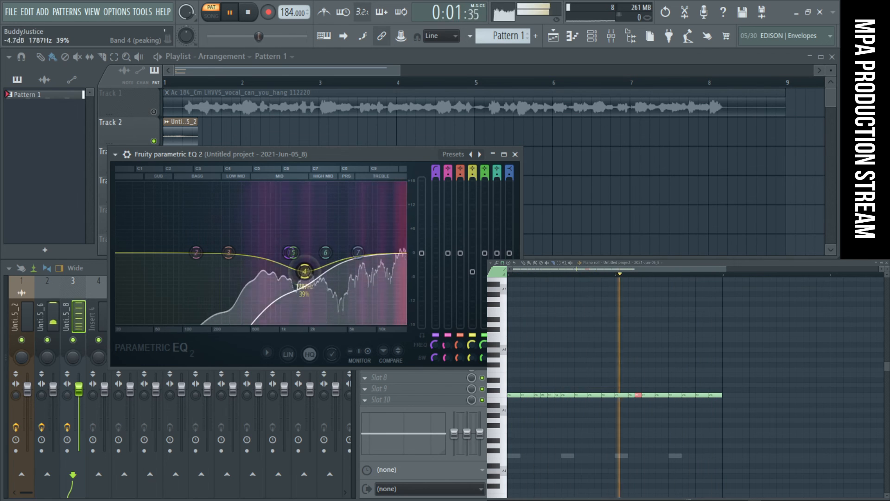
pyautogui.click(515, 154)
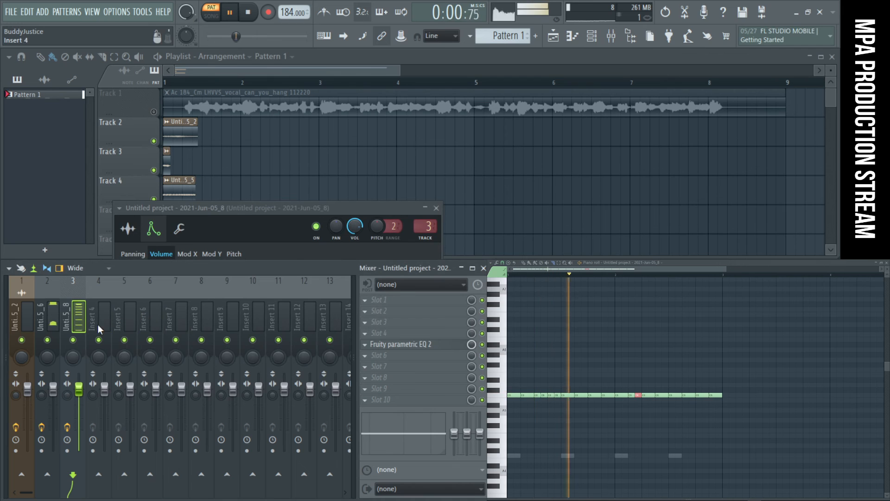
pyautogui.click(47, 318)
pyautogui.click(365, 333)
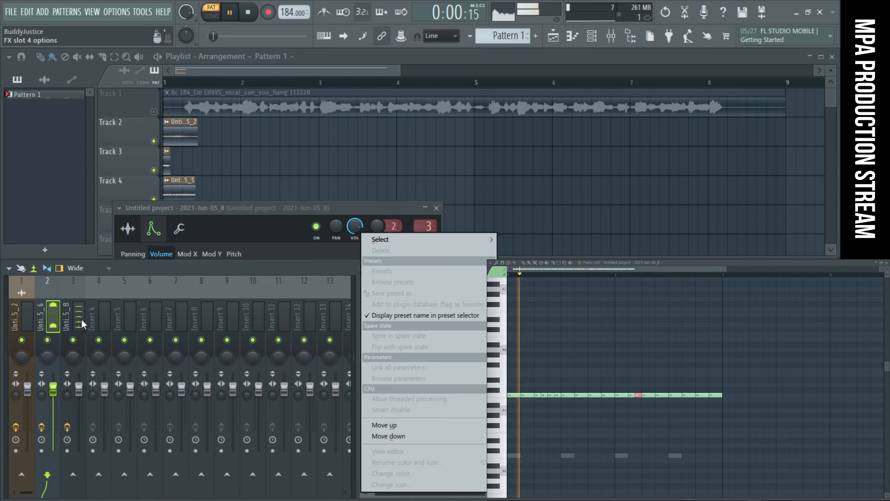
pyautogui.click(81, 320)
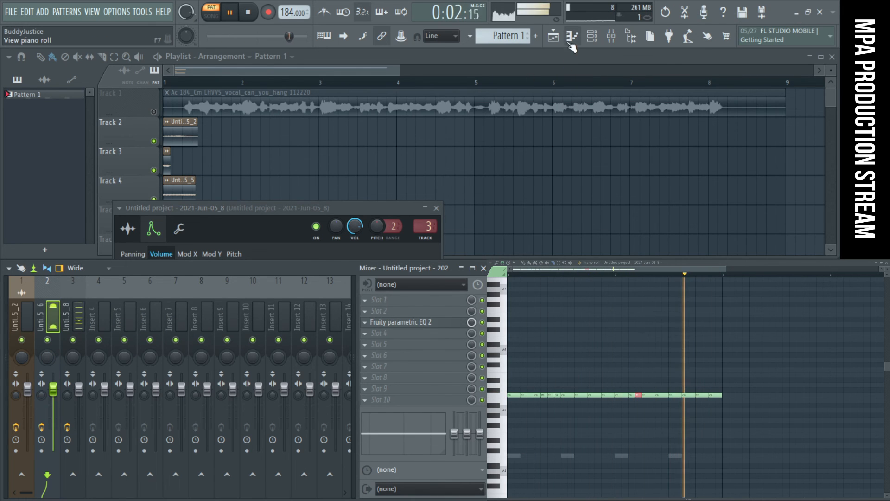
# - Open the 2021-Jun-05_6 sampler from the channel rack and set its volume envelope decay to 46%
pyautogui.click(592, 36)
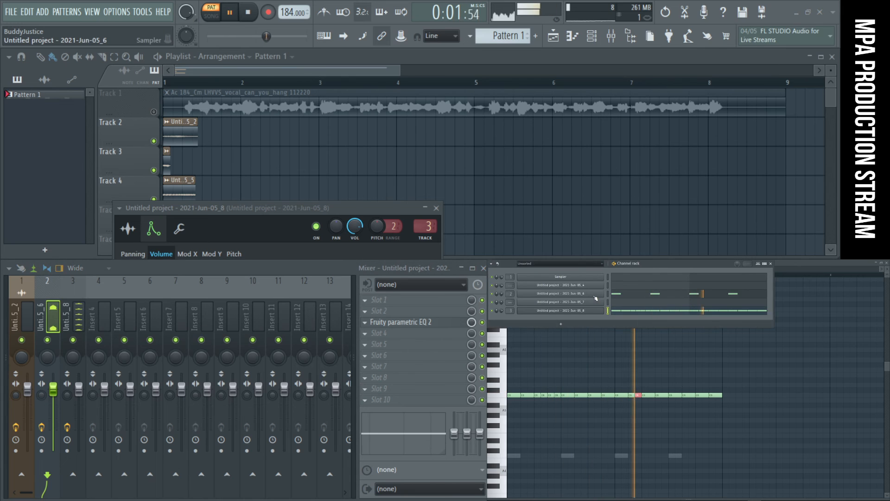
pyautogui.click(596, 297)
pyautogui.moveTo(336, 281); pyautogui.dragTo(336, 269)
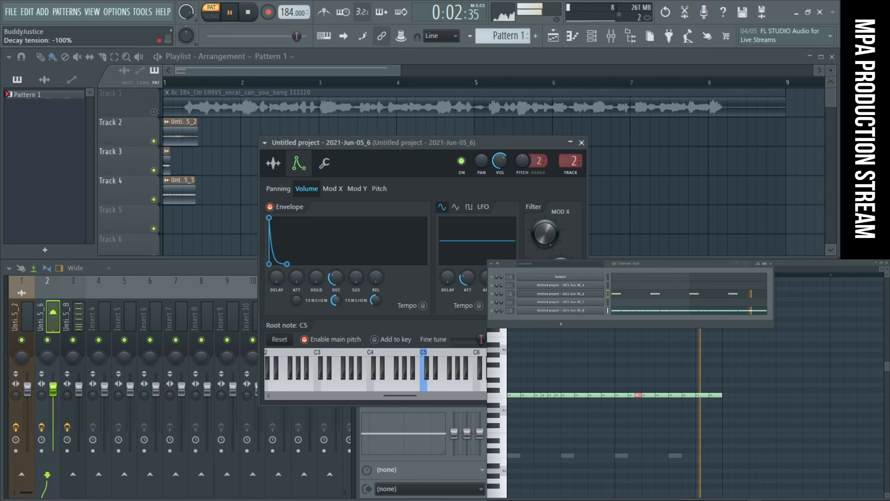
pyautogui.moveTo(332, 280); pyautogui.dragTo(332, 269)
pyautogui.rightClick(332, 281)
pyautogui.click(342, 288)
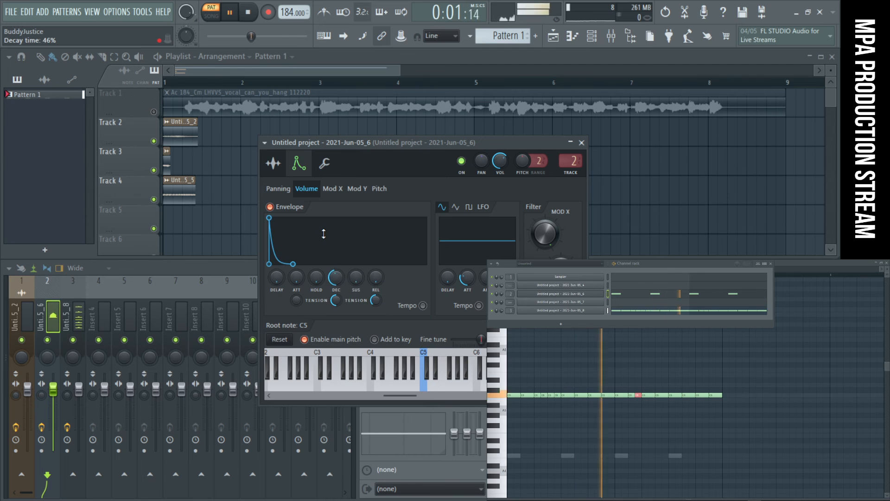
# - Show the 2021-Jun-05_6 sampler's sample settings and set the precomputed quick fade out to 27%
pyautogui.click(274, 163)
pyautogui.moveTo(433, 144); pyautogui.dragTo(314, 139)
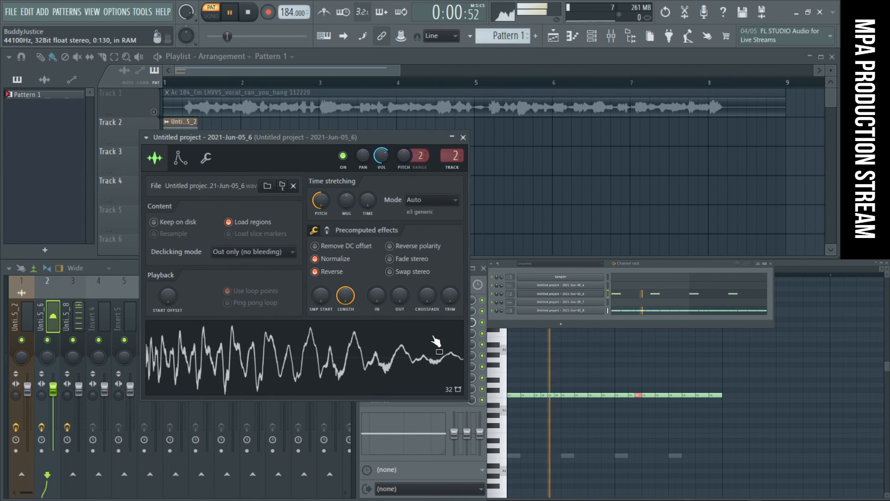
pyautogui.moveTo(400, 297); pyautogui.dragTo(400, 284)
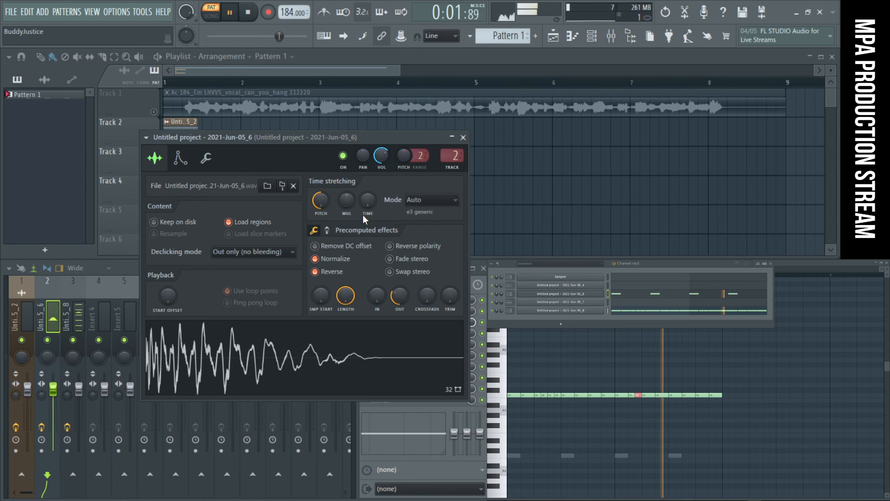
pyautogui.moveTo(393, 304); pyautogui.dragTo(394, 292)
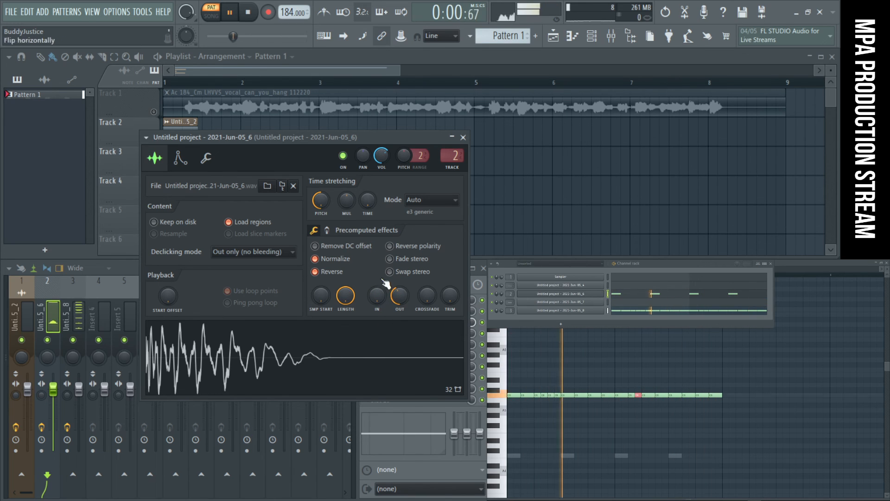
pyautogui.moveTo(399, 296); pyautogui.dragTo(400, 307)
pyautogui.scroll(2, 400, 302)
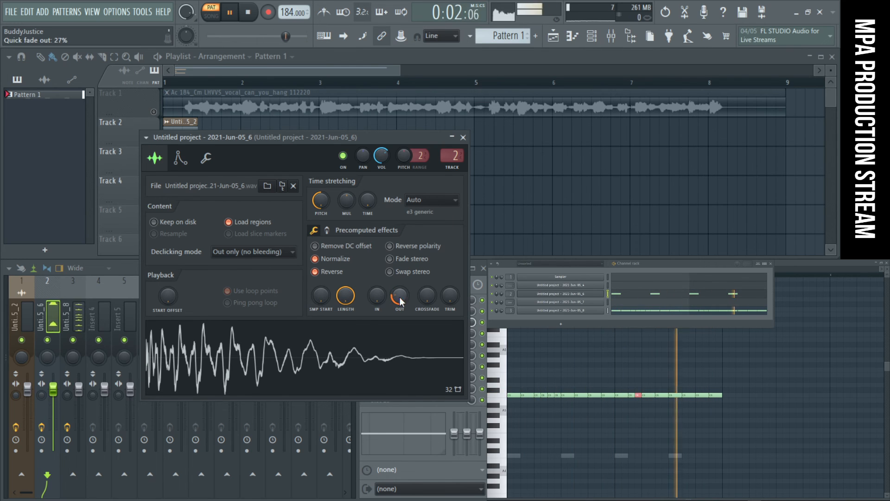
# - Set the sampler's precomputed pogo effect to -67%
pyautogui.click(327, 230)
pyautogui.moveTo(450, 295); pyautogui.dragTo(454, 301)
pyautogui.scroll(-12, 450, 296)
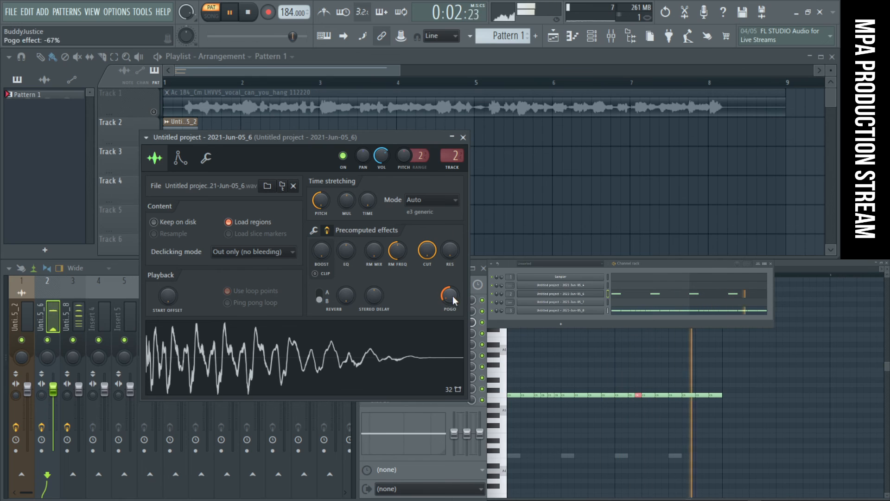
# - Open the piano roll of 2021-Jun-05_6, try extra C5 notes at 1:07, 2:03 and 2:07, and play the pattern
pyautogui.click(643, 295)
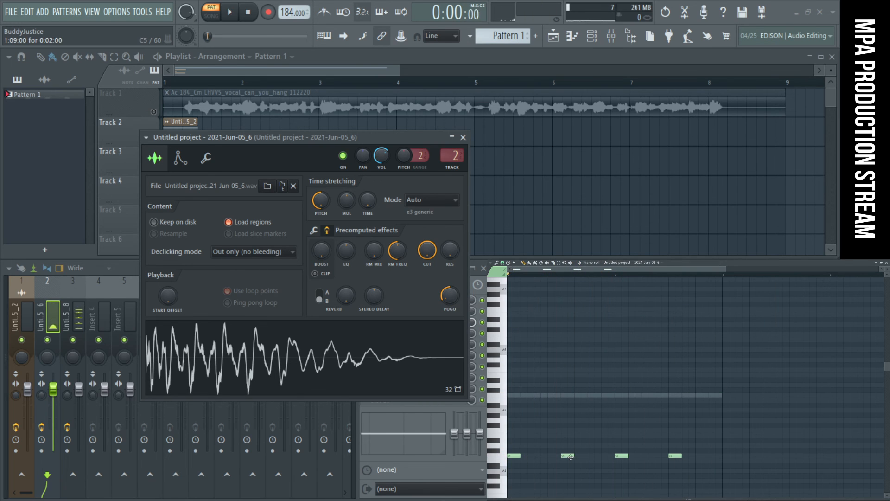
pyautogui.press('space')
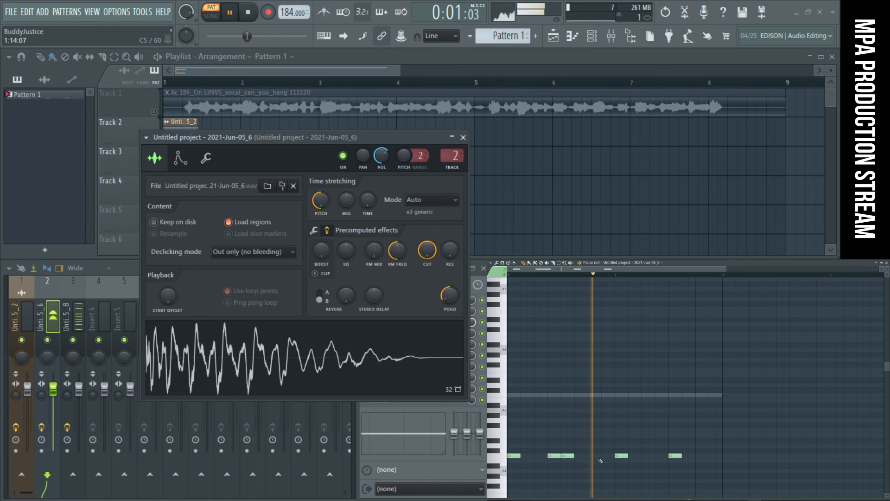
pyautogui.click(649, 457)
pyautogui.click(661, 457)
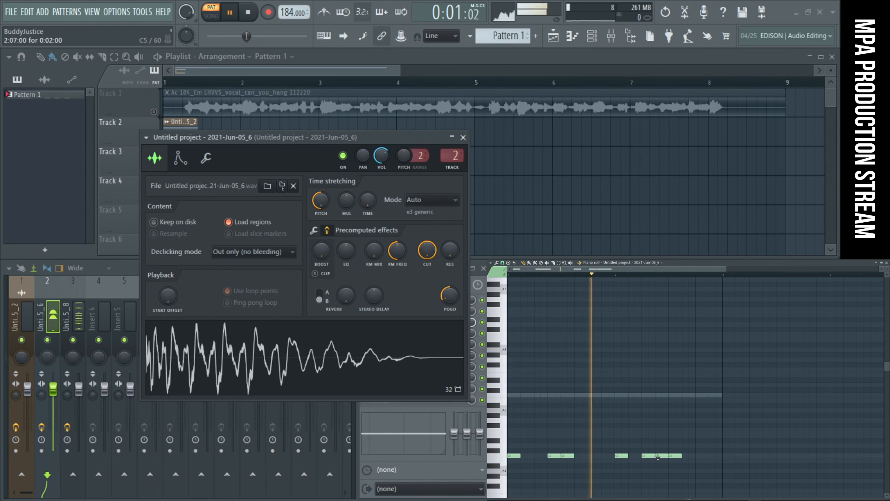
pyautogui.rightClick(661, 456)
pyautogui.rightClick(648, 456)
pyautogui.click(637, 456)
pyautogui.press('space')
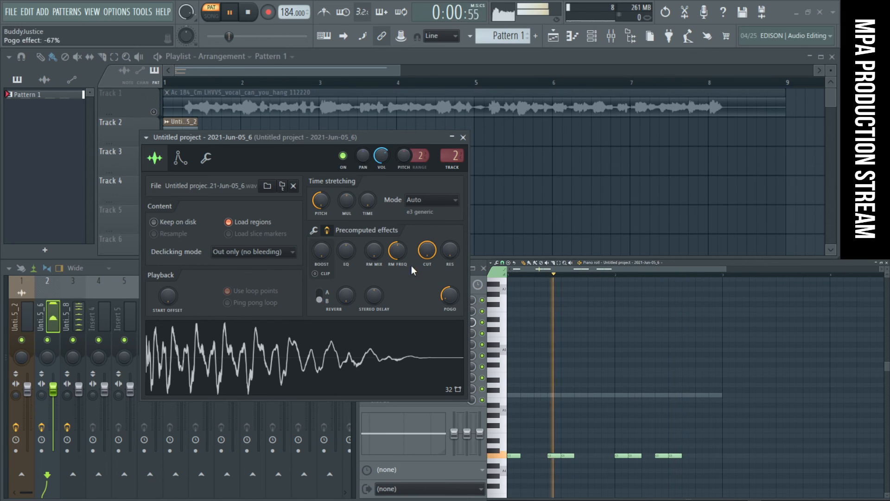
# - Shorten the 2021-Jun-05_6 volume envelope decay time to 21% and close the sampler window
pyautogui.click(188, 160)
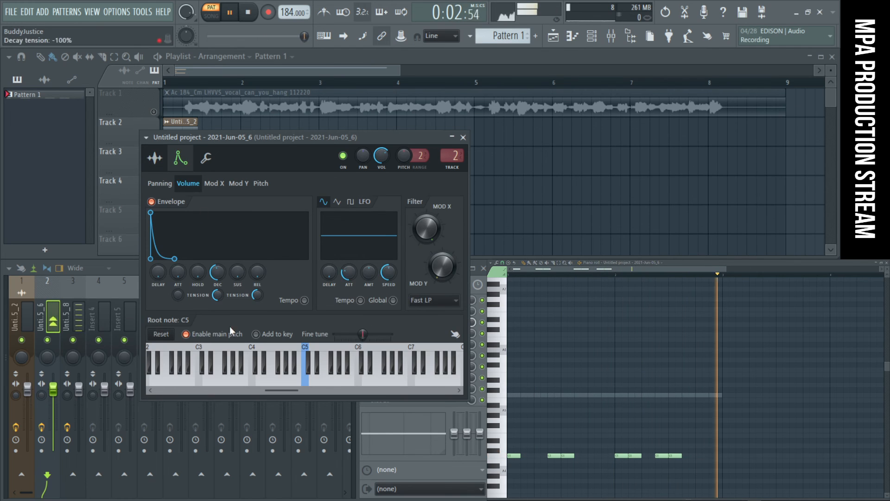
pyautogui.moveTo(219, 283)
pyautogui.mouseDown()
pyautogui.moveTo(219, 293)
pyautogui.moveTo(218, 276)
pyautogui.moveTo(218, 286)
pyautogui.mouseUp()
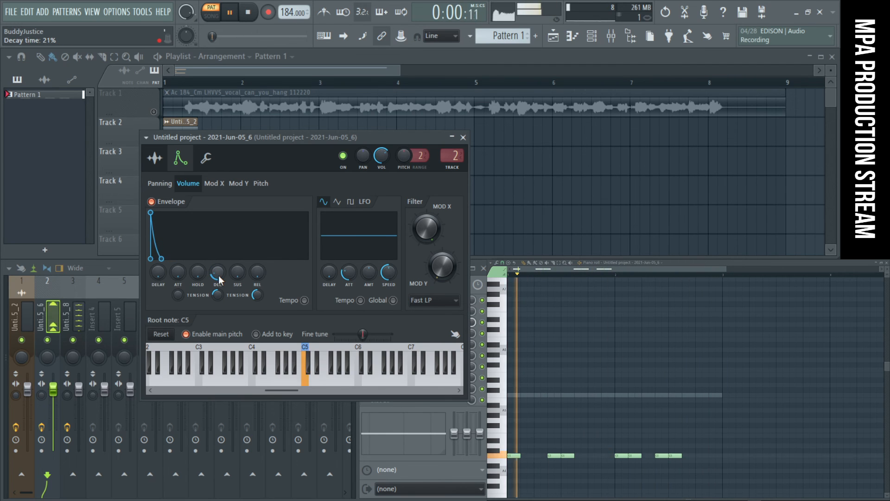
pyautogui.click(463, 137)
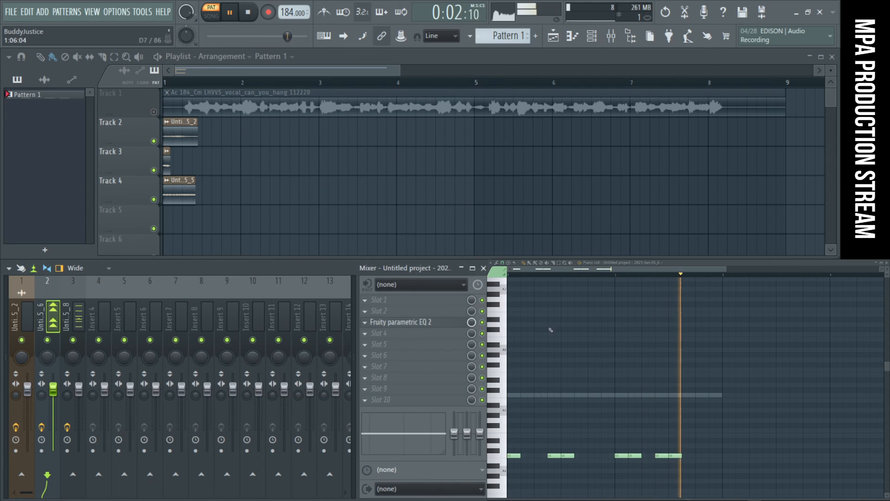
# - Rework the C5 notes to fall on steps 1 and 11 of bar 1, and duplicate that bar into bar 2
pyautogui.press('space')
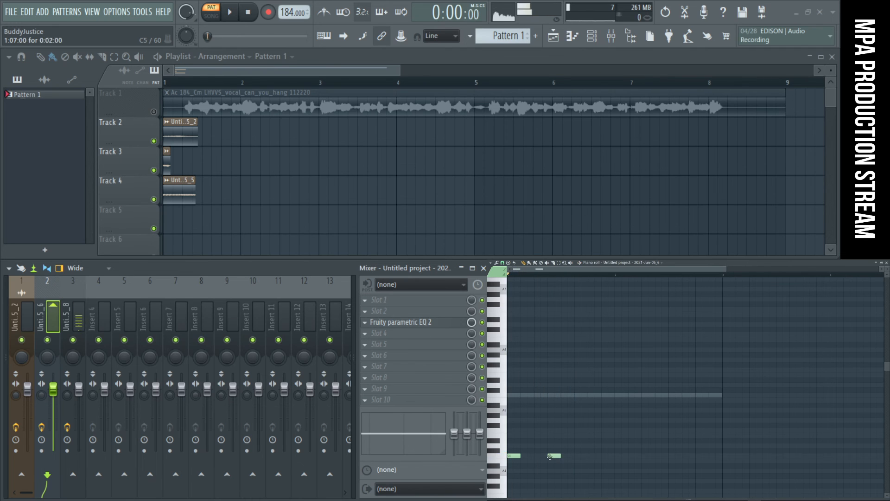
pyautogui.click(578, 456)
pyautogui.press('space')
pyautogui.moveTo(612, 461); pyautogui.dragTo(512, 455)
pyautogui.moveTo(626, 458); pyautogui.dragTo(619, 458)
pyautogui.keyDown('ctrl'); pyautogui.click(651, 477); pyautogui.keyUp('ctrl')
pyautogui.moveTo(687, 456); pyautogui.dragTo(692, 457)
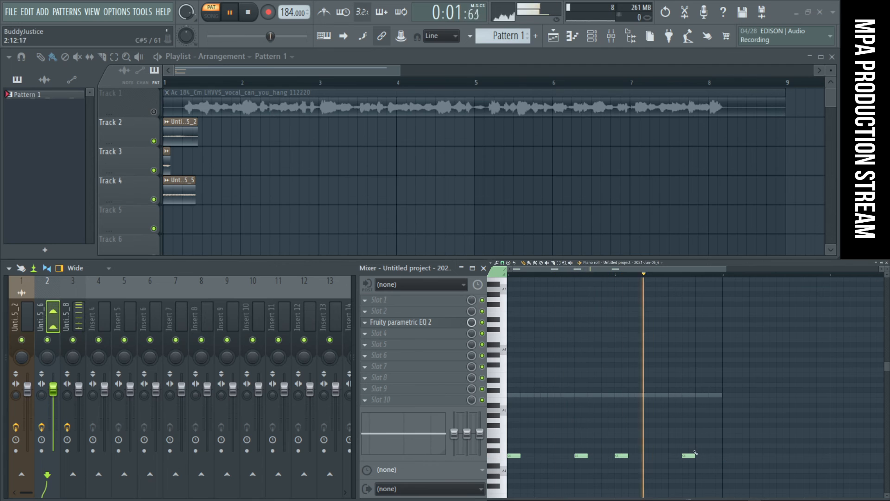
# - Try C5 notes at 2:07 and between 2:13 and 2:15, keeping only an added note at 2:15
pyautogui.click(662, 455)
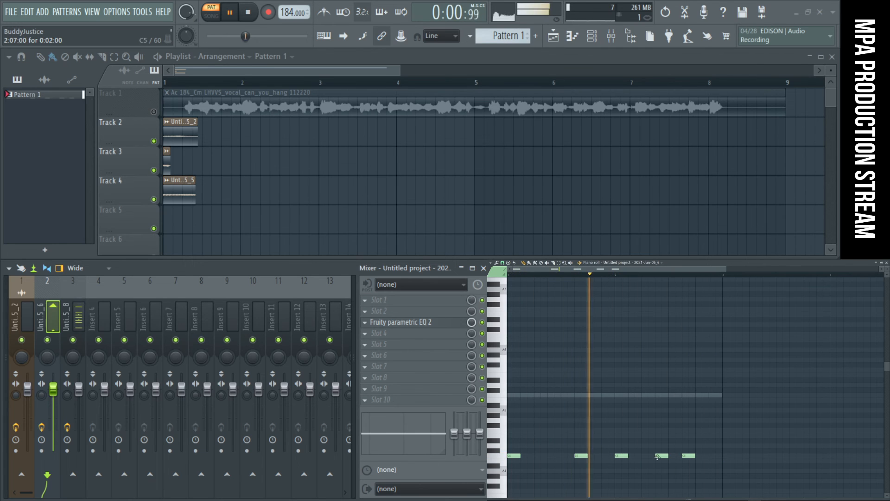
pyautogui.rightClick(663, 456)
pyautogui.click(710, 456)
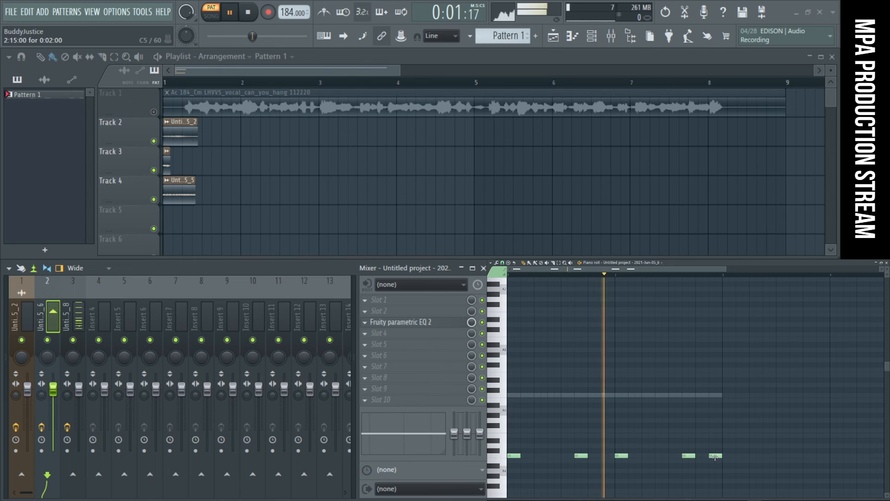
pyautogui.click(706, 456)
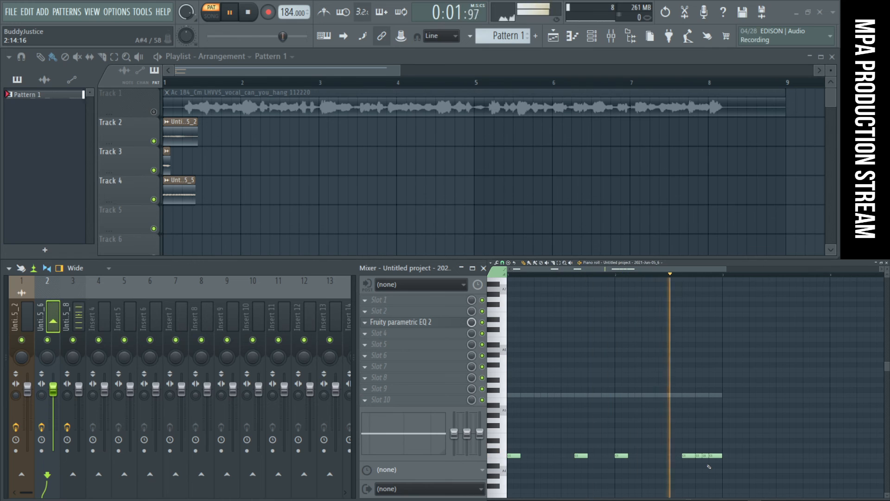
pyautogui.moveTo(701, 456); pyautogui.dragTo(707, 457)
pyautogui.rightClick(705, 458)
pyautogui.click(712, 458)
# - Duplicate the first two bars of both the C5 notes and the C6 notes into bars 3 and 4
pyautogui.scroll(-1, 710, 456)
pyautogui.moveTo(690, 468); pyautogui.dragTo(654, 458)
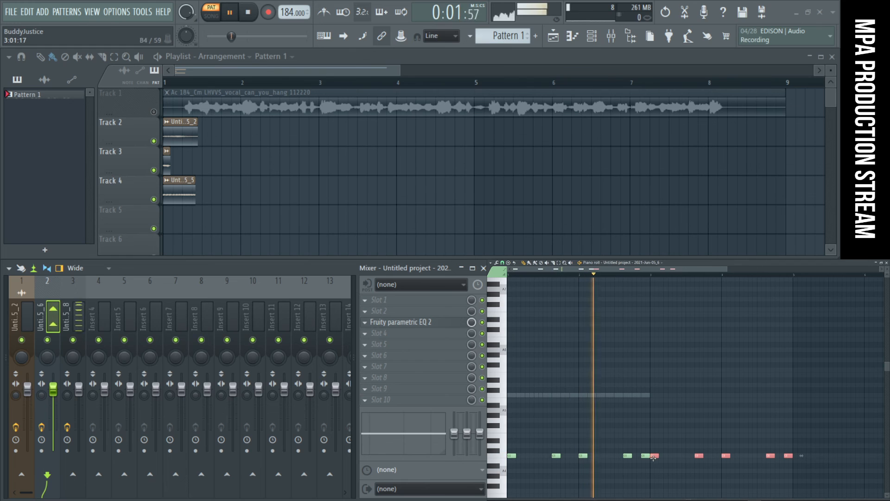
pyautogui.rightClick(648, 396)
pyautogui.rightClick(647, 396)
pyautogui.moveTo(674, 407)
pyautogui.mouseDown()
pyautogui.moveTo(513, 379)
pyautogui.moveTo(674, 394)
pyautogui.moveTo(662, 395)
pyautogui.mouseUp()
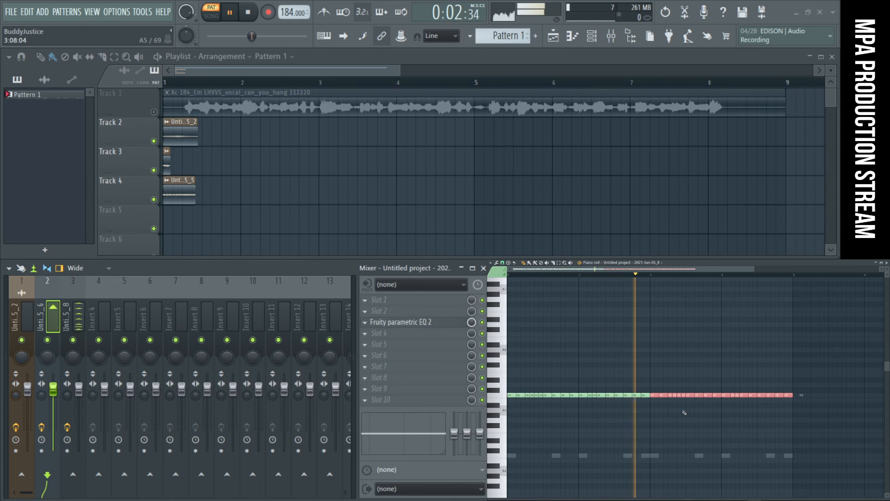
pyautogui.keyDown('ctrl'); pyautogui.click(718, 437); pyautogui.keyUp('ctrl')
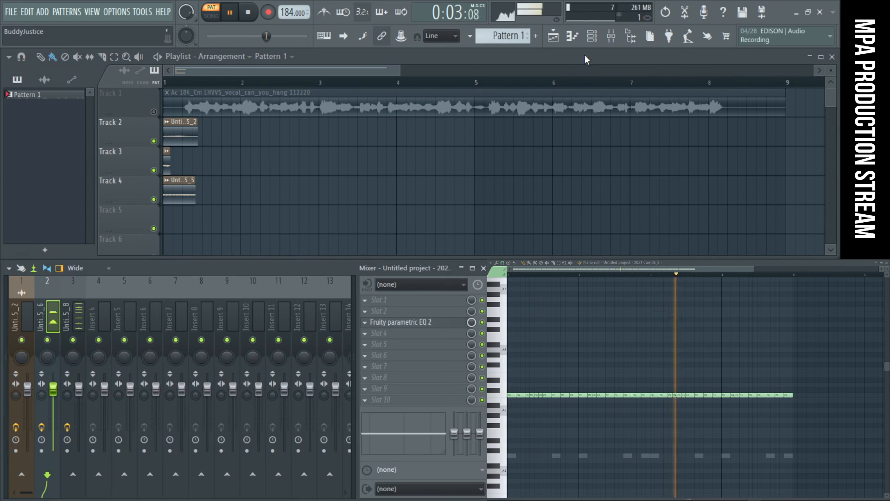
# - In the mixer's Fruity parametric EQ 2, raise band 1's frequency, boost band 2 in the low mids, and close the equalizer
pyautogui.click(388, 324)
pyautogui.moveTo(93, 208); pyautogui.dragTo(124, 174)
pyautogui.moveTo(52, 208); pyautogui.dragTo(74, 207)
pyautogui.moveTo(124, 176); pyautogui.dragTo(126, 176)
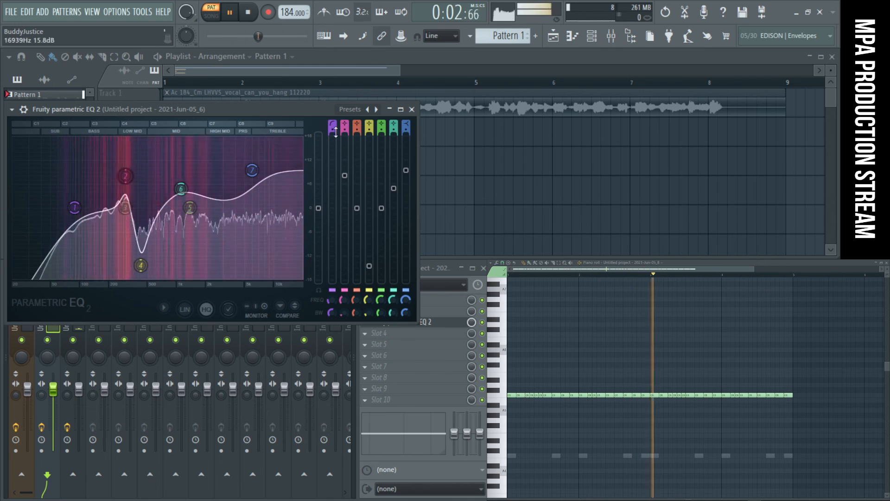
pyautogui.click(412, 109)
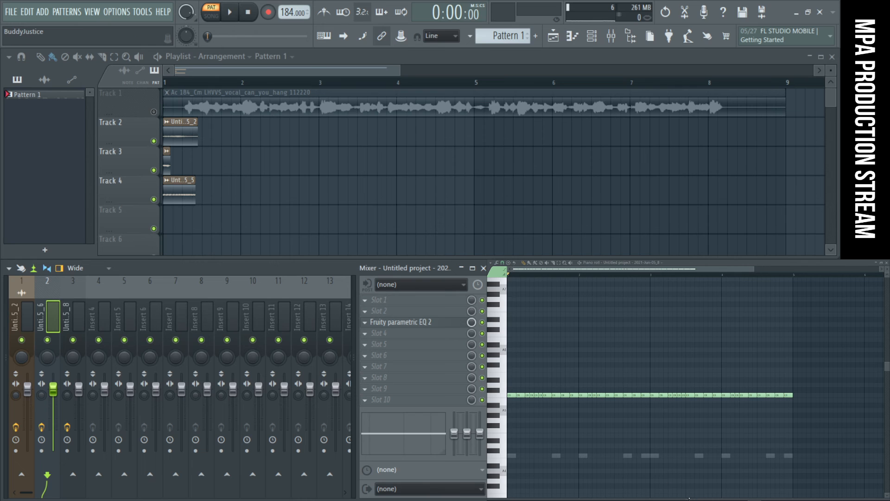
# - Select the 2021-Jun-05_2 clip on Track 2, play Pattern 1 and close the piano roll
pyautogui.moveTo(690, 497)
pyautogui.mouseDown()
pyautogui.moveTo(691, 424)
pyautogui.moveTo(693, 498)
pyautogui.mouseUp()
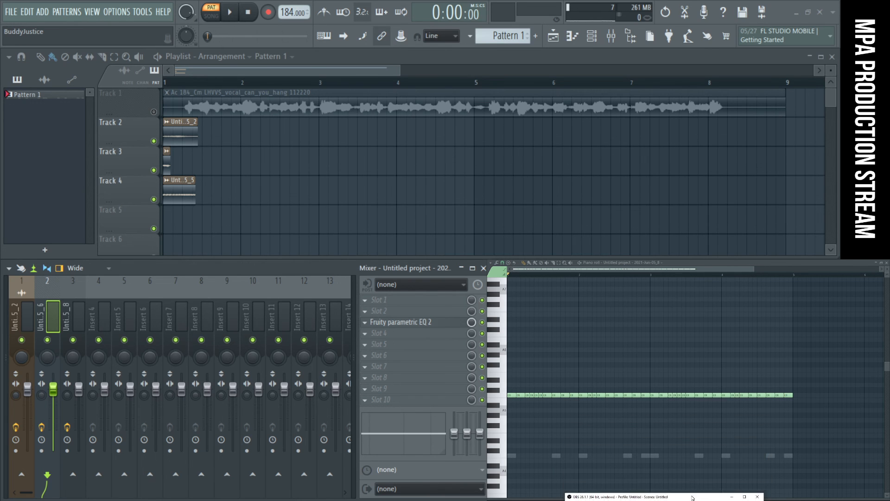
pyautogui.click(169, 132)
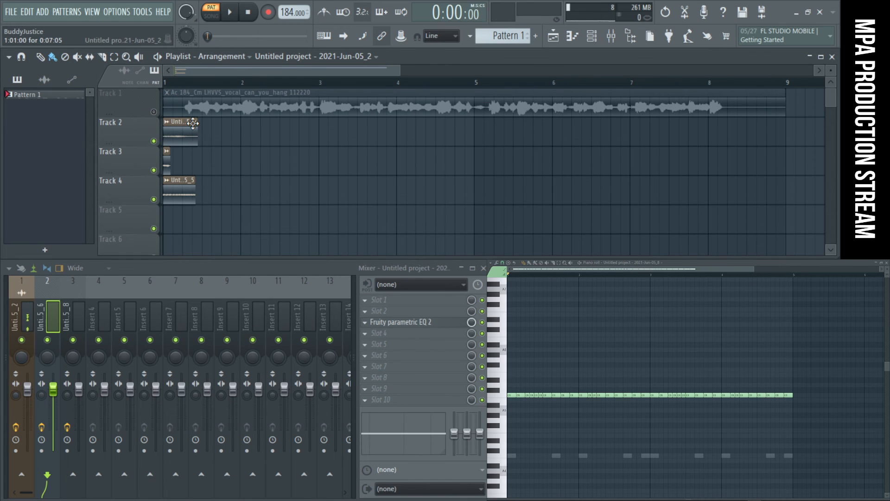
pyautogui.press('space')
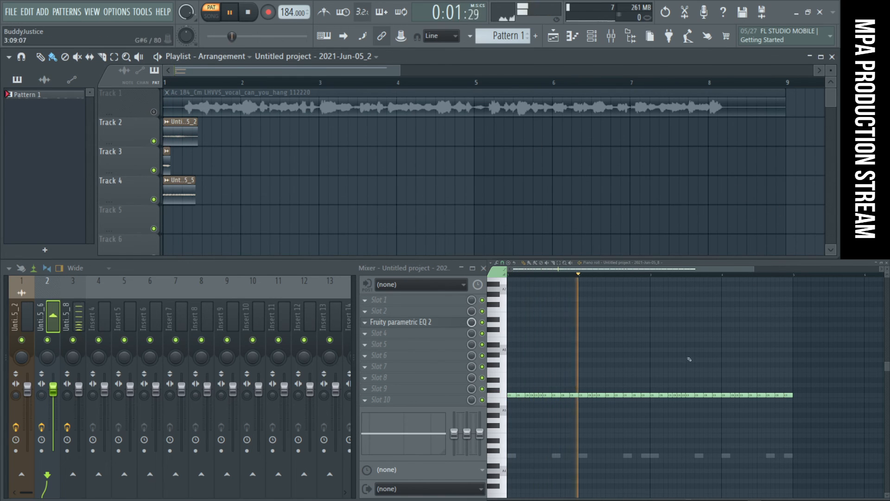
pyautogui.click(887, 263)
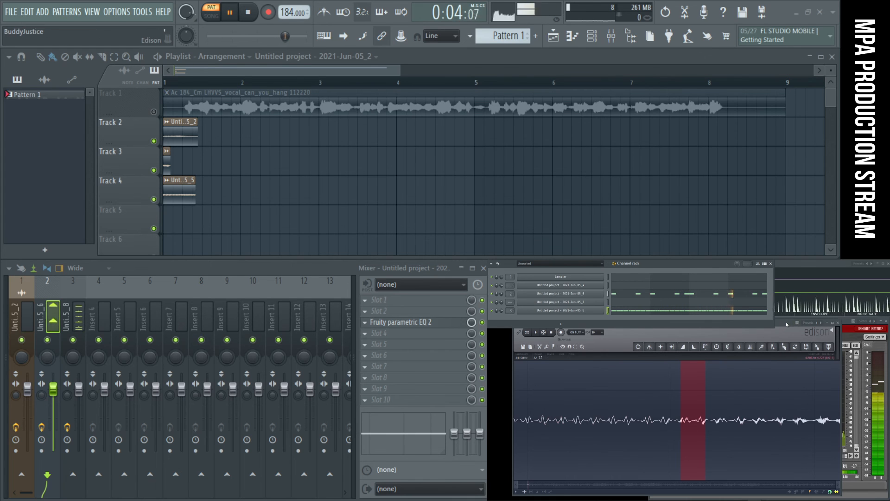
# - Bring Edison forward, stop the pattern, and audition a short loud section of the vocal waveform
pyautogui.moveTo(786, 322); pyautogui.dragTo(789, 330)
pyautogui.scroll(-10, 652, 419)
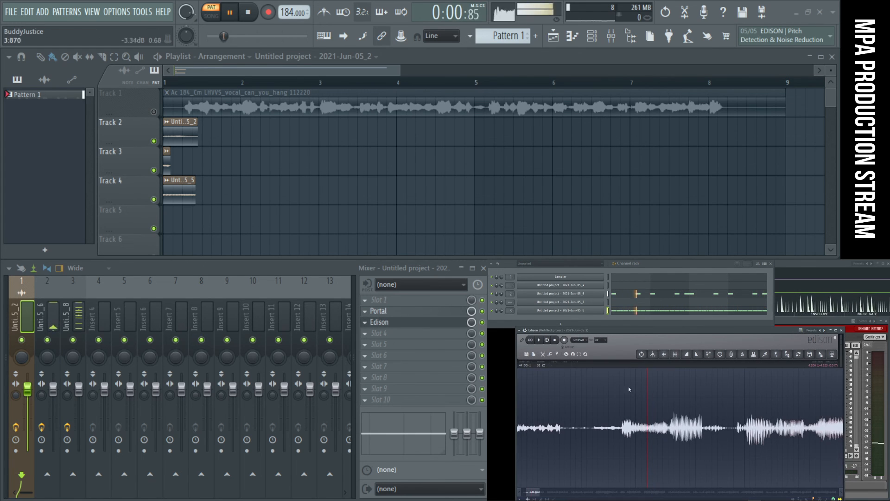
pyautogui.press('space')
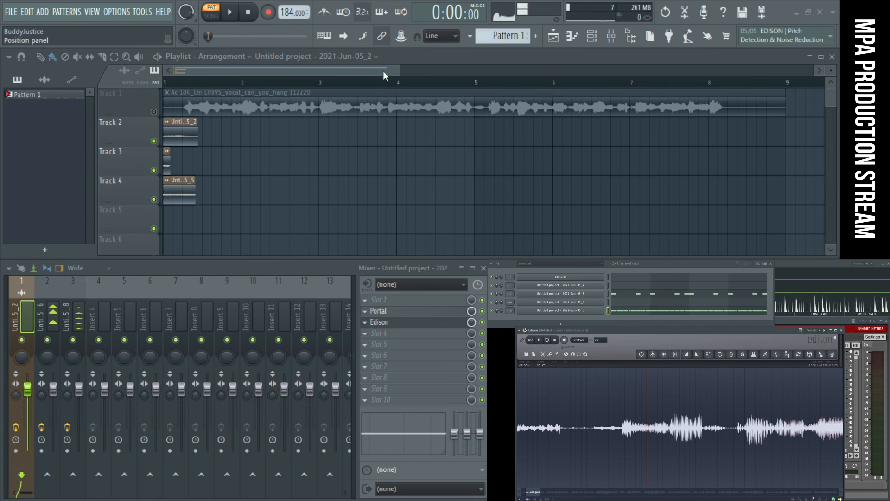
pyautogui.moveTo(677, 423); pyautogui.dragTo(703, 426)
pyautogui.press('space')
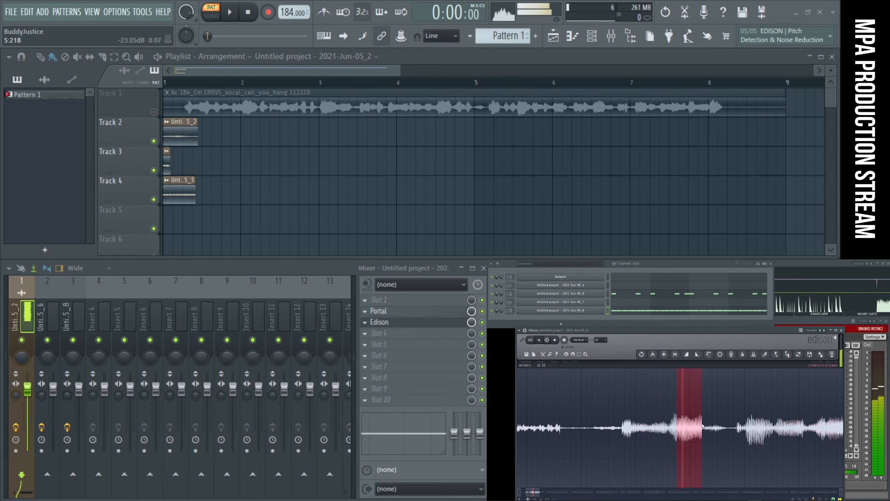
# - Select and loop a short vocal slice in Edison from 7:666 to 7:796, checking its edges closely
pyautogui.moveTo(765, 434); pyautogui.dragTo(766, 433)
pyautogui.scroll(-4, 719, 424)
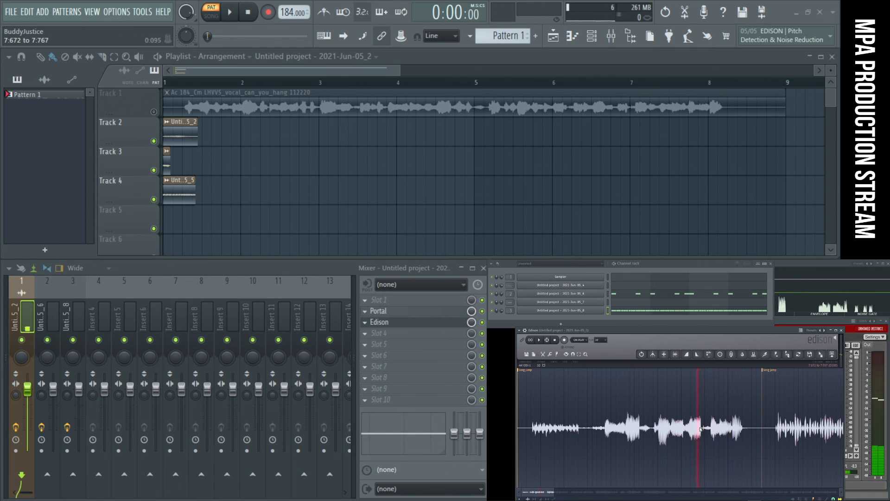
pyautogui.scroll(3, 702, 428)
pyautogui.moveTo(704, 429); pyautogui.dragTo(699, 430)
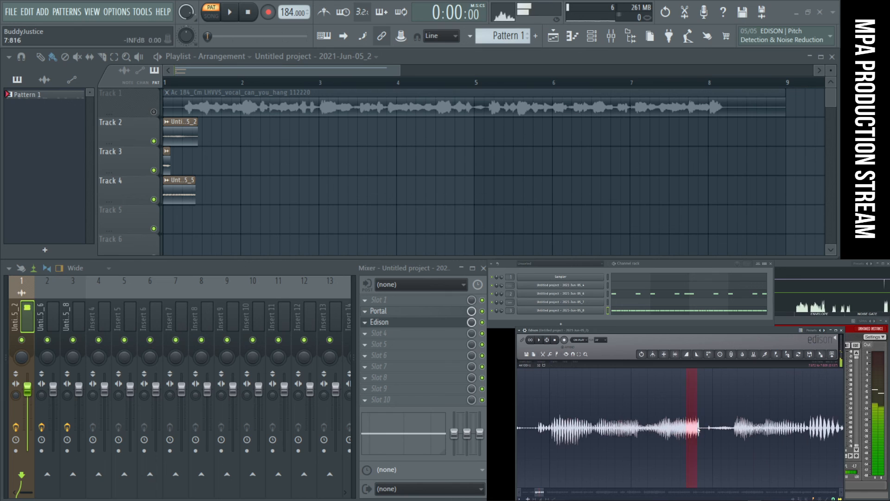
pyautogui.scroll(2, 698, 430)
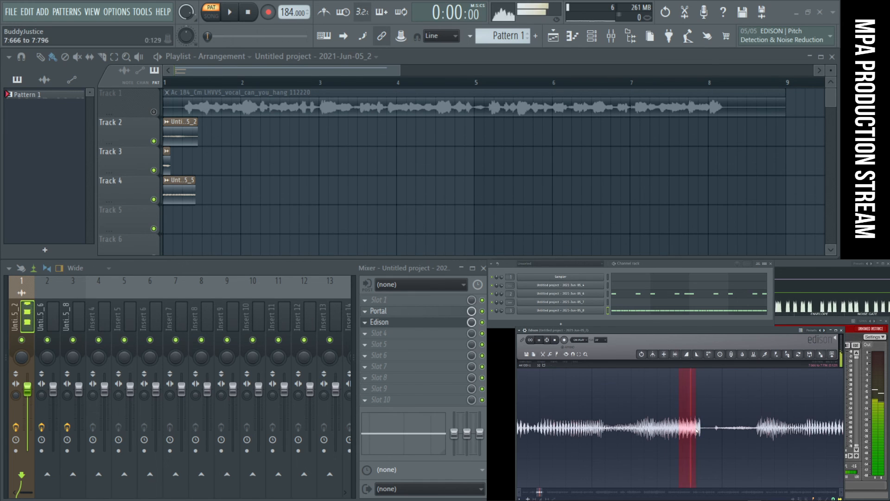
pyautogui.scroll(3, 697, 430)
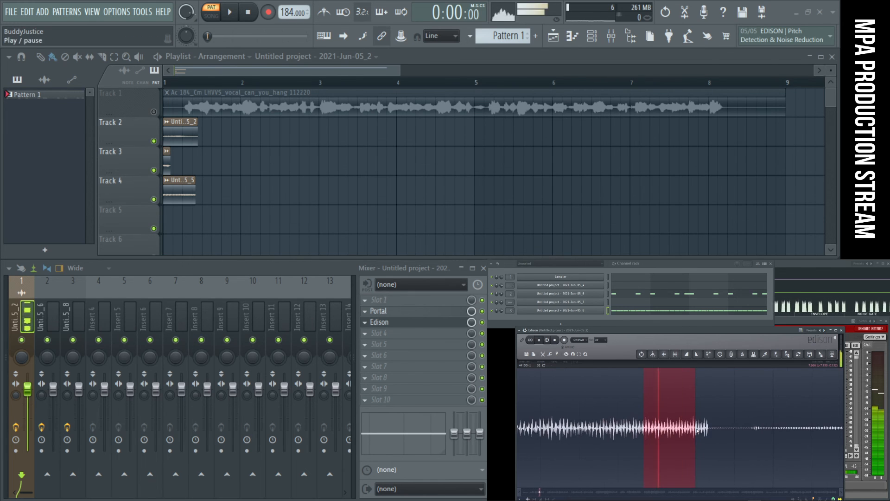
pyautogui.scroll(3, 695, 431)
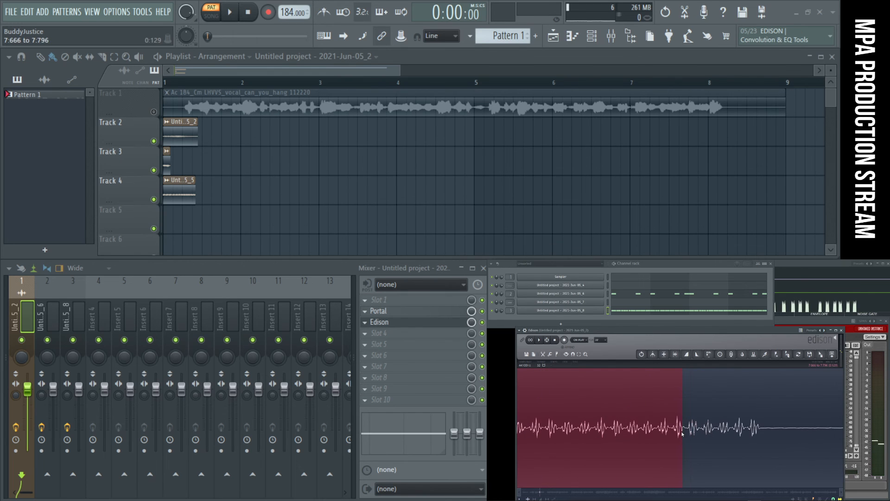
pyautogui.scroll(3, 684, 431)
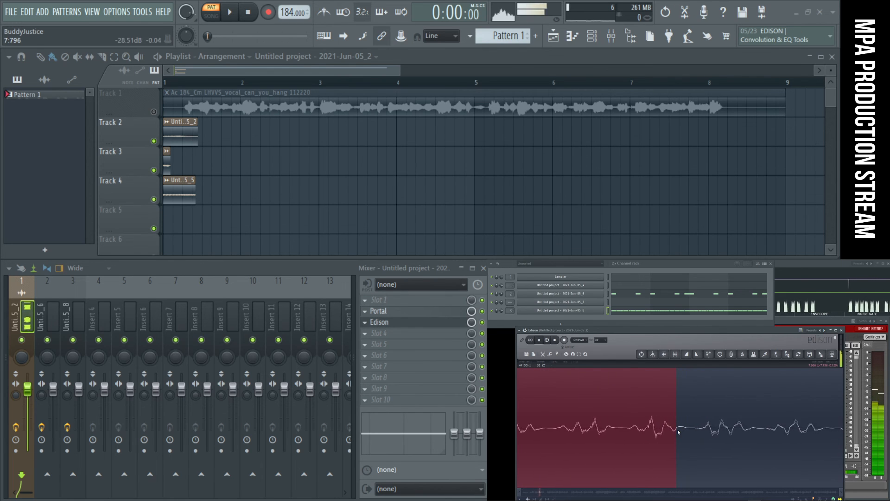
pyautogui.scroll(-6, 664, 431)
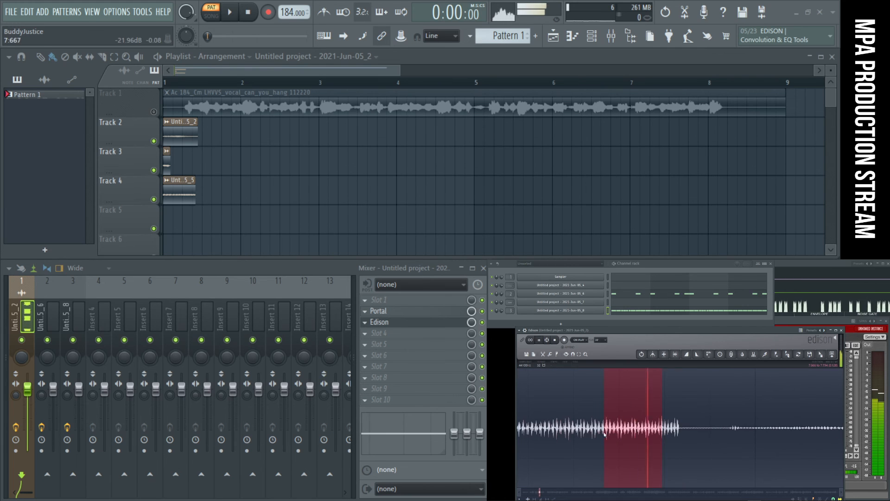
# - Recheck the looped vocal slice in Edison and load it into the channel rack as a new sampler channel
pyautogui.scroll(4, 605, 433)
pyautogui.scroll(-4, 616, 433)
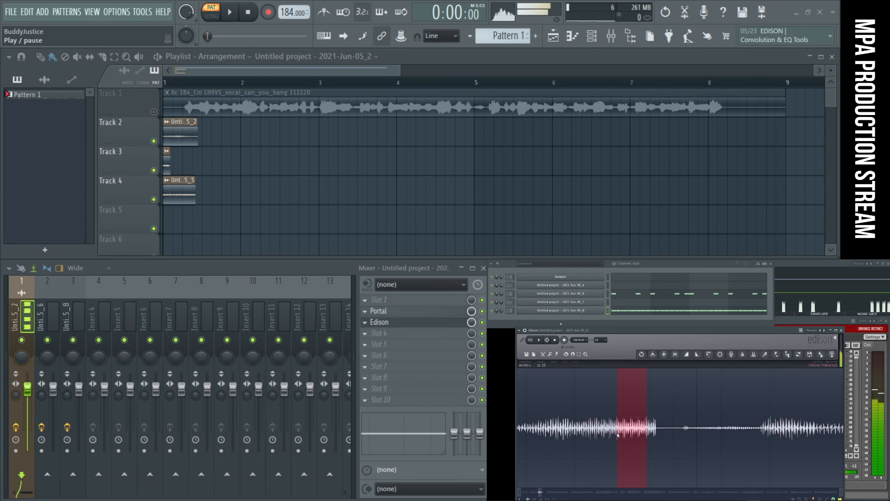
pyautogui.moveTo(790, 333); pyautogui.dragTo(793, 354)
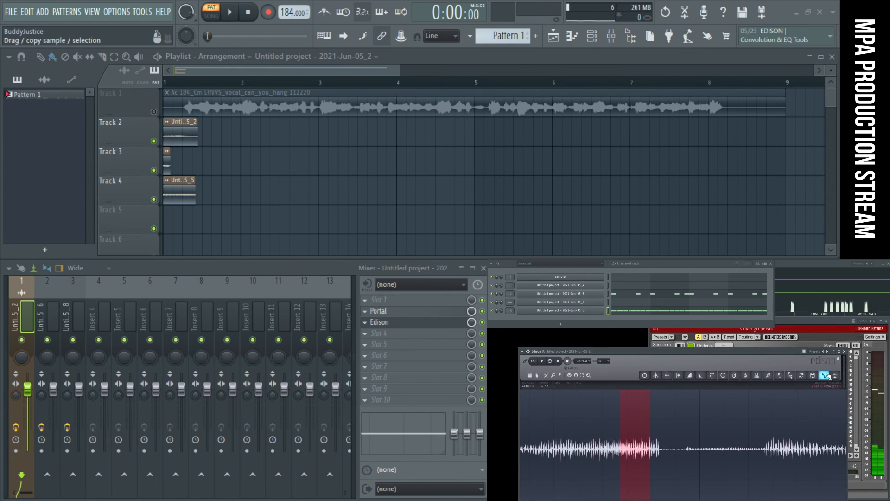
pyautogui.moveTo(826, 380); pyautogui.dragTo(559, 319)
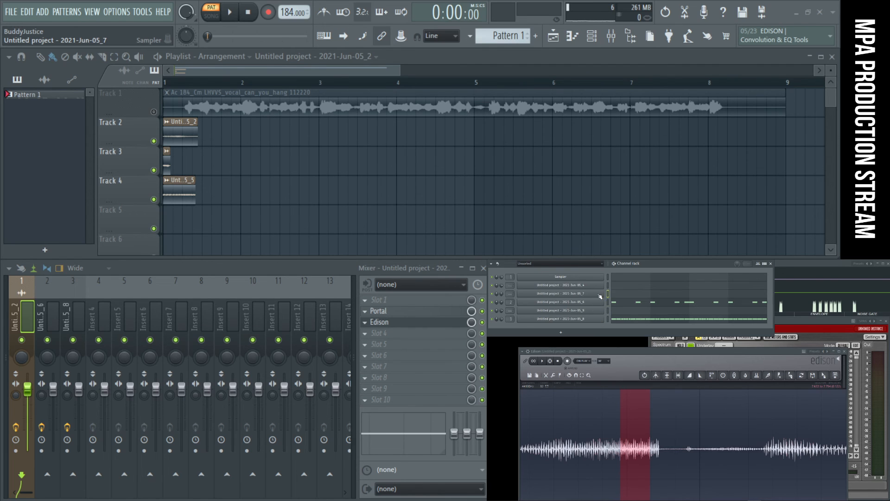
# - Normalize the new sampler channel's sample, add a fade-out across its length, and audition it
pyautogui.click(604, 311)
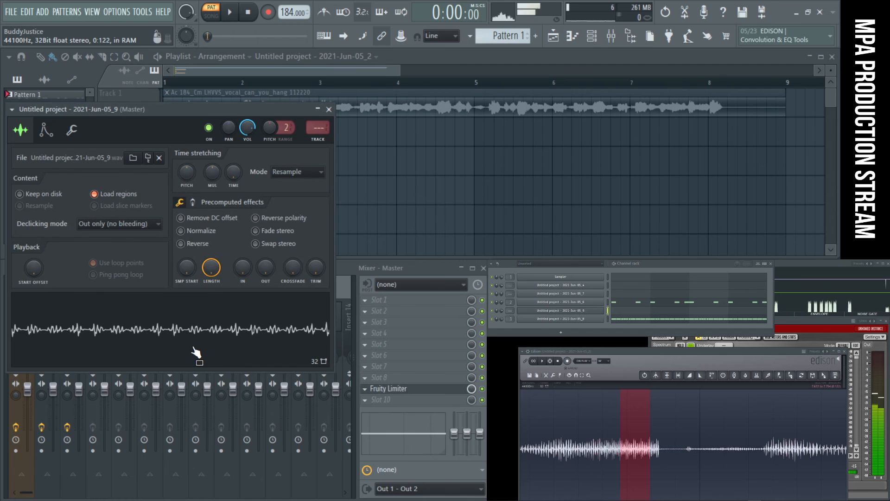
pyautogui.click(205, 234)
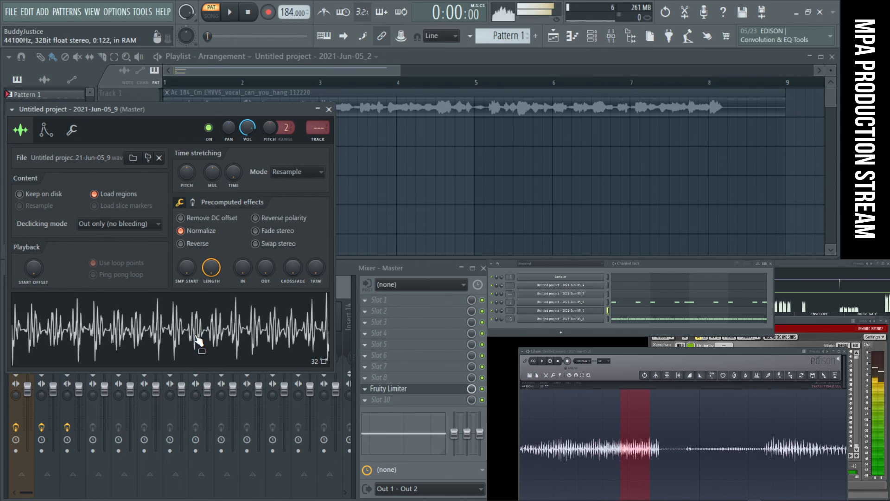
pyautogui.moveTo(266, 271); pyautogui.dragTo(266, 253)
pyautogui.click(250, 334)
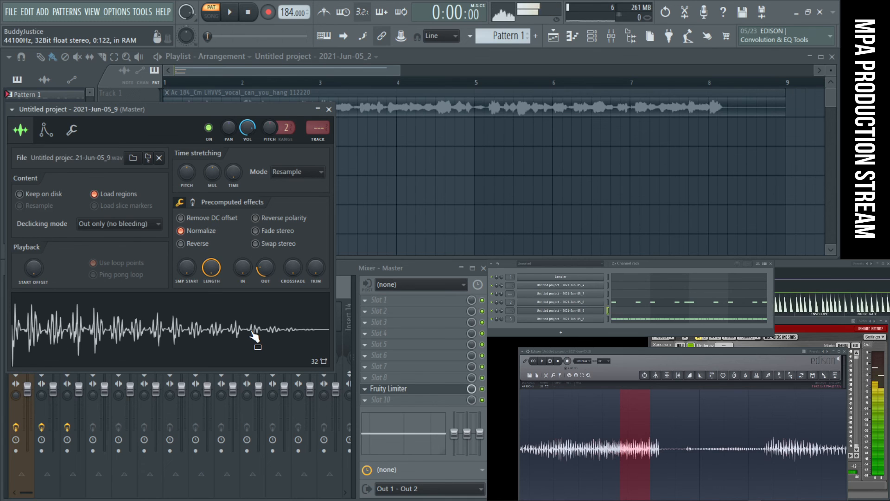
# - In the new channel's piano roll, place C5 notes on beats 2 and 4 of all four bars while Pattern 1 plays
pyautogui.click(632, 312)
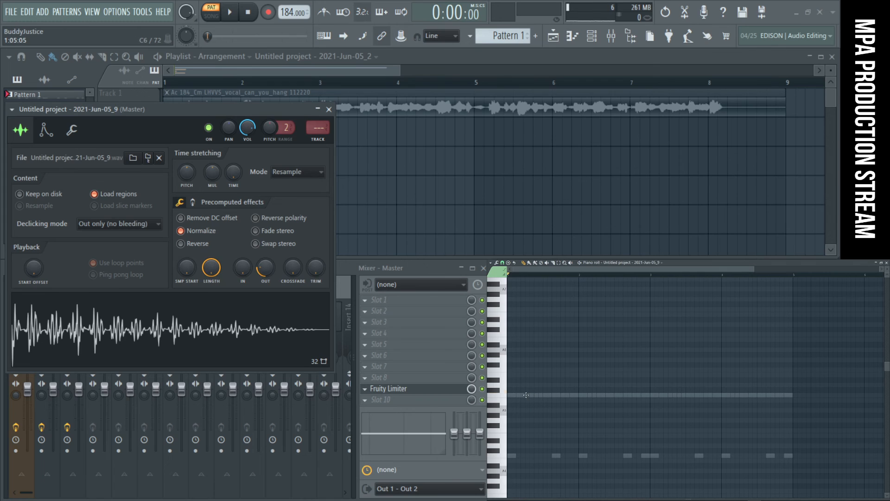
pyautogui.press('space')
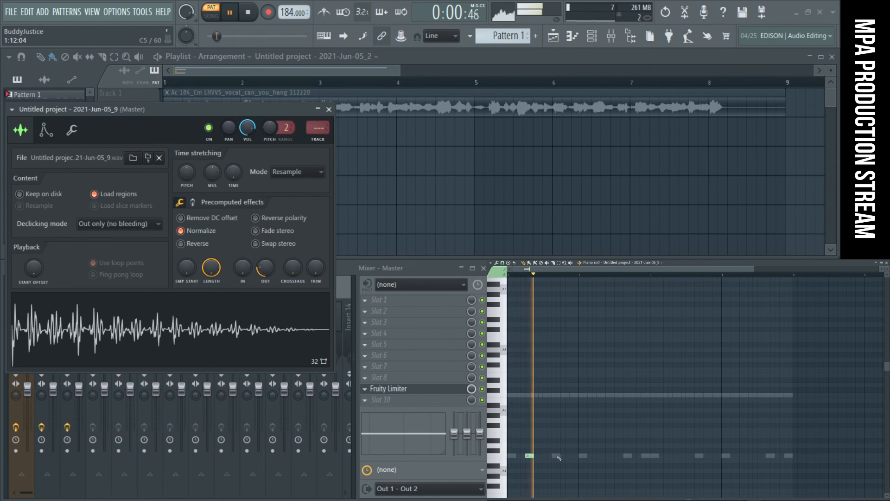
pyautogui.click(599, 455)
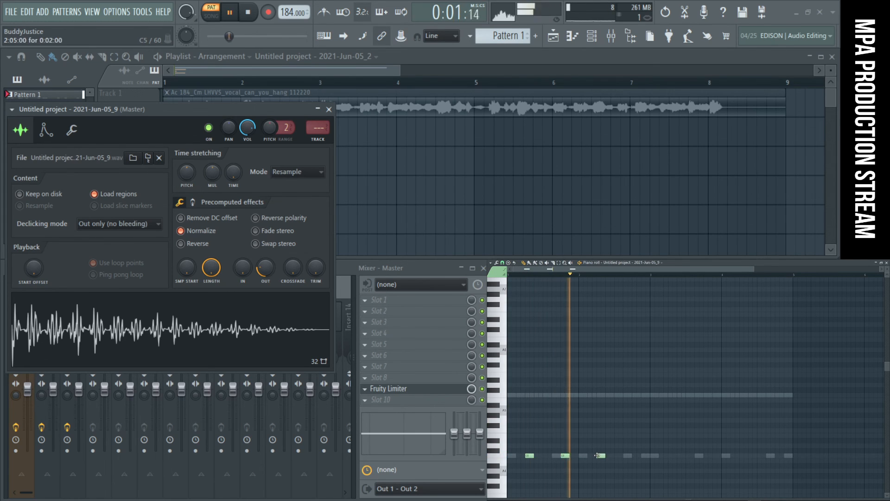
pyautogui.click(635, 455)
pyautogui.click(671, 456)
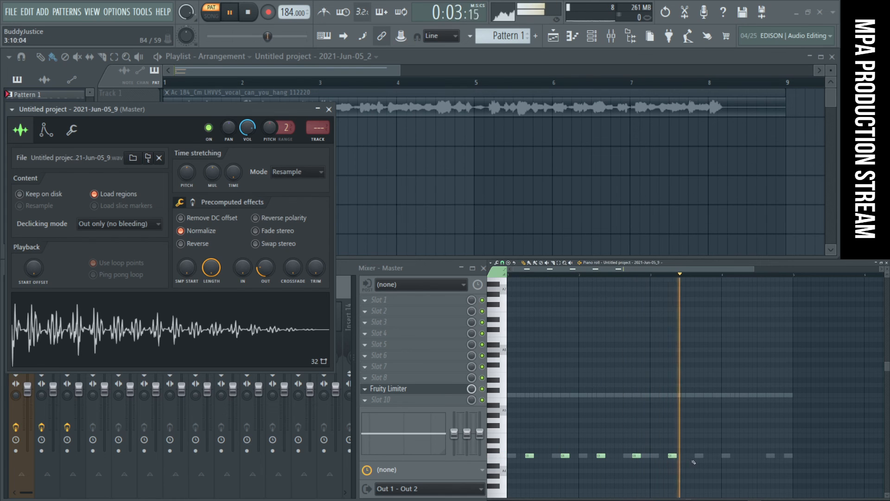
pyautogui.click(706, 456)
pyautogui.click(743, 456)
pyautogui.click(778, 456)
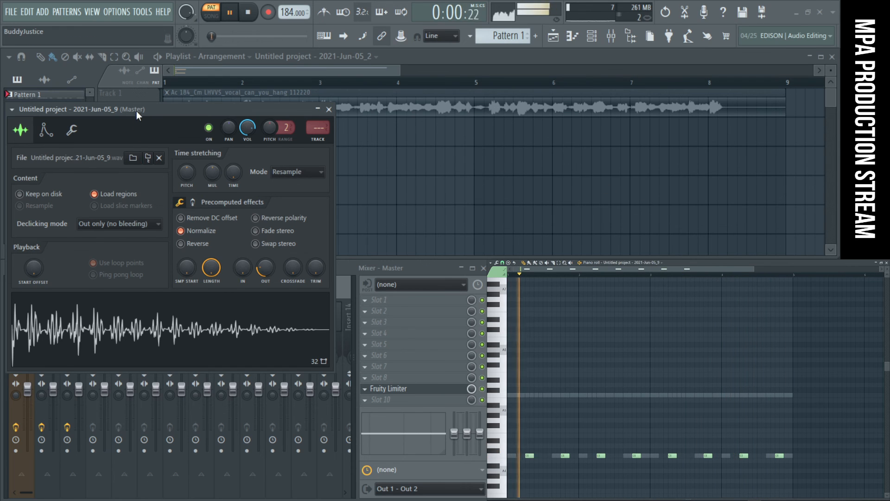
# - Try a time-stretching pitch shift of -10 cents on the new sample and reset it
pyautogui.moveTo(135, 112); pyautogui.dragTo(281, 115)
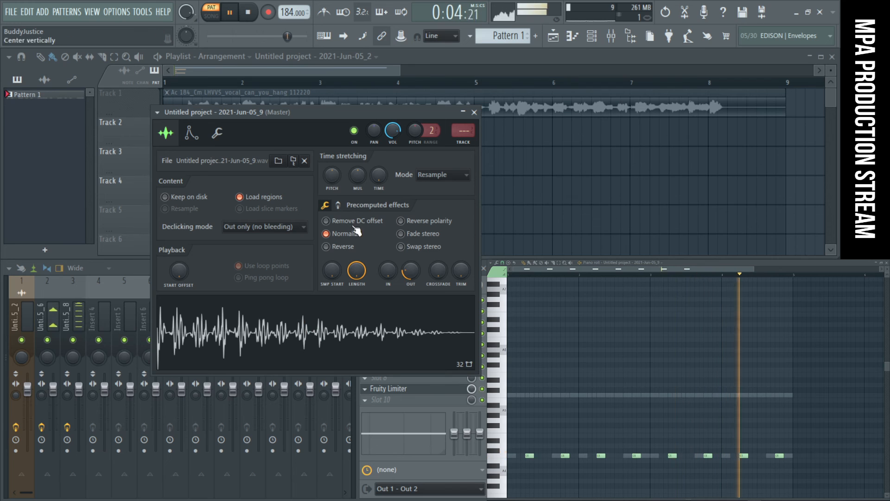
pyautogui.moveTo(330, 178); pyautogui.dragTo(330, 181)
pyautogui.rightClick(330, 178)
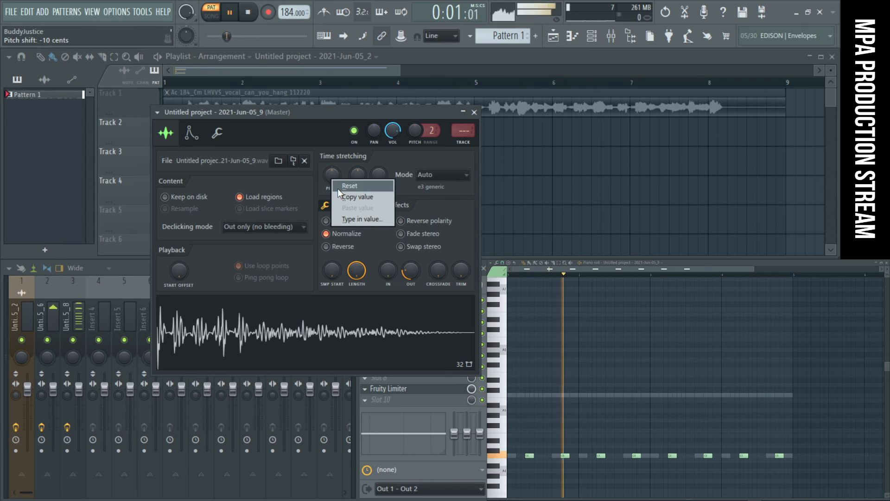
pyautogui.click(338, 185)
pyautogui.rightClick(338, 171)
pyautogui.click(343, 181)
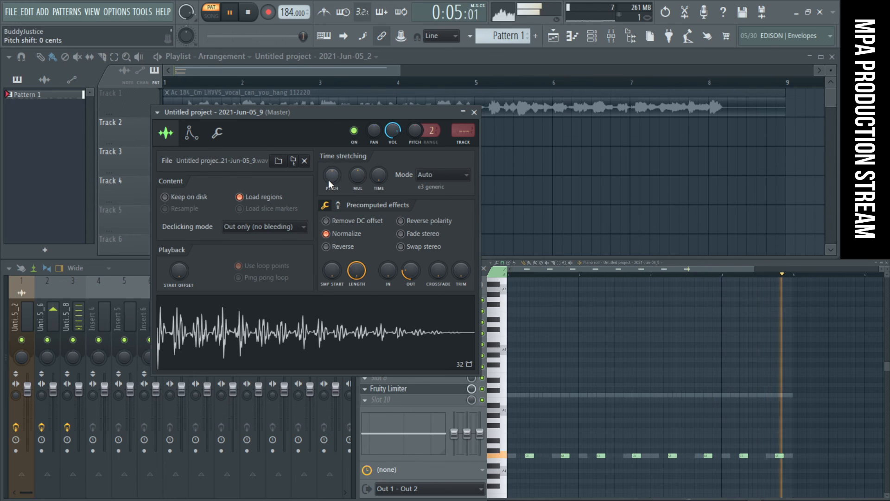
# - Review the new sampler's volume envelope and miscellaneous settings, and stop the pattern
pyautogui.click(193, 134)
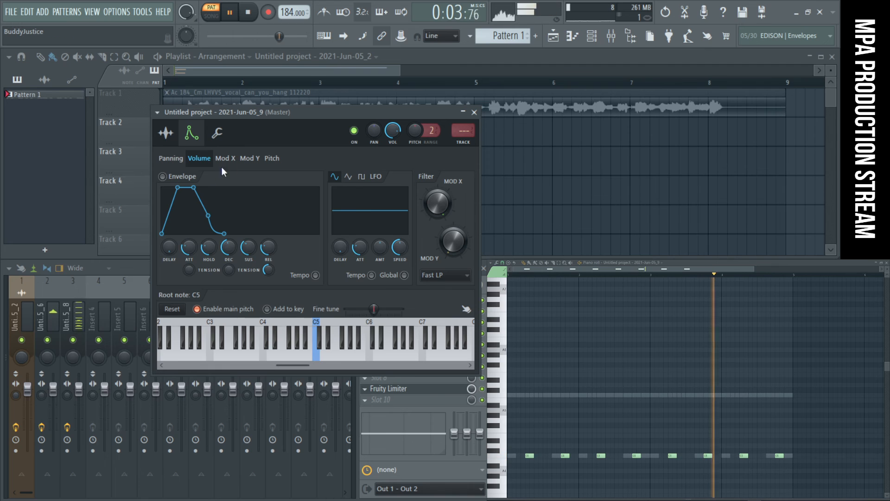
pyautogui.click(222, 136)
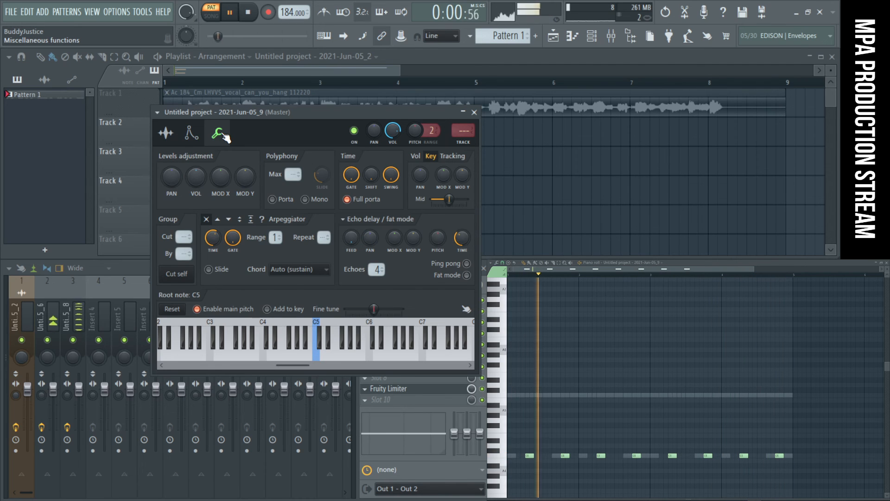
pyautogui.press('space')
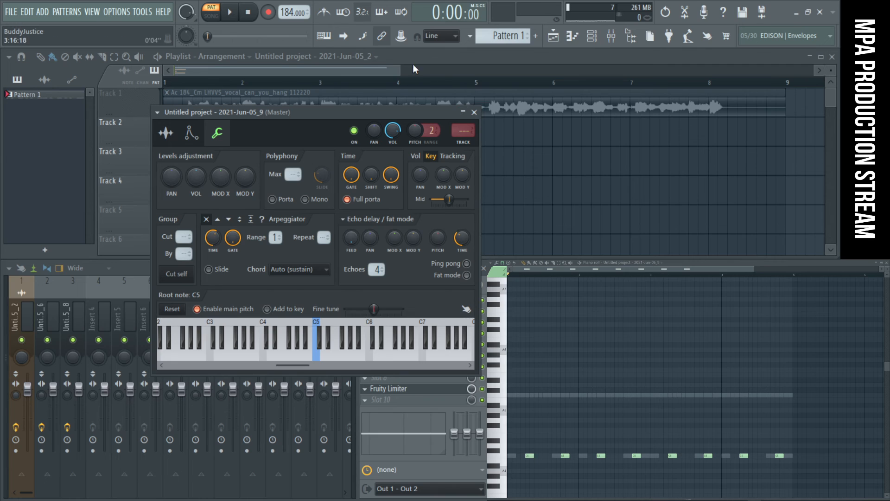
# - Place the four-bar Pattern 1 at bar 1 on Track 5 of the playlist
pyautogui.click(533, 178)
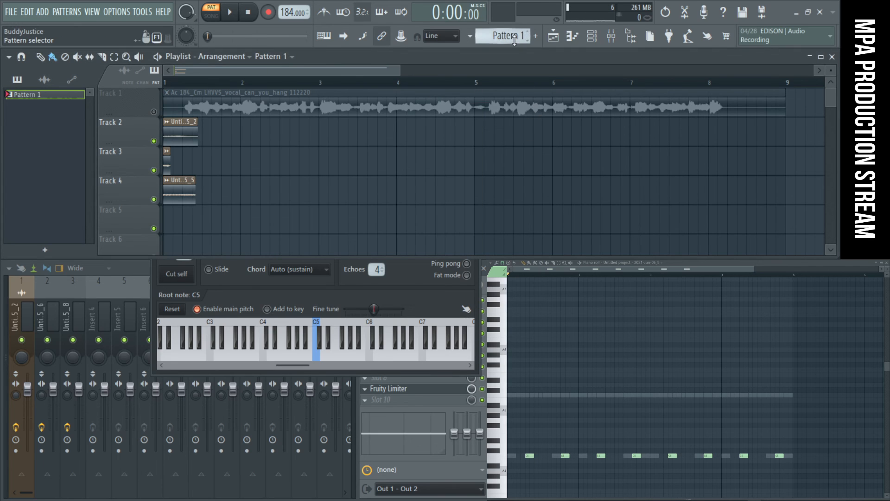
pyautogui.scroll(-1, 503, 106)
pyautogui.moveTo(212, 189); pyautogui.dragTo(189, 187)
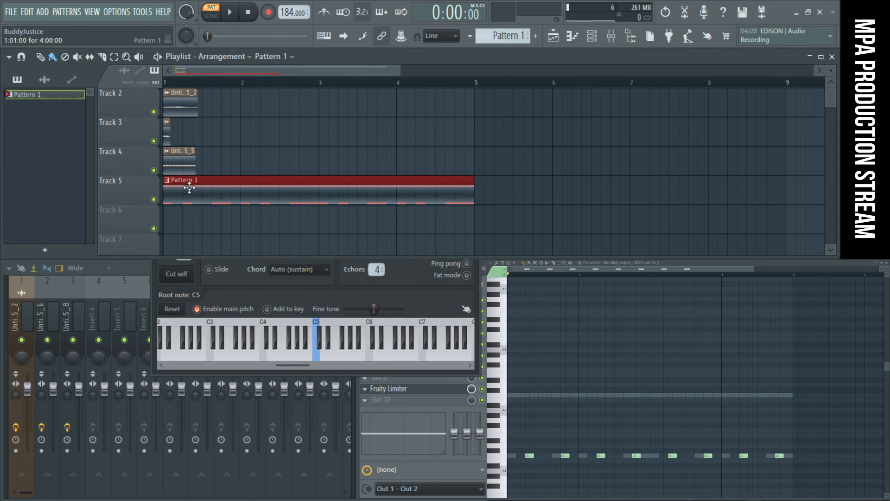
# - Copy the 2021-Jun-05_2 clip to Track 6, slice it into three, delete the outer pieces, and move the middle one to 1:05
pyautogui.moveTo(179, 109); pyautogui.dragTo(200, 231)
pyautogui.moveTo(229, 253); pyautogui.dragTo(64, 180)
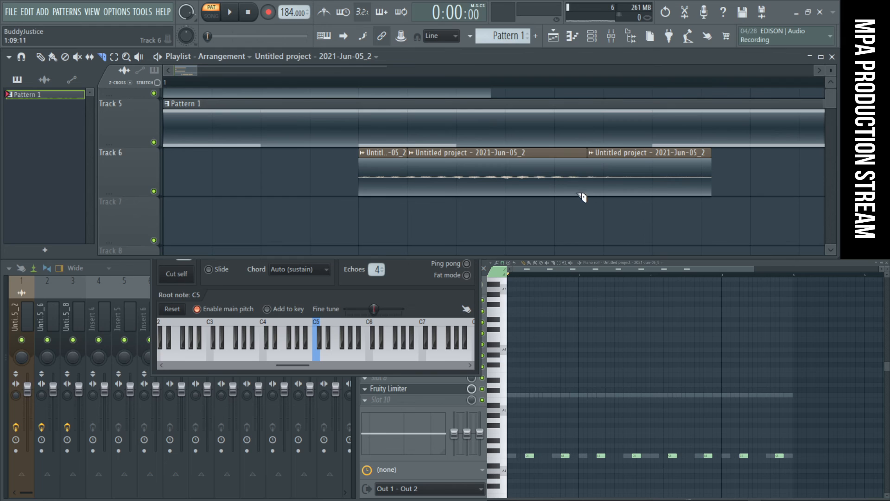
pyautogui.moveTo(552, 178); pyautogui.dragTo(397, 161)
pyautogui.rightClick(382, 173)
pyautogui.rightClick(669, 172)
# - Mute the clips on Tracks 2 to 4 and play the arrangement in song mode
pyautogui.press('space')
pyautogui.press('space')
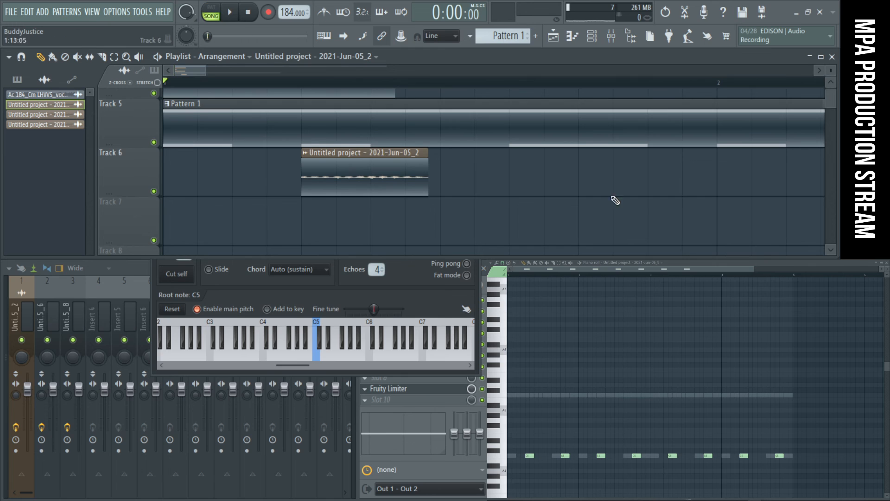
pyautogui.keyDown('ctrl'); pyautogui.rightClick(594, 179); pyautogui.keyUp('ctrl')
pyautogui.keyDown('ctrl'); pyautogui.rightClick(527, 177); pyautogui.keyUp('ctrl')
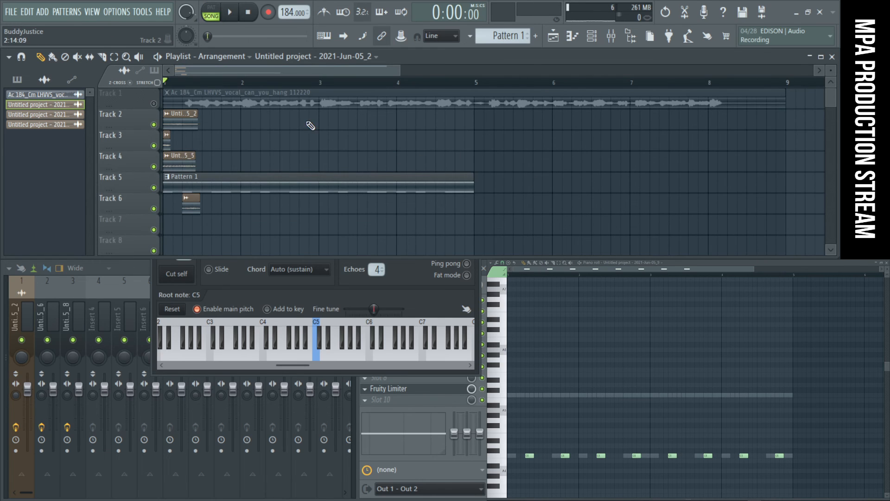
pyautogui.press('space')
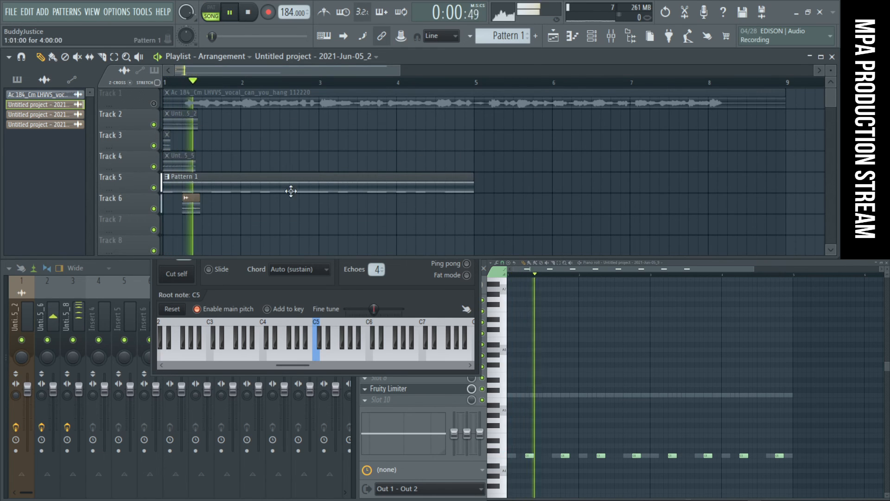
# - Copy the Track 6 vocal slice to 1:13 and stop playback
pyautogui.scroll(3, 197, 216)
pyautogui.press('space')
pyautogui.moveTo(220, 211); pyautogui.dragTo(103, 172)
pyautogui.press('space')
pyautogui.scroll(-5, 392, 188)
pyautogui.press('space')
pyautogui.moveTo(303, 239); pyautogui.dragTo(492, 225)
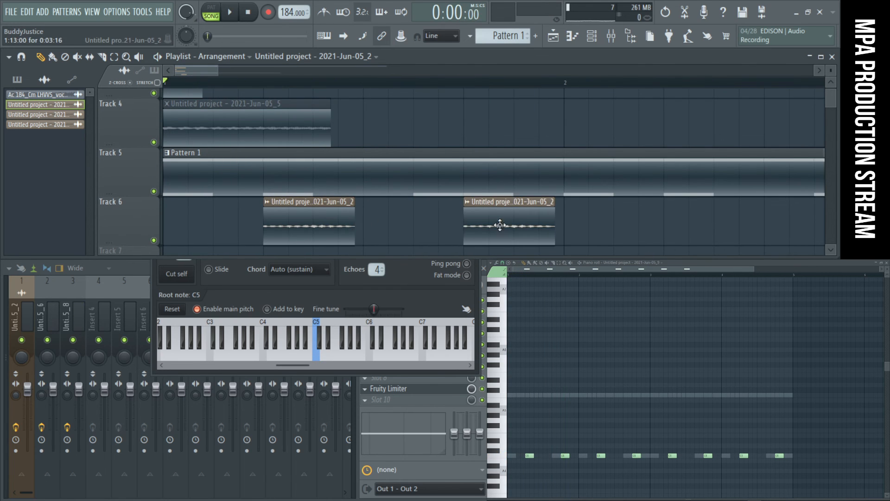
# - Normalize the 2021-Jun-05_2 audio clip on Track 6 and preview it in the arrangement
pyautogui.scroll(-4, 503, 219)
pyautogui.doubleClick(402, 224)
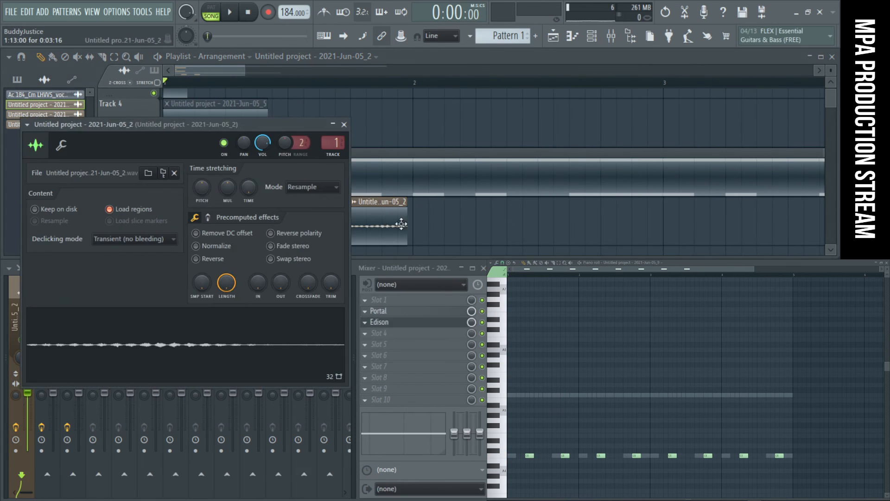
pyautogui.click(225, 247)
pyautogui.press('space')
pyautogui.click(344, 124)
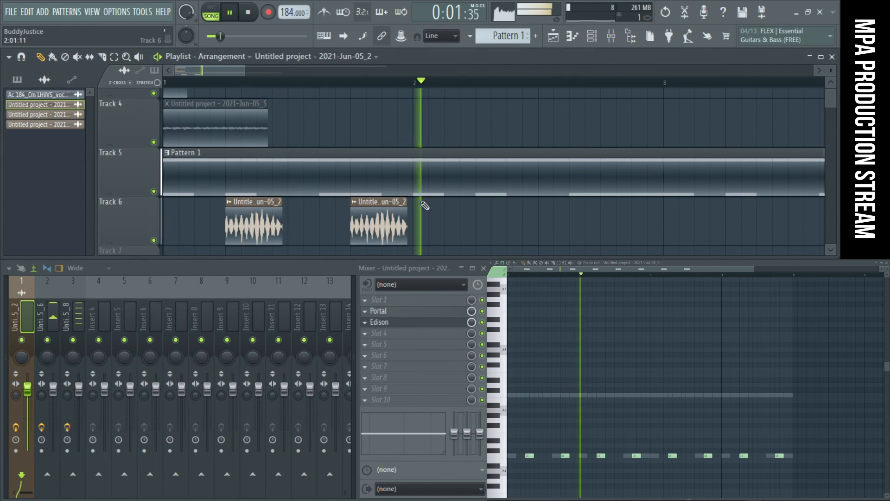
pyautogui.press('space')
pyautogui.press('space')
# - Route the 2021-Jun-05_2 audio clip to free mixer track 4 and close its settings
pyautogui.press('space')
pyautogui.doubleClick(383, 216)
pyautogui.press('space')
pyautogui.press('space')
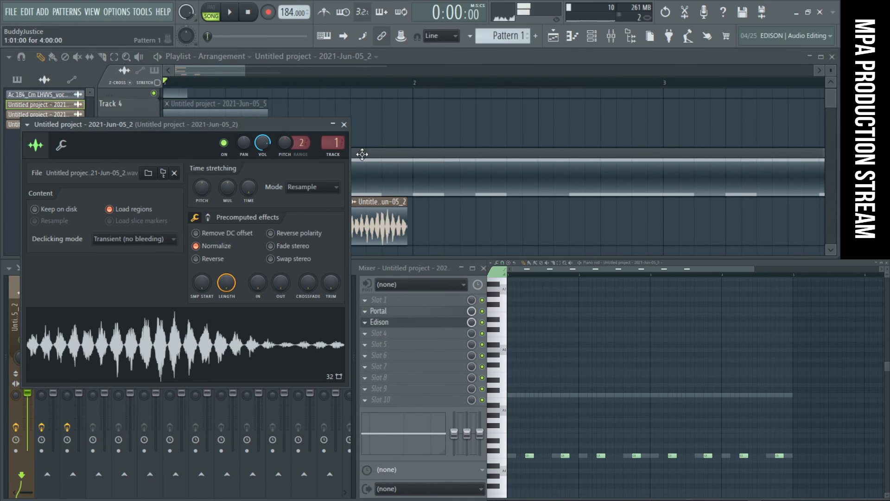
pyautogui.click(334, 154)
# - Lower mixer track 4's volume fader to roughly the middle of its range and replay the song
pyautogui.press('space')
pyautogui.click(344, 125)
pyautogui.press('space')
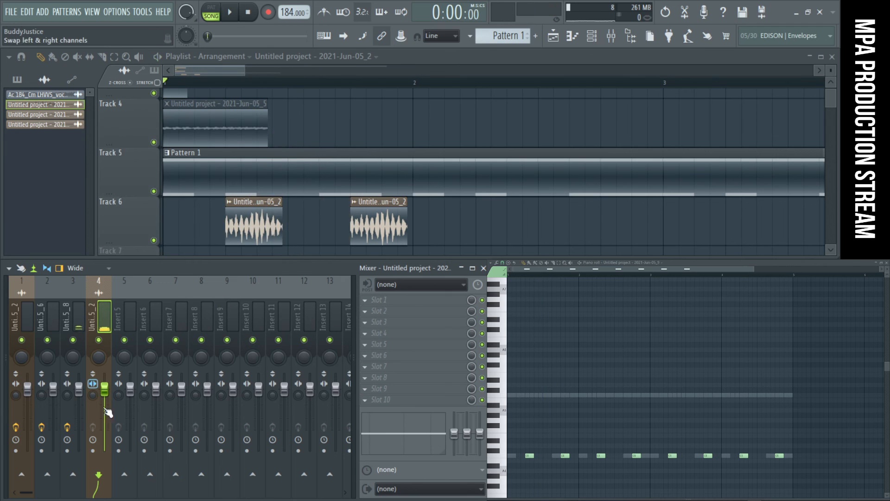
pyautogui.press('space')
pyautogui.moveTo(106, 391); pyautogui.dragTo(107, 432)
# - Shorten the Track 6 slice at 1:05 to 0:01:04 and place a copy of it at 1:13
pyautogui.press('space')
pyautogui.press('space')
pyautogui.press('space')
pyautogui.press('space')
pyautogui.press('space')
pyautogui.press('space')
pyautogui.scroll(2, 232, 209)
pyautogui.press('space')
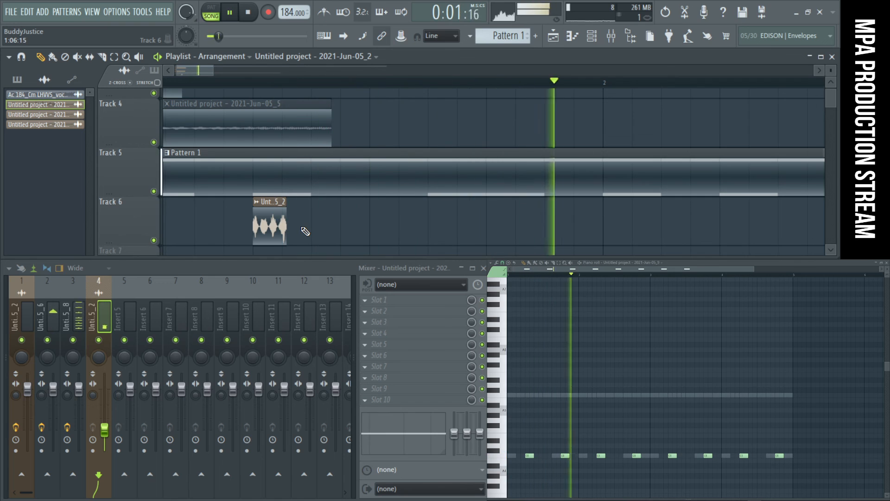
pyautogui.moveTo(276, 226); pyautogui.dragTo(509, 226)
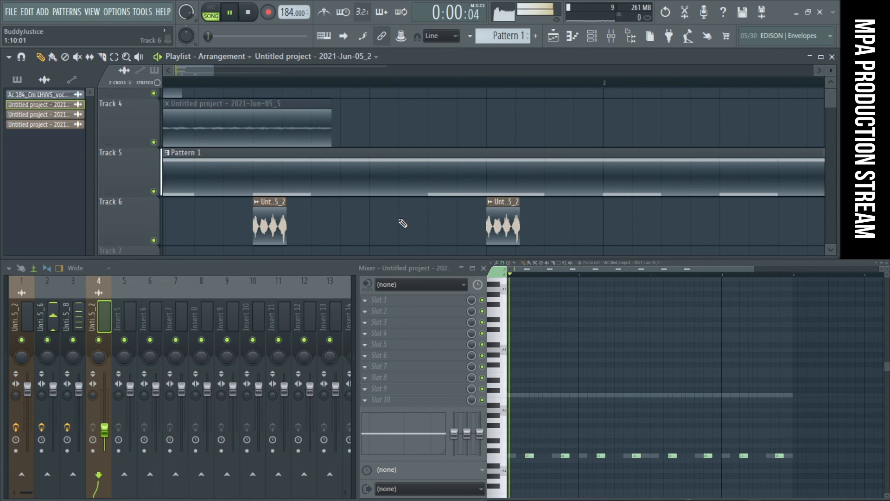
# - Repeat the Track 6 slices on beats 2 and 4 through bar 8 and duplicate Pattern 1 at bar 5 on Track 5
pyautogui.scroll(-5, 400, 226)
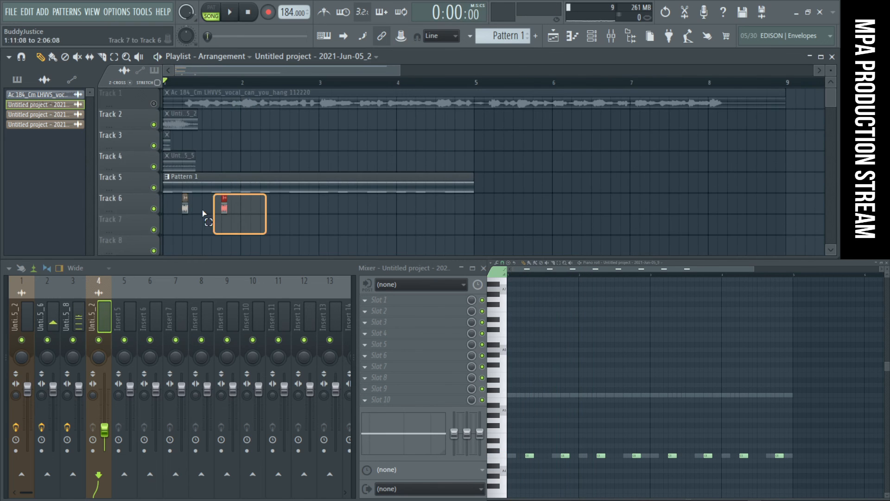
pyautogui.moveTo(203, 213); pyautogui.dragTo(182, 210)
pyautogui.moveTo(279, 214); pyautogui.dragTo(268, 212)
pyautogui.moveTo(378, 214); pyautogui.dragTo(374, 213)
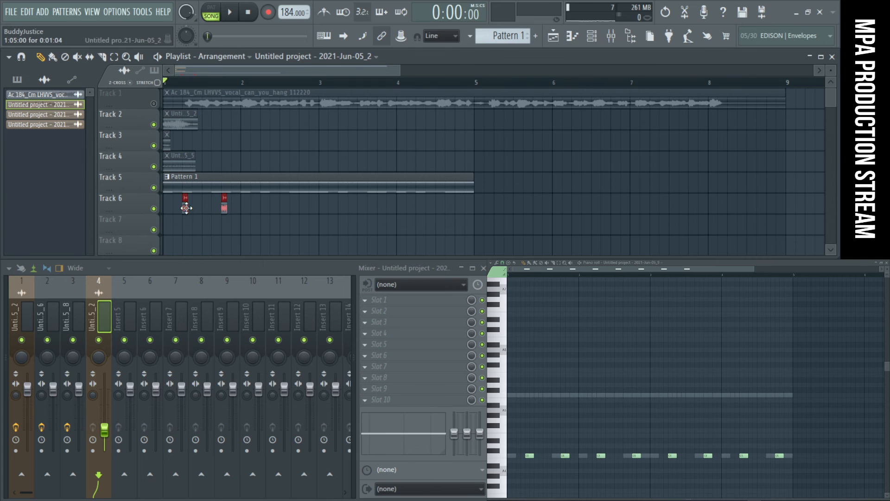
pyautogui.moveTo(338, 235); pyautogui.dragTo(183, 192)
pyautogui.keyDown('ctrl'); pyautogui.click(592, 195); pyautogui.keyUp('ctrl')
pyautogui.scroll(-1, 510, 229)
pyautogui.moveTo(501, 242); pyautogui.dragTo(167, 197)
pyautogui.moveTo(459, 209)
pyautogui.mouseDown()
pyautogui.moveTo(163, 213)
pyautogui.moveTo(164, 185)
pyautogui.moveTo(516, 193)
pyautogui.moveTo(452, 197)
pyautogui.mouseUp()
pyautogui.keyDown('ctrl'); pyautogui.click(487, 158); pyautogui.keyUp('ctrl')
pyautogui.scroll(1, 534, 141)
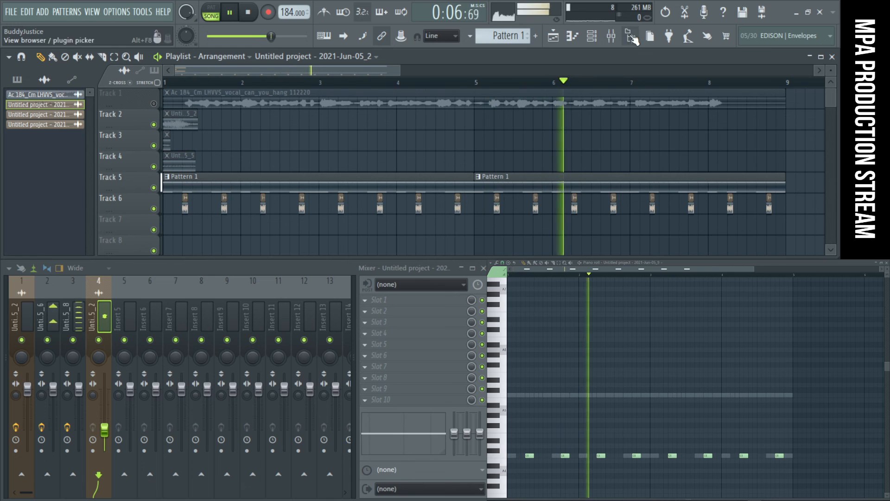
# - Bring up the channel rack, open the 2021-Jun-05_2 audio clip's settings, and set the channel filter to All
pyautogui.press('F6')
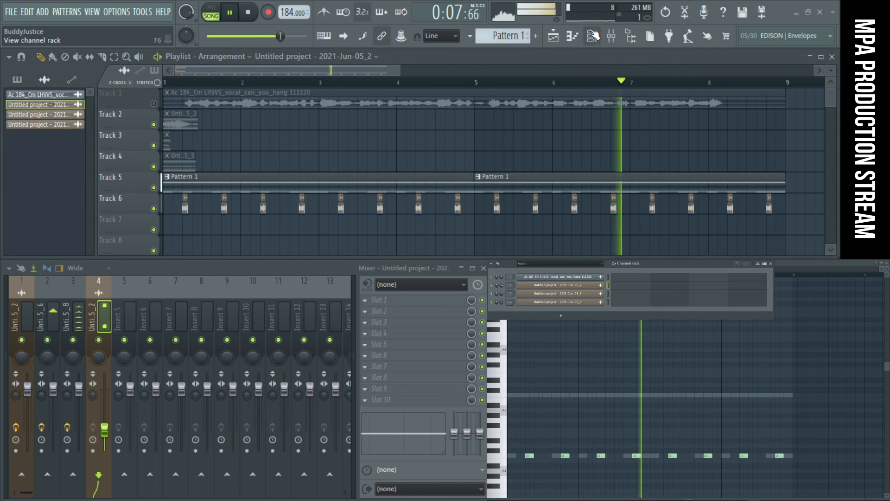
pyautogui.click(579, 287)
pyautogui.press('space')
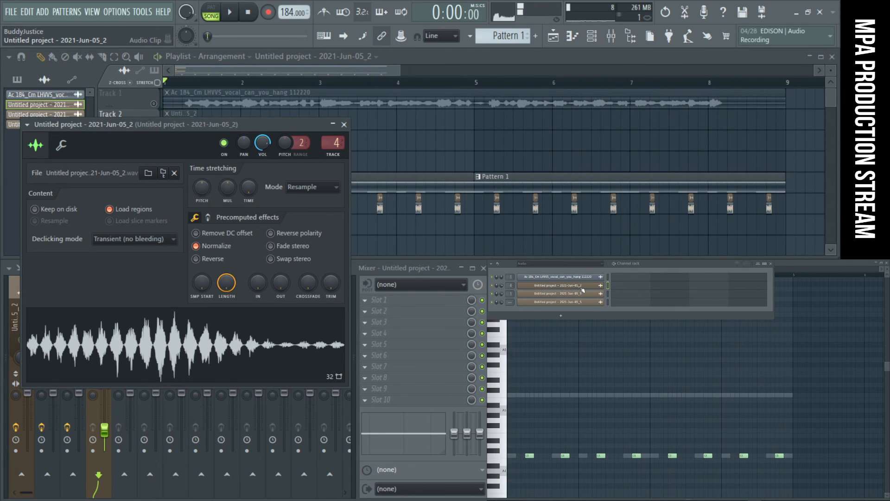
pyautogui.click(573, 264)
pyautogui.click(575, 284)
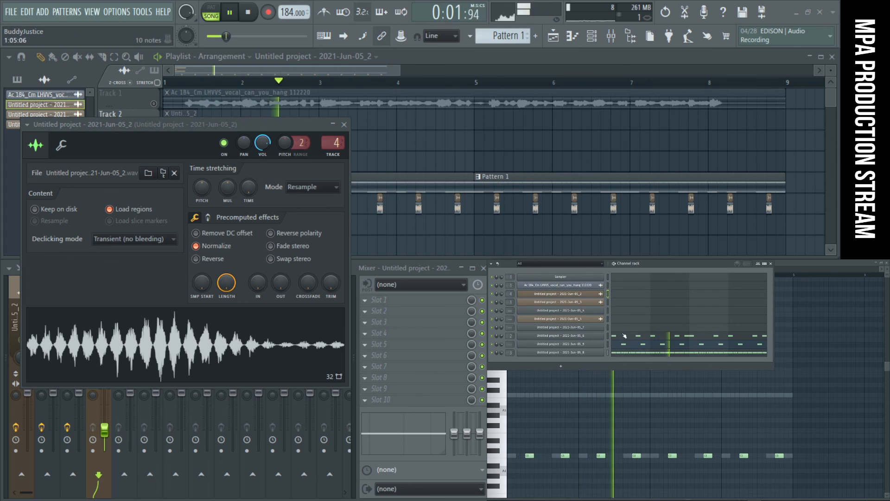
# - Open the 2021-Jun-05_9 channel's sample settings, turn off Remove DC offset and enable Reverse
pyautogui.click(597, 345)
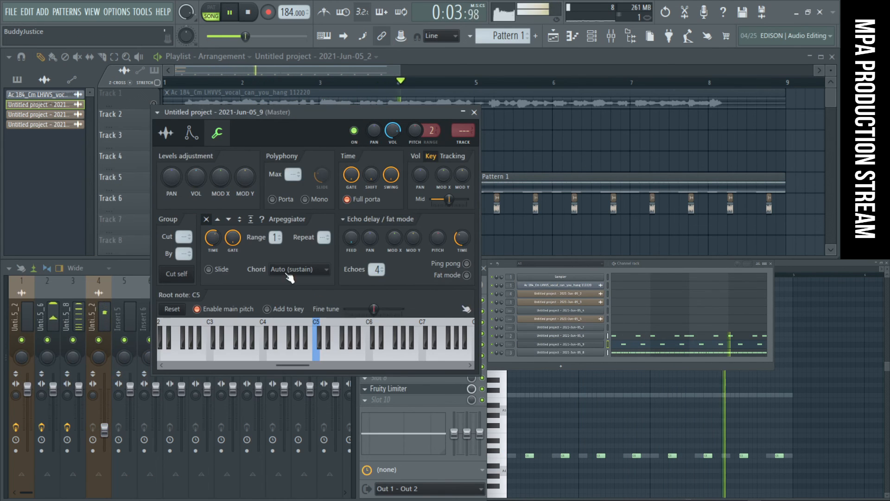
pyautogui.click(166, 132)
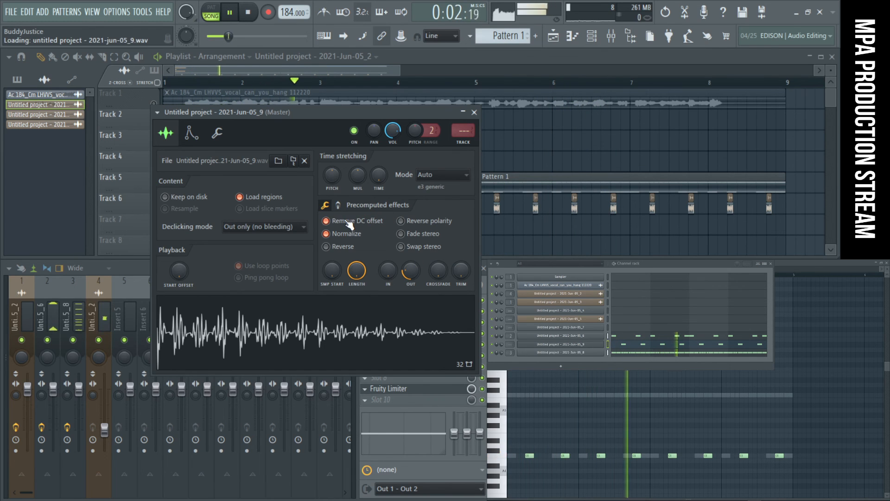
pyautogui.click(353, 249)
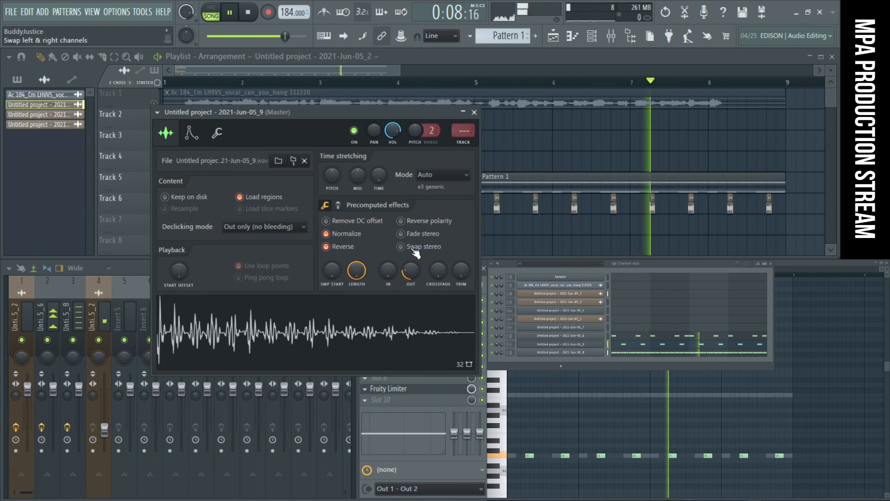
# - Try the 2021-Jun-05_9 sample's Pogo effect at -90% and -26%, fine-tune it slightly negative, and close the channel's settings and the channel rack
pyautogui.click(338, 204)
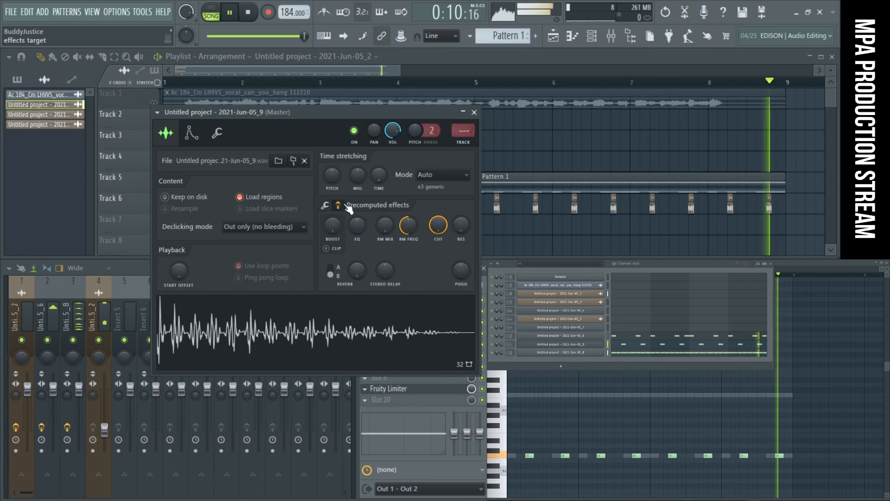
pyautogui.moveTo(453, 266)
pyautogui.mouseDown()
pyautogui.moveTo(461, 253)
pyautogui.moveTo(462, 306)
pyautogui.moveTo(462, 282)
pyautogui.mouseUp()
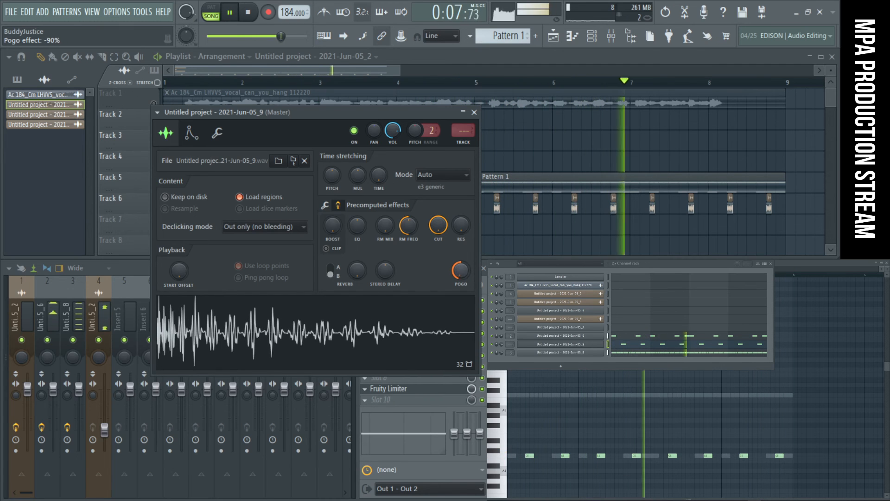
pyautogui.moveTo(460, 271)
pyautogui.mouseDown()
pyautogui.moveTo(460, 253)
pyautogui.moveTo(460, 278)
pyautogui.mouseUp()
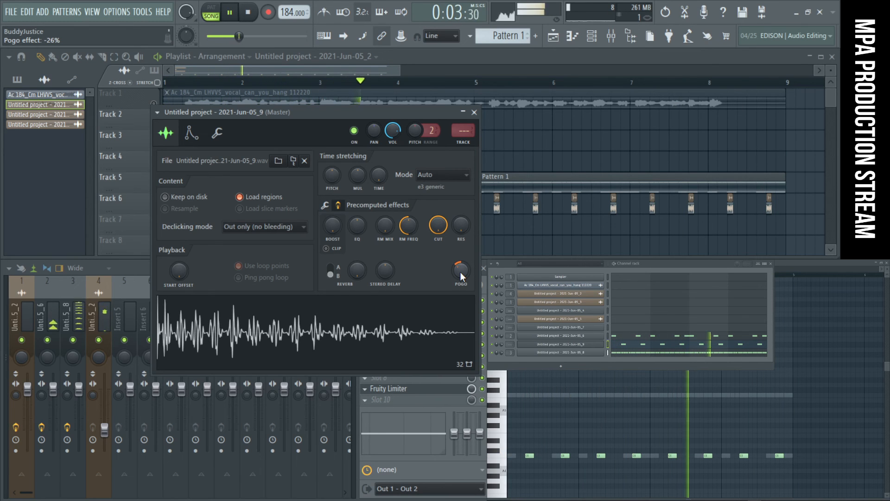
pyautogui.moveTo(461, 271); pyautogui.dragTo(458, 275)
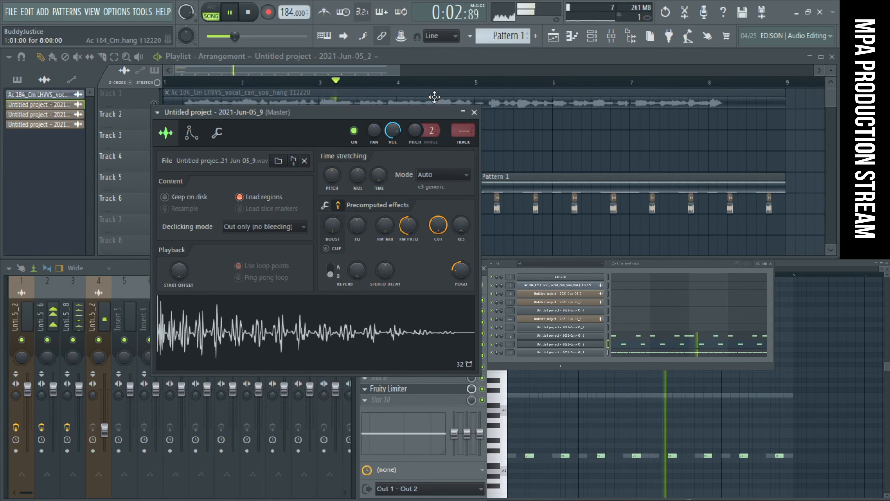
pyautogui.click(475, 113)
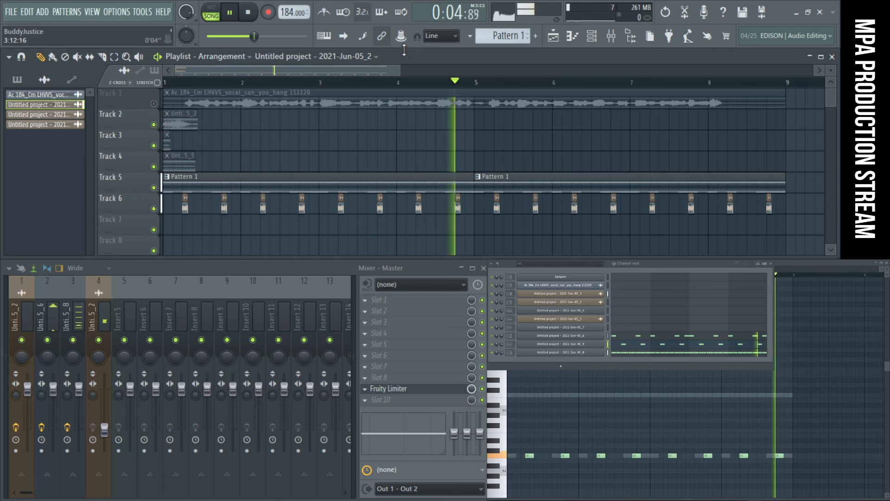
pyautogui.click(587, 46)
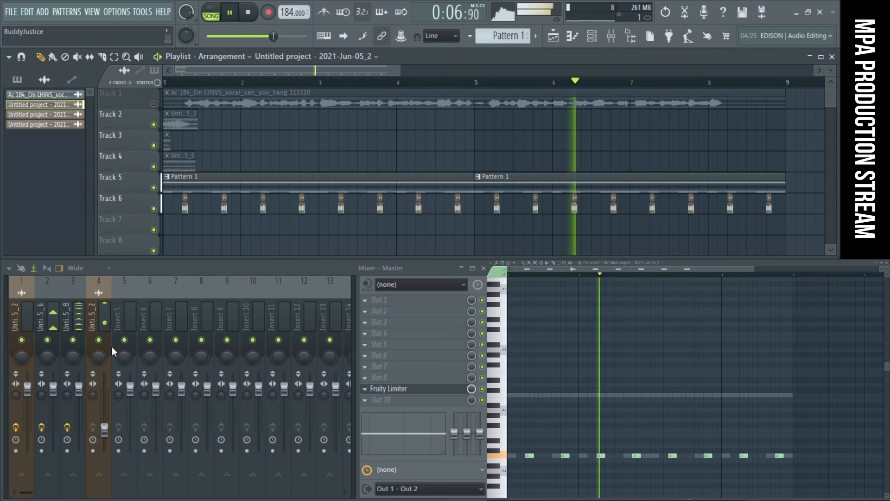
# - Raise mixer track 4's fader slightly and load Fruity parametric EQ 2 into its fourth effect slot
pyautogui.moveTo(105, 403); pyautogui.dragTo(105, 392)
pyautogui.click(424, 333)
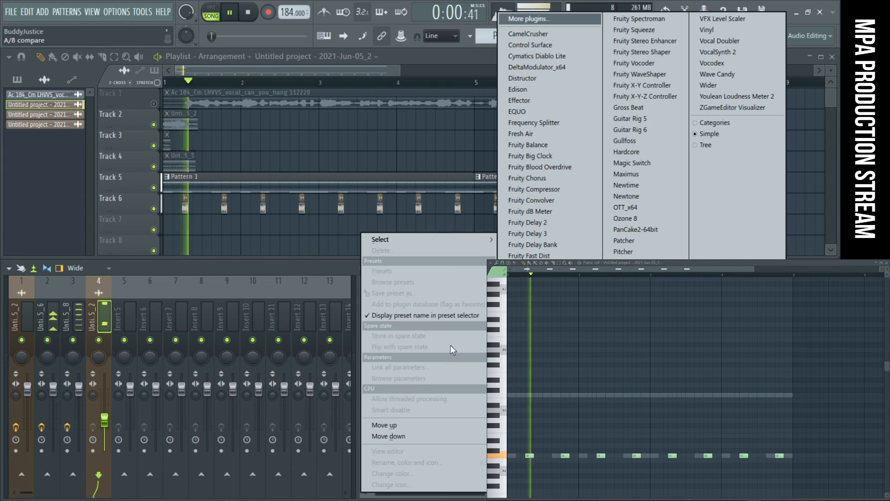
pyautogui.click(533, 417)
# - Turn EQ band 1 on track 4 into a high-pass filter and move its cutoff up to the low mids
pyautogui.rightClick(137, 284)
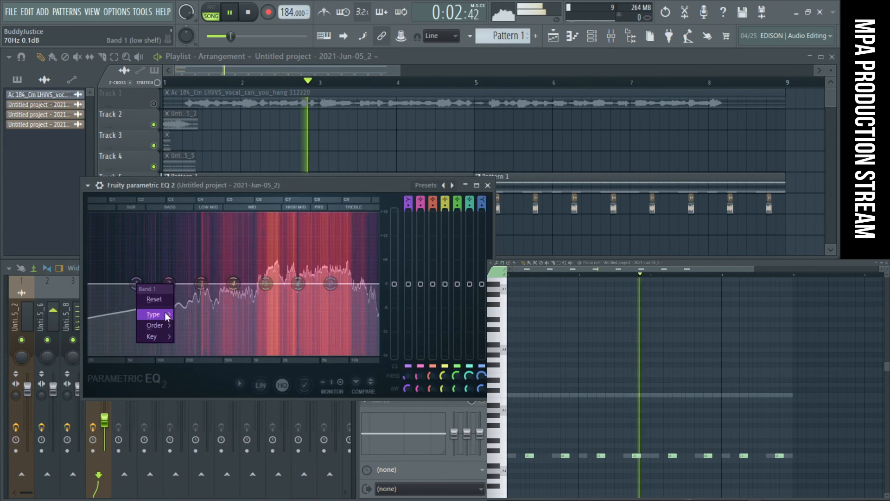
pyautogui.moveTo(164, 317)
pyautogui.click(192, 347)
pyautogui.moveTo(137, 283); pyautogui.dragTo(201, 284)
# - Shape track 4's EQ with a band 5 cut of about -11.4 dB near 1402 Hz, then close the EQ
pyautogui.moveTo(266, 284); pyautogui.dragTo(222, 337)
pyautogui.moveTo(234, 283); pyautogui.dragTo(259, 317)
pyautogui.rightClick(255, 306)
pyautogui.click(259, 311)
pyautogui.moveTo(202, 283); pyautogui.dragTo(249, 284)
pyautogui.rightClick(224, 337)
pyautogui.click(232, 339)
pyautogui.moveTo(225, 337); pyautogui.dragTo(278, 336)
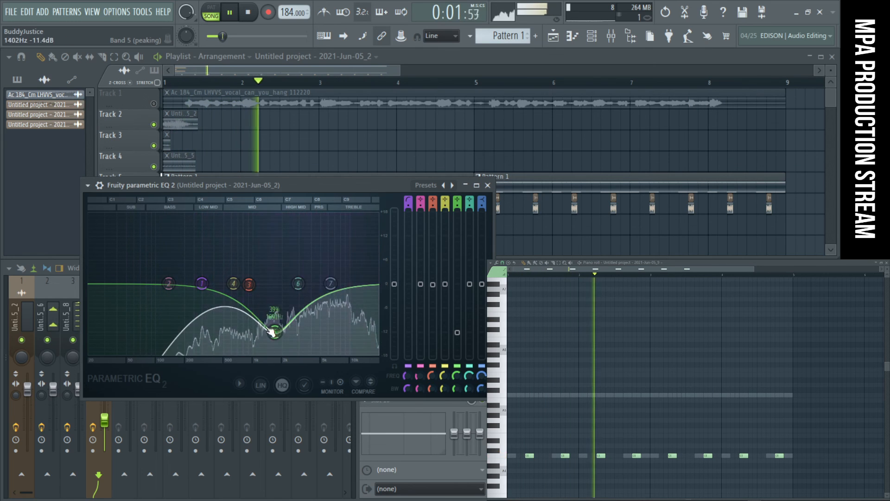
pyautogui.click(487, 185)
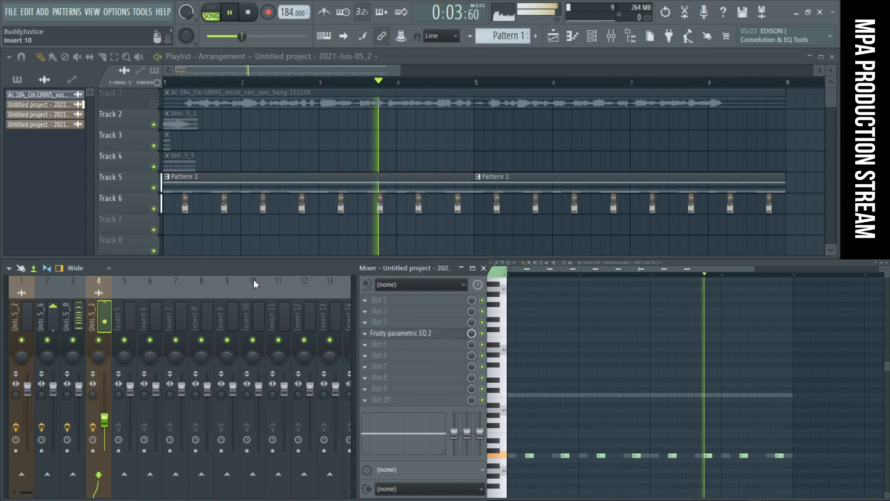
# - Check mixer track 3, reopen the 2021-Jun-05_9 channel from the channel rack, and route it to mixer track 5
pyautogui.click(73, 321)
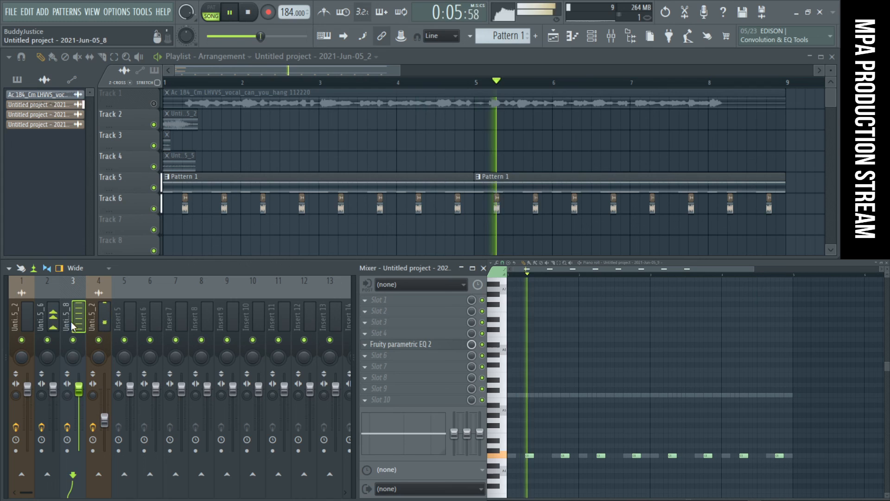
pyautogui.press('space')
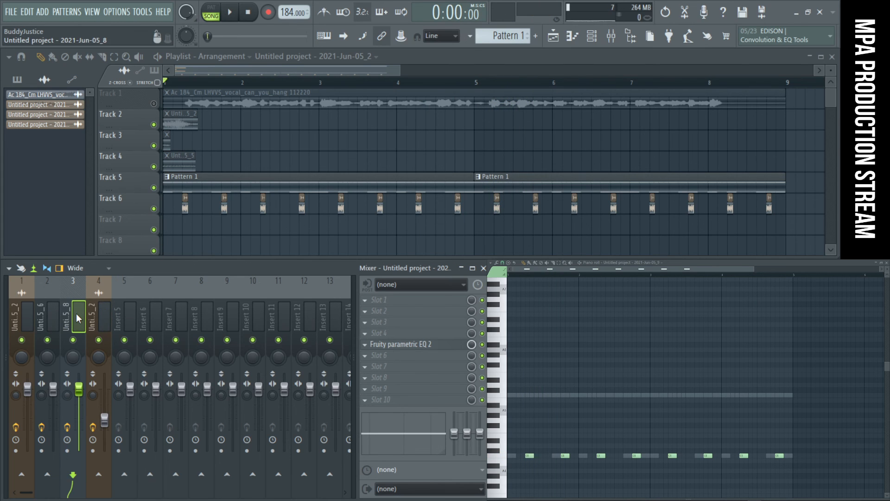
pyautogui.click(598, 35)
pyautogui.click(598, 36)
pyautogui.click(598, 36)
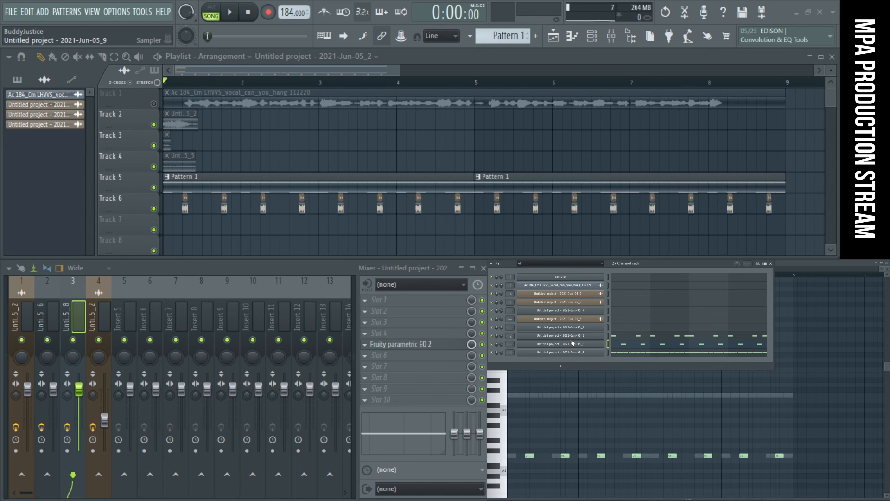
pyautogui.click(596, 346)
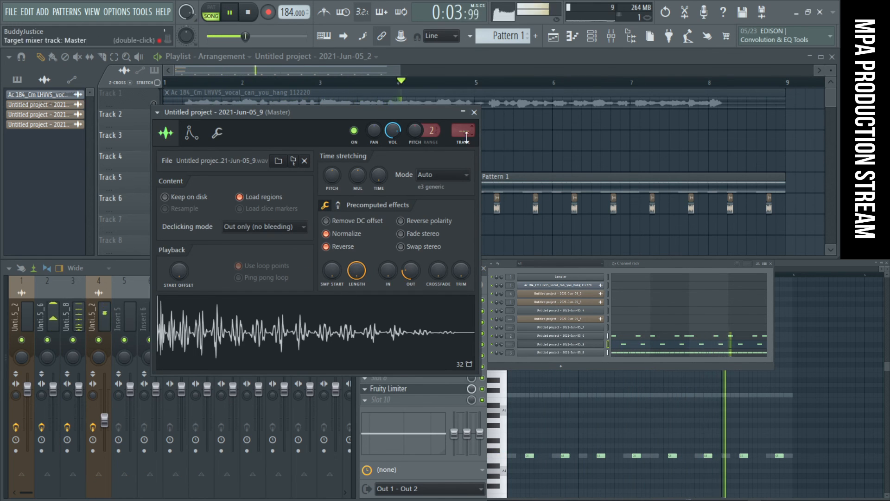
pyautogui.click(116, 353)
pyautogui.hotkey('ctrl', 'l')
# - Add Fruity parametric EQ 2 to track 5, cut band 4 to about -17.6 dB near 532 Hz, and set its order to Gentle 8
pyautogui.click(394, 331)
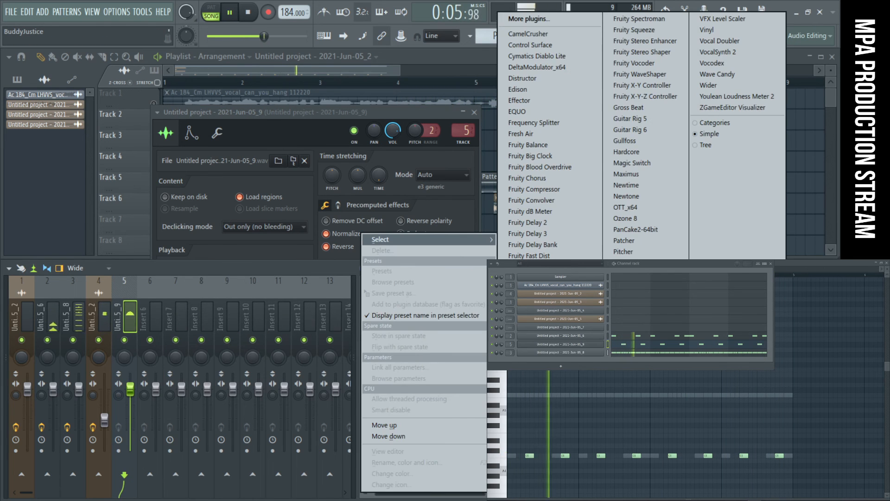
pyautogui.click(537, 401)
pyautogui.moveTo(248, 299); pyautogui.dragTo(242, 368)
pyautogui.scroll(-6, 204, 238)
pyautogui.rightClick(242, 368)
pyautogui.moveTo(260, 413)
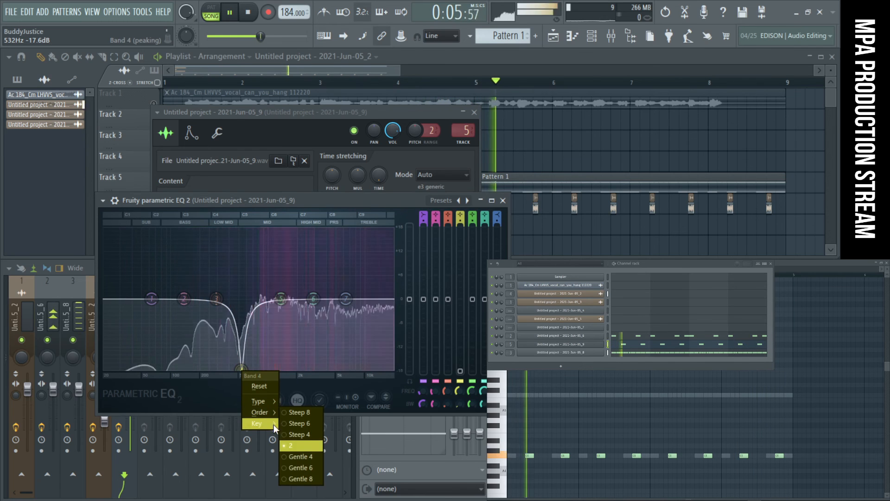
pyautogui.click(300, 478)
# - Set band 4's order to Steep 8, pull it down into a deep midrange cut, and stop playback with the EQ moved aside
pyautogui.moveTo(242, 370); pyautogui.dragTo(233, 262)
pyautogui.rightClick(233, 262)
pyautogui.moveTo(257, 298)
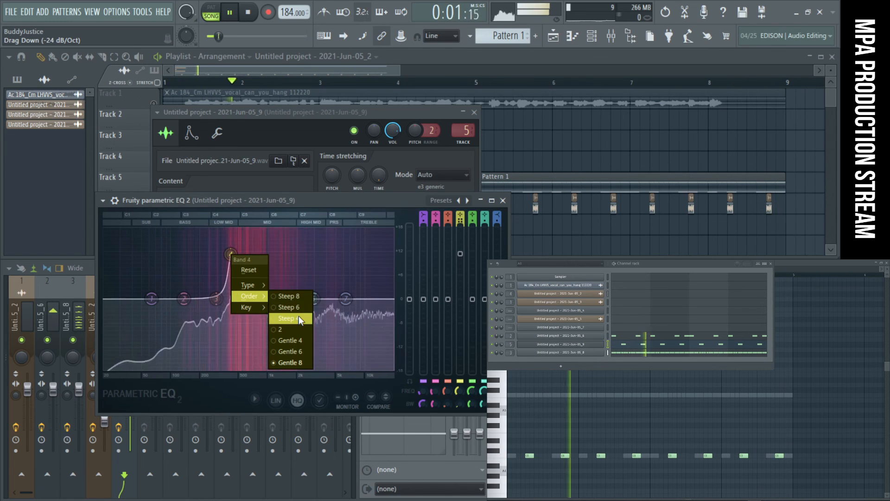
pyautogui.click(296, 296)
pyautogui.moveTo(231, 254); pyautogui.dragTo(255, 364)
pyautogui.moveTo(345, 203); pyautogui.dragTo(718, 99)
pyautogui.press('space')
pyautogui.click(429, 367)
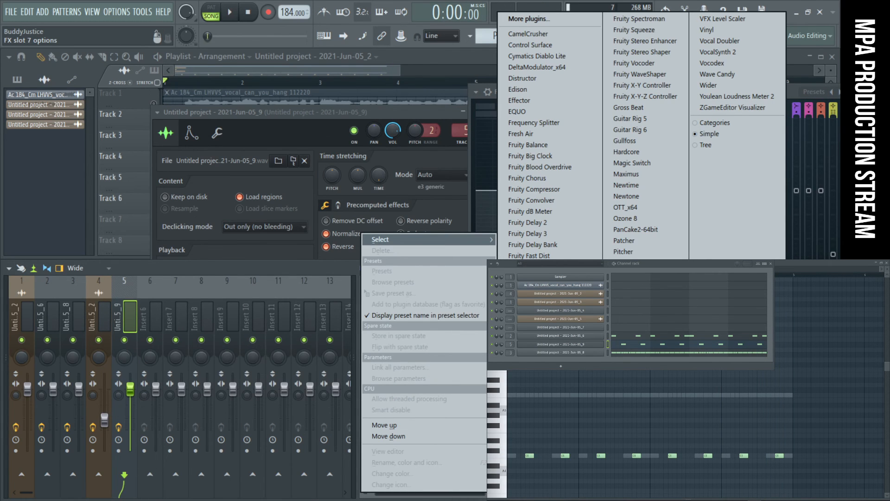
pyautogui.click(525, 339)
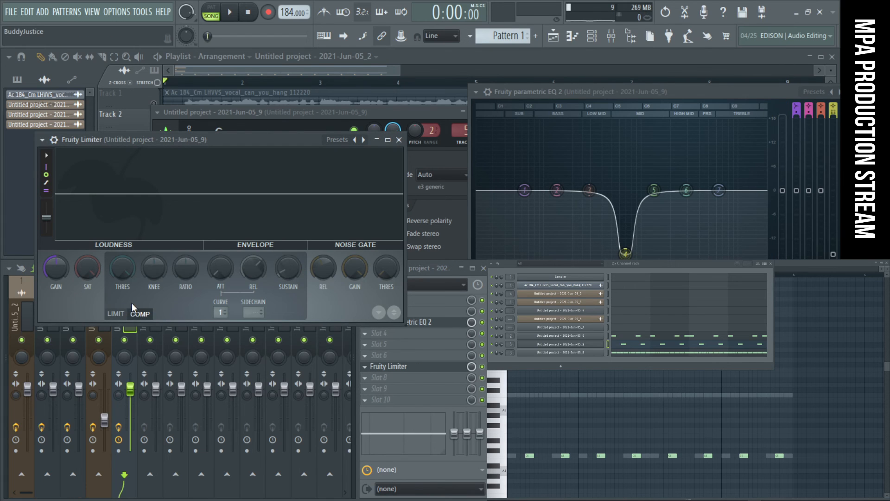
pyautogui.click(399, 140)
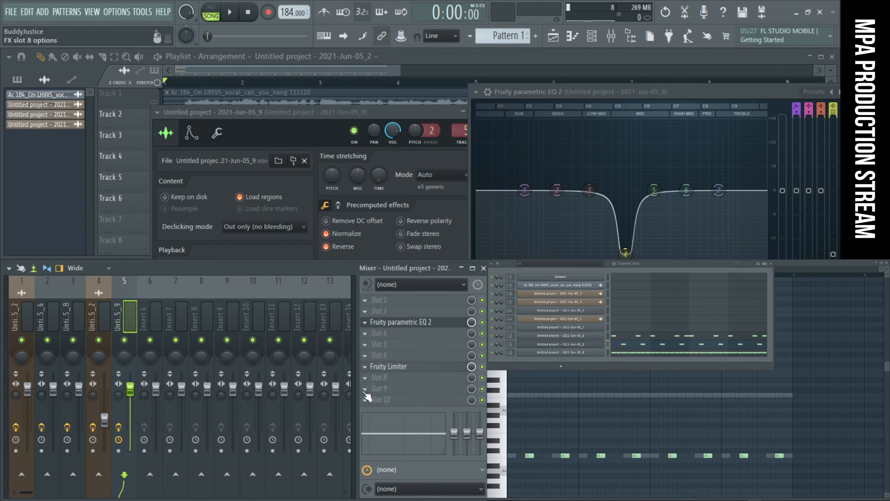
pyautogui.click(367, 372)
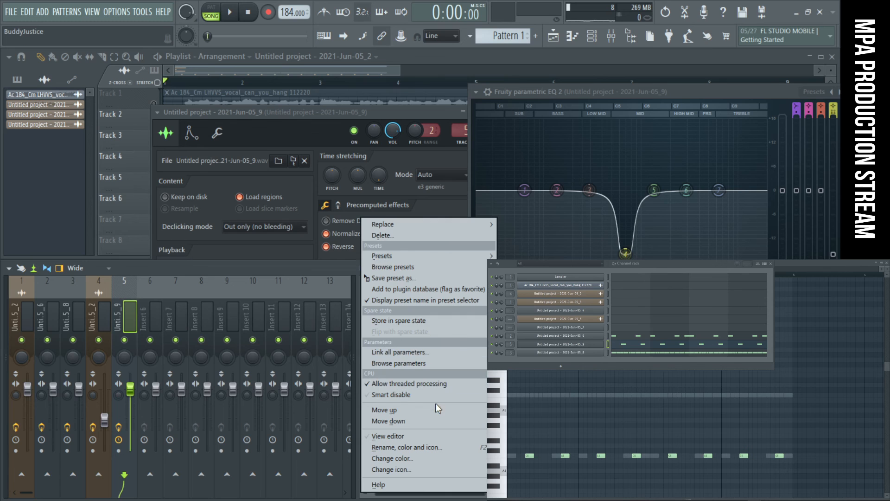
pyautogui.click(426, 235)
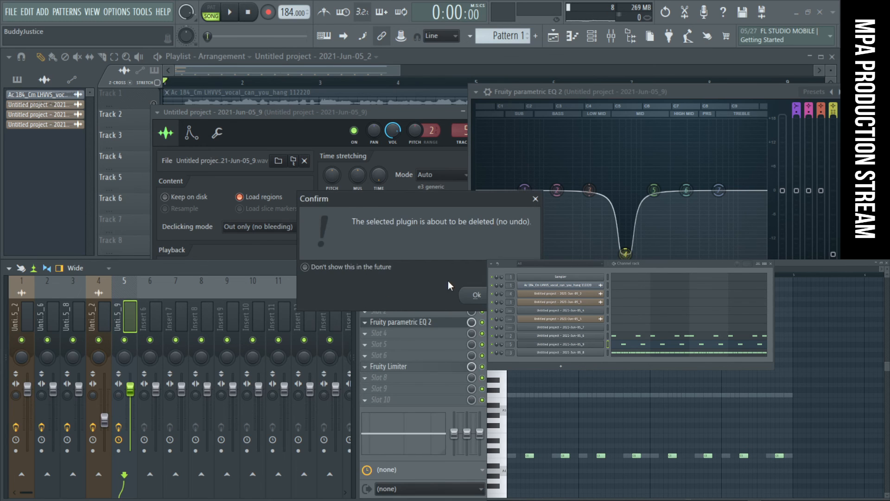
pyautogui.click(477, 295)
# - Load Fruity soft clipper into track 5's sixth effect slot and reset its post gain to the default
pyautogui.click(369, 356)
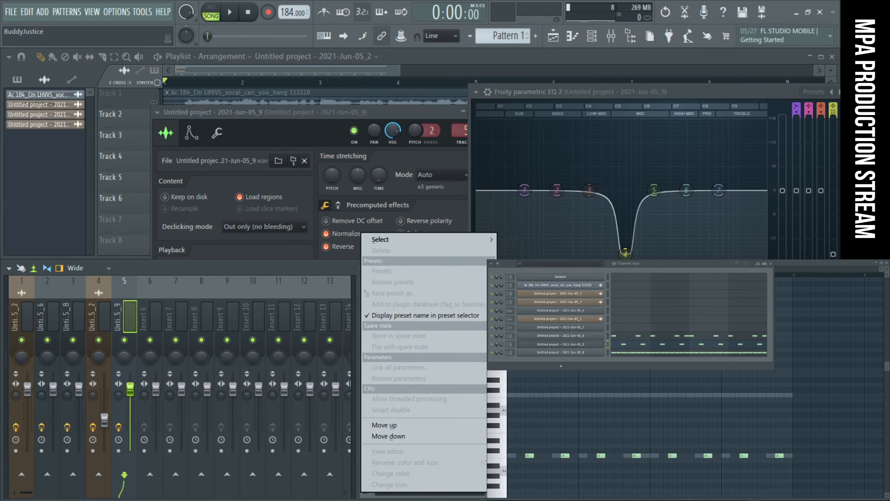
pyautogui.moveTo(404, 242)
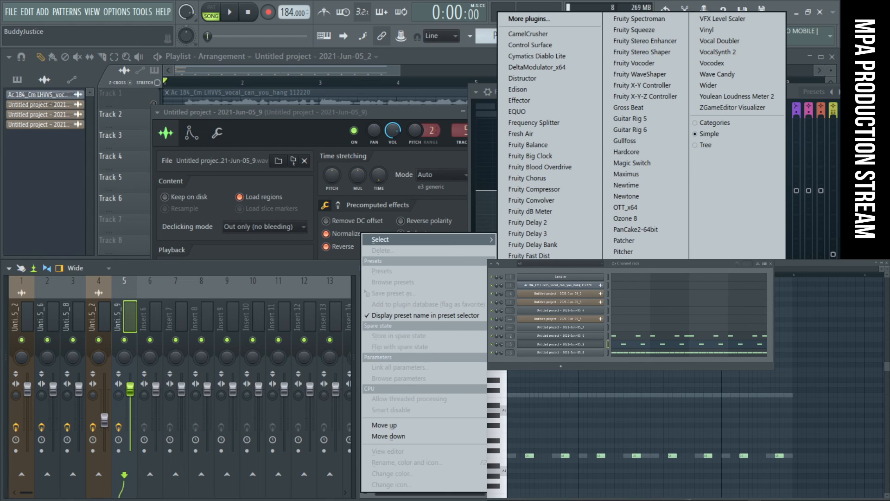
pyautogui.click(533, 478)
pyautogui.moveTo(83, 126); pyautogui.dragTo(201, 283)
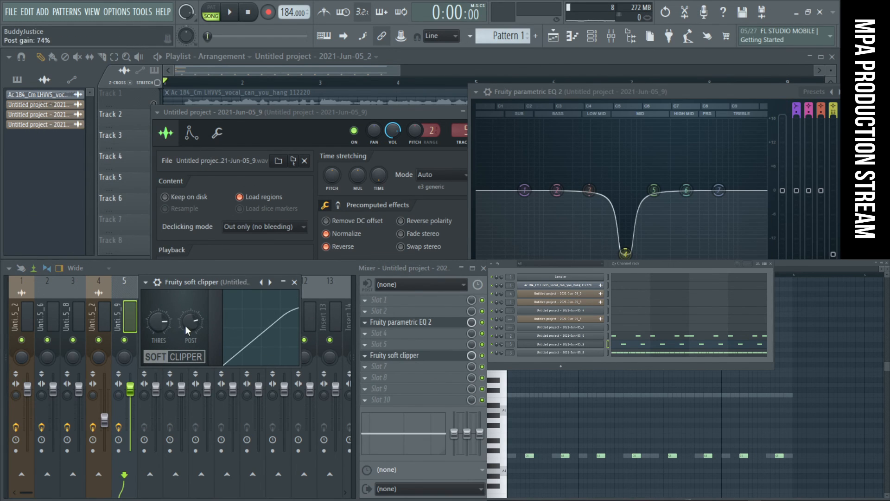
pyautogui.rightClick(198, 324)
pyautogui.click(217, 319)
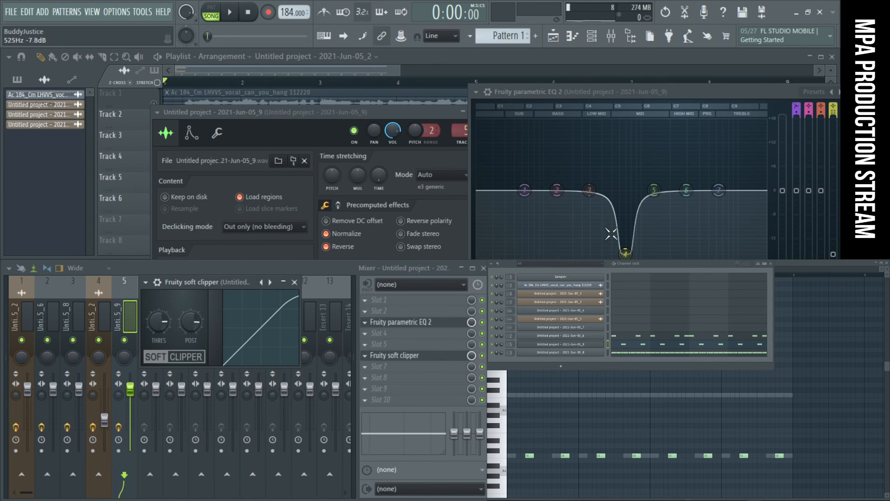
# - Turn track 5's EQ band 4 into a narrow boost and lower the soft clipper's threshold
pyautogui.click(625, 252)
pyautogui.moveTo(612, 123); pyautogui.dragTo(608, 123)
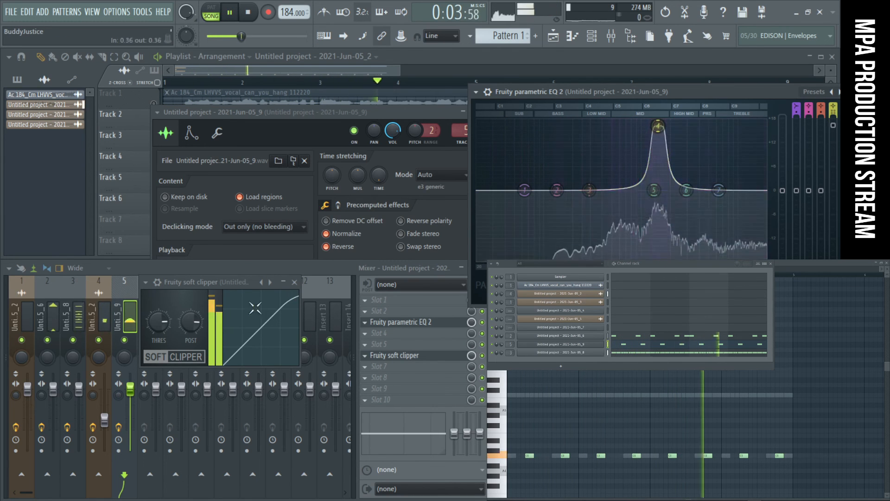
pyautogui.moveTo(176, 327); pyautogui.dragTo(159, 360)
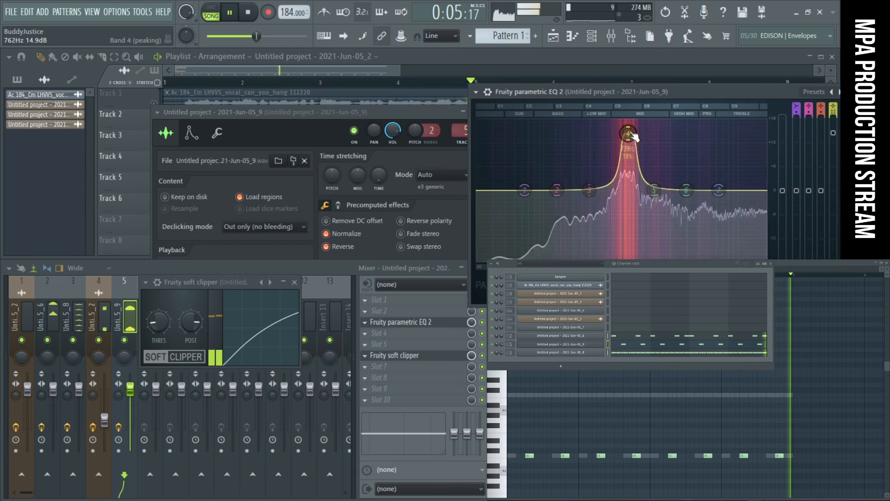
# - Try a wide band 5 cut on track 5's EQ, sweeping it from about 2786 Hz down to about 366 Hz
pyautogui.moveTo(658, 92); pyautogui.dragTo(418, 161)
pyautogui.moveTo(390, 203); pyautogui.dragTo(367, 191)
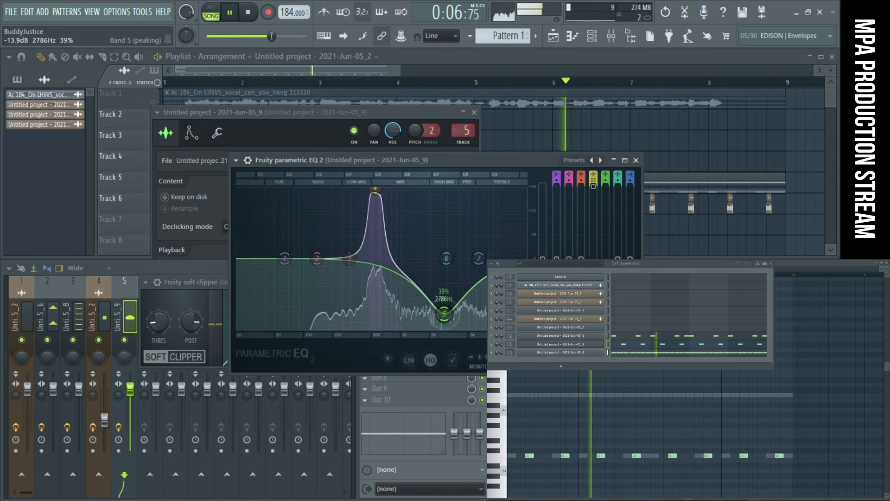
pyautogui.moveTo(339, 328); pyautogui.dragTo(361, 327)
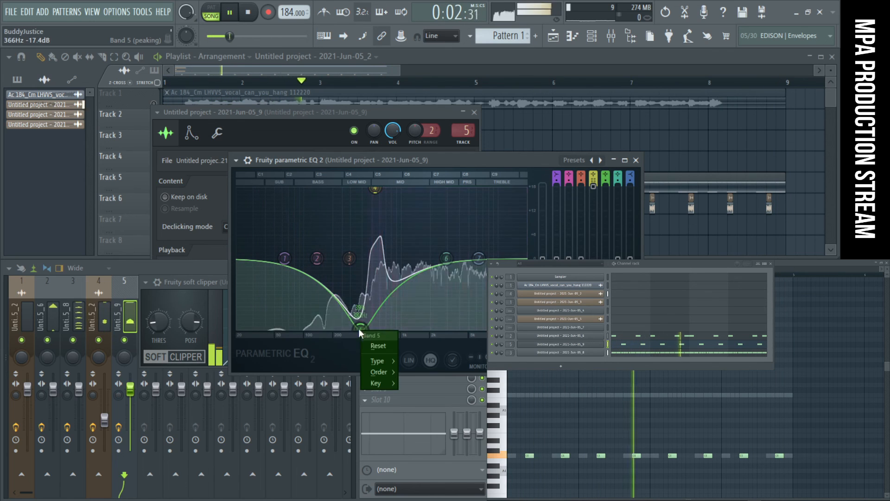
# - Sweep band 4 of track 5's EQ to a boost of about 15.5 dB near 496 Hz, and close the EQ and sampler windows
pyautogui.moveTo(370, 253); pyautogui.dragTo(353, 306)
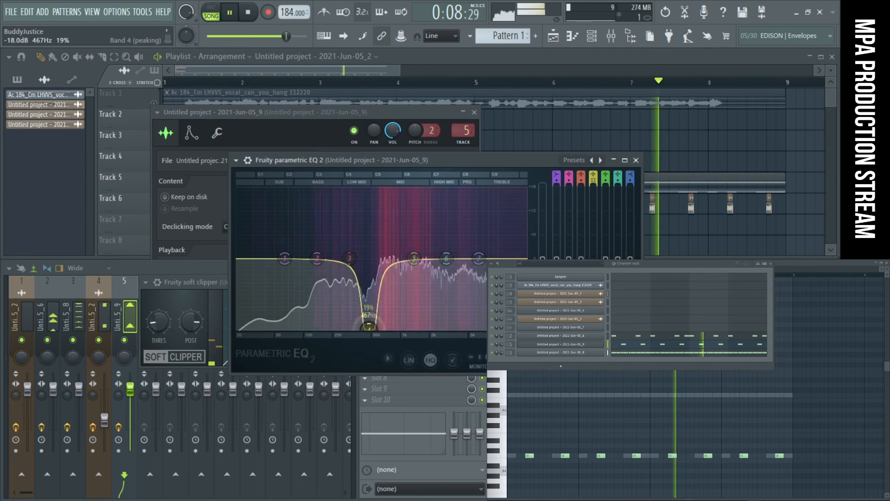
pyautogui.moveTo(365, 195); pyautogui.dragTo(369, 198)
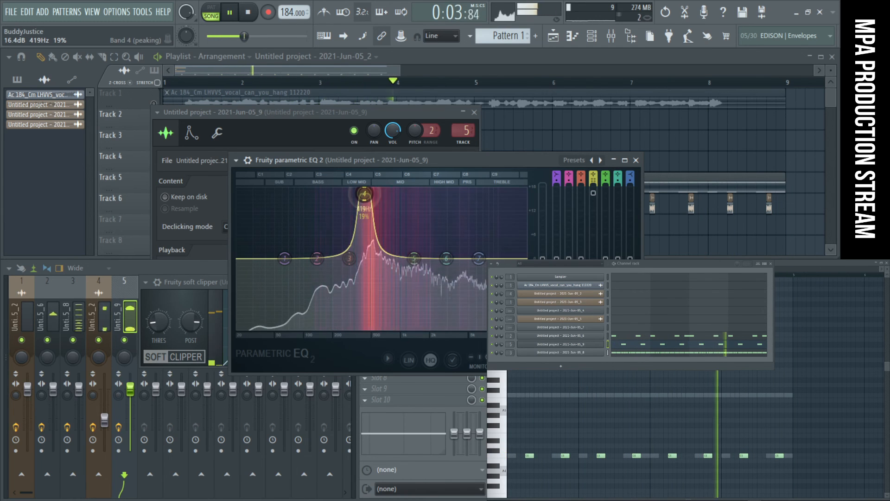
pyautogui.moveTo(370, 196); pyautogui.dragTo(390, 195)
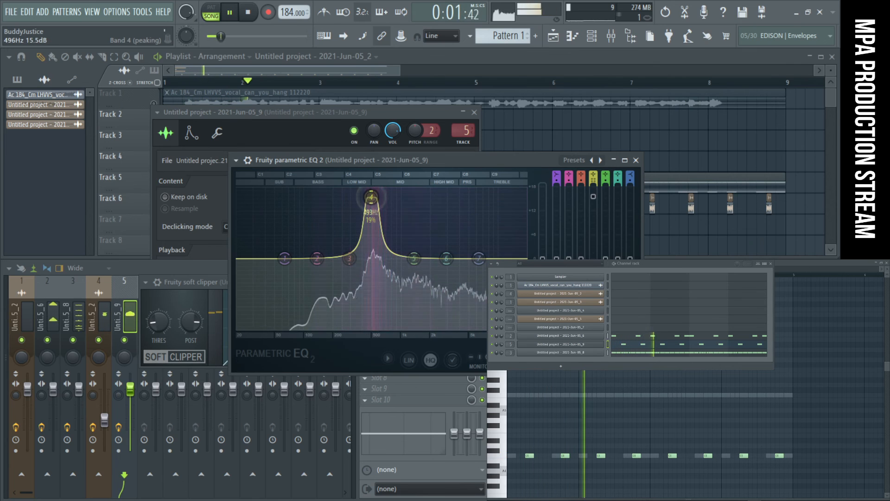
pyautogui.click(636, 160)
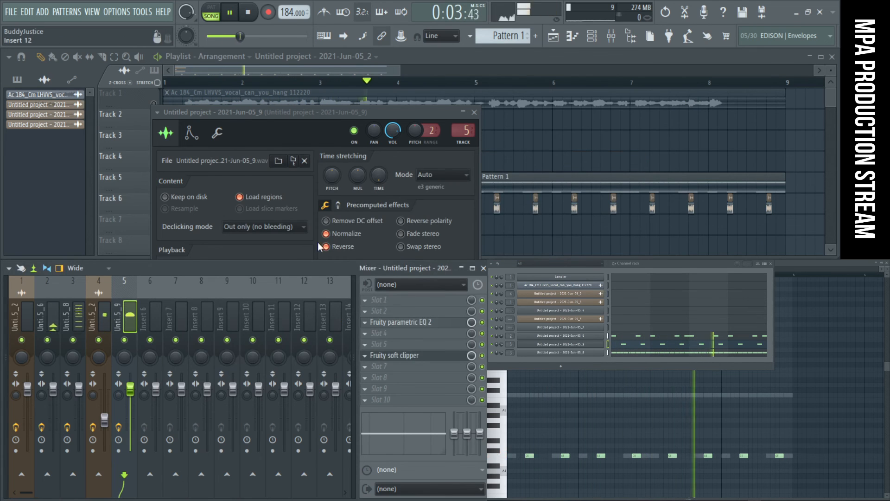
pyautogui.click(475, 112)
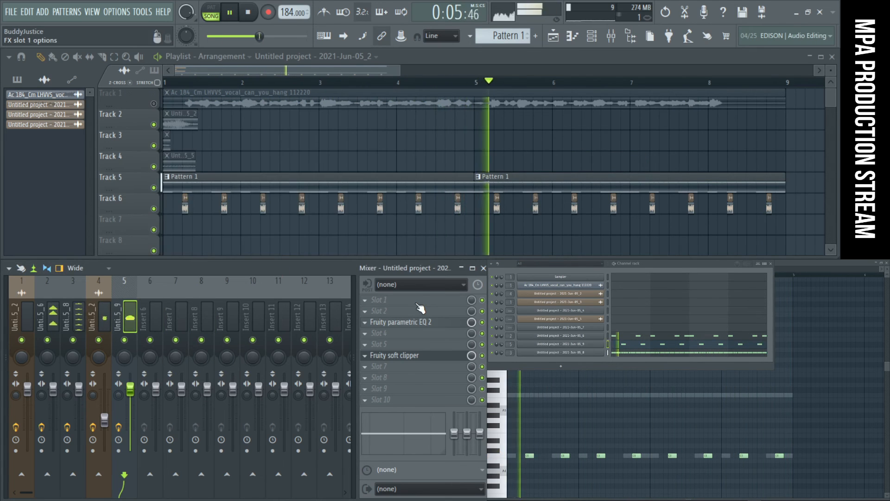
# - Check the mix with track 5 muted, set its fader to about -0.9 dB, and reopen its parametric EQ
pyautogui.click(124, 340)
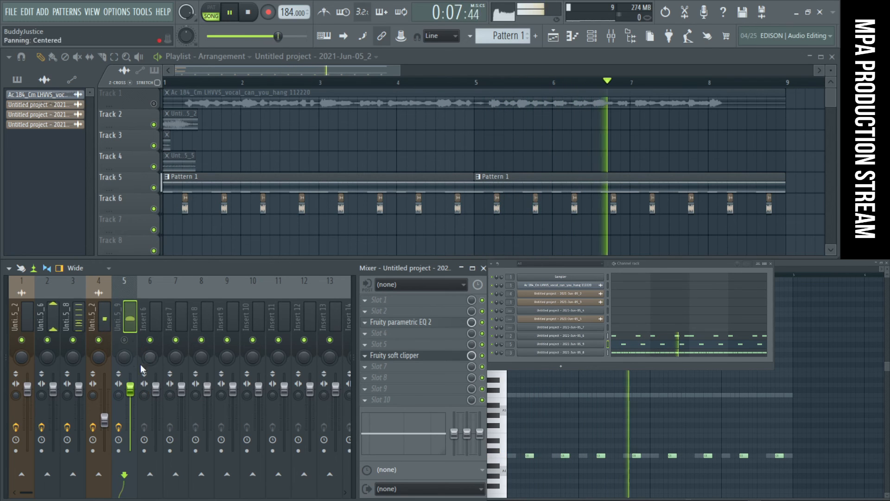
pyautogui.moveTo(135, 395); pyautogui.dragTo(135, 416)
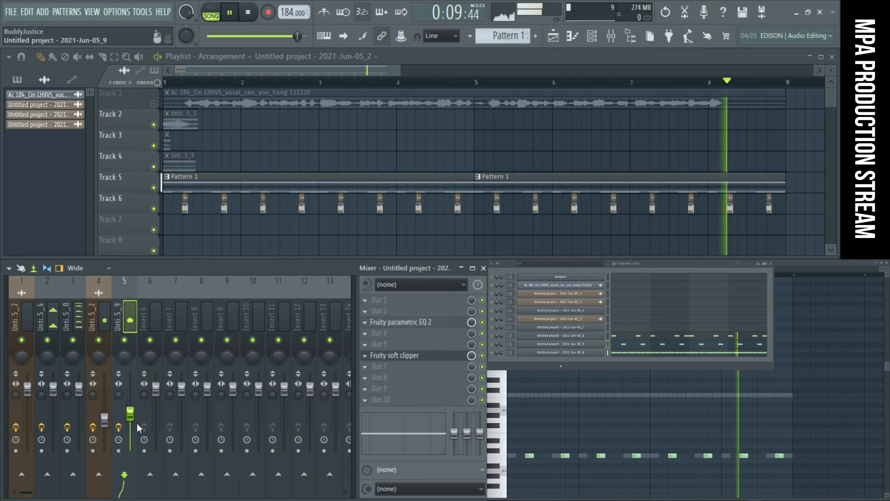
pyautogui.moveTo(130, 410); pyautogui.dragTo(125, 394)
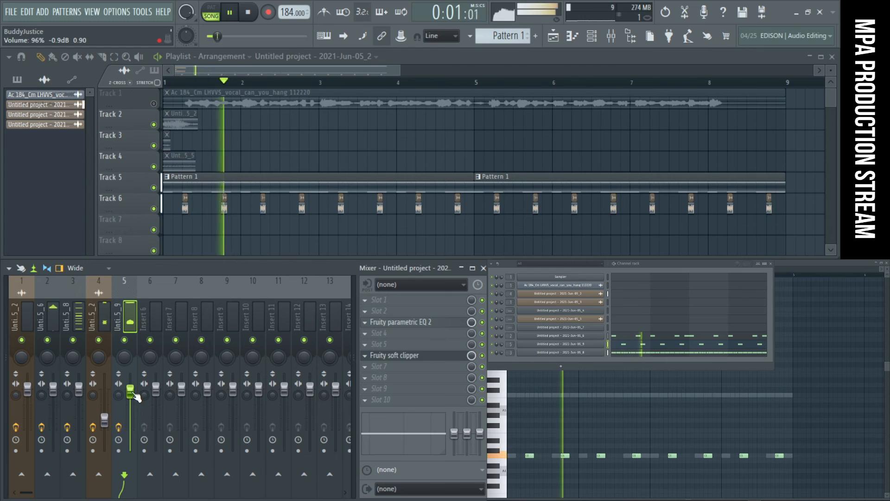
pyautogui.click(405, 324)
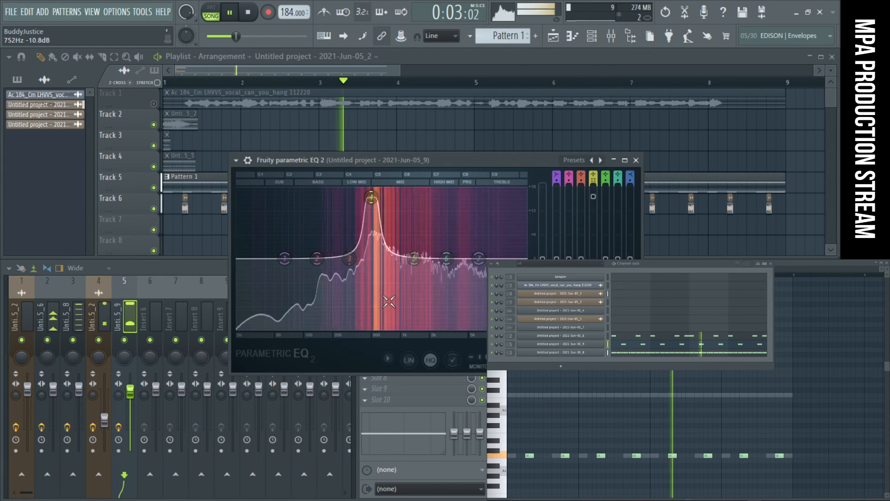
pyautogui.click(128, 318)
# - On track 4's EQ, try and reset a band 3 cut, raise the band 1 high-pass to about 2550 Hz, and close both EQs
pyautogui.click(100, 318)
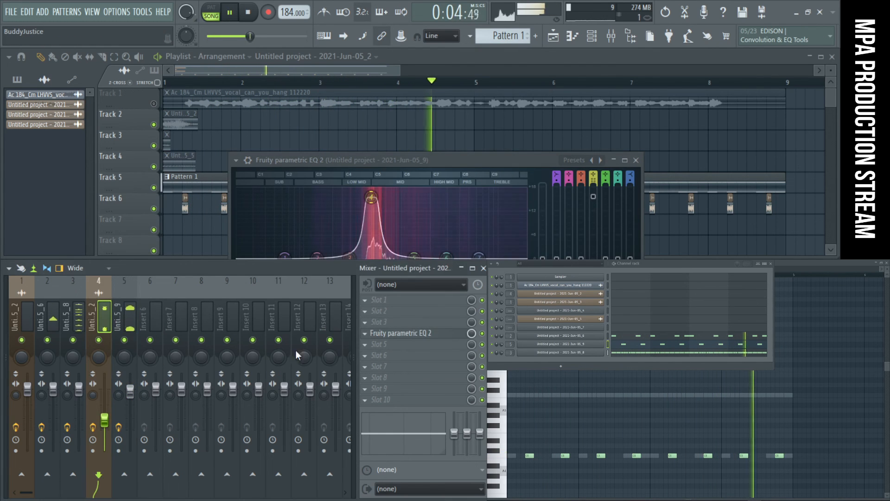
pyautogui.click(411, 333)
pyautogui.moveTo(202, 283); pyautogui.dragTo(220, 351)
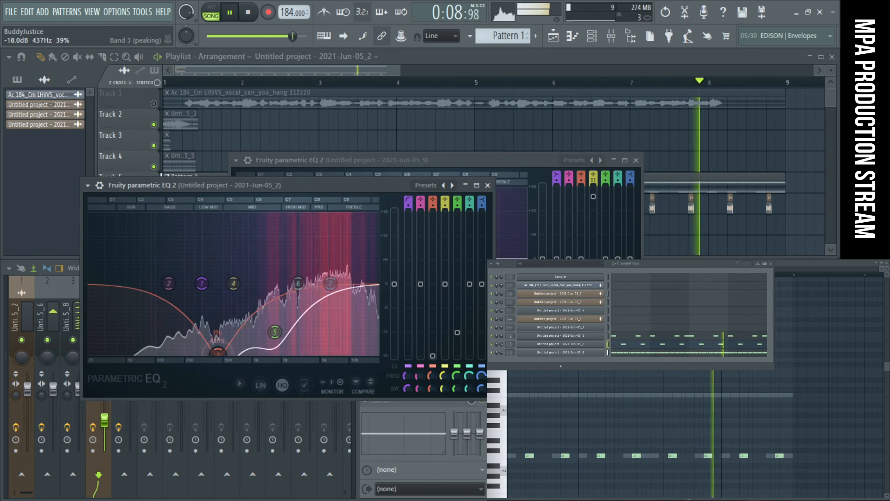
pyautogui.rightClick(221, 355)
pyautogui.click(237, 371)
pyautogui.moveTo(202, 283); pyautogui.dragTo(303, 283)
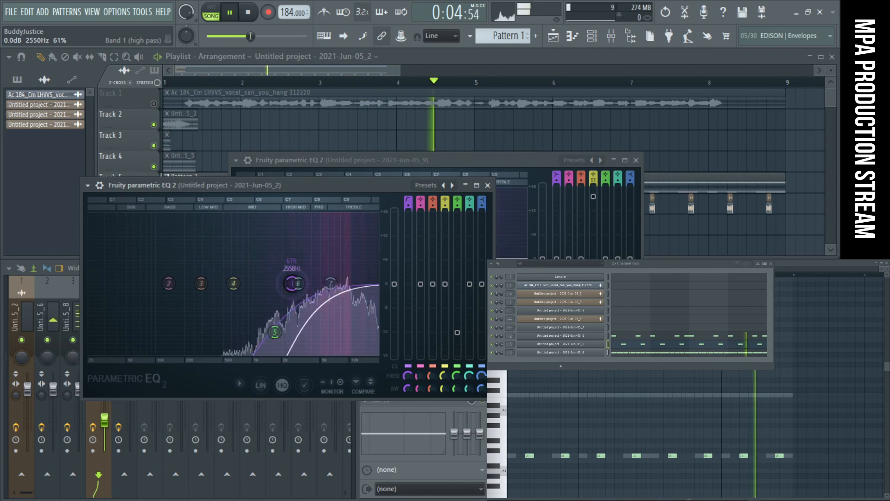
pyautogui.click(488, 185)
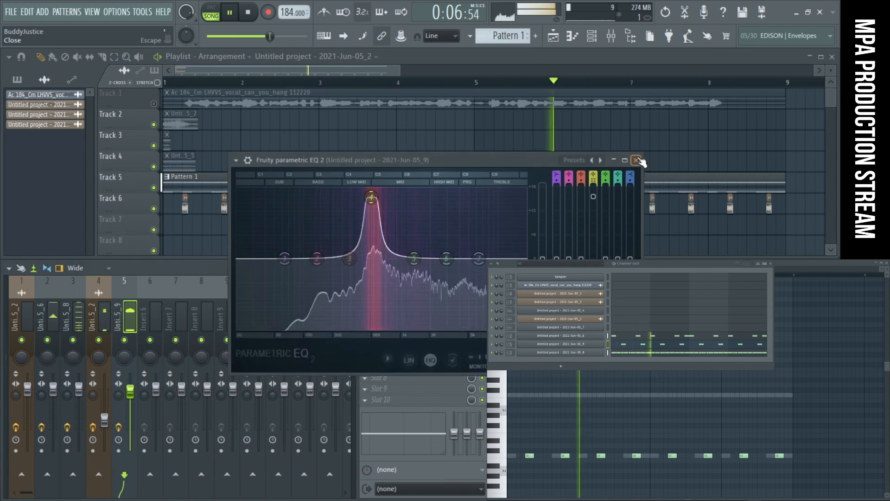
pyautogui.click(635, 160)
# - Select all the repeated sample clips on Track 6 of the playlist and nudge them slightly earlier
pyautogui.moveTo(779, 224); pyautogui.dragTo(124, 210)
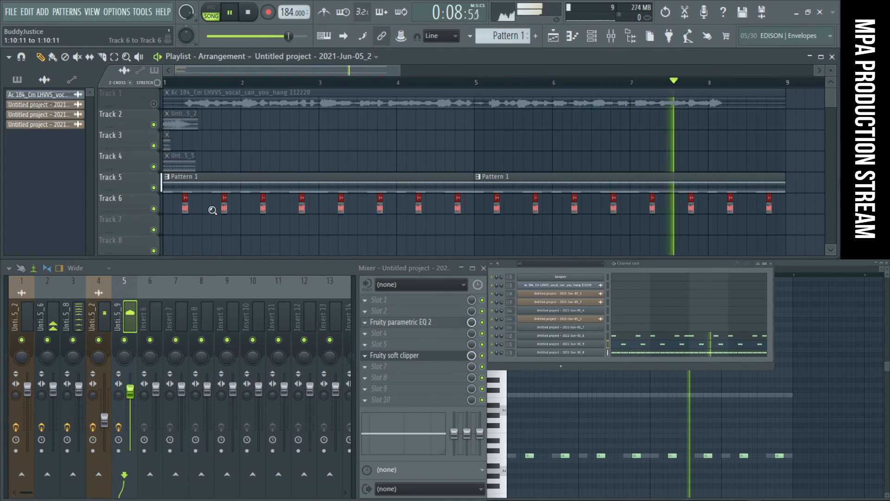
pyautogui.keyDown('ctrl'); pyautogui.rightClick(224, 207); pyautogui.keyUp('ctrl')
pyautogui.moveTo(474, 186); pyautogui.dragTo(471, 185)
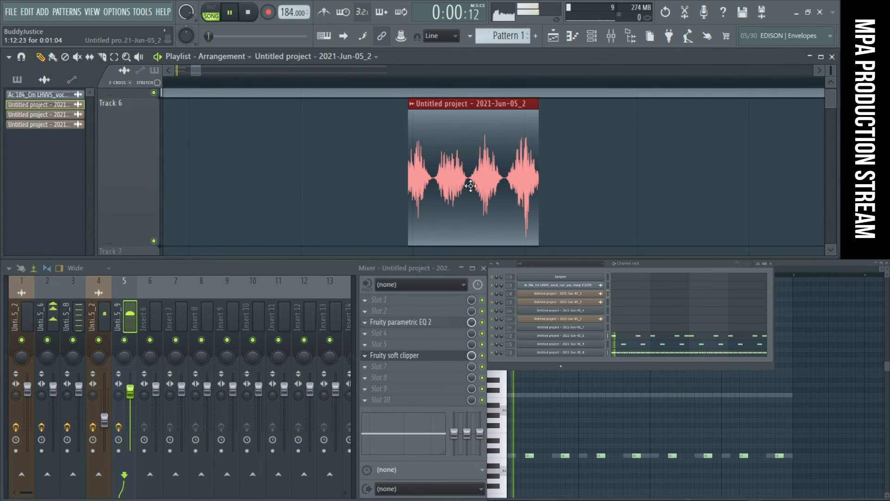
pyautogui.scroll(-3, 506, 183)
pyautogui.keyDown('ctrl'); pyautogui.rightClick(570, 182); pyautogui.keyUp('ctrl')
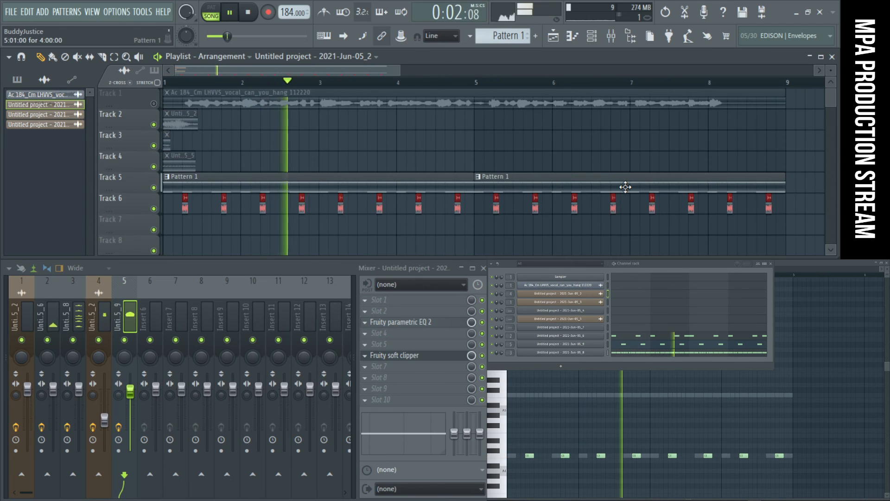
# - Raise mixer track 4's fader to about track 5's level, and lower the Track 6 sample's channel volume with its panning reset to centre
pyautogui.moveTo(104, 419); pyautogui.dragTo(104, 393)
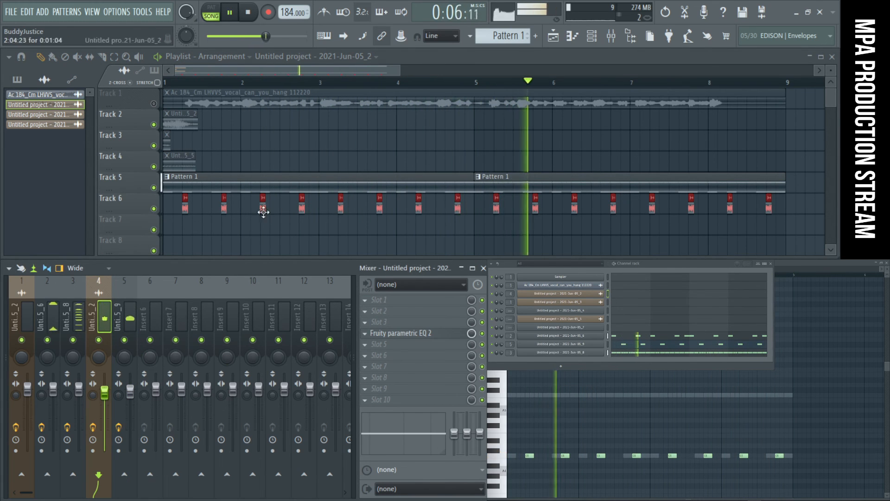
pyautogui.doubleClick(301, 202)
pyautogui.moveTo(244, 143); pyautogui.dragTo(244, 159)
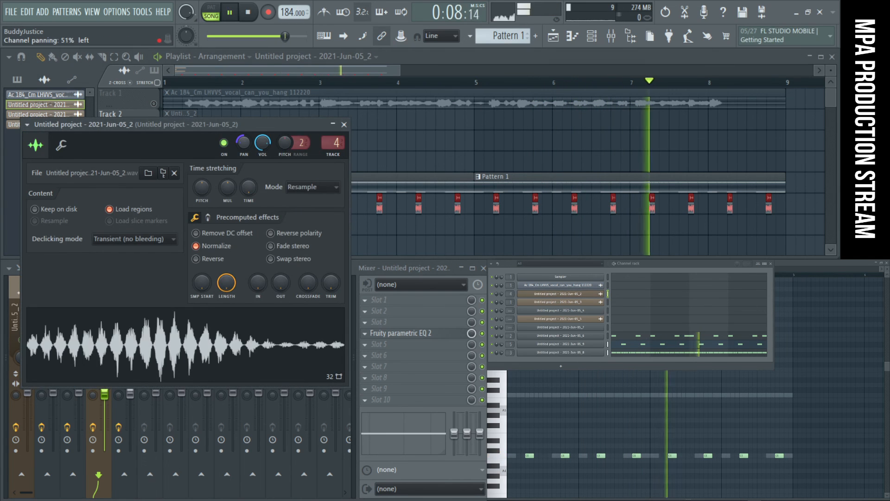
pyautogui.rightClick(254, 144)
pyautogui.click(269, 148)
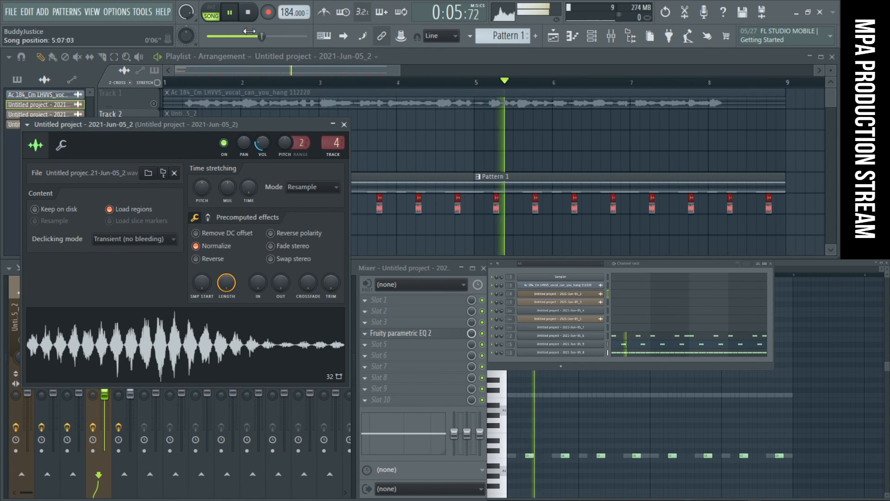
pyautogui.click(344, 124)
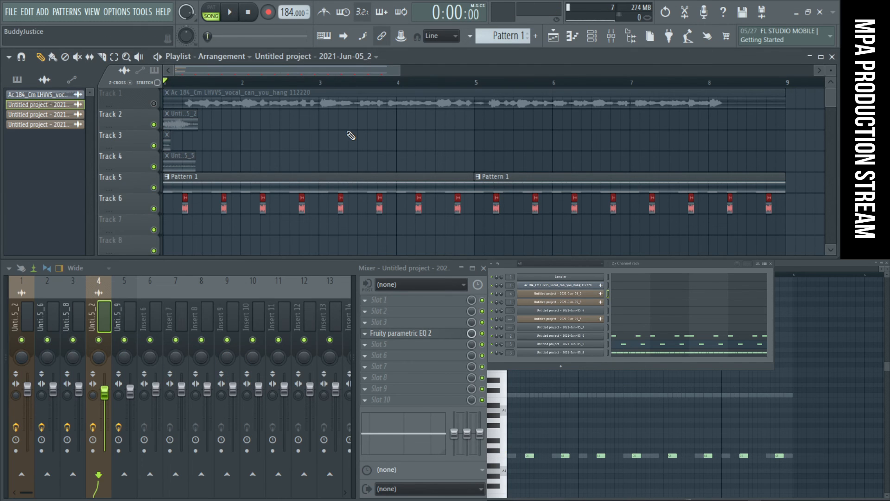
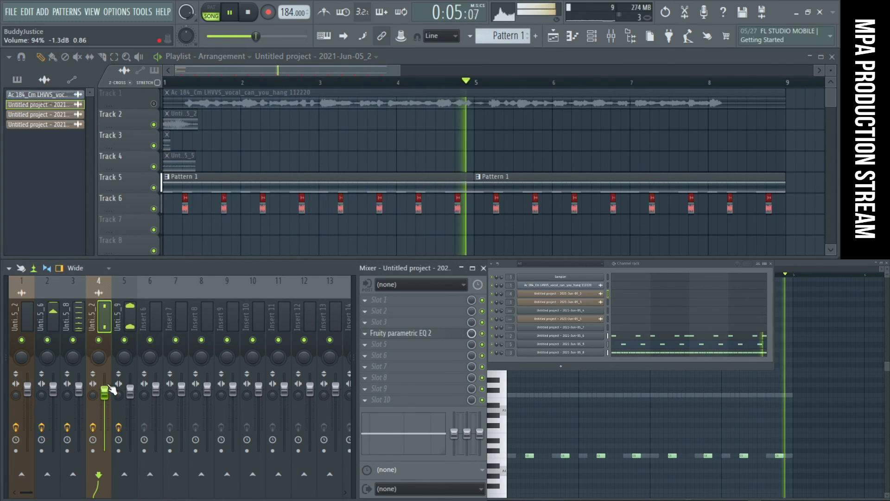
# - Check the mix with mixer track 5 muted and set the Track 6 sample's channel volume to about 55%
pyautogui.click(125, 340)
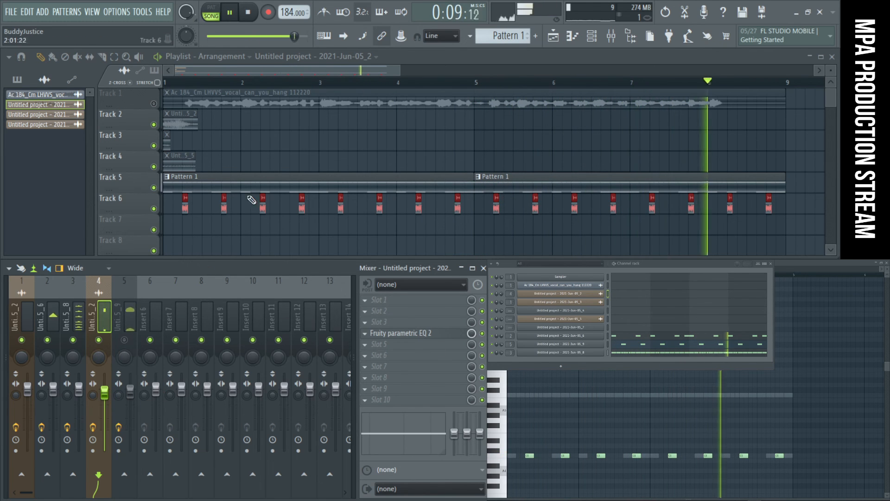
pyautogui.doubleClick(261, 206)
pyautogui.moveTo(262, 143); pyautogui.dragTo(263, 160)
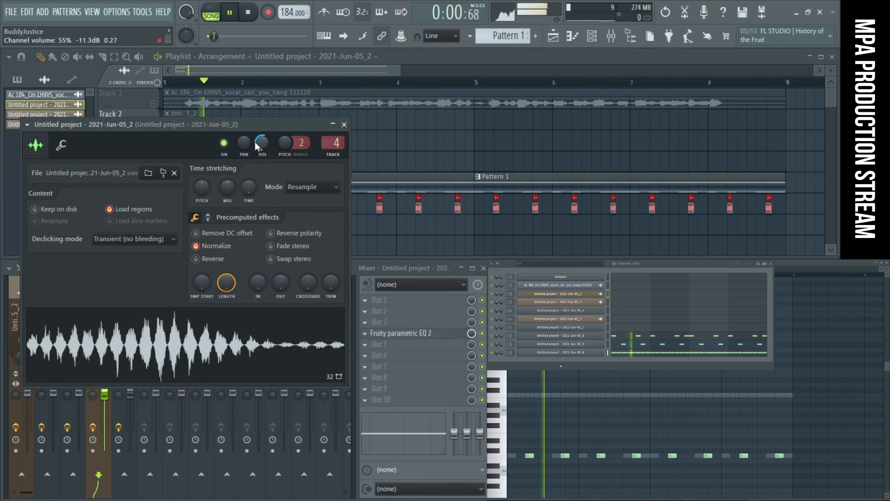
pyautogui.click(344, 125)
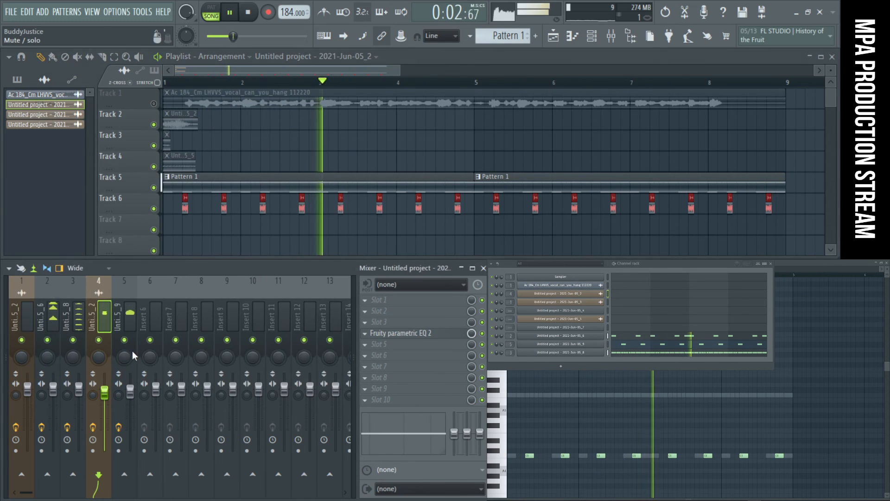
# - Lower mixer track 4's fader slightly and open its parametric EQ
pyautogui.moveTo(105, 393)
pyautogui.mouseDown()
pyautogui.moveTo(106, 414)
pyautogui.moveTo(106, 403)
pyautogui.mouseUp()
pyautogui.click(410, 326)
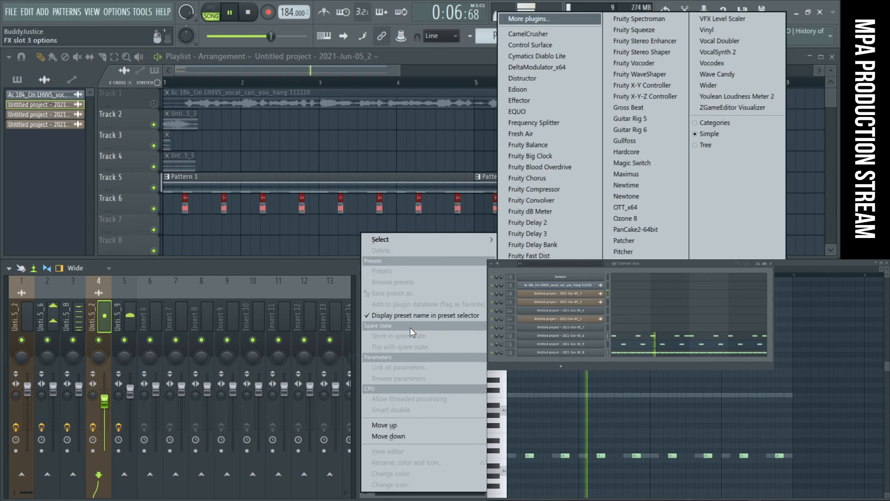
pyautogui.click(383, 315)
pyautogui.click(385, 333)
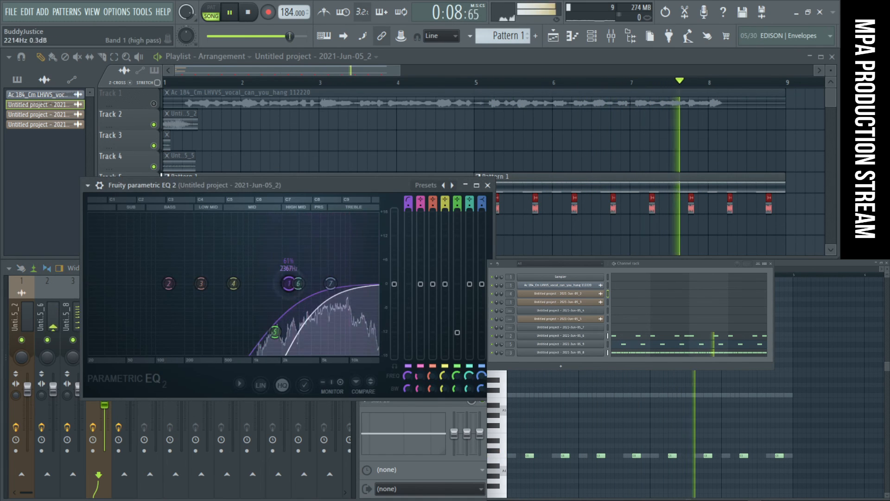
# - Try moving EQ band 4 into the high treble and band 7 to about 1078 Hz at -2 dB, resetting each
pyautogui.moveTo(234, 283); pyautogui.dragTo(364, 350)
pyautogui.scroll(-10, 374, 350)
pyautogui.rightClick(364, 351)
pyautogui.click(378, 366)
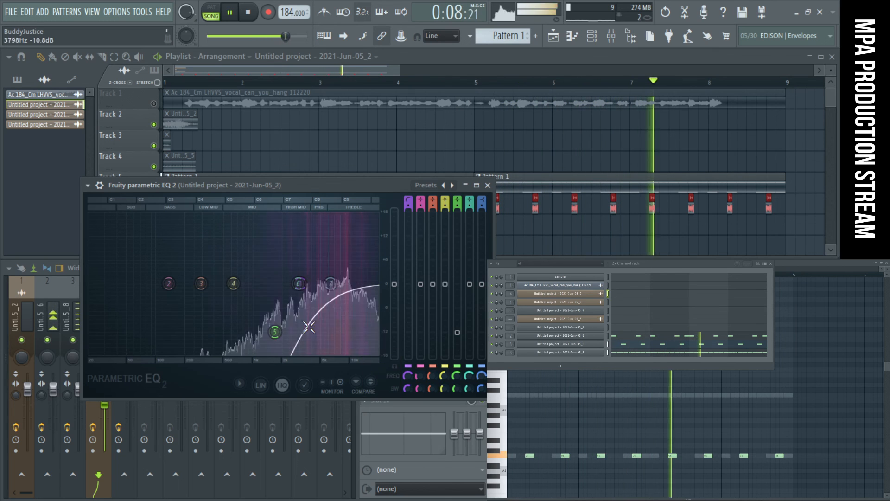
pyautogui.moveTo(321, 279); pyautogui.dragTo(255, 292)
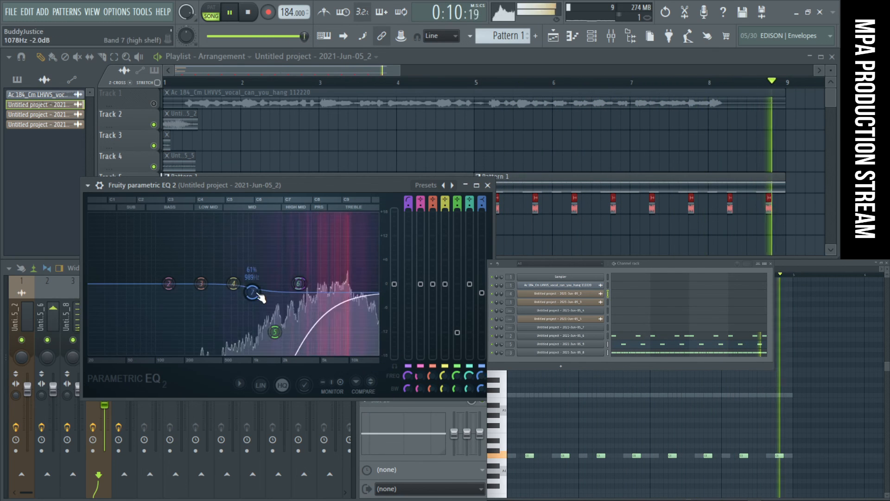
pyautogui.rightClick(252, 292)
pyautogui.click(274, 308)
# - Lower the band 1 high-pass frequency slightly, deepen the band 5 cut, close the EQ and stop playback
pyautogui.moveTo(409, 377)
pyautogui.mouseDown()
pyautogui.moveTo(409, 398)
pyautogui.moveTo(408, 381)
pyautogui.mouseUp()
pyautogui.moveTo(275, 332)
pyautogui.mouseDown()
pyautogui.moveTo(322, 339)
pyautogui.moveTo(246, 348)
pyautogui.moveTo(278, 354)
pyautogui.moveTo(264, 226)
pyautogui.moveTo(205, 219)
pyautogui.moveTo(303, 215)
pyautogui.moveTo(304, 349)
pyautogui.moveTo(274, 343)
pyautogui.mouseUp()
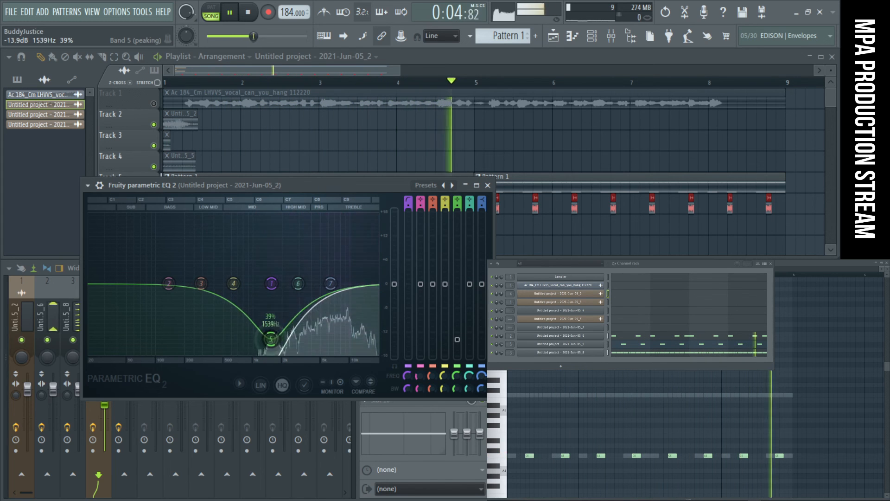
pyautogui.click(488, 185)
pyautogui.press('space')
# - Load Fresh Air in slot 3 of mixer track 4, link its Mid Air and High Air amounts, and try different shared levels
pyautogui.click(418, 321)
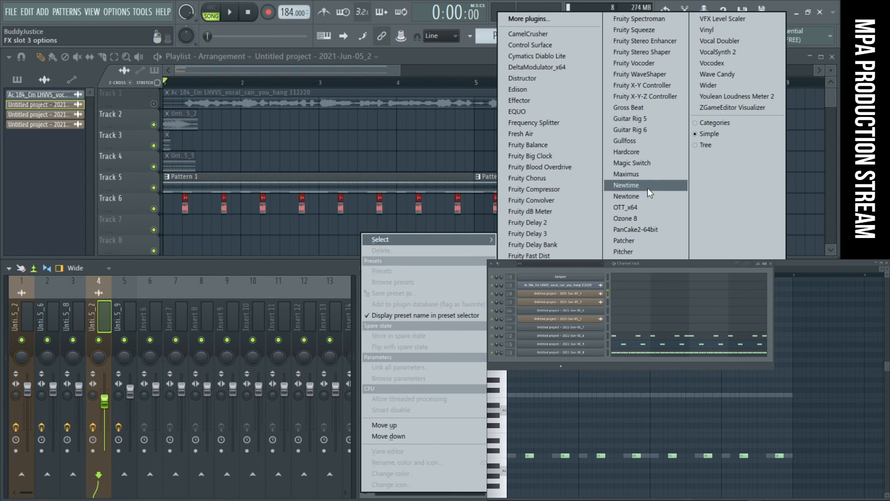
pyautogui.click(571, 134)
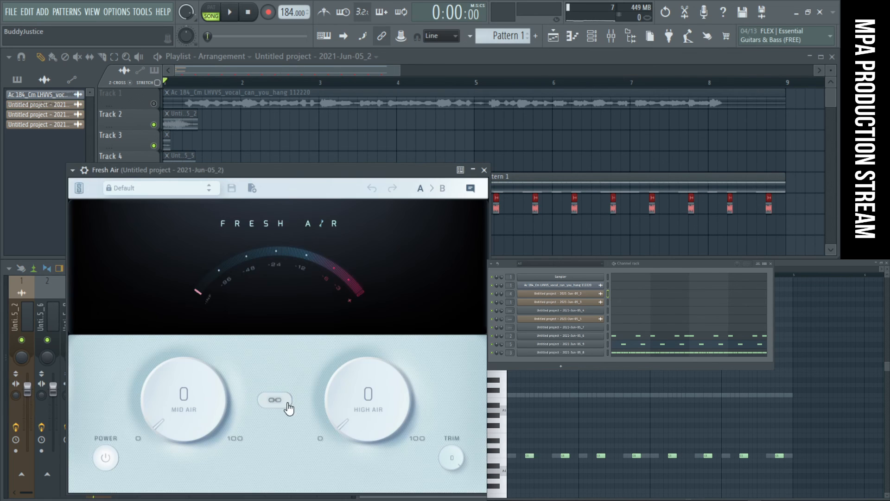
pyautogui.click(276, 401)
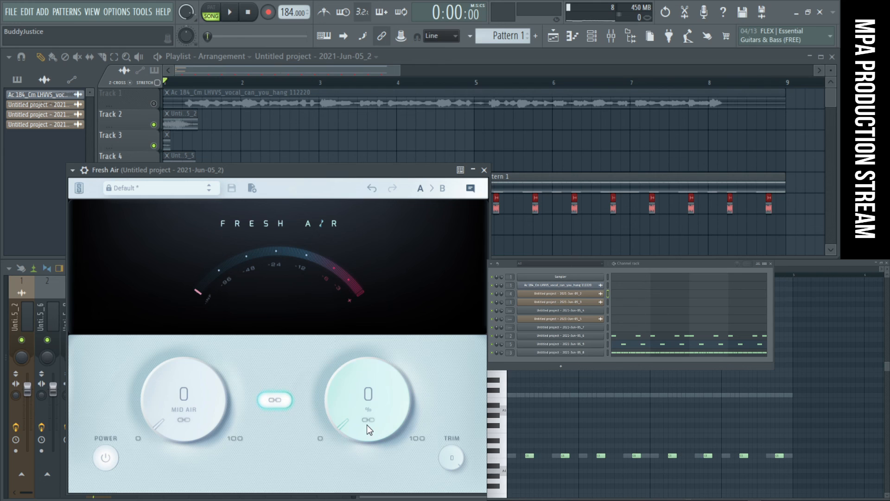
pyautogui.moveTo(370, 387); pyautogui.dragTo(375, 226)
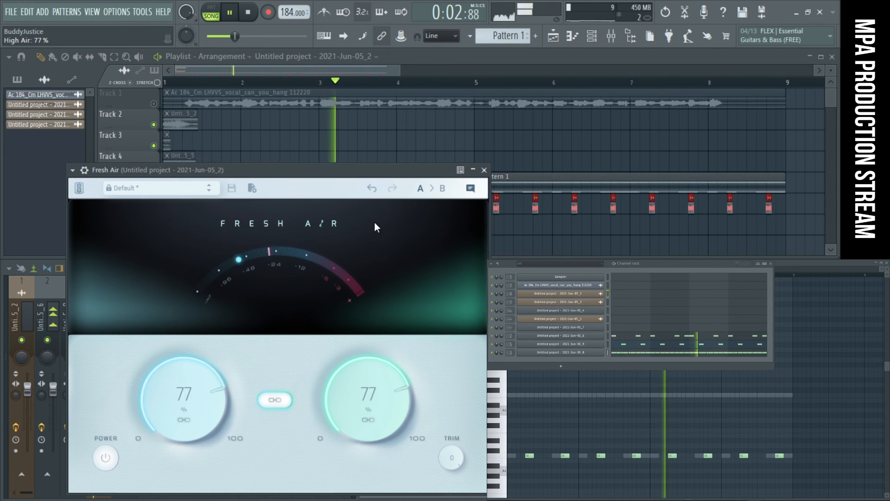
pyautogui.moveTo(378, 191); pyautogui.dragTo(396, 357)
pyautogui.moveTo(370, 393); pyautogui.dragTo(387, 336)
# - Unlink Fresh Air's two amounts and set Mid Air to 25% and High Air to 57%
pyautogui.click(284, 401)
pyautogui.moveTo(183, 394); pyautogui.dragTo(252, 473)
pyautogui.moveTo(369, 394); pyautogui.dragTo(366, 304)
pyautogui.moveTo(219, 410); pyautogui.dragTo(218, 394)
pyautogui.moveTo(380, 411); pyautogui.dragTo(391, 459)
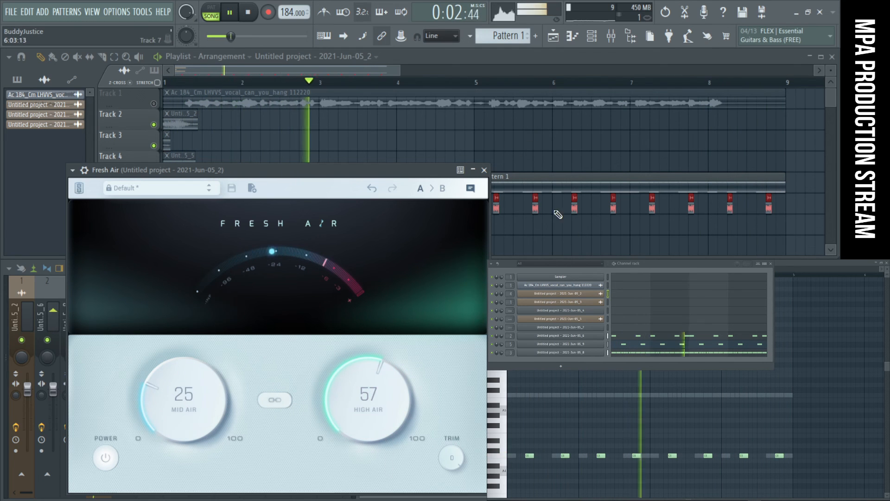
# - Set Fresh Air's High Air to 79% and its Trim to -0.4, and minimise the plugin
pyautogui.moveTo(371, 376)
pyautogui.mouseDown()
pyautogui.moveTo(367, 462)
pyautogui.moveTo(357, 366)
pyautogui.mouseUp()
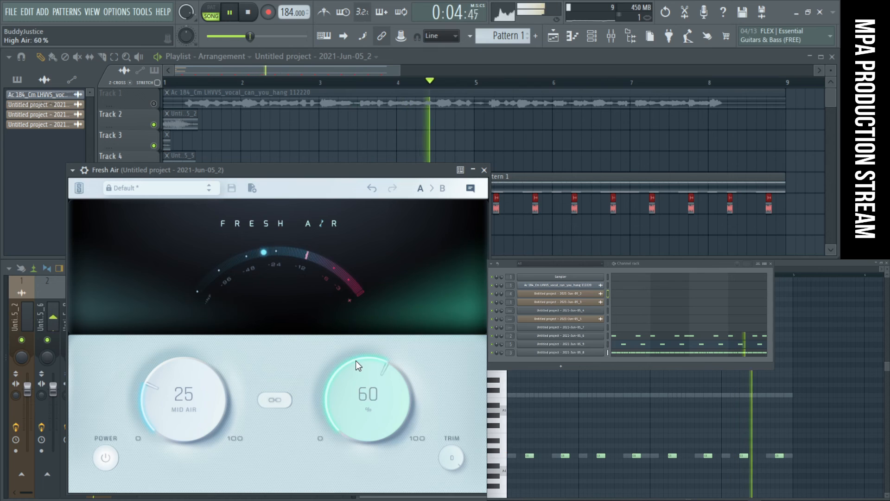
pyautogui.moveTo(357, 317); pyautogui.dragTo(371, 364)
pyautogui.moveTo(456, 456); pyautogui.dragTo(430, 461)
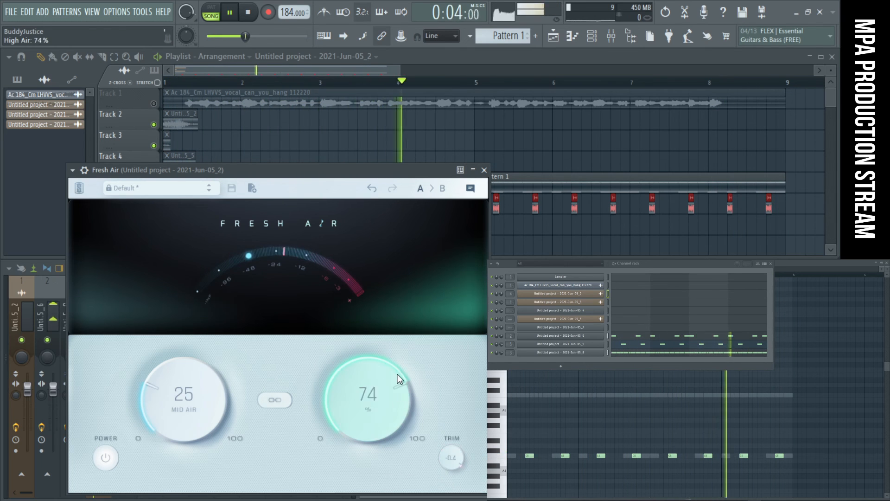
pyautogui.click(473, 171)
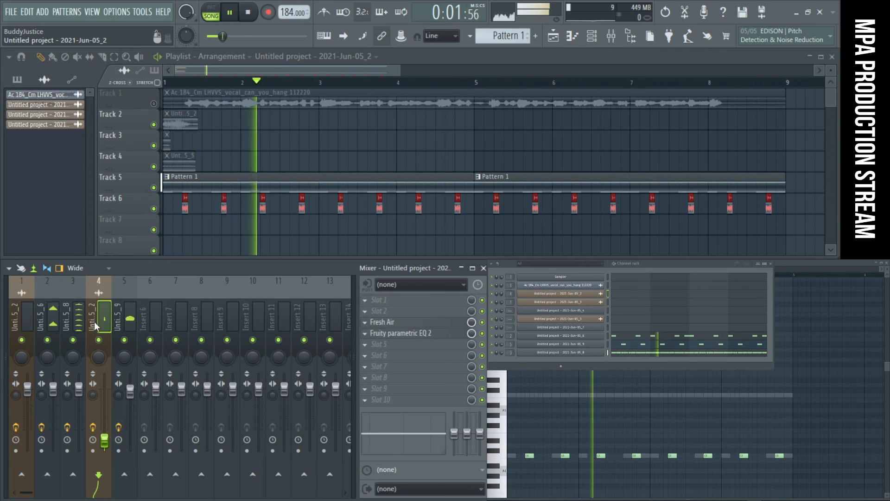
# - Balance mixer track 4's fader well below the others and mute tracks 4 and 5, briefly toggling track 3's mute to compare
pyautogui.moveTo(105, 442); pyautogui.dragTo(106, 433)
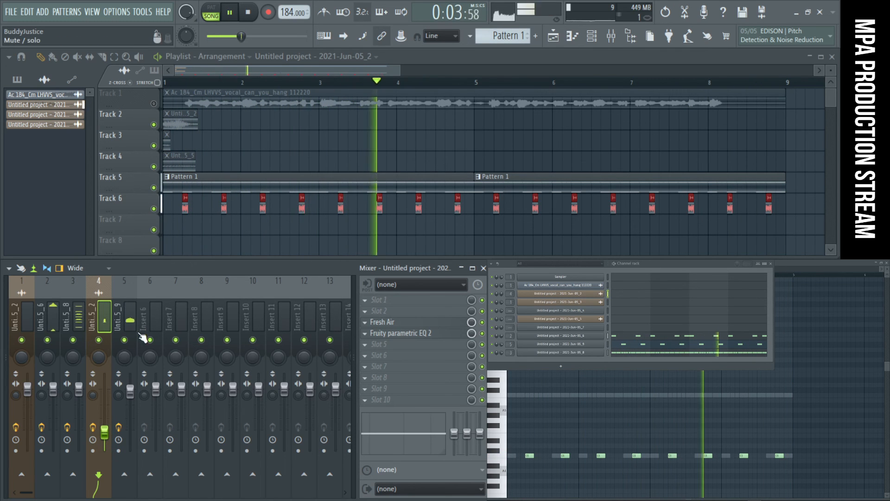
pyautogui.click(124, 340)
pyautogui.click(99, 340)
pyautogui.click(73, 340)
pyautogui.click(73, 340)
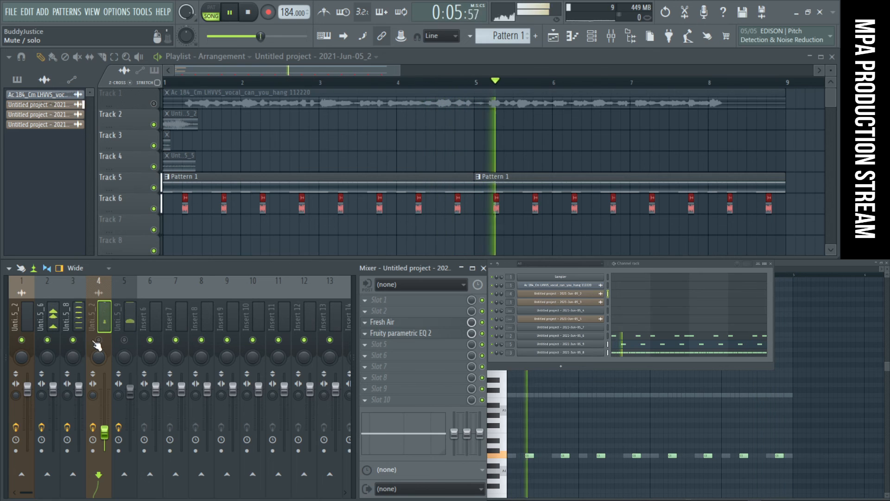
# - On mixer track 3's parametric EQ, boost band 6 by about 7.6 dB at roughly 17780 Hz and close the EQ
pyautogui.click(73, 320)
pyautogui.click(408, 345)
pyautogui.moveTo(326, 252); pyautogui.dragTo(401, 225)
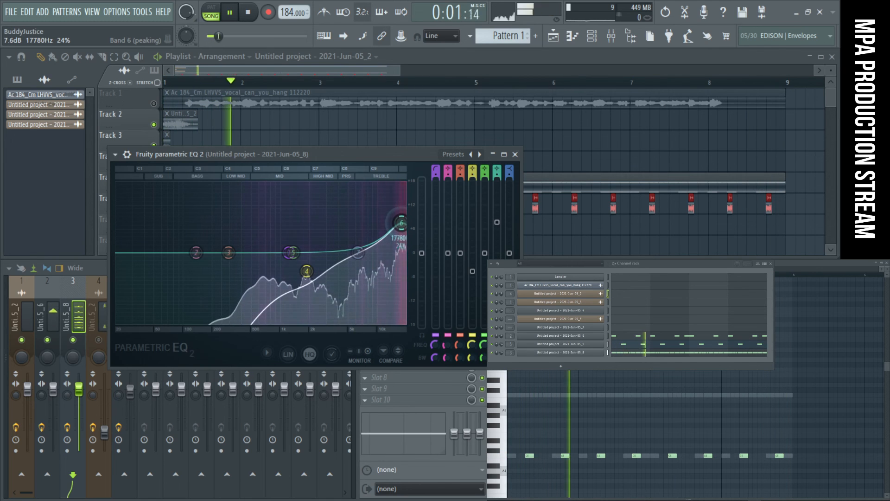
pyautogui.click(515, 154)
# - On mixer track 2's parametric EQ, move band 5 down in frequency into a deep cut beside band 4, and return to the mixer
pyautogui.click(46, 315)
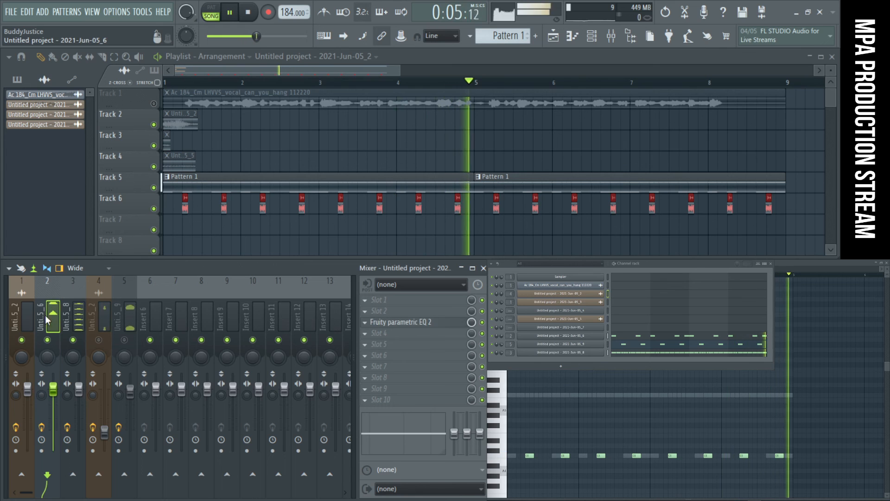
pyautogui.rightClick(393, 313)
pyautogui.click(389, 318)
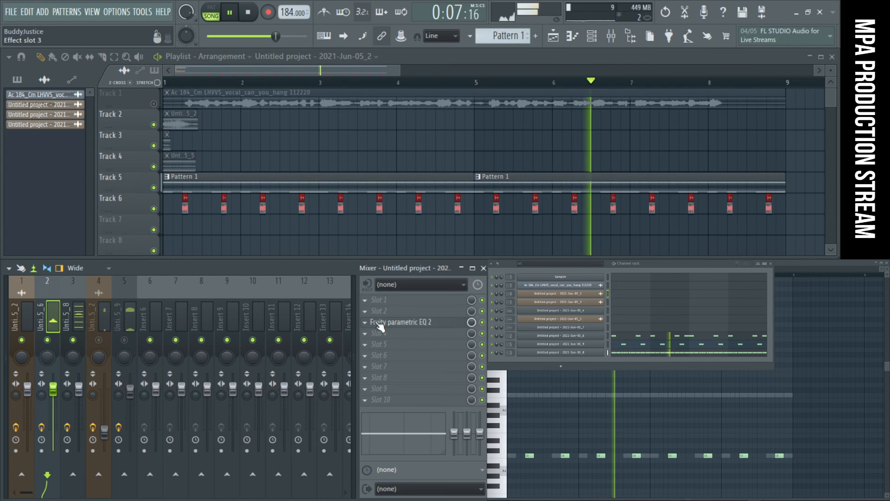
pyautogui.click(376, 323)
pyautogui.moveTo(193, 216); pyautogui.dragTo(153, 252)
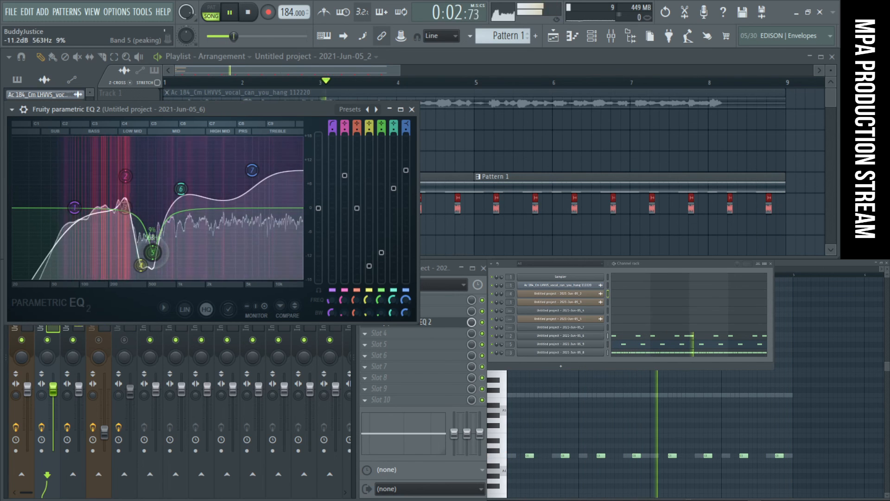
pyautogui.click(51, 331)
pyautogui.click(574, 329)
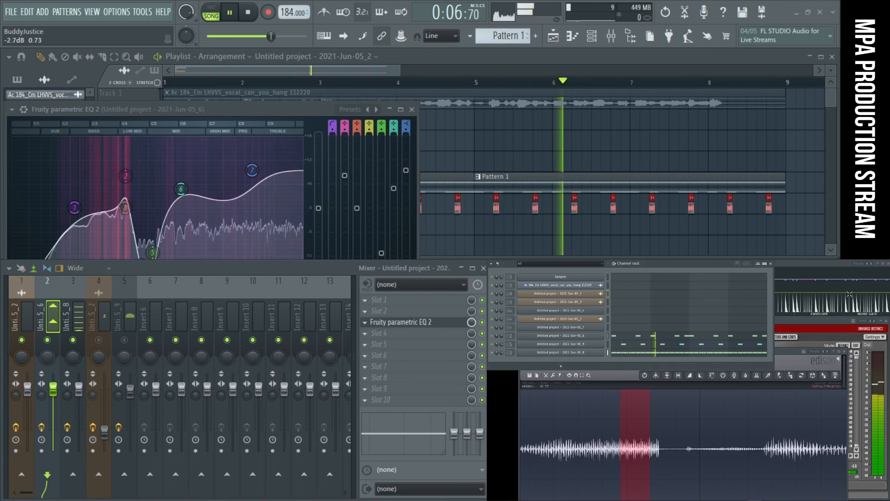
# - Compare the mix by toggling the mutes of mixer tracks 2 and 4, and lower track 3's fader slightly
pyautogui.click(48, 340)
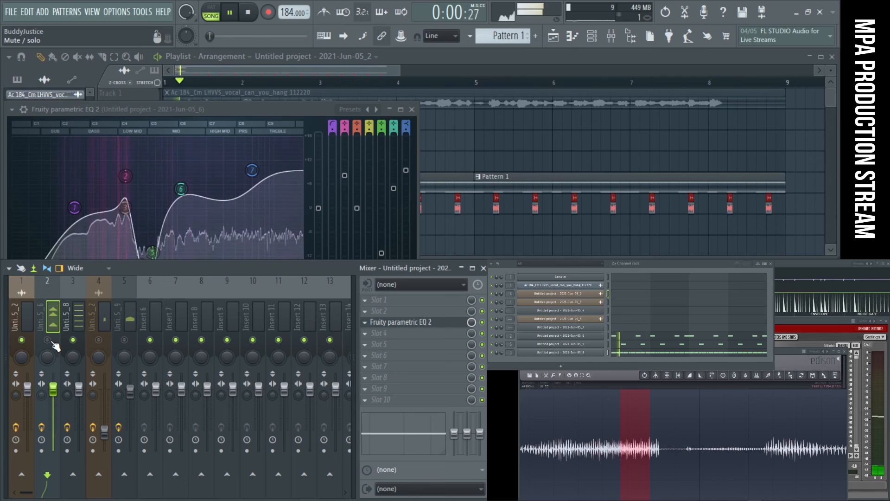
pyautogui.moveTo(79, 387); pyautogui.dragTo(78, 398)
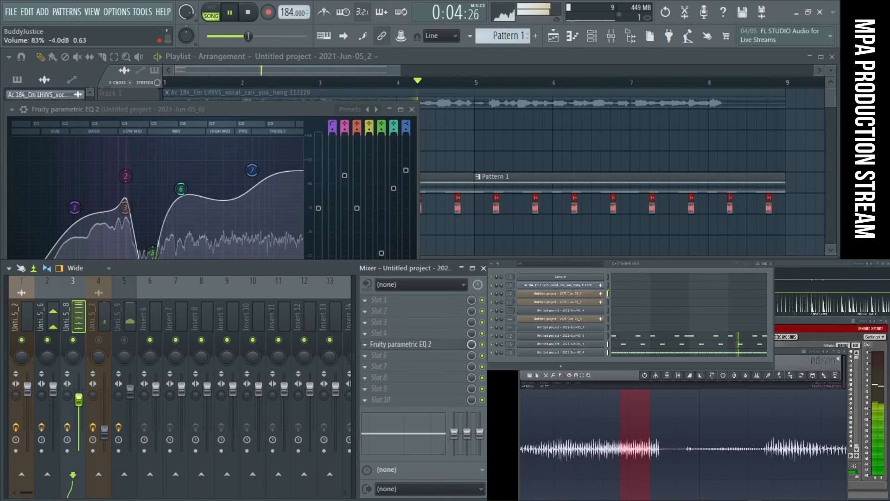
pyautogui.click(98, 341)
pyautogui.click(99, 341)
# - Unmute mixer track 5, lower its fader, and close track 2's EQ
pyautogui.click(124, 340)
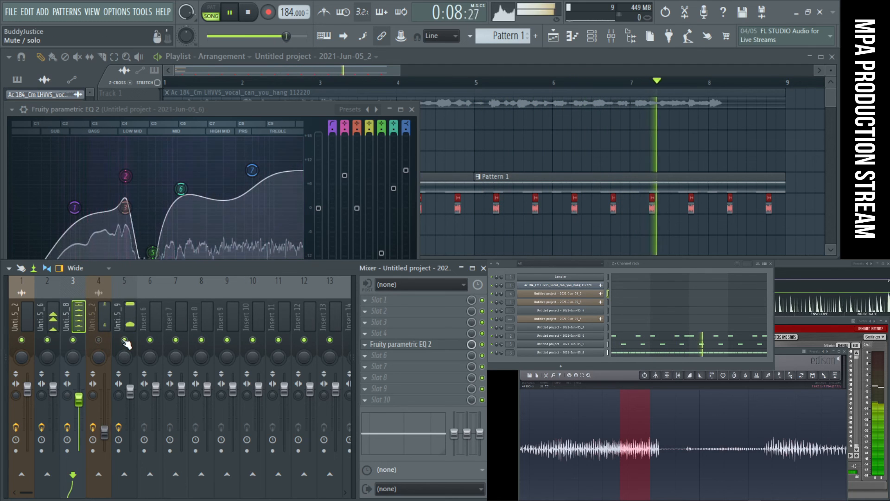
pyautogui.moveTo(131, 392); pyautogui.dragTo(130, 408)
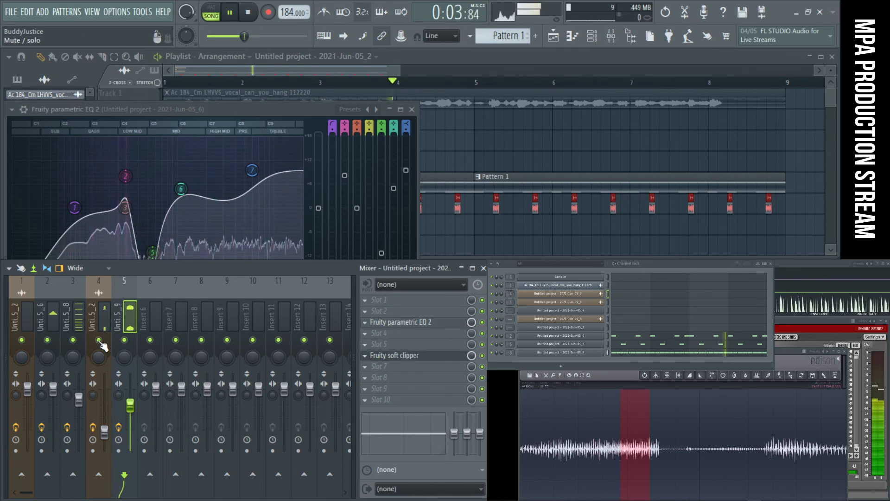
pyautogui.click(412, 110)
# - Unmute the LHVVS acapella on playlist Track 1 and bypass Portal on its mixer track
pyautogui.press('space')
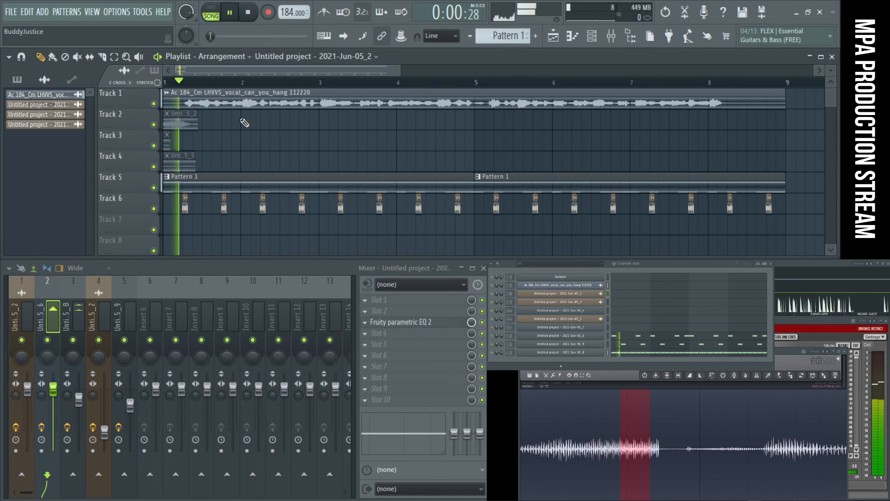
pyautogui.press('space')
pyautogui.doubleClick(223, 107)
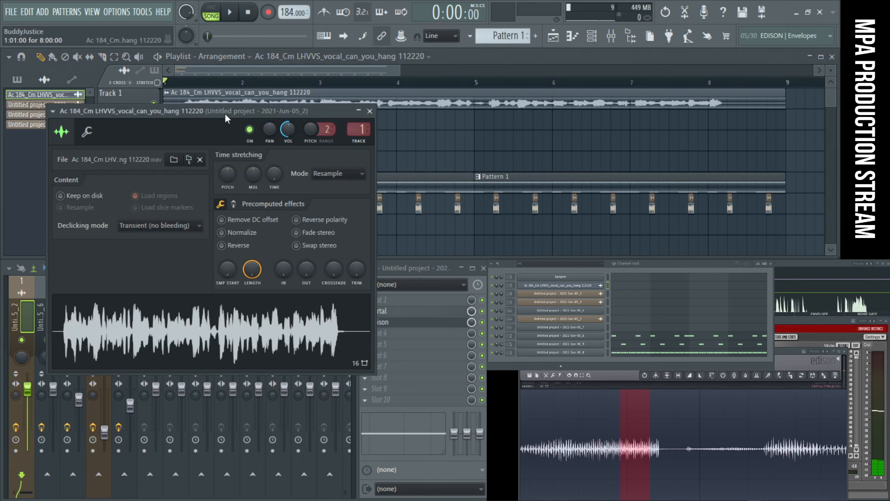
pyautogui.click(28, 308)
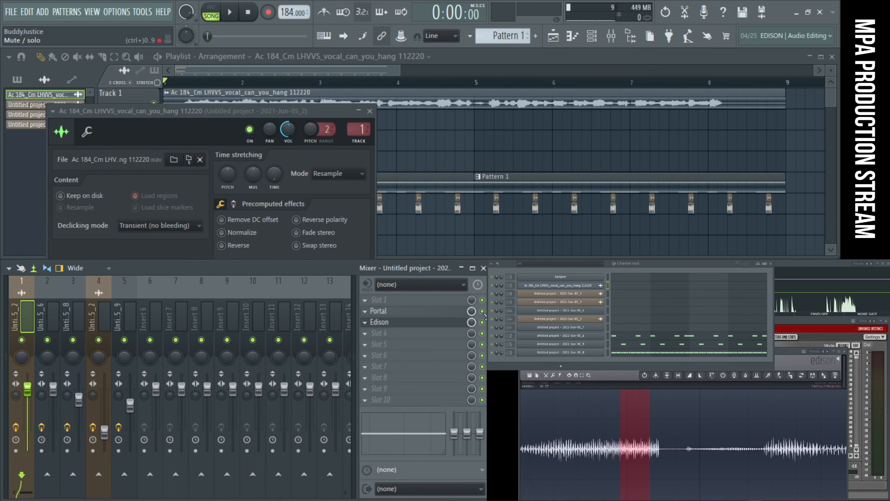
pyautogui.click(370, 111)
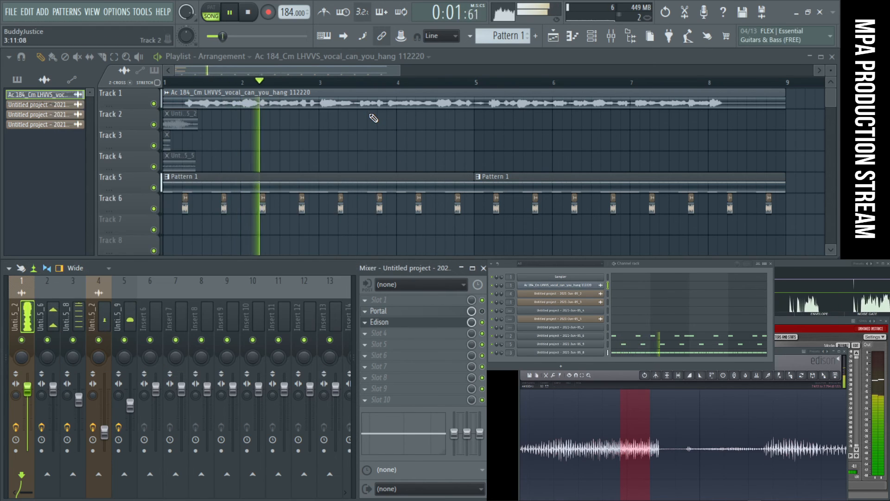
# - Set the LHVVS acapella's channel volume to about 50% and close its sampler window
pyautogui.doubleClick(315, 97)
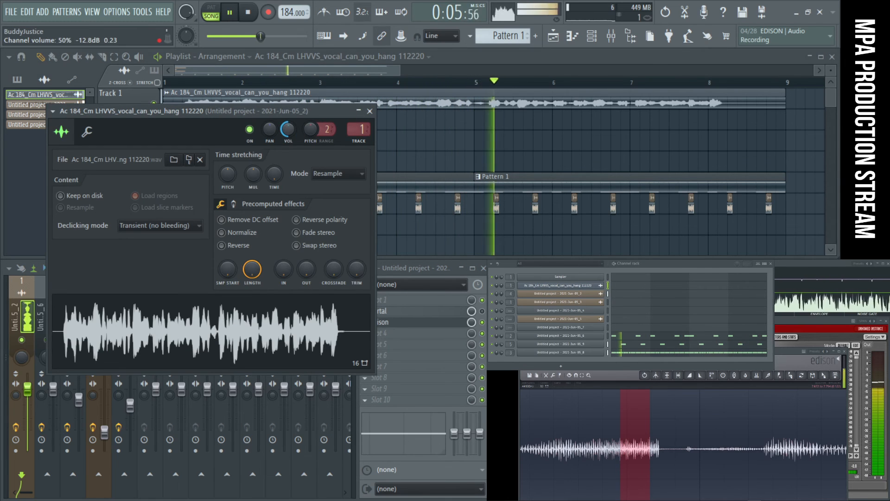
pyautogui.click(370, 111)
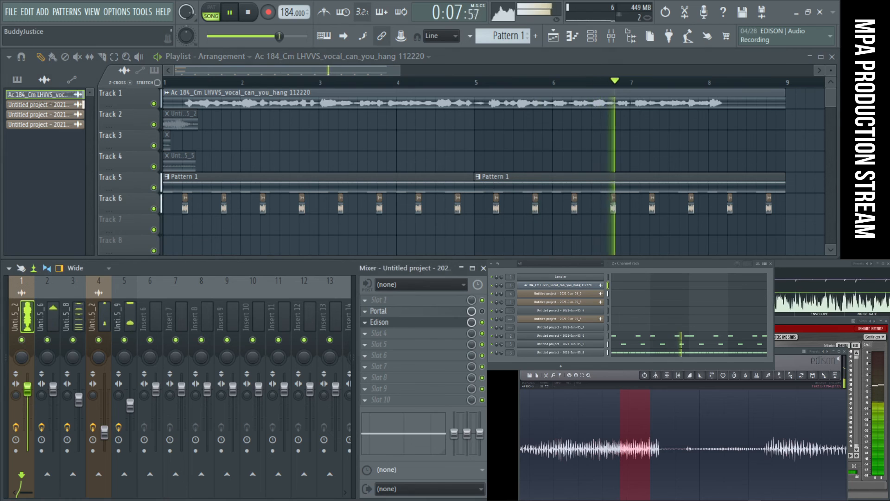
pyautogui.click(379, 299)
pyautogui.click(534, 412)
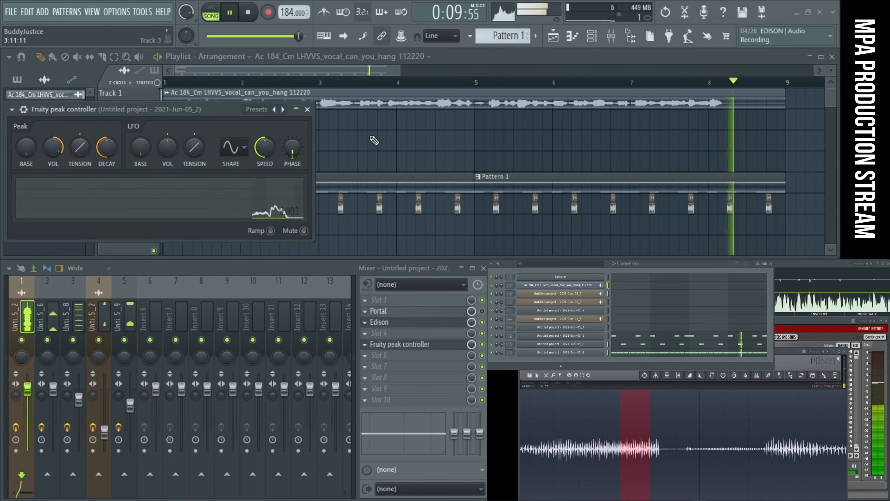
pyautogui.click(307, 110)
# - Replace the Fruity peak controller on mixer track 1 with Fruity parametric EQ 2
pyautogui.click(365, 344)
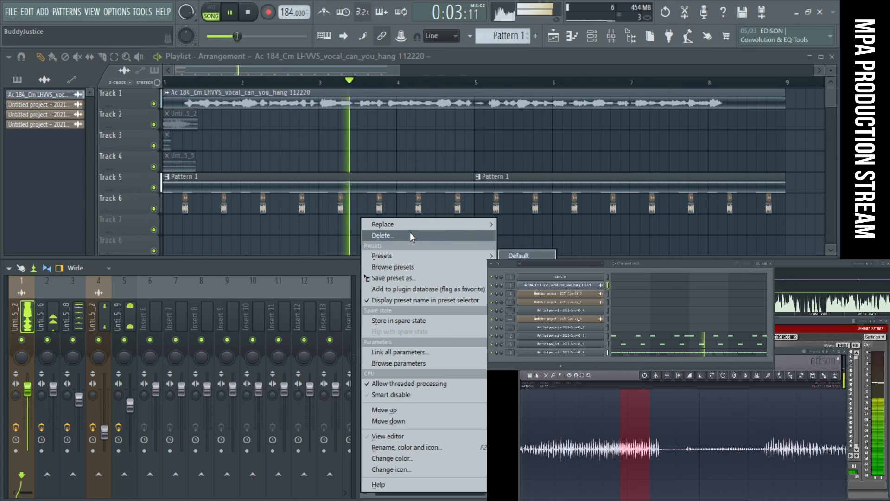
pyautogui.moveTo(410, 226)
pyautogui.click(533, 401)
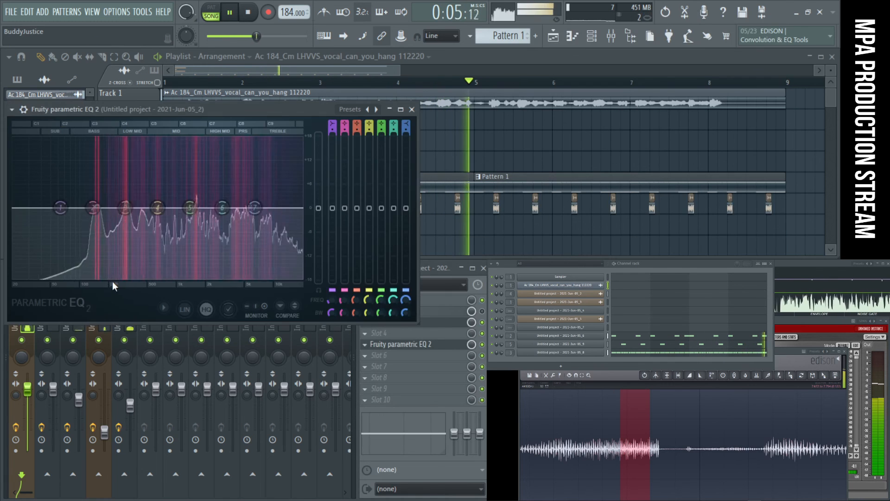
# - Turn band 1 of mixer track 1's EQ into a high pass that rolls off the lows, and cut band 2 to about -7.2 dB near 47 Hz
pyautogui.rightClick(60, 208)
pyautogui.moveTo(78, 238)
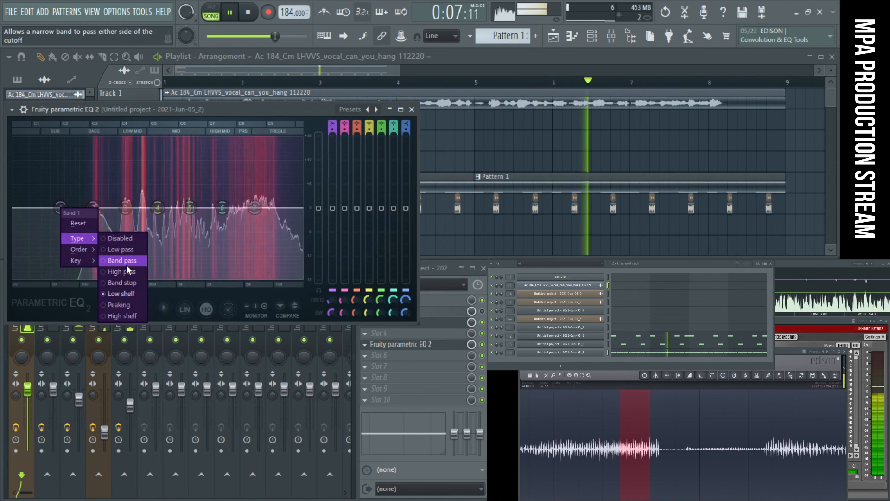
pyautogui.click(119, 259)
pyautogui.moveTo(61, 208); pyautogui.dragTo(105, 207)
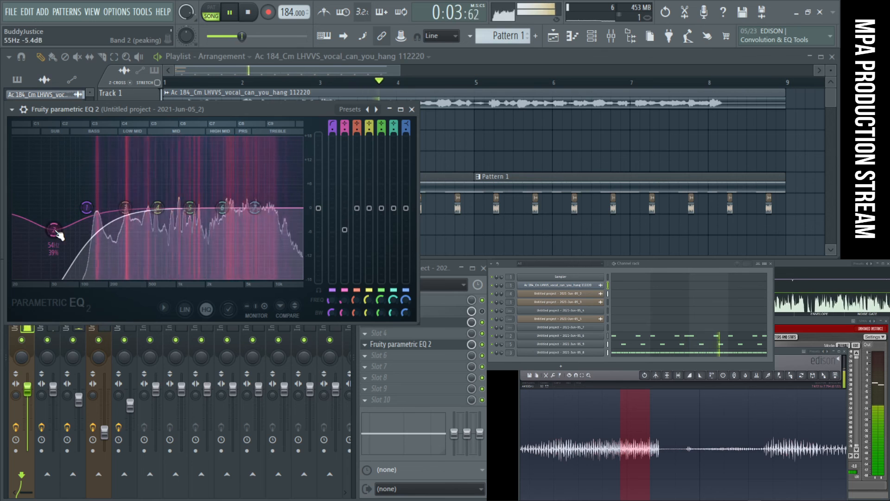
pyautogui.moveTo(79, 207); pyautogui.dragTo(89, 207)
pyautogui.moveTo(49, 231); pyautogui.dragTo(80, 232)
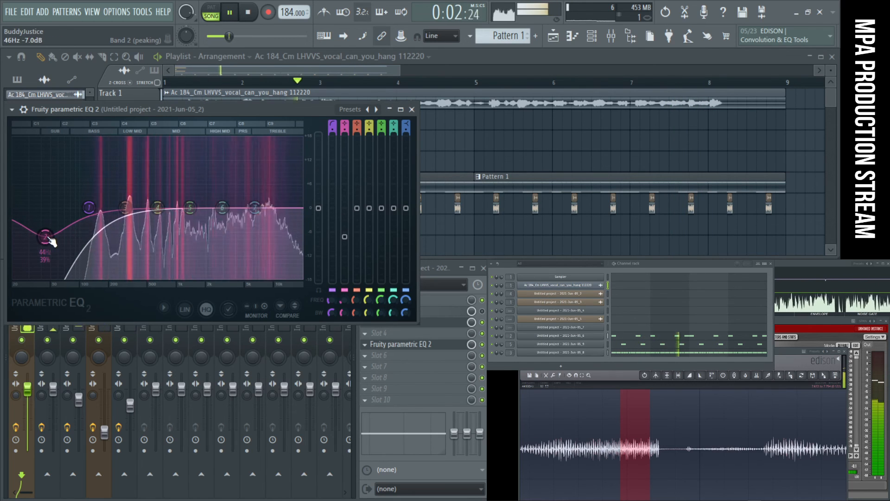
pyautogui.moveTo(76, 207); pyautogui.dragTo(82, 208)
pyautogui.moveTo(45, 237); pyautogui.dragTo(46, 239)
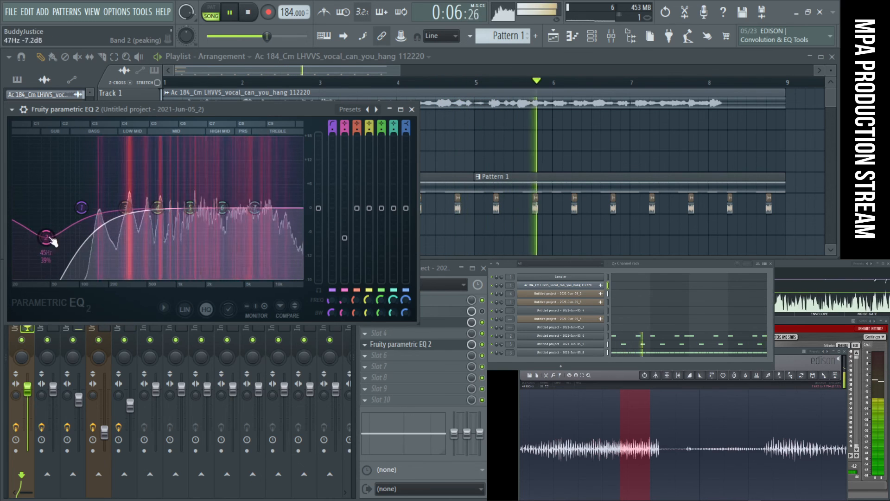
pyautogui.click(412, 109)
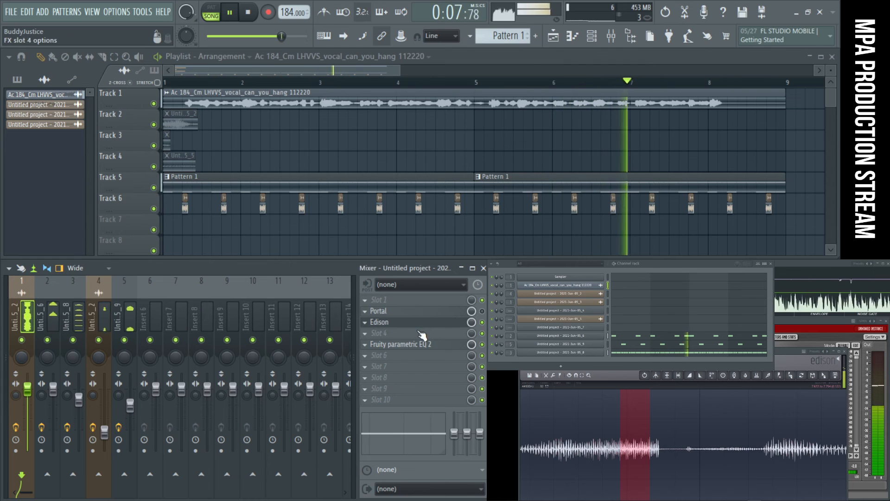
# - Reopen mixer track 1's EQ, cut the mids moderately with band 4 while the song plays, and close the EQ
pyautogui.click(424, 345)
pyautogui.press('space')
pyautogui.press('space')
pyautogui.moveTo(158, 207); pyautogui.dragTo(198, 226)
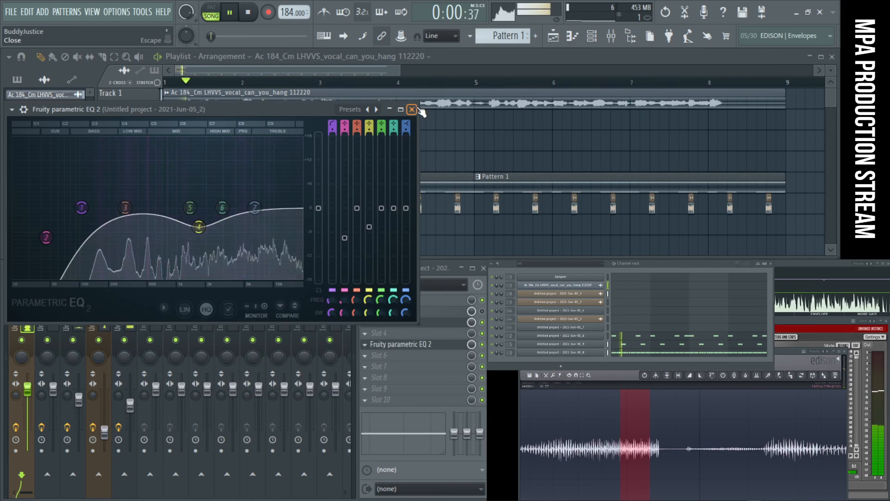
pyautogui.click(412, 110)
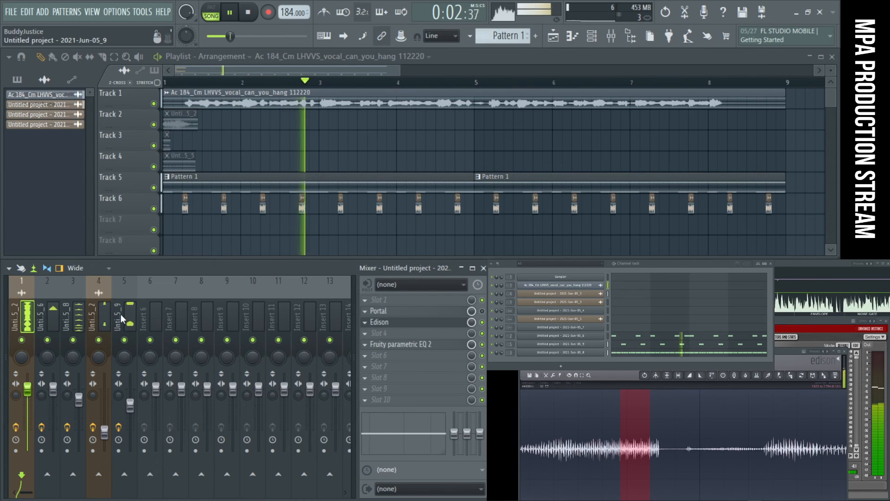
# - Adjust band 6 of mixer track 3's EQ to a high-treble boost of about 7.9 dB during playback, and close the EQ
pyautogui.click(81, 314)
pyautogui.moveTo(79, 399); pyautogui.dragTo(79, 400)
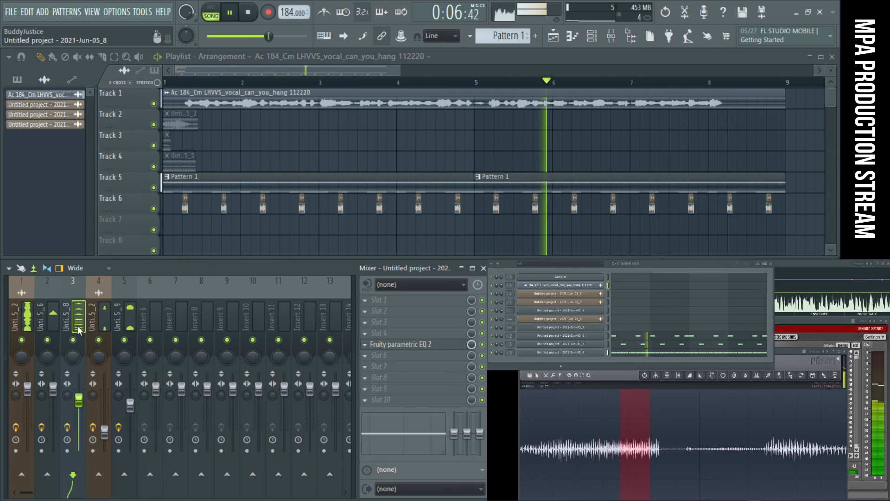
pyautogui.click(397, 347)
pyautogui.press('space')
pyautogui.press('space')
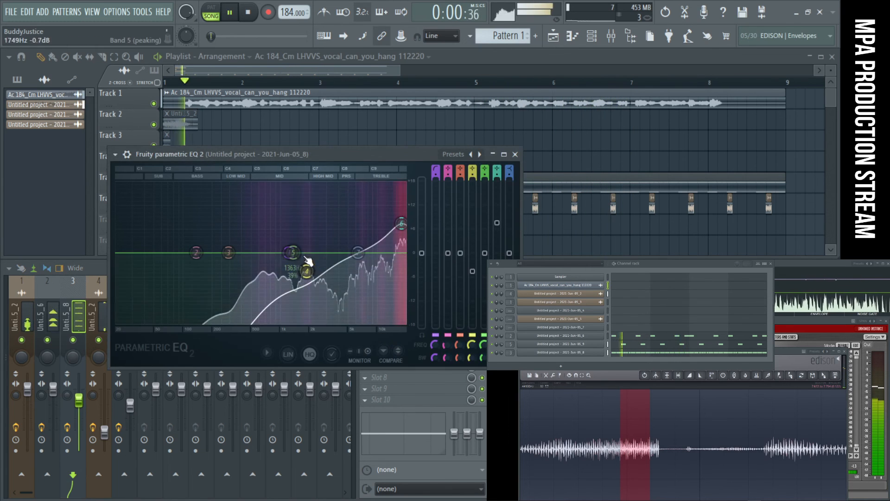
pyautogui.moveTo(403, 221)
pyautogui.mouseDown()
pyautogui.moveTo(279, 183)
pyautogui.moveTo(356, 191)
pyautogui.moveTo(355, 212)
pyautogui.moveTo(396, 199)
pyautogui.moveTo(360, 214)
pyautogui.moveTo(395, 220)
pyautogui.mouseUp()
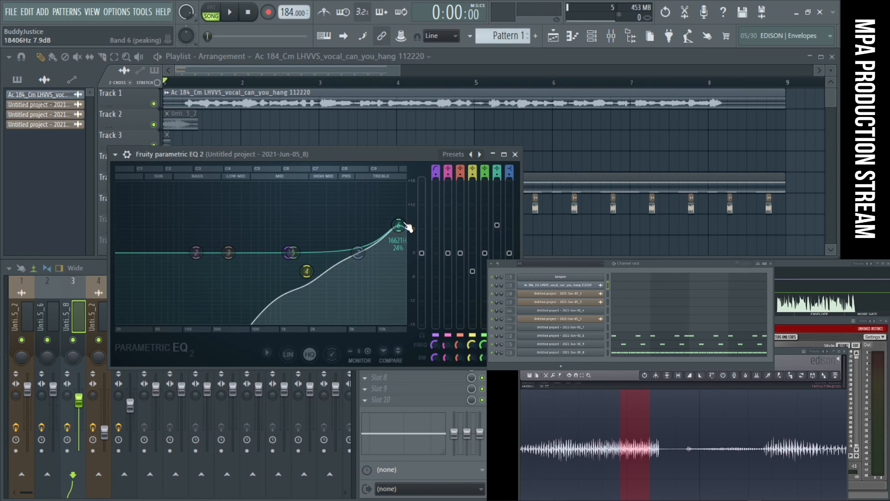
pyautogui.press('space')
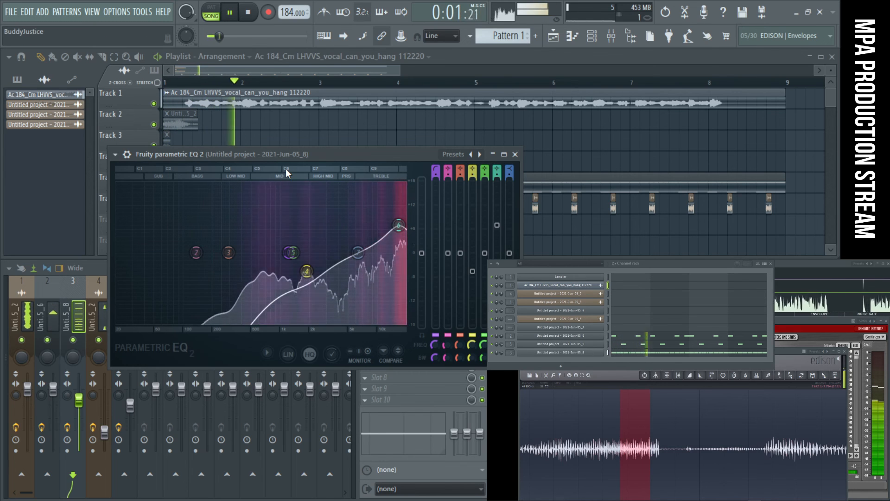
pyautogui.click(515, 154)
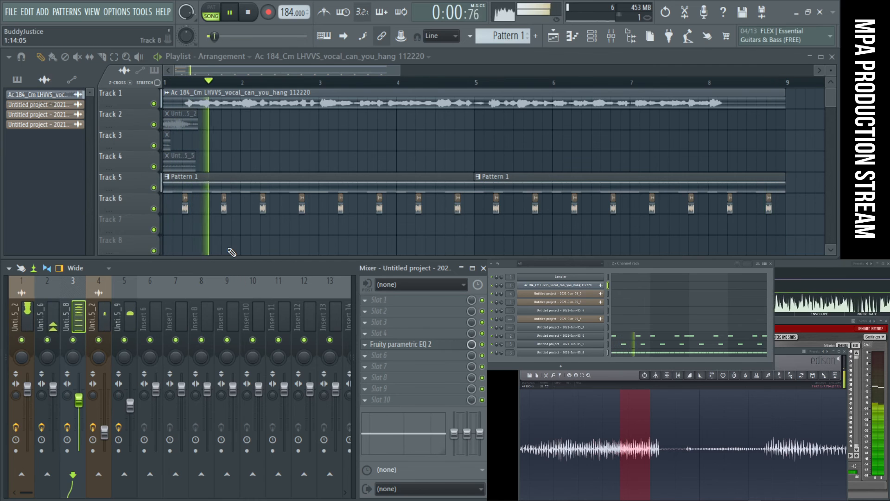
# - Check the sample in channel 2021-Jun-05_7, and normalize the sample in channel 2021-Jun-05_4
pyautogui.click(599, 328)
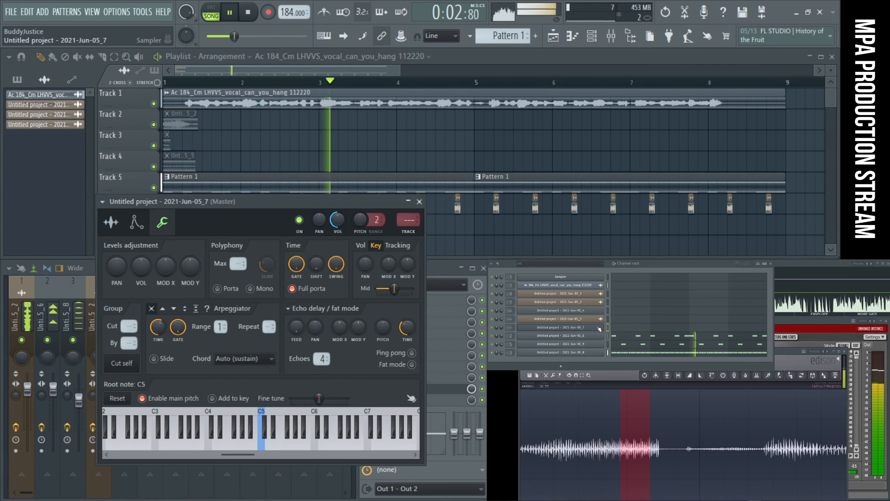
pyautogui.click(600, 328)
pyautogui.click(600, 327)
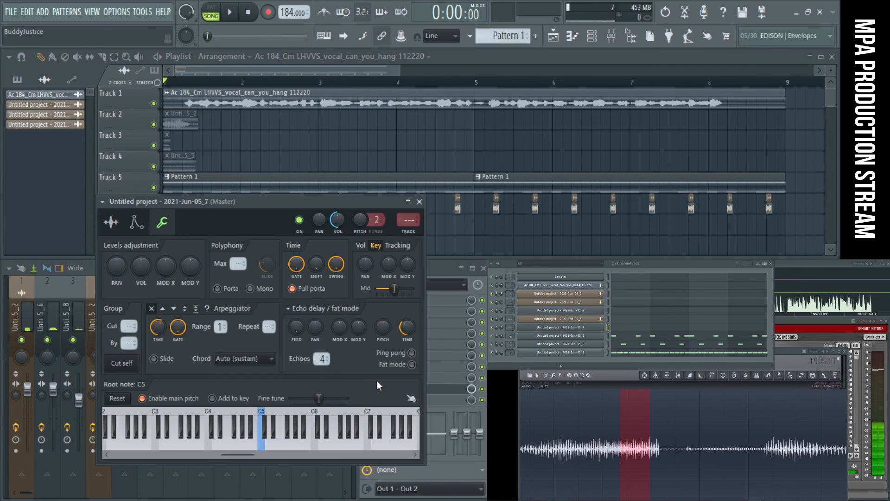
pyautogui.click(111, 222)
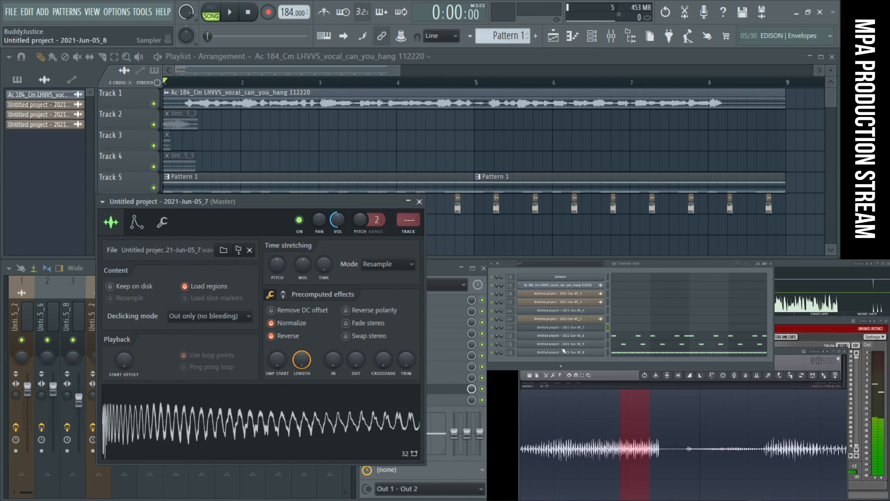
pyautogui.click(586, 311)
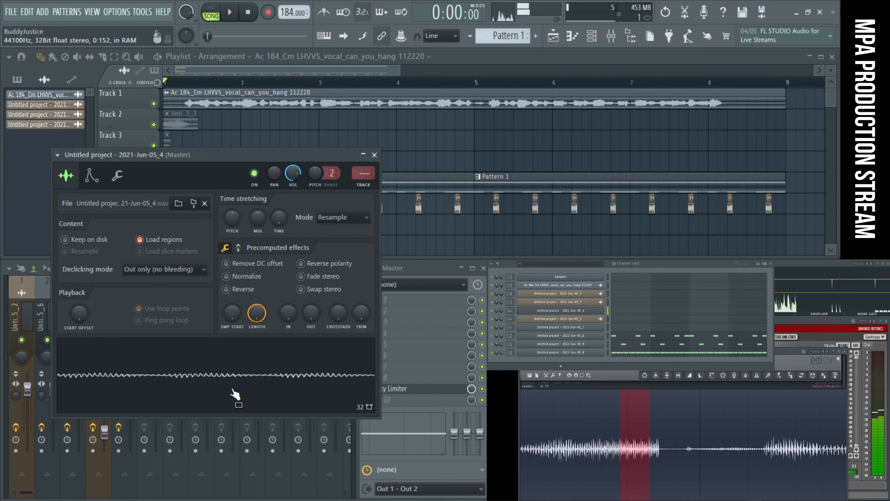
pyautogui.click(244, 278)
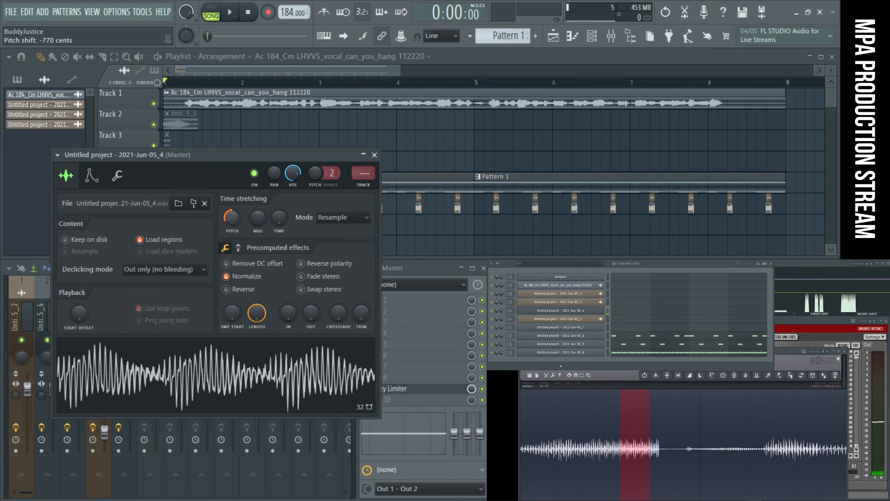
# - Try lower pitch shifts on the 2021-Jun-05_4 sample with the stretch mode set to Auto, and reset its pitch
pyautogui.moveTo(232, 217); pyautogui.dragTo(233, 253)
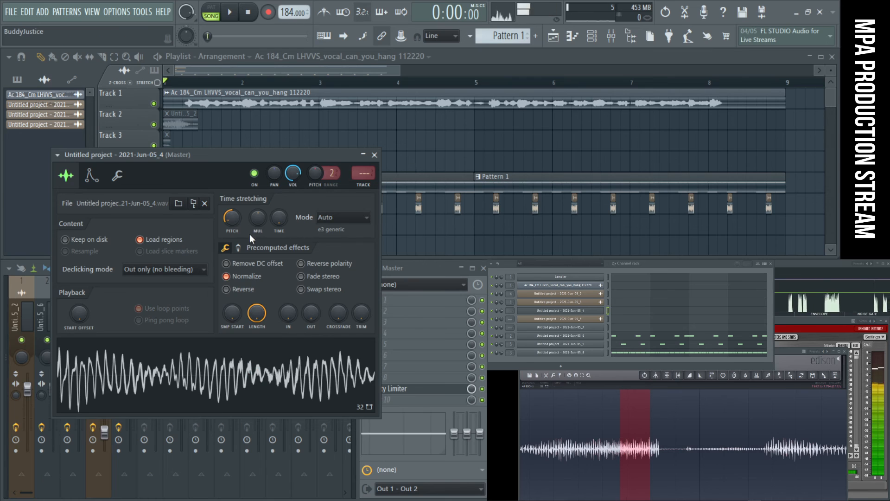
pyautogui.moveTo(232, 217); pyautogui.dragTo(229, 394)
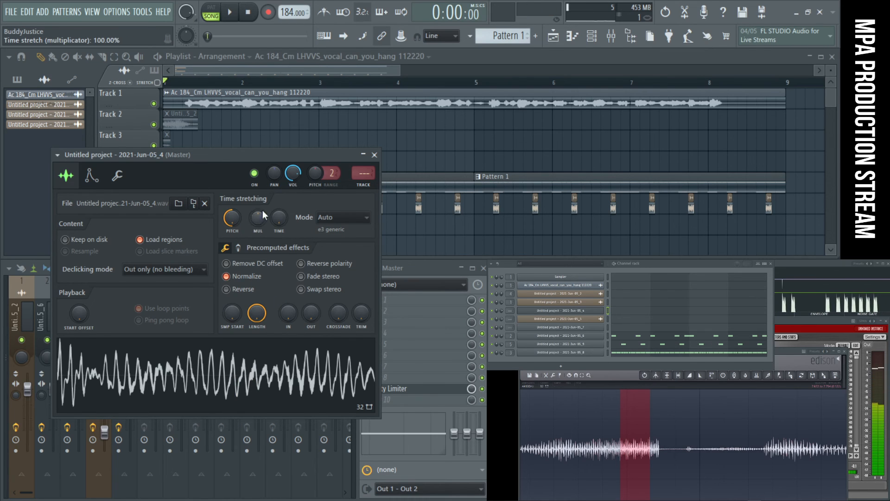
pyautogui.rightClick(267, 372)
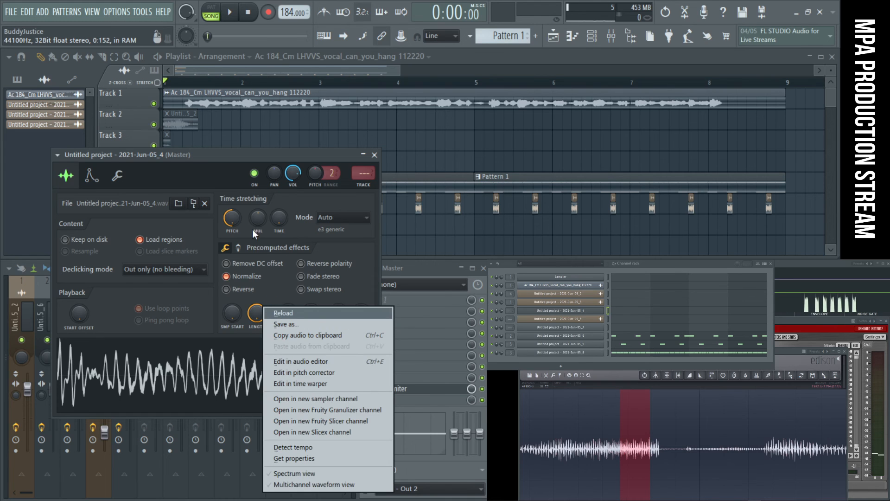
pyautogui.click(229, 221)
pyautogui.rightClick(229, 221)
pyautogui.click(239, 226)
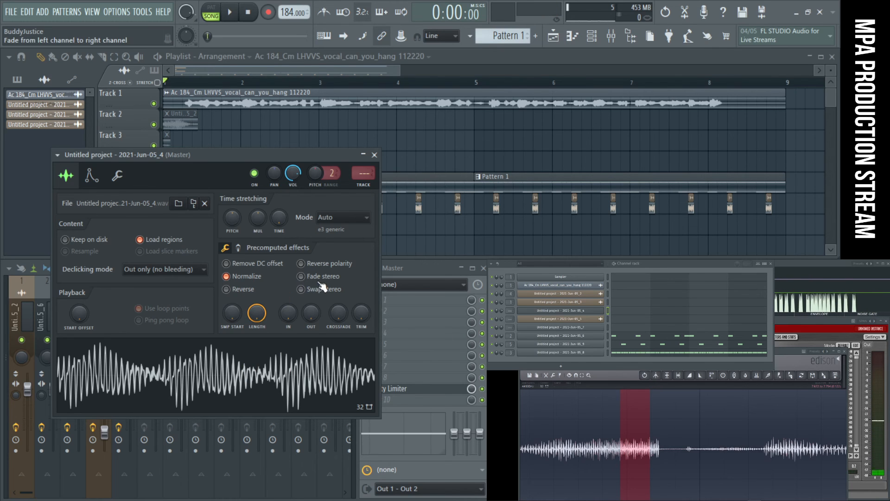
# - Route channel 2021-Jun-05_4 to mixer track 6 and lower that track's fader slightly
pyautogui.click(365, 186)
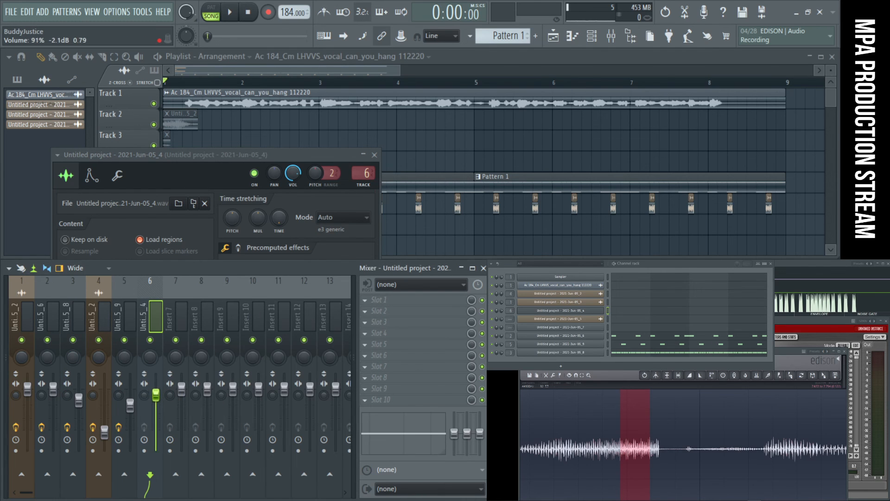
pyautogui.click(251, 164)
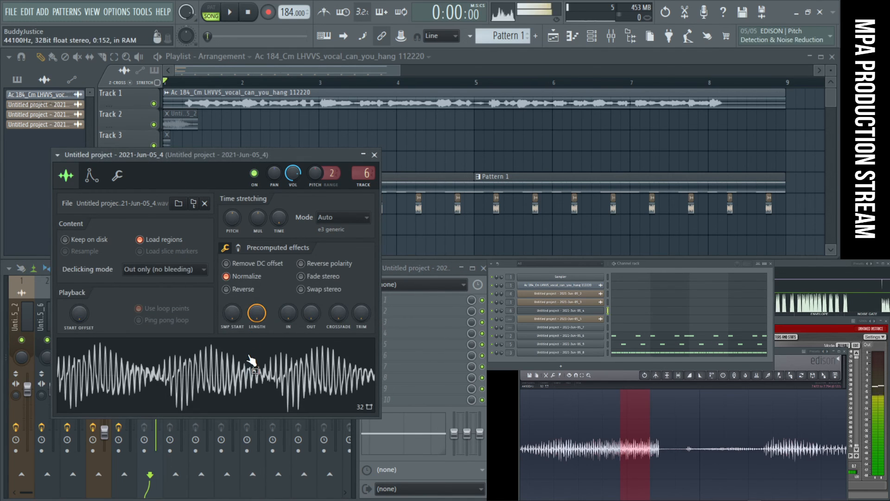
# - Add an FL Keys channel, compare its notes by ear with the 2021-Jun-05_4 sample, and close the FL Keys window
pyautogui.click(562, 366)
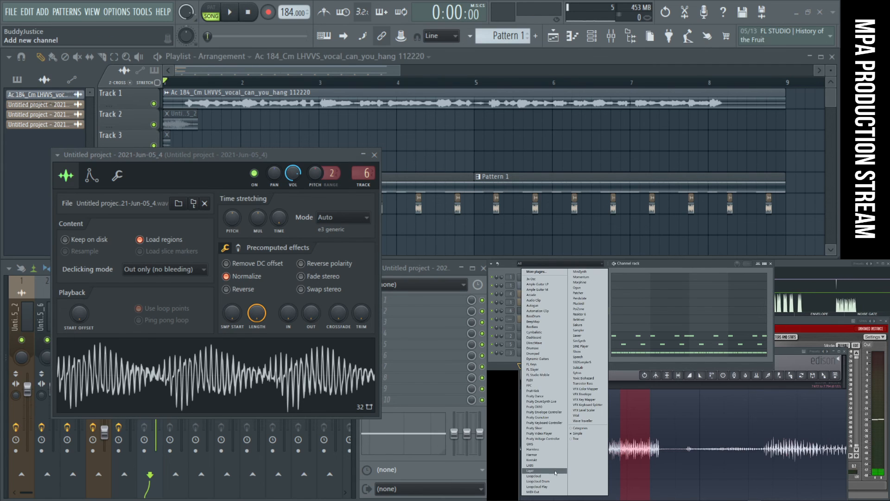
pyautogui.click(554, 365)
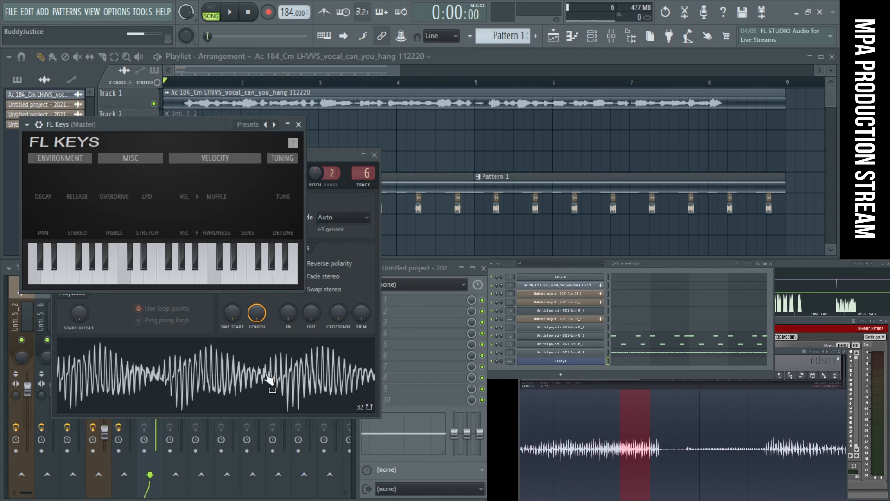
pyautogui.click(257, 388)
pyautogui.moveTo(220, 124); pyautogui.dragTo(489, 95)
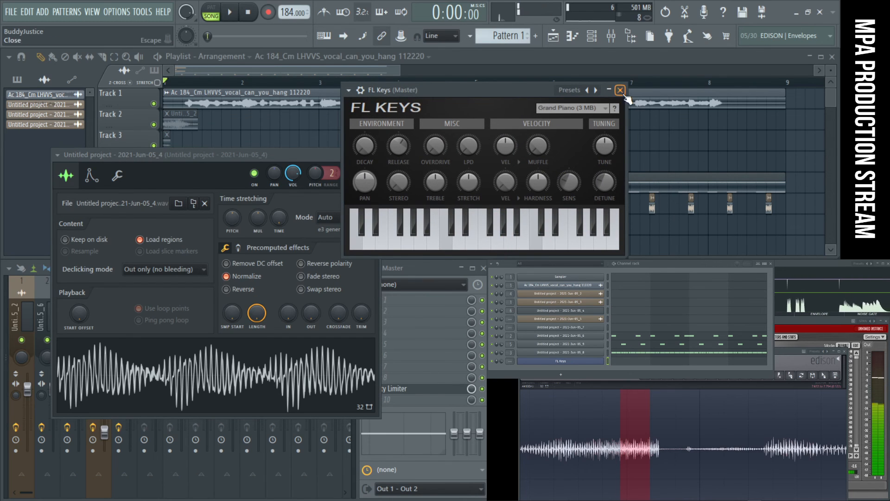
pyautogui.click(261, 394)
pyautogui.click(499, 252)
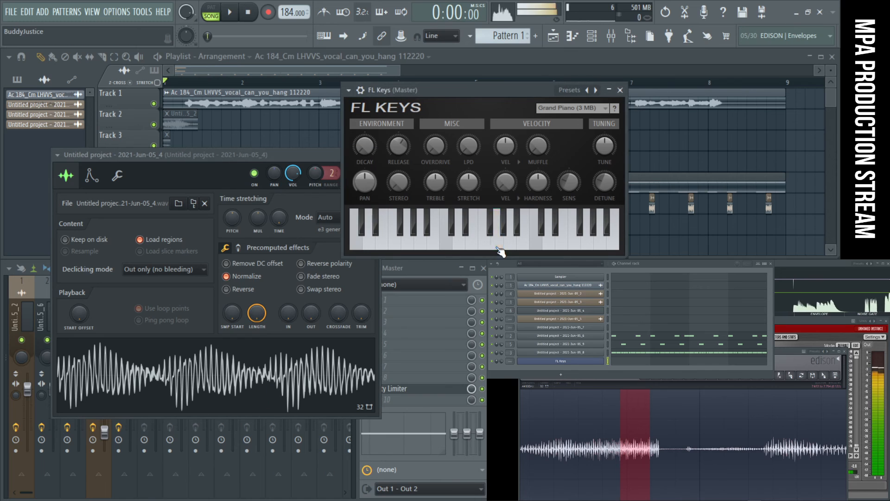
pyautogui.click(287, 344)
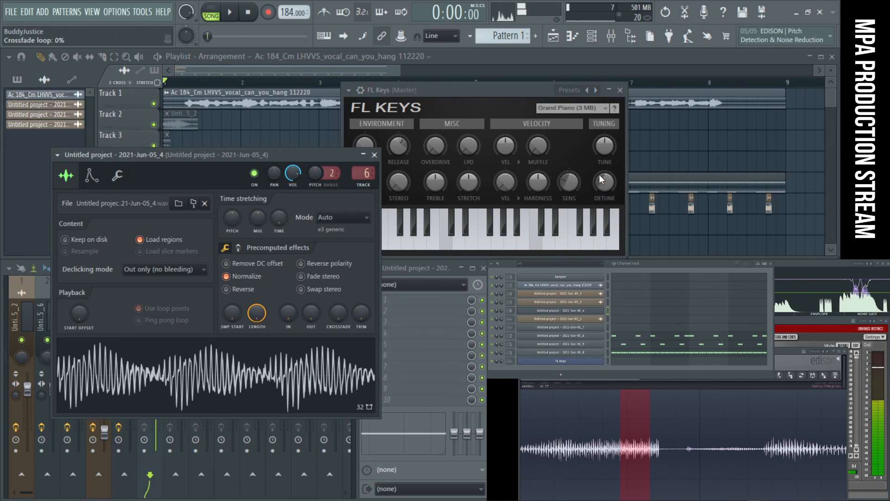
pyautogui.click(621, 91)
pyautogui.moveTo(248, 377); pyautogui.dragTo(285, 378)
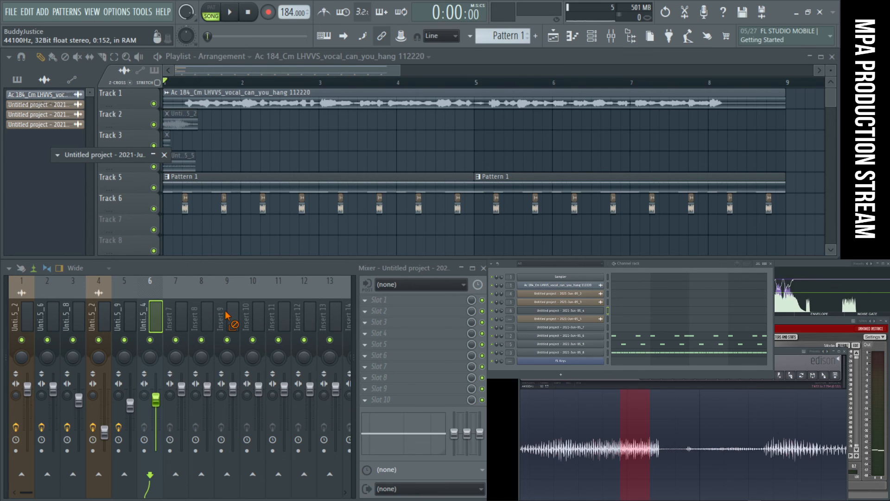
pyautogui.moveTo(227, 316); pyautogui.dragTo(226, 313)
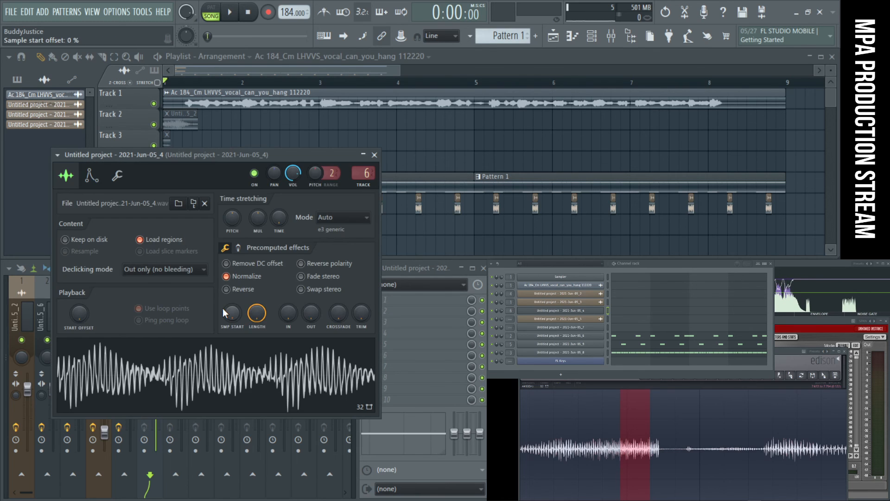
pyautogui.click(373, 155)
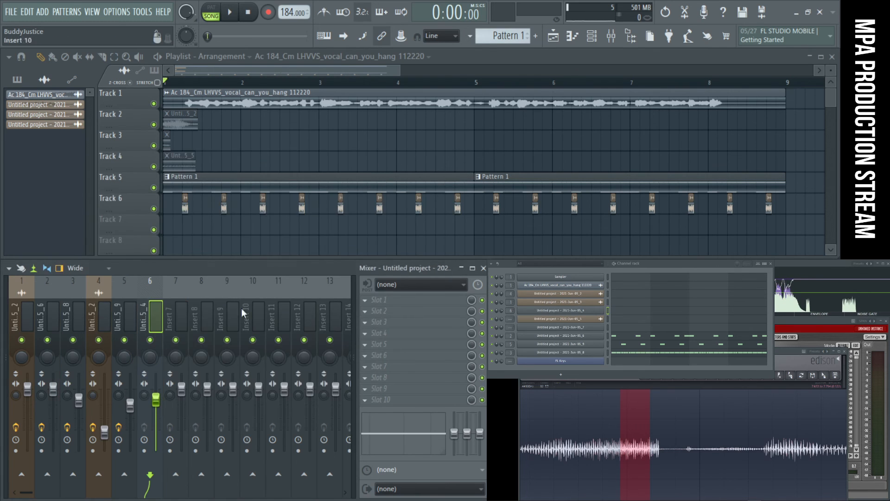
pyautogui.click(193, 305)
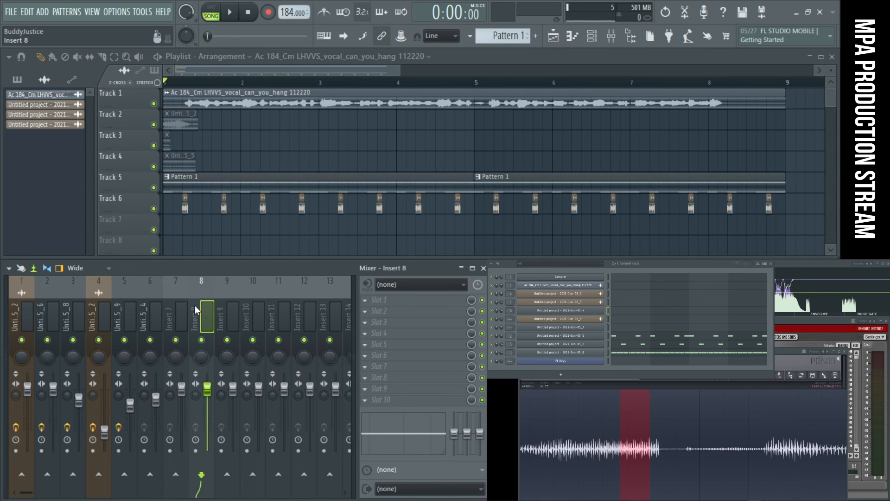
pyautogui.click(171, 310)
# - Listen to the song briefly, reopen channel 2021-Jun-05_4, and set its root note to G4
pyautogui.press('space')
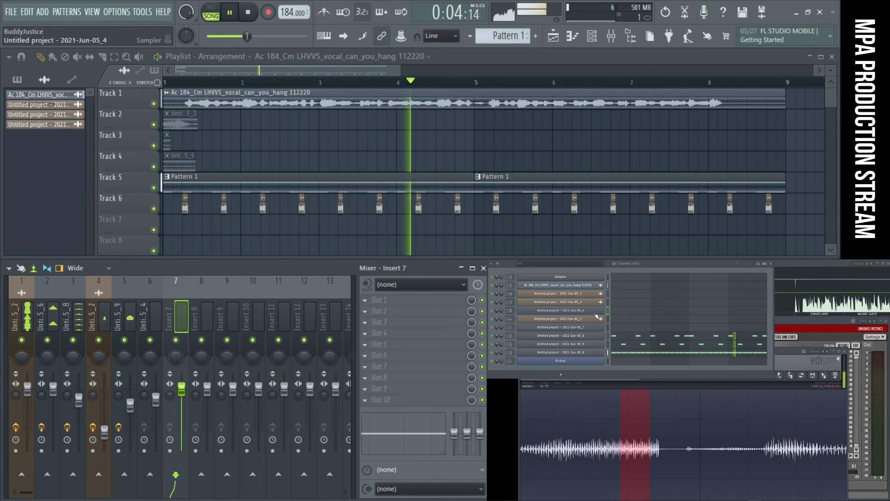
pyautogui.click(561, 310)
pyautogui.click(90, 176)
pyautogui.press('space')
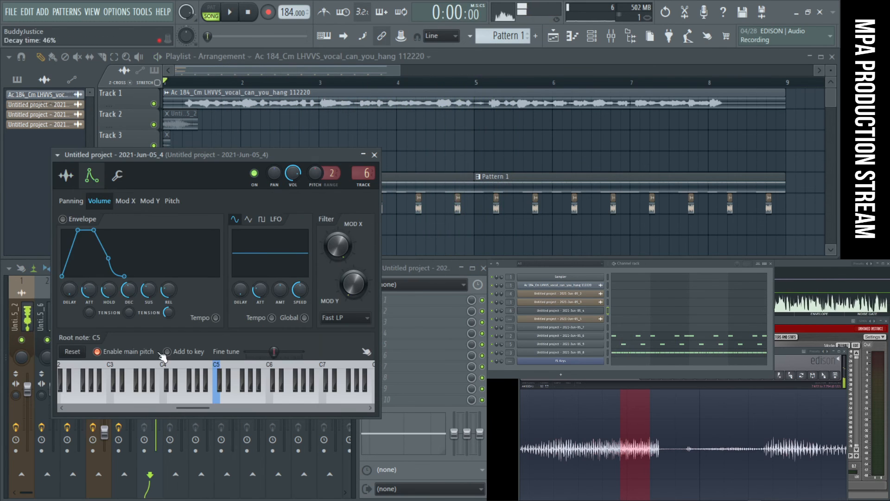
pyautogui.click(196, 401)
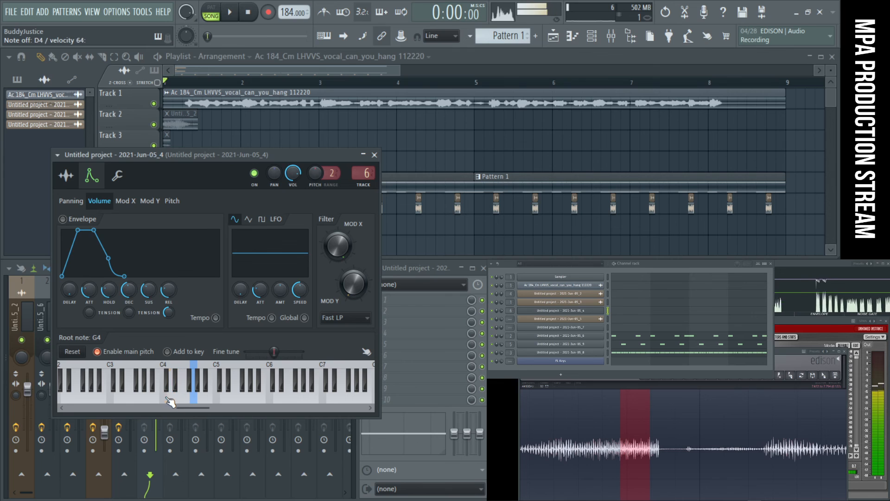
# - Audition several notes of the 2021-Jun-05_4 sample across its keyboard range to judge its tuning
pyautogui.moveTo(197, 408); pyautogui.dragTo(155, 406)
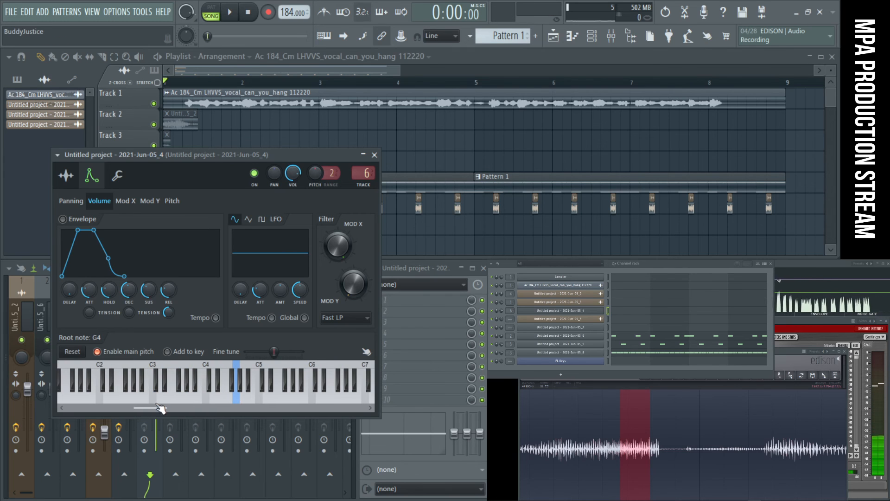
pyautogui.click(168, 399)
pyautogui.click(238, 407)
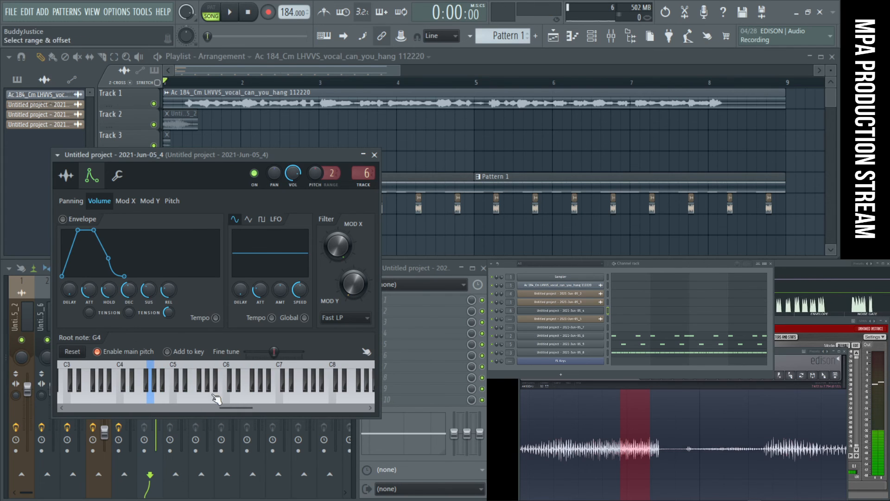
pyautogui.click(176, 401)
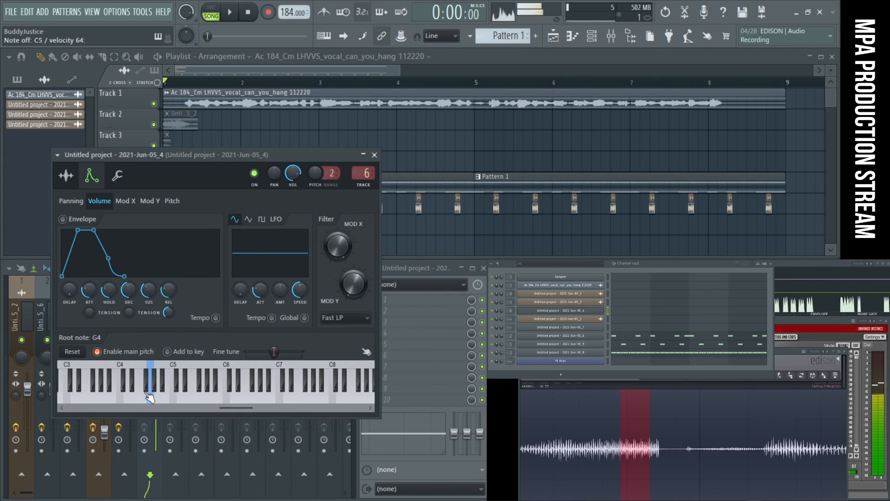
pyautogui.click(105, 399)
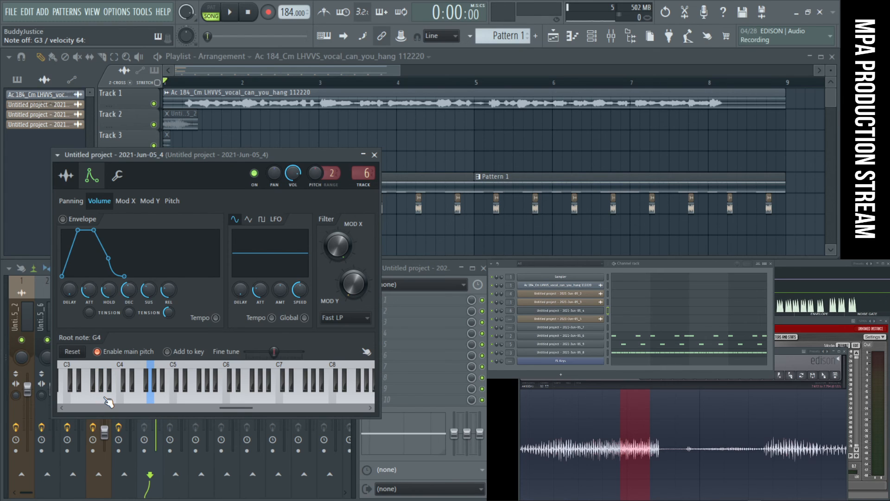
pyautogui.click(108, 400)
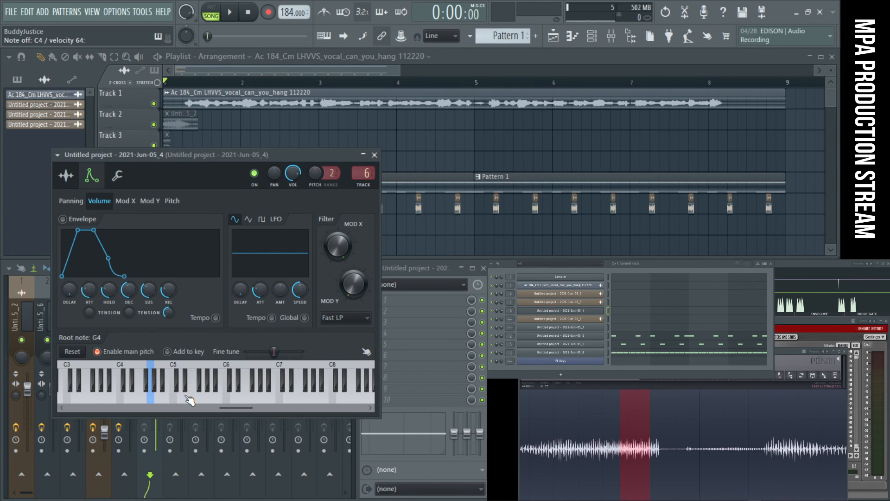
# - Move the 2021-Jun-05_4 window aside, open channel 2021-Jun-05_9, and audition several of its notes around C5
pyautogui.moveTo(288, 155); pyautogui.dragTo(692, 133)
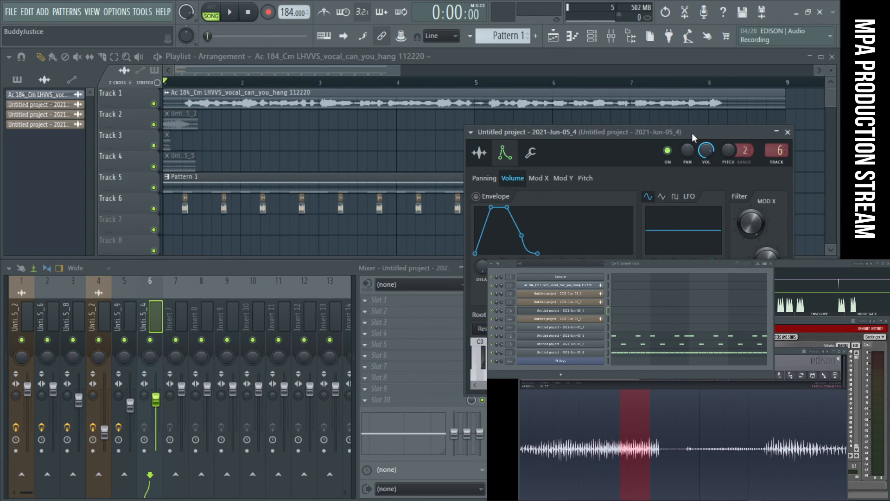
pyautogui.click(597, 346)
pyautogui.click(381, 343)
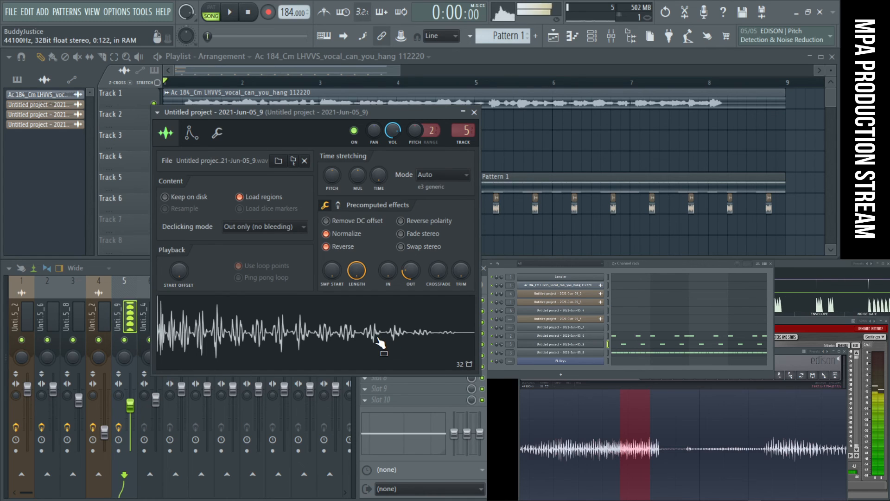
pyautogui.click(191, 133)
pyautogui.moveTo(314, 358); pyautogui.dragTo(357, 361)
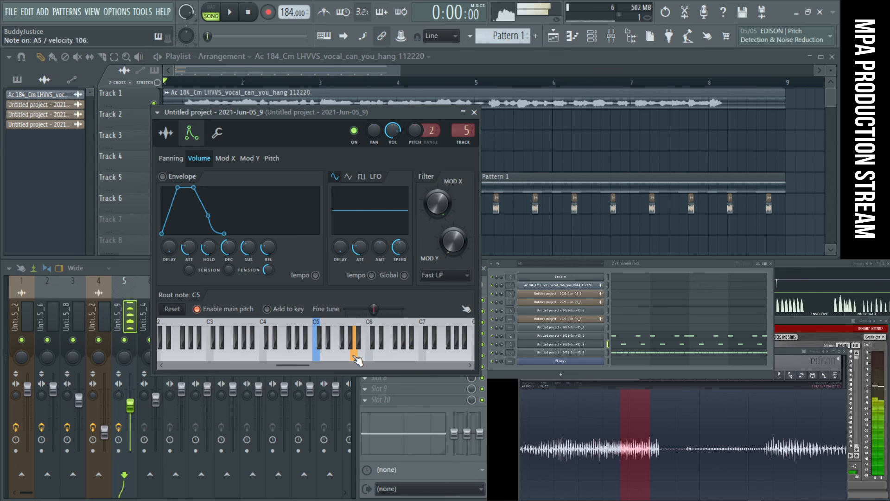
pyautogui.click(341, 359)
pyautogui.click(327, 362)
# - Open FL Keys, play a few reference notes to compare pitch, and close its window
pyautogui.click(581, 364)
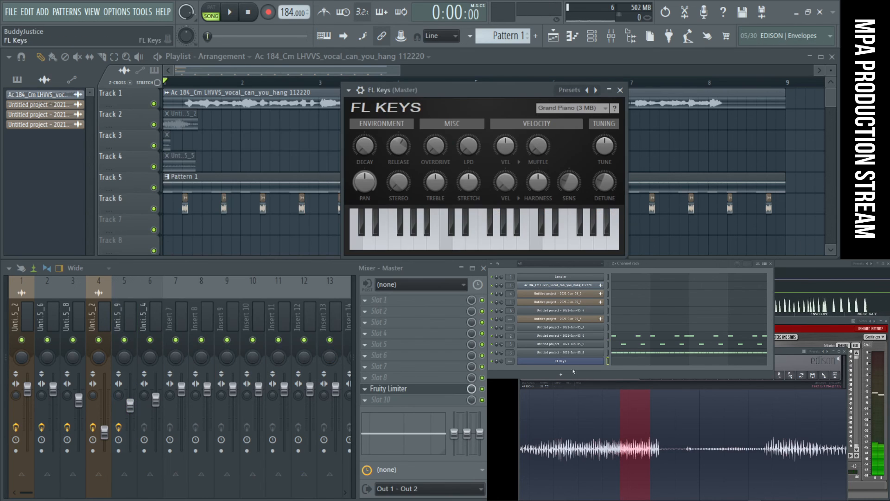
pyautogui.click(510, 236)
pyautogui.moveTo(482, 249); pyautogui.dragTo(465, 249)
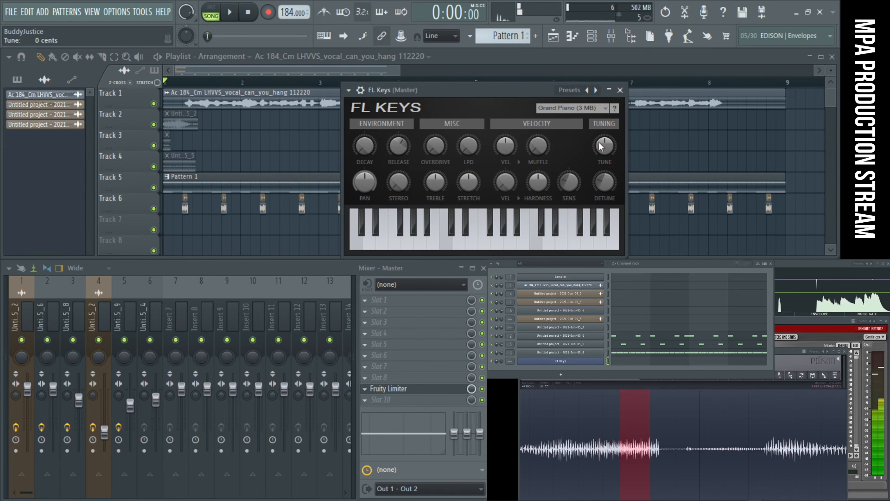
pyautogui.click(621, 91)
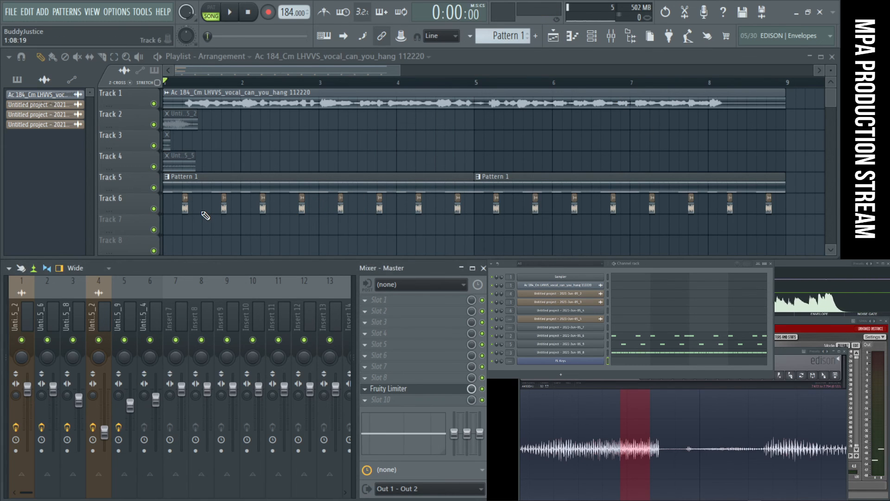
# - Play the song and audition low notes around C3 on channel 2021-Jun-05_4 along with it
pyautogui.press('space')
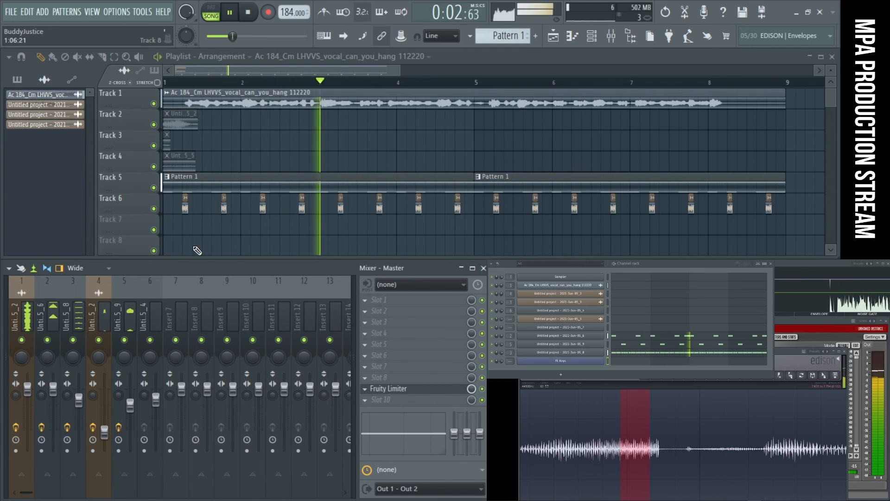
pyautogui.click(588, 311)
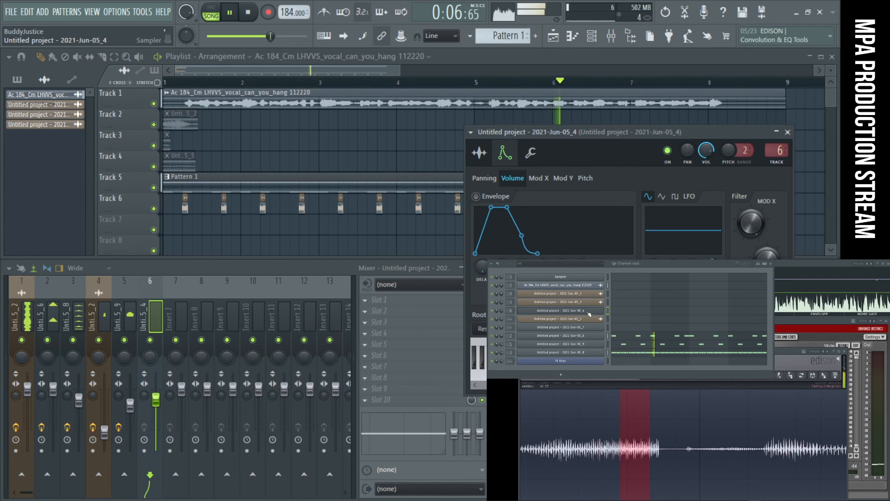
pyautogui.press('space')
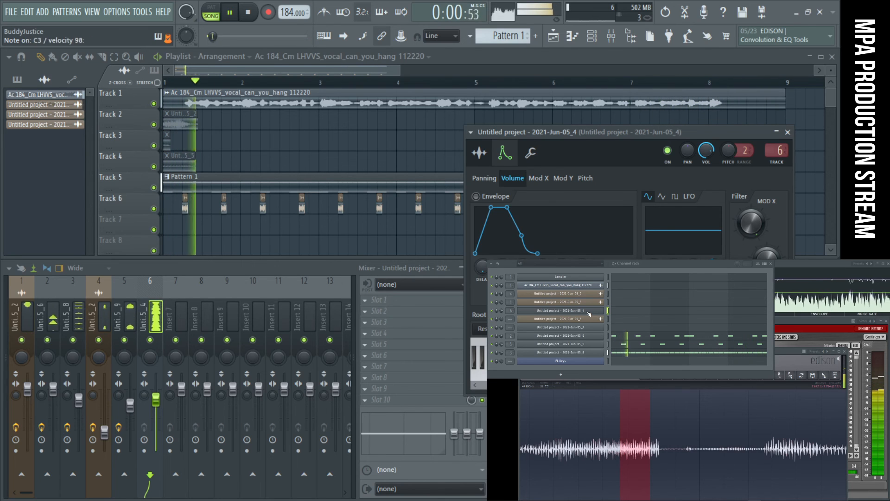
pyautogui.press('space')
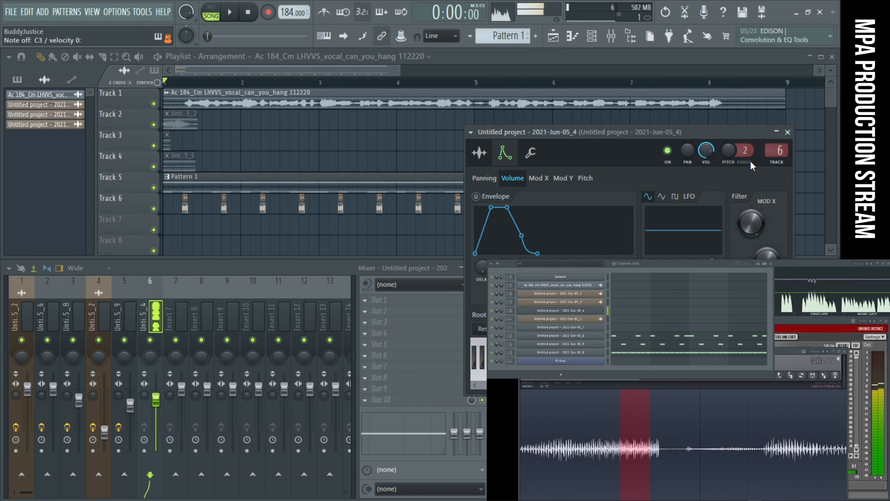
# - Enable the volume envelope of 2021-Jun-05_4 with attack, hold, sustain and release at minimum and decay at 22%
pyautogui.moveTo(605, 127); pyautogui.dragTo(276, 93)
pyautogui.click(153, 120)
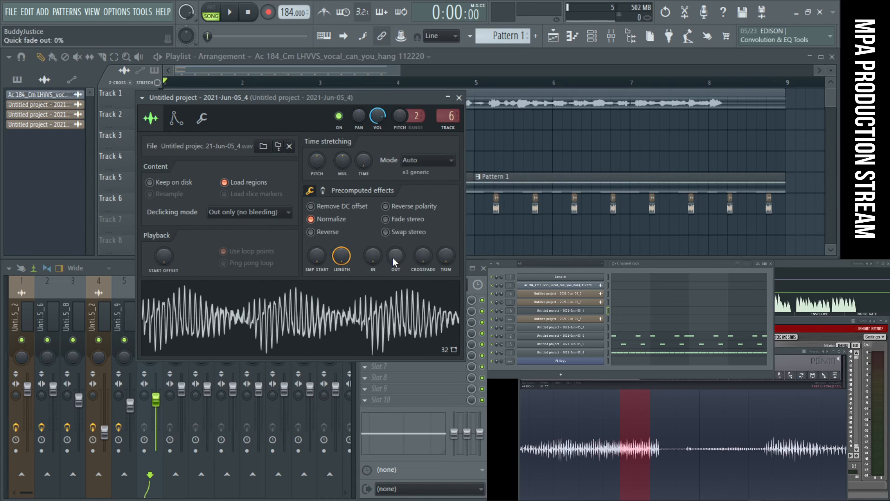
pyautogui.click(176, 119)
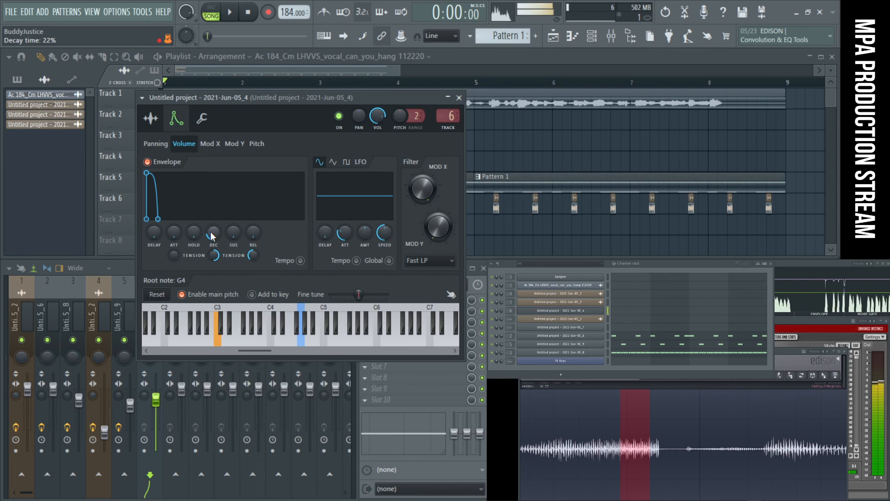
pyautogui.moveTo(232, 98); pyautogui.dragTo(447, 100)
# - Add Fruity parametric EQ 2 to slot 8 of mixer track 6 and make band 7 a low pass in the mid range
pyautogui.click(429, 381)
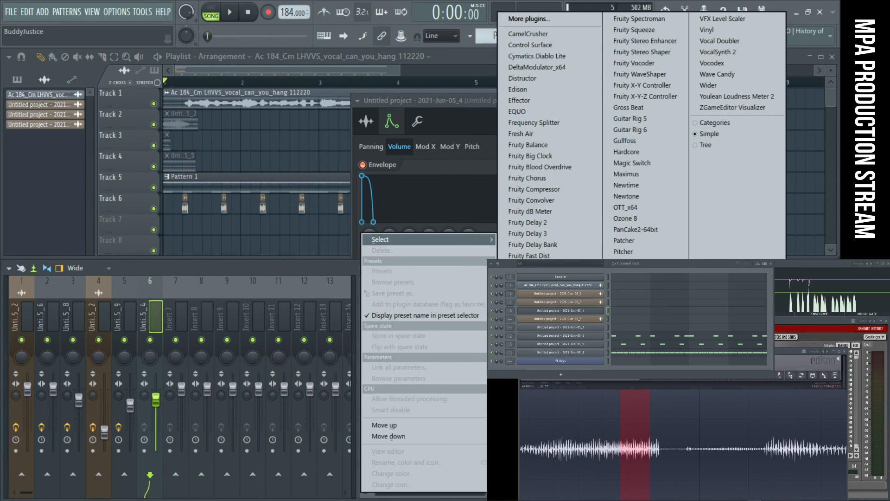
pyautogui.click(534, 412)
pyautogui.rightClick(331, 284)
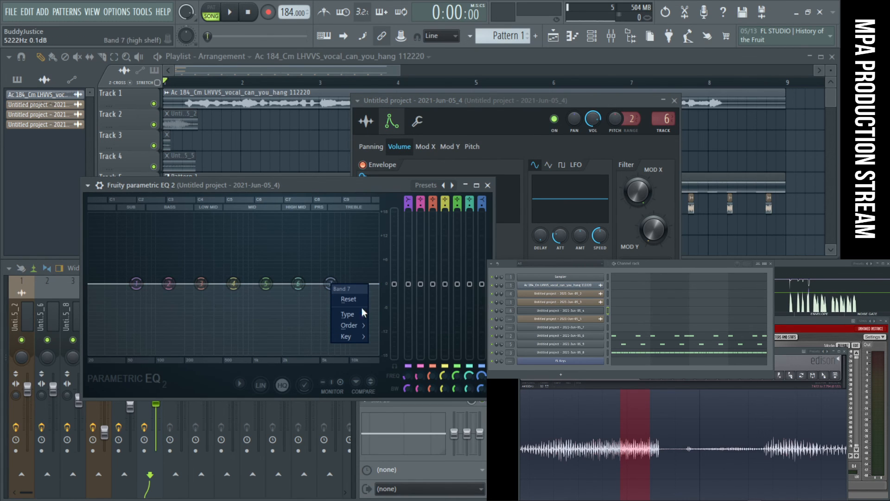
pyautogui.moveTo(364, 314)
pyautogui.click(389, 325)
pyautogui.moveTo(333, 296); pyautogui.dragTo(257, 283)
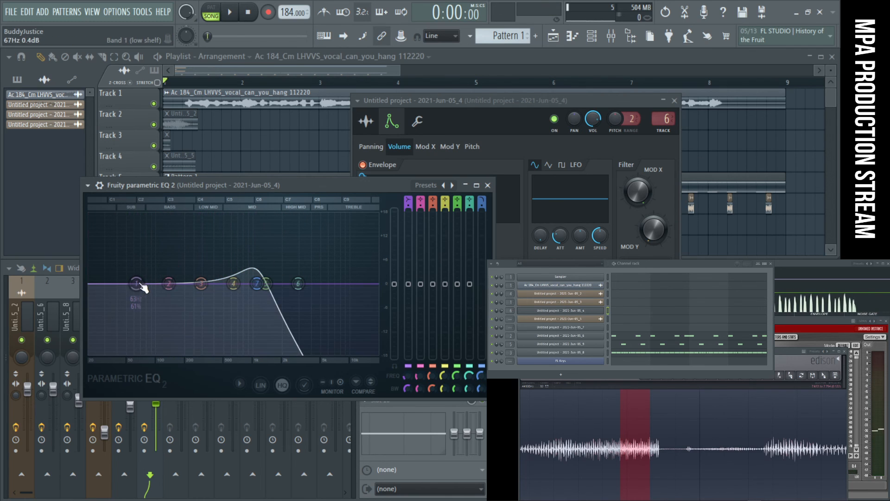
# - Change EQ band 1 to a high pass and lower its cutoff to about 44 Hz while the song plays
pyautogui.moveTo(166, 315)
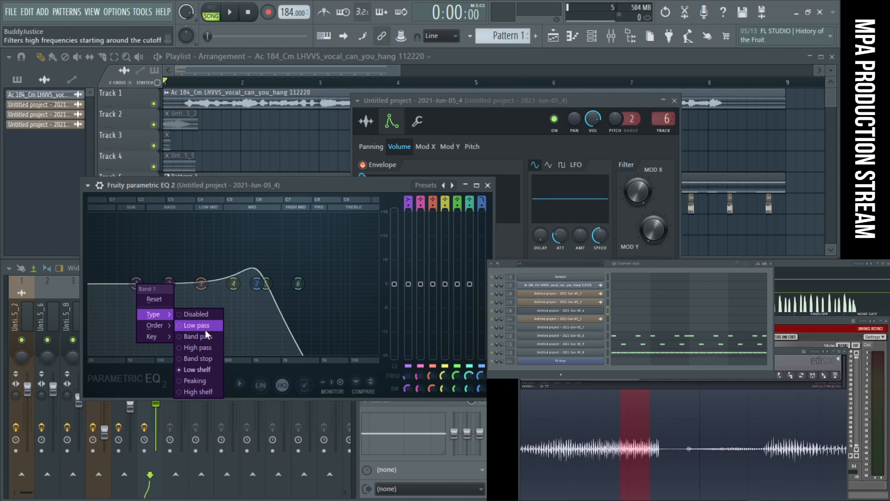
pyautogui.click(205, 330)
pyautogui.rightClick(137, 285)
pyautogui.moveTo(165, 315)
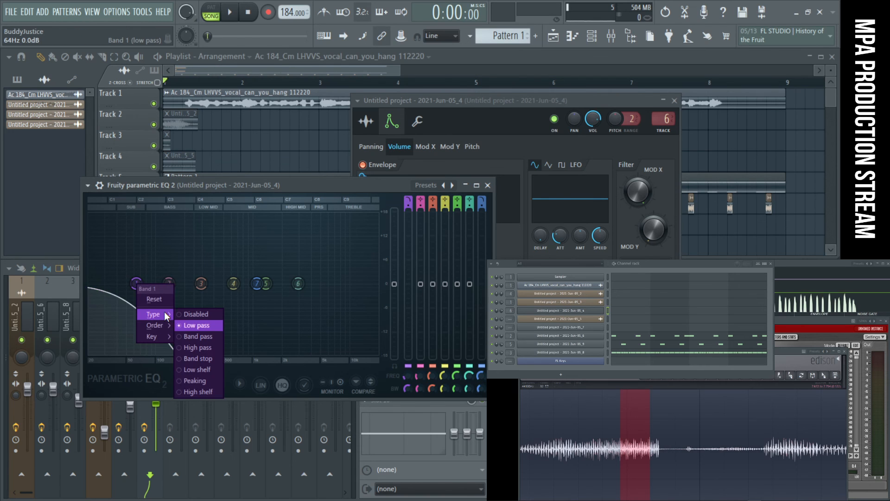
pyautogui.click(206, 348)
pyautogui.press('space')
pyautogui.moveTo(131, 284)
pyautogui.mouseDown()
pyautogui.moveTo(145, 284)
pyautogui.moveTo(120, 283)
pyautogui.mouseUp()
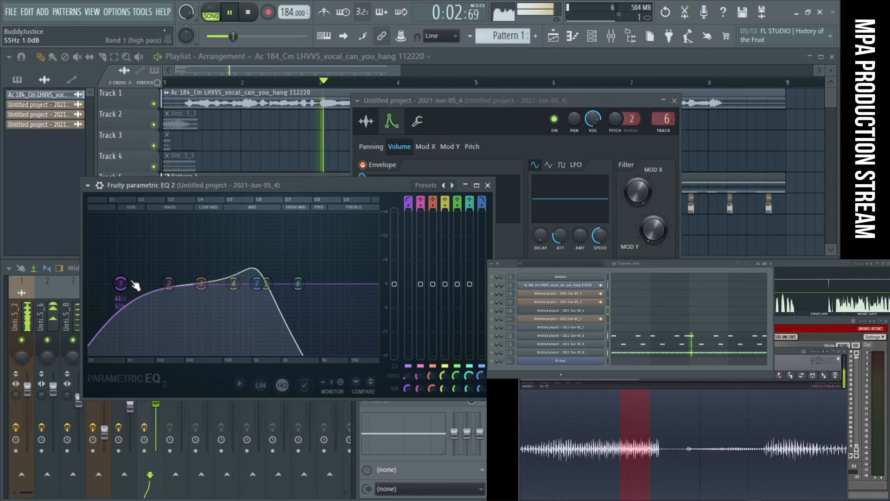
# - Add OTT_x64 to slot 4 of mixer track 6, then return to the 2021-Jun-05_4 channel settings
pyautogui.moveTo(567, 106); pyautogui.dragTo(443, 114)
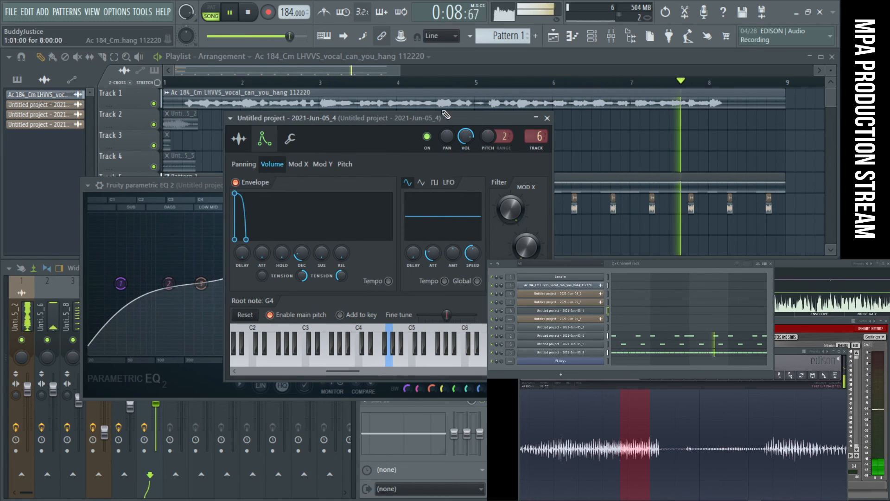
pyautogui.click(65, 292)
pyautogui.click(158, 323)
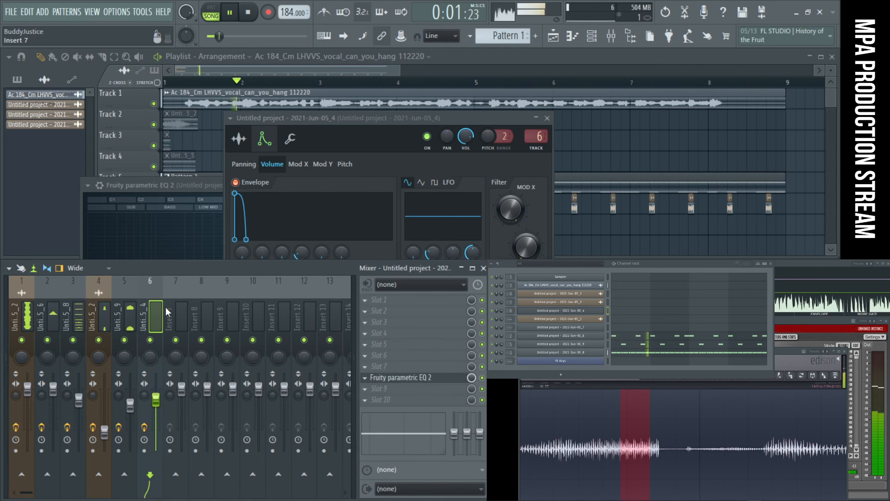
pyautogui.click(422, 334)
pyautogui.moveTo(464, 239)
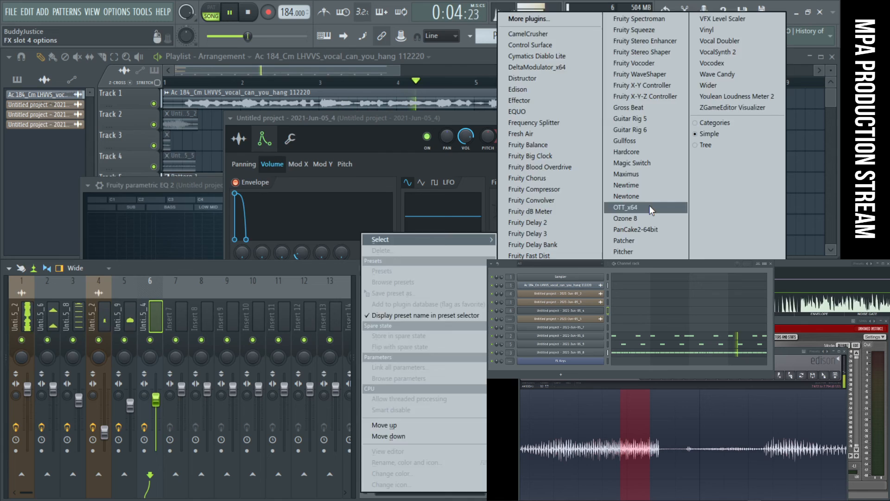
pyautogui.click(625, 207)
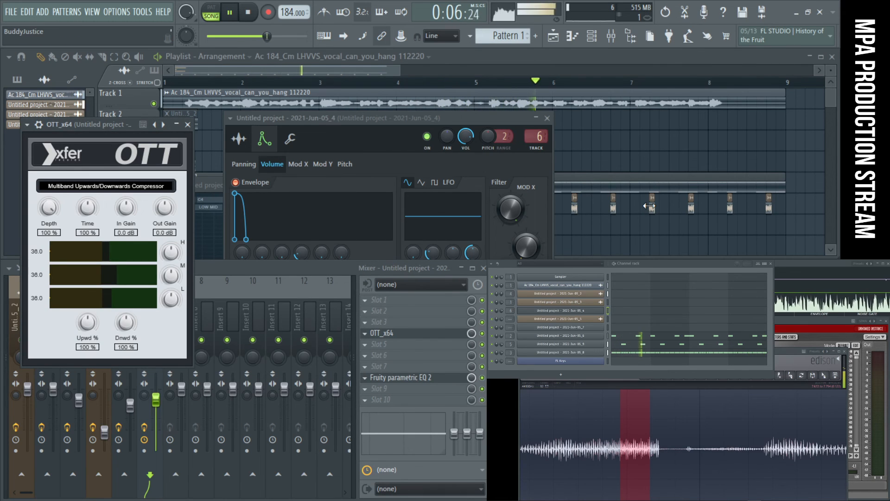
pyautogui.click(469, 136)
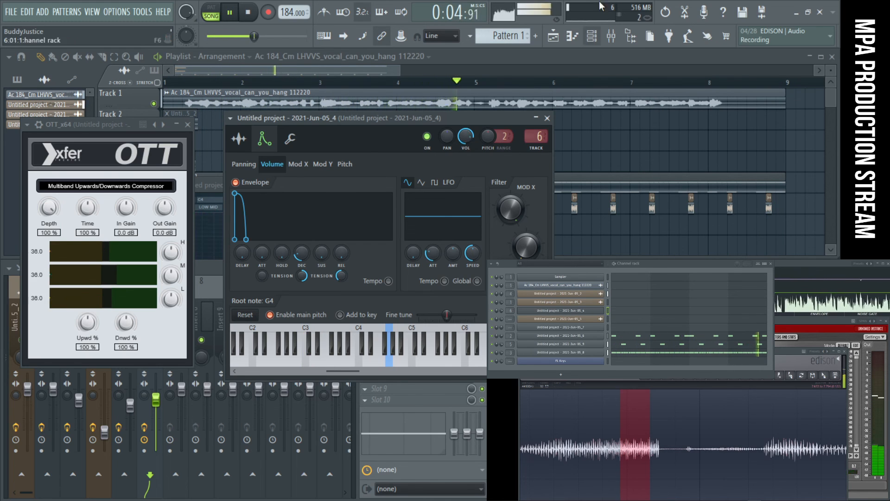
# - Record a low note pattern for channel 2021-Jun-05_4 into Pattern 1 along with the song
pyautogui.click(249, 13)
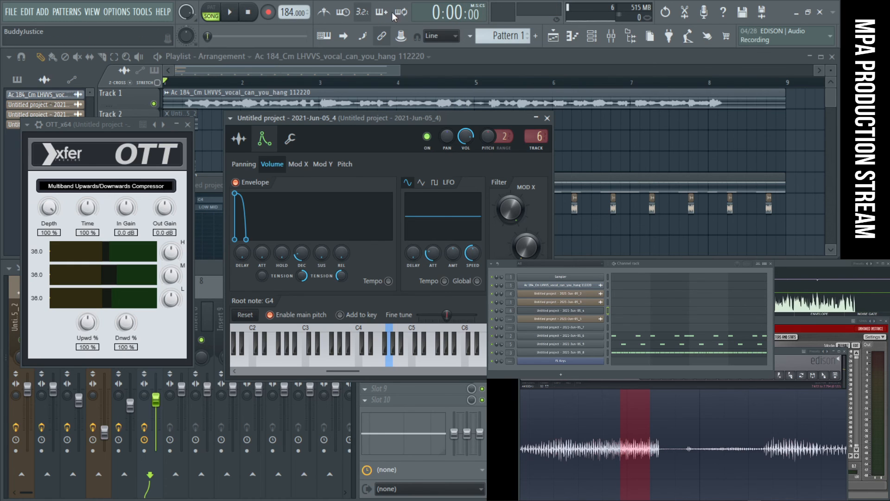
pyautogui.click(235, 13)
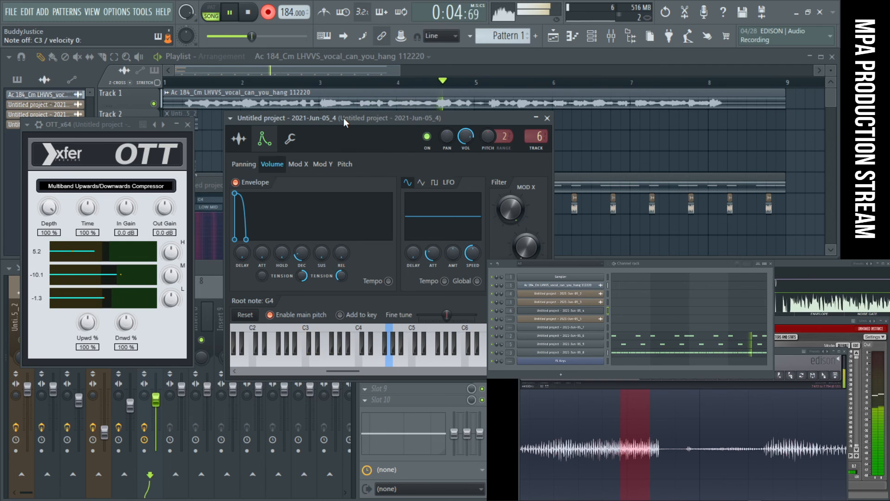
pyautogui.press('space')
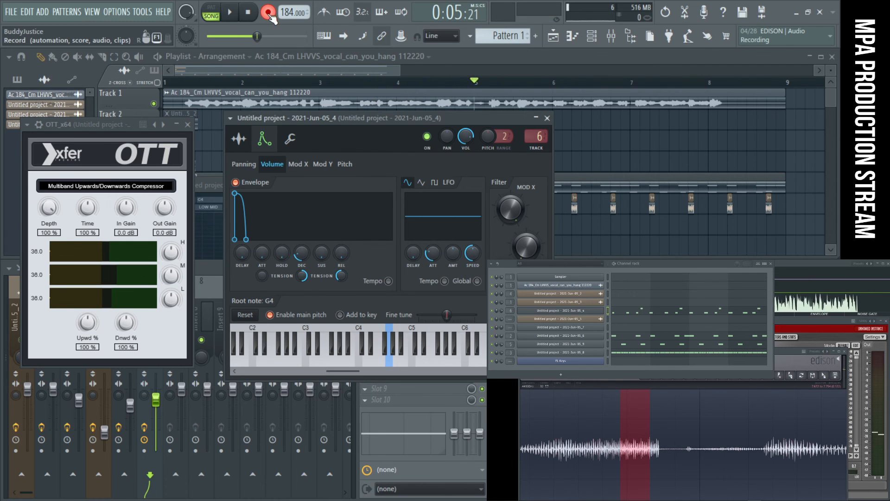
# - Open the notes of channel 2021-Jun-05_4 and tighten the first bar, starting the opening note at 1:01:00 with a longer length
pyautogui.click(632, 314)
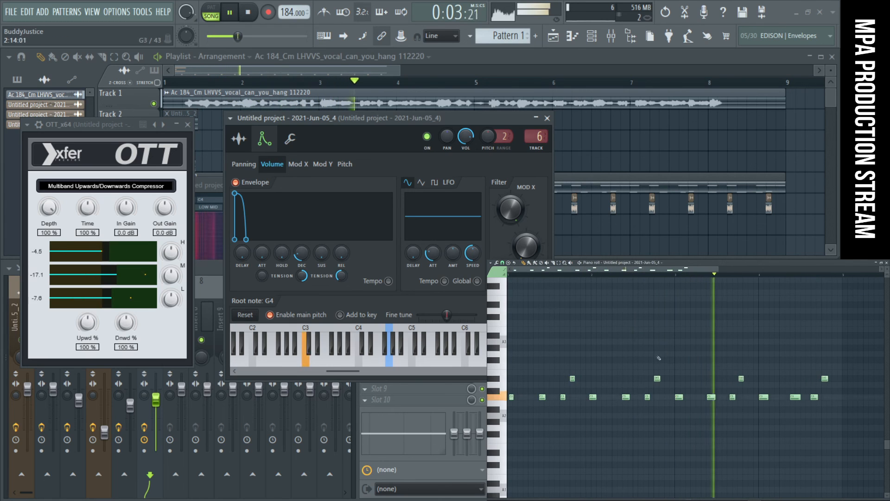
pyautogui.moveTo(507, 418); pyautogui.dragTo(851, 325)
pyautogui.moveTo(507, 463); pyautogui.dragTo(551, 438)
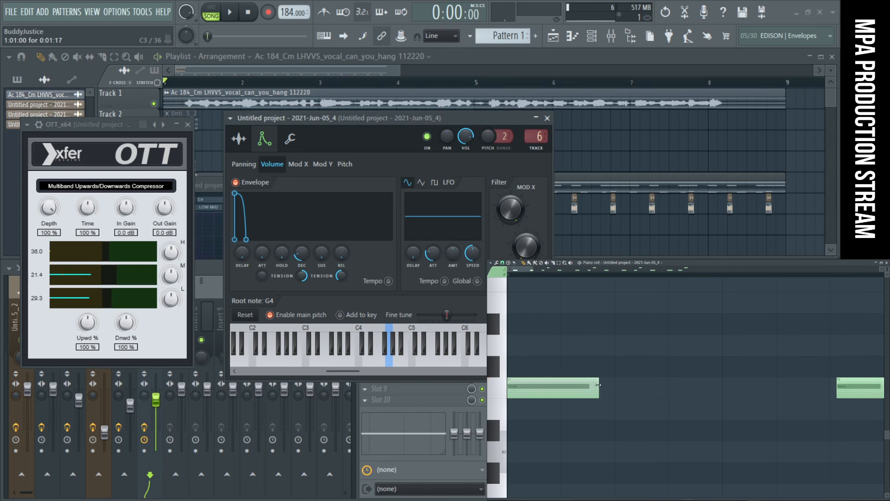
pyautogui.scroll(-8, 604, 385)
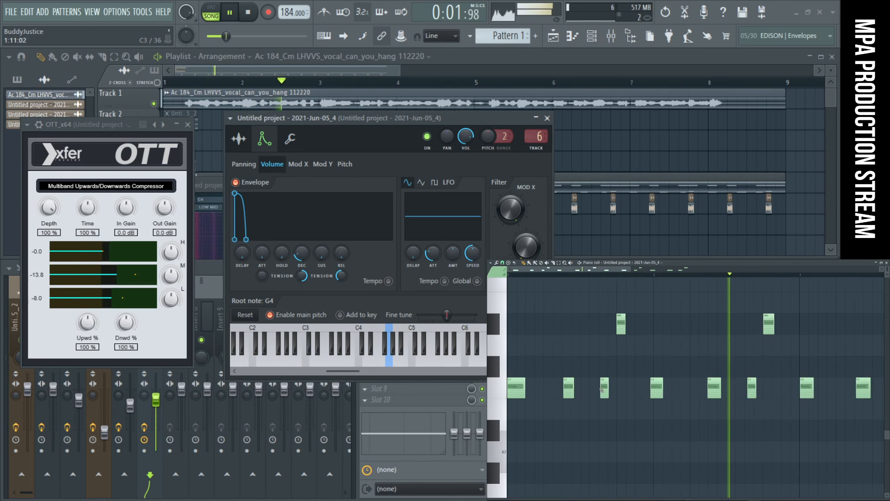
pyautogui.press('space')
pyautogui.press('space')
pyautogui.scroll(5, 613, 390)
pyautogui.scroll(2, 613, 390)
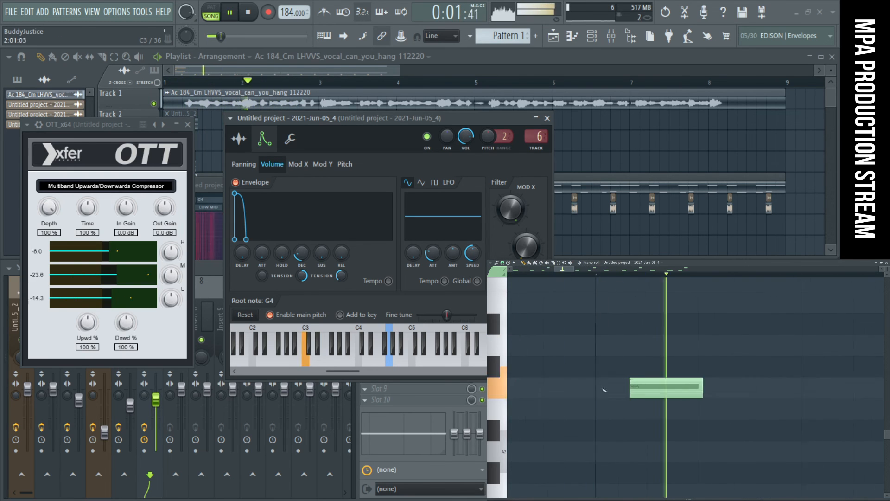
# - Tighten the timing and lengths of the remaining notes through bar 4, placing the bar 3 D#3 note at 3:13:00
pyautogui.scroll(-7, 638, 390)
pyautogui.press('space')
pyautogui.press('space')
pyautogui.scroll(7, 599, 404)
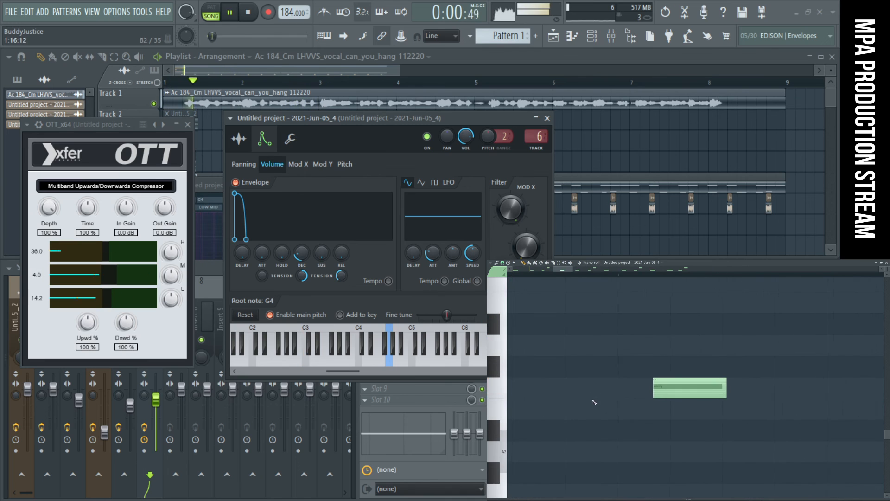
pyautogui.press('space')
pyautogui.scroll(-7, 662, 427)
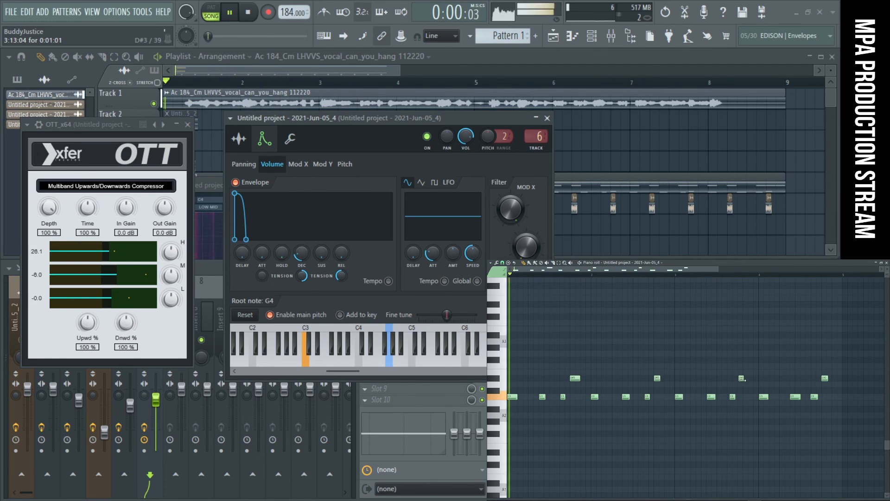
pyautogui.scroll(6, 742, 379)
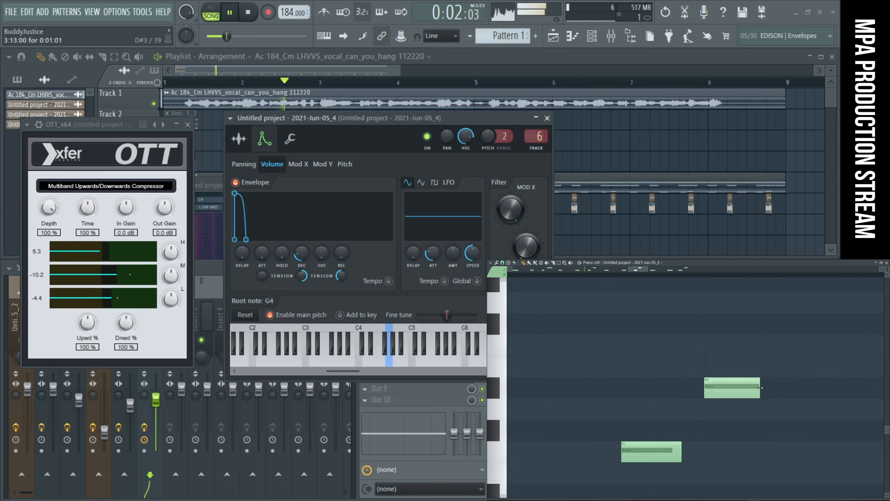
pyautogui.scroll(-6, 779, 391)
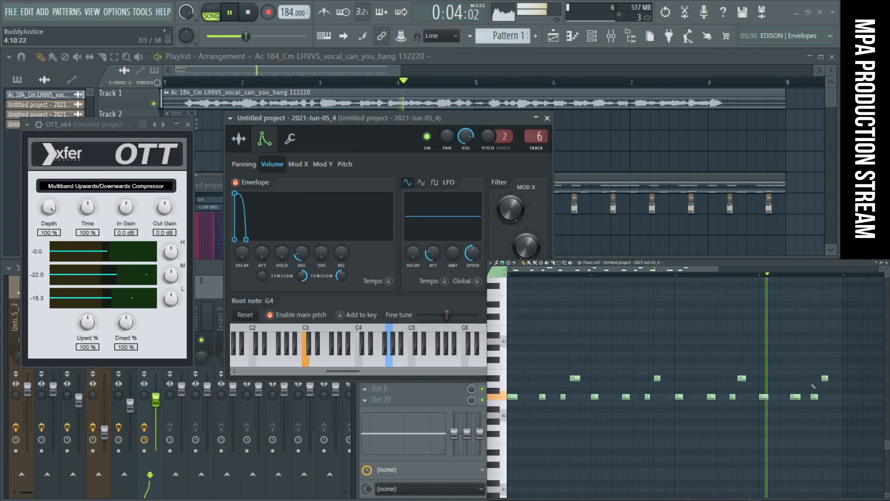
pyautogui.scroll(2, 820, 398)
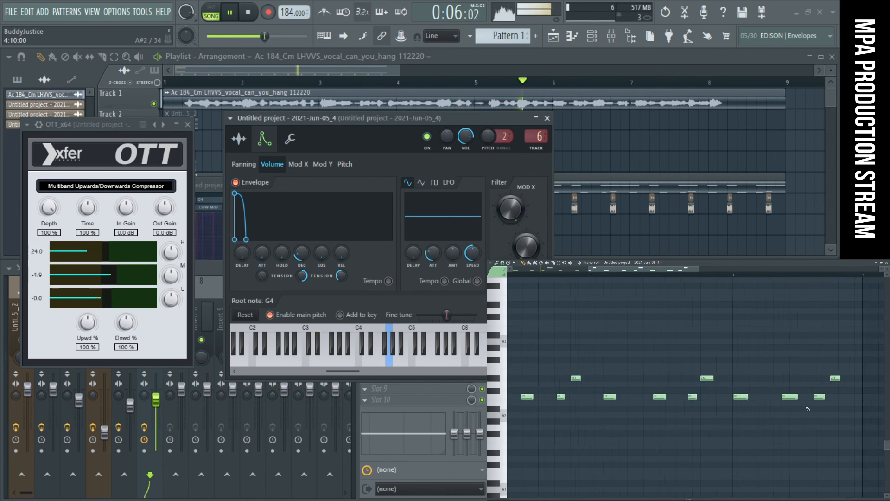
pyautogui.scroll(3, 695, 407)
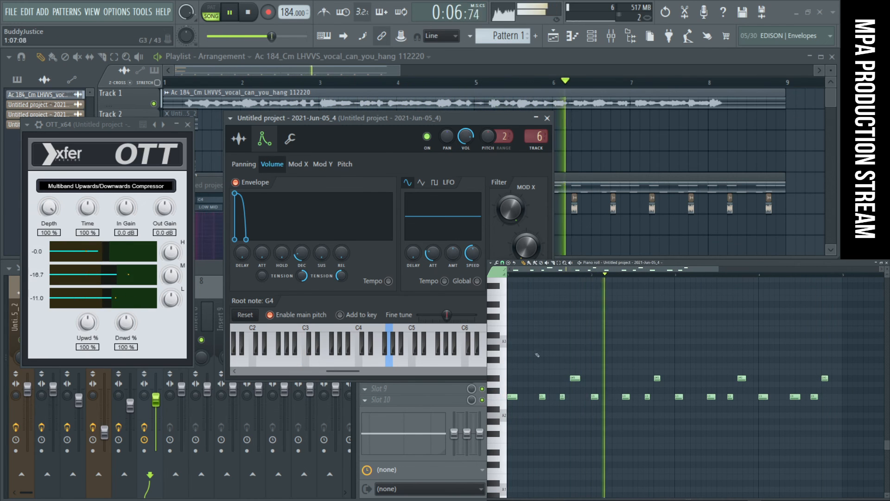
# - Mute the full acapella on Track 1 and add Fruity Limiter to slot 6 of mixer track 6
pyautogui.click(154, 104)
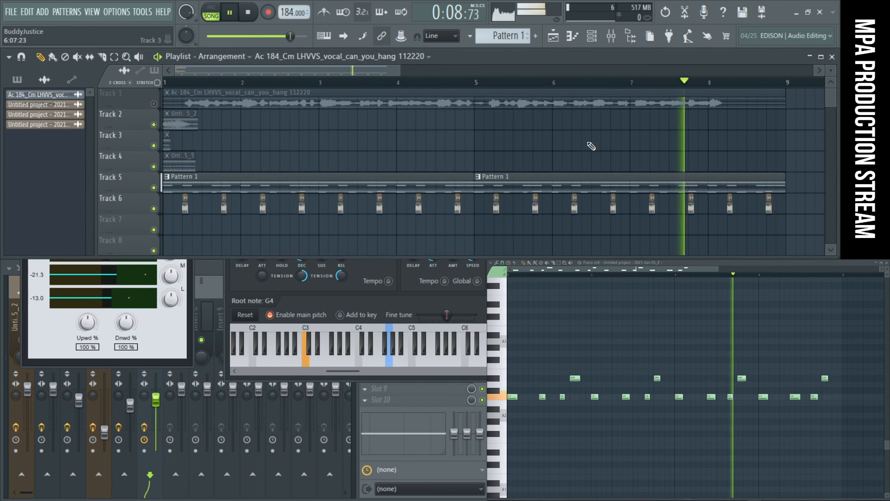
pyautogui.click(611, 36)
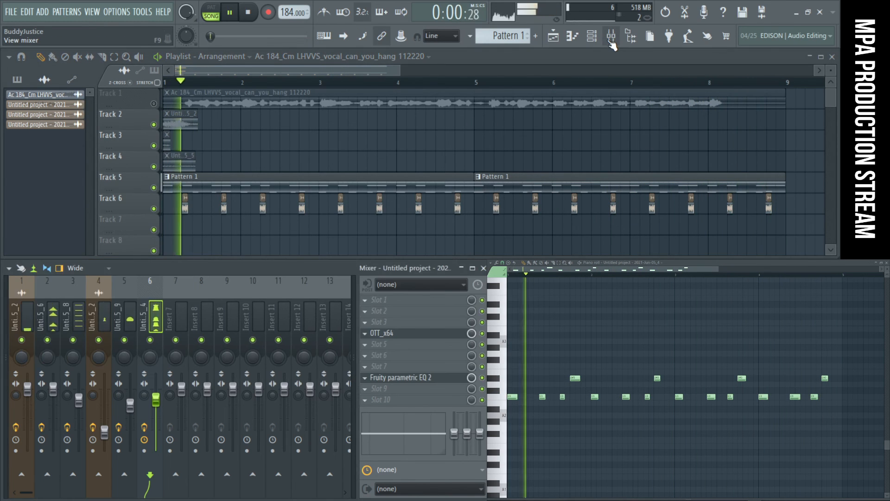
pyautogui.click(394, 355)
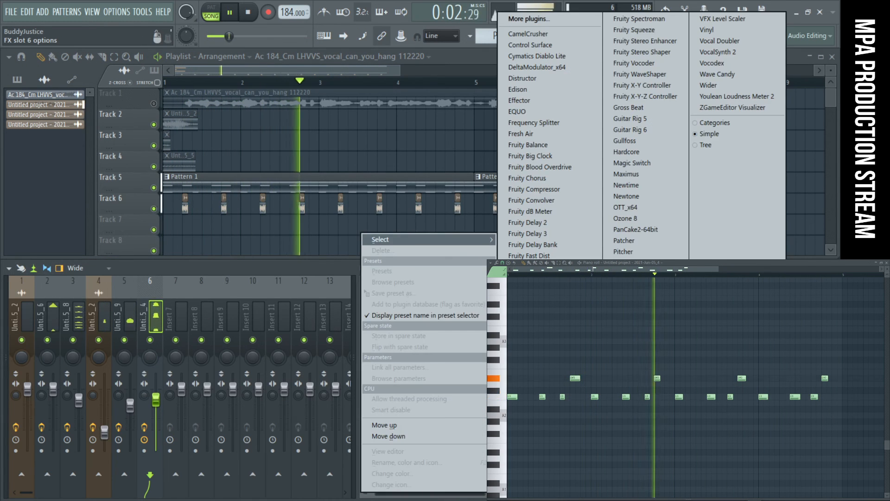
pyautogui.click(530, 333)
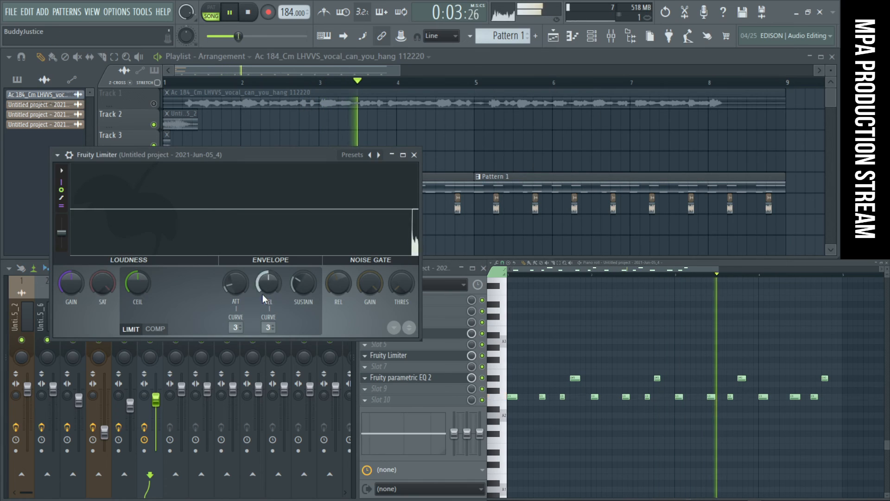
# - Switch Fruity Limiter to compressor mode with a higher ratio and lower threshold, and set its gain to about 3.9 dB
pyautogui.click(154, 331)
pyautogui.moveTo(200, 288); pyautogui.dragTo(200, 232)
pyautogui.moveTo(140, 283); pyautogui.dragTo(140, 301)
pyautogui.moveTo(71, 283); pyautogui.dragTo(71, 246)
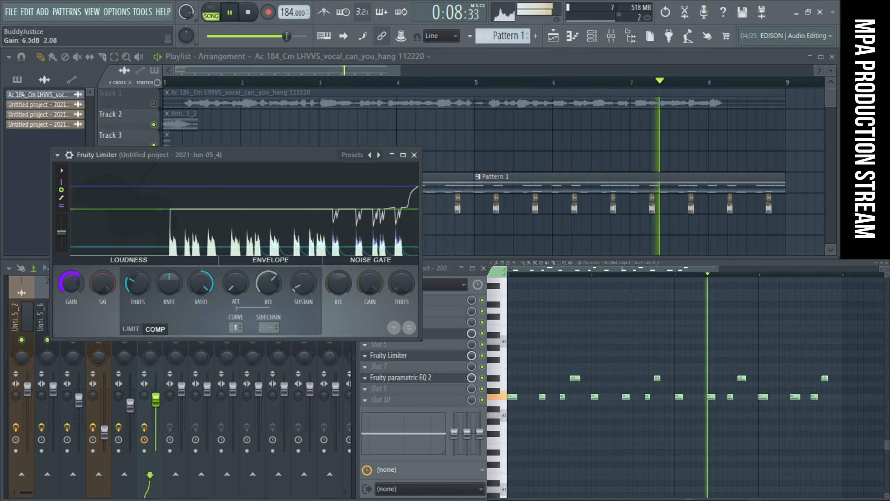
pyautogui.moveTo(71, 283); pyautogui.dragTo(71, 302)
pyautogui.moveTo(137, 285); pyautogui.dragTo(138, 284)
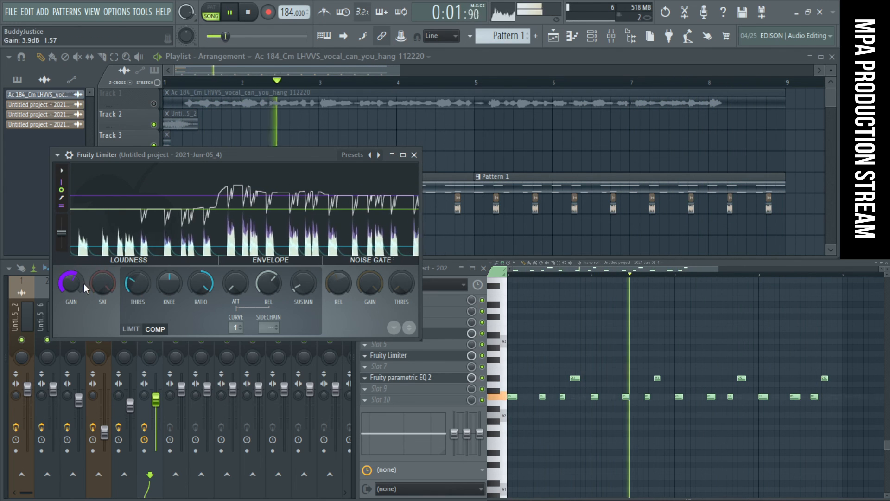
# - Add Cymatics Diablo Lite to slot 2 of mixer track 6 and move its window fully into view
pyautogui.click(426, 312)
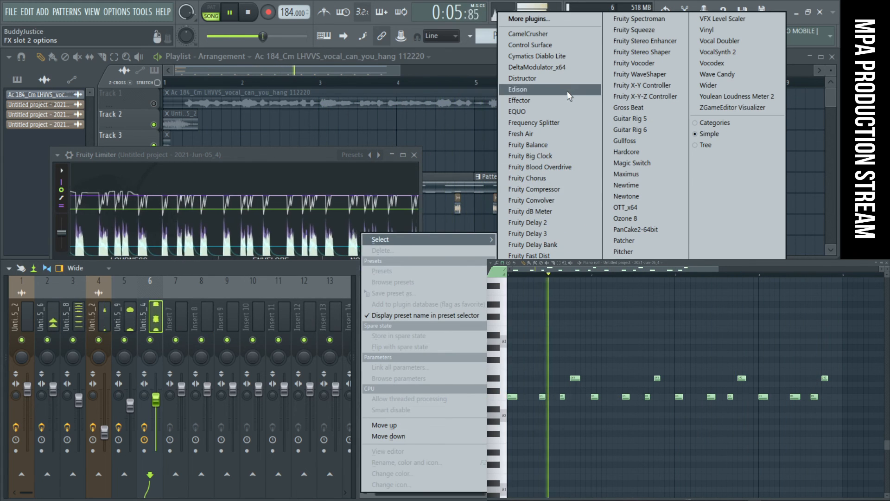
pyautogui.click(570, 55)
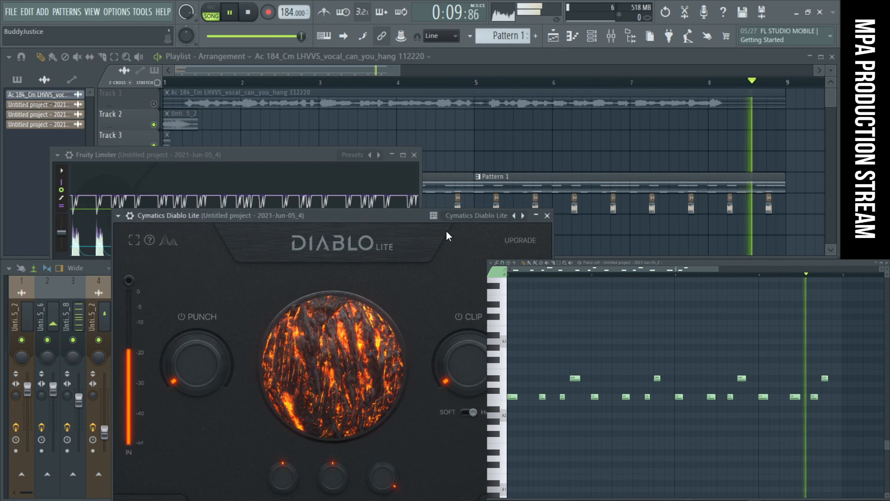
pyautogui.moveTo(294, 214); pyautogui.dragTo(244, 128)
# - Raise Diablo Lite's Clip and Punch to maximum with the mix at 100%
pyautogui.moveTo(416, 307)
pyautogui.moveTo(416, 282); pyautogui.dragTo(415, 185)
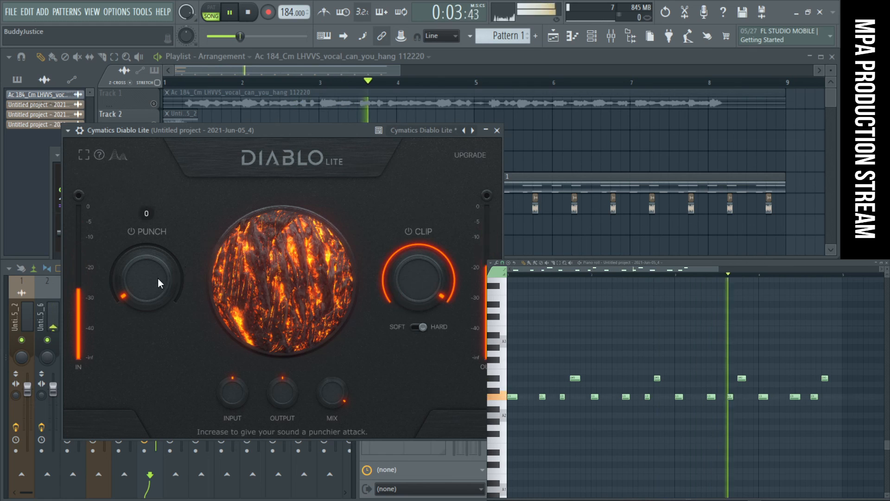
pyautogui.moveTo(157, 280); pyautogui.dragTo(160, 185)
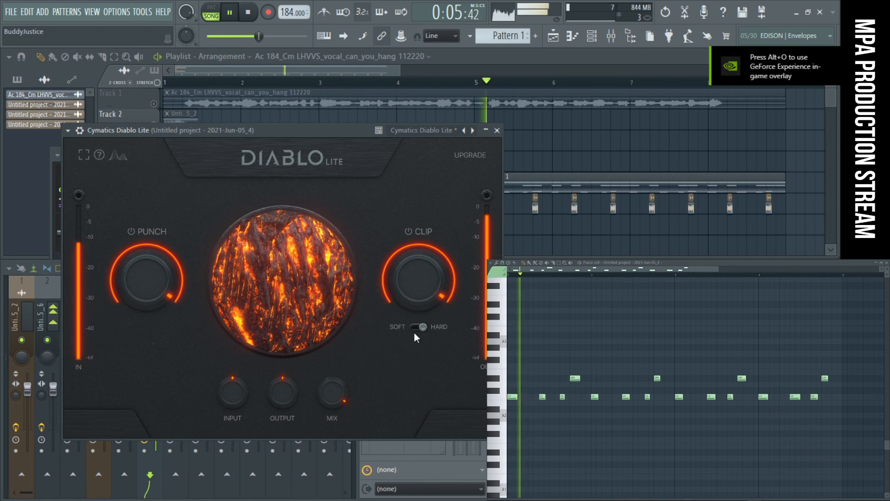
pyautogui.moveTo(340, 395); pyautogui.dragTo(340, 356)
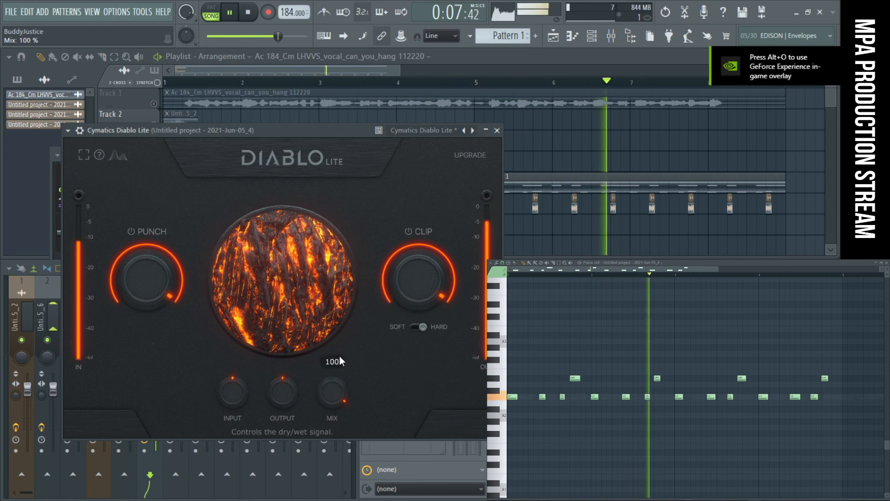
# - Raise Diablo Lite's output gain, set its input gain to 2 dB and close the plugin
pyautogui.moveTo(286, 393); pyautogui.dragTo(288, 365)
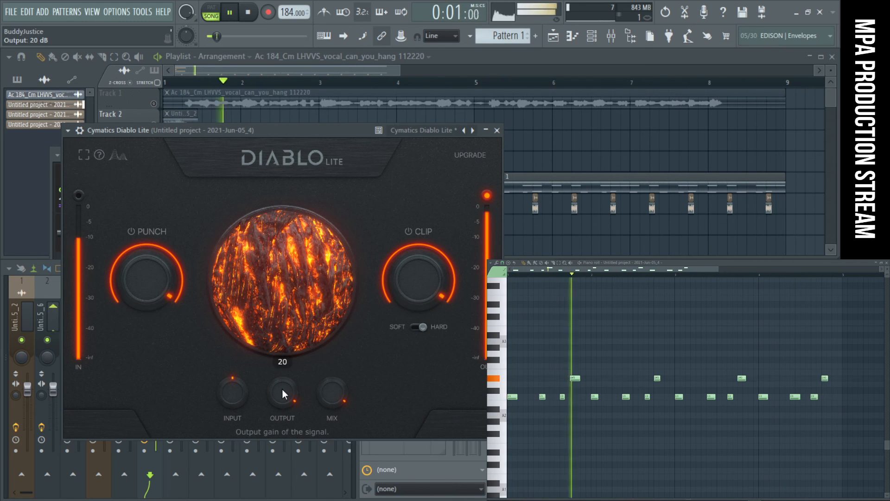
pyautogui.moveTo(282, 388); pyautogui.dragTo(243, 388)
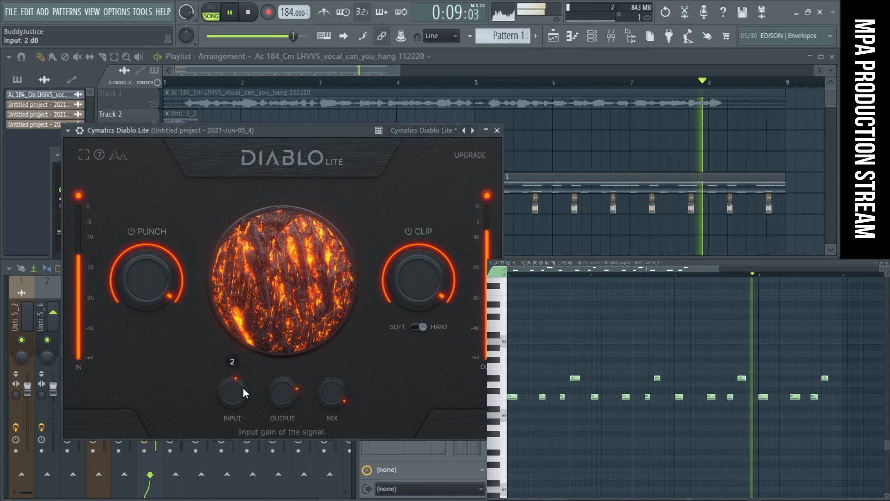
pyautogui.click(497, 130)
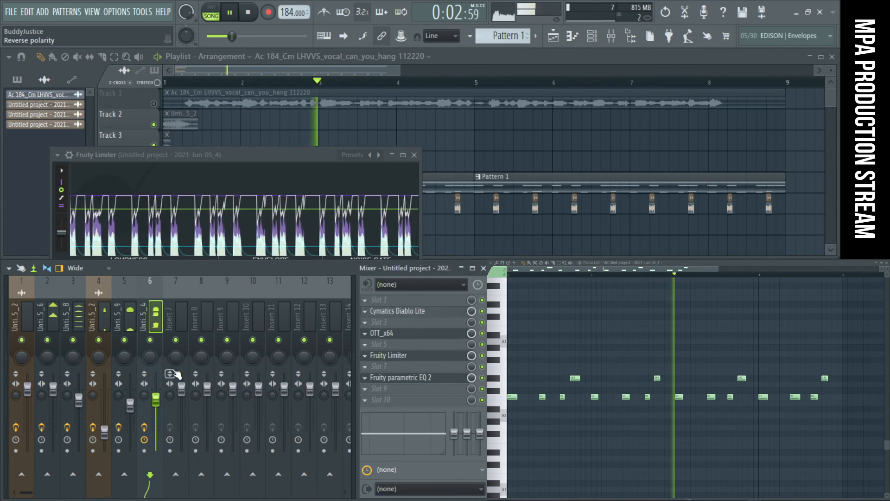
# - Reopen Fruity Limiter on mixer track 6 and reset its gain to the default
pyautogui.click(426, 357)
pyautogui.click(426, 357)
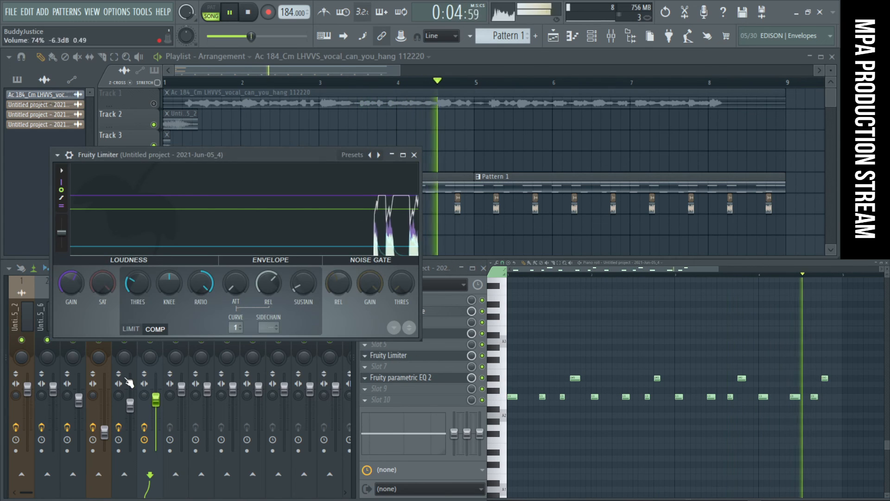
pyautogui.rightClick(70, 276)
pyautogui.click(86, 284)
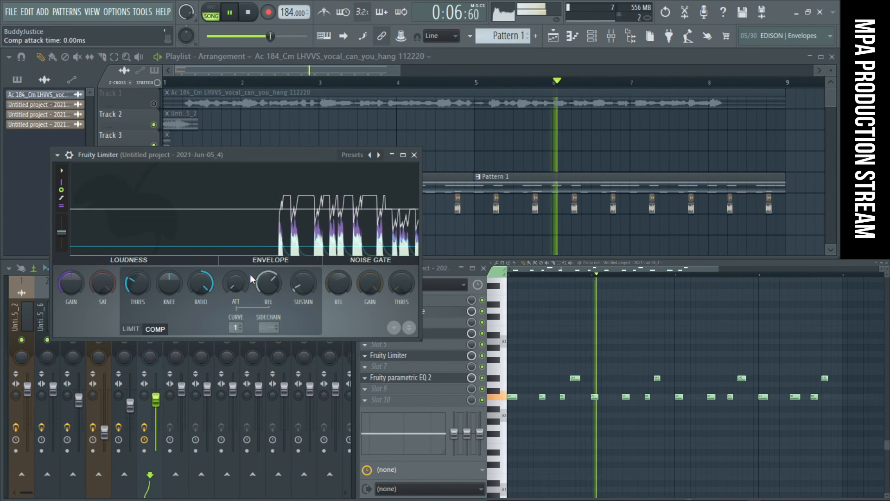
# - Set Fruity Limiter's compressor threshold to about -16.3 dB
pyautogui.click(135, 330)
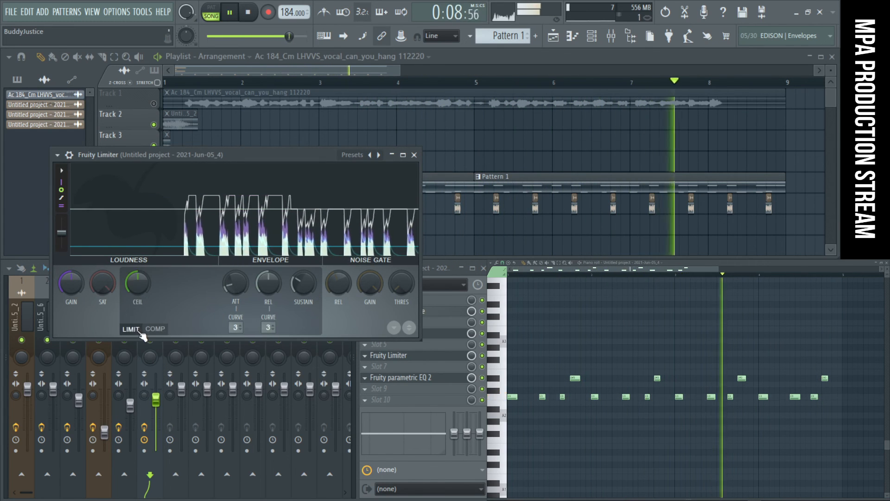
pyautogui.click(155, 329)
pyautogui.moveTo(137, 283)
pyautogui.mouseDown()
pyautogui.moveTo(138, 301)
pyautogui.moveTo(137, 275)
pyautogui.mouseUp()
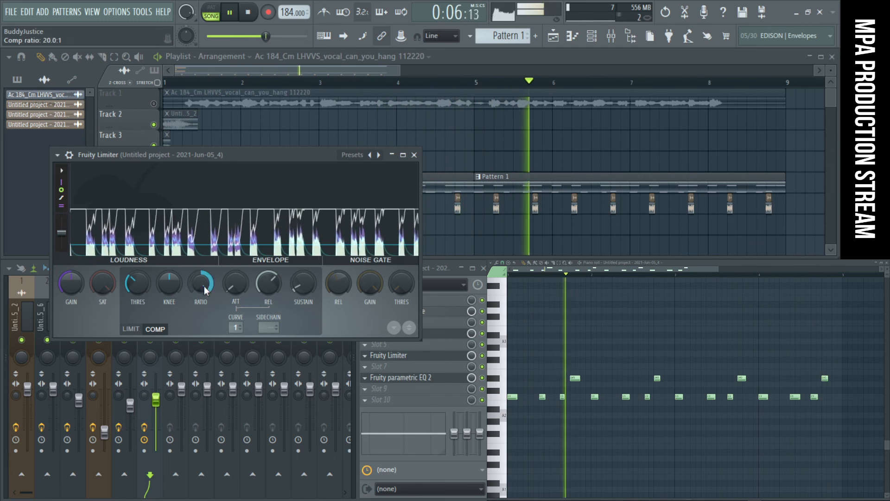
pyautogui.moveTo(138, 283); pyautogui.dragTo(137, 284)
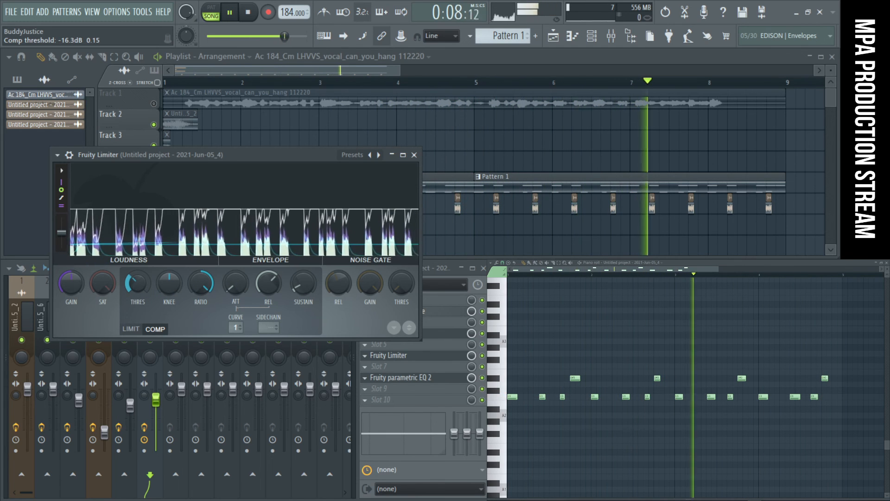
# - Mute mixer track 3 and reset mixer track 6's volume fader to its default level
pyautogui.click(156, 401)
pyautogui.rightClick(155, 402)
pyautogui.click(85, 355)
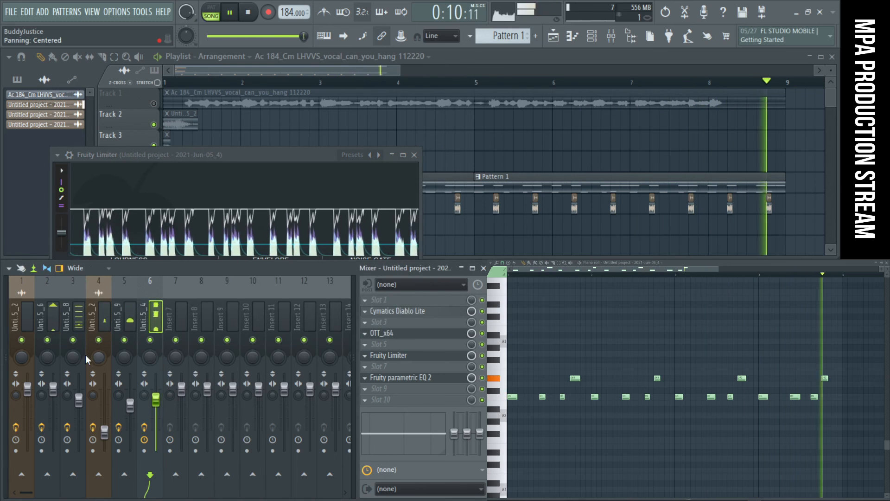
pyautogui.rightClick(74, 357)
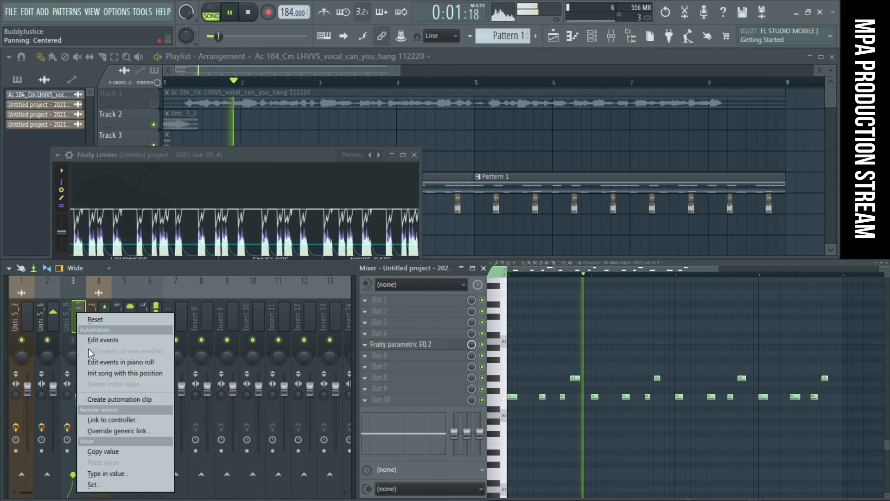
pyautogui.click(95, 320)
pyautogui.moveTo(158, 400); pyautogui.dragTo(158, 397)
pyautogui.rightClick(160, 401)
pyautogui.click(171, 321)
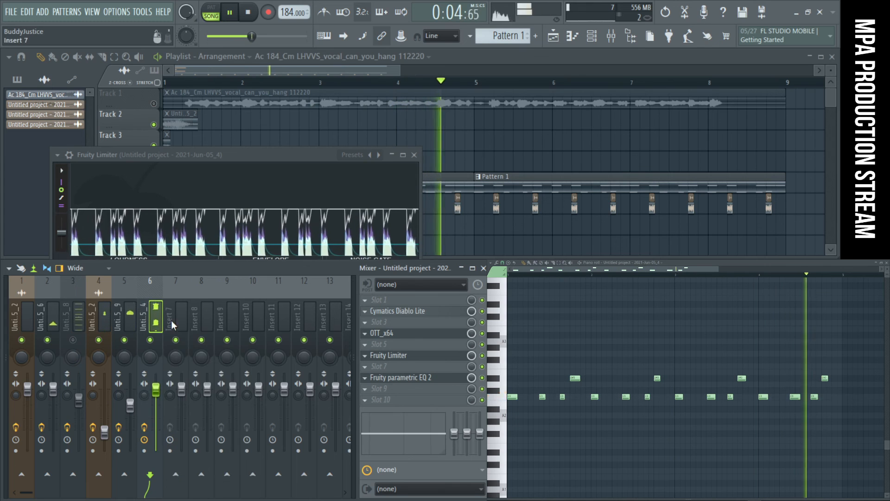
# - Close the note editor, select mixer track 6 and replay the song to audition the processed bass
pyautogui.click(887, 265)
pyautogui.click(827, 266)
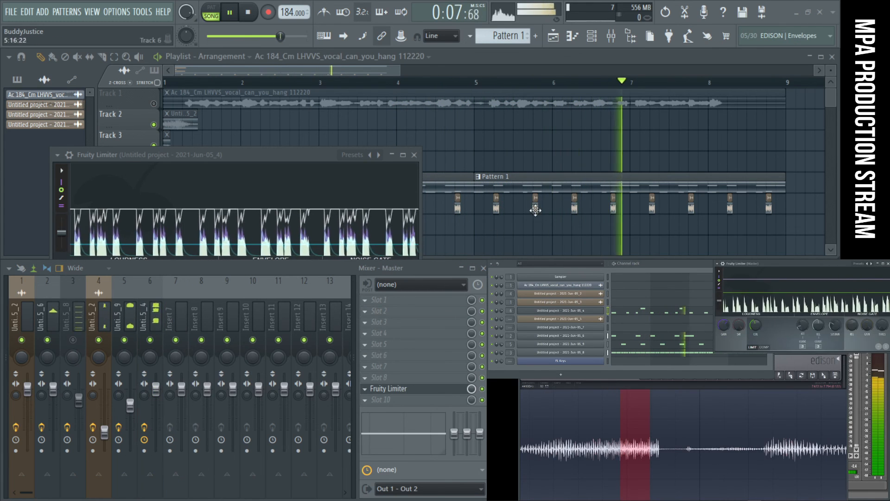
pyautogui.click(149, 318)
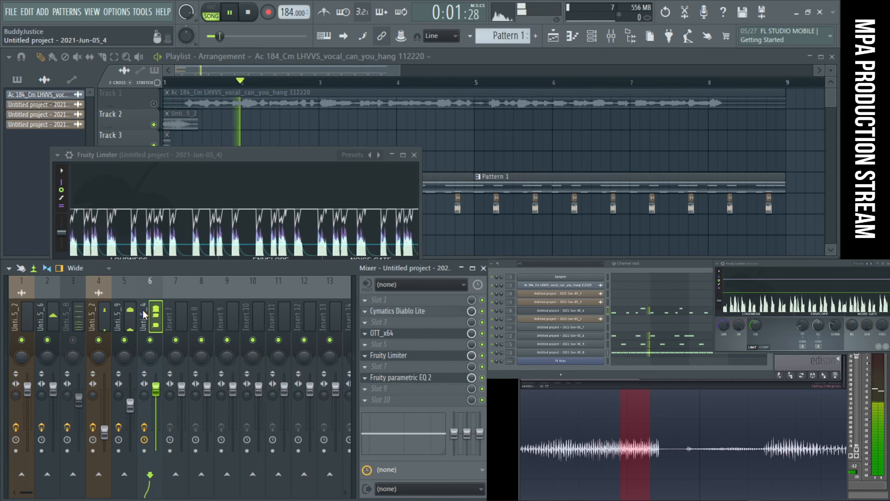
pyautogui.press('space')
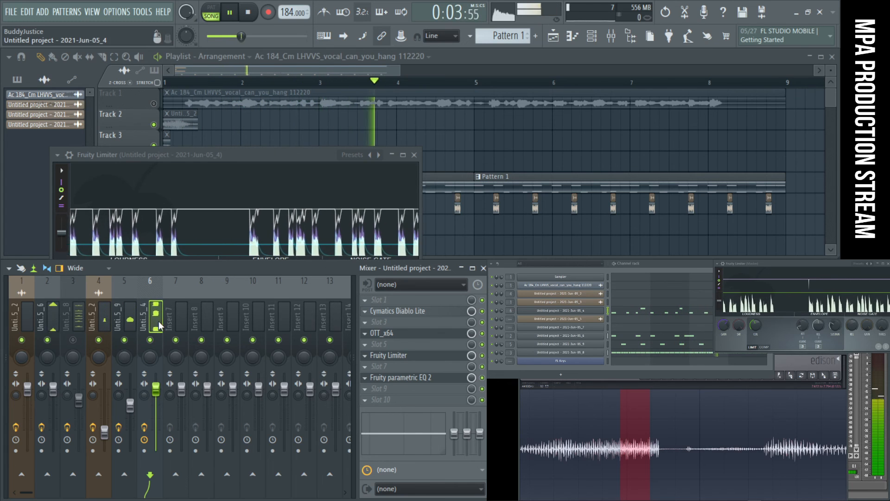
# - Boost band 6 of mixer track 3's Fruity Parametric EQ 2 by about 2.9 dB near 17.9 kHz
pyautogui.click(83, 324)
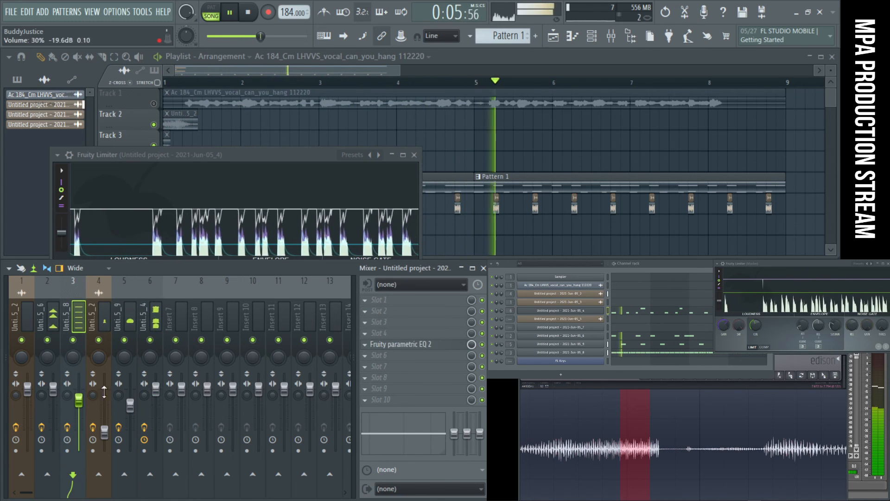
pyautogui.click(454, 345)
pyautogui.moveTo(398, 226); pyautogui.dragTo(299, 210)
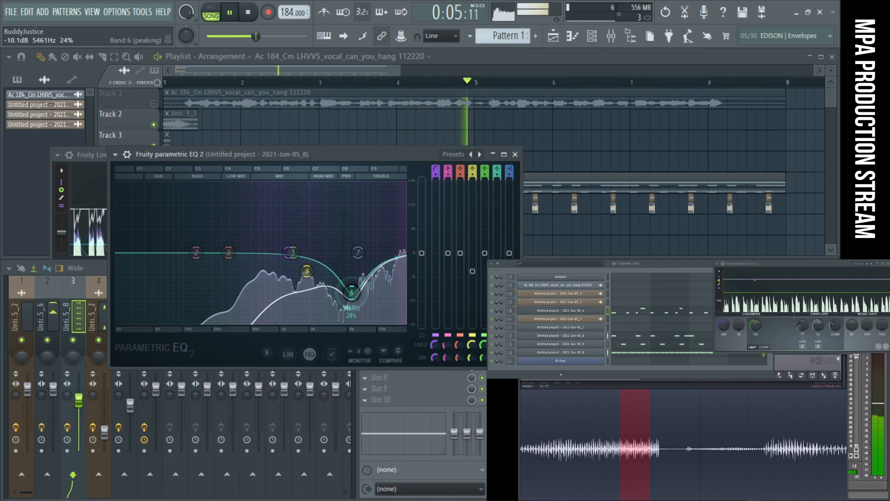
pyautogui.moveTo(358, 219); pyautogui.dragTo(399, 212)
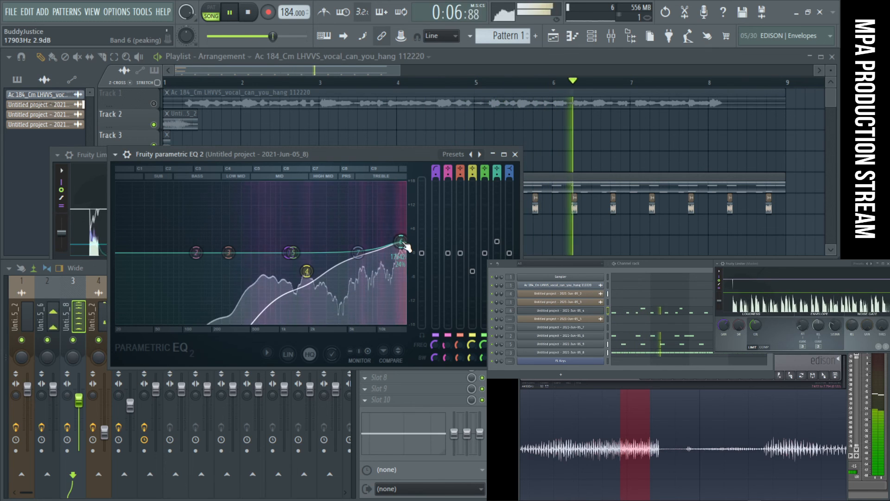
pyautogui.click(514, 154)
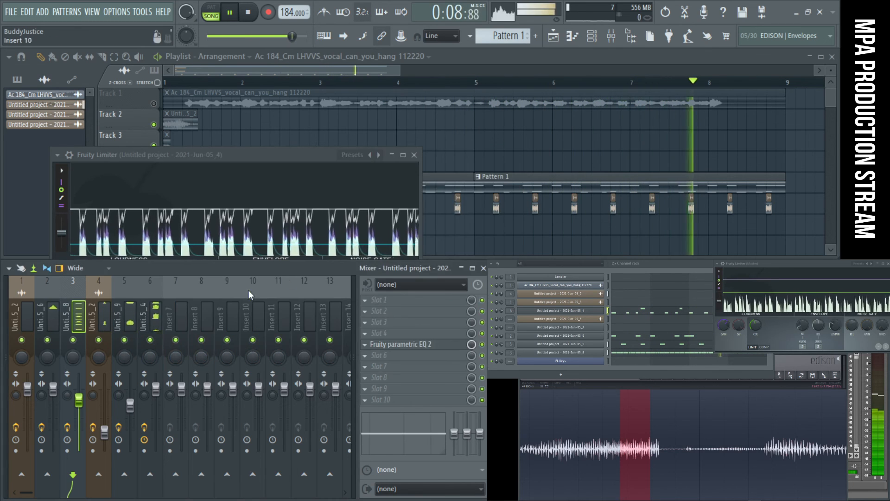
# - Mute mixer track 3, and switch mixer track 6 off and back on while checking the mix
pyautogui.click(75, 341)
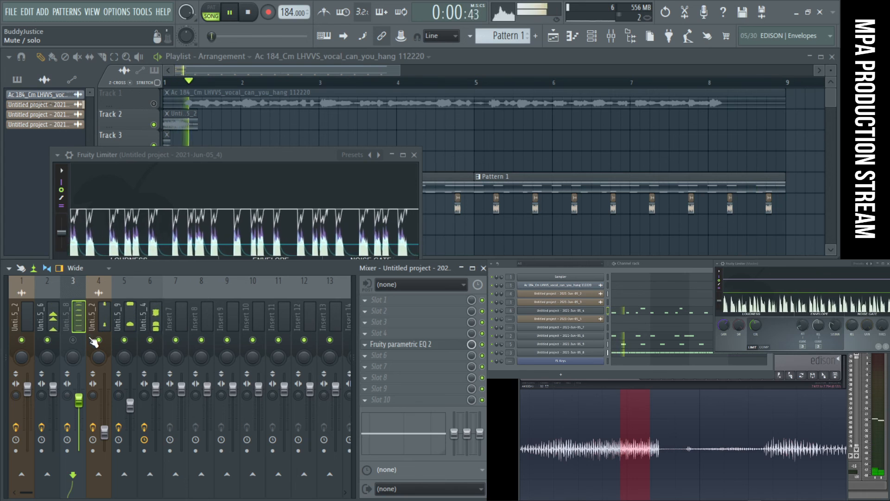
pyautogui.click(150, 340)
pyautogui.press('space')
pyautogui.click(150, 340)
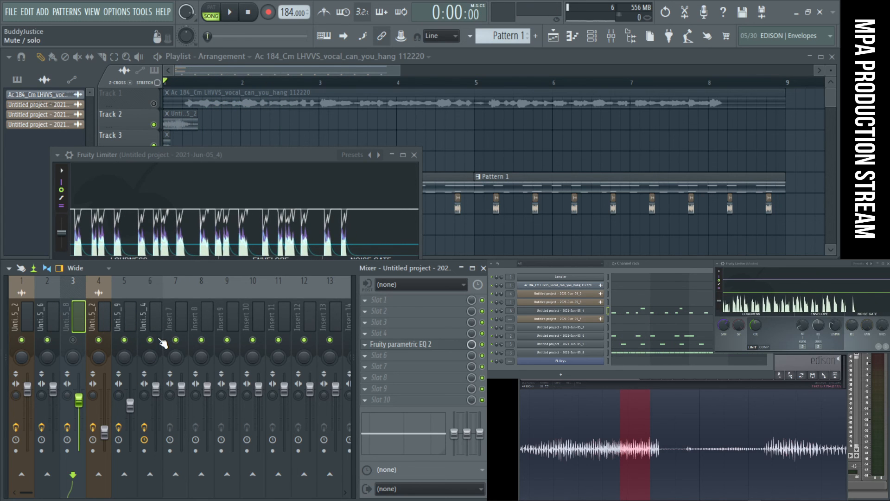
# - Replace the second half of the bass notes with a copy of the first half and lower its last two notes
pyautogui.click(638, 311)
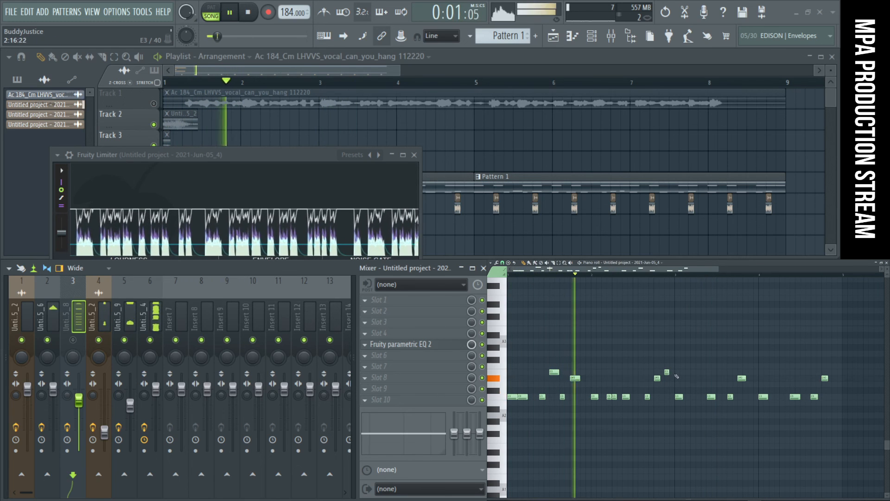
pyautogui.moveTo(853, 419); pyautogui.dragTo(678, 345)
pyautogui.moveTo(724, 436); pyautogui.dragTo(505, 341)
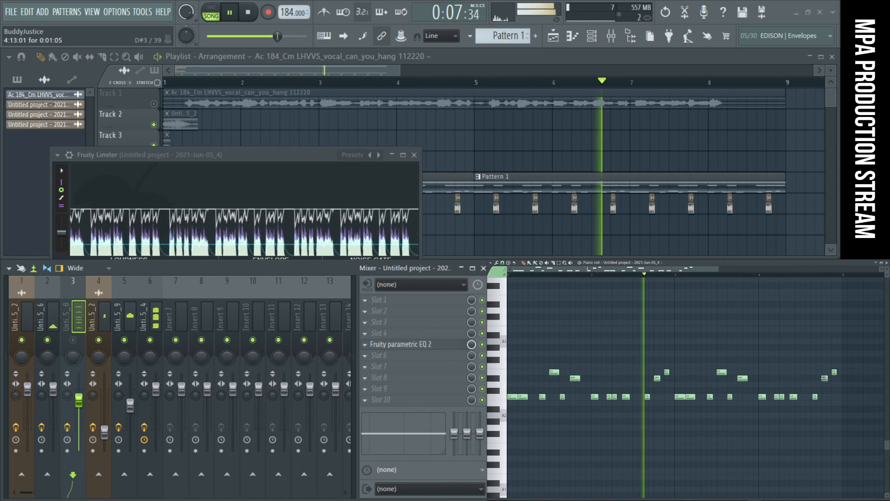
pyautogui.moveTo(825, 378); pyautogui.dragTo(825, 384)
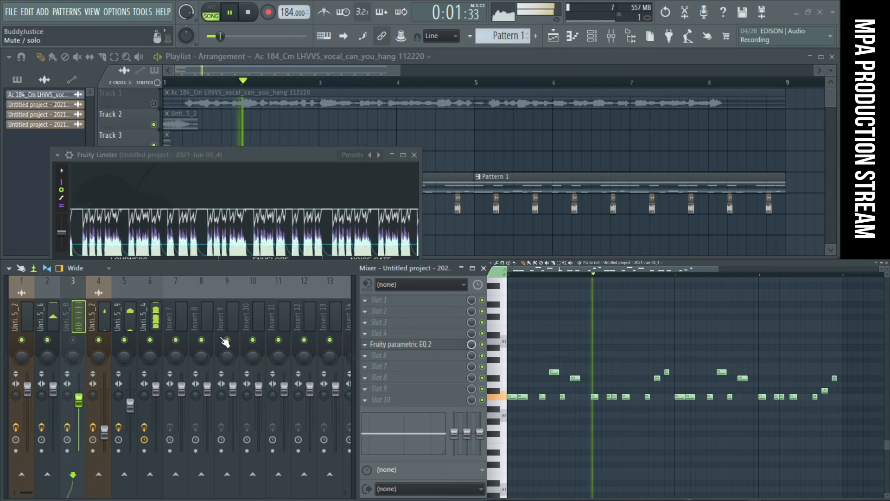
# - Add Effector to the first effect slot of mixer track 6 and lower its X and Y amounts in Distort mode
pyautogui.click(144, 320)
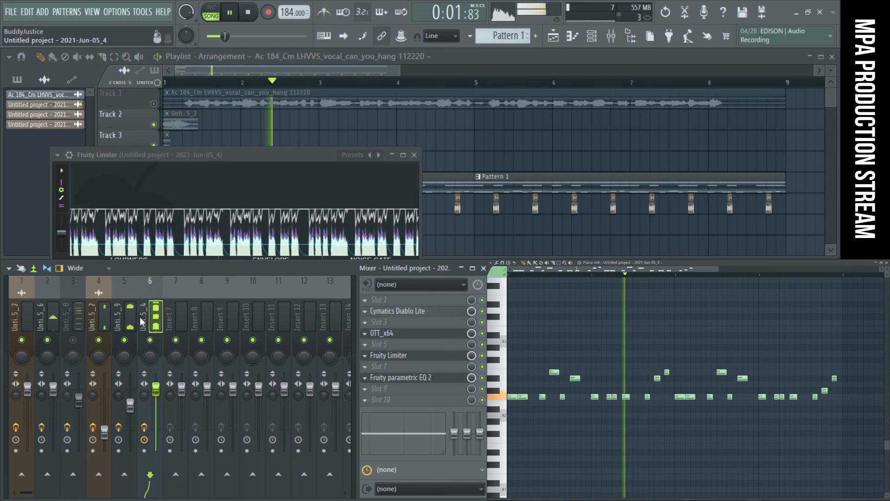
pyautogui.click(443, 301)
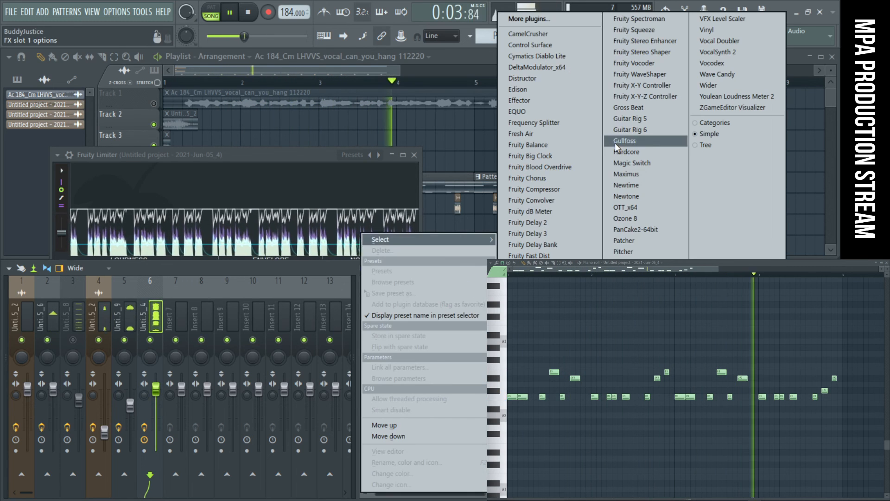
pyautogui.click(580, 105)
pyautogui.click(120, 335)
pyautogui.moveTo(224, 324); pyautogui.dragTo(198, 339)
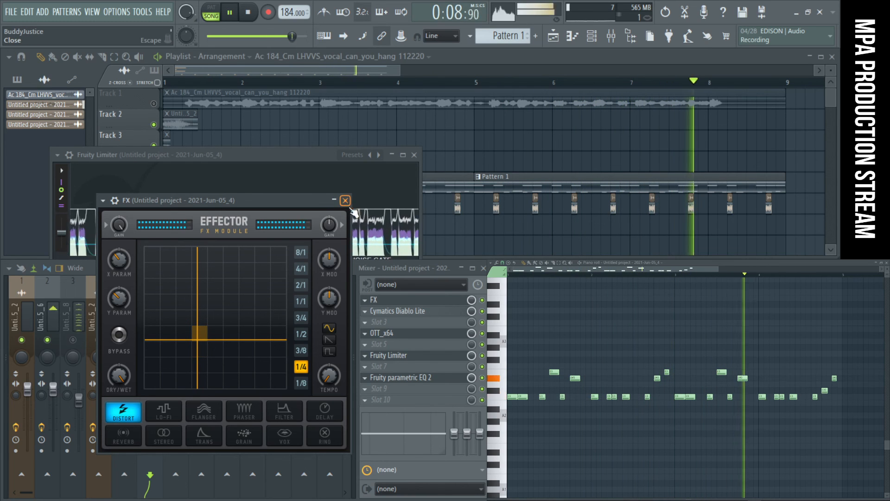
# - Add Fruity Parametric EQ 2 to slot 5 of mixer track 6 and cut band 2 to about -18 dB near 500 Hz
pyautogui.click(436, 343)
pyautogui.click(538, 423)
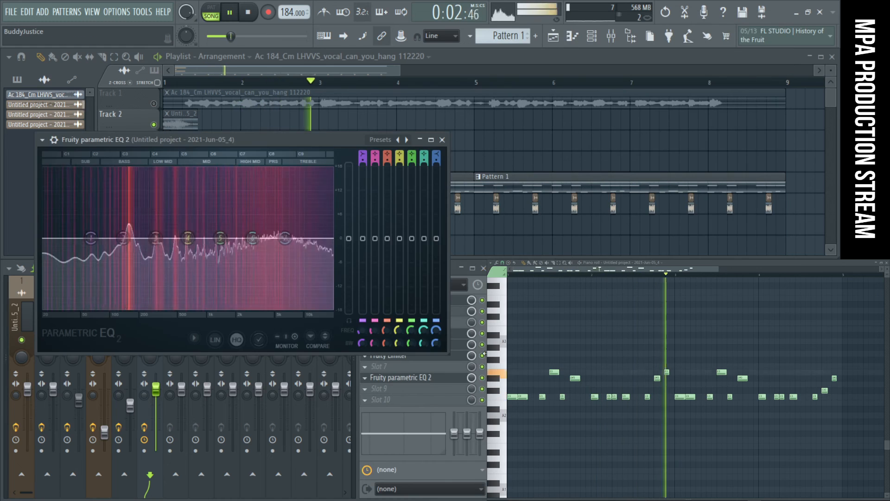
pyautogui.moveTo(138, 261); pyautogui.dragTo(179, 307)
# - Make EQ band 1 a high pass around 100 Hz and cut band 3 by about 7 dB near 1.1 kHz
pyautogui.rightClick(91, 239)
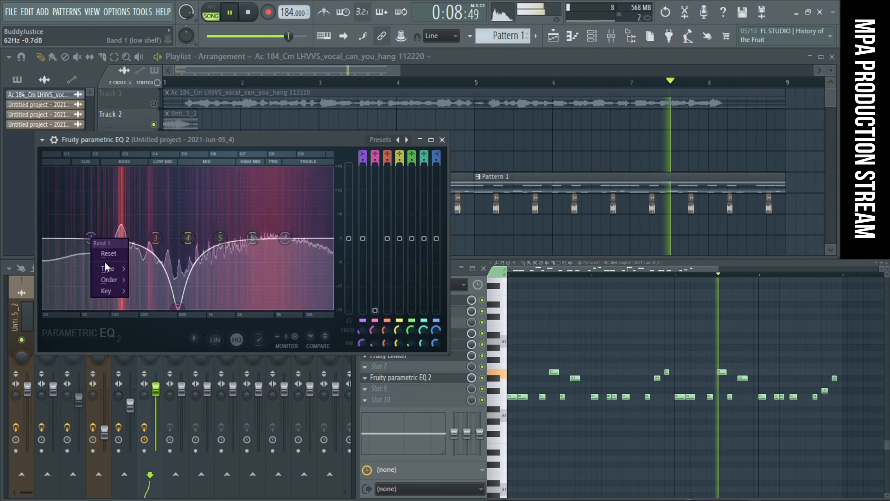
pyautogui.moveTo(111, 267)
pyautogui.click(153, 280)
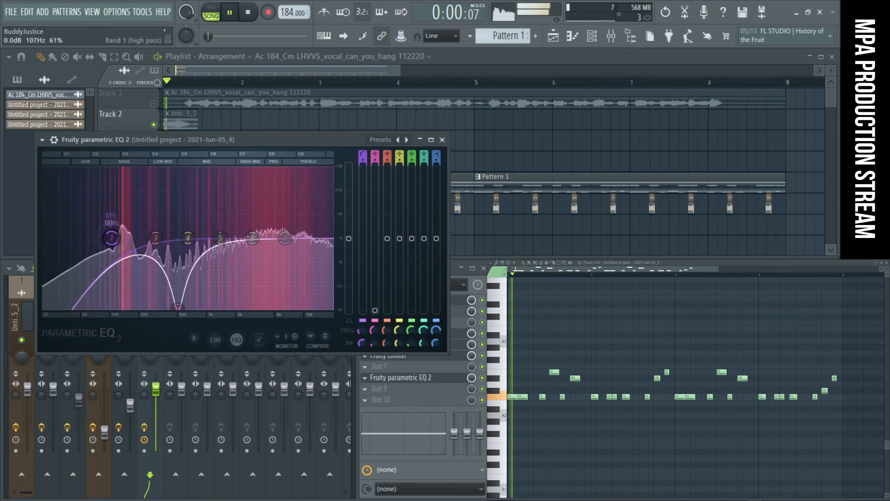
pyautogui.moveTo(180, 304)
pyautogui.mouseDown()
pyautogui.moveTo(218, 307)
pyautogui.moveTo(179, 305)
pyautogui.moveTo(162, 260)
pyautogui.moveTo(166, 205)
pyautogui.moveTo(205, 199)
pyautogui.moveTo(198, 307)
pyautogui.moveTo(177, 307)
pyautogui.mouseUp()
pyautogui.moveTo(156, 238); pyautogui.dragTo(224, 262)
pyautogui.moveTo(295, 274); pyautogui.dragTo(211, 265)
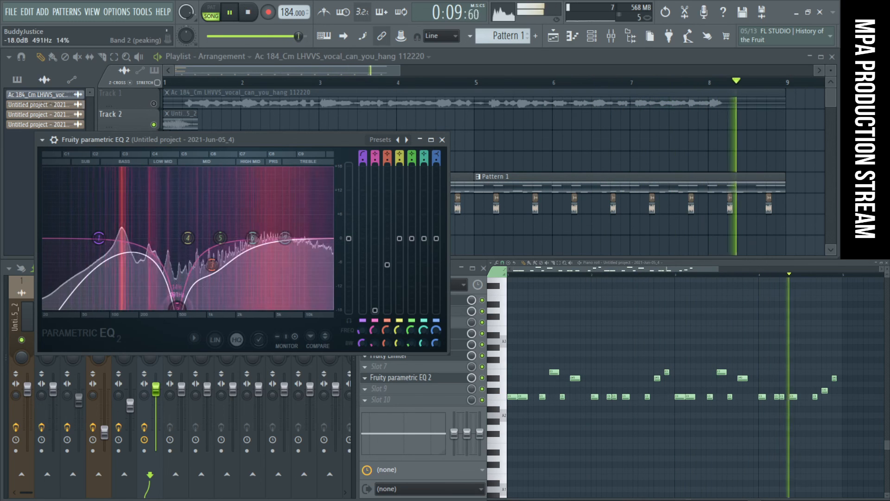
# - Try band 2 as a band stop filter around 500 Hz
pyautogui.rightClick(180, 310)
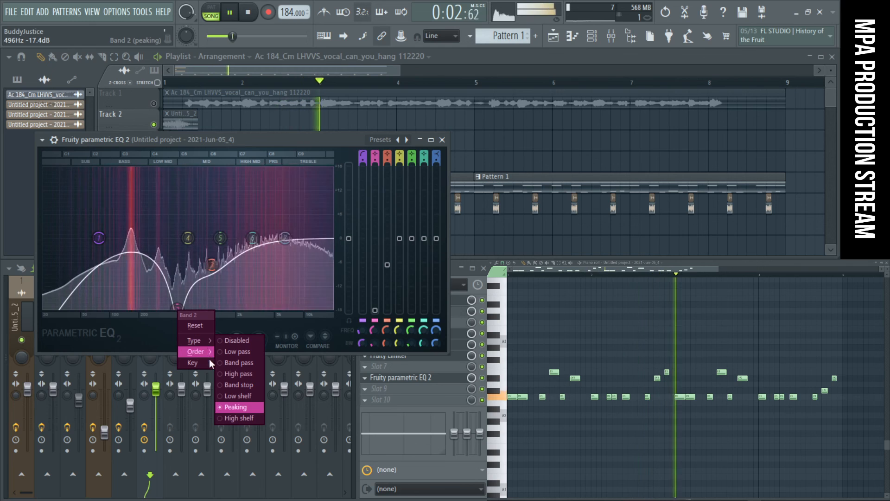
pyautogui.click(243, 384)
pyautogui.scroll(4, 177, 239)
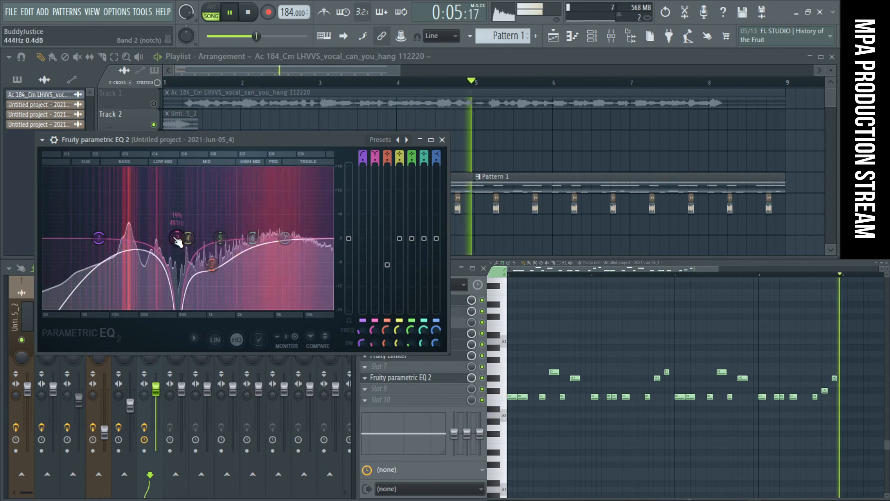
pyautogui.moveTo(177, 240); pyautogui.dragTo(168, 223)
pyautogui.rightClick(168, 221)
pyautogui.click(182, 239)
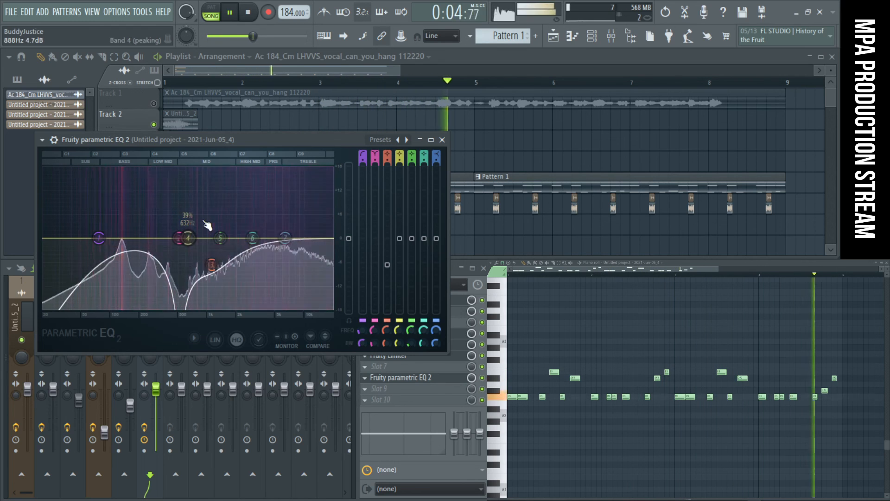
# - Set band 2 to peaking and cut it to about -17.6 dB at 532 Hz
pyautogui.rightClick(181, 241)
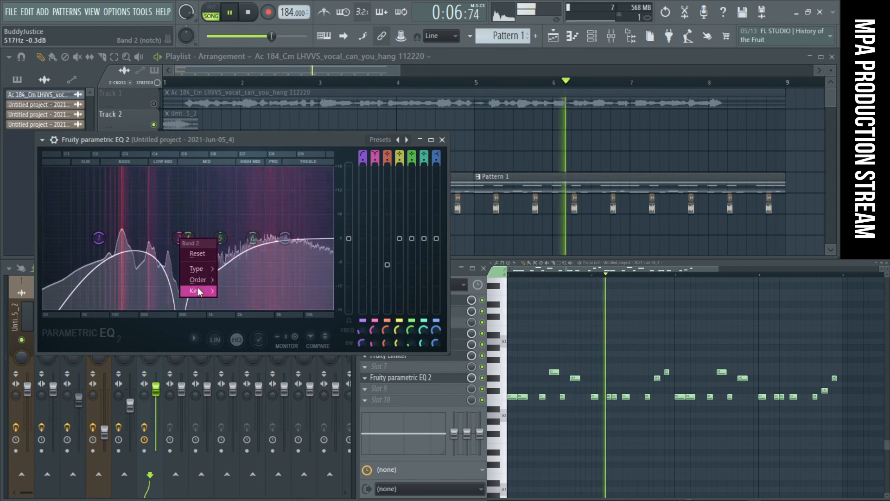
pyautogui.moveTo(202, 280)
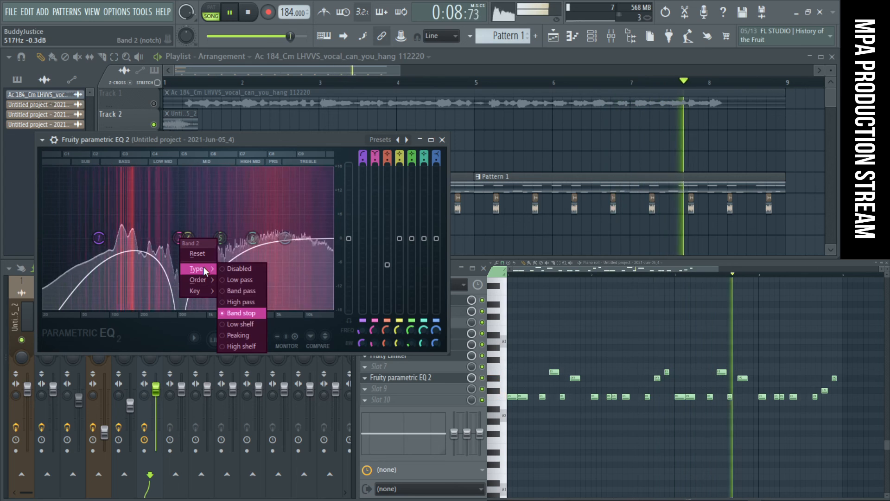
pyautogui.click(249, 335)
pyautogui.moveTo(181, 237); pyautogui.dragTo(179, 308)
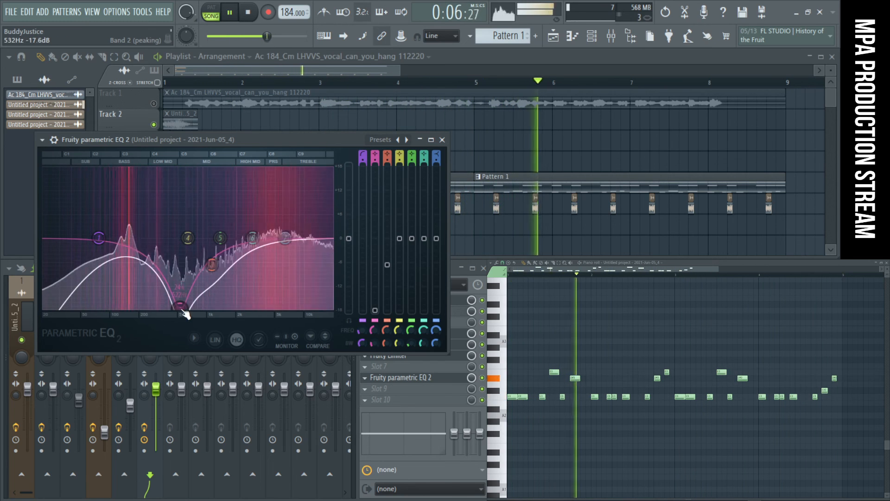
# - Unmute the acapella on playlist Track 1 and restart the song from the beginning
pyautogui.click(155, 103)
pyautogui.press('space')
pyautogui.press('space')
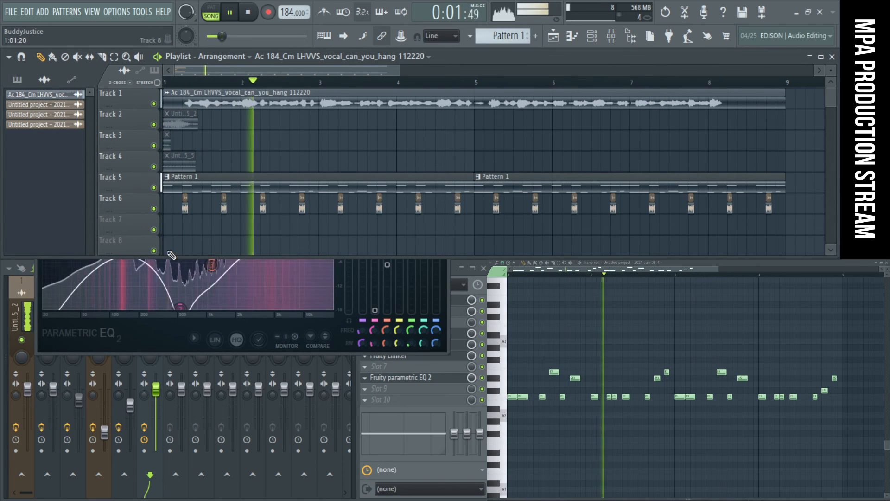
# - Cut band 5 of mixer track 6's new EQ to about -6.8 dB at 1083 Hz and close the EQ
pyautogui.click(154, 333)
pyautogui.moveTo(220, 238); pyautogui.dragTo(213, 266)
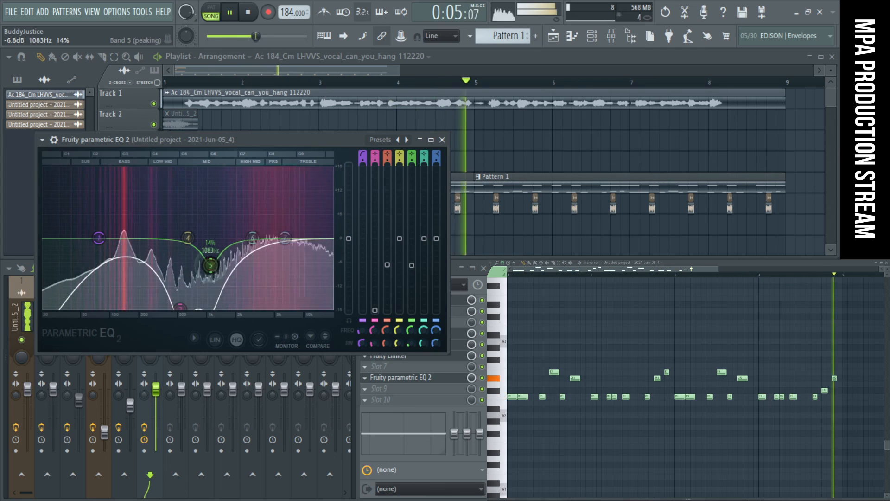
pyautogui.click(443, 140)
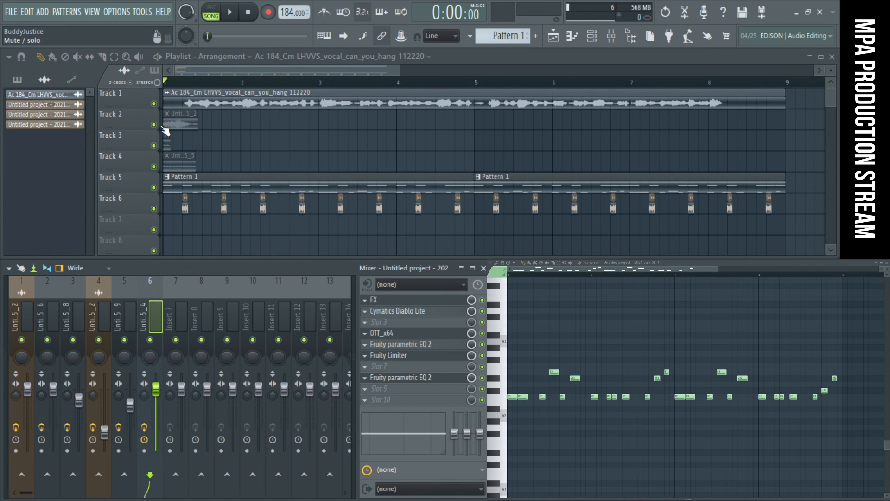
# - Unmute the vocal clip on playlist Track 2, mute Track 5 and replay the arrangement
pyautogui.click(187, 116)
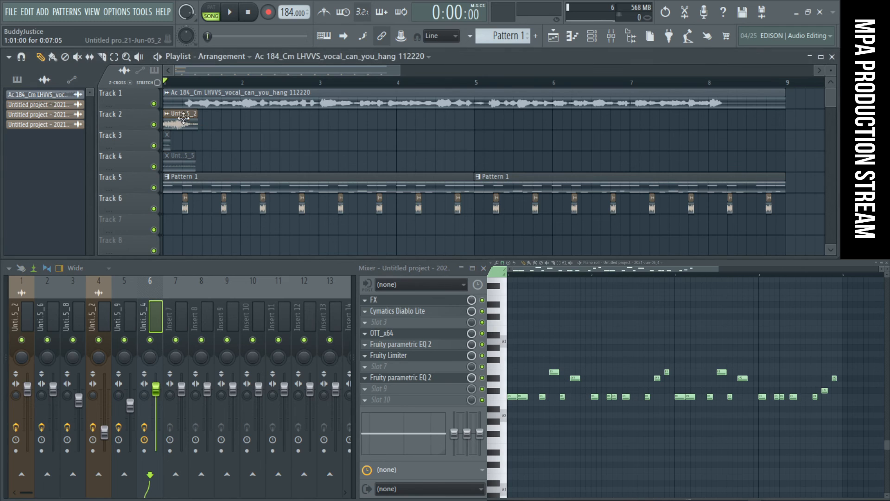
pyautogui.press('space')
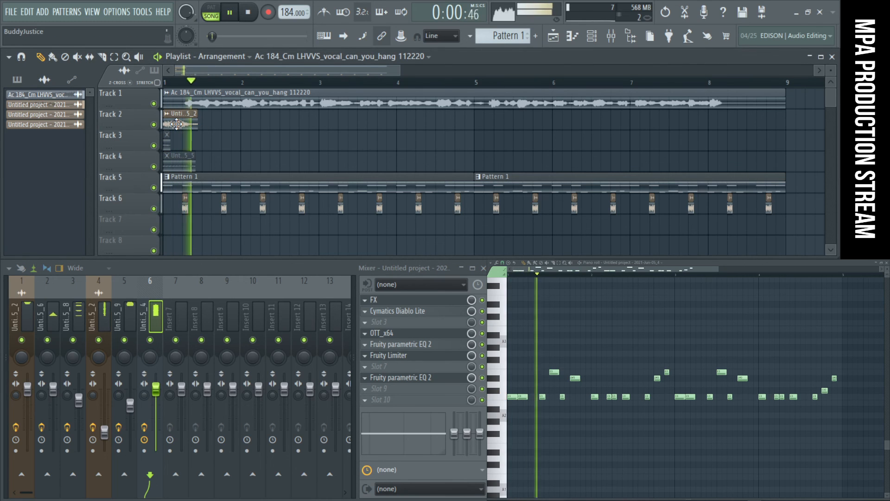
pyautogui.press('space')
pyautogui.press('space')
pyautogui.press('space')
pyautogui.click(154, 188)
pyautogui.press('space')
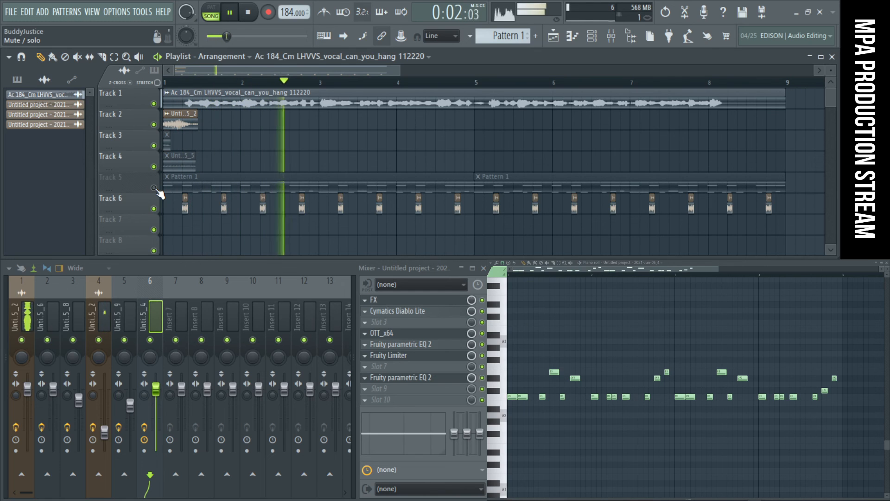
# - Place a copy of the Track 2 vocal clip at 8:13 and delete the original at bar 1
pyautogui.click(413, 118)
pyautogui.moveTo(412, 118); pyautogui.dragTo(775, 110)
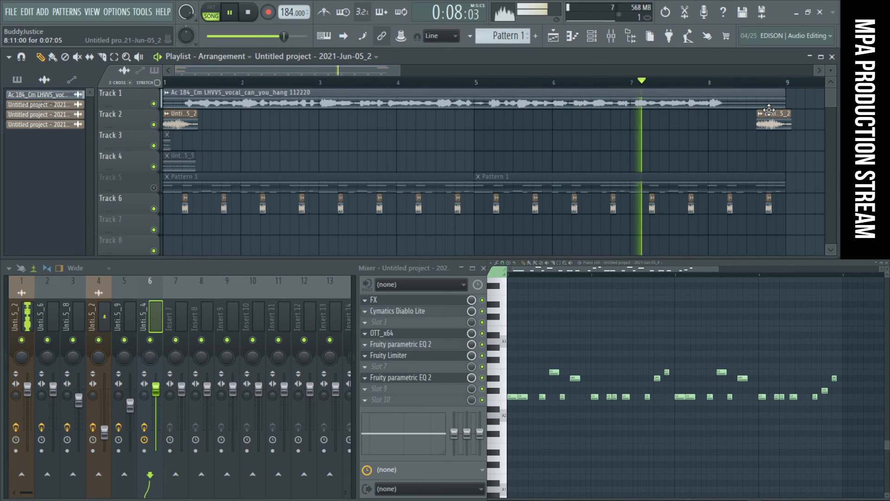
pyautogui.rightClick(181, 125)
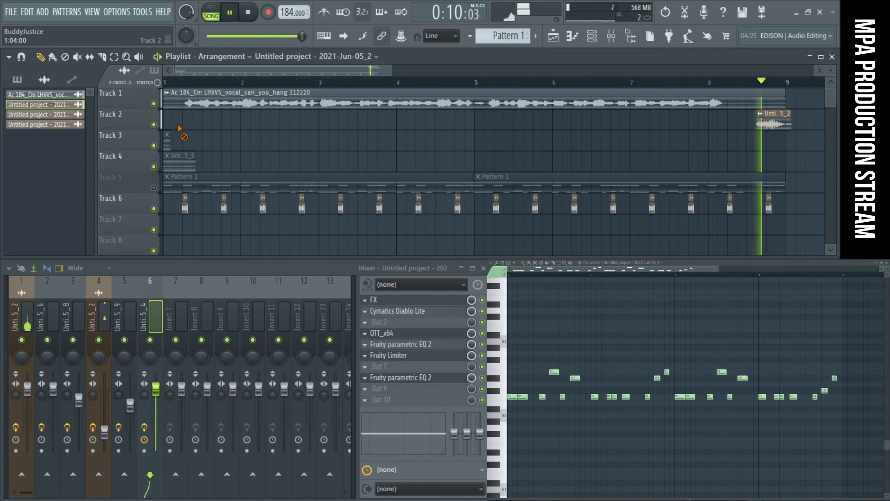
pyautogui.press('space')
pyautogui.press('space')
pyautogui.moveTo(773, 126); pyautogui.dragTo(783, 124)
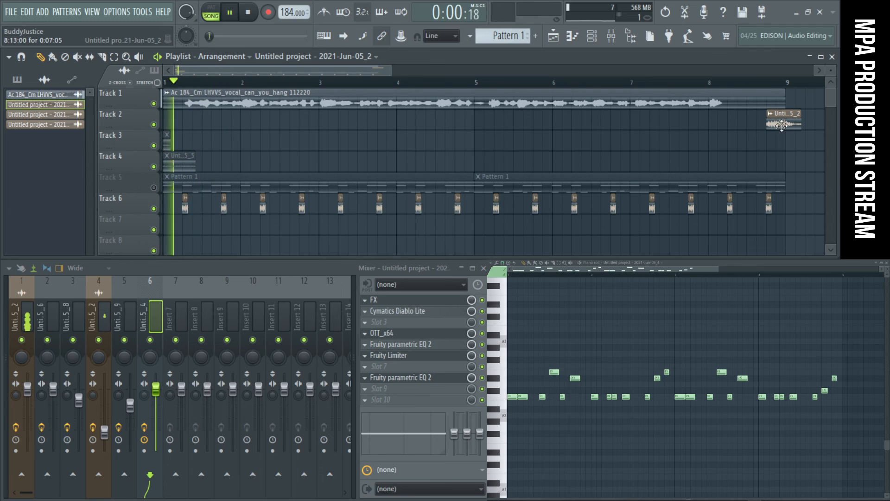
# - Audition the end of bar 8, slice the Track 2 clip at bar 9 and remove its tail
pyautogui.press('space')
pyautogui.click(771, 83)
pyautogui.press('space')
# - Unmute playlist Track 5 and replay the full arrangement from the start
pyautogui.press('space')
pyautogui.press('c')
pyautogui.moveTo(789, 112); pyautogui.dragTo(785, 129)
pyautogui.press('space')
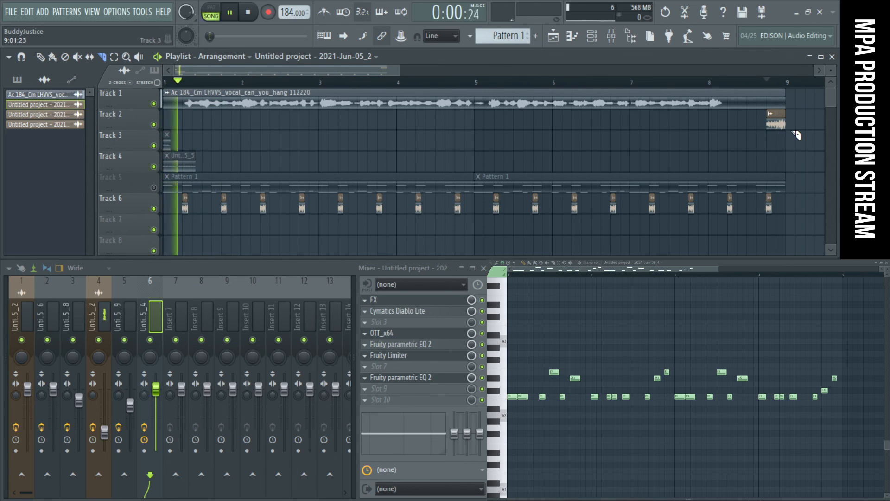
pyautogui.press('space')
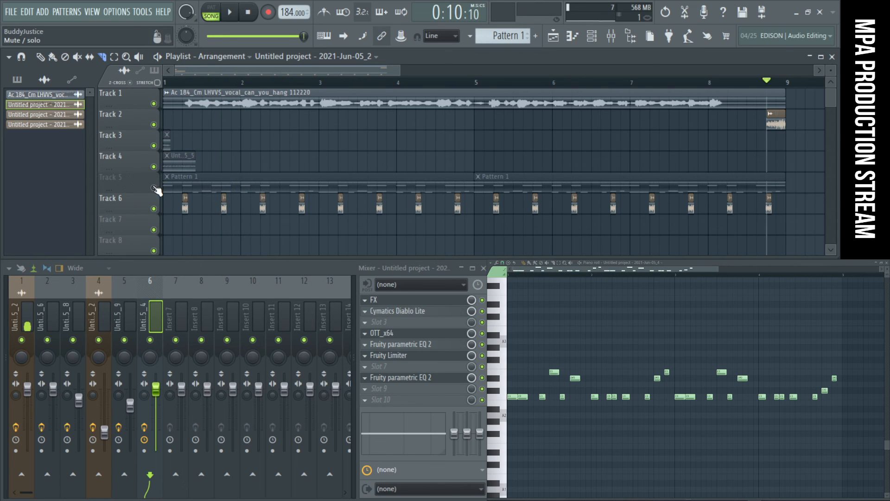
pyautogui.click(154, 188)
pyautogui.press('space')
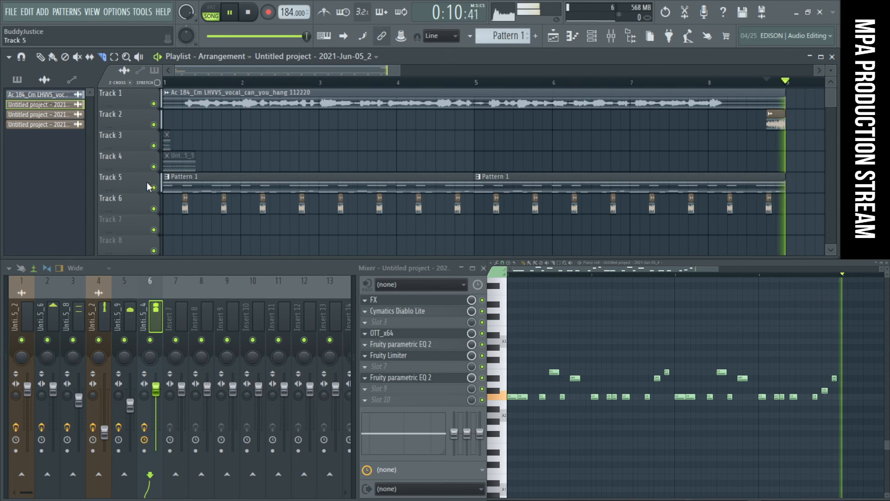
# - Place a copy of the trimmed vocal clip on Track 2 at 5:03
pyautogui.press('p')
pyautogui.click(775, 126)
pyautogui.click(491, 128)
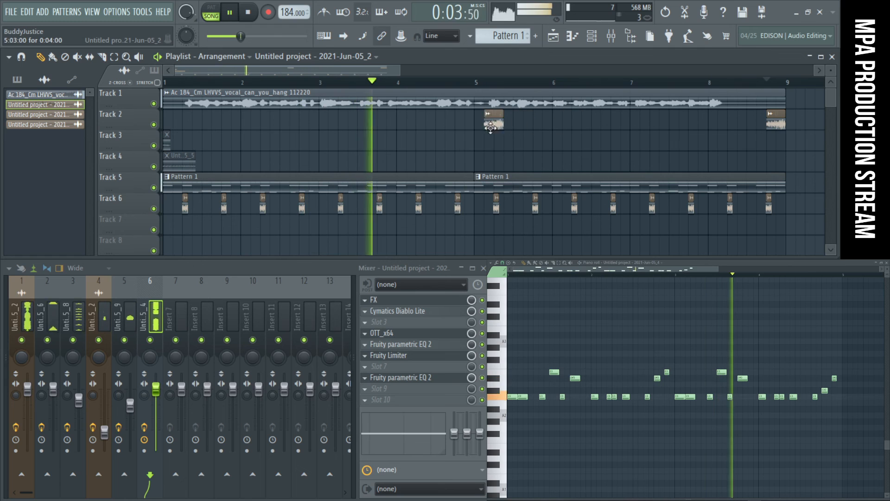
# - Move the Track 2 vocal clip from 5:03 back to 4:13 and stop playback
pyautogui.moveTo(491, 128); pyautogui.dragTo(462, 127)
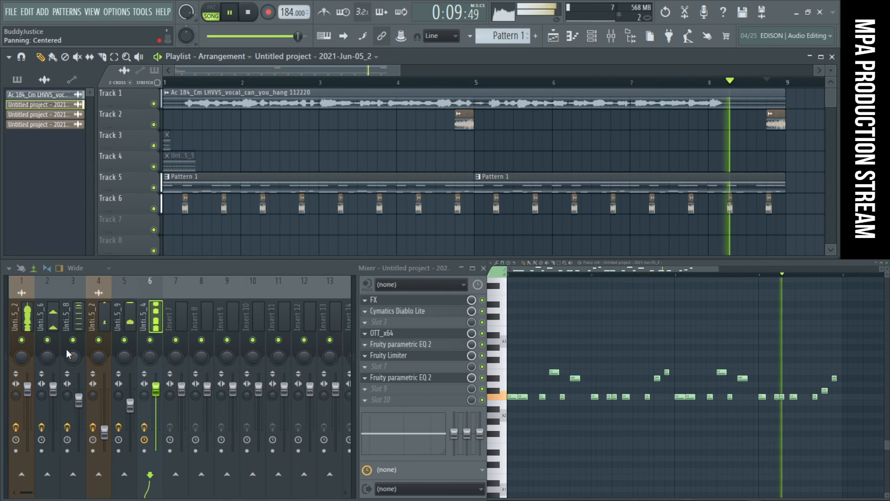
pyautogui.click(255, 19)
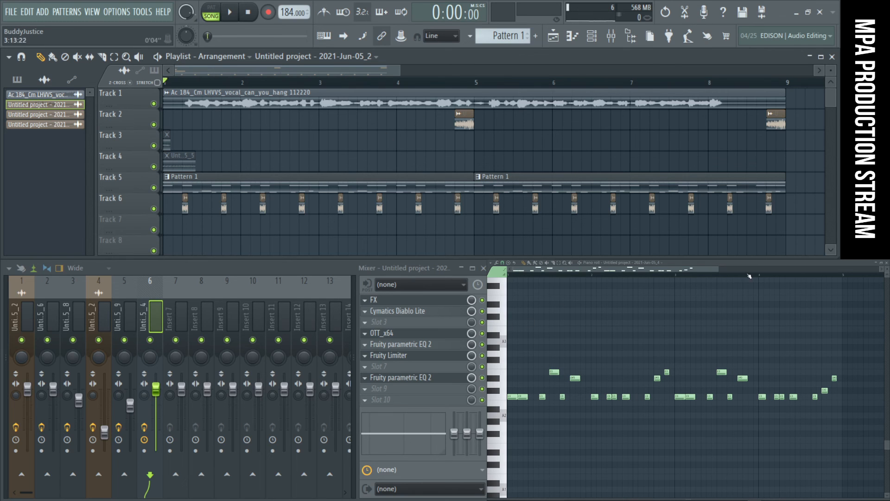
# - Examine the full acapella waveform in Edison on mixer insert 1, around 0:45 to 1:40, for usable vocal material
pyautogui.click(878, 263)
pyautogui.scroll(-10, 675, 437)
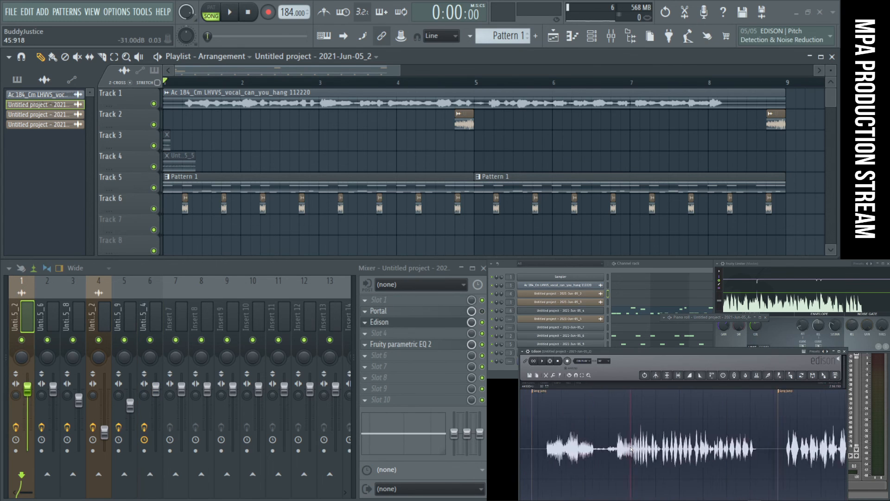
pyautogui.scroll(-5, 630, 449)
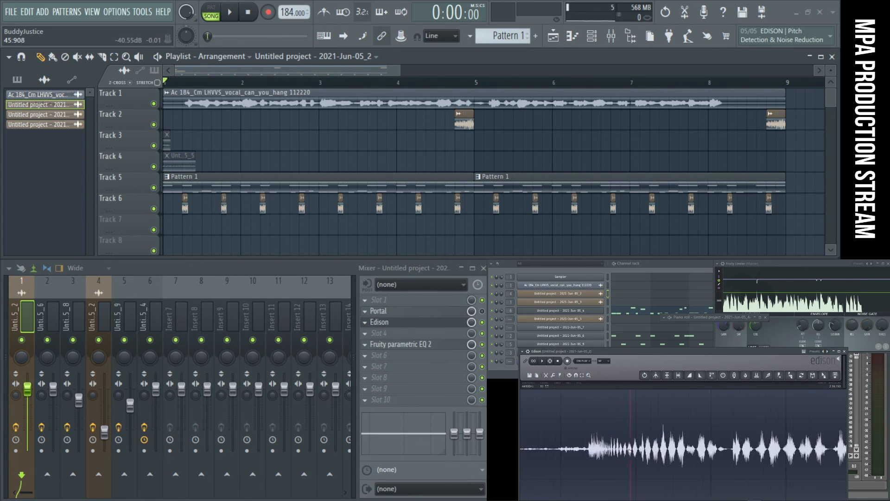
pyautogui.scroll(5, 607, 452)
pyautogui.scroll(5, 739, 445)
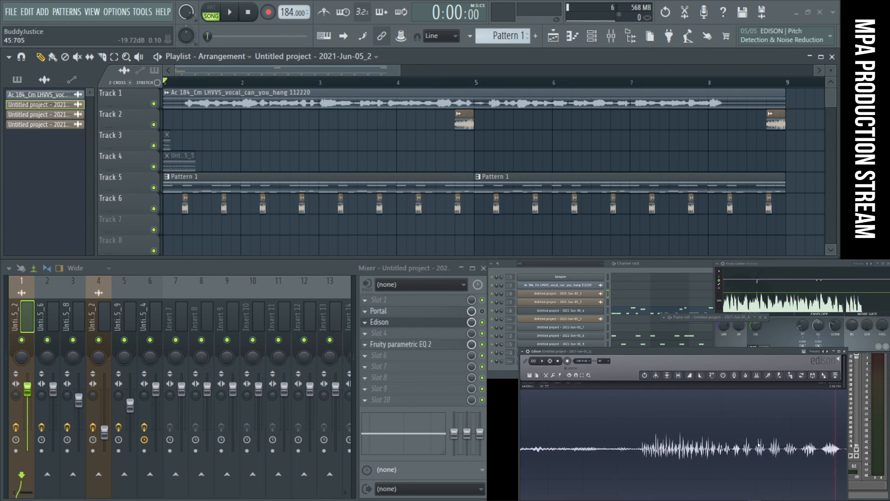
pyautogui.scroll(-6, 738, 446)
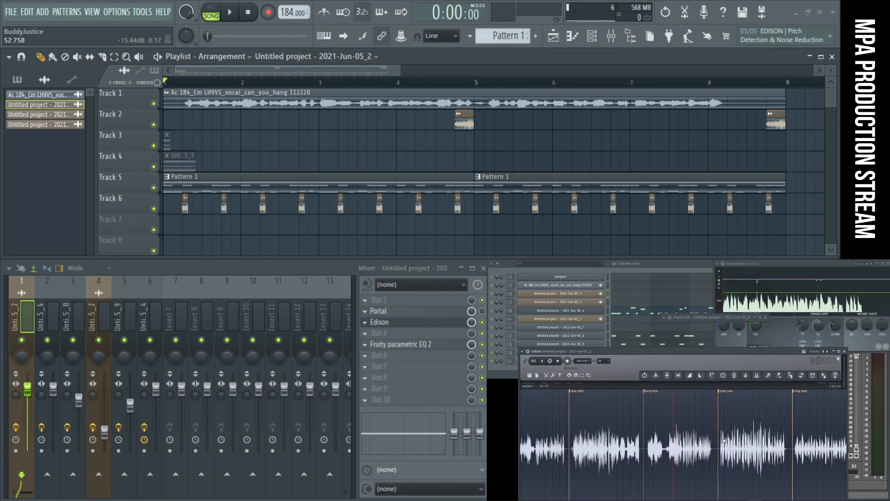
pyautogui.scroll(5, 760, 442)
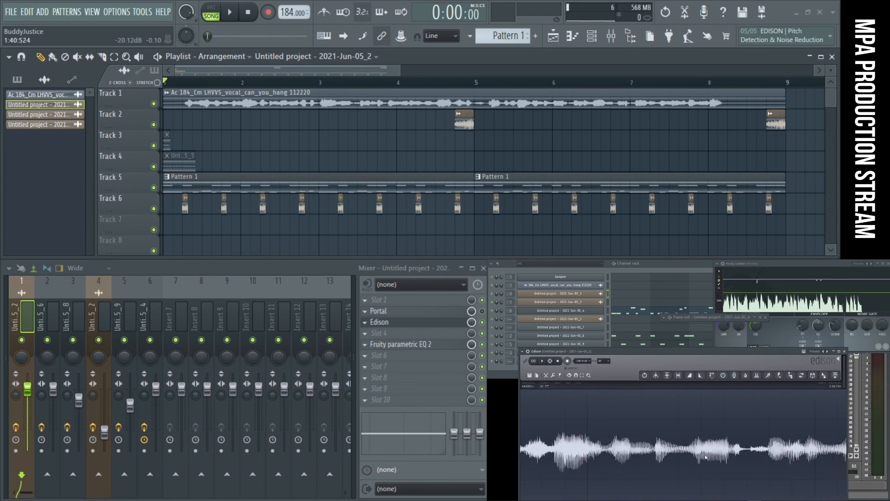
pyautogui.scroll(-2, 703, 457)
pyautogui.scroll(5, 654, 452)
pyautogui.scroll(-3, 648, 452)
pyautogui.scroll(7, 648, 452)
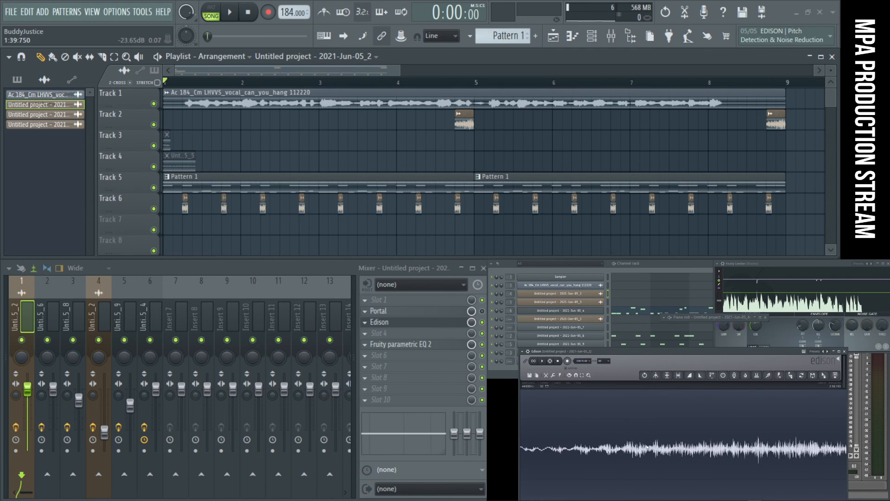
# - Examine the sustained vocal waveform around 1:48.5 in Edison down to its individual cycles
pyautogui.scroll(-5, 628, 447)
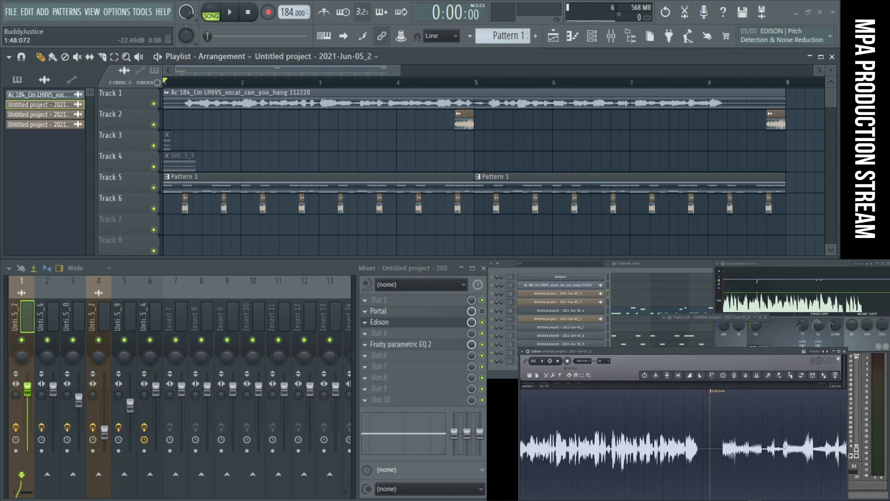
pyautogui.scroll(6, 779, 454)
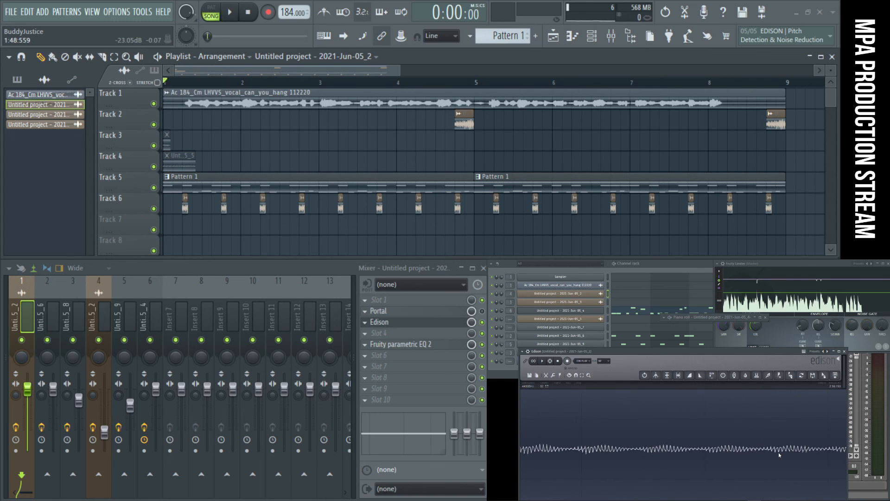
pyautogui.scroll(4, 786, 452)
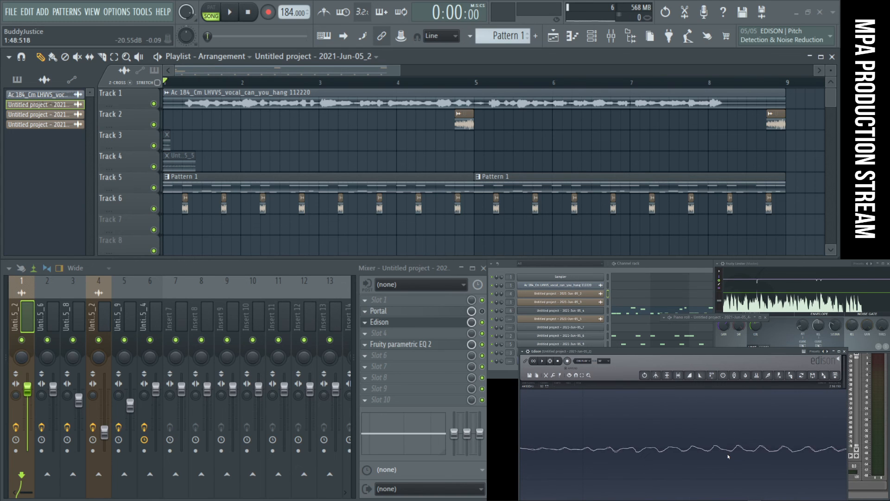
pyautogui.scroll(-3, 729, 457)
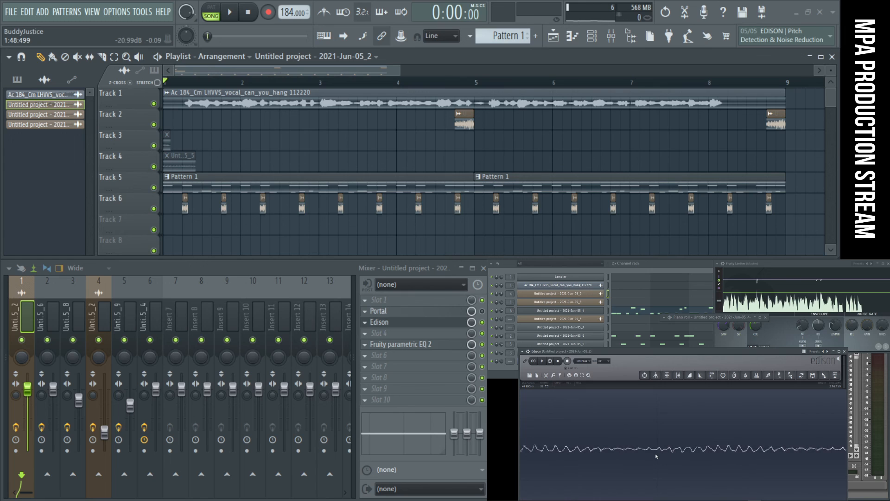
pyautogui.scroll(4, 658, 454)
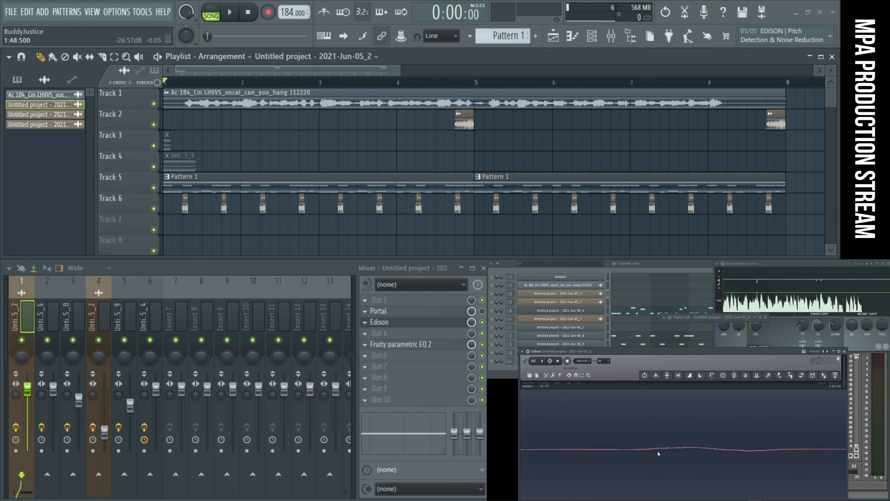
pyautogui.scroll(2, 658, 452)
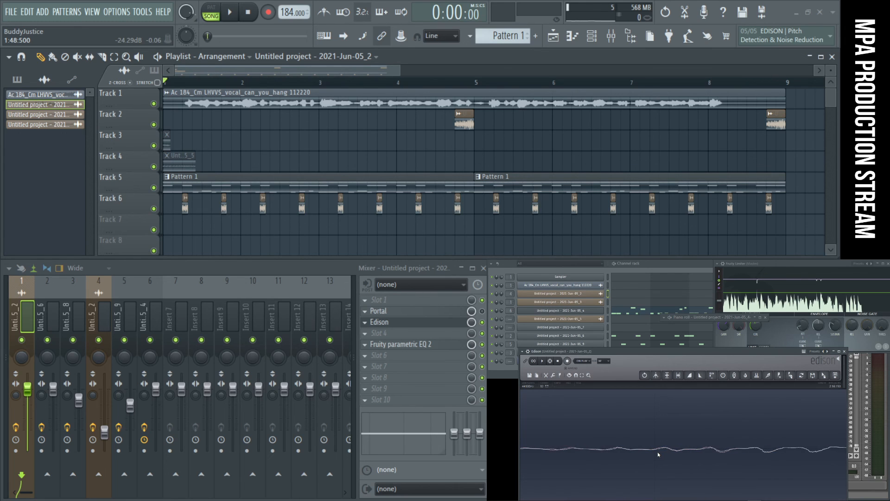
pyautogui.scroll(-2, 658, 453)
pyautogui.scroll(2, 757, 454)
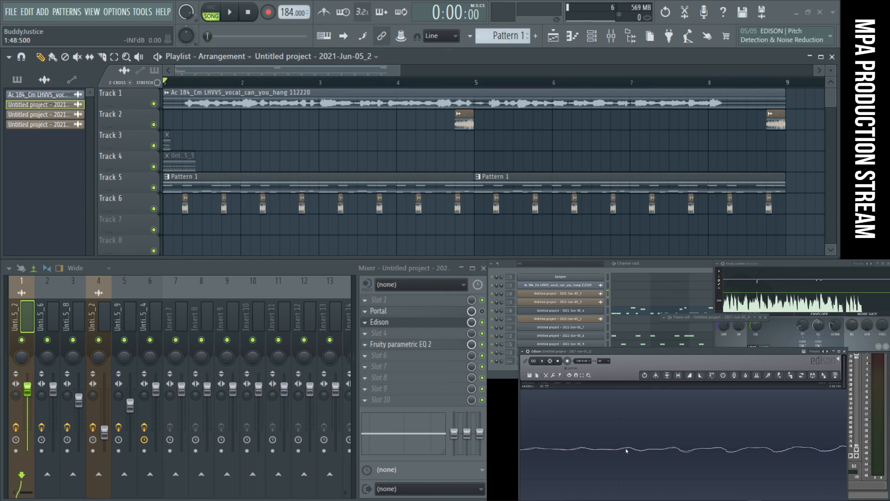
pyautogui.scroll(-3, 625, 449)
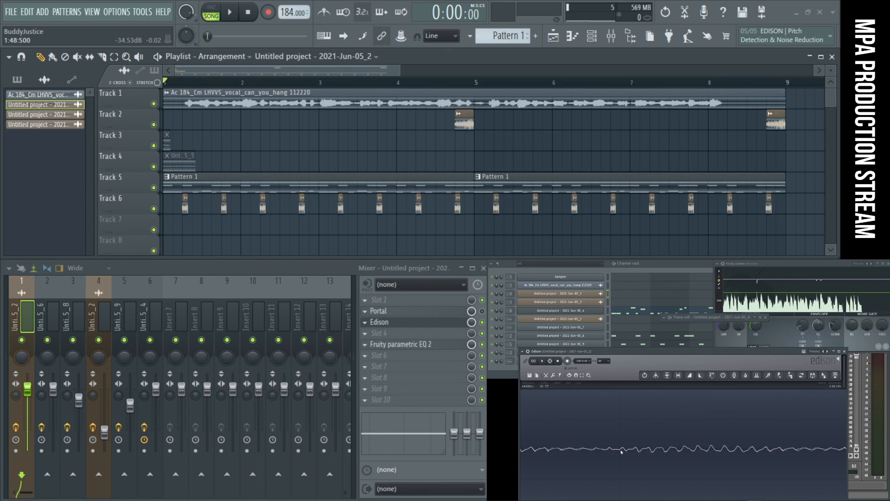
pyautogui.scroll(3, 622, 452)
pyautogui.scroll(2, 631, 454)
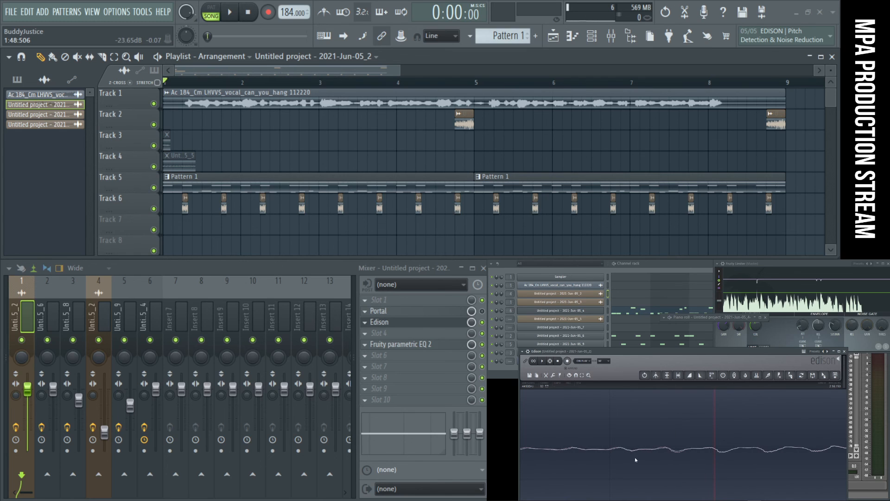
# - Try selecting a few waveform cycles in Edison, starting at 1:48.506 and ending between 1:48.509 and 1:48.521
pyautogui.scroll(-3, 711, 454)
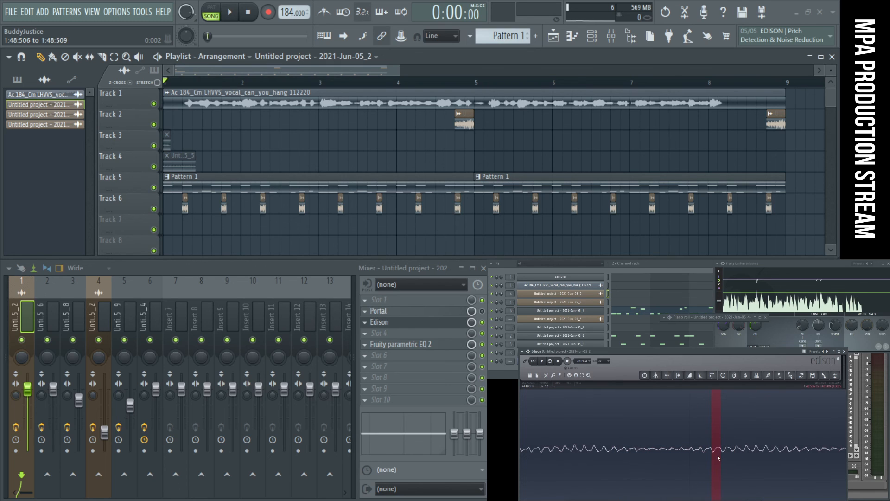
pyautogui.scroll(3, 719, 457)
pyautogui.scroll(-3, 721, 456)
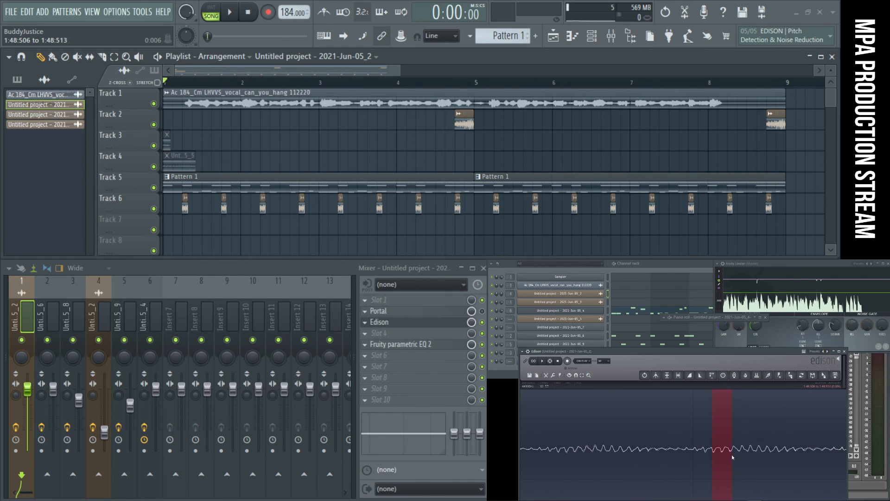
pyautogui.scroll(2, 734, 457)
pyautogui.scroll(2, 707, 453)
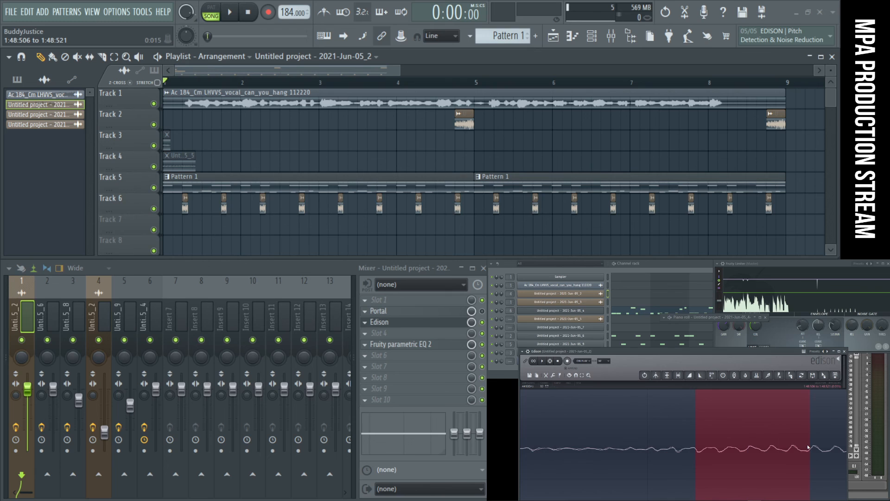
pyautogui.scroll(-2, 761, 450)
pyautogui.scroll(1, 788, 454)
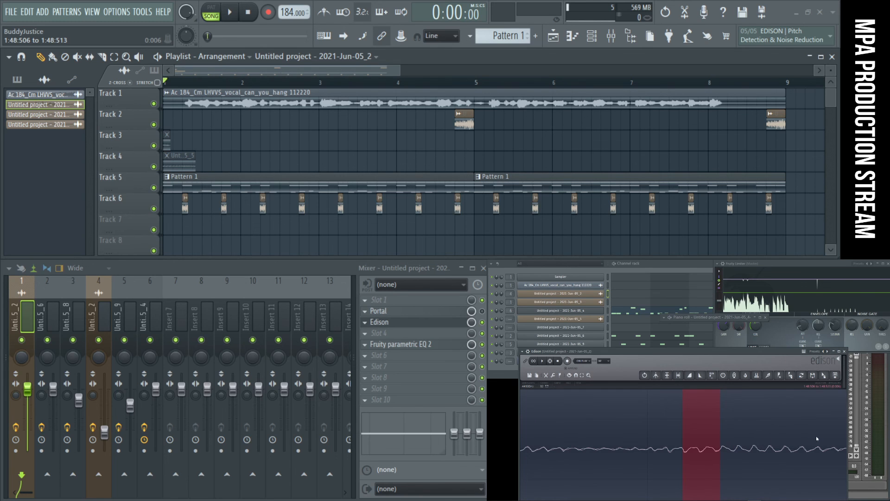
# - Select a short run of waveform cycles ending at about 1:48.555 in Edison and audition it
pyautogui.scroll(-2, 835, 438)
pyautogui.scroll(3, 807, 440)
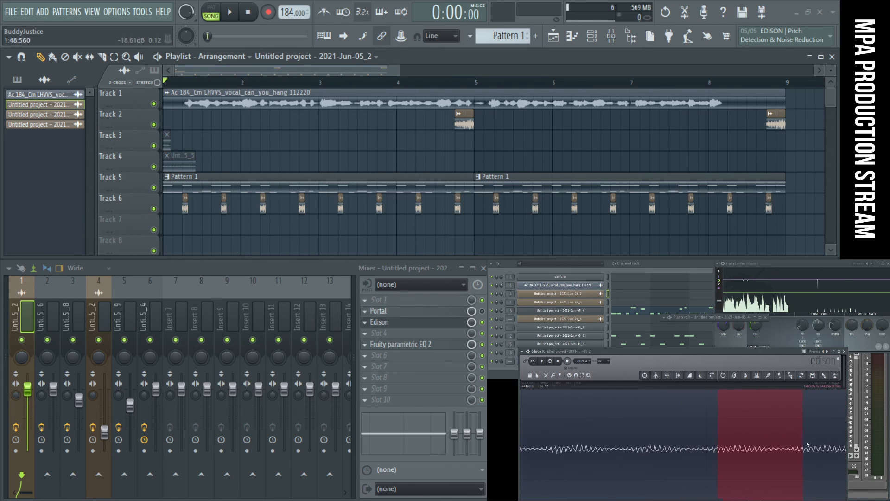
pyautogui.press('space')
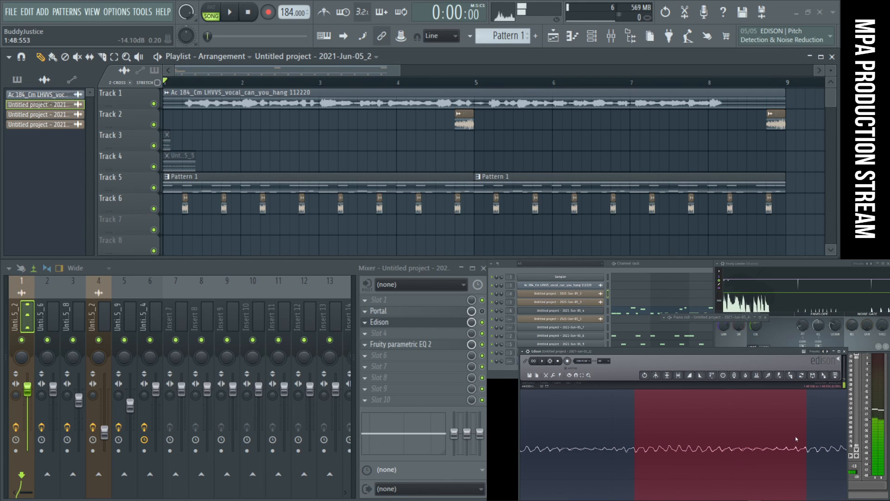
pyautogui.scroll(2, 807, 443)
pyautogui.scroll(3, 807, 446)
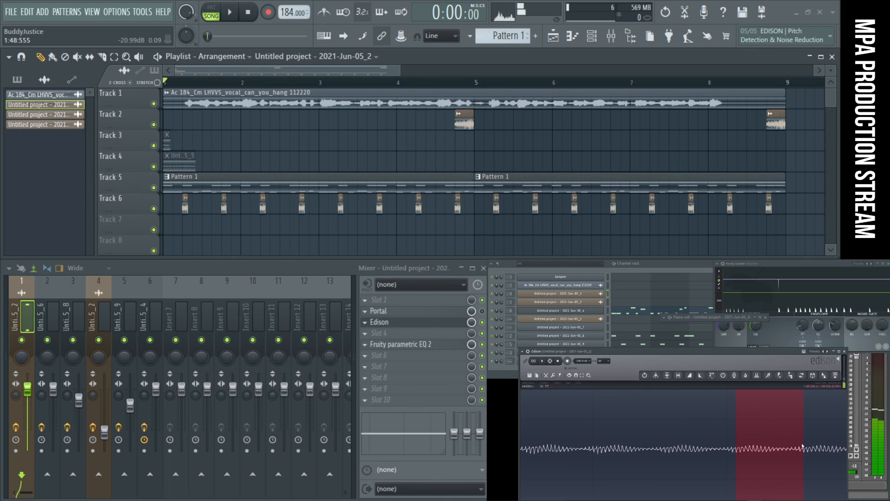
pyautogui.press('space')
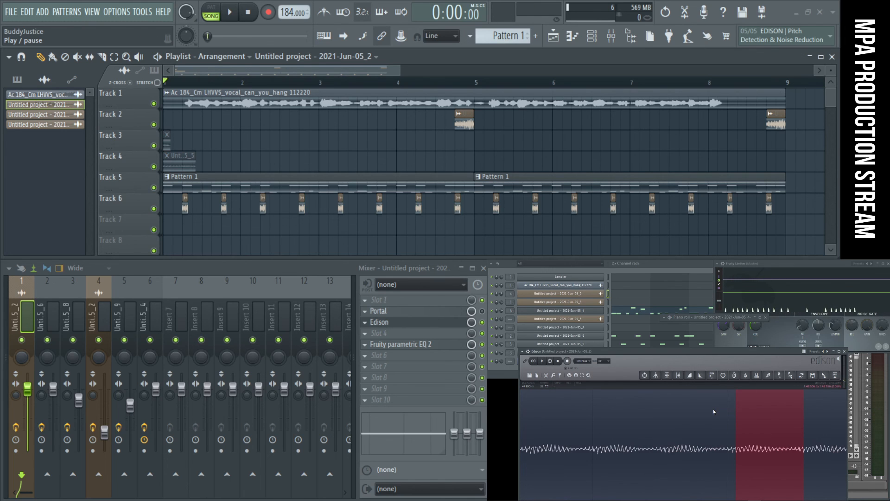
# - Add a new, empty arrangement to the playlist and keep its default name
pyautogui.scroll(-7, 452, 245)
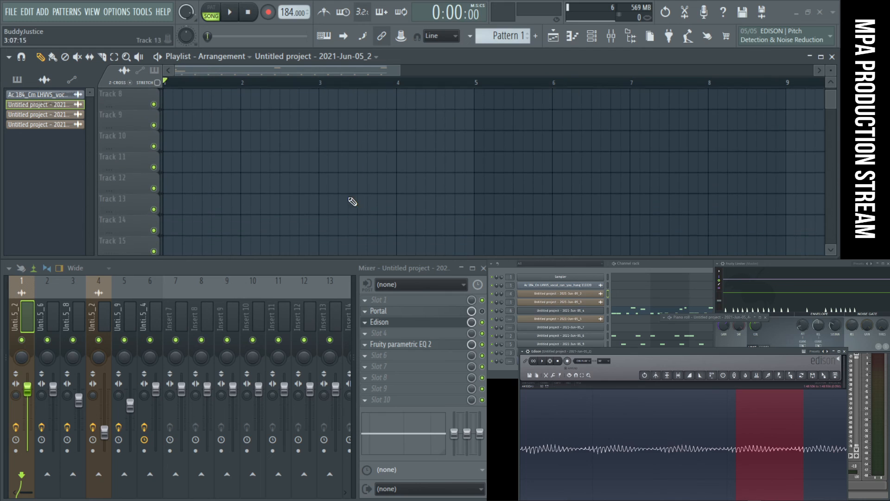
pyautogui.click(210, 56)
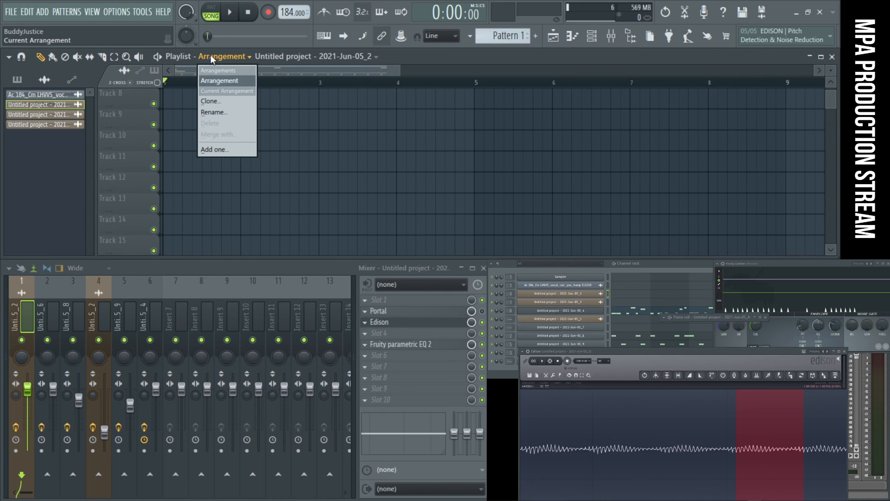
pyautogui.click(229, 149)
pyautogui.press('Return')
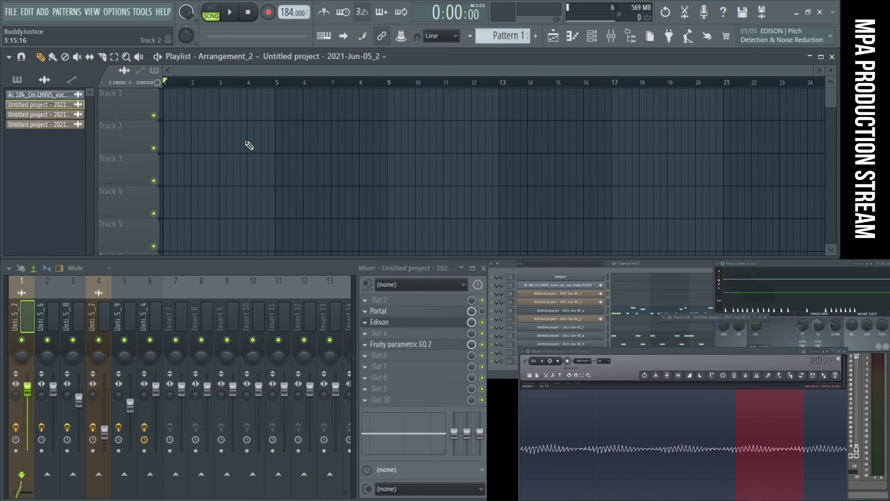
pyautogui.scroll(4, 245, 143)
pyautogui.scroll(3, 310, 155)
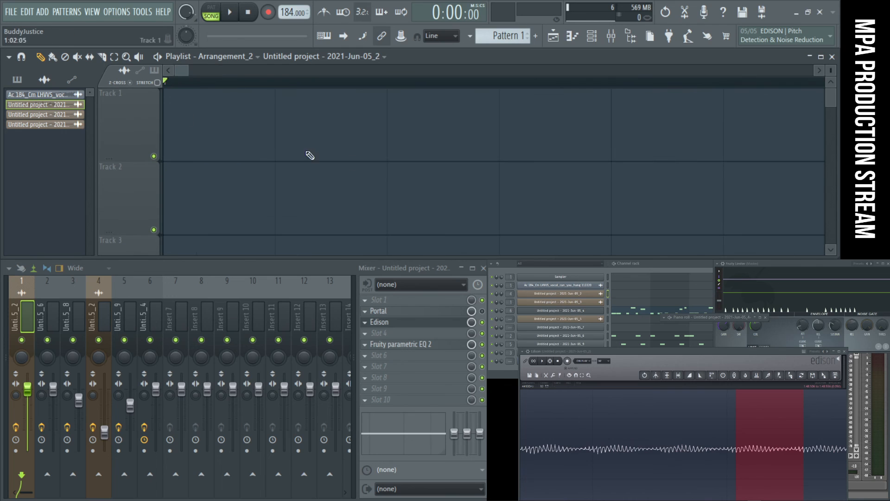
# - Send the selected Edison audio to Track 1 of the empty arrangement as an audio clip
pyautogui.click(835, 377)
pyautogui.scroll(2, 347, 167)
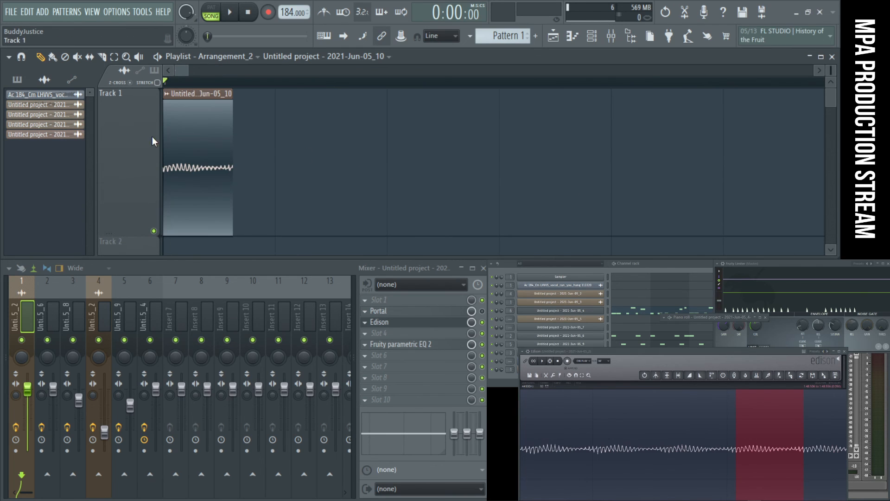
pyautogui.scroll(-2, 192, 158)
pyautogui.scroll(2, 192, 157)
# - Pitch the micro vocal slice down in its channel settings, with the time-stretching mode on Auto
pyautogui.doubleClick(191, 158)
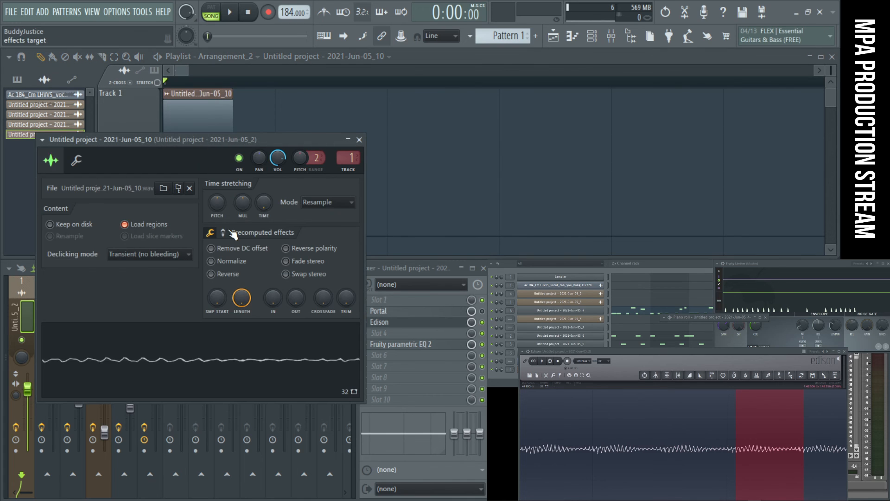
pyautogui.moveTo(219, 205); pyautogui.dragTo(219, 194)
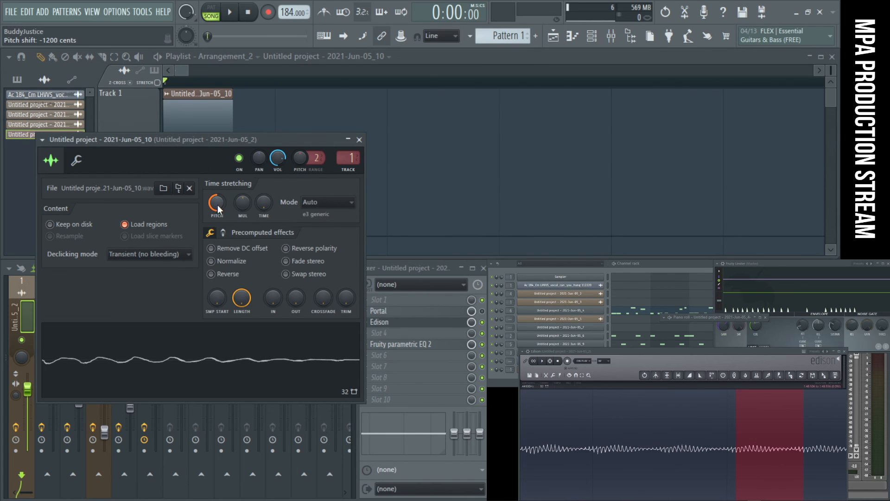
pyautogui.click(360, 140)
# - Copy the vocal slice end to end on Track 1 to make six consecutive clips and audition them
pyautogui.moveTo(199, 154)
pyautogui.keyDown('shift'); pyautogui.mouseDown()
pyautogui.moveTo(290, 158)
pyautogui.moveTo(269, 166)
pyautogui.moveTo(191, 160)
pyautogui.moveTo(335, 162)
pyautogui.moveTo(317, 164)
pyautogui.mouseUp(); pyautogui.keyUp('shift')
pyautogui.keyDown('ctrl'); pyautogui.scroll(-2, 305, 172); pyautogui.keyUp('ctrl')
pyautogui.keyDown('ctrl'); pyautogui.scroll(3, 187, 169); pyautogui.keyUp('ctrl')
pyautogui.keyDown('shift'); pyautogui.moveTo(412, 160); pyautogui.dragTo(552, 161); pyautogui.keyUp('shift')
pyautogui.keyDown('ctrl'); pyautogui.scroll(-2, 502, 157); pyautogui.keyUp('ctrl')
pyautogui.press('space')
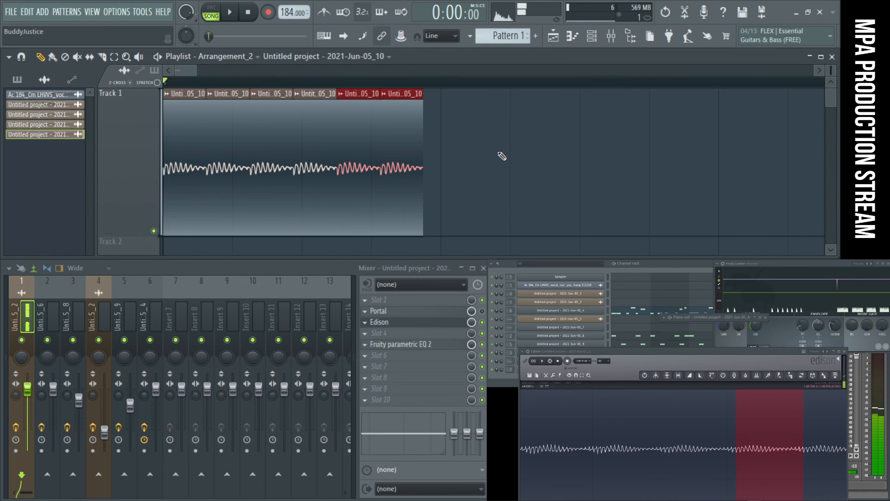
pyautogui.press('space')
# - Deselect the clips and route the vocal slice's channel to free mixer insert 7
pyautogui.hotkey('ctrl', 'd')
pyautogui.doubleClick(268, 152)
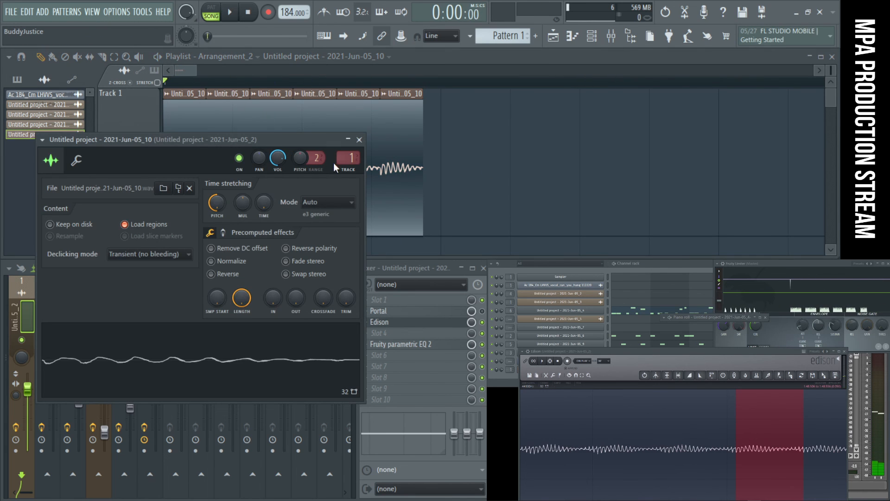
pyautogui.hotkey('ctrl', 'l')
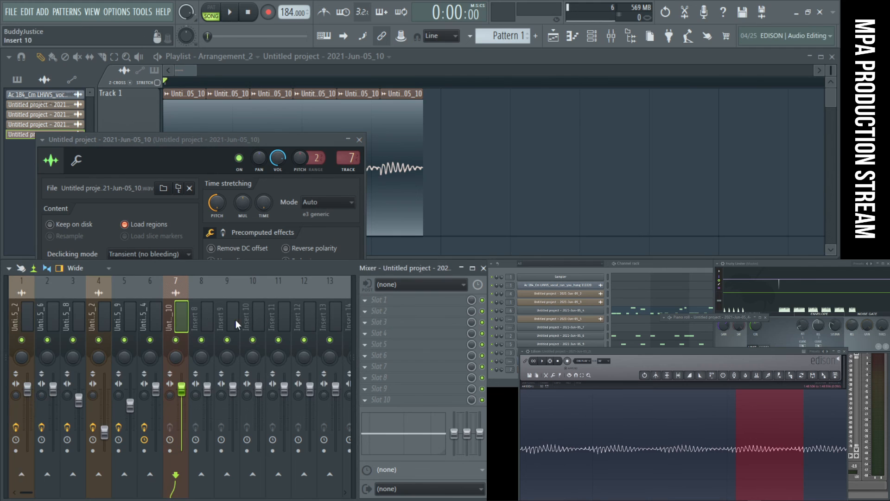
# - Load Fruity Parametric EQ 2 on mixer insert 7 and change its band 7 to a low pass filter
pyautogui.click(371, 300)
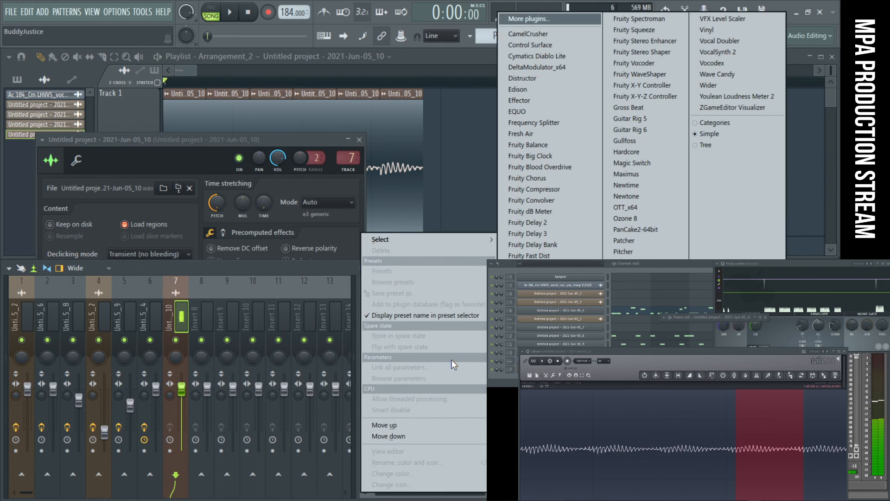
pyautogui.click(537, 411)
pyautogui.press('space')
pyautogui.press('space')
pyautogui.rightClick(285, 240)
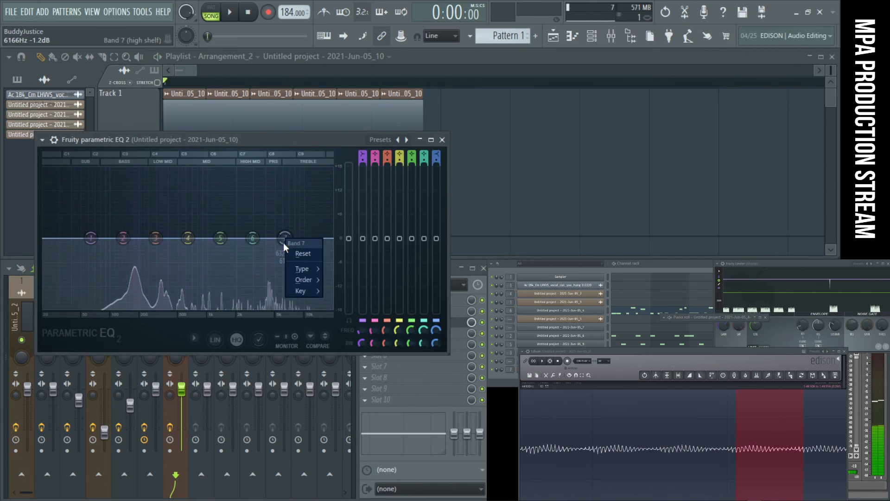
pyautogui.moveTo(300, 269)
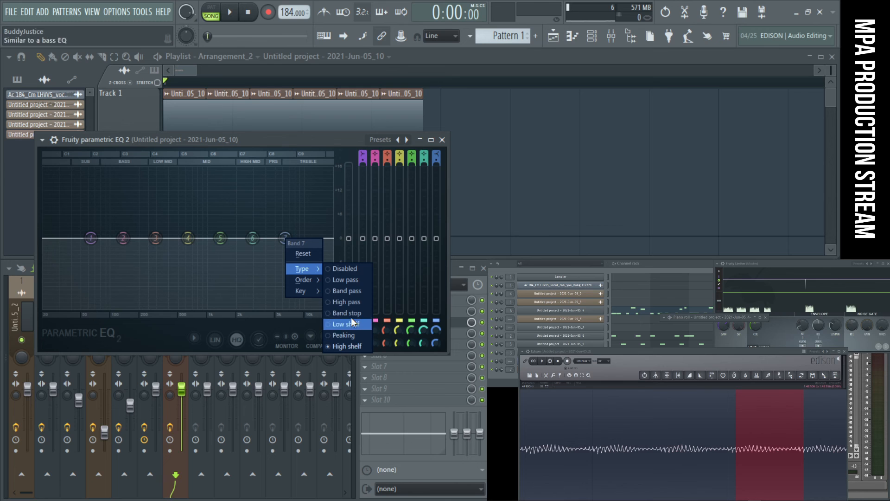
pyautogui.click(344, 280)
# - Lower the band 7 low-pass cutoff to about 86 Hz while auditioning the clips
pyautogui.press('space')
pyautogui.moveTo(285, 239); pyautogui.dragTo(127, 239)
pyautogui.press('space')
pyautogui.press('space')
pyautogui.press('space')
pyautogui.press('space')
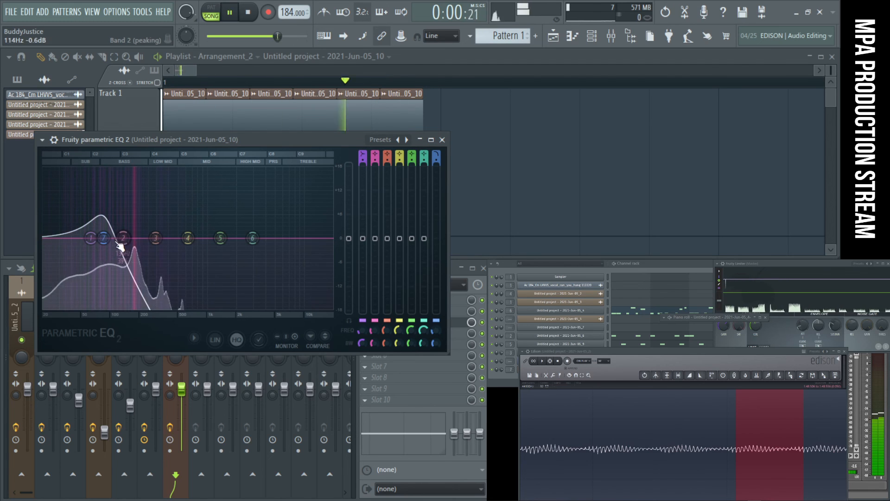
# - Try shifting band 2 of the equalizer, reset the band to its default, and play the clips again
pyautogui.moveTo(137, 238)
pyautogui.mouseDown()
pyautogui.moveTo(140, 145)
pyautogui.moveTo(133, 230)
pyautogui.mouseUp()
pyautogui.rightClick(133, 231)
pyautogui.click(151, 247)
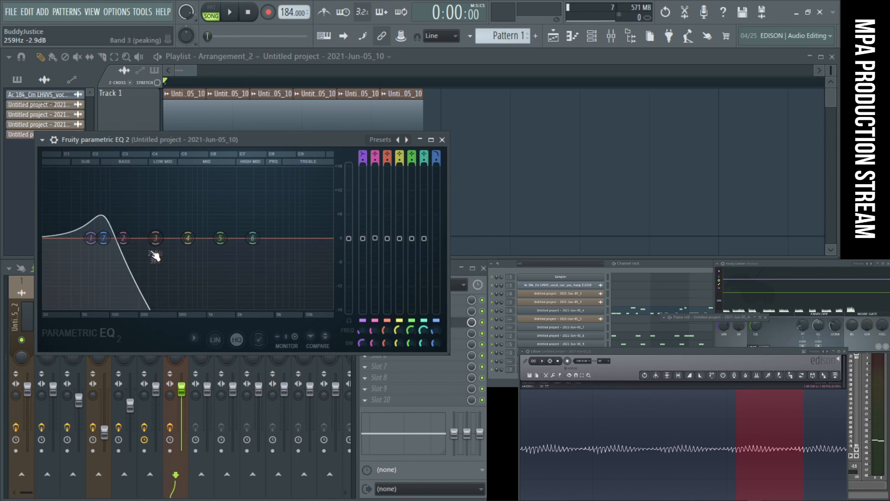
pyautogui.press('space')
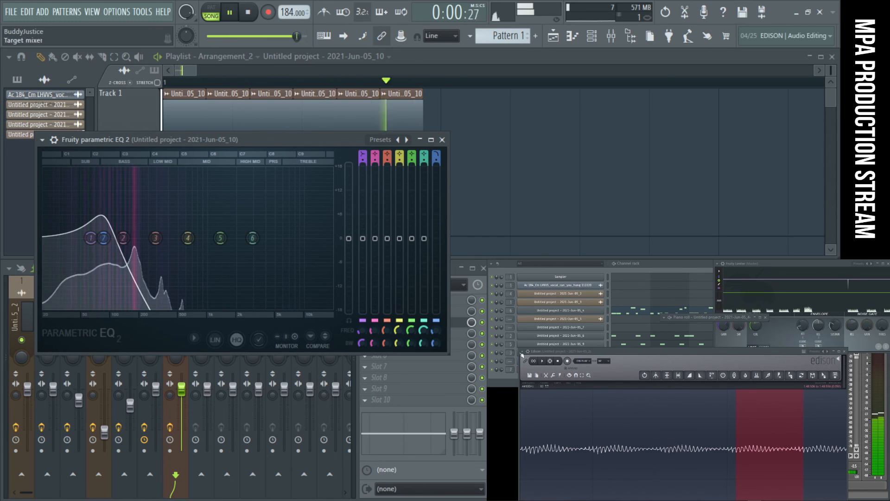
pyautogui.click(593, 311)
pyautogui.press('space')
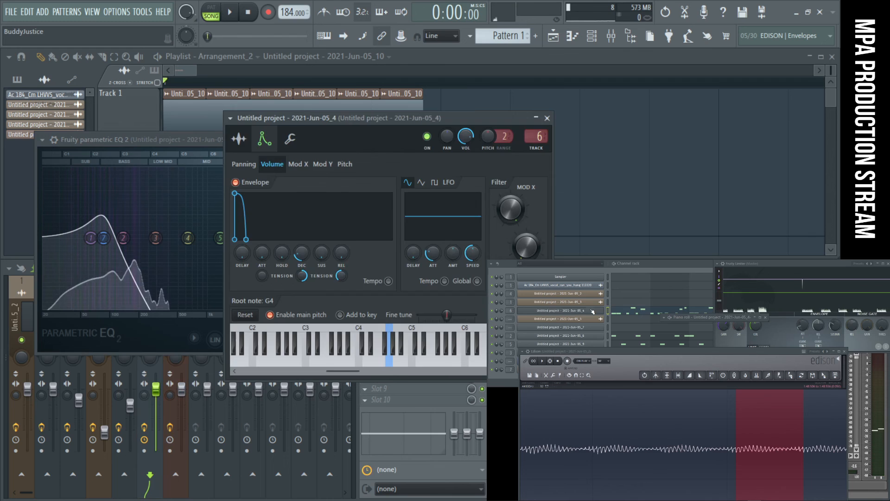
pyautogui.click(593, 311)
pyautogui.rightClick(548, 124)
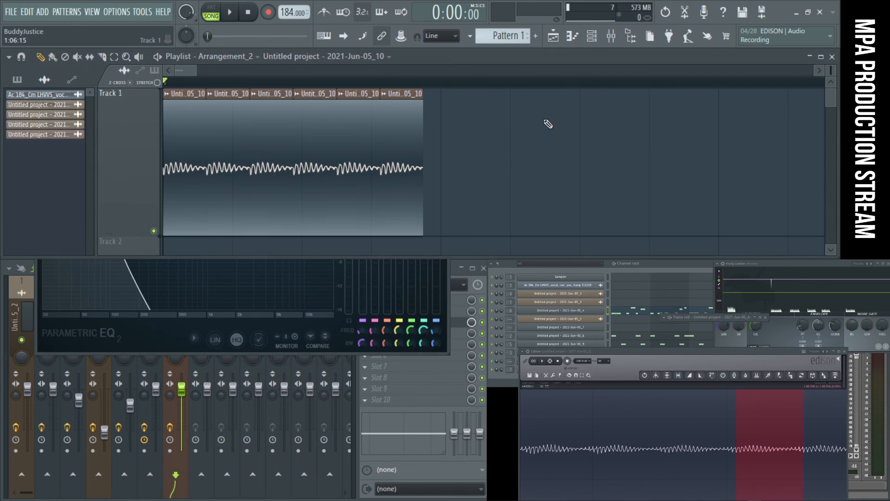
# - In the vocal slice's channel settings, set the pitch range to 12 semitones and the channel pitch to -1200 cents
pyautogui.doubleClick(393, 98)
pyautogui.moveTo(299, 159); pyautogui.dragTo(306, 160)
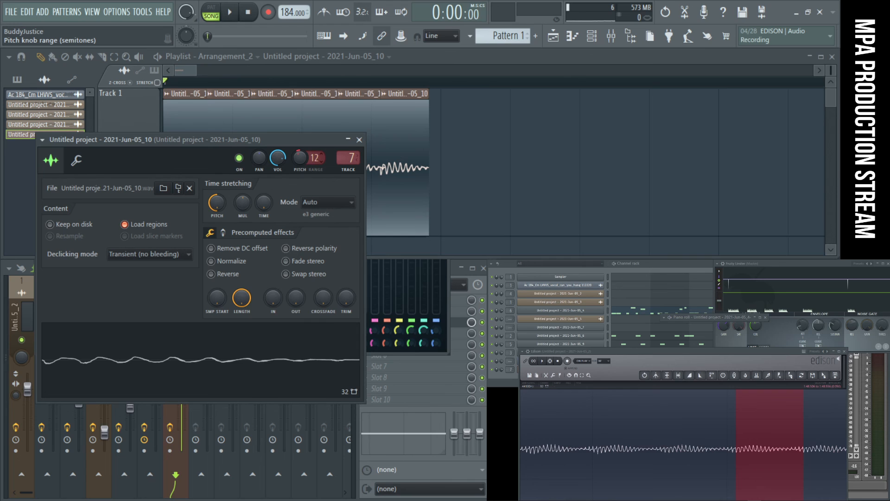
pyautogui.moveTo(309, 164); pyautogui.dragTo(309, 181)
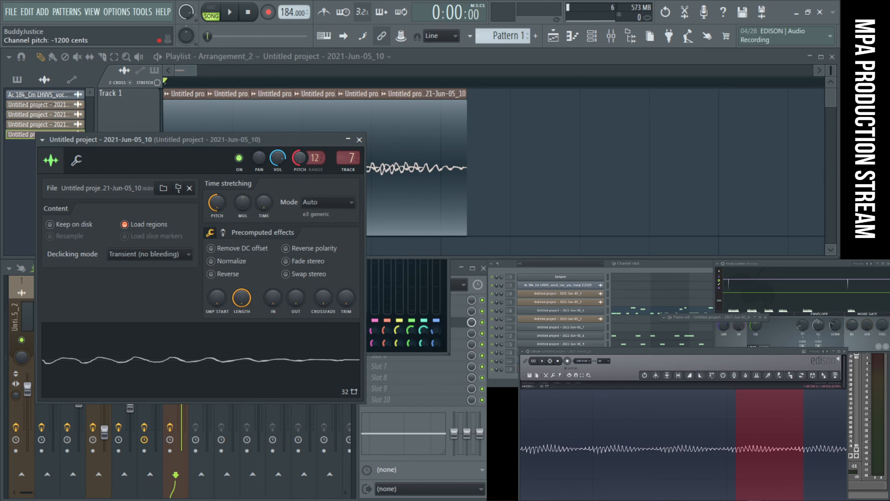
# - Delete the surplus overlapping copies of the vocal slice on Track 1
pyautogui.rightClick(565, 150)
pyautogui.rightClick(397, 170)
pyautogui.rightClick(394, 170)
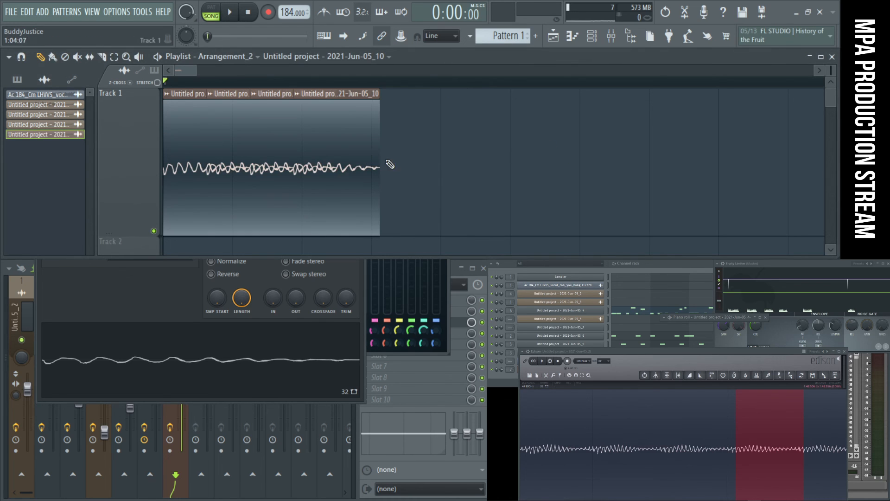
pyautogui.rightClick(315, 160)
pyautogui.rightClick(287, 157)
pyautogui.rightClick(285, 160)
# - Line up two clips of the lowered vocal slice end to end at the start of Track 1
pyautogui.moveTo(229, 162); pyautogui.dragTo(204, 162)
pyautogui.moveTo(350, 157); pyautogui.dragTo(309, 152)
pyautogui.scroll(2, 264, 147)
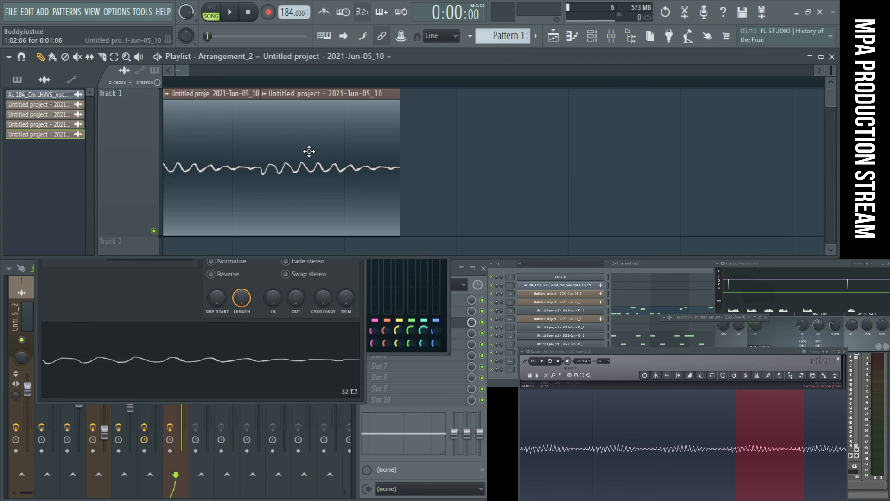
pyautogui.scroll(-2, 309, 151)
pyautogui.scroll(2, 186, 140)
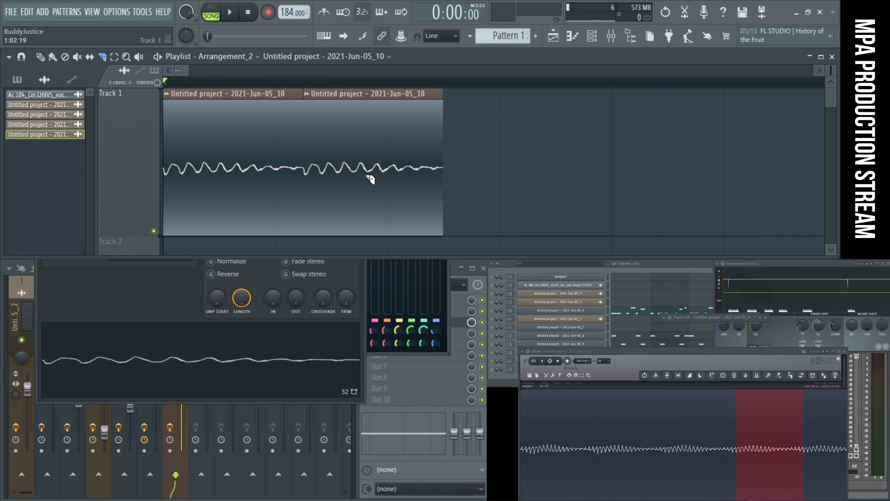
pyautogui.scroll(-1, 369, 177)
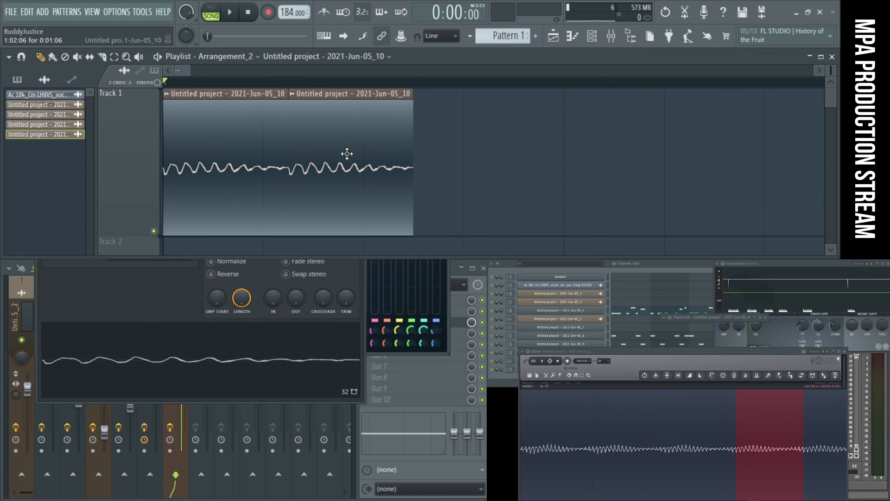
# - Copy the vocal slice end to end along Track 1 until thirteen consecutive clips fill the first bar
pyautogui.moveTo(350, 153); pyautogui.dragTo(600, 163)
pyautogui.scroll(1, 468, 156)
pyautogui.scroll(-3, 587, 171)
pyautogui.moveTo(484, 169); pyautogui.dragTo(559, 155)
pyautogui.scroll(3, 543, 161)
pyautogui.scroll(-4, 551, 148)
pyautogui.moveTo(495, 165); pyautogui.dragTo(523, 159)
pyautogui.scroll(4, 572, 158)
pyautogui.scroll(-4, 533, 153)
pyautogui.scroll(4, 674, 153)
pyautogui.scroll(-4, 531, 157)
pyautogui.scroll(-3, 396, 156)
pyautogui.scroll(4, 204, 162)
pyautogui.scroll(-3, 297, 150)
pyautogui.moveTo(402, 152); pyautogui.dragTo(308, 145)
pyautogui.scroll(5, 325, 149)
pyautogui.scroll(-3, 308, 145)
pyautogui.hotkey('ctrl', 'd')
pyautogui.moveTo(537, 131); pyautogui.dragTo(668, 134)
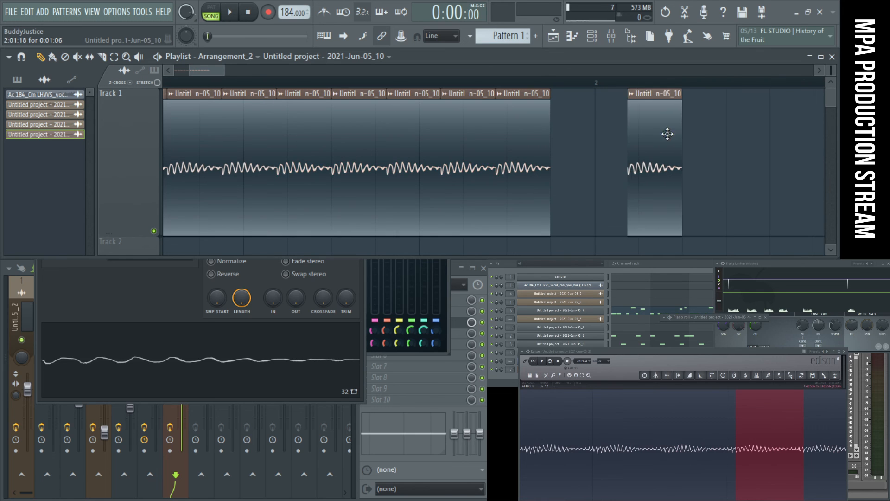
pyautogui.scroll(3, 598, 143)
pyautogui.moveTo(720, 160)
pyautogui.mouseDown()
pyautogui.moveTo(547, 167)
pyautogui.moveTo(606, 163)
pyautogui.moveTo(556, 174)
pyautogui.mouseUp()
pyautogui.scroll(-5, 575, 165)
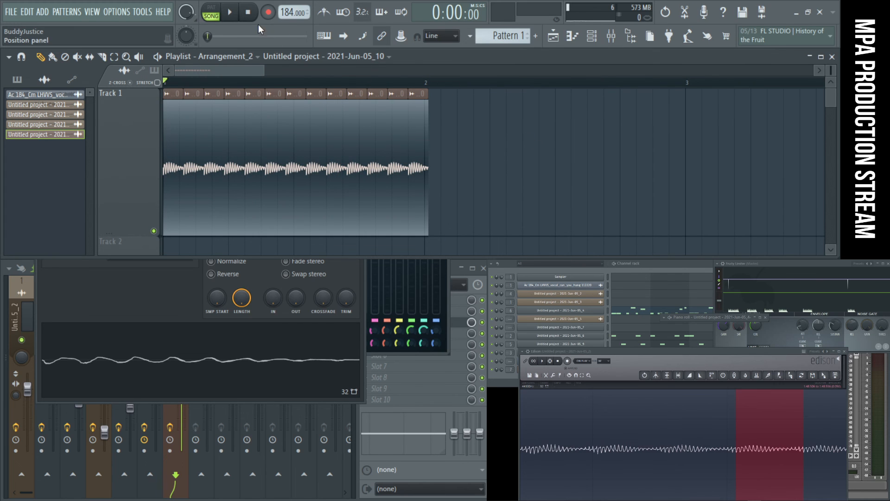
# - Audition the repeated clips and move the slice's channel settings window clear of the equalizer
pyautogui.press('space')
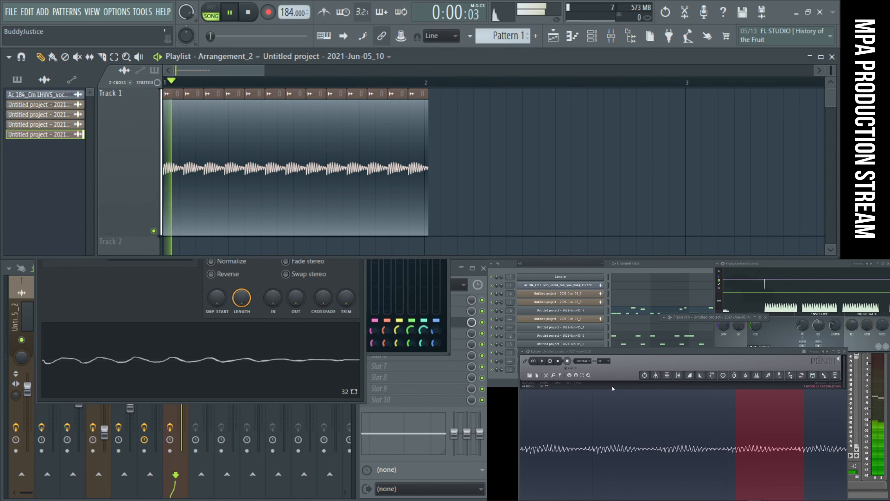
pyautogui.press('space')
pyautogui.click(163, 287)
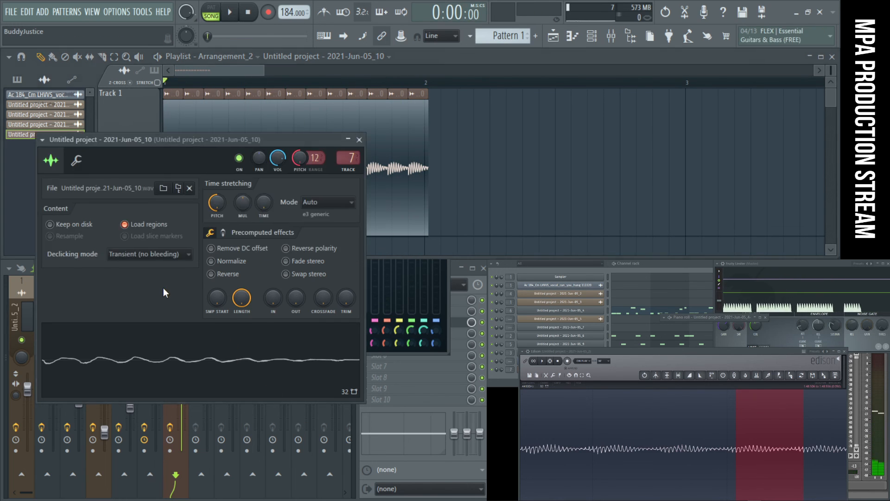
pyautogui.moveTo(219, 152); pyautogui.dragTo(649, 161)
# - Reset band 7 of the equalizer during playback and place its low-pass cutoff at about 234 Hz
pyautogui.press('space')
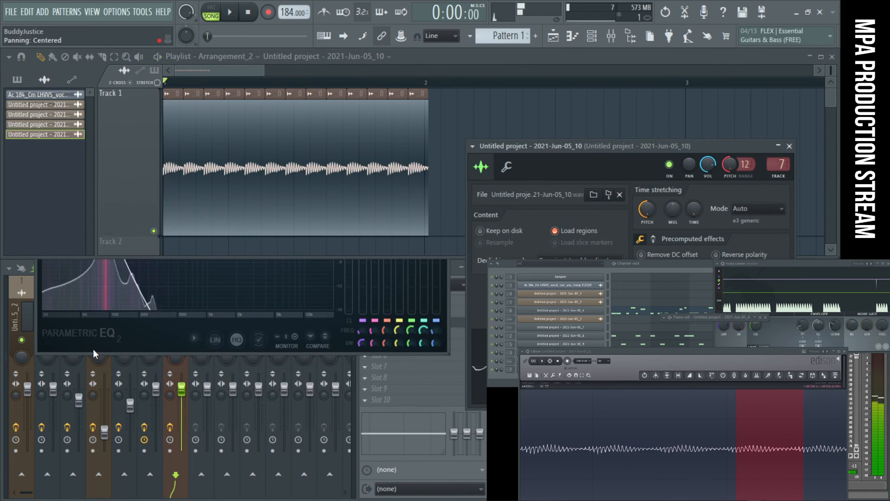
pyautogui.click(120, 317)
pyautogui.rightClick(107, 239)
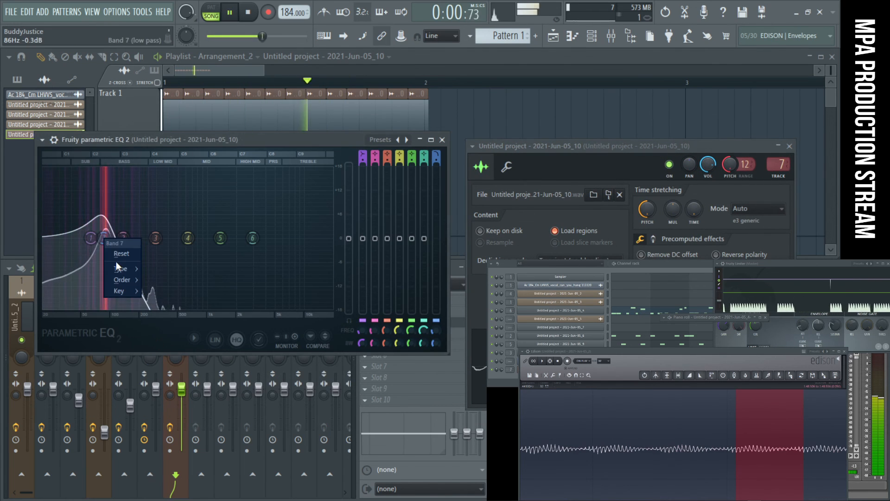
pyautogui.click(115, 253)
pyautogui.moveTo(286, 250); pyautogui.dragTo(133, 243)
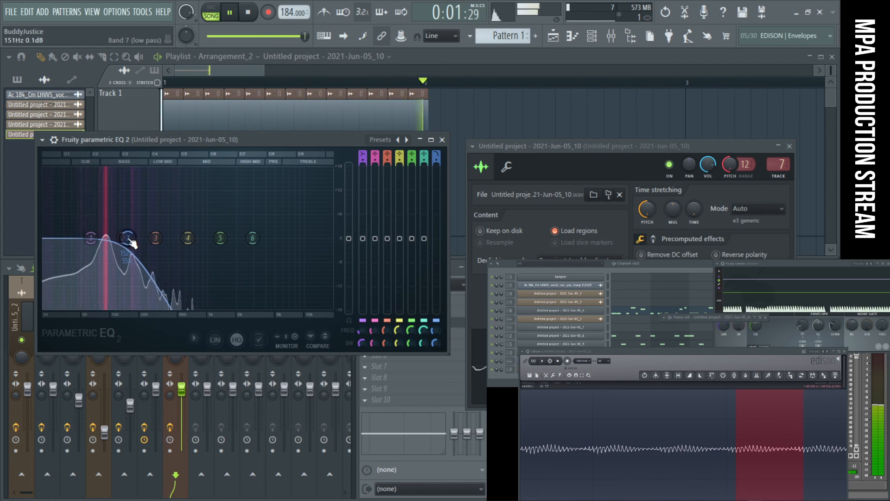
pyautogui.press('space')
pyautogui.moveTo(132, 244); pyautogui.dragTo(147, 238)
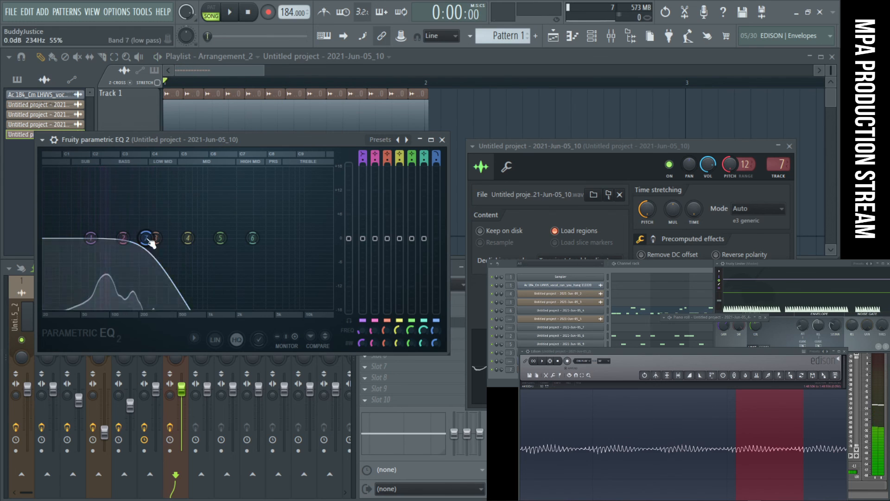
# - Change equalizer band 1 to a high pass filter and lower its cutoff to about 22 Hz
pyautogui.rightClick(92, 239)
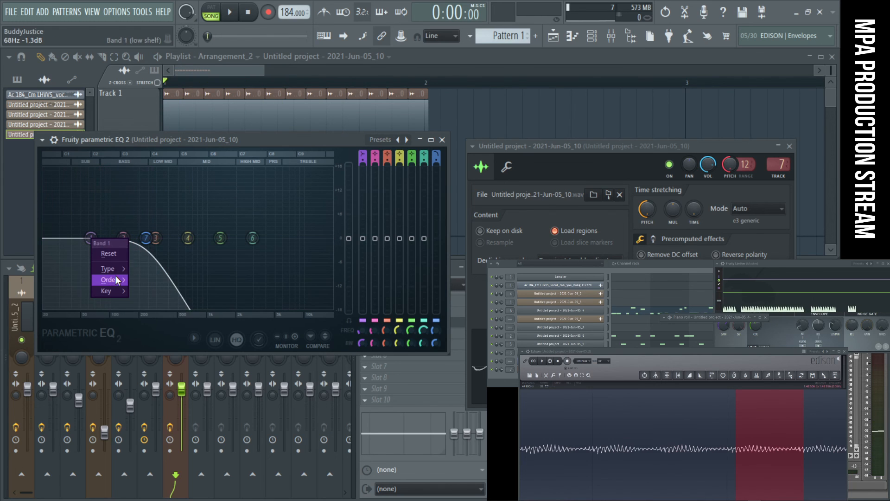
pyautogui.moveTo(115, 272)
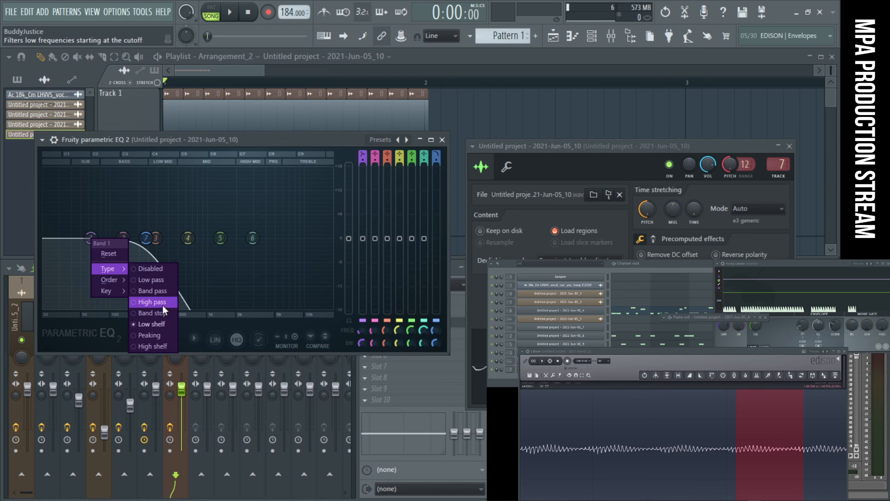
pyautogui.click(163, 305)
pyautogui.moveTo(92, 238); pyautogui.dragTo(54, 238)
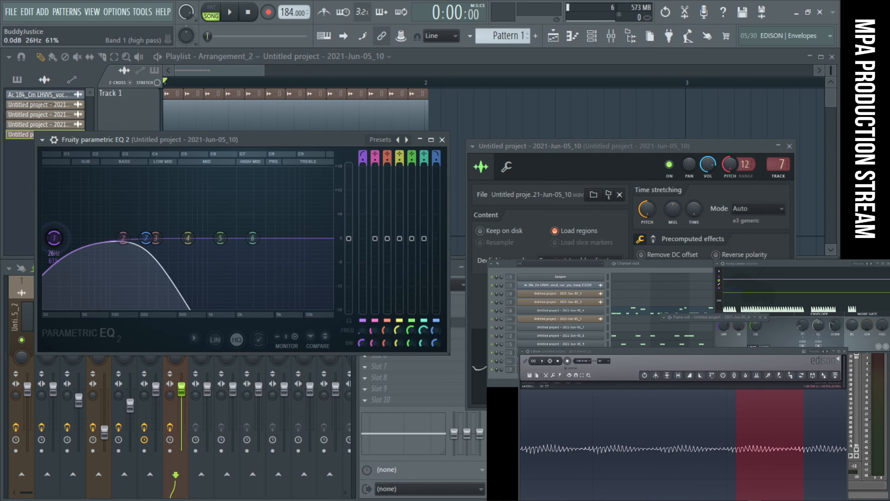
pyautogui.rightClick(56, 239)
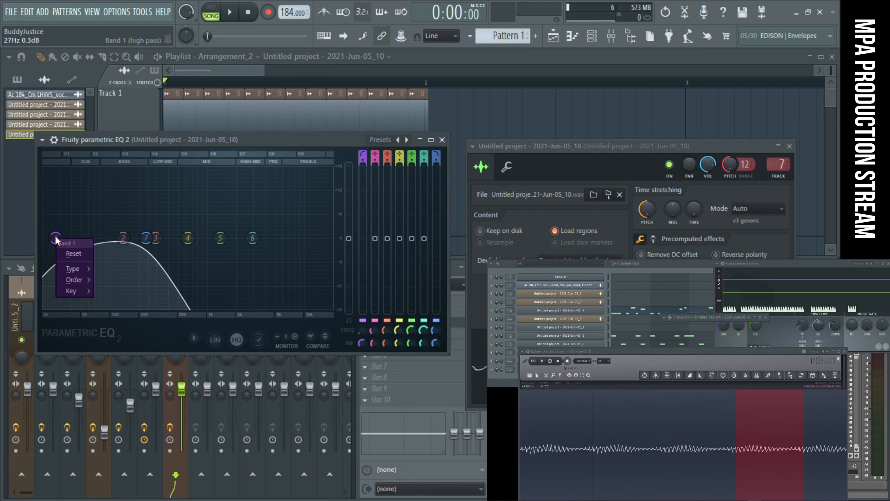
pyautogui.click(55, 237)
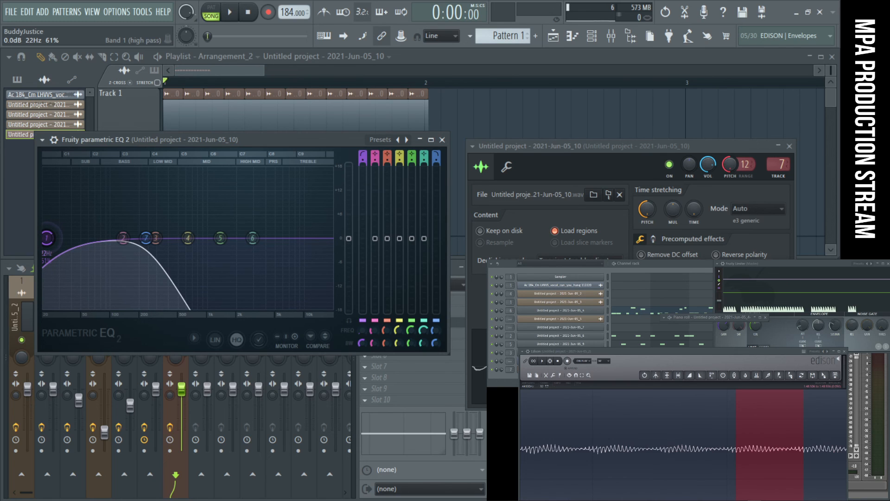
# - During playback, lower the band 1 cutoff to the spectrum's low edge and raise the band 7 cutoff to about 621 Hz
pyautogui.press('space')
pyautogui.moveTo(47, 237)
pyautogui.mouseDown()
pyautogui.moveTo(88, 238)
pyautogui.moveTo(43, 238)
pyautogui.mouseUp()
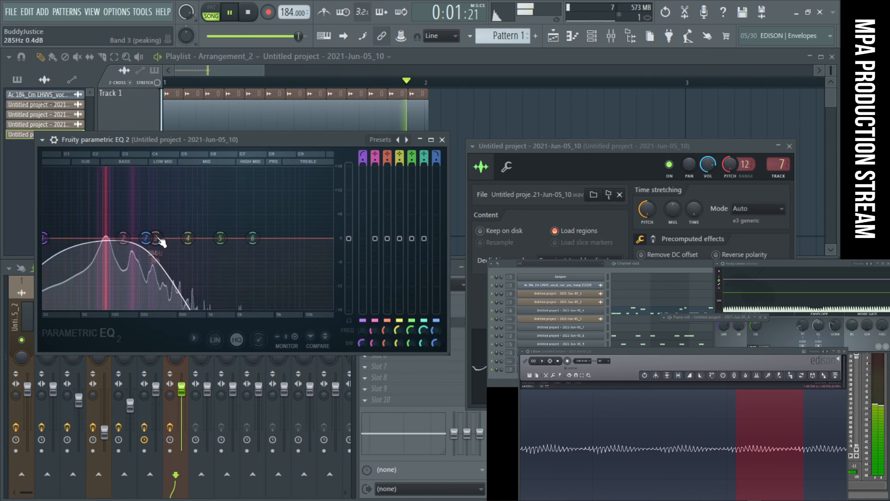
pyautogui.moveTo(146, 238); pyautogui.dragTo(184, 238)
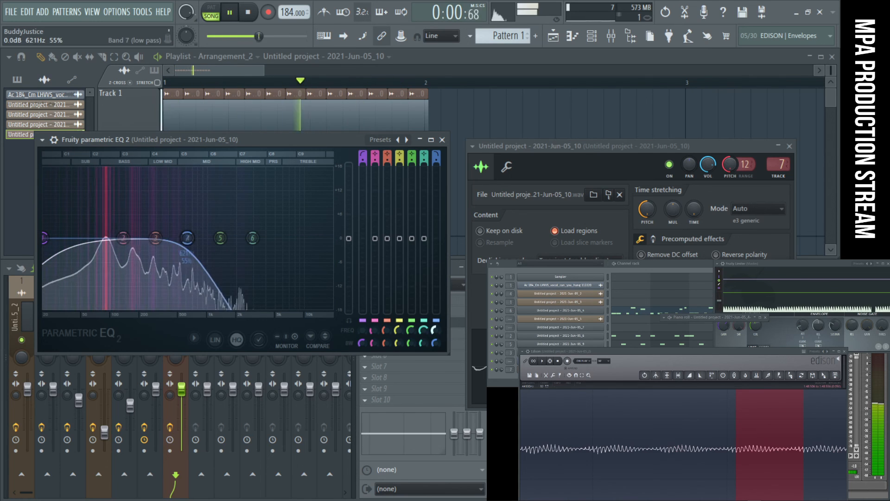
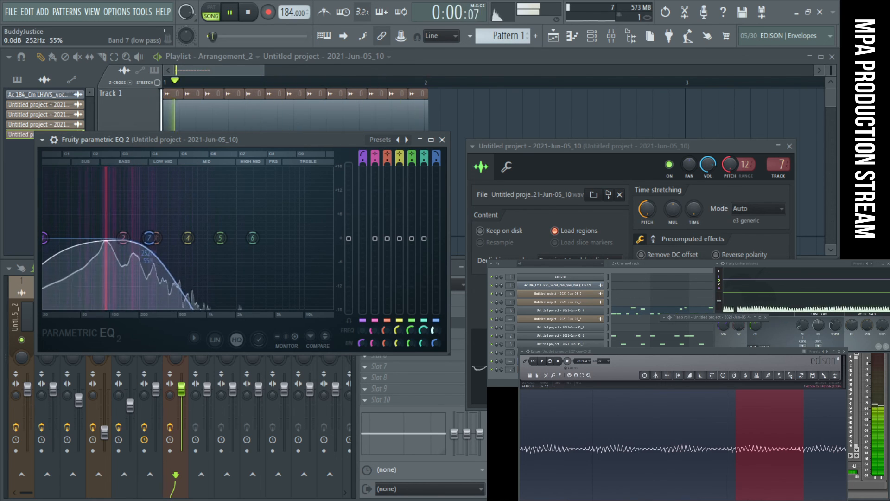
# - During playback, move equalizer band 6 down into a cut at about 2167 Hz
pyautogui.moveTo(253, 238); pyautogui.dragTo(241, 279)
pyautogui.rightClick(241, 280)
pyautogui.click(262, 295)
pyautogui.moveTo(436, 330); pyautogui.dragTo(436, 334)
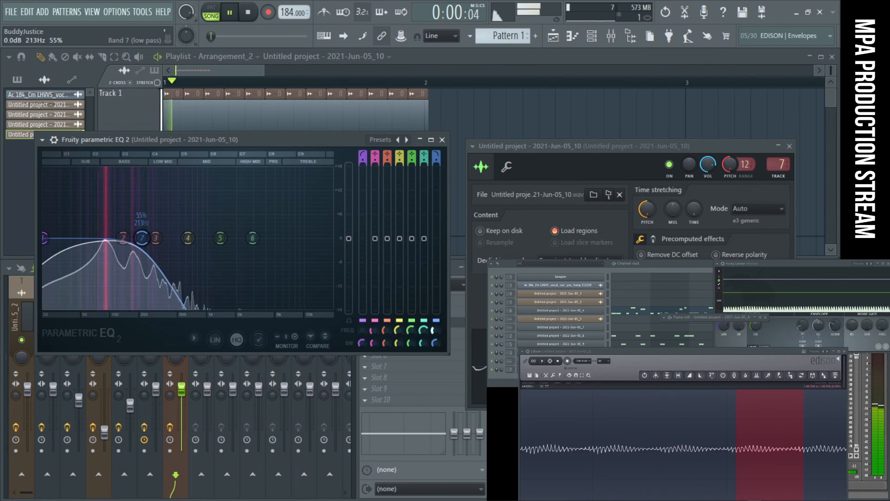
pyautogui.moveTo(253, 238); pyautogui.dragTo(239, 269)
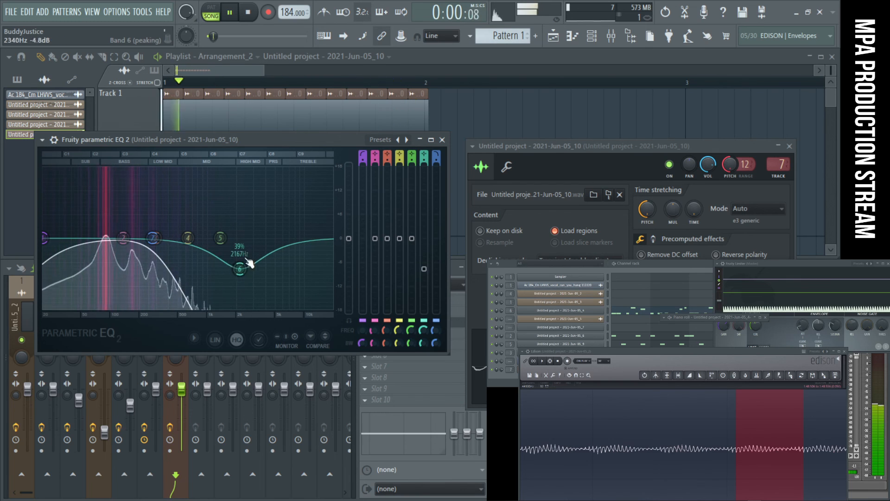
# - Fine-tune the band 1 high-pass cutoff to slightly above the spectrum's low edge, and close the equalizer with playback stopped
pyautogui.moveTo(45, 237)
pyautogui.mouseDown()
pyautogui.moveTo(50, 252)
pyautogui.moveTo(76, 238)
pyautogui.moveTo(46, 243)
pyautogui.moveTo(45, 236)
pyautogui.moveTo(54, 254)
pyautogui.moveTo(98, 250)
pyautogui.moveTo(47, 237)
pyautogui.moveTo(55, 238)
pyautogui.mouseUp()
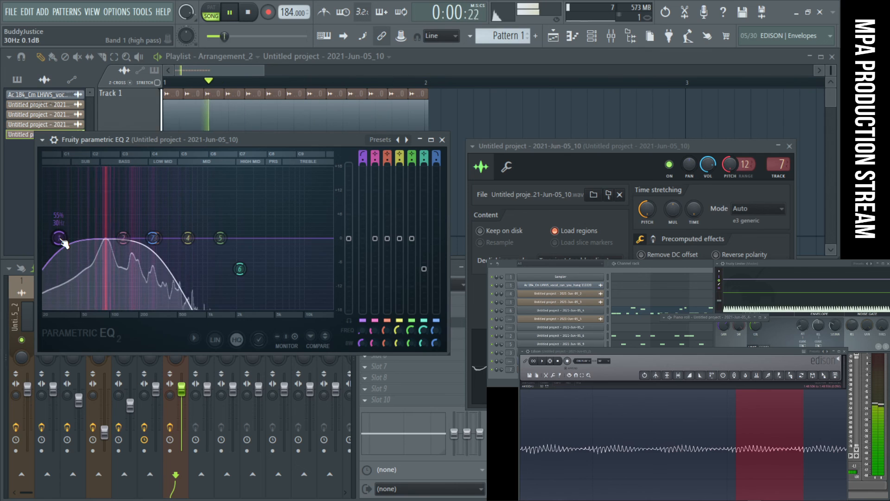
pyautogui.moveTo(60, 239); pyautogui.dragTo(48, 238)
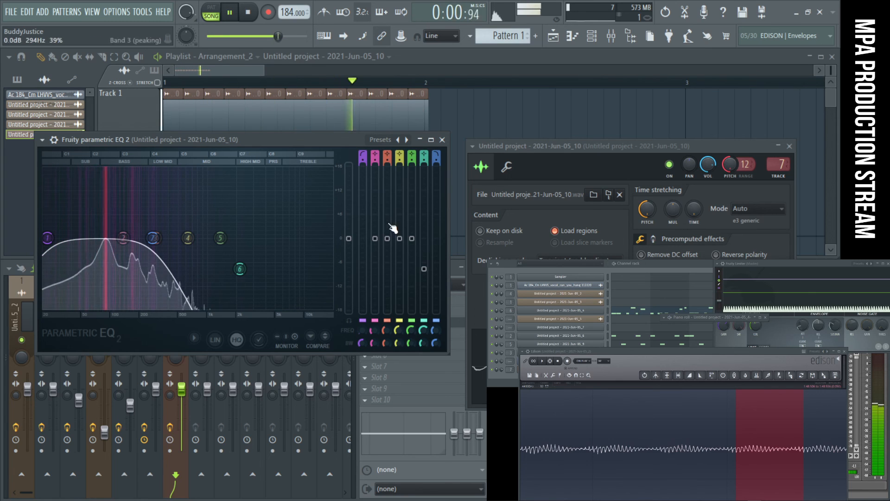
pyautogui.click(442, 140)
pyautogui.press('space')
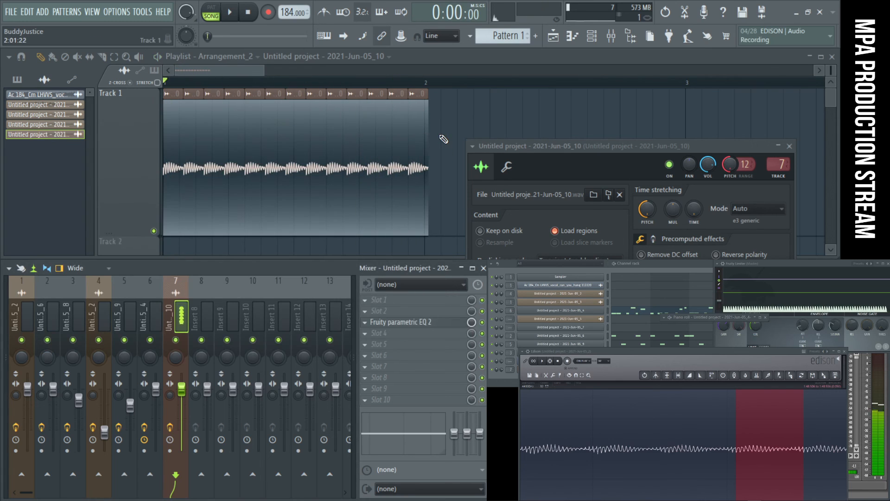
# - Try to trim the last repeated clip at the bar 2 line by slicing it and deleting the leftover
pyautogui.scroll(5, 427, 108)
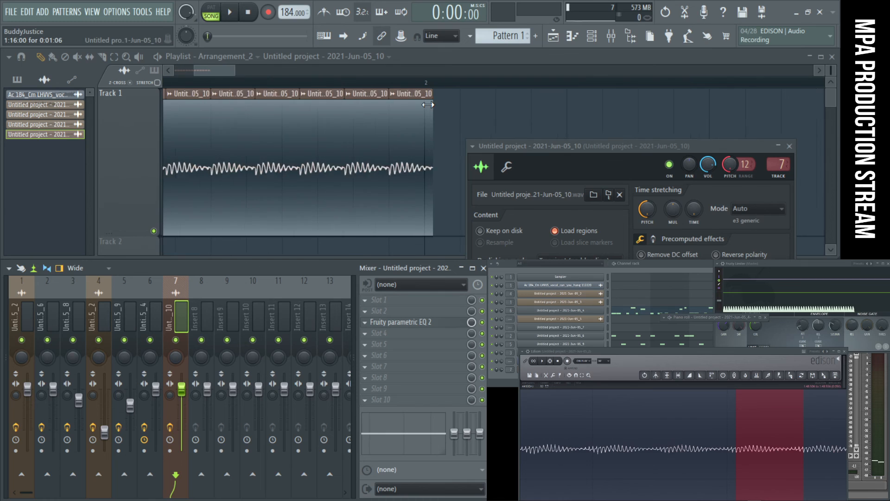
pyautogui.scroll(-3, 424, 132)
pyautogui.scroll(6, 425, 133)
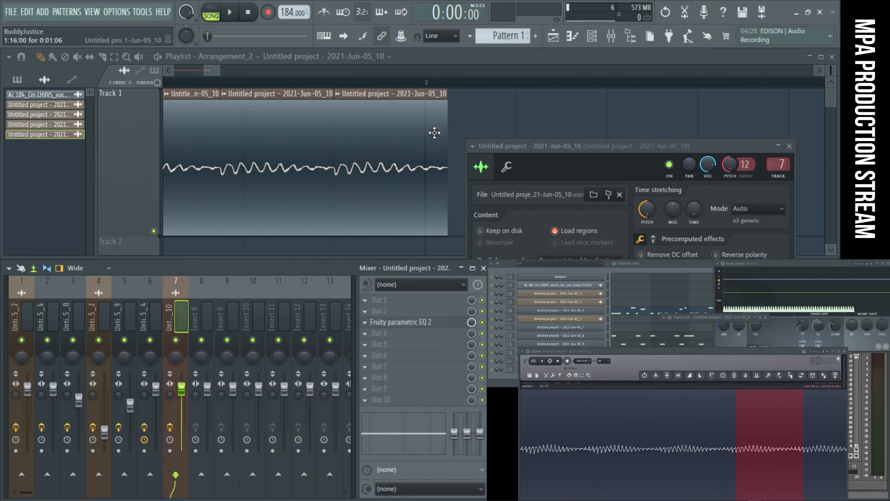
pyautogui.press('c')
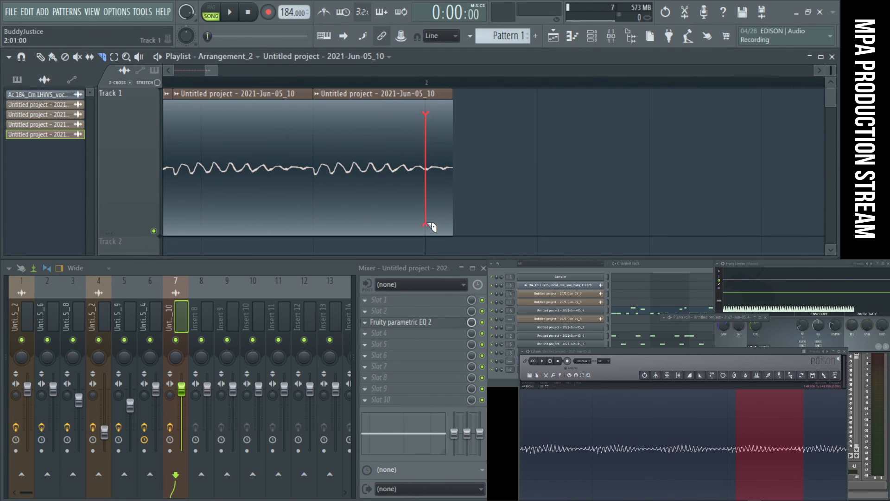
pyautogui.moveTo(426, 224); pyautogui.dragTo(430, 224)
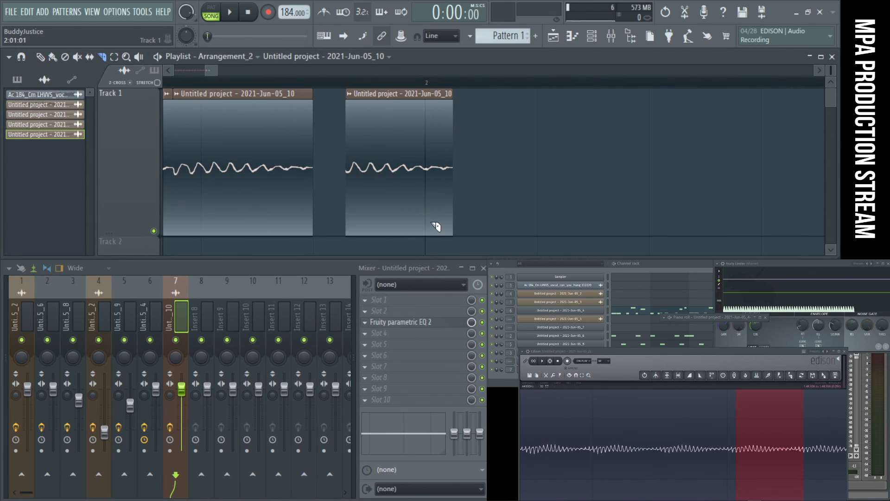
pyautogui.rightClick(435, 190)
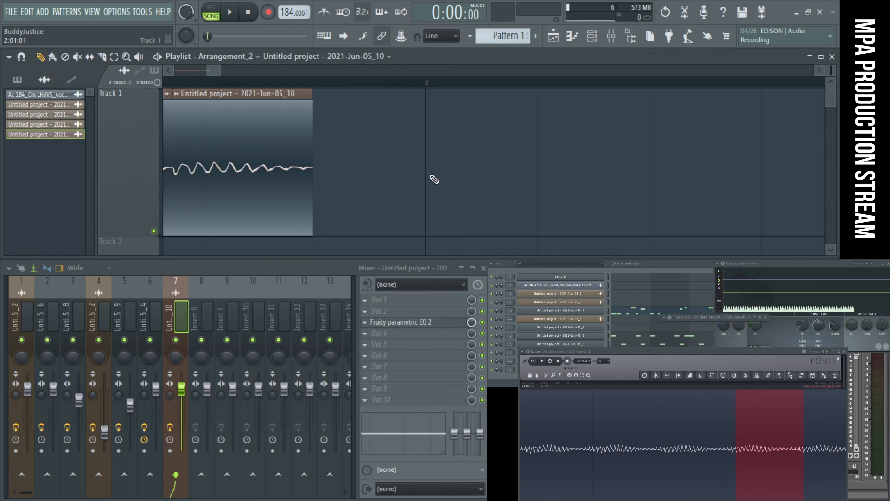
# - Restore the final repeat of the slice on Track 1 so the row extends just past bar 2
pyautogui.scroll(-6, 315, 151)
pyautogui.moveTo(409, 160); pyautogui.dragTo(76, 127)
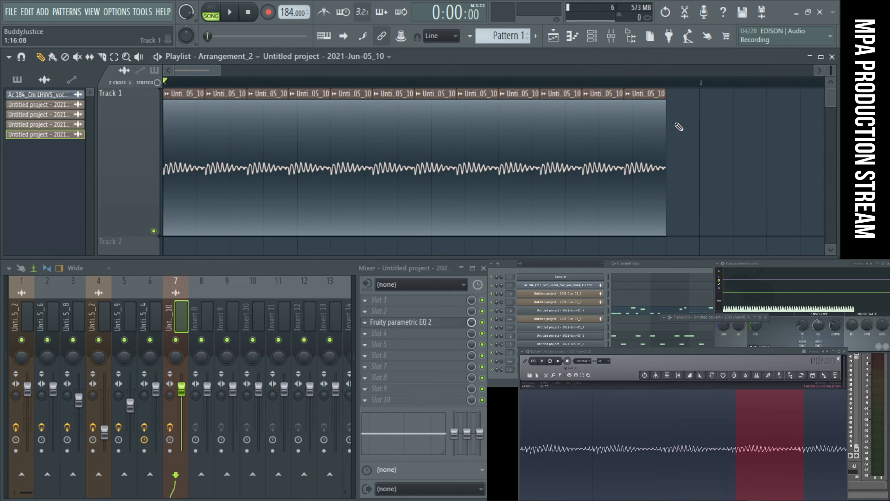
pyautogui.scroll(4, 677, 128)
pyautogui.moveTo(592, 118)
pyautogui.mouseDown()
pyautogui.moveTo(842, 119)
pyautogui.moveTo(684, 125)
pyautogui.mouseUp()
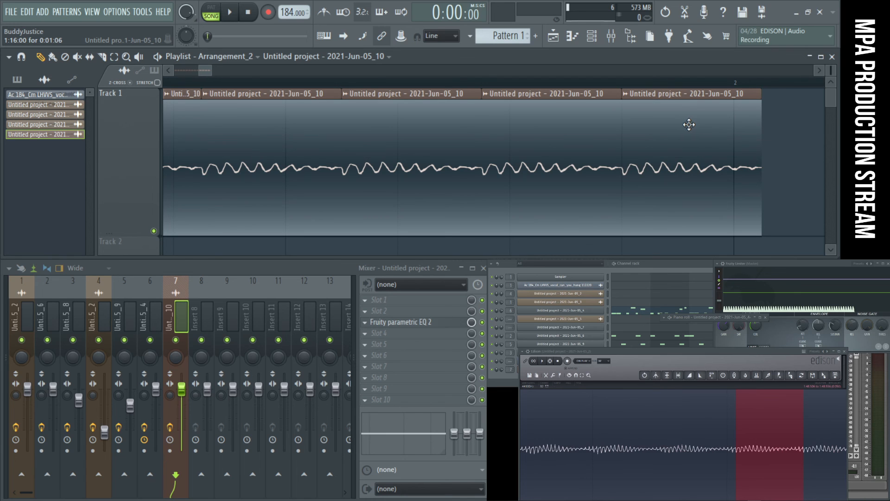
# - Raise the fader of mixer track 7 while the repeated clips play, and stop playback
pyautogui.scroll(-4, 690, 125)
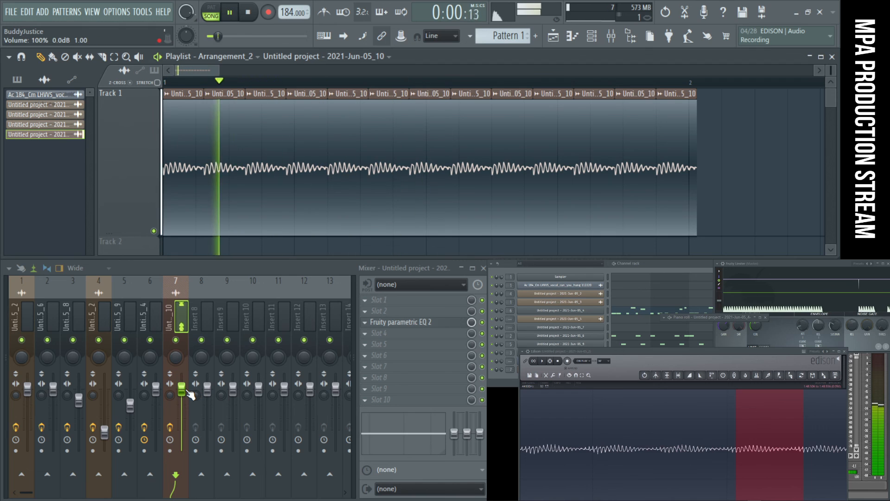
pyautogui.moveTo(187, 391); pyautogui.dragTo(188, 378)
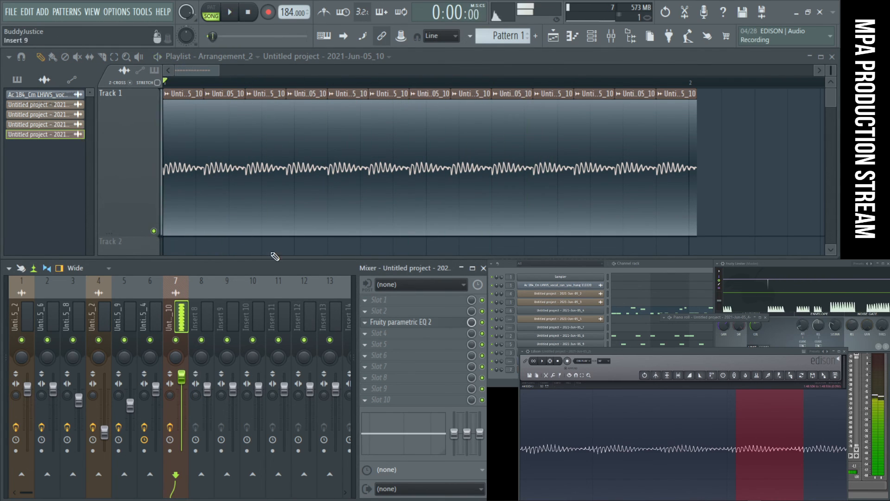
pyautogui.click(247, 15)
pyautogui.click(246, 157)
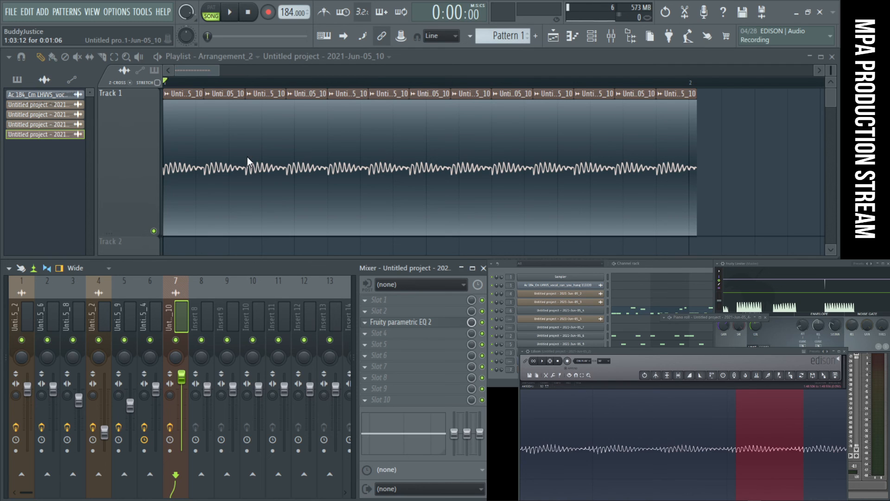
# - Start a WAV export of the arrangement and go to the Production Streams folder inside Projects > MPA
pyautogui.hotkey('ctrl', 'r')
pyautogui.scroll(2, 77, 132)
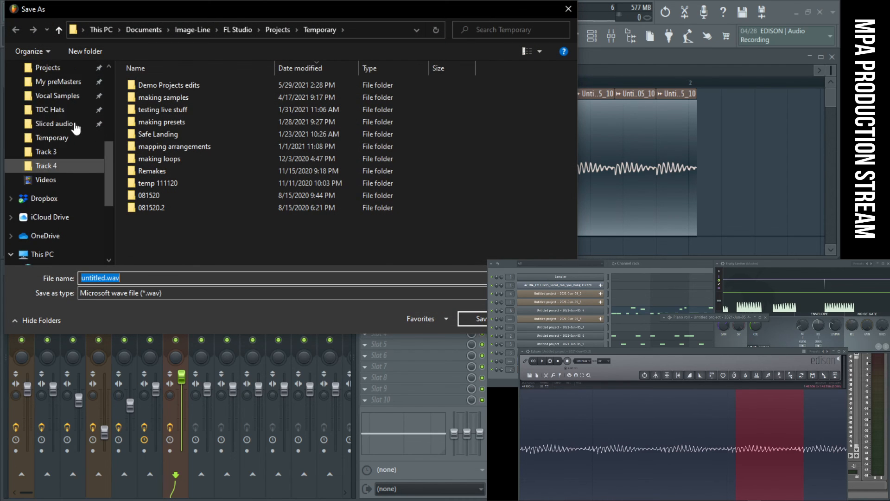
pyautogui.scroll(1, 77, 129)
pyautogui.click(49, 110)
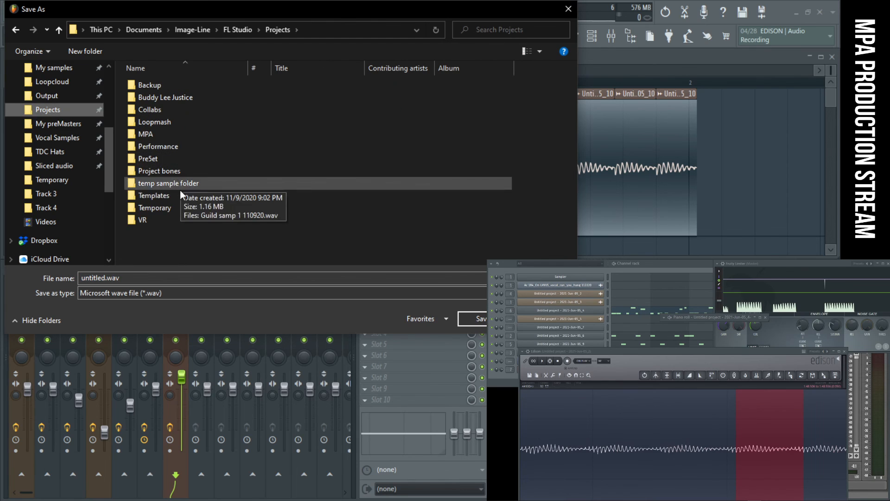
pyautogui.doubleClick(164, 135)
pyautogui.click(182, 232)
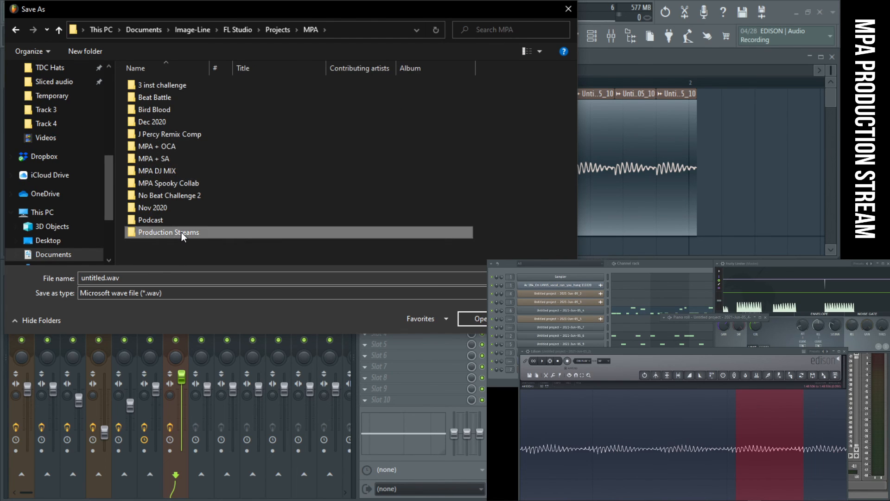
pyautogui.doubleClick(182, 232)
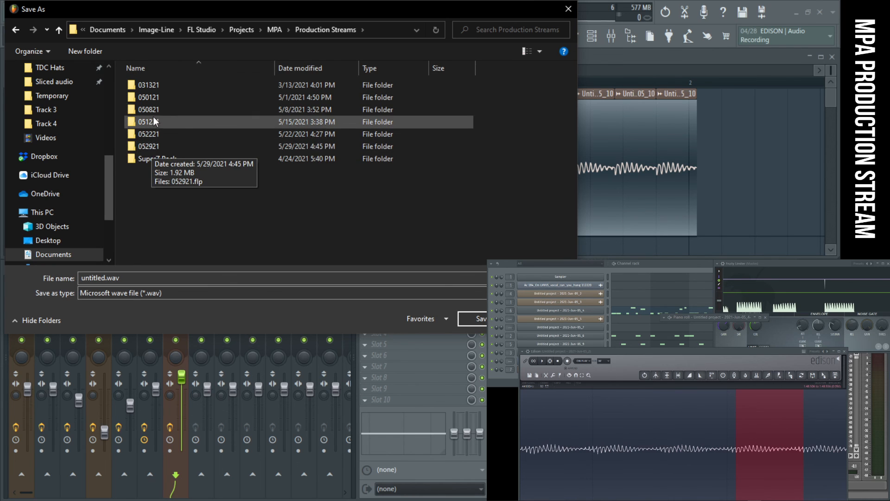
# - Create a folder named Samples inside Production Streams and open it
pyautogui.click(93, 52)
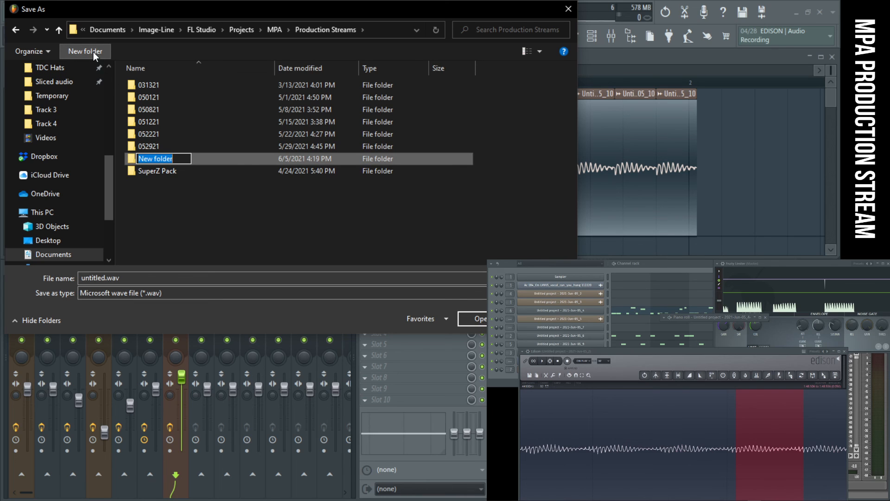
pyautogui.write('S')
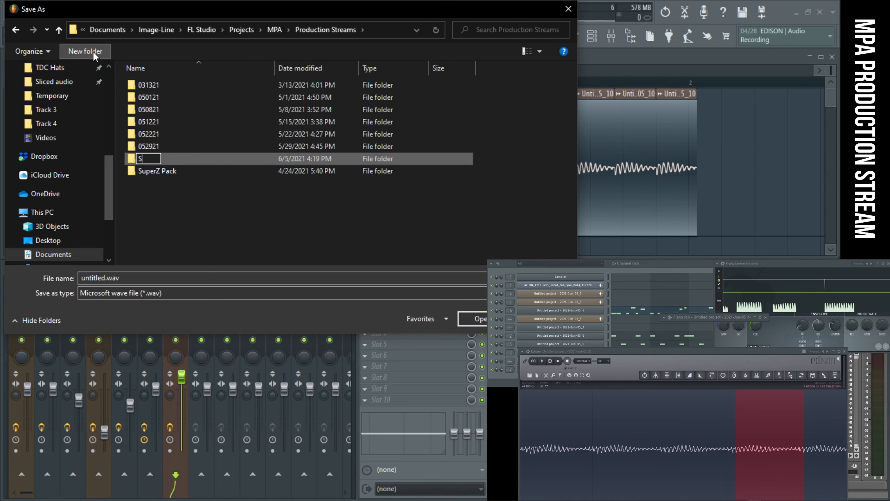
pyautogui.write('amples')
pyautogui.press('Return')
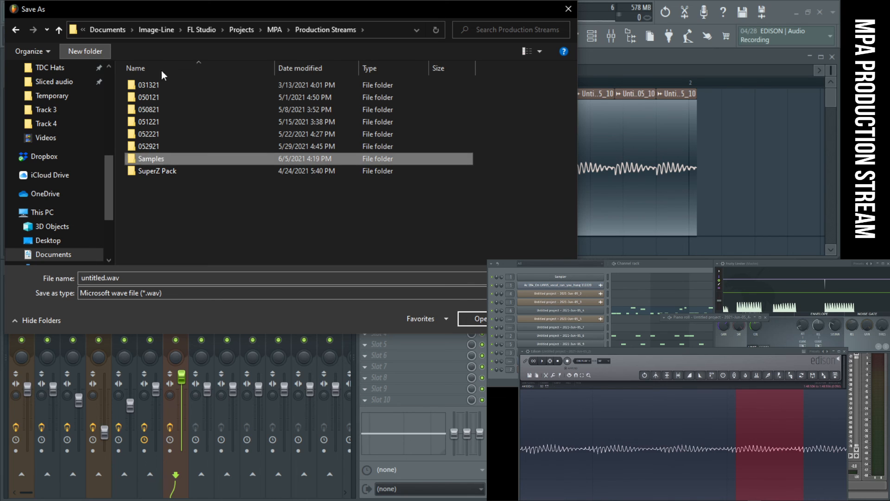
pyautogui.doubleClick(183, 162)
# - Name the export "making a sub" and render the full song as a WAV file
pyautogui.click(193, 278)
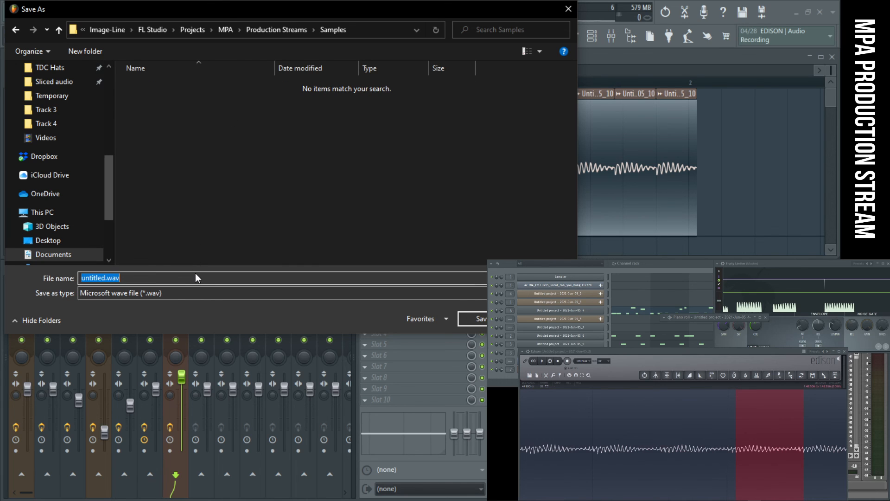
pyautogui.write('making a sub')
pyautogui.press('Return')
pyautogui.moveTo(435, 82); pyautogui.dragTo(259, 91)
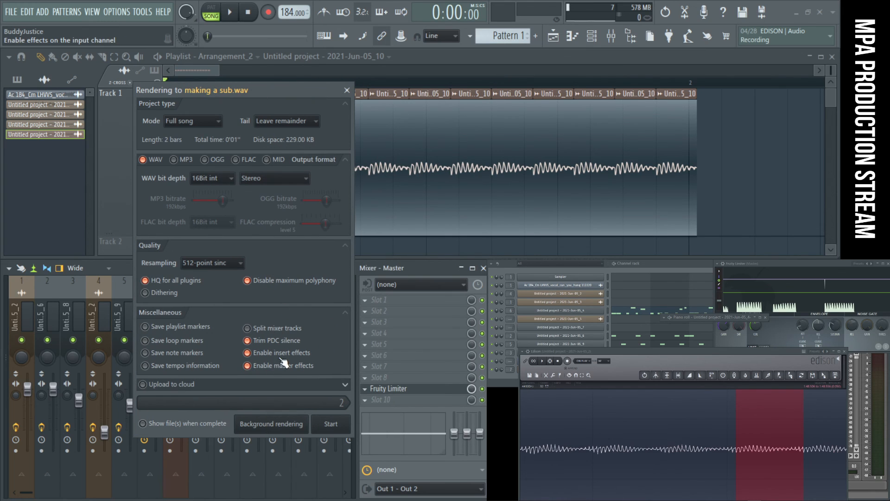
pyautogui.click(324, 418)
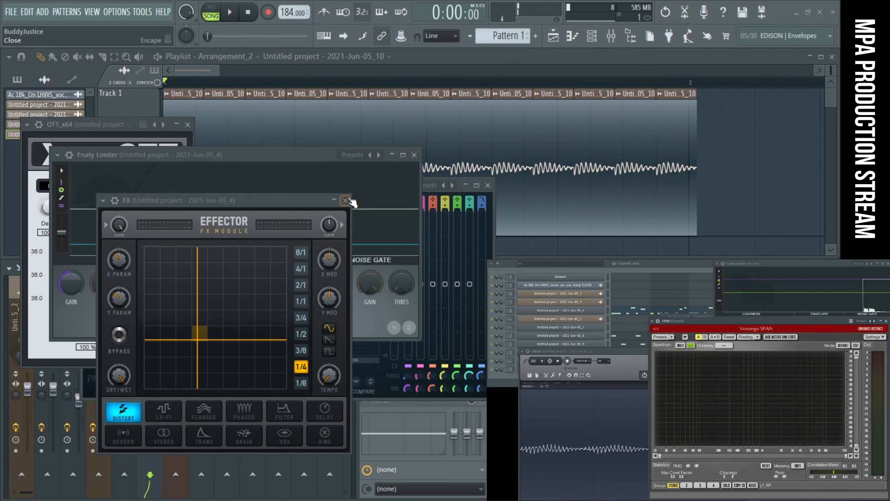
# - Close the open FX, Fruity Limiter, Fruity parametric EQ 2 and OTT plugin windows
pyautogui.click(346, 201)
pyautogui.click(414, 154)
pyautogui.click(488, 185)
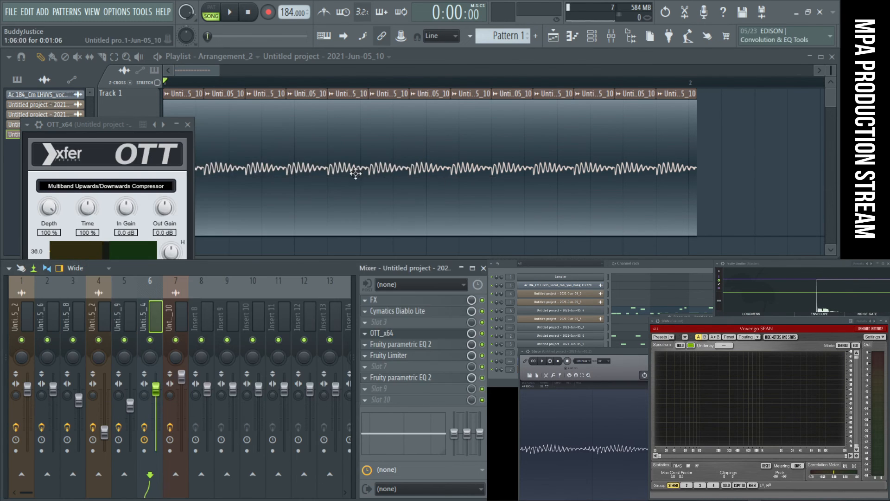
pyautogui.click(187, 124)
pyautogui.moveTo(675, 139); pyautogui.dragTo(185, 116)
pyautogui.hotkey('ctrl', 'z')
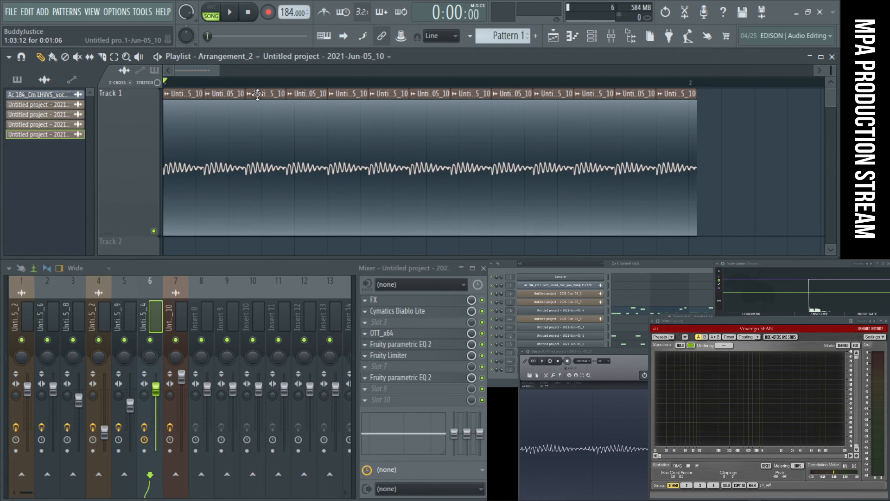
# - Switch the playlist from Arrangement_2 back to the original Arrangement, keeping its clips and the mixer as they were
pyautogui.click(218, 63)
pyautogui.click(225, 80)
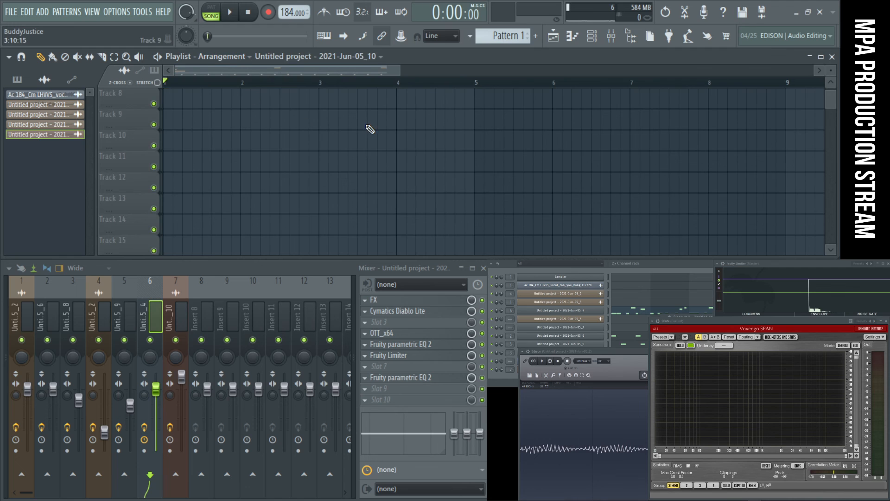
pyautogui.click(398, 145)
pyautogui.keyDown('ctrl'); pyautogui.rightClick(466, 159); pyautogui.keyUp('ctrl')
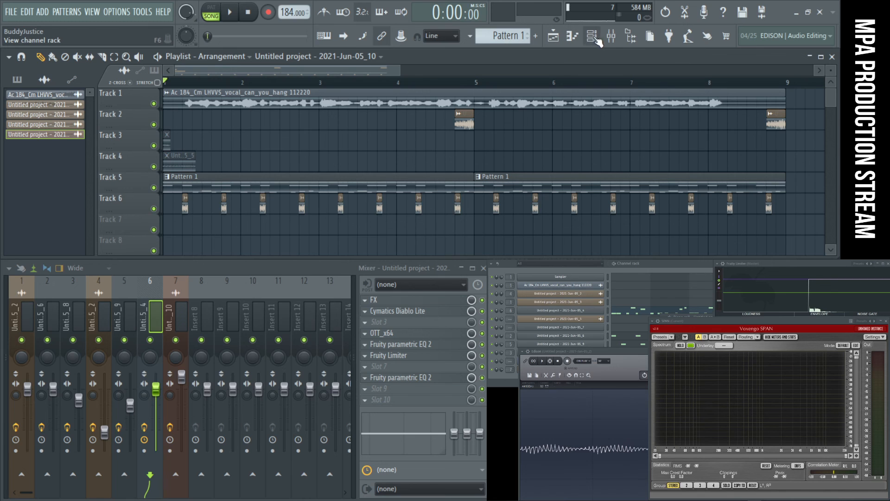
pyautogui.click(611, 41)
pyautogui.click(612, 41)
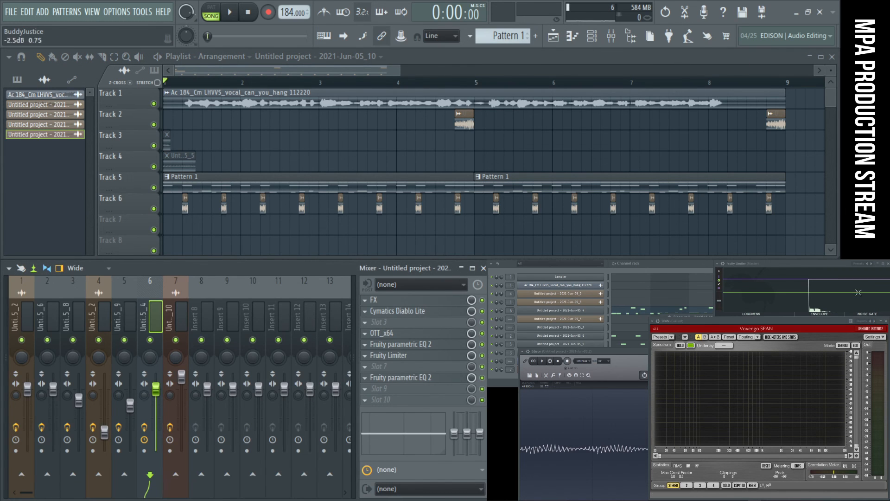
# - Browse to the Samples folder under My projects > MPA > Production Streams and bring the channel rack to the front
pyautogui.click(644, 37)
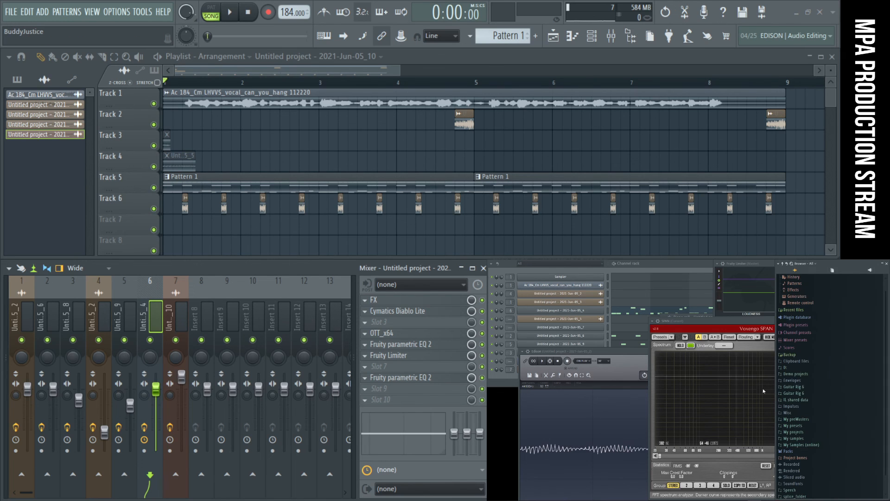
pyautogui.click(784, 270)
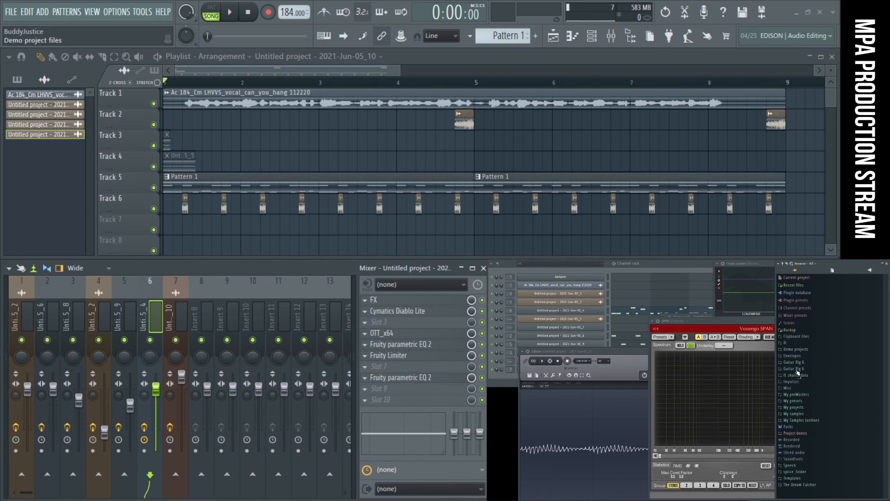
pyautogui.click(797, 407)
pyautogui.click(804, 434)
pyautogui.scroll(-4, 813, 473)
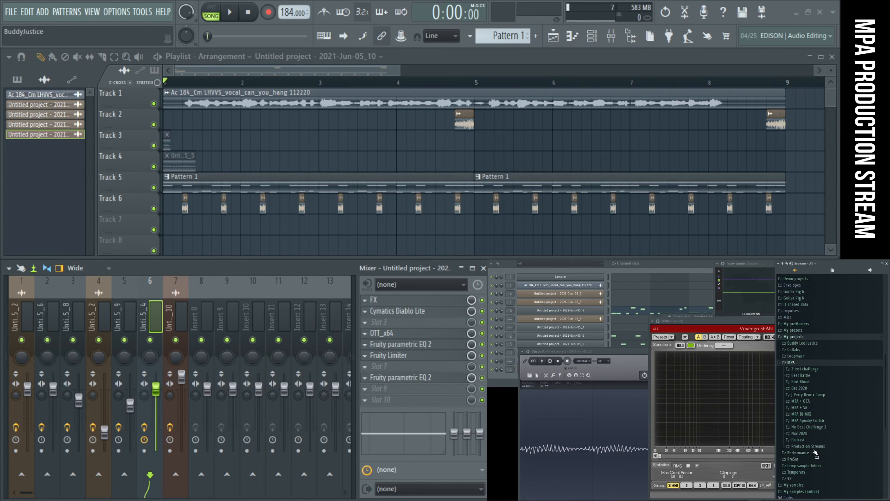
pyautogui.scroll(-2, 815, 452)
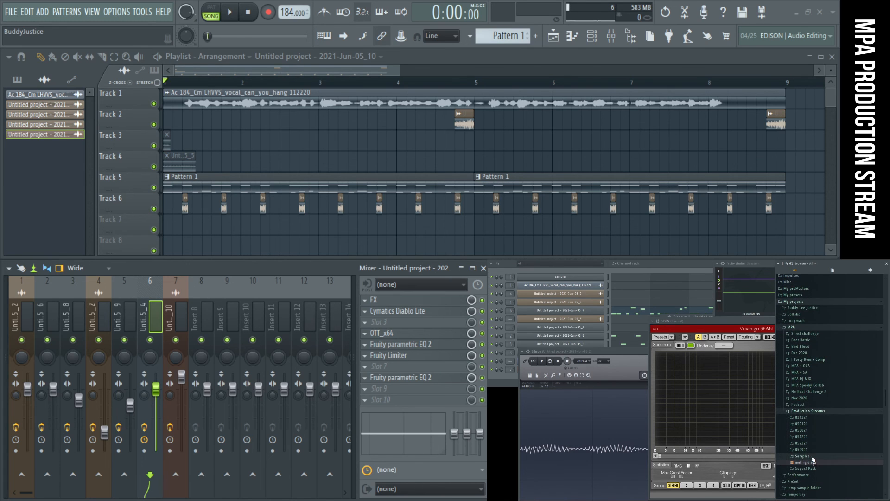
pyautogui.click(663, 267)
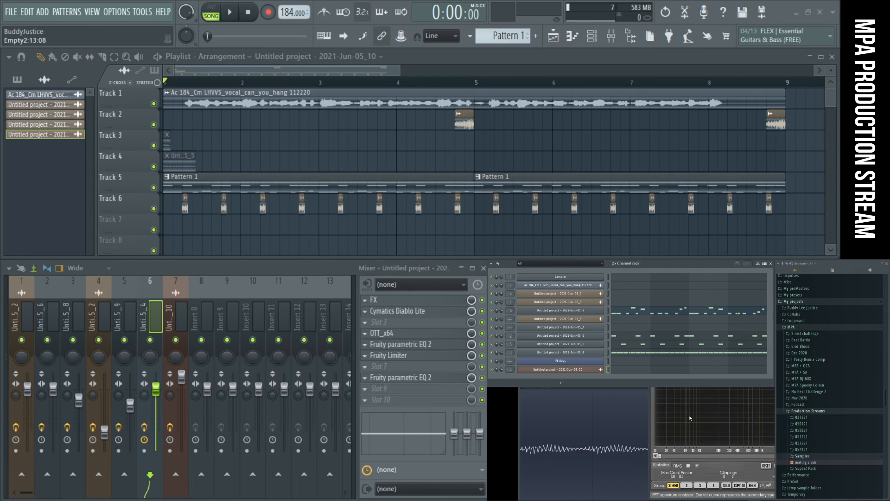
# - Add the "making a sub" sample as a new channel and copy the notes of the Untitled project - 2021-Jun-05_4 channel into it
pyautogui.moveTo(806, 465); pyautogui.dragTo(686, 416)
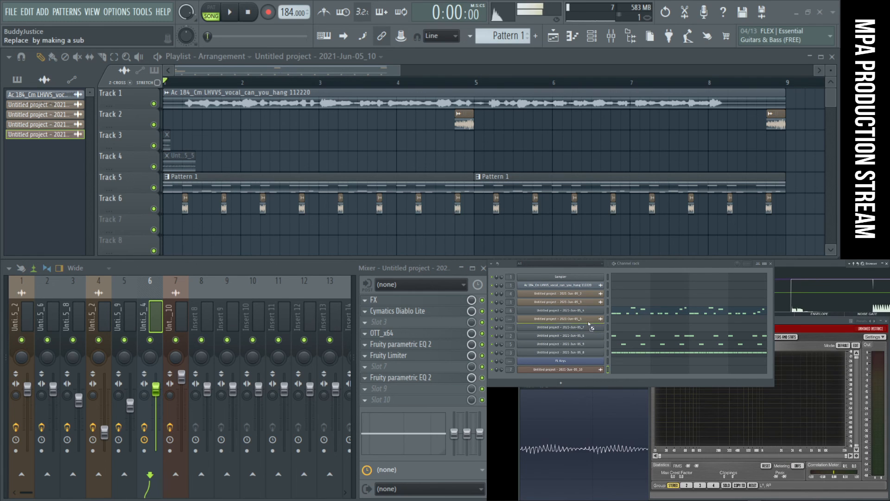
pyautogui.moveTo(590, 316); pyautogui.dragTo(590, 316)
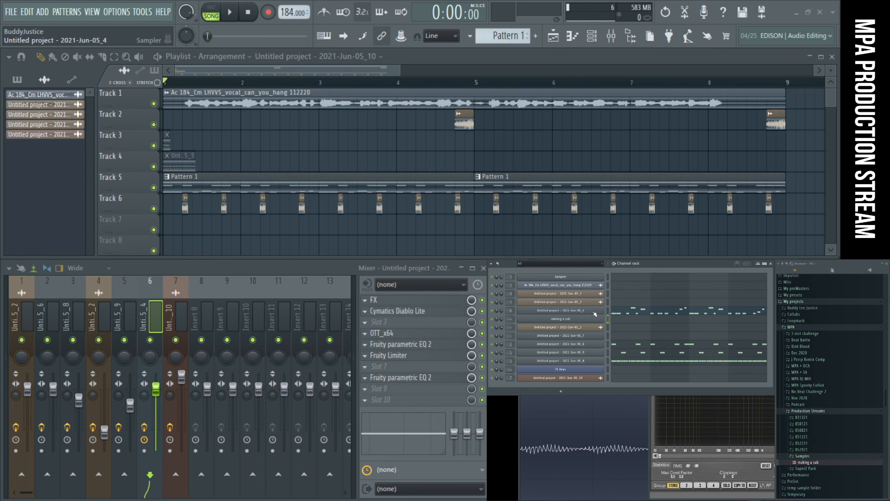
pyautogui.rightClick(595, 313)
pyautogui.click(667, 318)
pyautogui.rightClick(605, 319)
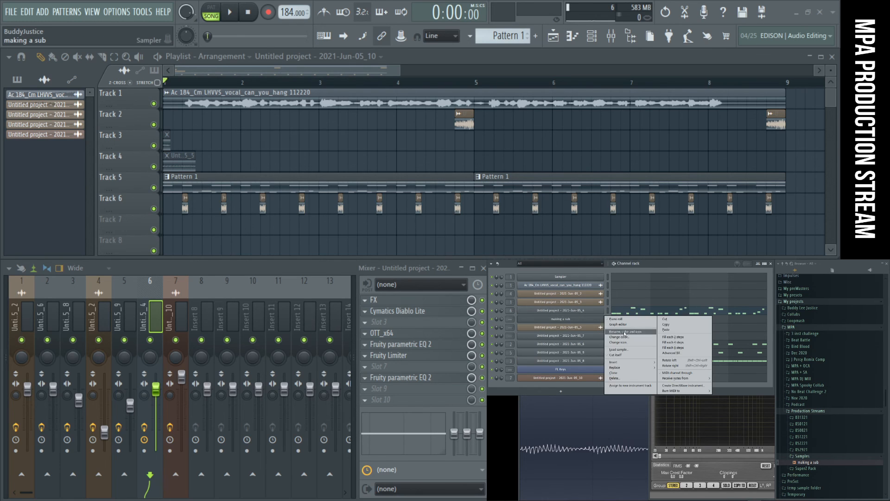
pyautogui.click(664, 329)
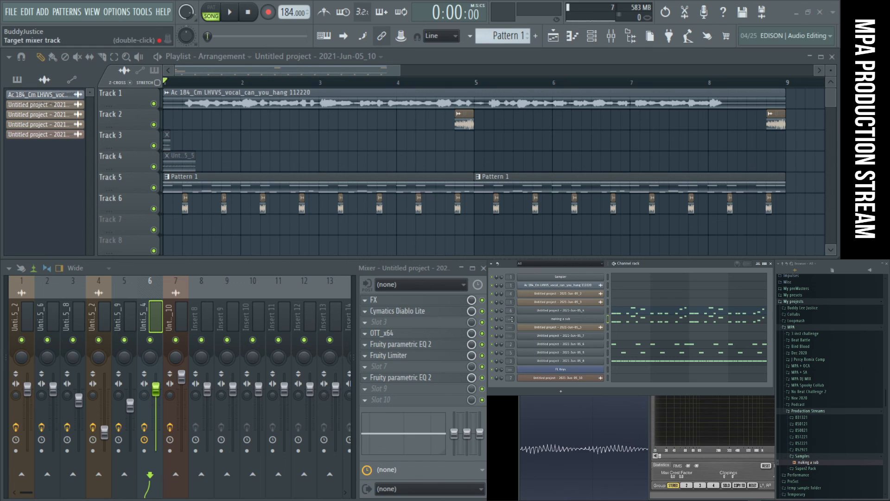
# - Route the "making a sub" channel to mixer track 8 and enable its volume envelope
pyautogui.click(531, 319)
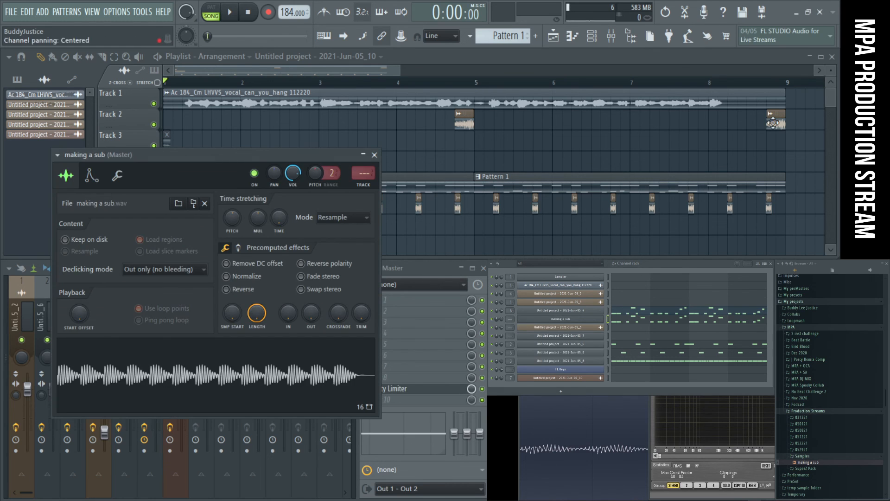
pyautogui.click(365, 186)
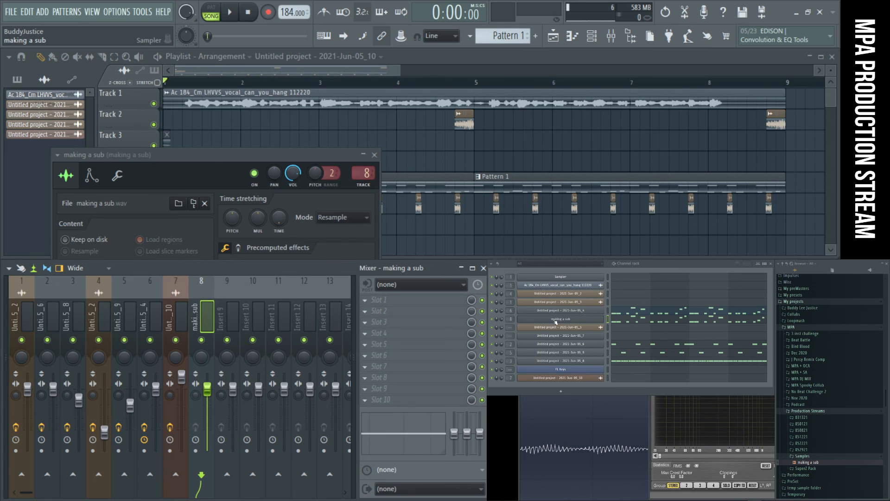
pyautogui.click(215, 197)
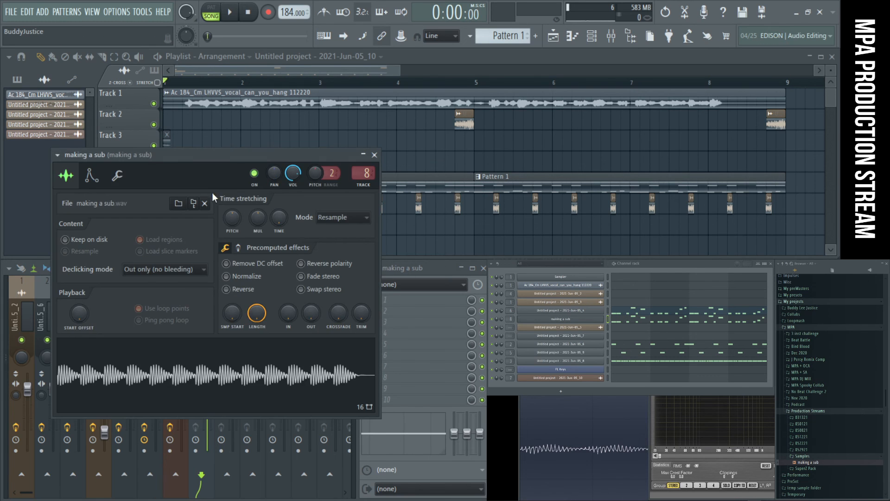
pyautogui.click(91, 175)
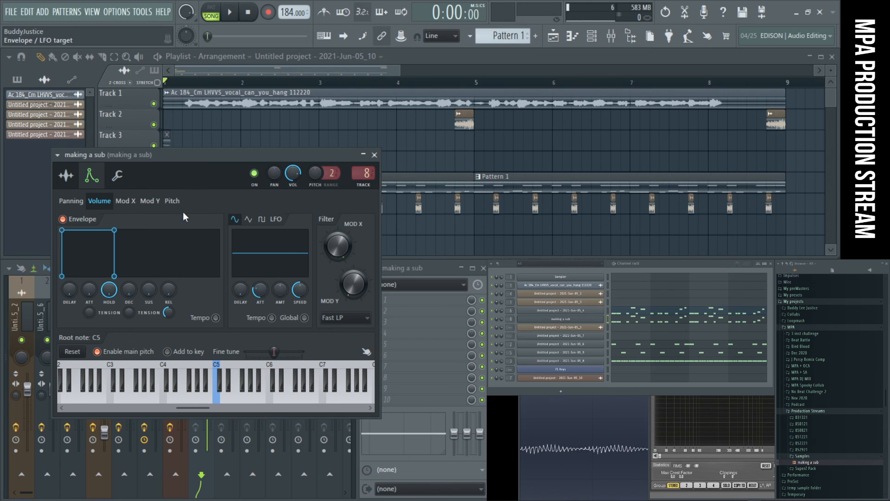
# - Play the arrangement, close the sampler settings and mute the original bass slice on mixer track 6
pyautogui.press('space')
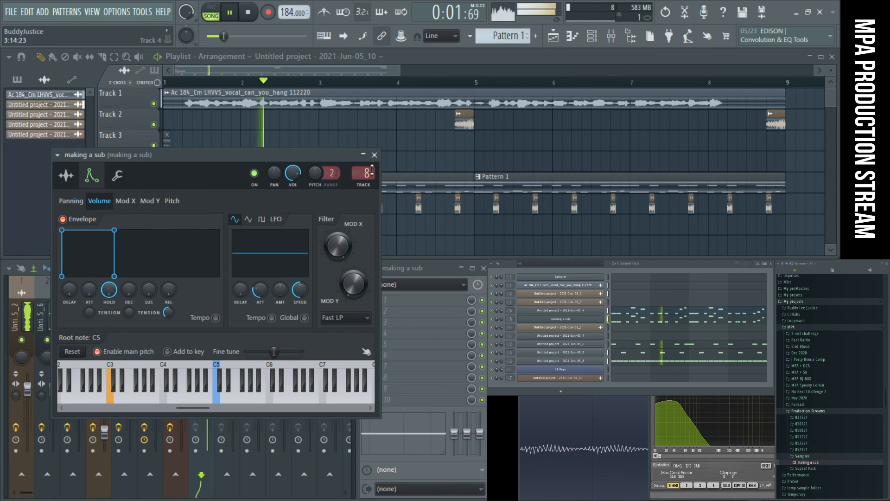
pyautogui.click(374, 155)
pyautogui.click(152, 346)
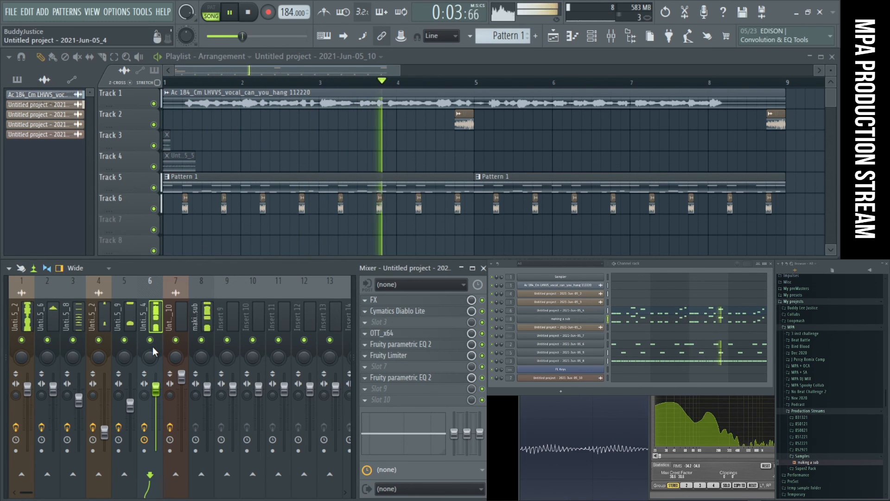
pyautogui.click(150, 340)
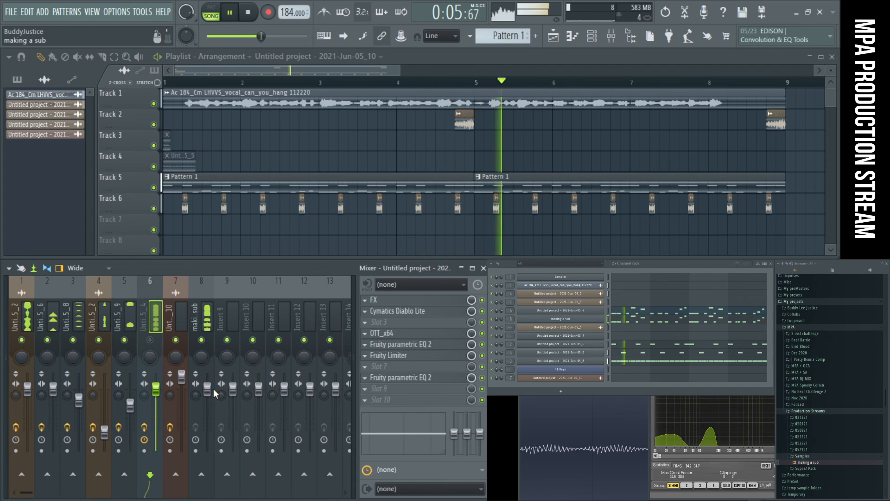
# - Bring the Voxengo SPAN analyzer to the front and examine the mix's low end with the new sub playing
pyautogui.click(669, 477)
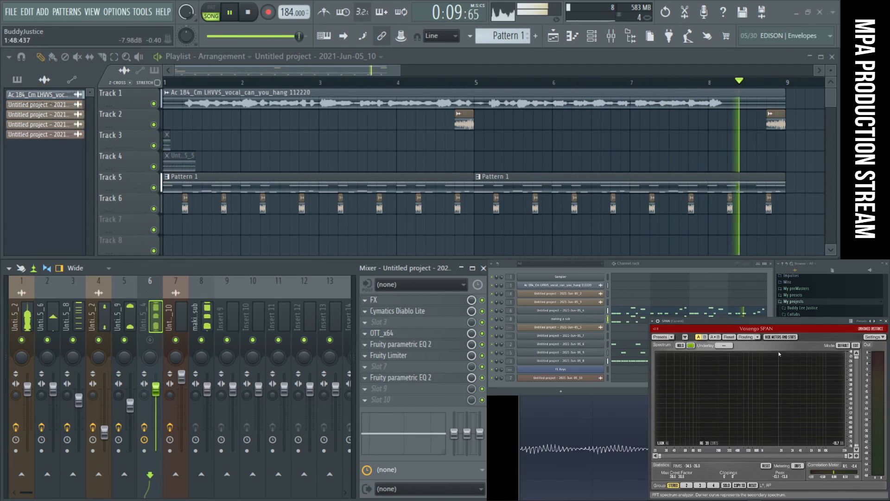
pyautogui.moveTo(742, 320); pyautogui.dragTo(691, 326)
pyautogui.click(25, 309)
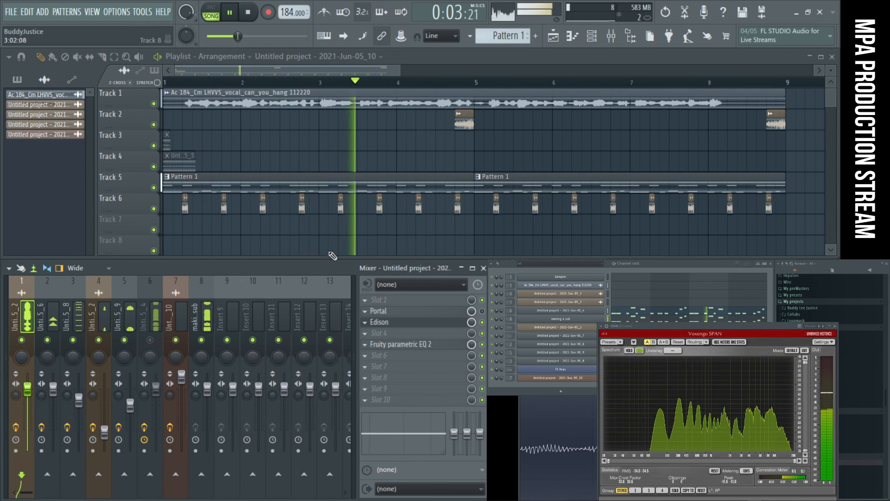
pyautogui.click(199, 315)
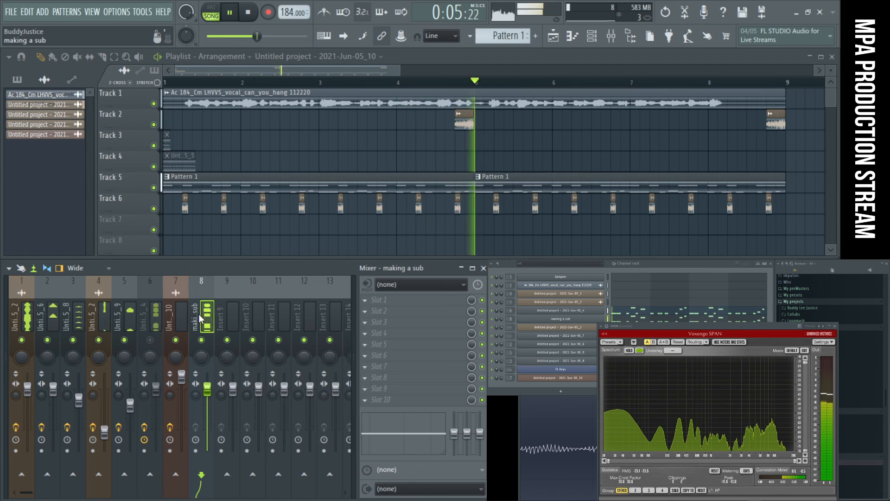
pyautogui.moveTo(10, 316)
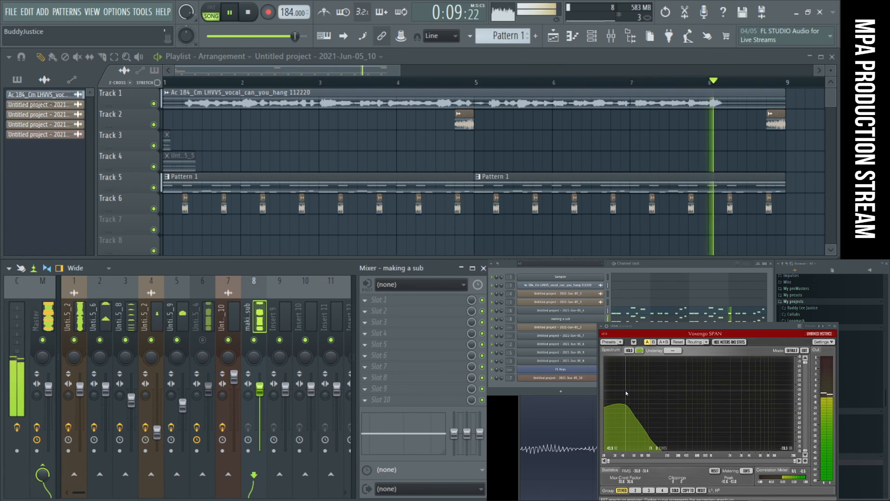
pyautogui.press('space')
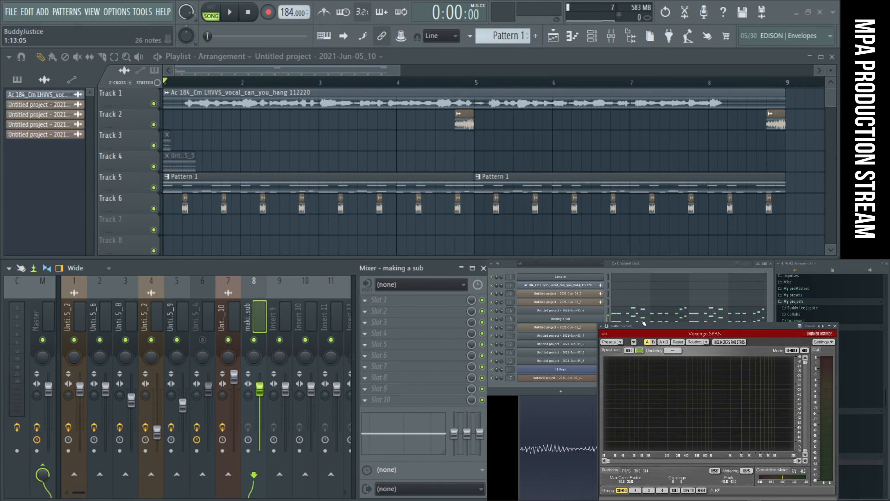
# - Transpose all notes of the "making a sub" channel up one octave, trying a second octave higher during playback before returning to the first
pyautogui.click(644, 321)
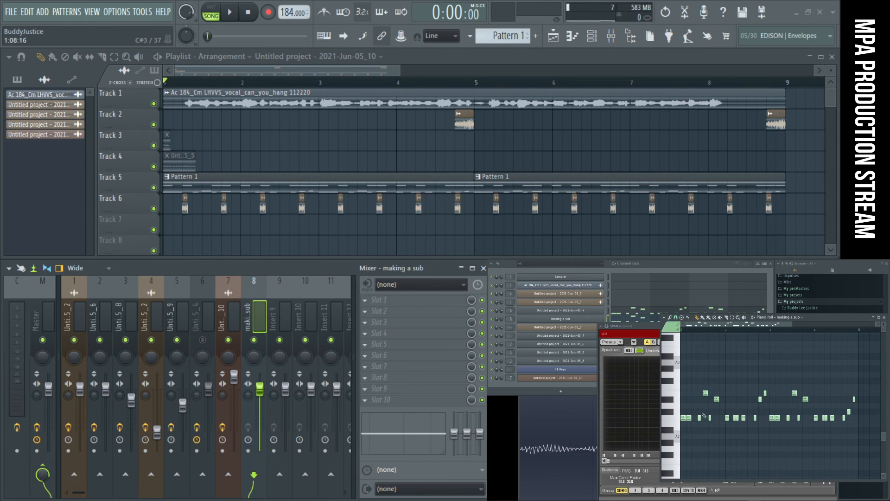
pyautogui.hotkey('ctrl', 'a')
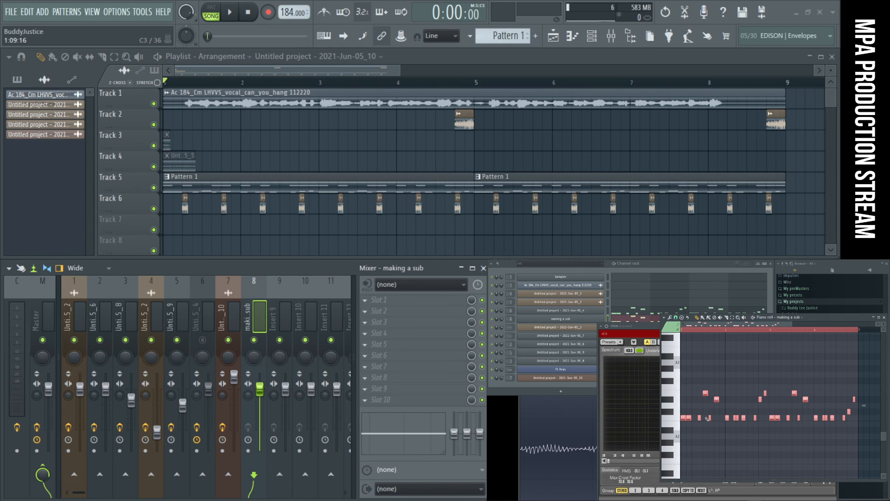
pyautogui.press('space')
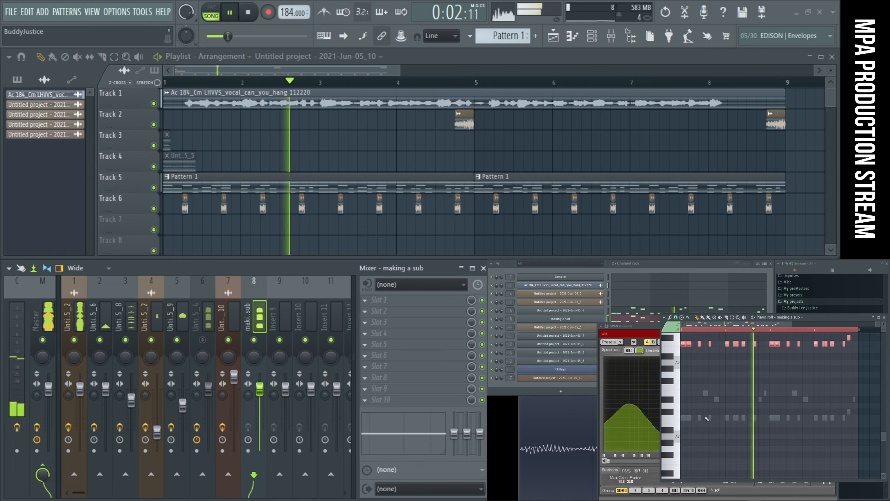
pyautogui.scroll(4, 742, 415)
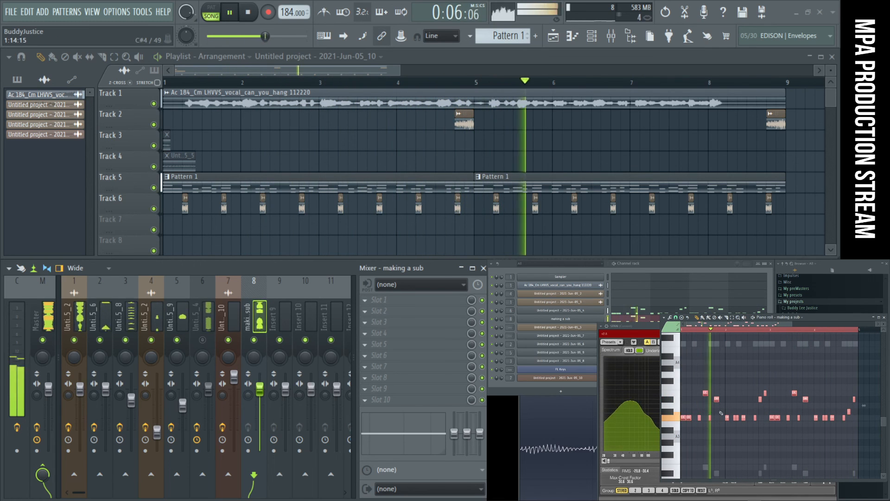
pyautogui.press('space')
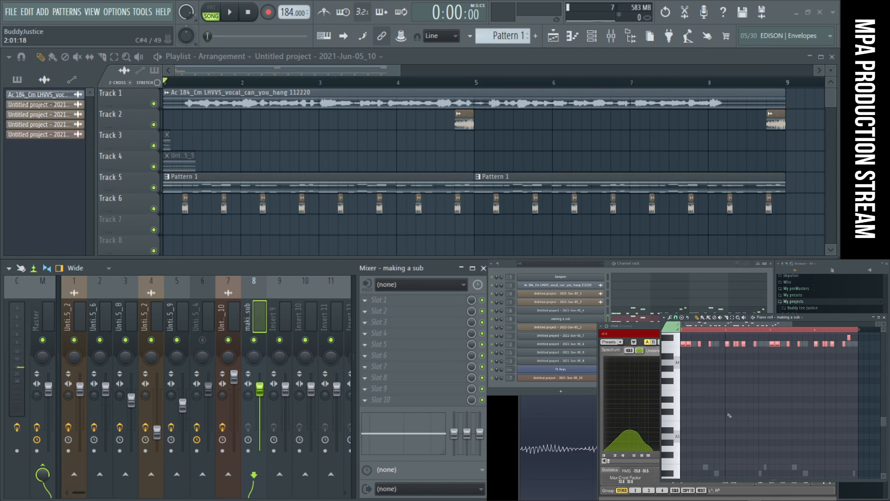
pyautogui.press('space')
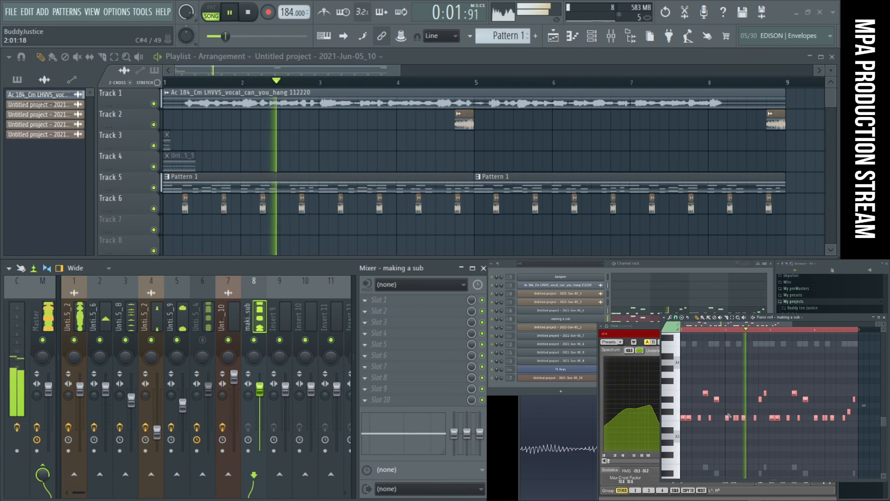
pyautogui.click(884, 318)
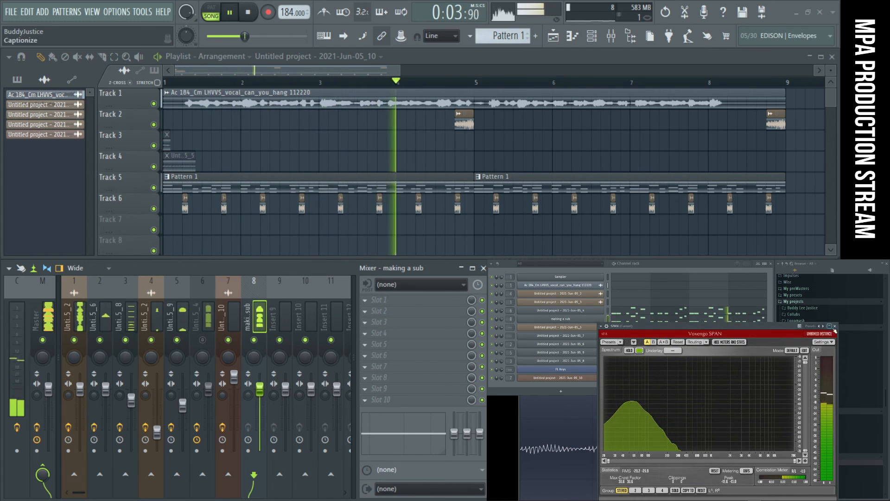
# - Replay the arrangement and lower the "making a sub" mixer track's volume to about 89% (-2.7 dB)
pyautogui.press('space')
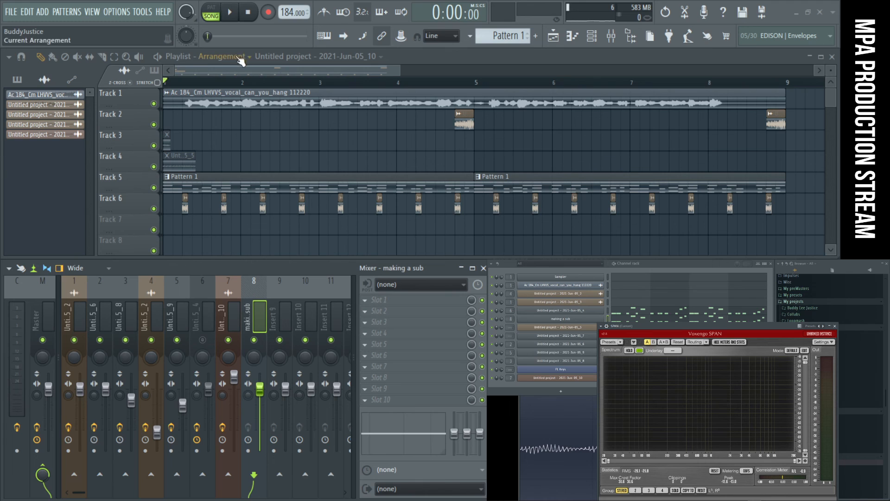
pyautogui.press('space')
pyautogui.press('space')
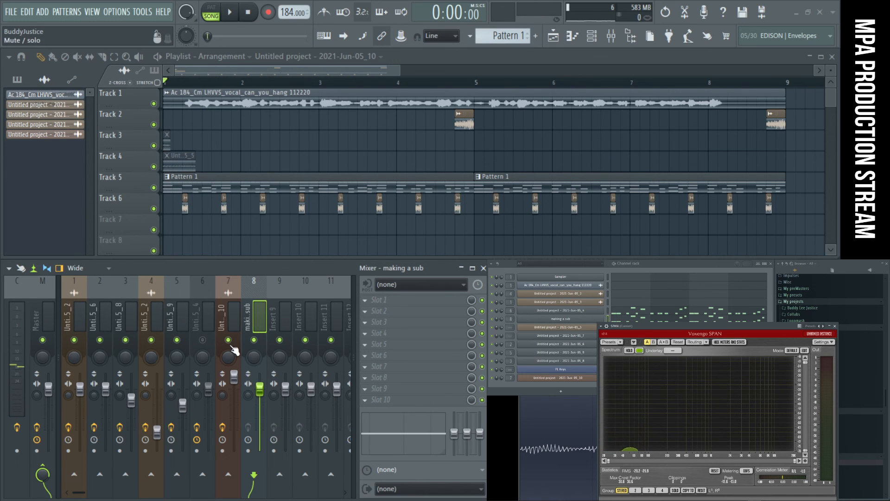
pyautogui.press('space')
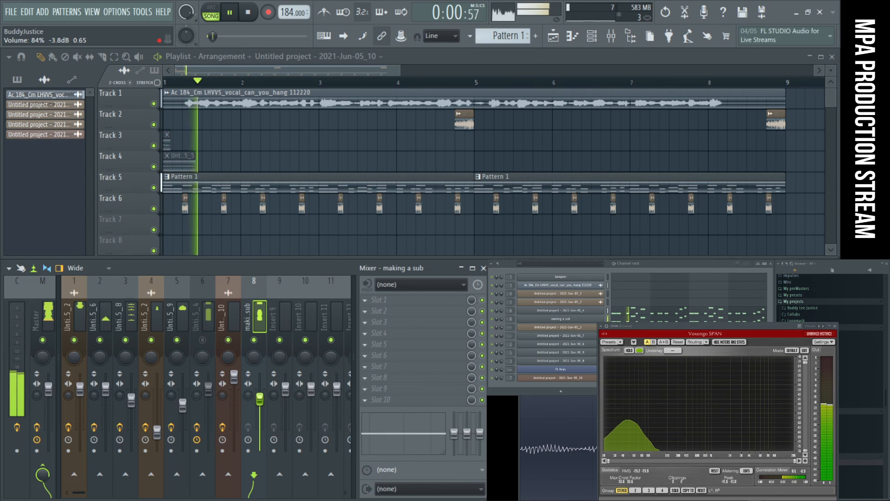
pyautogui.rightClick(260, 394)
pyautogui.click(280, 320)
pyautogui.moveTo(259, 389); pyautogui.dragTo(260, 398)
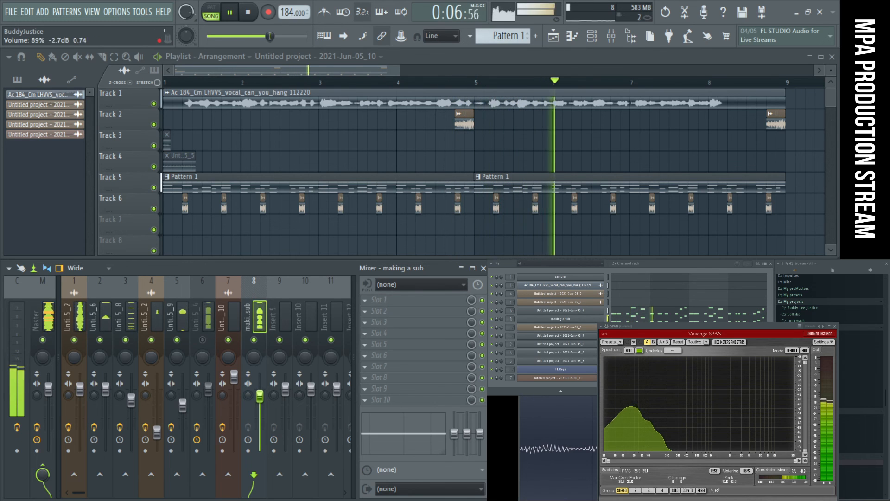
# - Add Fruity parametric EQ 2 to the "making a sub" mixer track and cut low-shelf band 1 to about -10.5 dB at 20 Hz
pyautogui.click(414, 345)
pyautogui.click(533, 400)
pyautogui.moveTo(152, 298); pyautogui.dragTo(104, 341)
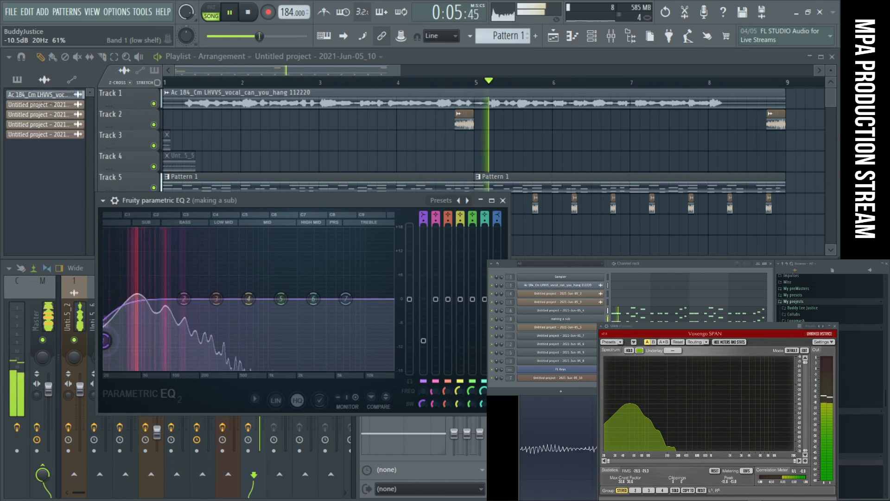
pyautogui.press('space')
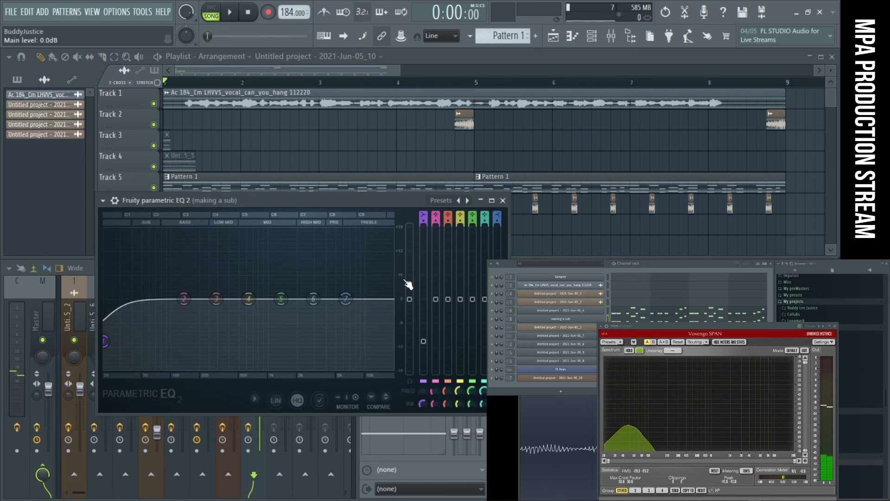
pyautogui.click(505, 202)
# - Set EQ band 1 on the "making a sub" track to about -17.0 dB at 27 Hz, close the EQ and replay the arrangement
pyautogui.press('space')
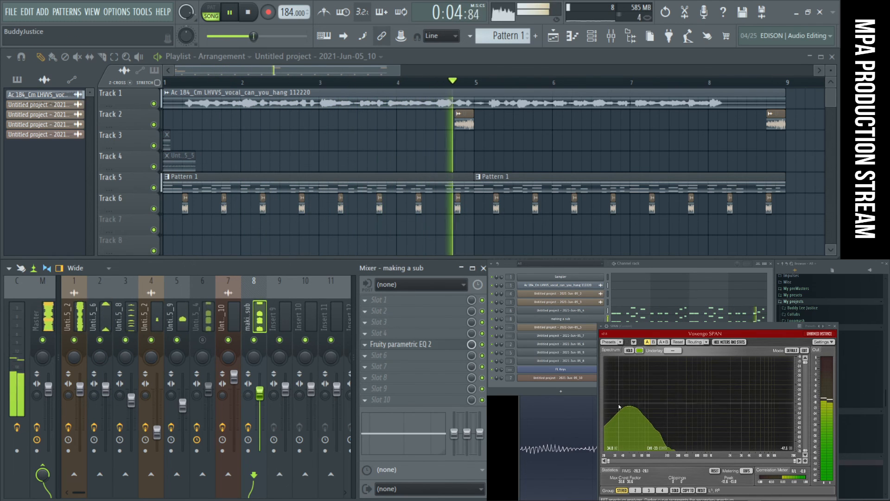
pyautogui.click(393, 344)
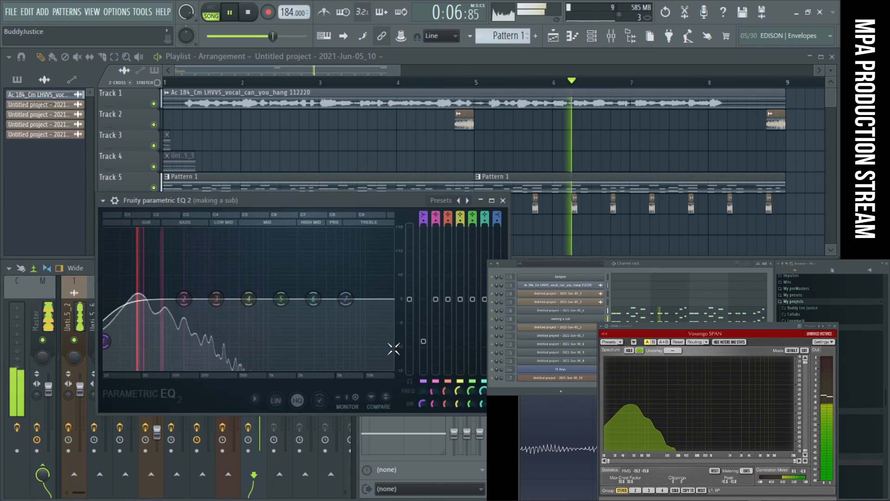
pyautogui.moveTo(105, 342); pyautogui.dragTo(117, 366)
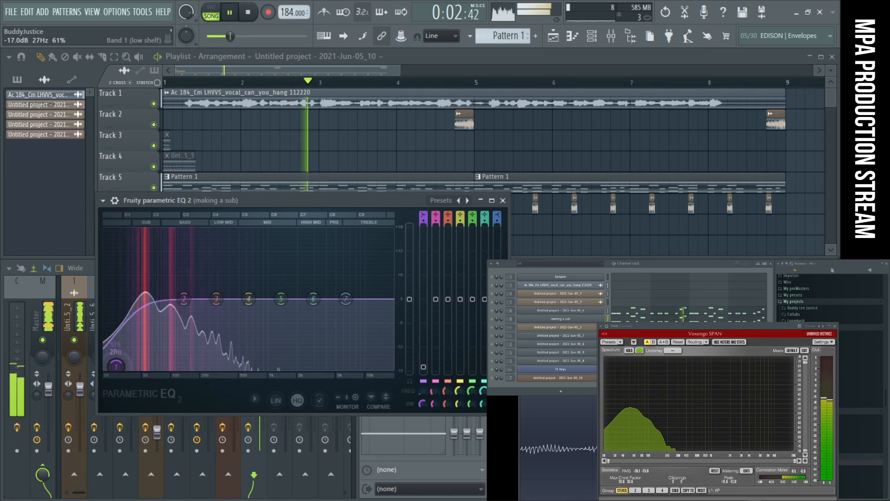
pyautogui.press('space')
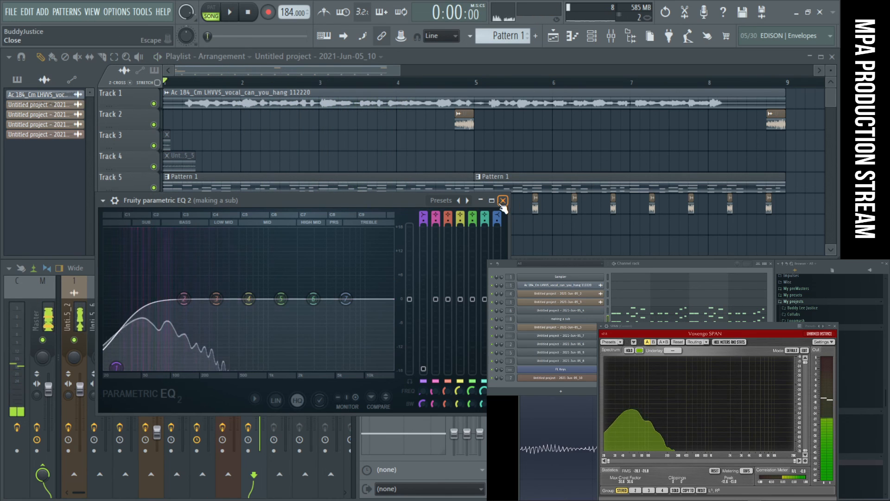
pyautogui.click(503, 201)
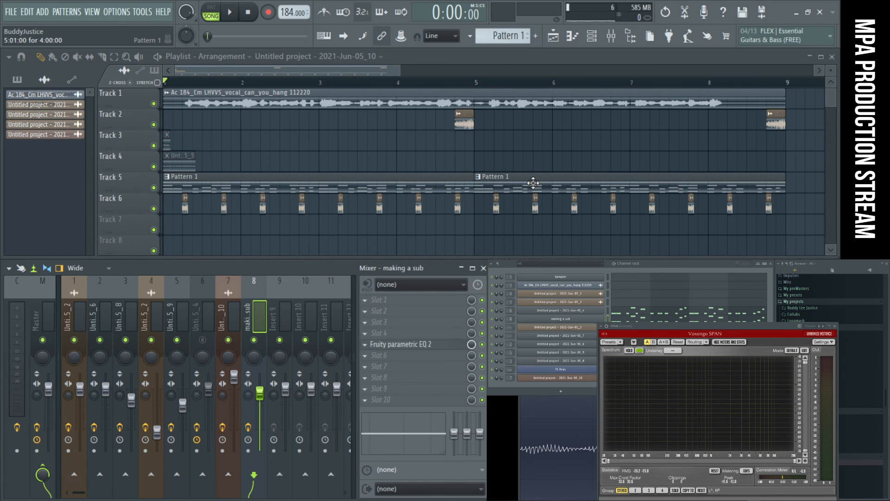
pyautogui.press('space')
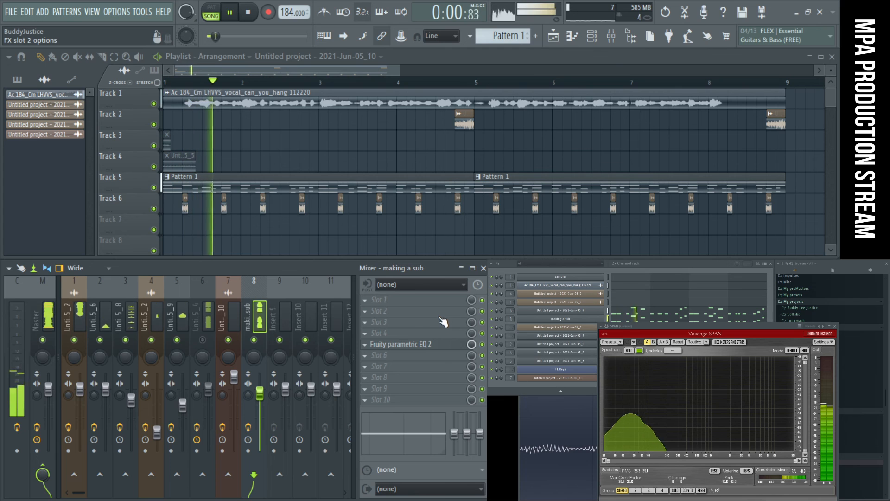
# - Raise high-pass band 1 to about 117 Hz in the slot 8 Fruity parametric EQ 2 on the 2021-Jun-05_4 mixer track and close it
pyautogui.click(204, 346)
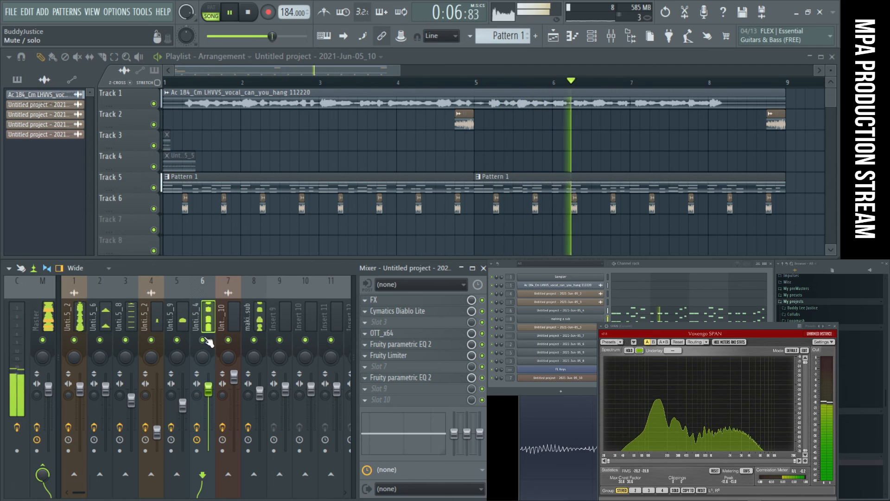
pyautogui.click(405, 384)
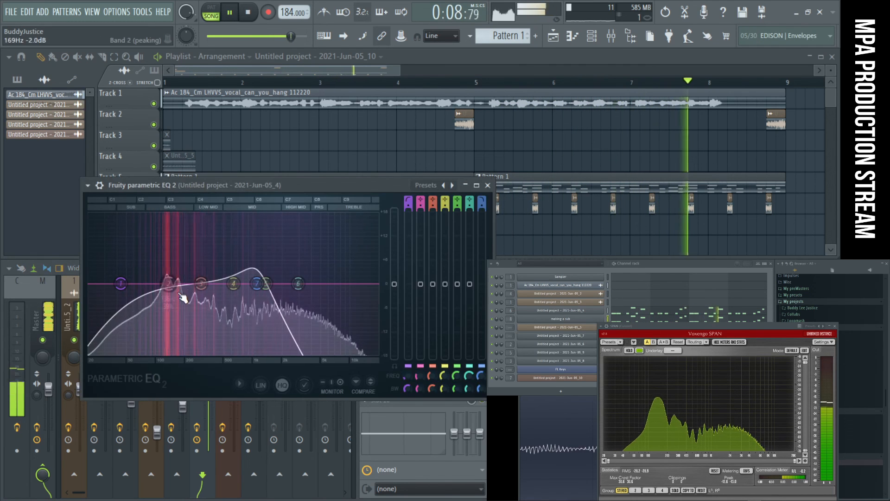
pyautogui.moveTo(136, 327)
pyautogui.mouseDown()
pyautogui.moveTo(127, 315)
pyautogui.moveTo(146, 320)
pyautogui.moveTo(139, 330)
pyautogui.mouseUp()
pyautogui.rightClick(139, 332)
pyautogui.click(143, 345)
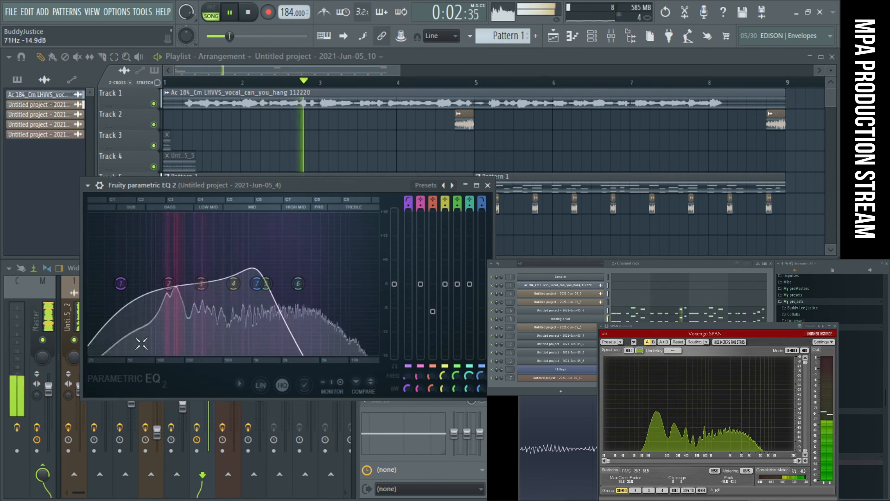
pyautogui.moveTo(121, 283); pyautogui.dragTo(162, 283)
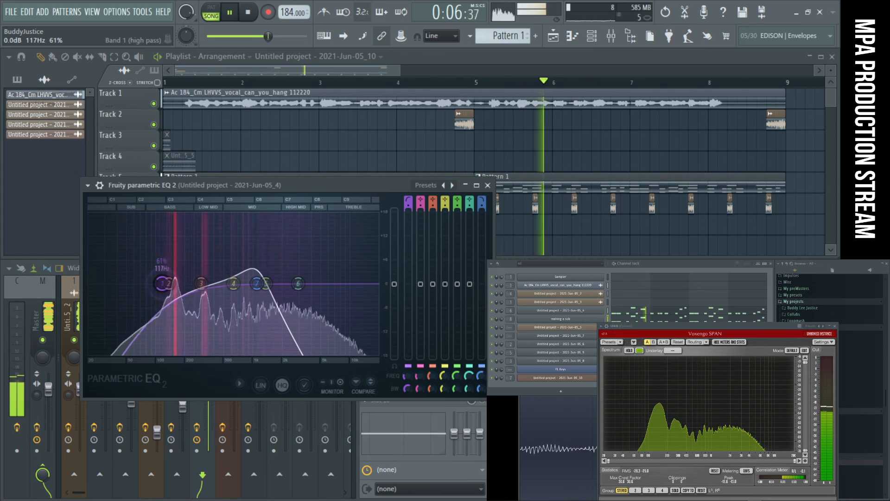
pyautogui.click(488, 185)
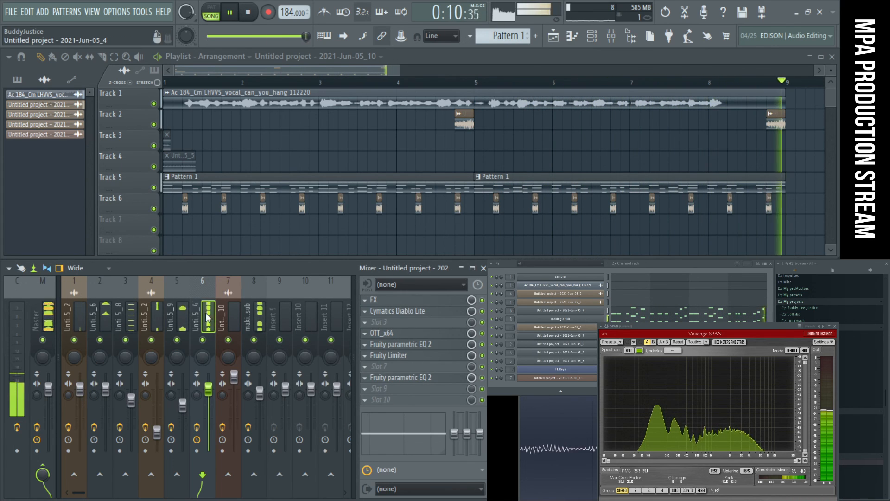
# - Check the EQ curve on the "making a sub" mixer track against the playing mix
pyautogui.click(259, 318)
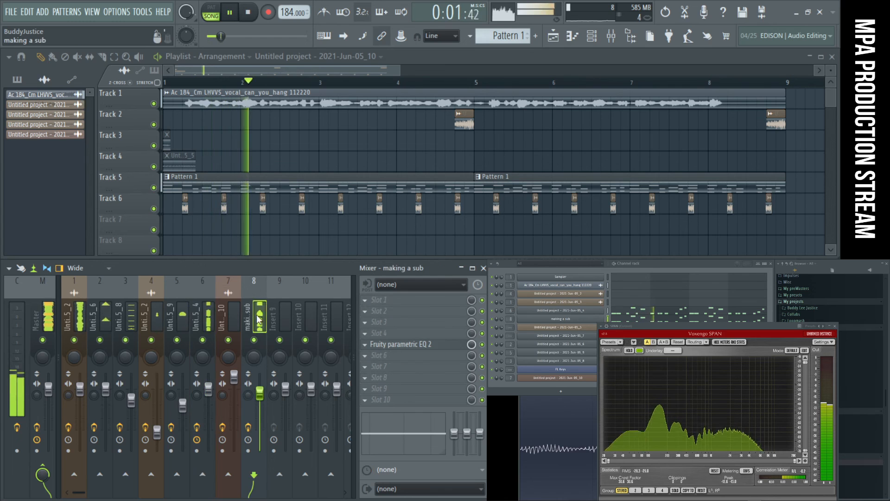
pyautogui.click(432, 347)
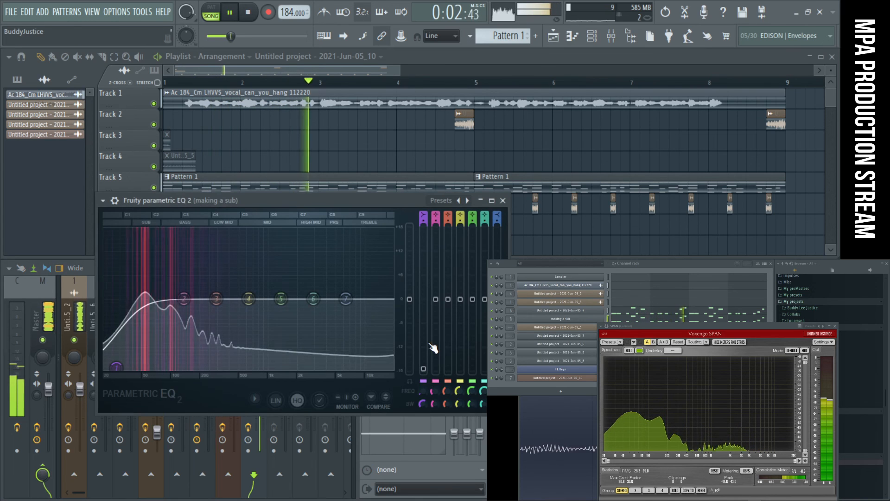
pyautogui.click(502, 202)
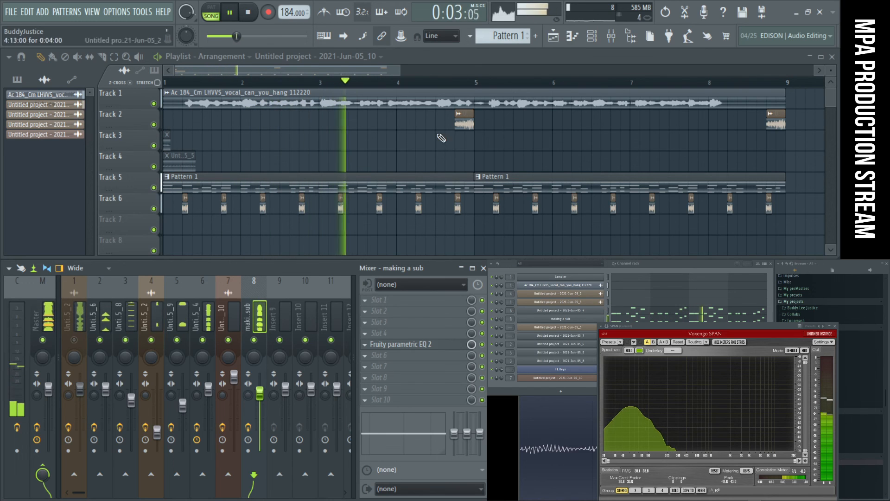
# - Inspect the channel settings of the 2021-Jun-05_2 clip on Track 2 and audition mixer track 3 by toggling its mute
pyautogui.doubleClick(455, 119)
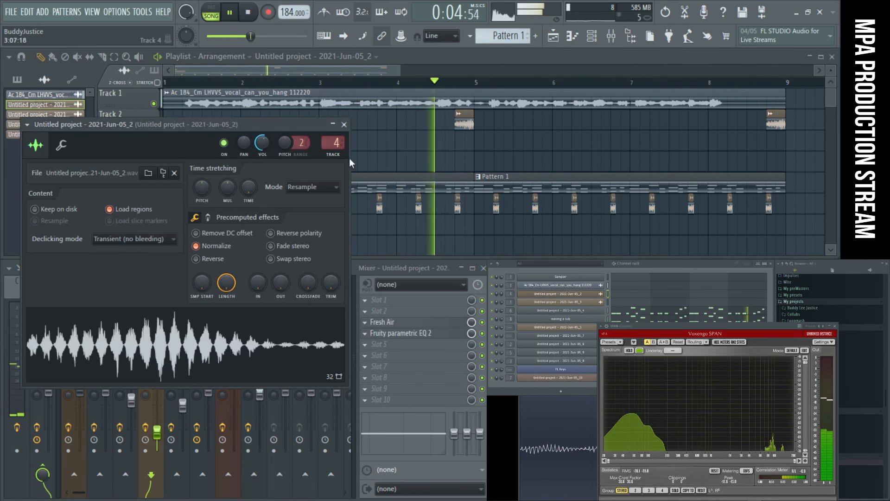
pyautogui.click(344, 125)
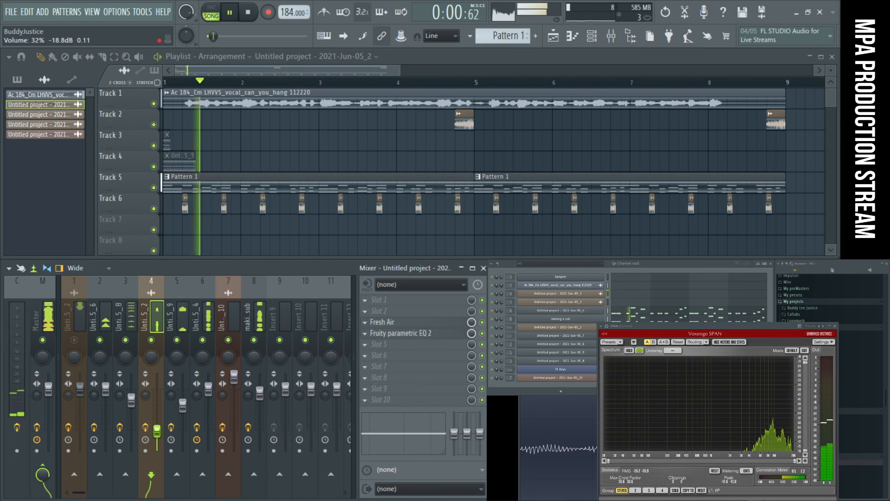
pyautogui.click(130, 316)
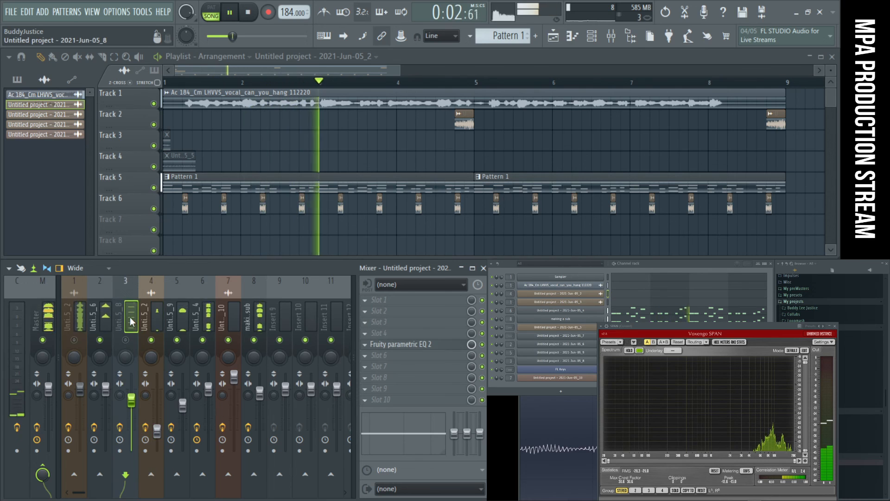
pyautogui.click(126, 340)
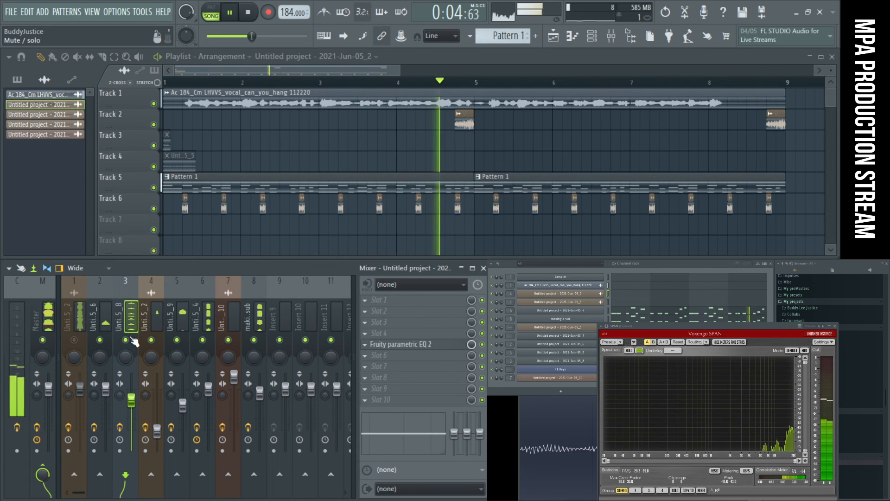
pyautogui.click(258, 312)
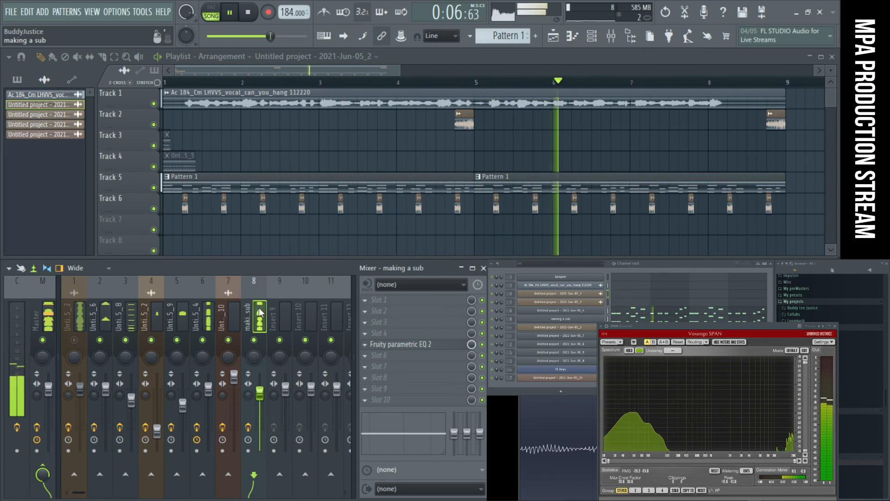
# - Boost treble bands 6 and 7 in the slot 5 Fruity parametric EQ 2 on the 2021-Jun-05_4 mixer track and close it
pyautogui.click(209, 315)
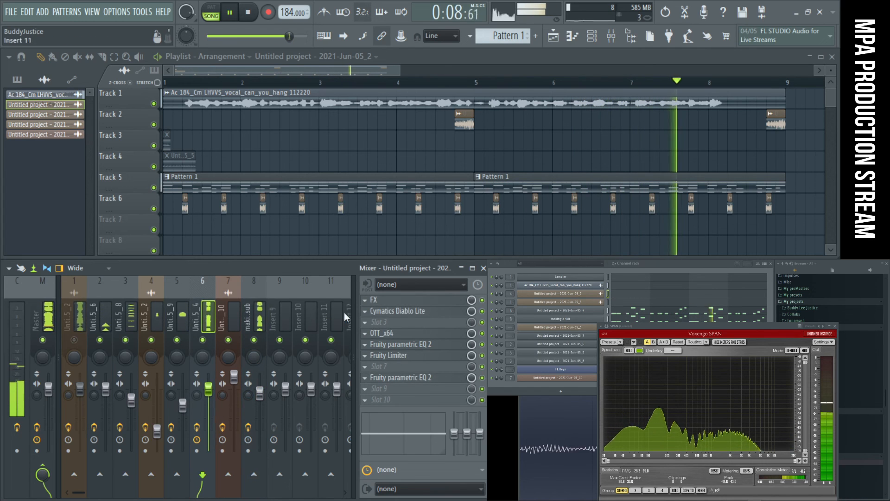
pyautogui.click(410, 344)
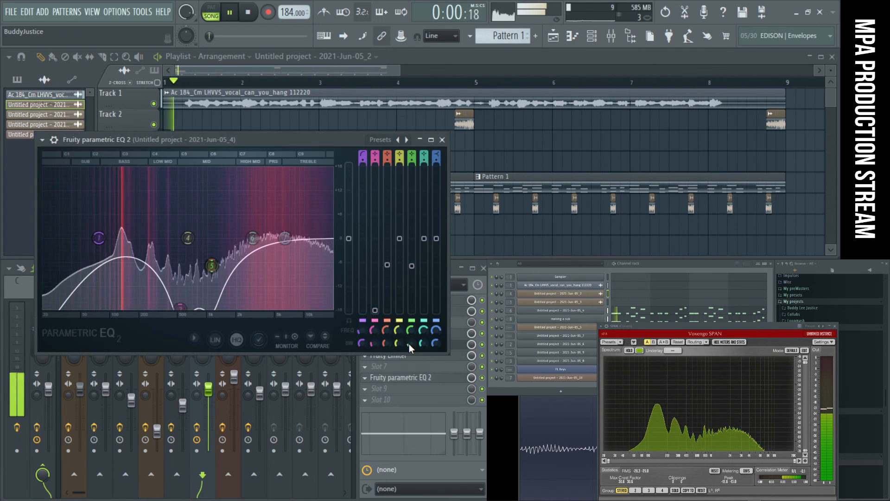
pyautogui.moveTo(253, 239); pyautogui.dragTo(316, 207)
pyautogui.moveTo(285, 238)
pyautogui.mouseDown()
pyautogui.moveTo(265, 266)
pyautogui.moveTo(286, 233)
pyautogui.mouseUp()
pyautogui.moveTo(316, 207); pyautogui.dragTo(319, 210)
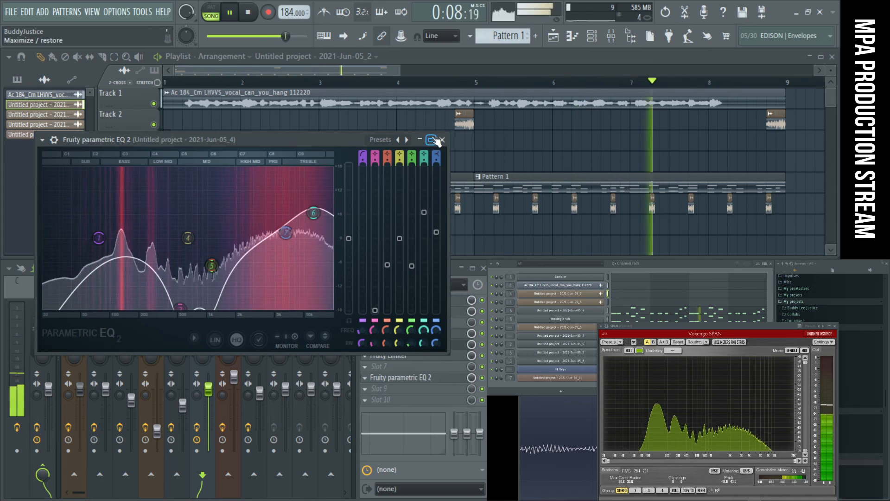
pyautogui.click(442, 140)
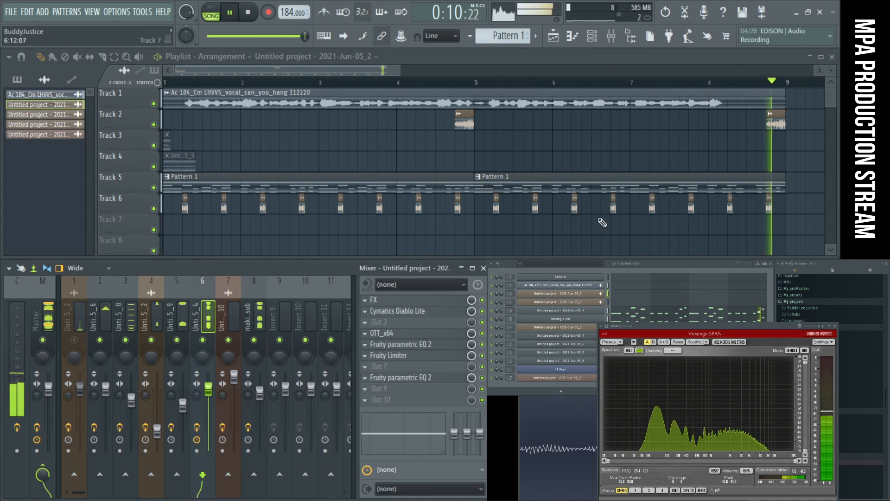
# - Reposition the Voxengo SPAN analyzer and set EQ band 6 on the 2021-Jun-05_8 mixer track to 7.7 dB at 2350 Hz
pyautogui.click(43, 297)
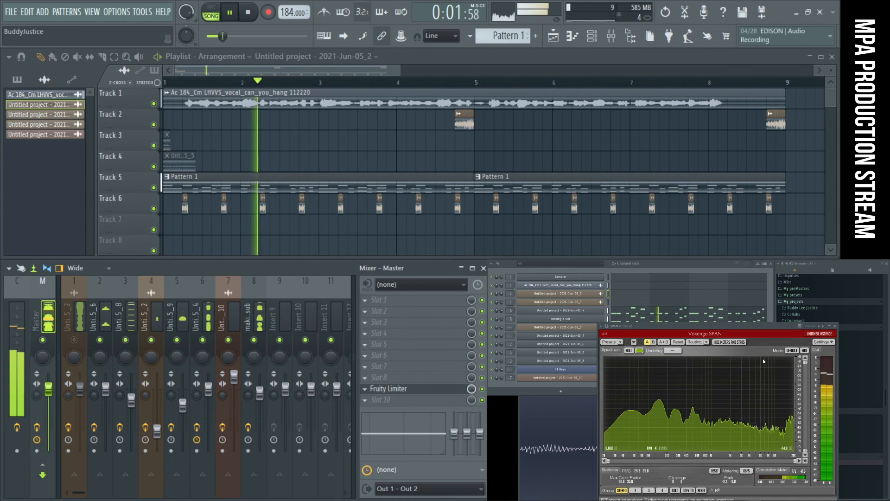
pyautogui.moveTo(748, 327); pyautogui.dragTo(716, 301)
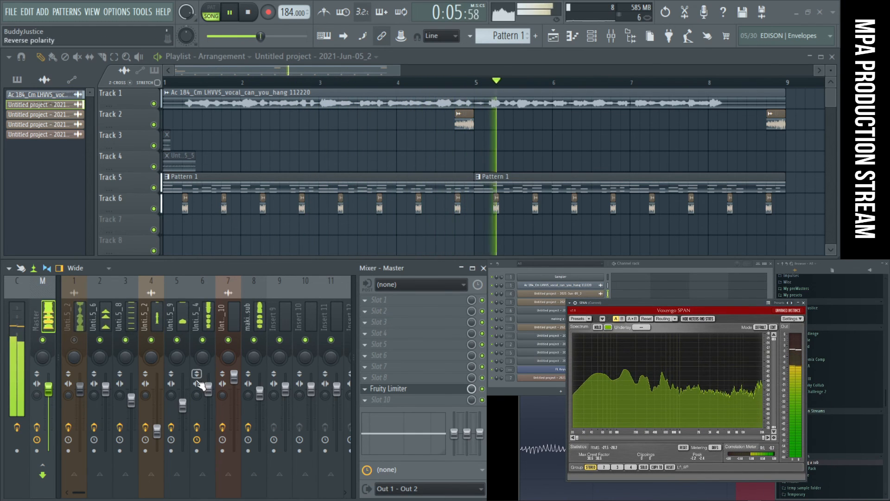
pyautogui.click(132, 315)
pyautogui.click(434, 344)
pyautogui.moveTo(370, 227); pyautogui.dragTo(316, 222)
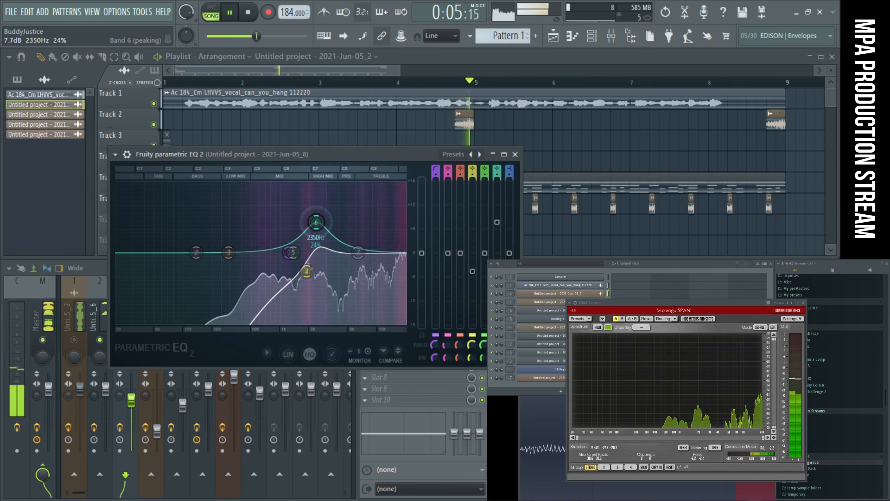
pyautogui.press('space')
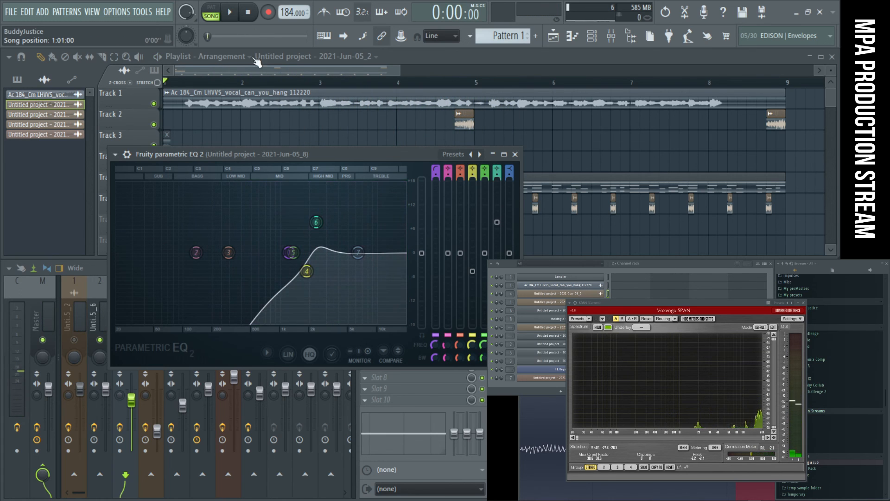
# - Replay the arrangement with mixer track 1 unmuted and tracks 2, 3, 4, 5 and 7 muted to compare the master spectrum
pyautogui.click(79, 349)
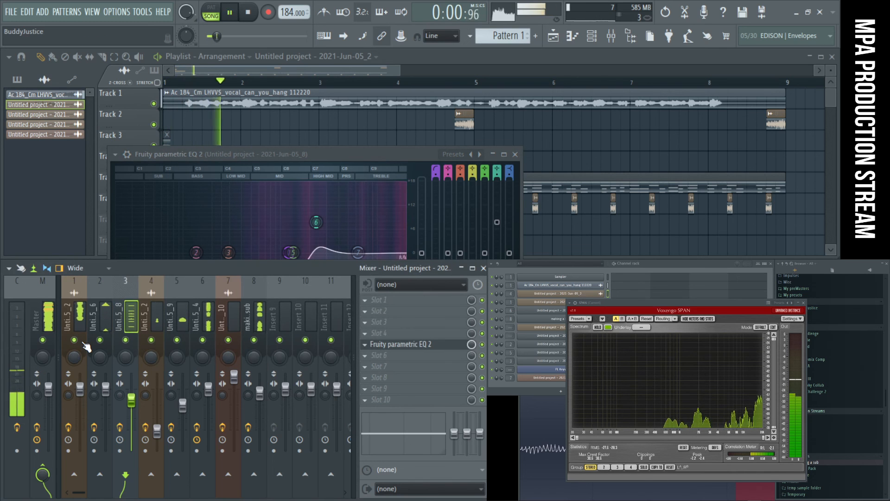
pyautogui.click(45, 315)
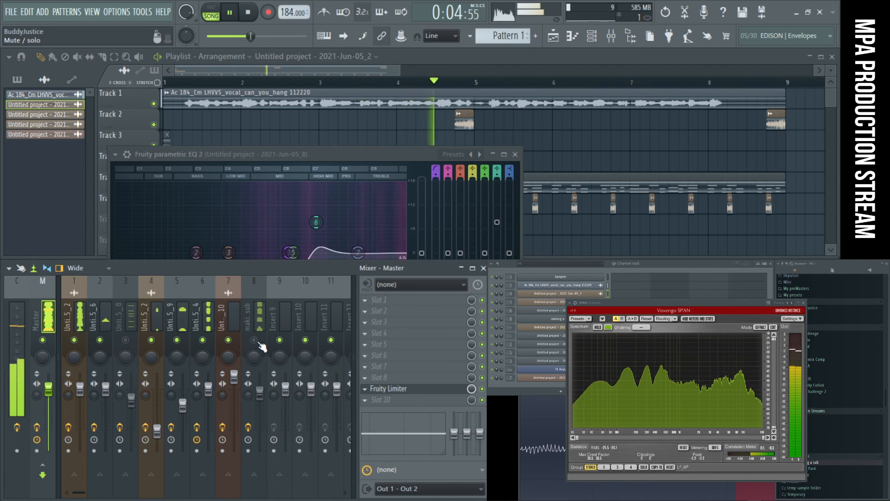
pyautogui.click(176, 340)
pyautogui.click(99, 340)
pyautogui.click(151, 340)
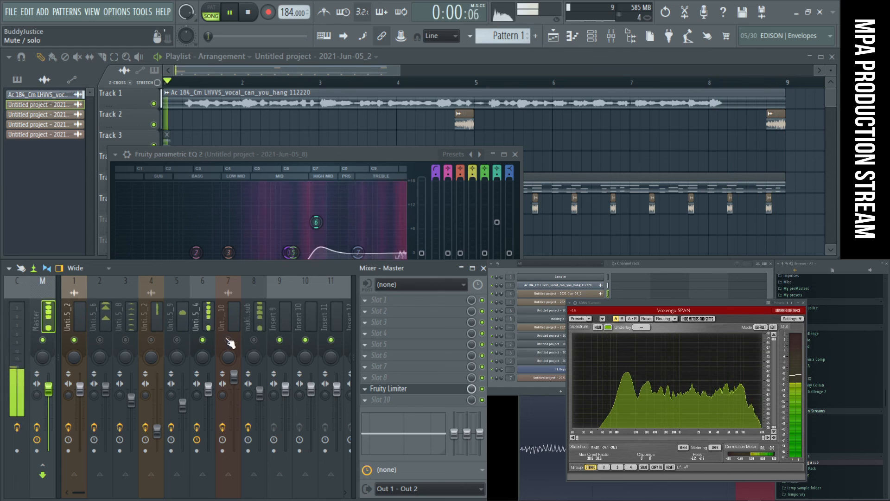
pyautogui.click(254, 318)
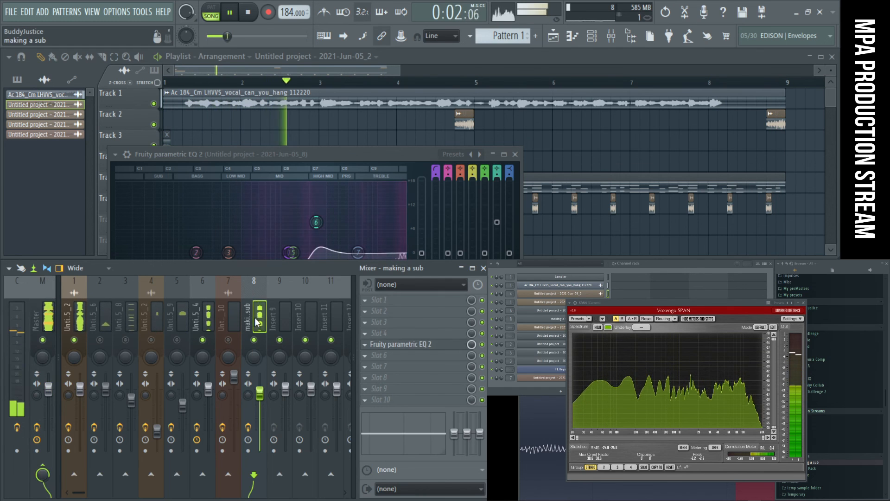
# - Cut band 4 in the upper mids, between bands 5 and 7, in the 2021-Jun-05_4 track's slot 5 EQ and close it
pyautogui.click(205, 319)
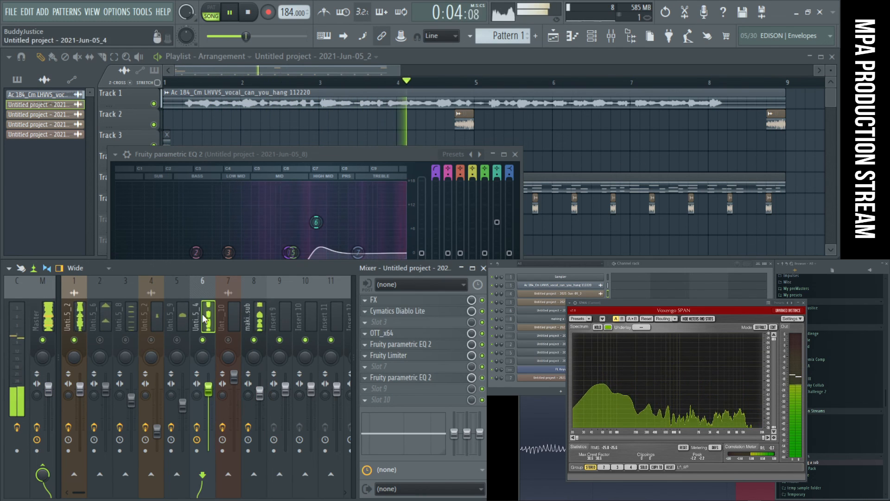
pyautogui.click(398, 344)
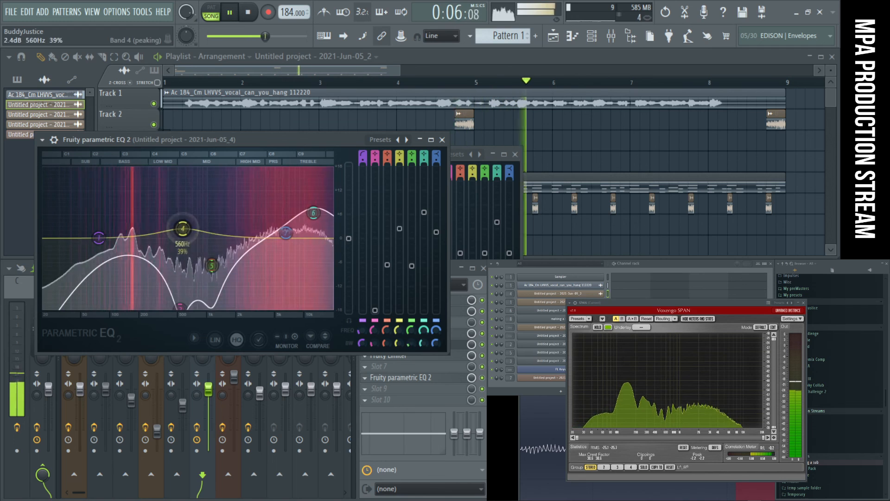
pyautogui.moveTo(223, 208); pyautogui.dragTo(236, 258)
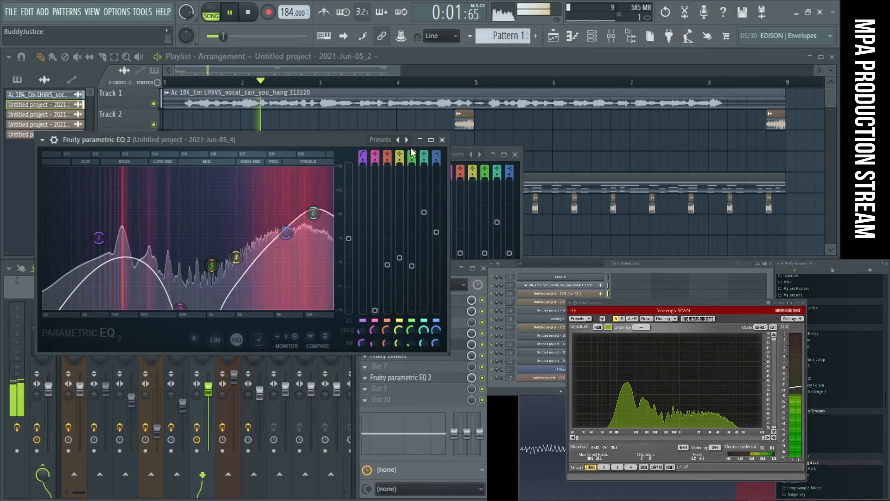
pyautogui.click(443, 139)
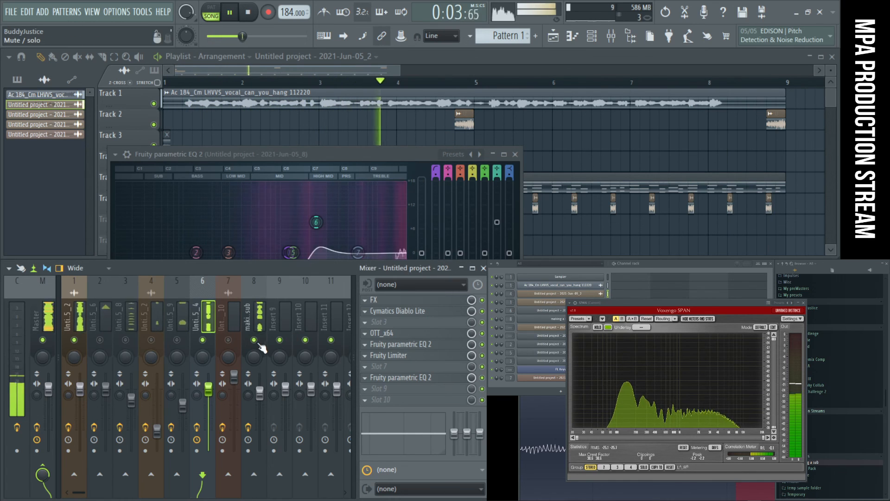
# - Unmute mixer track 5 and, in its EQ, cut band 3 to about -17.1 dB at 387 Hz and boost band 4 to 10.3 dB at 595 Hz
pyautogui.click(183, 345)
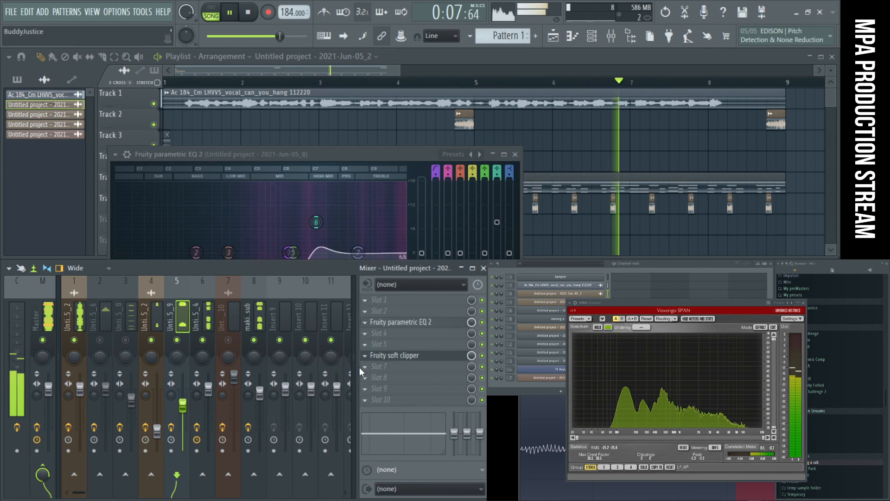
pyautogui.click(434, 326)
pyautogui.moveTo(276, 283); pyautogui.dragTo(360, 327)
pyautogui.moveTo(371, 198); pyautogui.dragTo(381, 218)
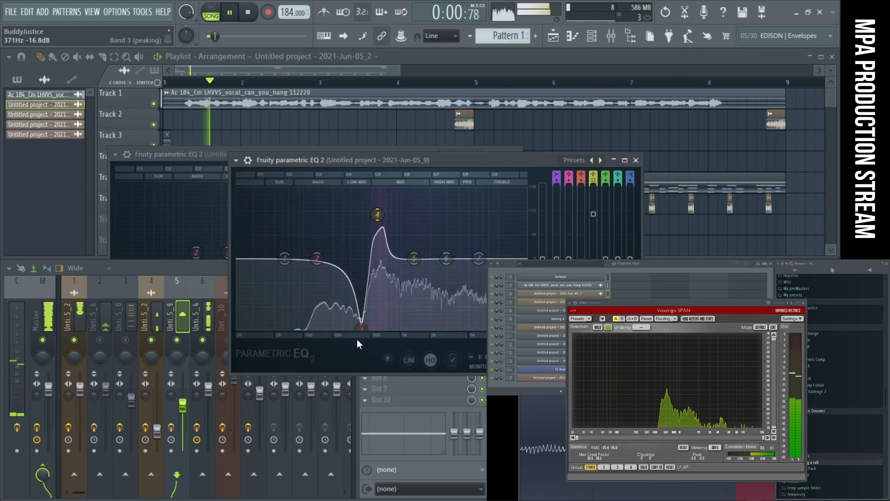
pyautogui.moveTo(377, 214)
pyautogui.mouseDown()
pyautogui.moveTo(358, 190)
pyautogui.moveTo(374, 192)
pyautogui.moveTo(379, 216)
pyautogui.moveTo(387, 207)
pyautogui.moveTo(379, 211)
pyautogui.mouseUp()
pyautogui.press('space')
pyautogui.press('space')
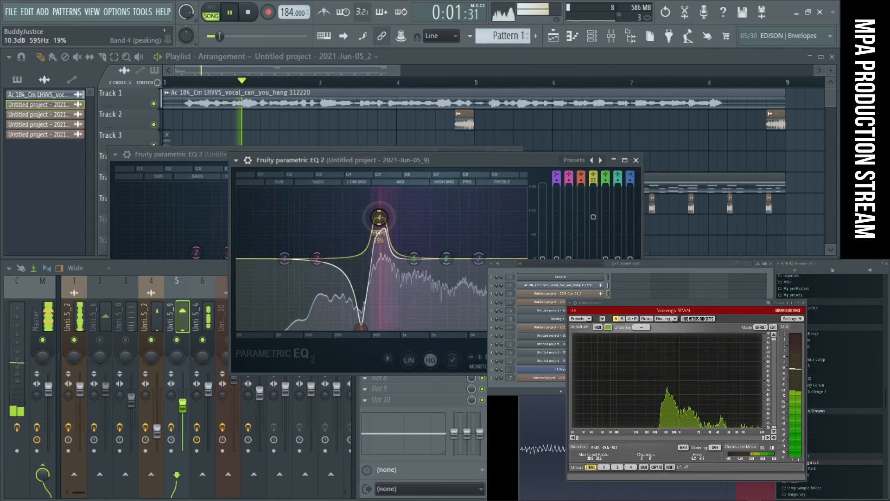
# - Reset band 3 of the 2021-Jun-05_9 track's EQ and set band 4 to 11.0 dB at 387 Hz
pyautogui.moveTo(378, 217); pyautogui.dragTo(349, 195)
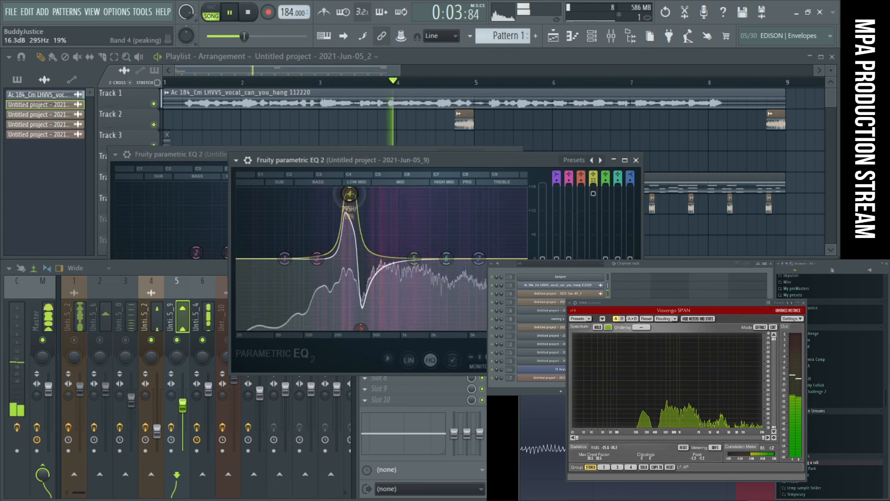
pyautogui.rightClick(362, 327)
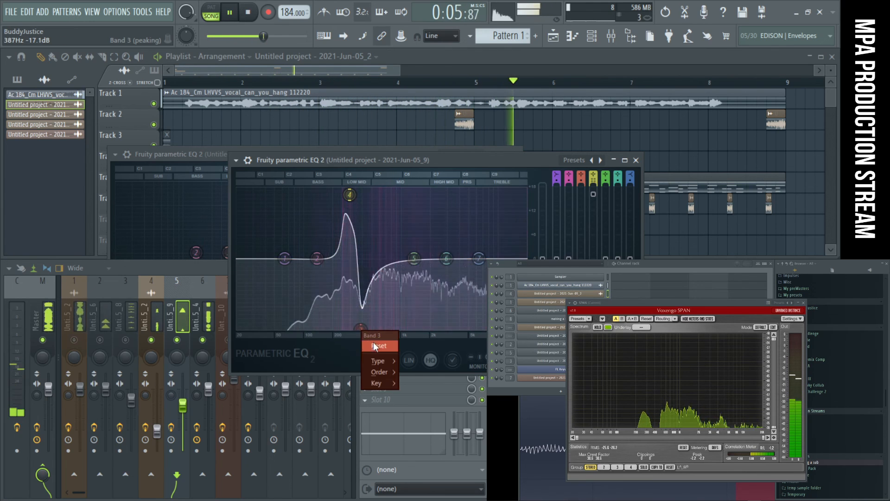
pyautogui.click(376, 346)
pyautogui.moveTo(353, 197); pyautogui.dragTo(360, 214)
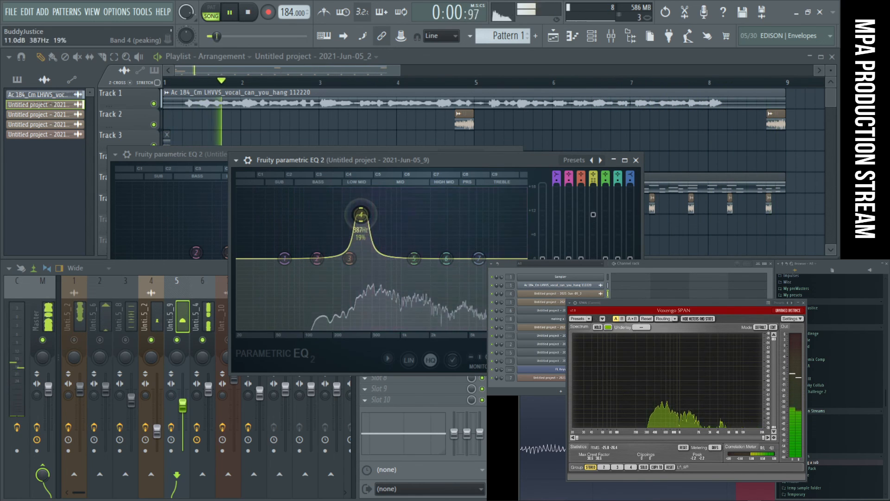
# - Close the 2021-Jun-05_9 track's EQ and place the master's Fruity Limiter window over the spectrum analyzer
pyautogui.click(637, 160)
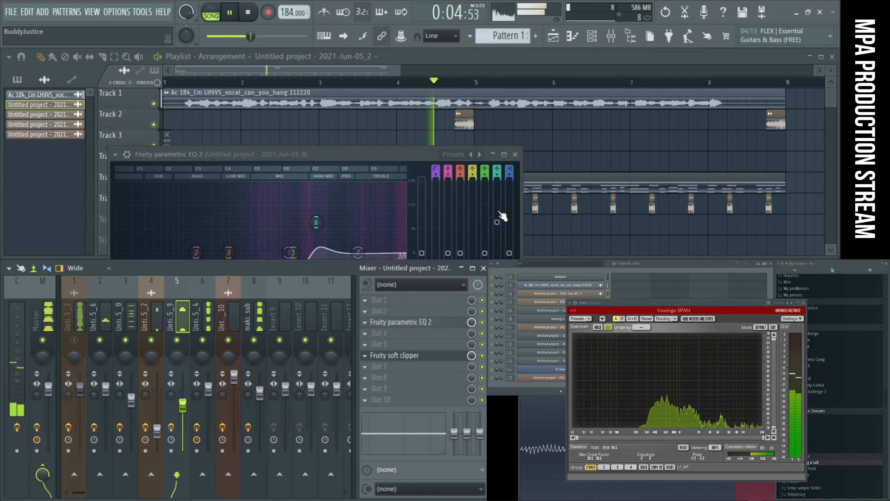
pyautogui.click(330, 154)
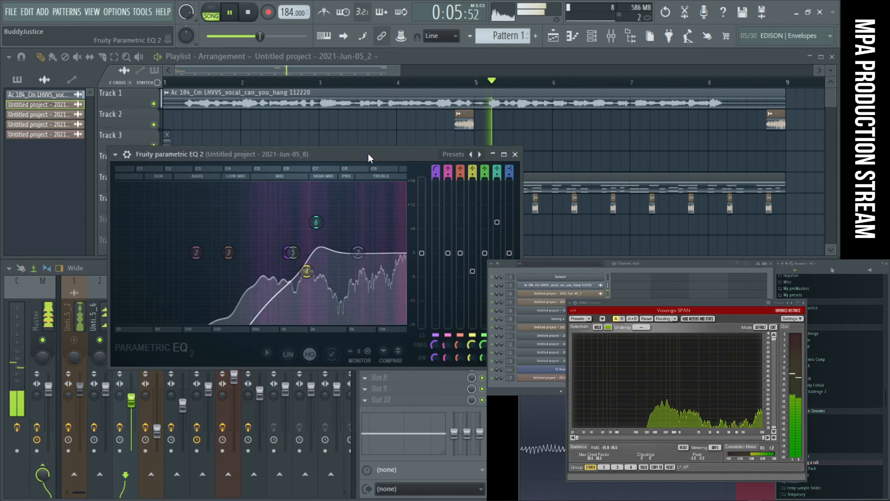
pyautogui.click(888, 264)
pyautogui.moveTo(830, 264); pyautogui.dragTo(650, 307)
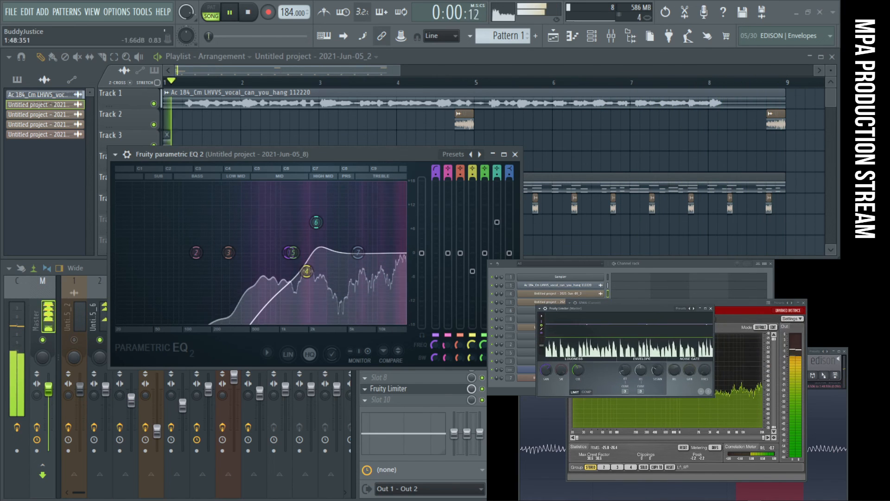
# - Compare the mix by toggling mutes on mixer tracks 1 and 6, and replay with the 2021-Jun-05_4 track selected
pyautogui.click(317, 223)
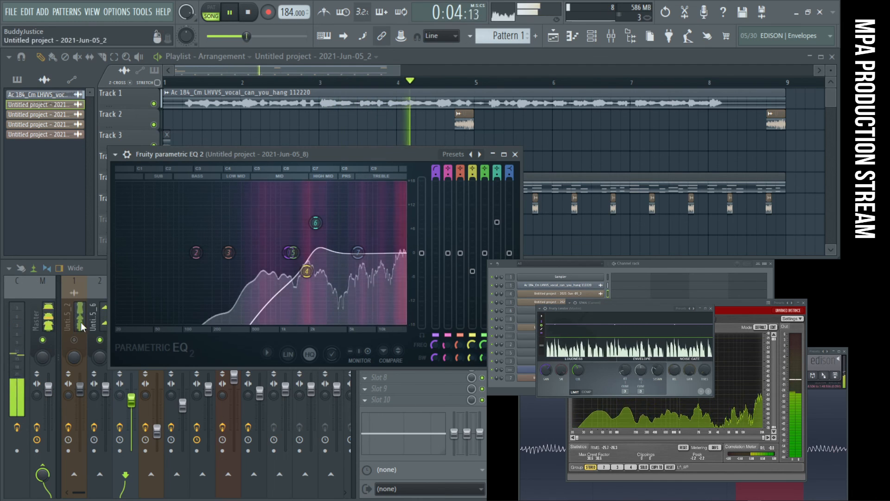
pyautogui.click(84, 340)
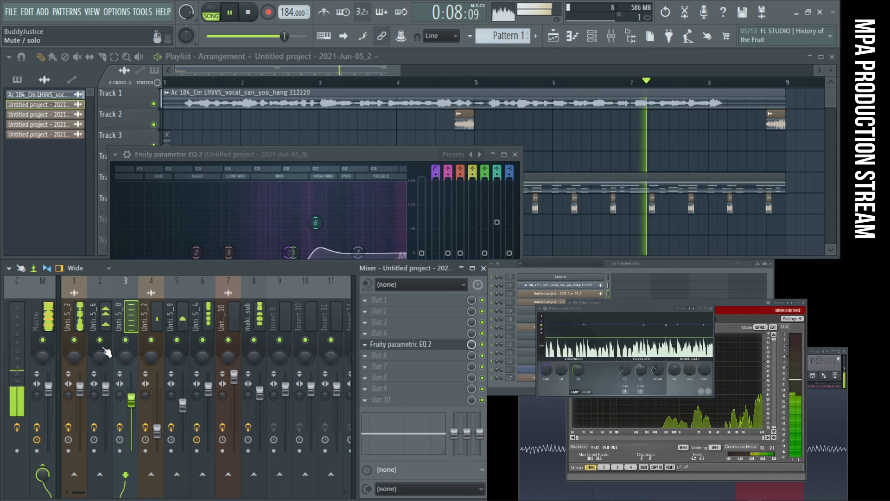
pyautogui.click(76, 341)
pyautogui.click(205, 343)
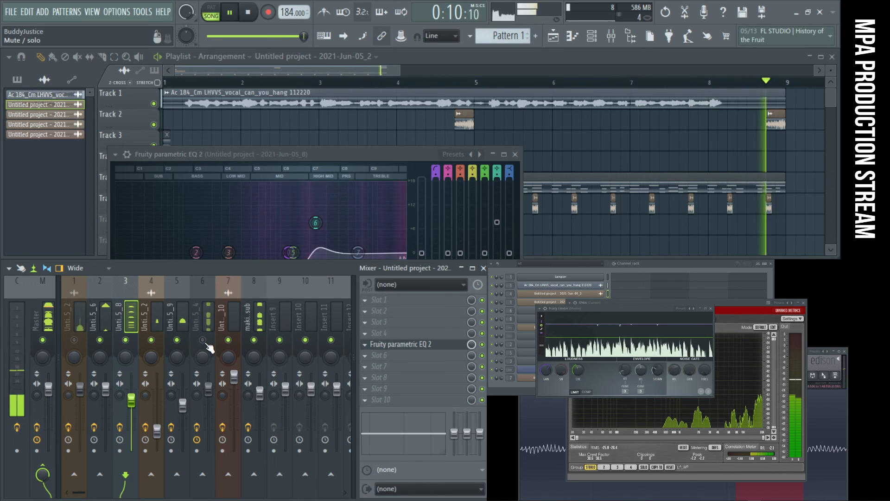
pyautogui.click(203, 309)
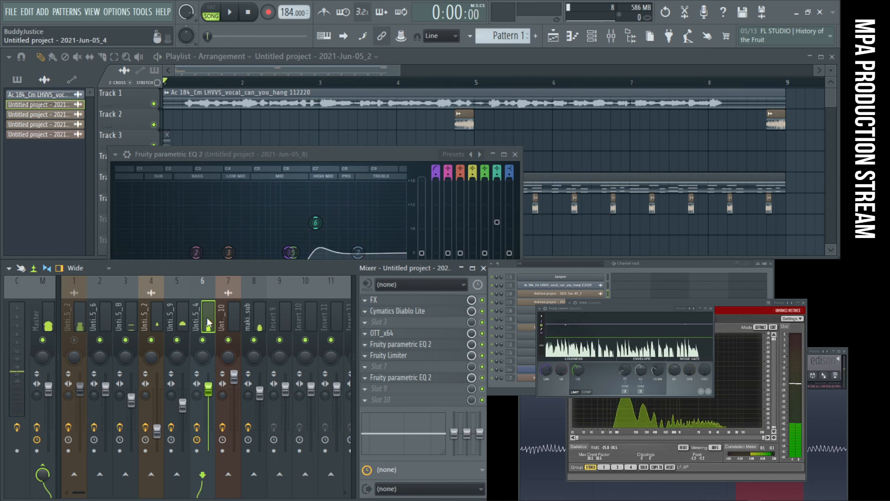
pyautogui.press('space')
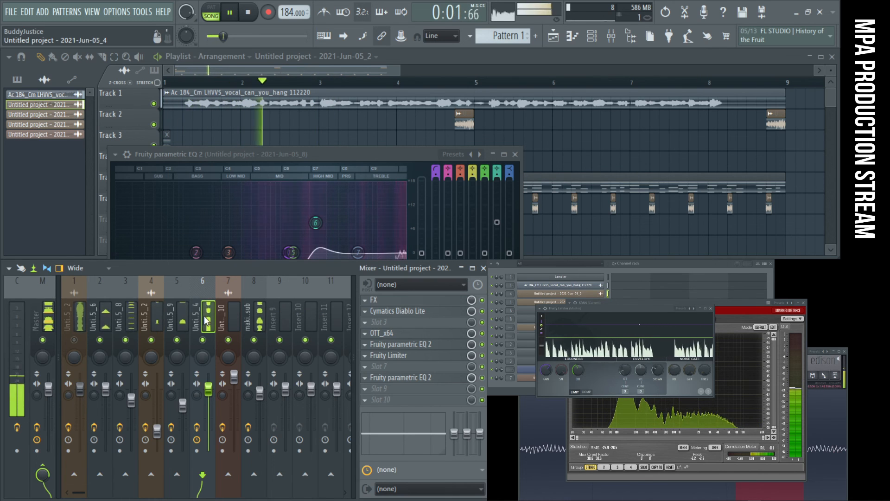
pyautogui.click(386, 389)
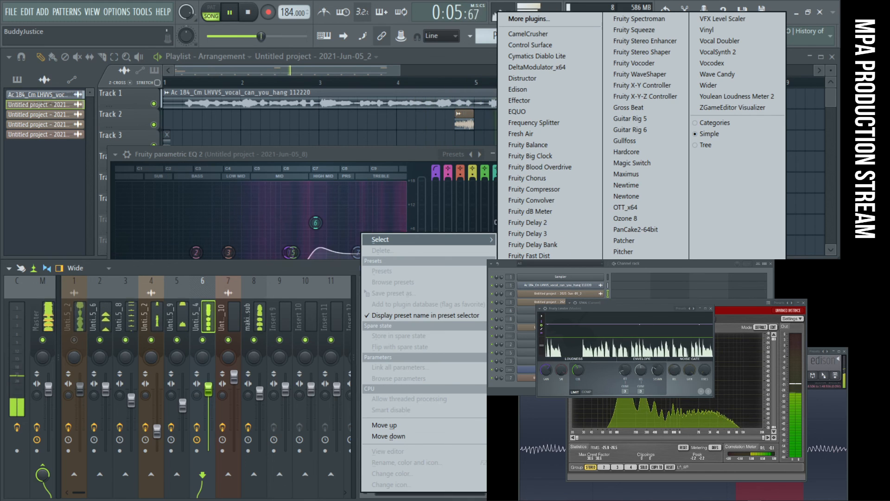
pyautogui.click(529, 278)
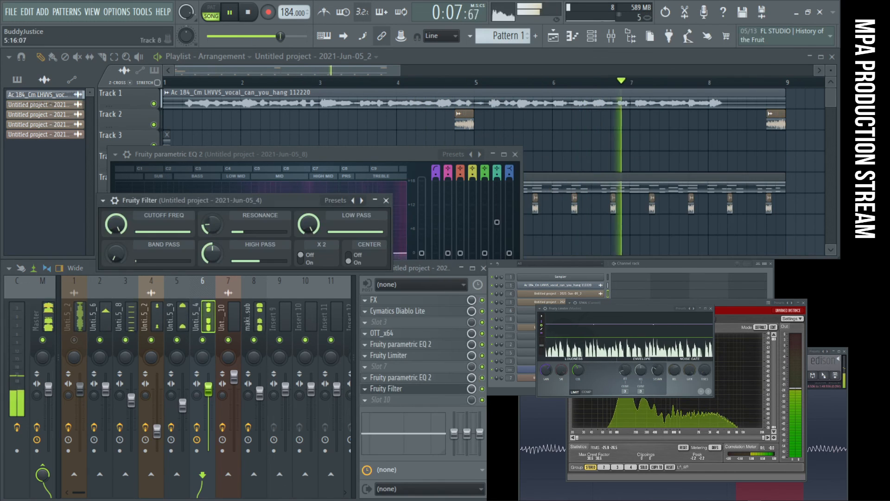
pyautogui.click(385, 201)
pyautogui.press('space')
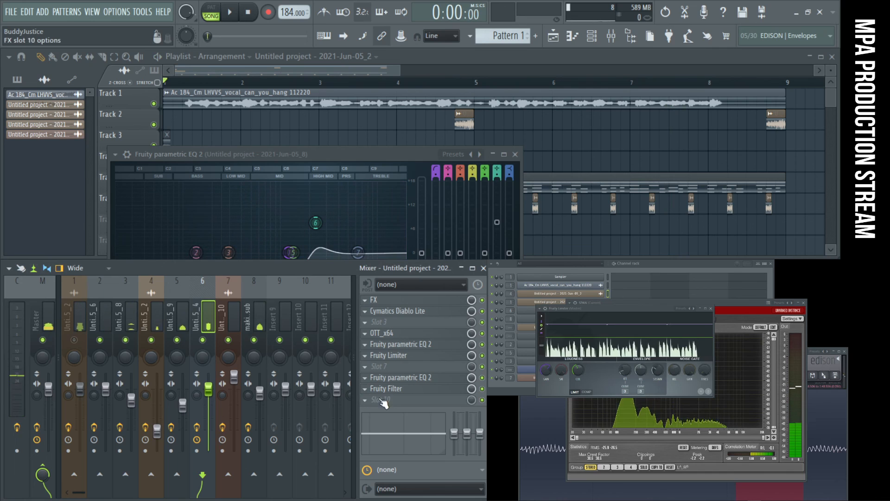
# - Load Fruity Reeverb 2 into slot 9 of the 2021-Jun-05_4 track in place of Fruity Filter and raise its wet level during playback
pyautogui.click(366, 388)
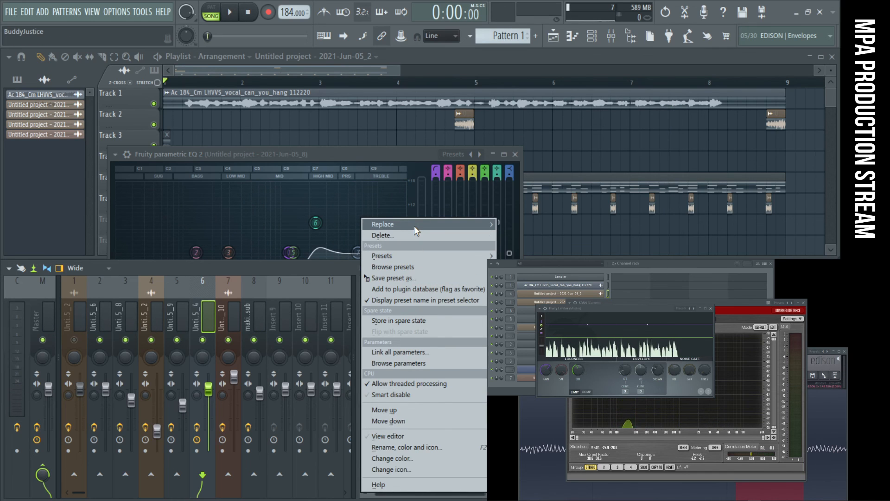
pyautogui.moveTo(414, 227)
pyautogui.click(531, 456)
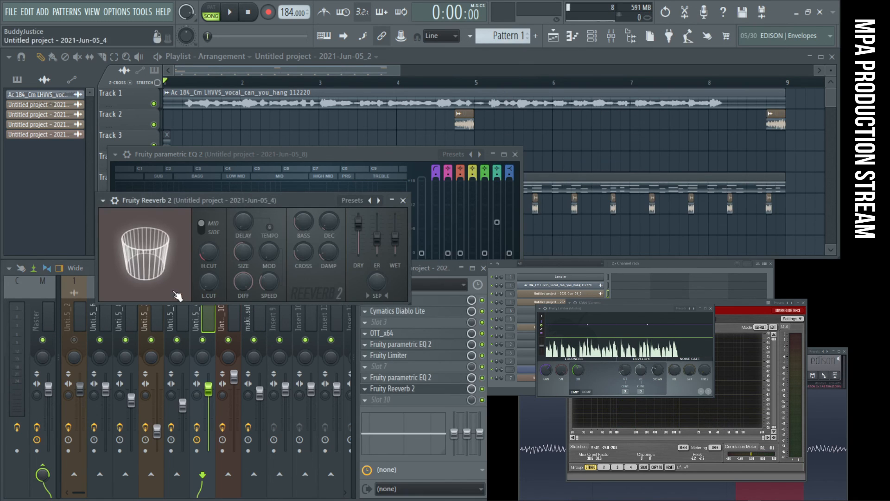
pyautogui.press('space')
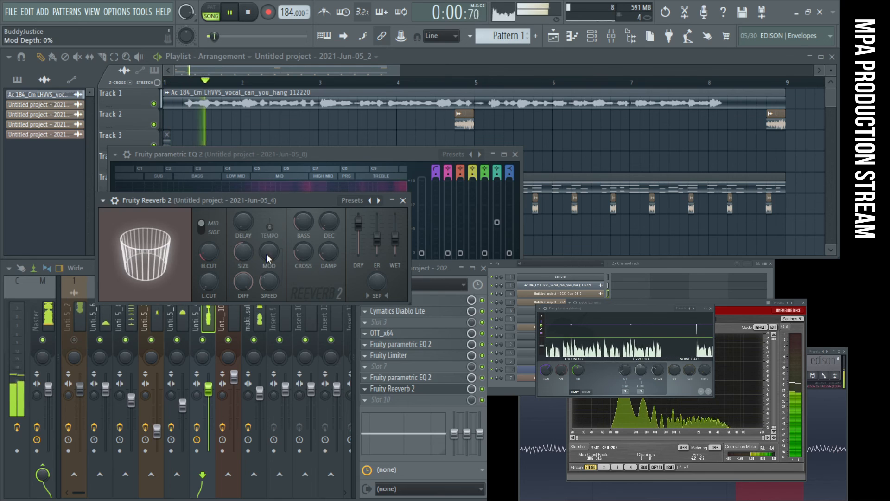
pyautogui.moveTo(243, 251); pyautogui.dragTo(269, 254)
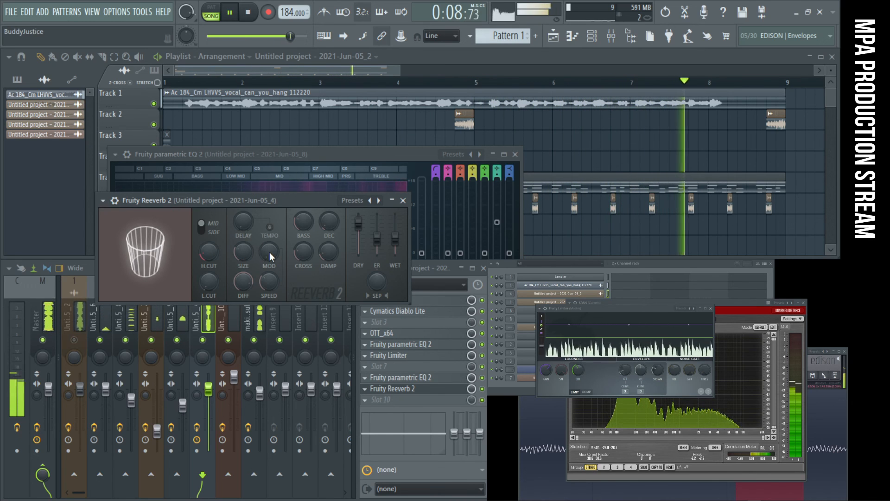
pyautogui.moveTo(395, 238); pyautogui.dragTo(395, 232)
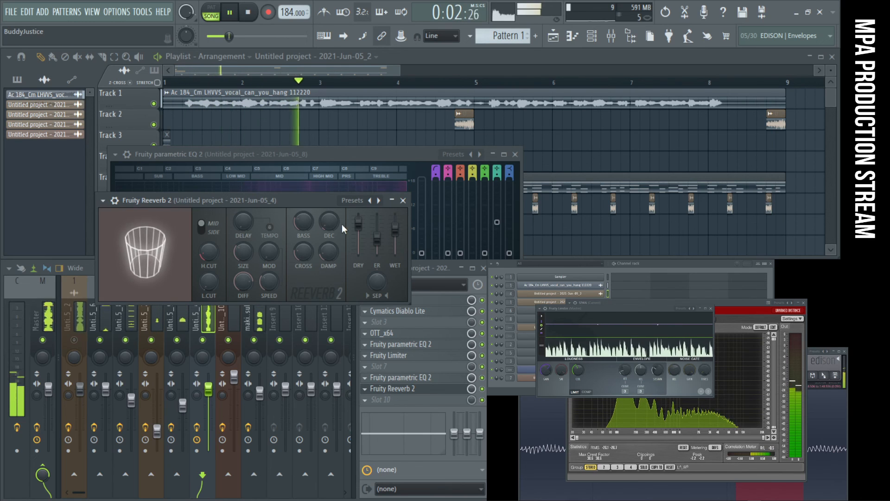
# - Set the reverb's low cut to 585 Hz, diffusion to 35 and room size to 4
pyautogui.moveTo(243, 252); pyautogui.dragTo(240, 254)
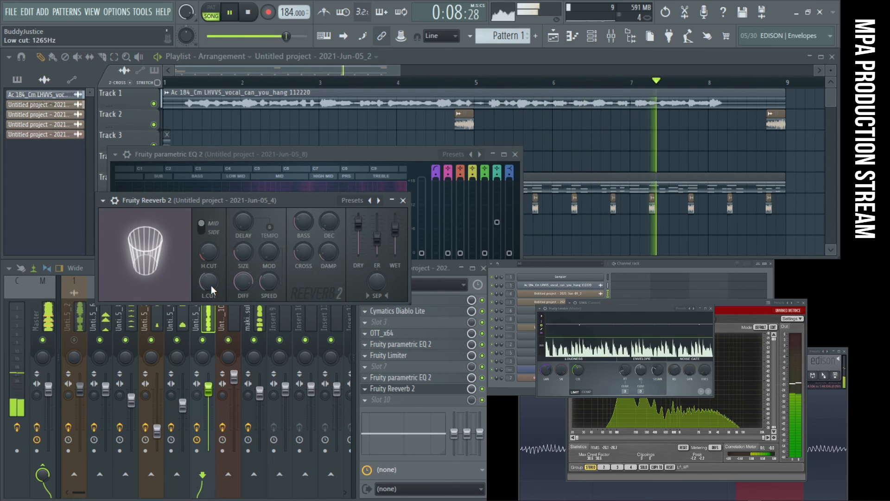
pyautogui.moveTo(210, 287); pyautogui.dragTo(209, 276)
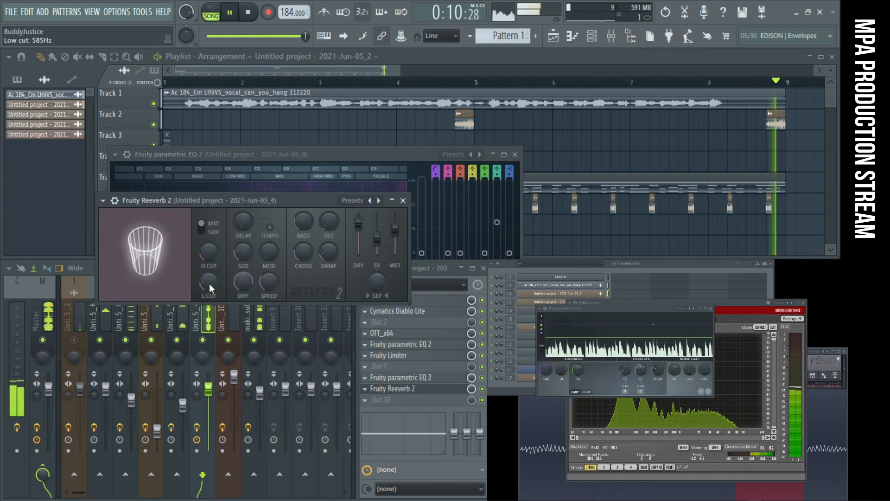
pyautogui.moveTo(243, 281)
pyautogui.mouseDown()
pyautogui.moveTo(243, 274)
pyautogui.moveTo(243, 292)
pyautogui.mouseUp()
pyautogui.moveTo(243, 252); pyautogui.dragTo(243, 231)
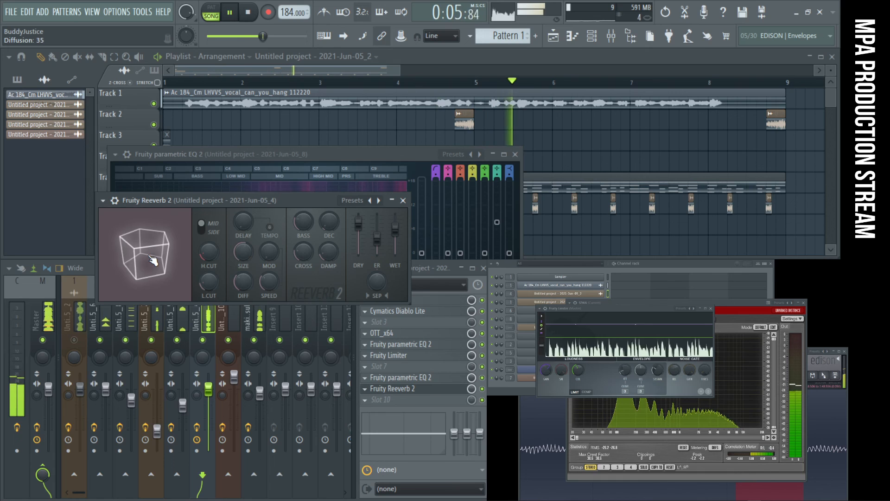
pyautogui.moveTo(153, 260); pyautogui.dragTo(157, 238)
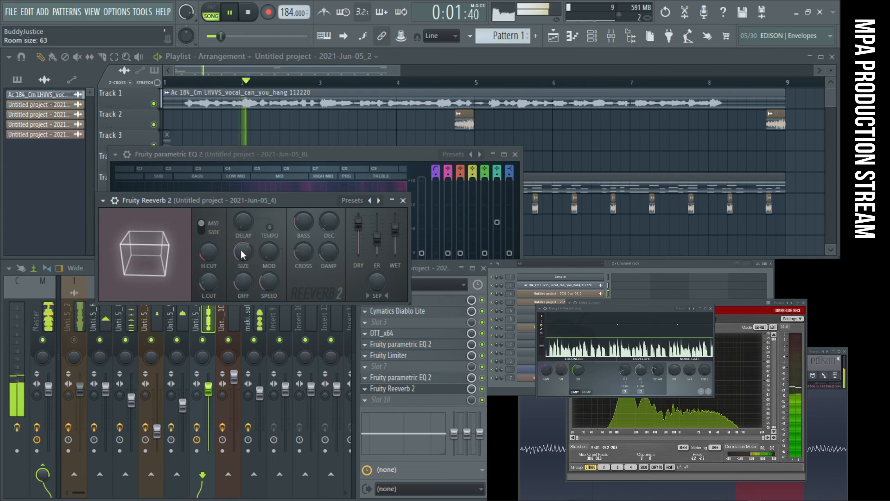
pyautogui.moveTo(245, 252)
pyautogui.mouseDown()
pyautogui.moveTo(246, 267)
pyautogui.moveTo(247, 251)
pyautogui.mouseUp()
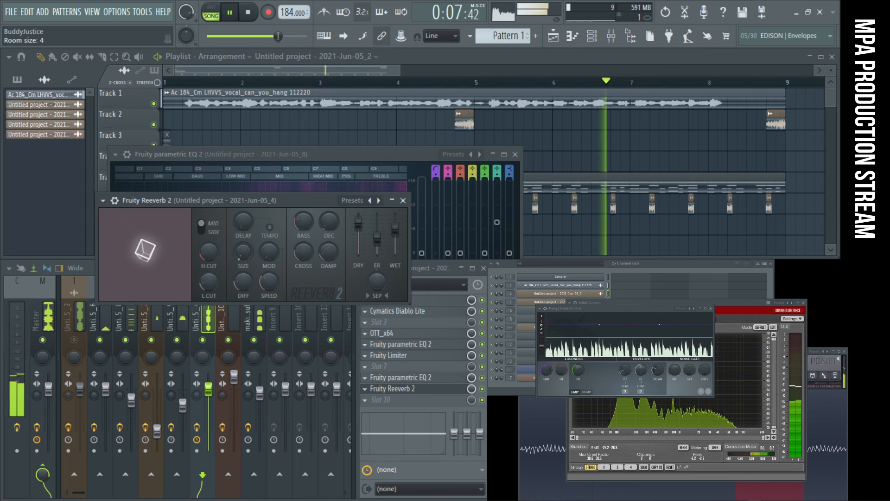
# - Isolate the reverb with dry fully down and wet fully up, adjust its decay with tempo sync on, and enlarge the room size
pyautogui.moveTo(393, 252); pyautogui.dragTo(395, 220)
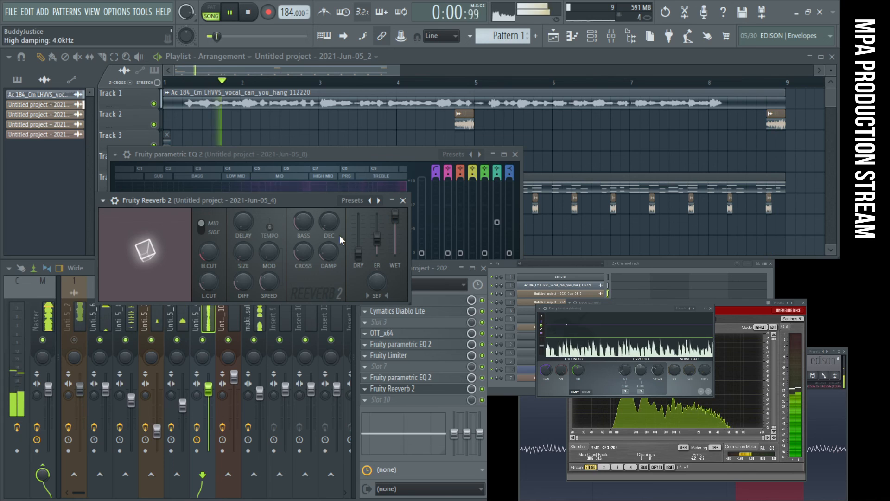
pyautogui.moveTo(329, 227)
pyautogui.mouseDown()
pyautogui.moveTo(329, 215)
pyautogui.moveTo(329, 251)
pyautogui.moveTo(332, 219)
pyautogui.mouseUp()
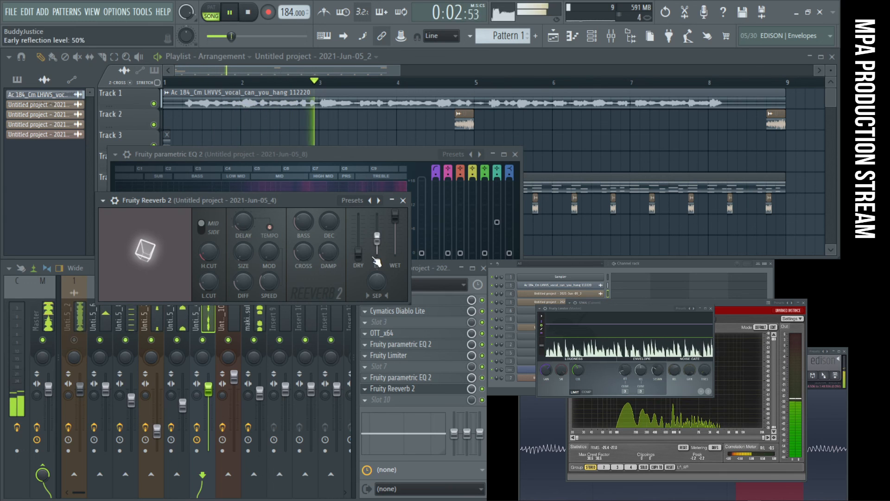
pyautogui.moveTo(335, 227); pyautogui.dragTo(335, 228)
pyautogui.moveTo(243, 251)
pyautogui.mouseDown()
pyautogui.moveTo(243, 262)
pyautogui.moveTo(243, 248)
pyautogui.mouseUp()
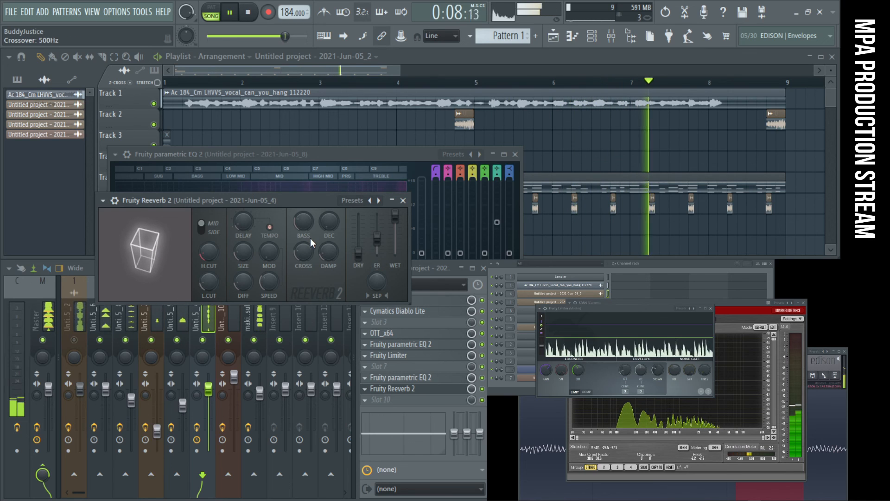
# - Bring the reverb's dry level back up, set wet just under 95% and decay to about 0.5 sec, and close it
pyautogui.press('space')
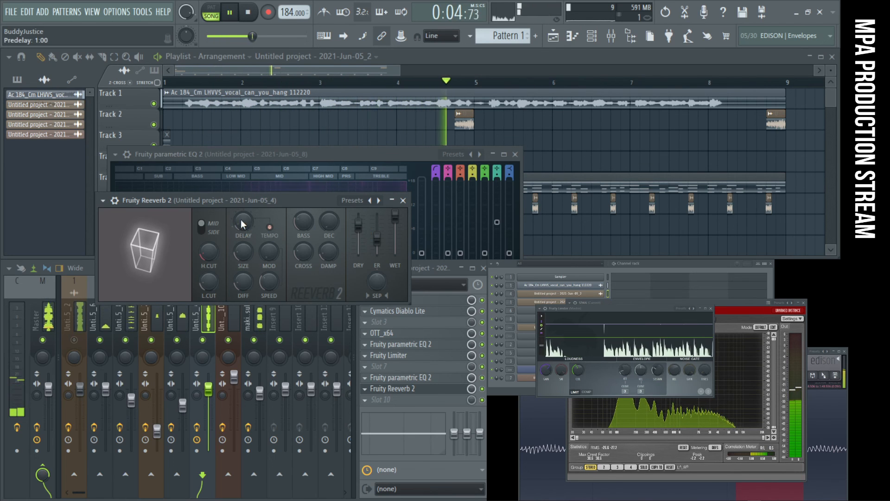
pyautogui.moveTo(358, 224); pyautogui.dragTo(395, 224)
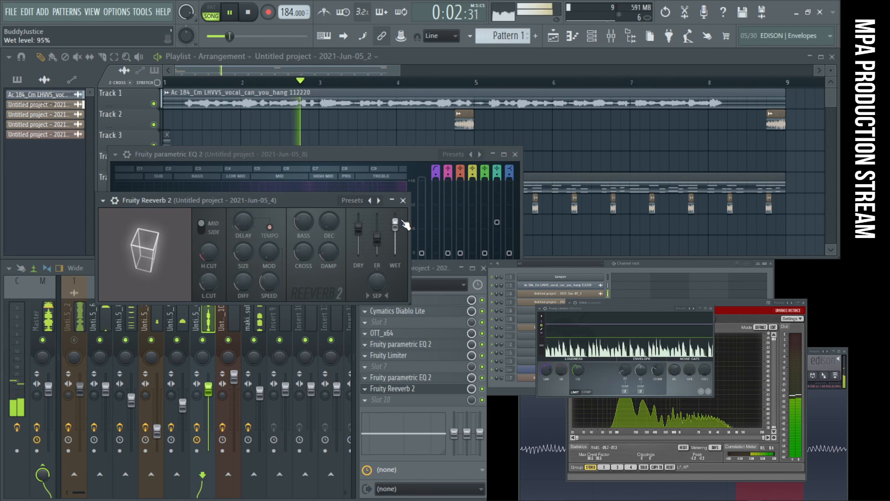
pyautogui.moveTo(396, 224); pyautogui.dragTo(396, 226)
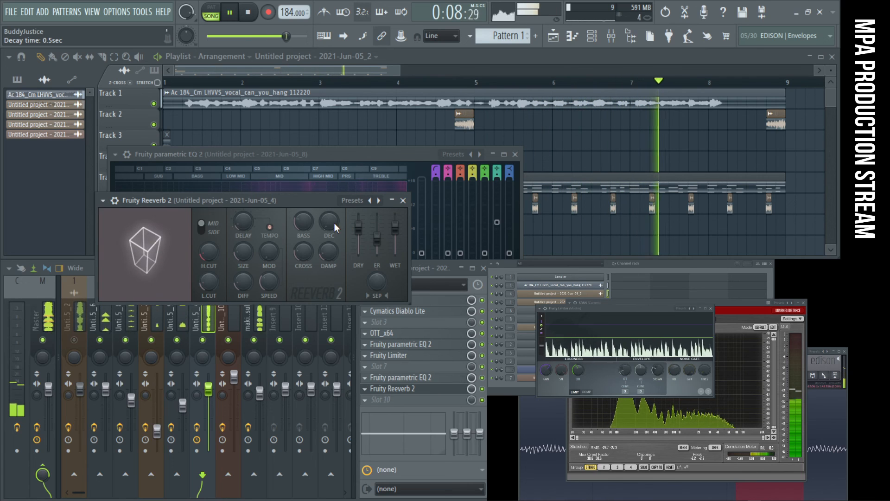
pyautogui.moveTo(335, 224); pyautogui.dragTo(335, 225)
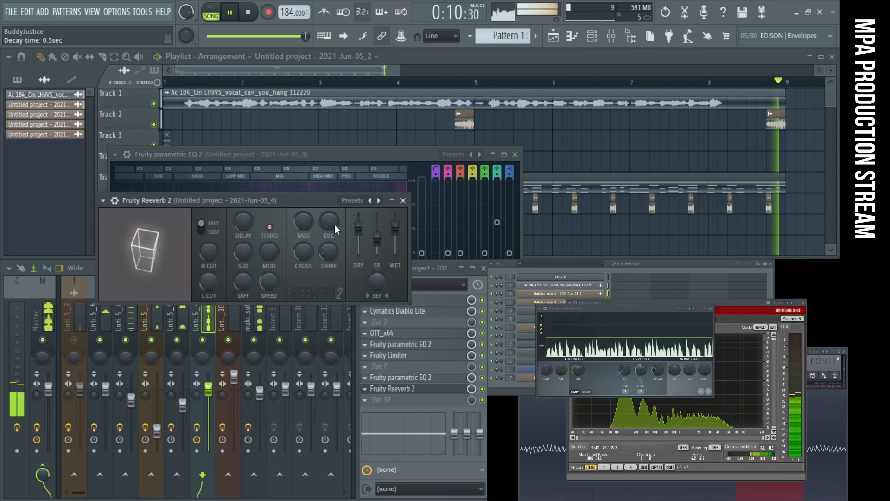
pyautogui.click(403, 200)
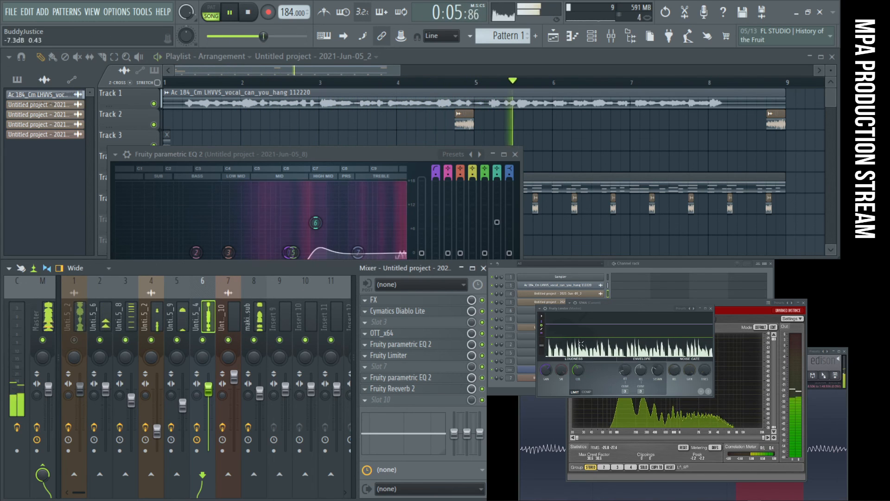
# - Raise the gain in the 2021-Jun-05_4 track's Fruity Limiter, close it and replay the arrangement
pyautogui.press('space')
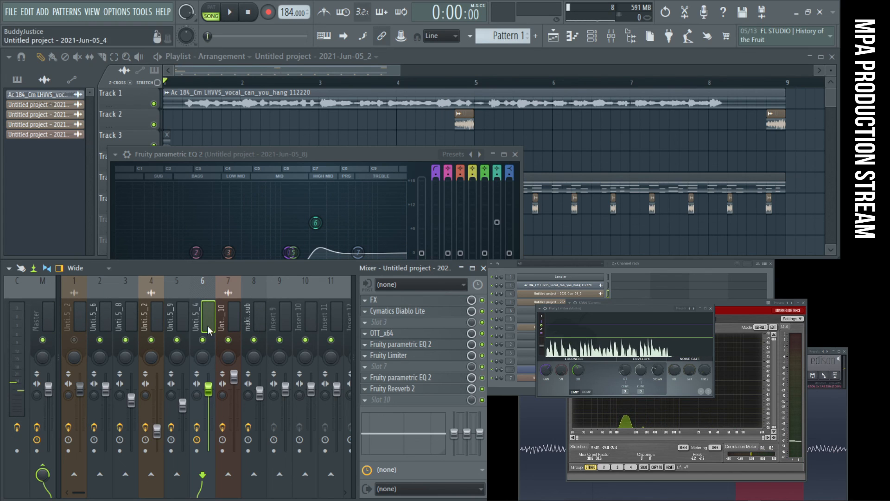
pyautogui.click(419, 361)
pyautogui.press('space')
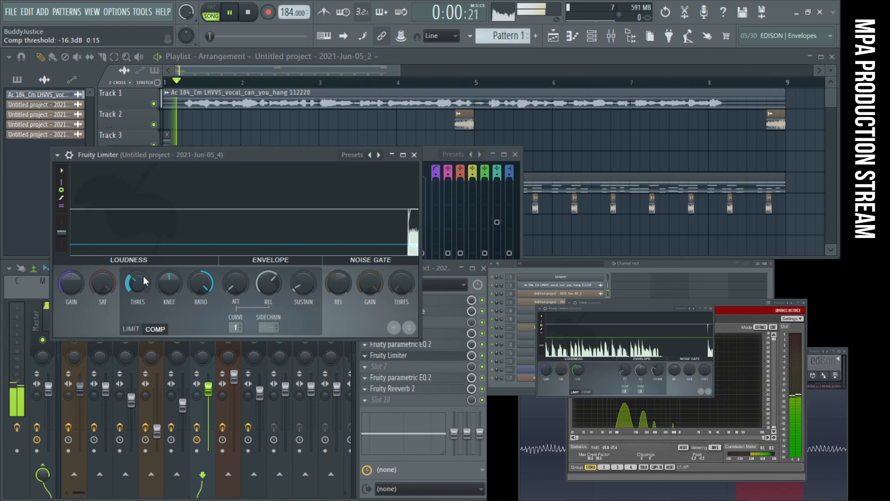
pyautogui.moveTo(76, 279); pyautogui.dragTo(76, 269)
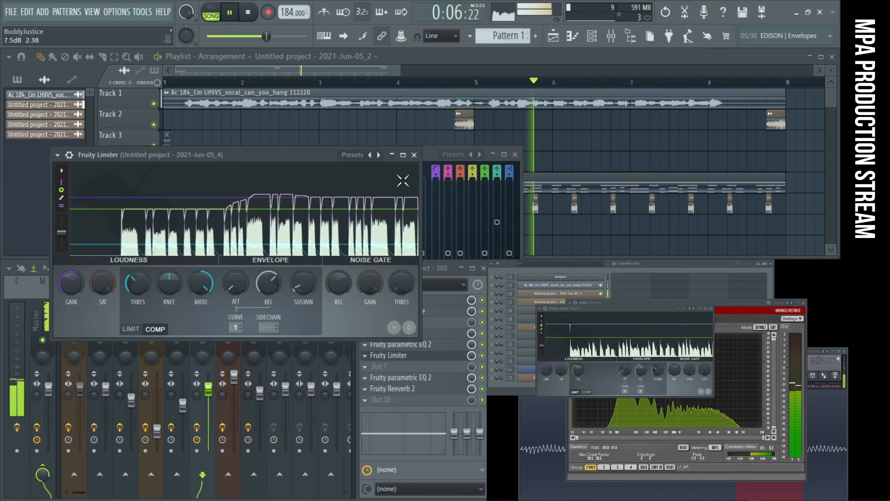
pyautogui.click(416, 156)
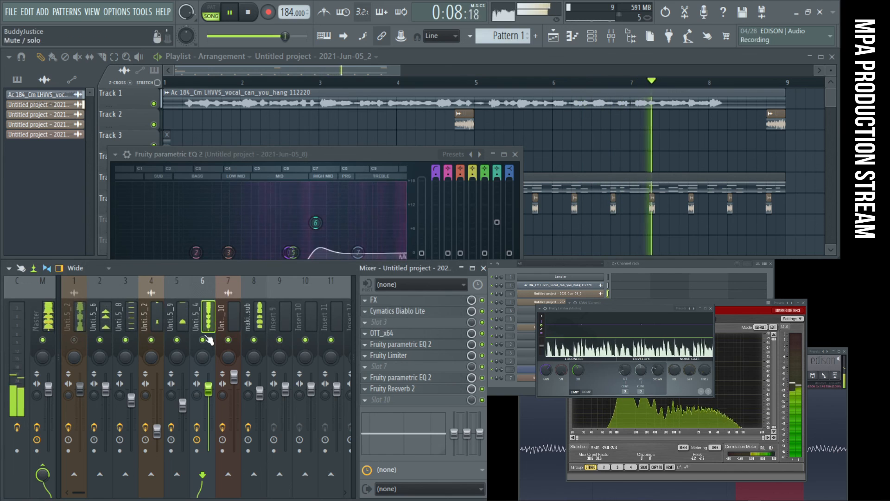
pyautogui.press('space')
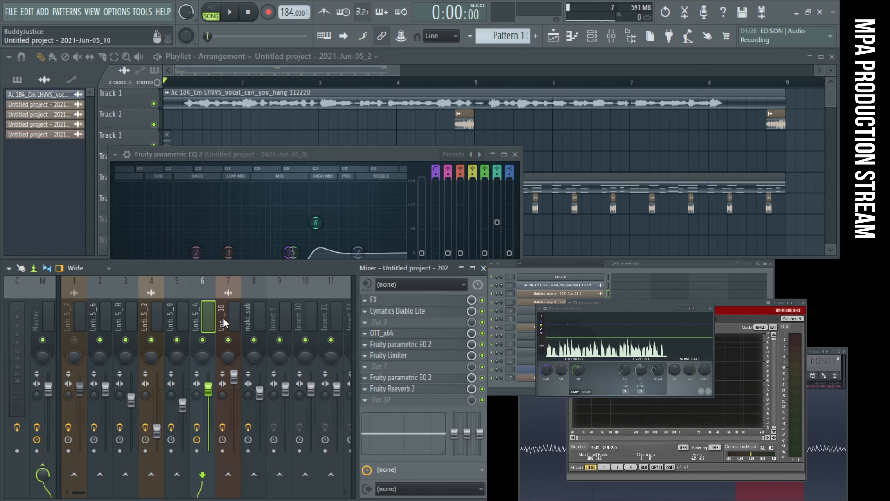
pyautogui.press('space')
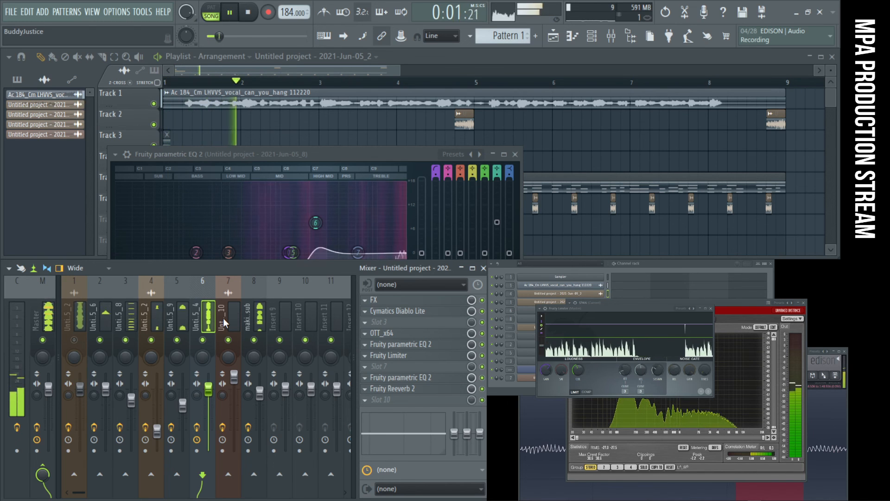
# - Restart the arrangement playback and mute the 2021-Jun-05_4 and 2021-Jun-05_8 mixer tracks to hear the remaining slices
pyautogui.click(678, 264)
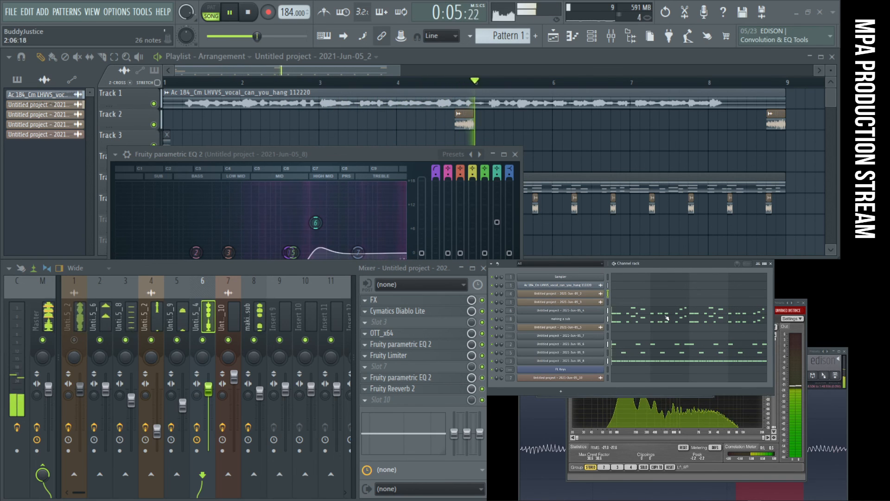
pyautogui.press('space')
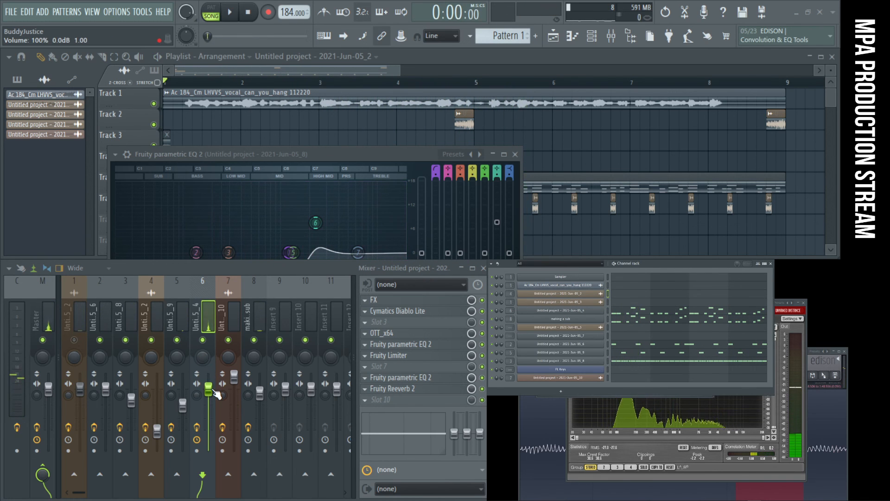
pyautogui.press('space')
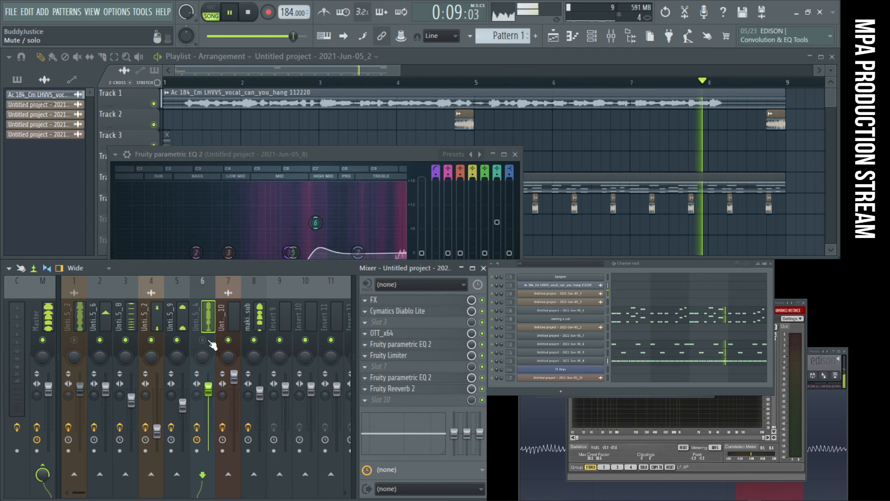
pyautogui.click(127, 340)
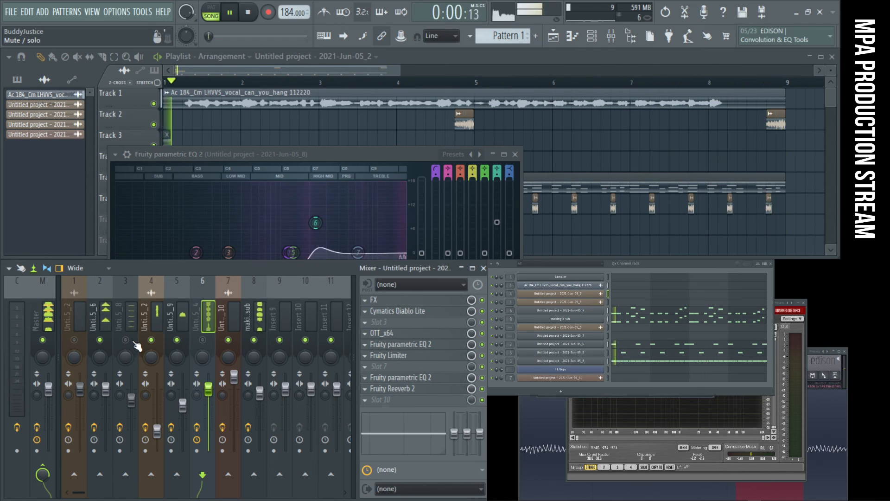
pyautogui.click(176, 316)
pyautogui.click(159, 313)
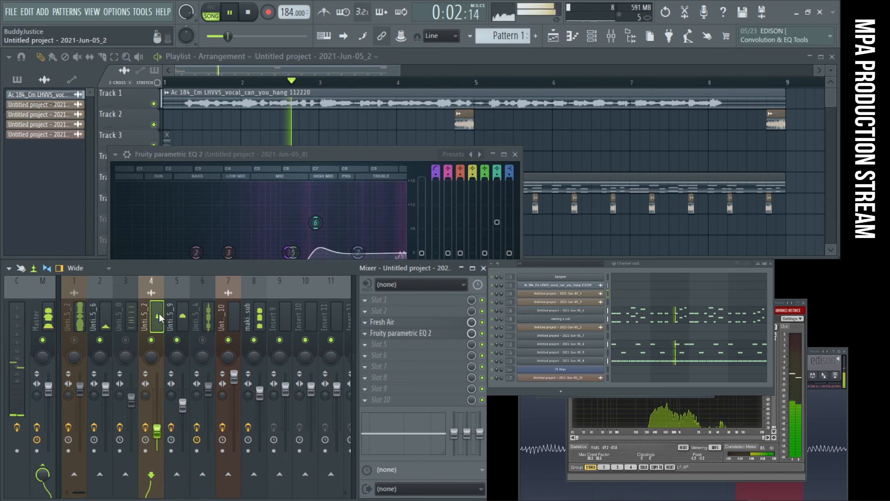
# - Move the empty Insert 10 mixer track to the first insert position, color it dark khaki and name it reverb
pyautogui.click(301, 308)
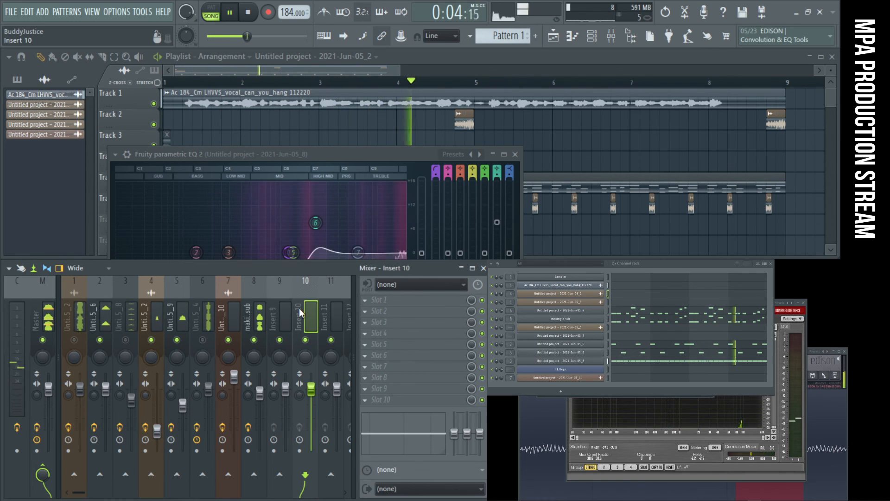
pyautogui.moveTo(299, 308); pyautogui.dragTo(75, 308)
pyautogui.rightClick(63, 310)
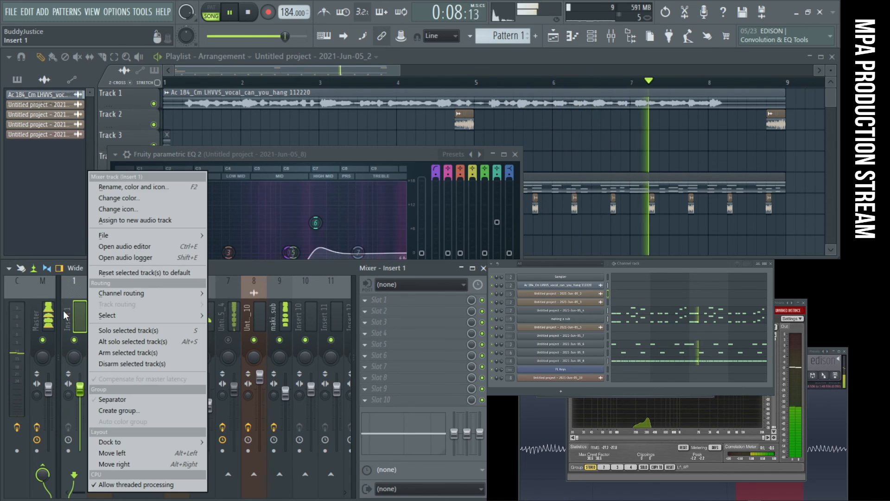
pyautogui.click(106, 189)
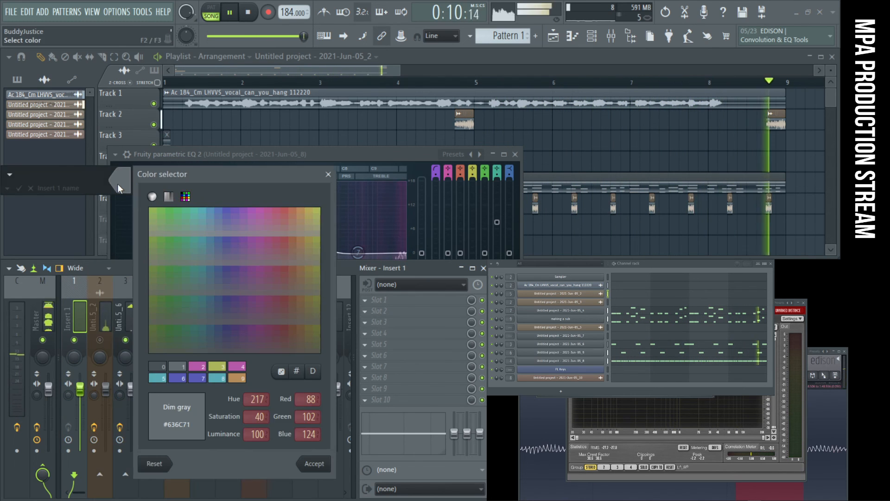
pyautogui.click(314, 210)
pyautogui.click(318, 211)
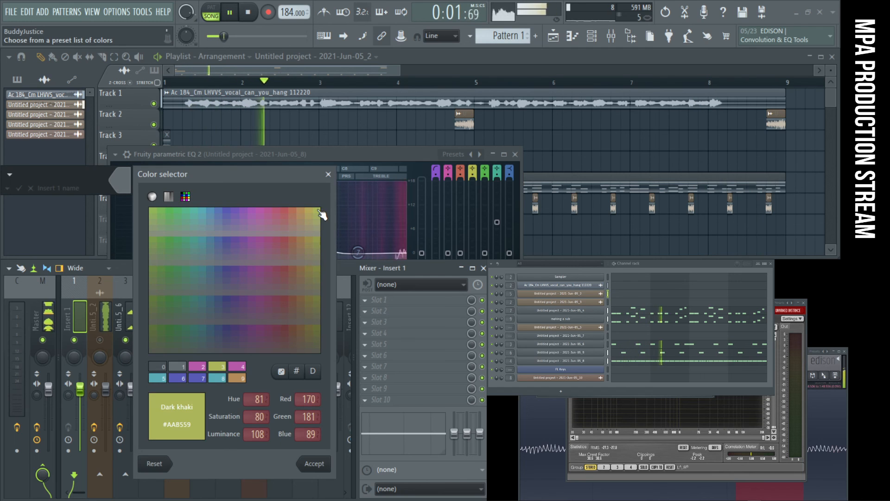
pyautogui.press('Return')
pyautogui.write('reverb')
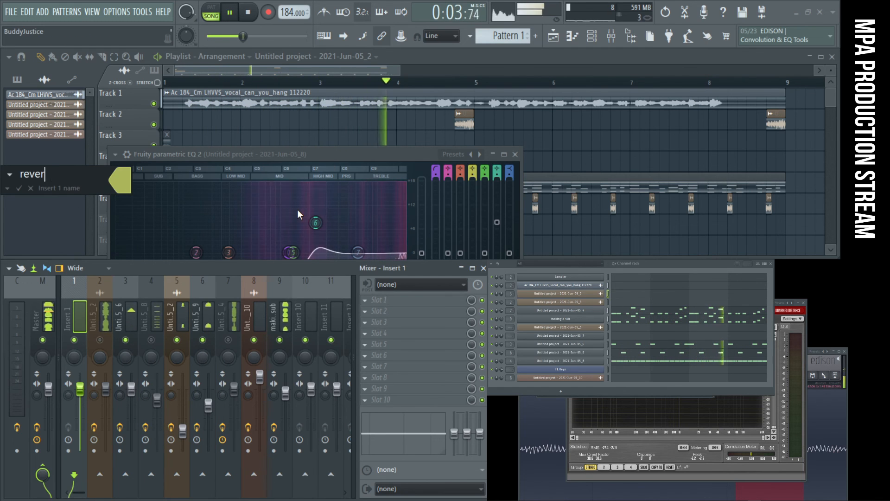
pyautogui.press('Return')
# - Load Fruity Convolver in slot 4 of the reverb track, with its dry level fully down, and close it
pyautogui.click(365, 333)
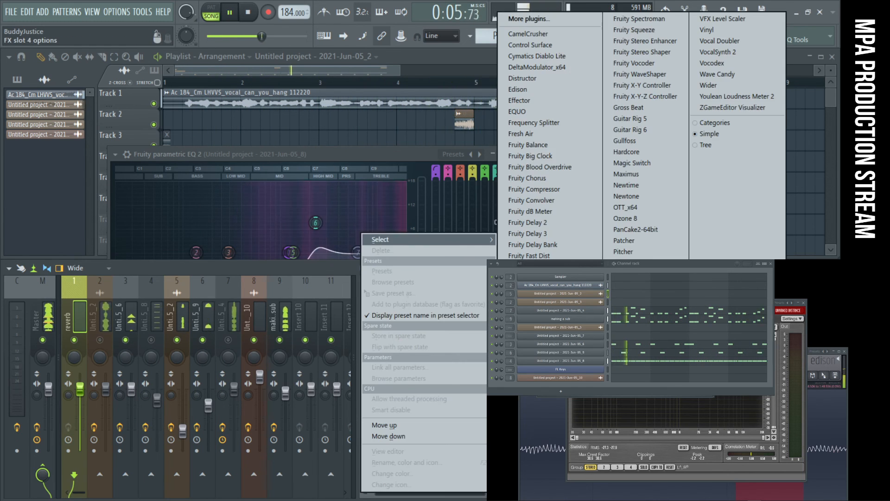
pyautogui.click(591, 200)
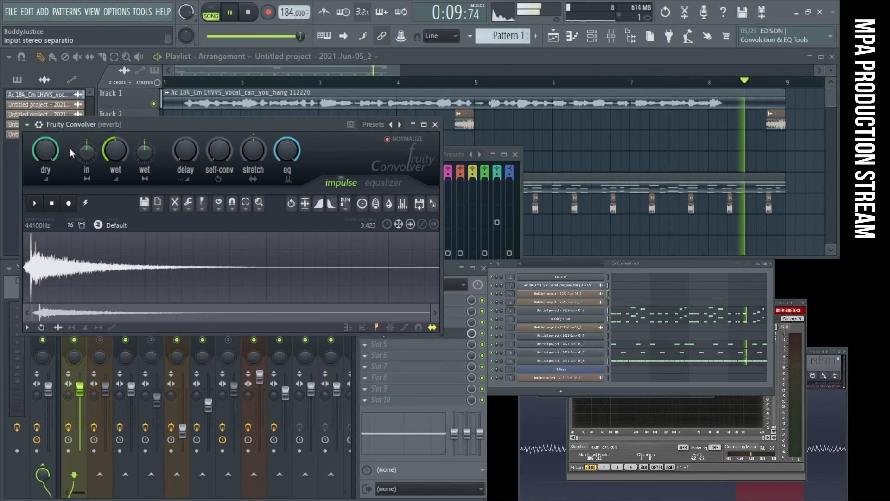
pyautogui.click(435, 125)
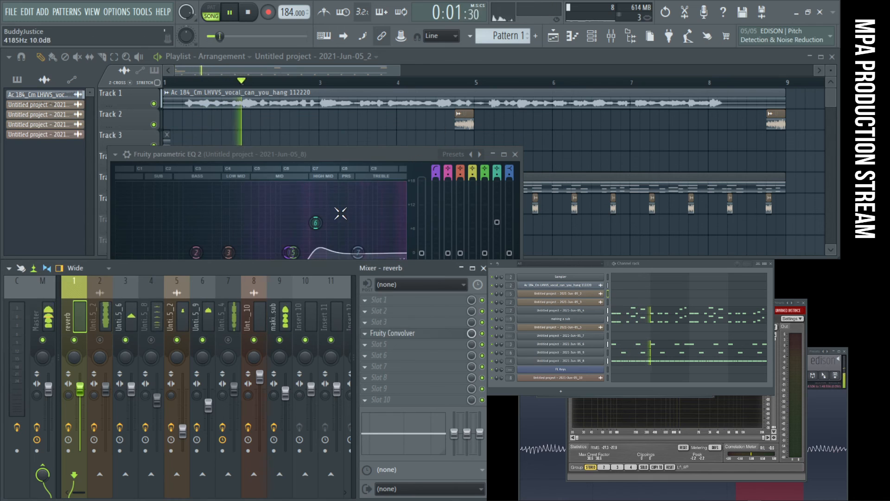
# - Route the 2021-Jun-05_9 track to the reverb track and lower the send to about 62%
pyautogui.click(217, 313)
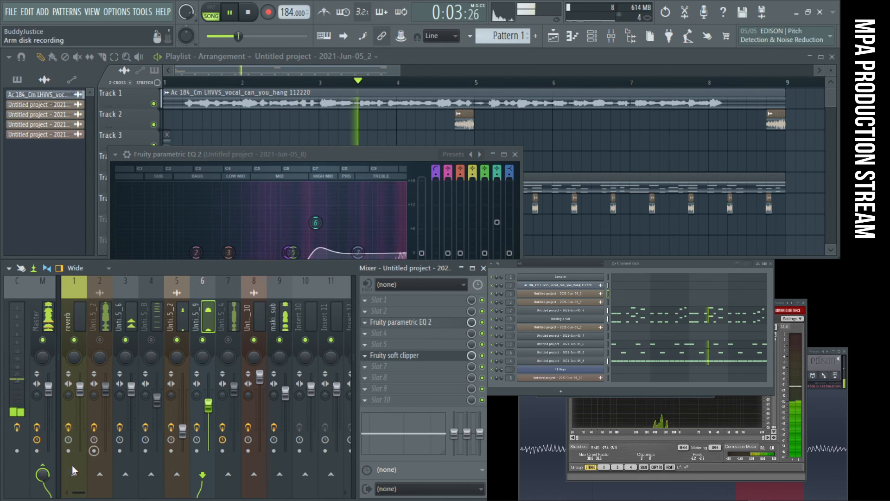
pyautogui.click(76, 475)
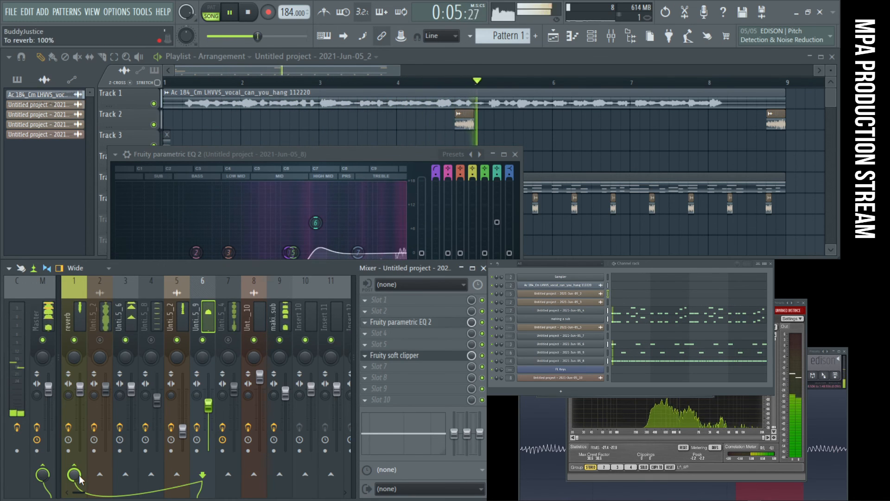
pyautogui.moveTo(75, 475); pyautogui.dragTo(76, 495)
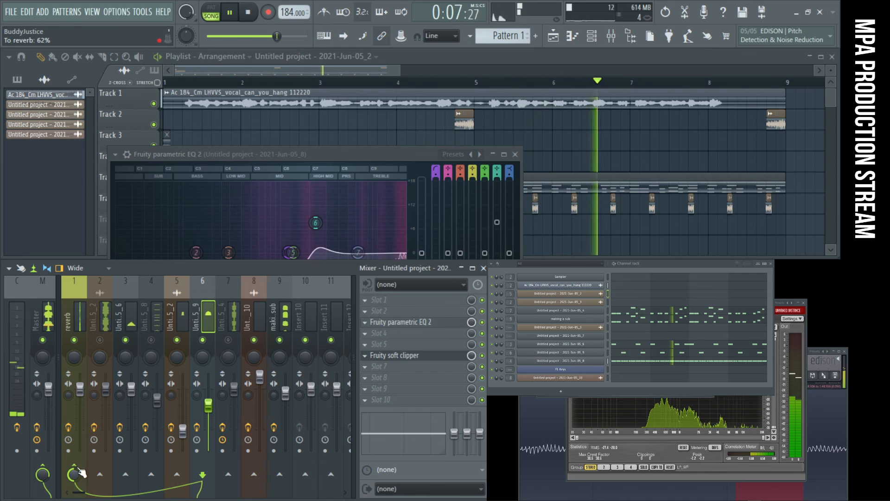
# - Reopen the reverb track's Fruity Convolver, shorten the decay of its impulse during playback, and close it
pyautogui.click(69, 316)
pyautogui.click(391, 338)
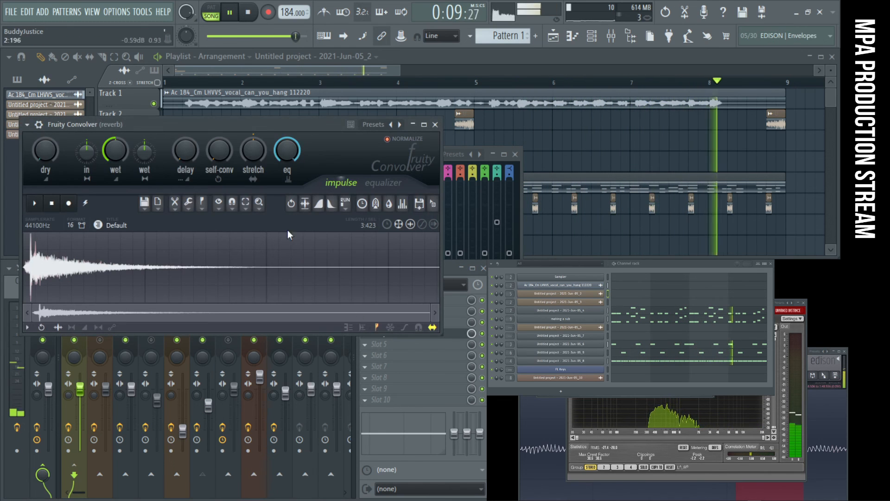
pyautogui.press('space')
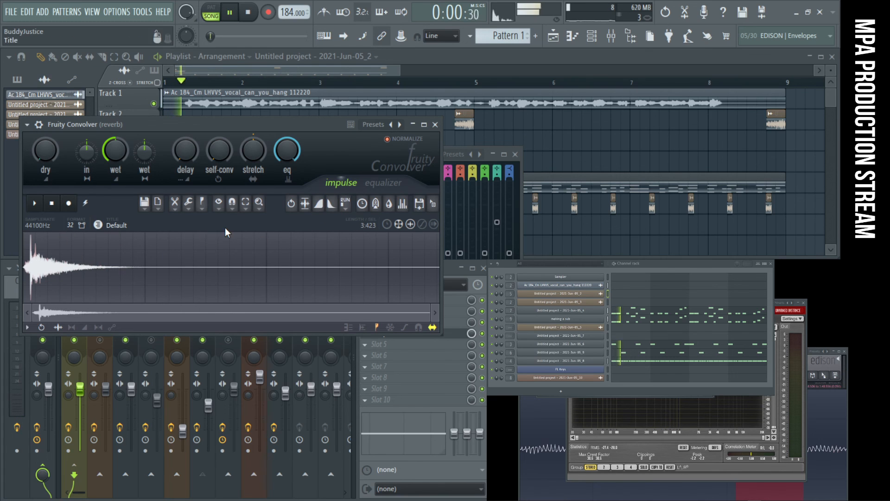
pyautogui.click(434, 129)
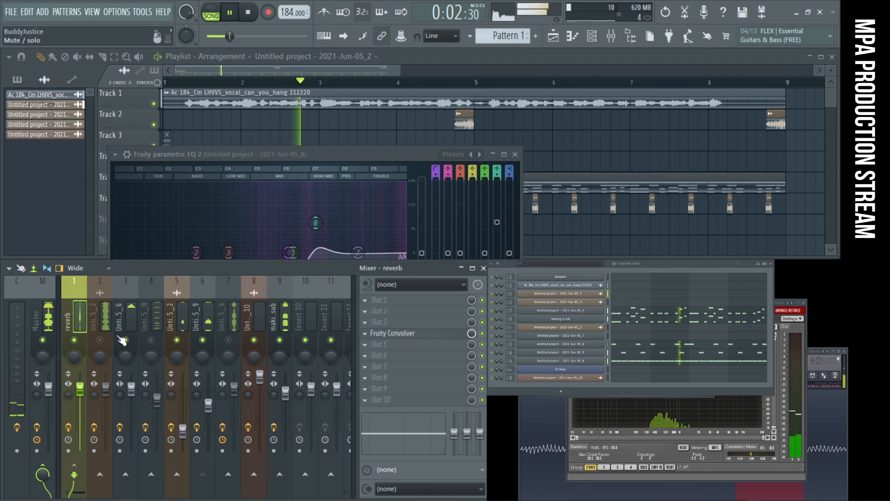
# - Send the 2021-Jun-05_2 track in insert 5 to the reverb track at a low level
pyautogui.click(171, 313)
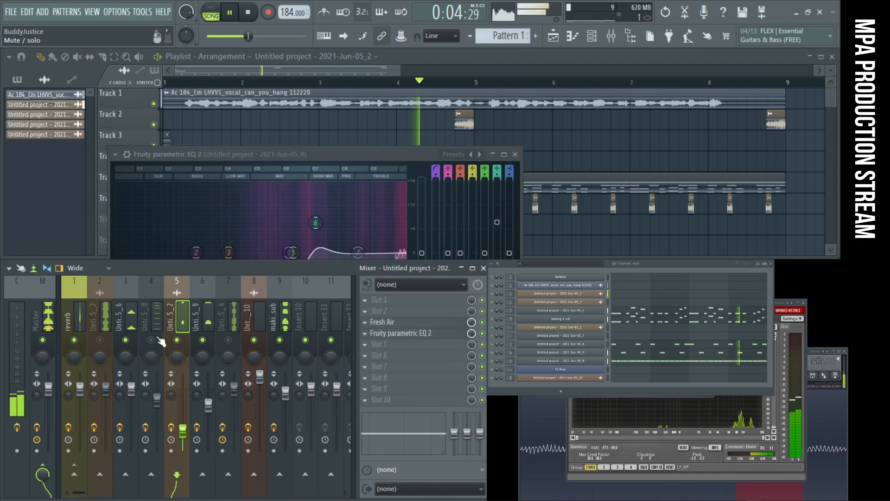
pyautogui.click(156, 323)
pyautogui.click(182, 330)
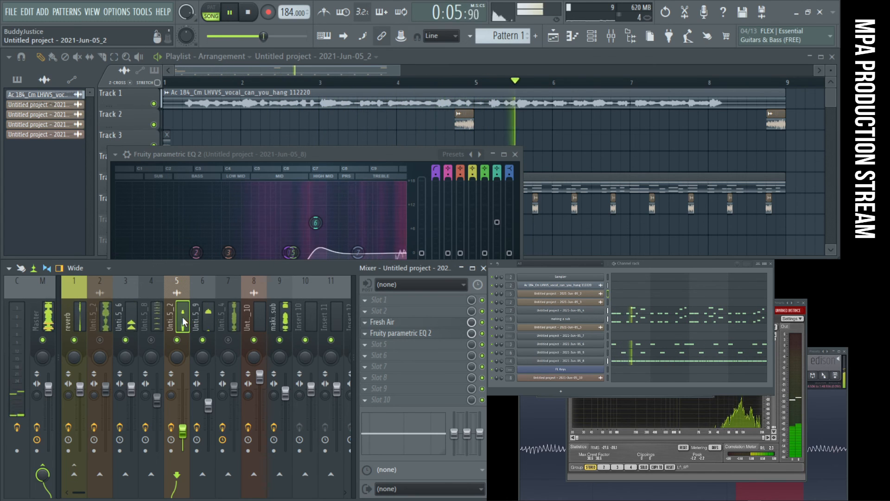
pyautogui.click(74, 474)
pyautogui.moveTo(74, 475)
pyautogui.mouseDown()
pyautogui.moveTo(74, 492)
pyautogui.moveTo(74, 478)
pyautogui.mouseUp()
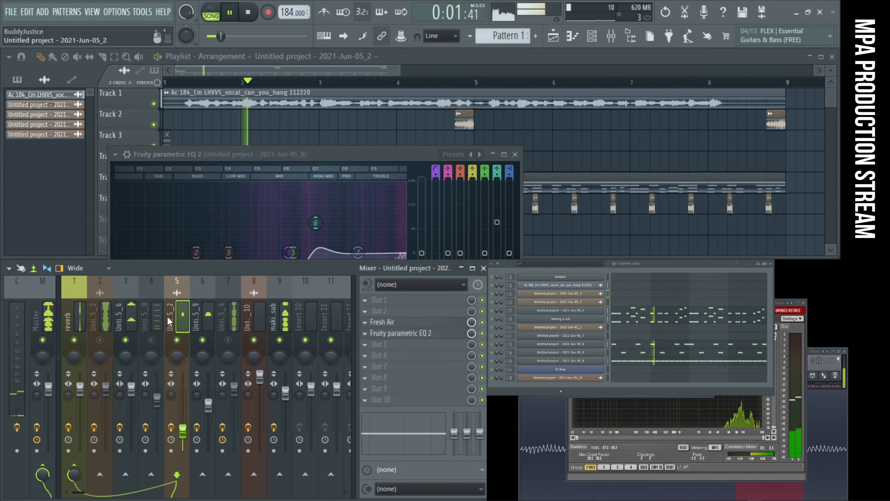
# - Unmute the 2021-Jun-05_8 track in insert 4 and send it to the reverb track at 100%
pyautogui.click(151, 316)
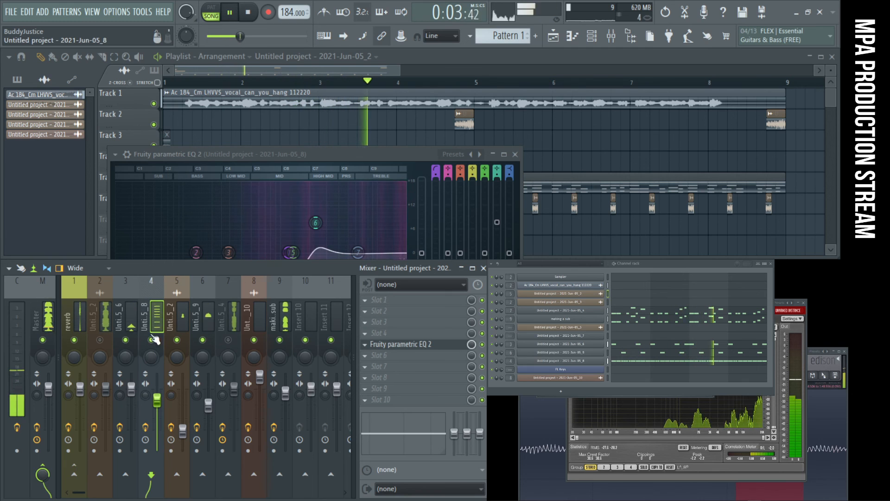
pyautogui.click(74, 474)
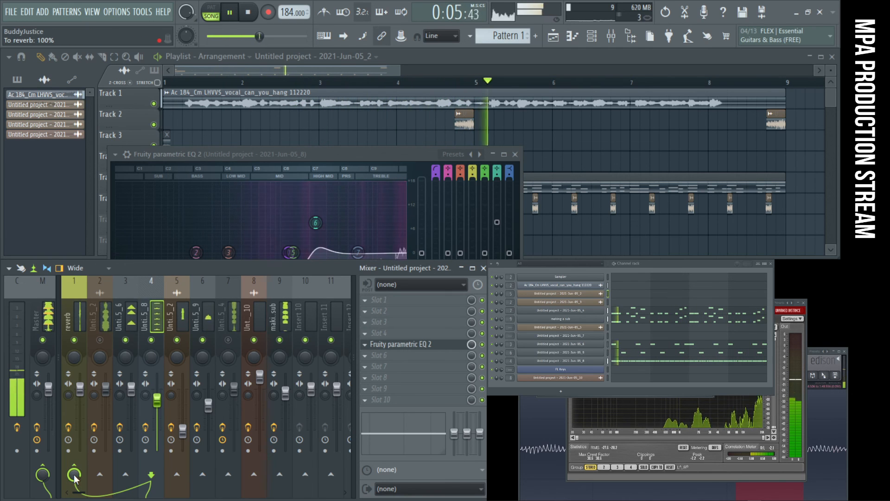
# - Pull band 6 of the 2021-Jun-05_8 track's EQ to about -9.7 dB at 1831 Hz, and raise the track's volume slightly
pyautogui.click(384, 346)
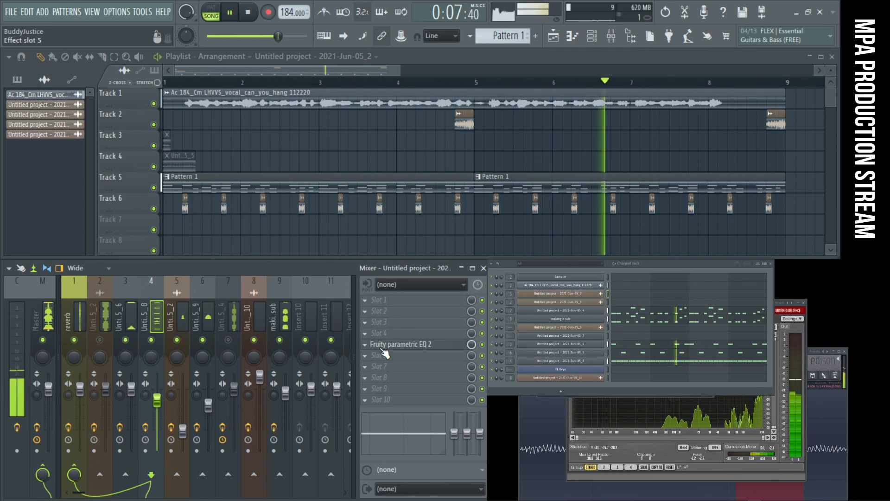
pyautogui.click(384, 346)
pyautogui.moveTo(315, 223); pyautogui.dragTo(306, 291)
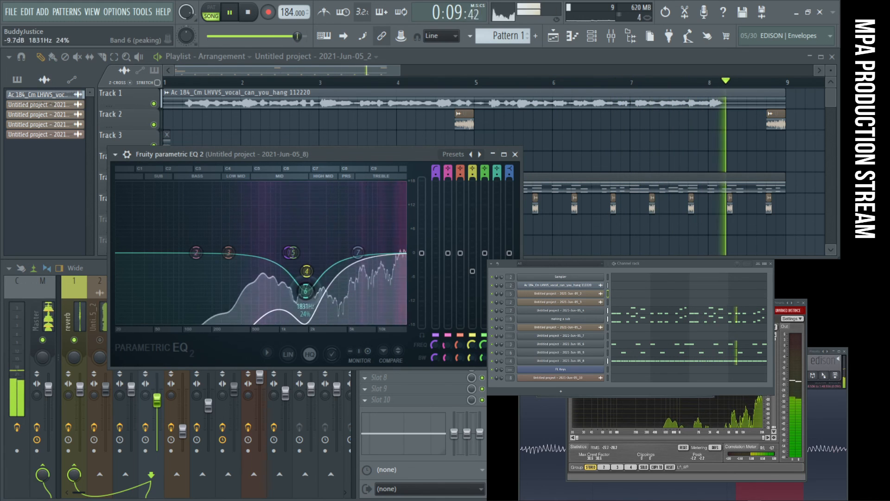
pyautogui.click(515, 154)
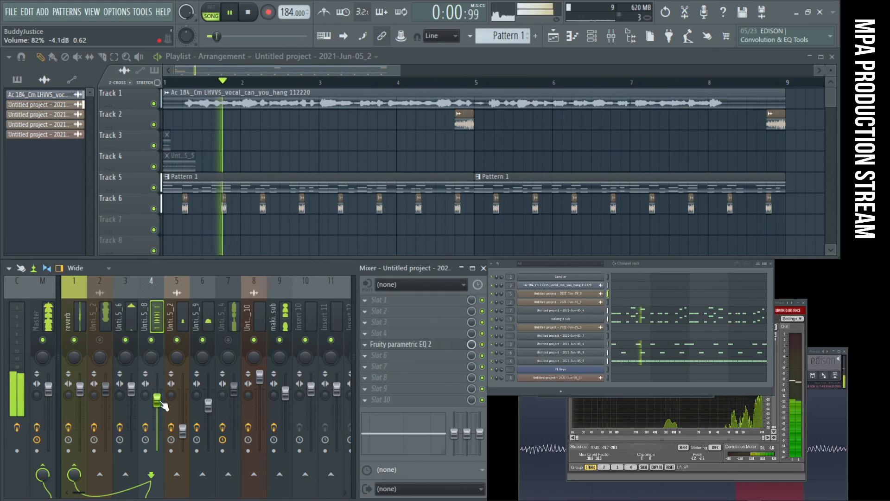
pyautogui.moveTo(157, 395); pyautogui.dragTo(157, 398)
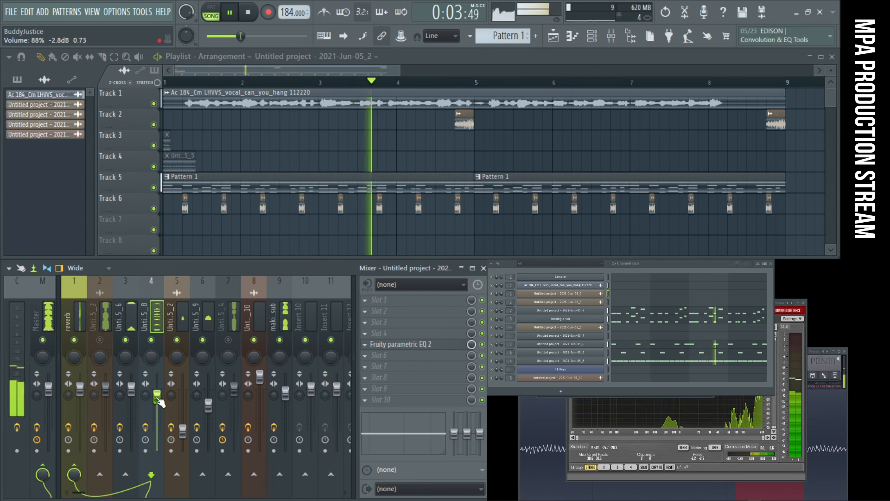
# - Check the mix with insert 7 unmuted and muted again, unmute insert 2 and send it to the reverb track at 5%
pyautogui.click(236, 351)
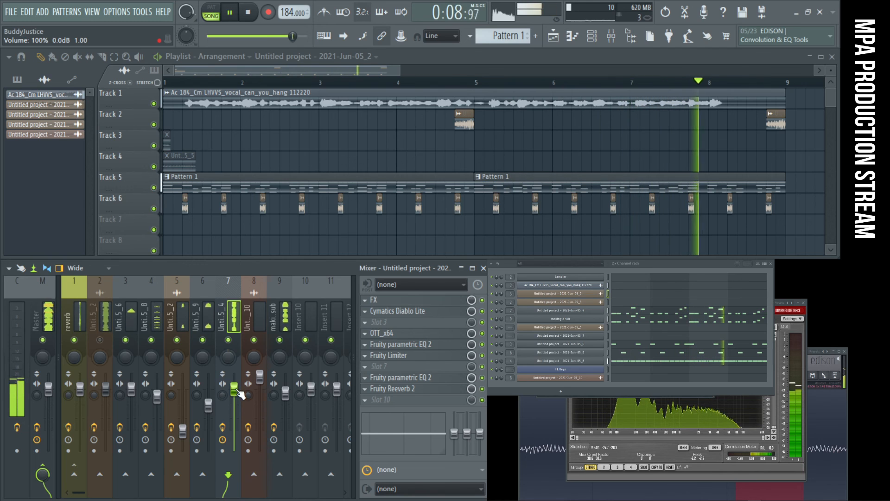
pyautogui.click(238, 342)
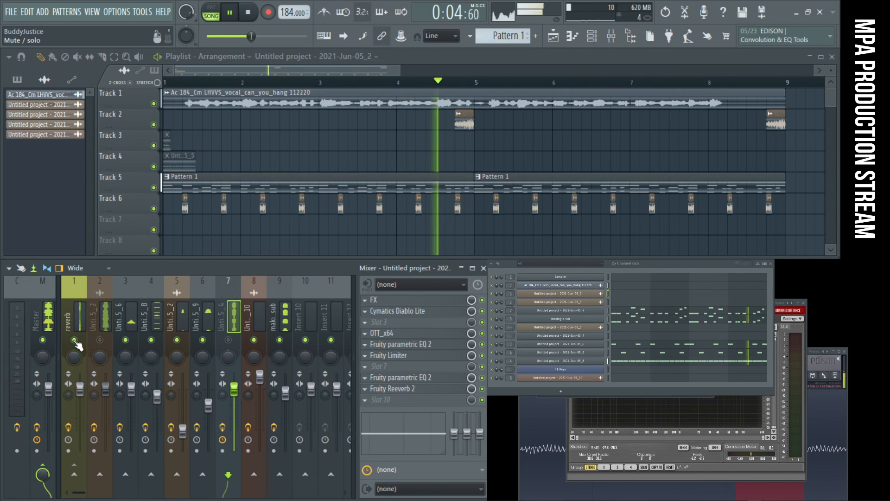
pyautogui.click(100, 340)
pyautogui.click(74, 472)
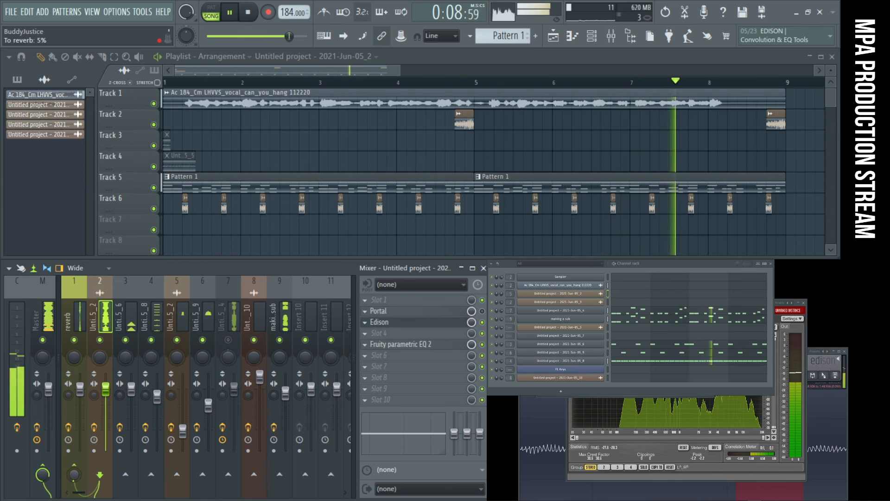
# - Send the 2021-Jun-05_6 track in insert 3 to the reverb track at about 2%
pyautogui.click(131, 320)
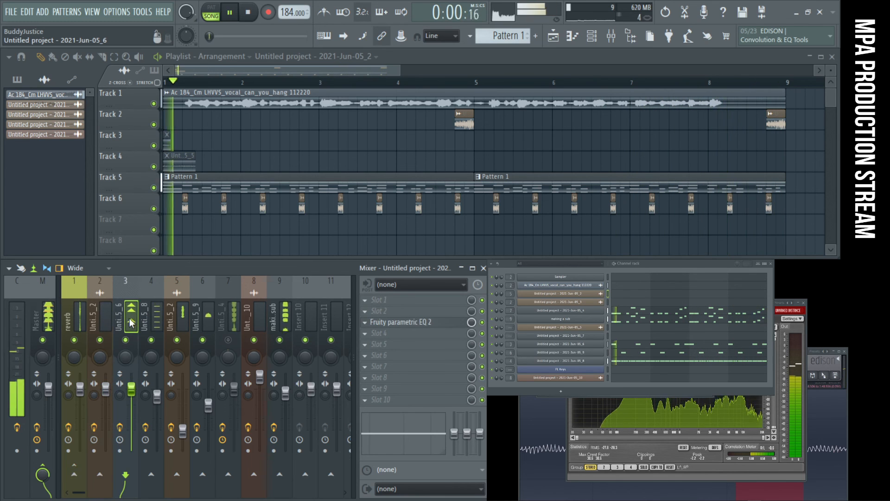
pyautogui.click(75, 473)
pyautogui.moveTo(74, 474); pyautogui.dragTo(72, 478)
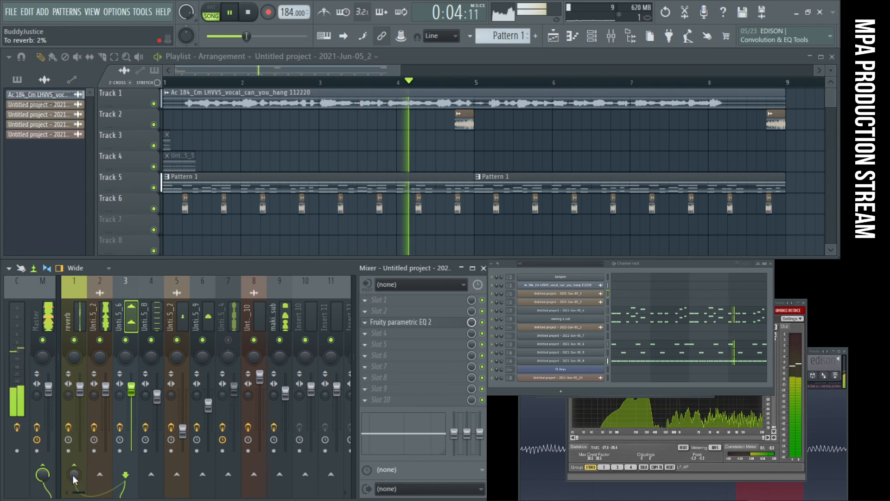
# - Check the reverb routing of inserts 4 to 6 and unmute the 2021-Jun-05_4 track in insert 7
pyautogui.click(157, 310)
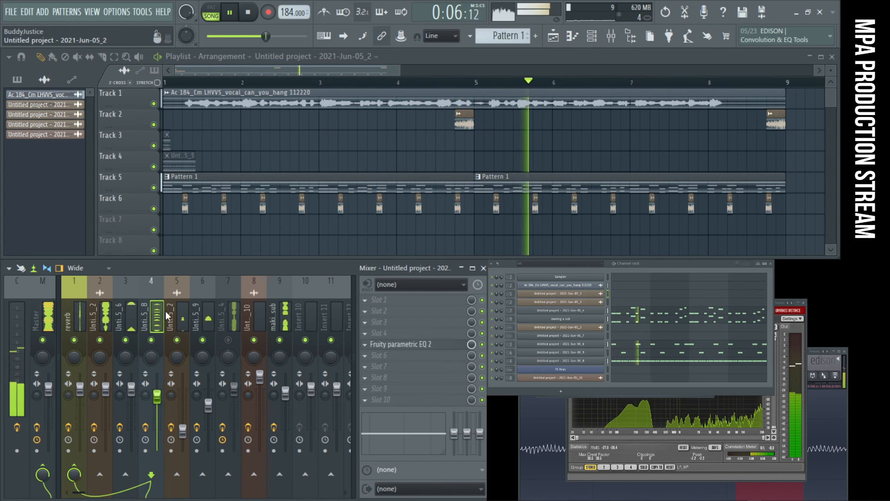
pyautogui.click(175, 311)
pyautogui.click(195, 311)
pyautogui.click(229, 309)
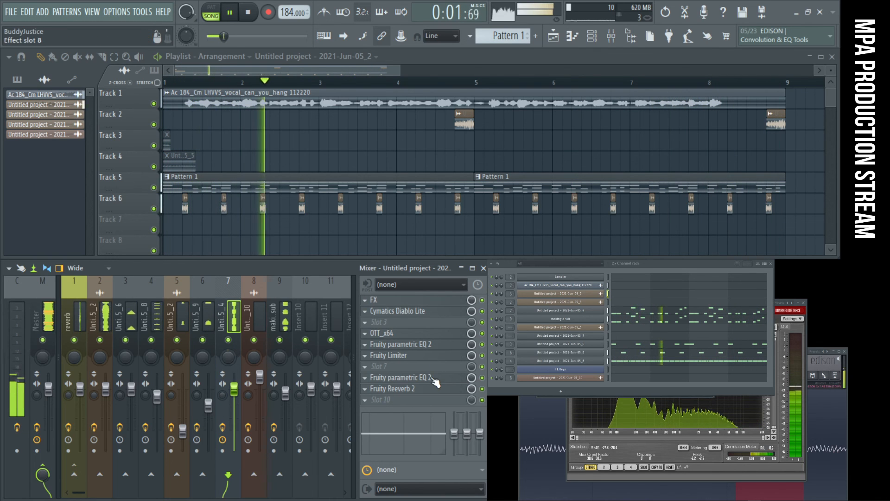
# - In the second EQ of the 2021-Jun-05_4 track, raise the band 7 low-pass cutoff and pull band 4 to about -5.5 dB at 1293 Hz
pyautogui.click(428, 343)
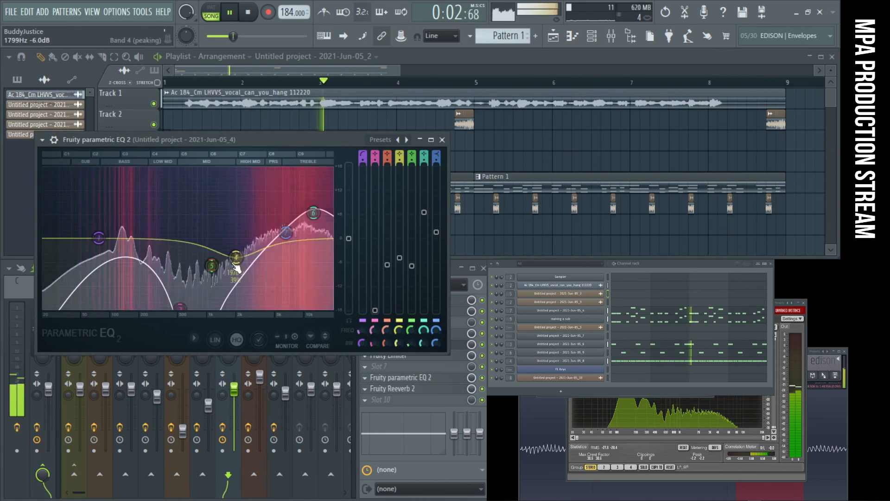
pyautogui.click(426, 379)
pyautogui.moveTo(230, 284); pyautogui.dragTo(295, 253)
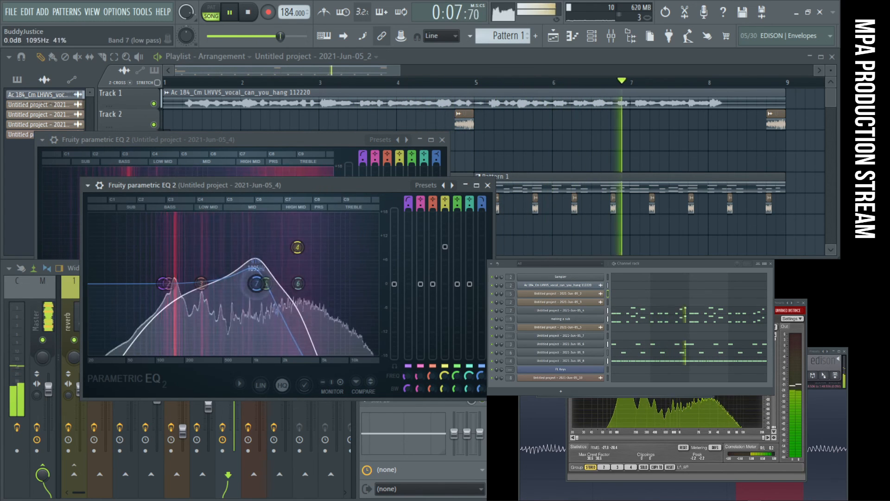
pyautogui.moveTo(257, 283); pyautogui.dragTo(303, 283)
pyautogui.moveTo(298, 247); pyautogui.dragTo(259, 305)
pyautogui.moveTo(301, 283); pyautogui.dragTo(352, 283)
pyautogui.moveTo(259, 305); pyautogui.dragTo(292, 308)
pyautogui.moveTo(353, 283); pyautogui.dragTo(263, 310)
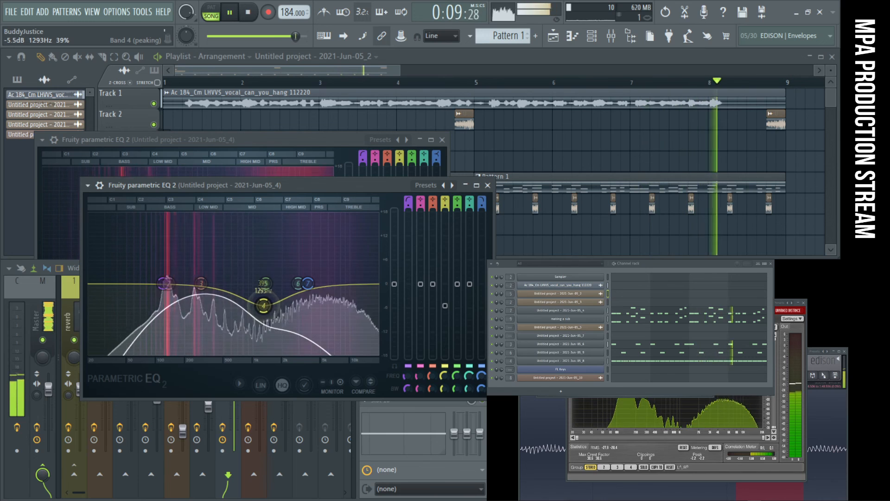
pyautogui.moveTo(267, 310); pyautogui.dragTo(268, 311)
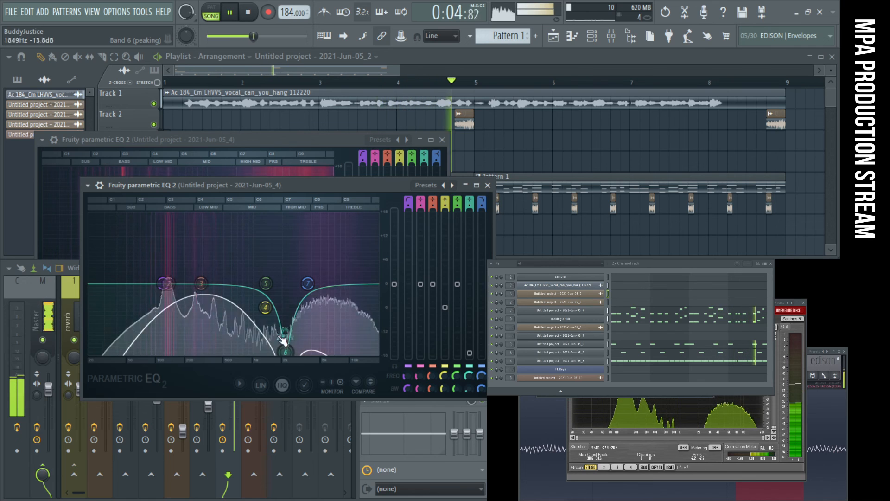
# - Lower the band 7 low-pass cutoff in the same EQ to roughly 700 Hz and save the project
pyautogui.moveTo(306, 283); pyautogui.dragTo(268, 283)
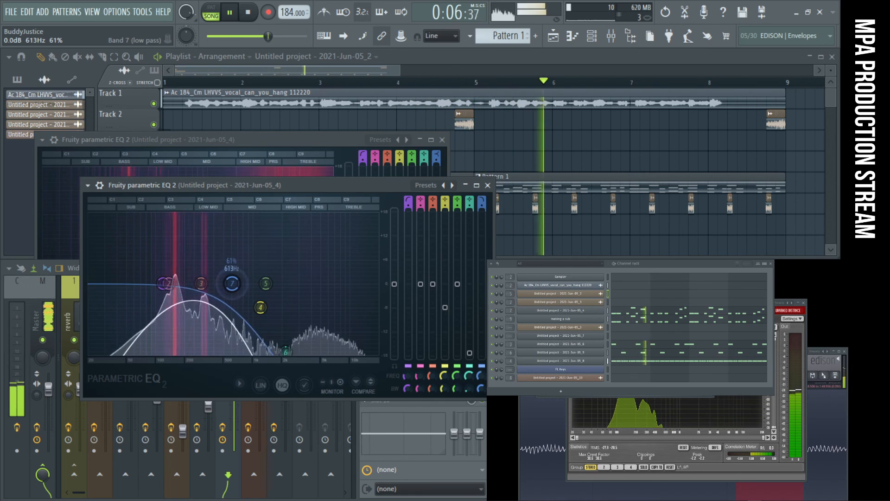
pyautogui.moveTo(234, 284); pyautogui.dragTo(231, 283)
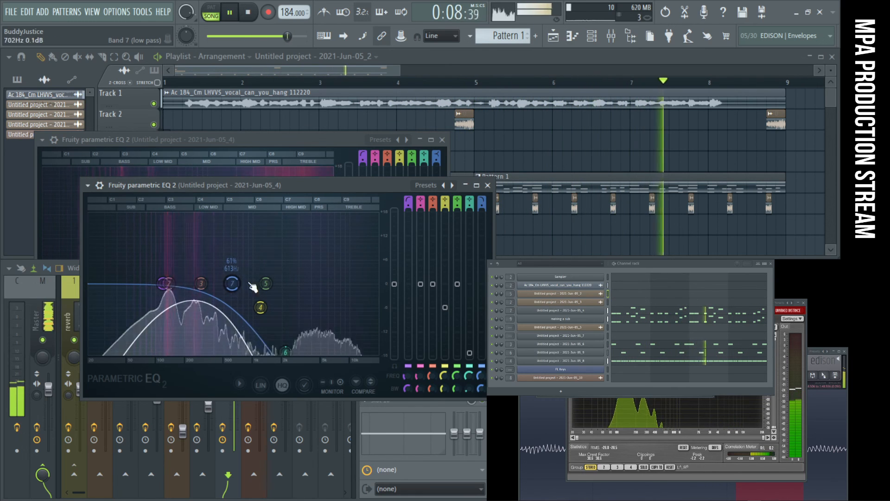
pyautogui.click(261, 308)
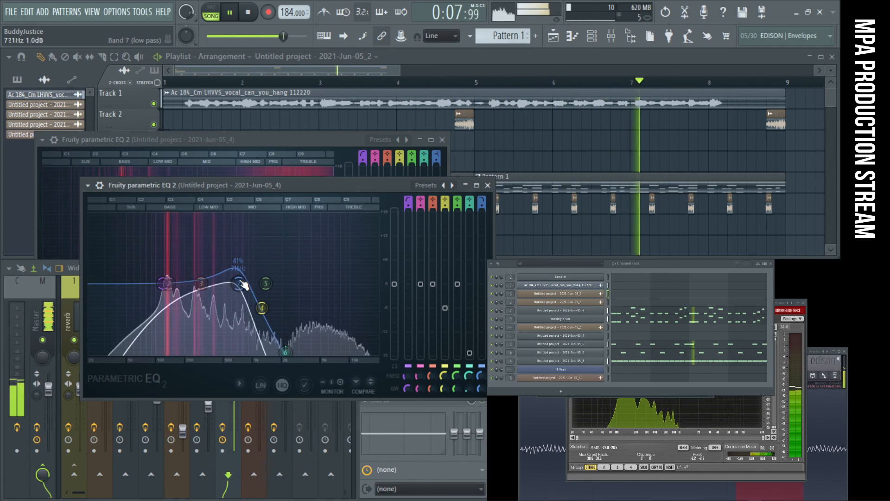
pyautogui.hotkey('ctrl', 's')
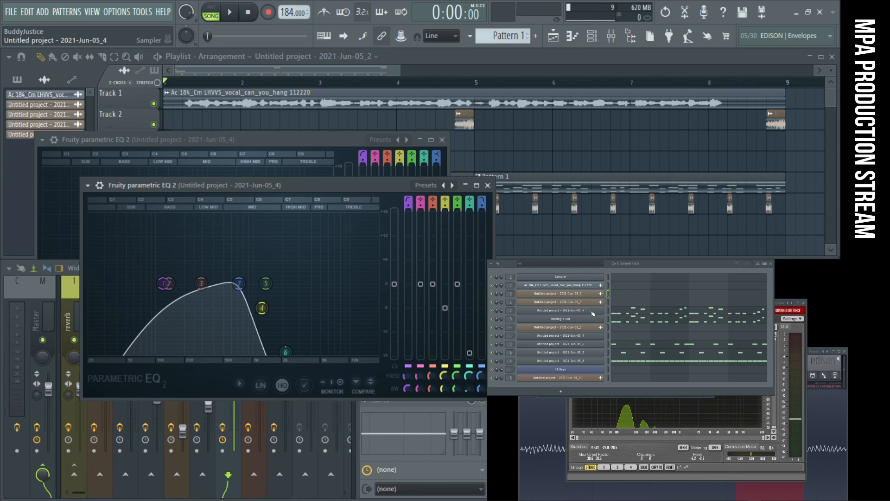
# - Clone the 2021-Jun-05_4 channel and copy its notes into the clone
pyautogui.click(593, 312)
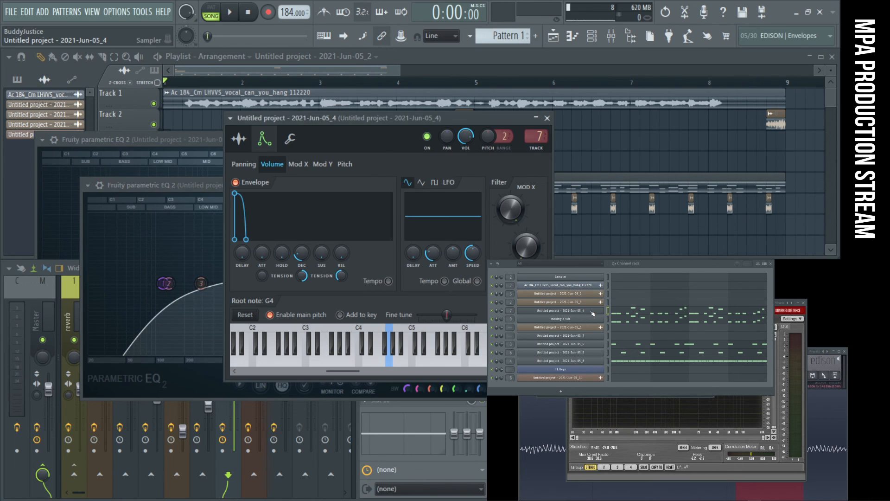
pyautogui.rightClick(593, 313)
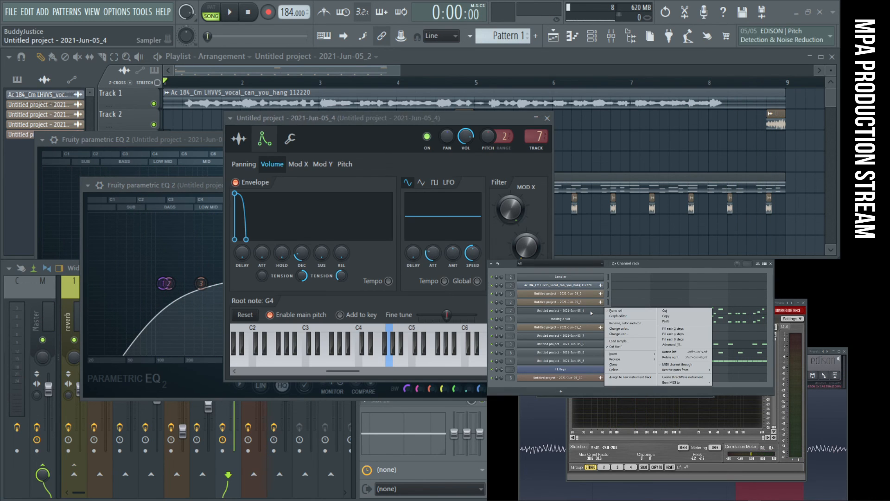
pyautogui.click(624, 365)
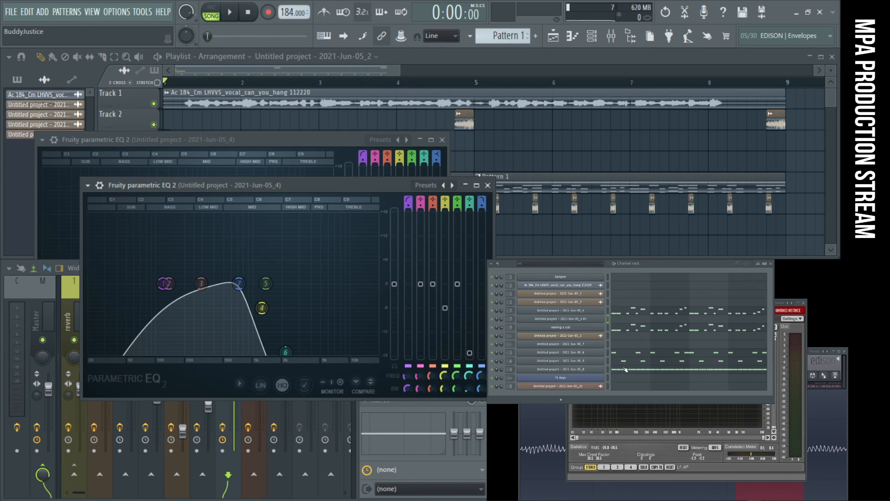
pyautogui.rightClick(602, 310)
pyautogui.click(674, 319)
pyautogui.rightClick(603, 319)
pyautogui.click(665, 330)
# - Fine-tune the original 2021-Jun-05_4 channel slightly downward
pyautogui.click(597, 311)
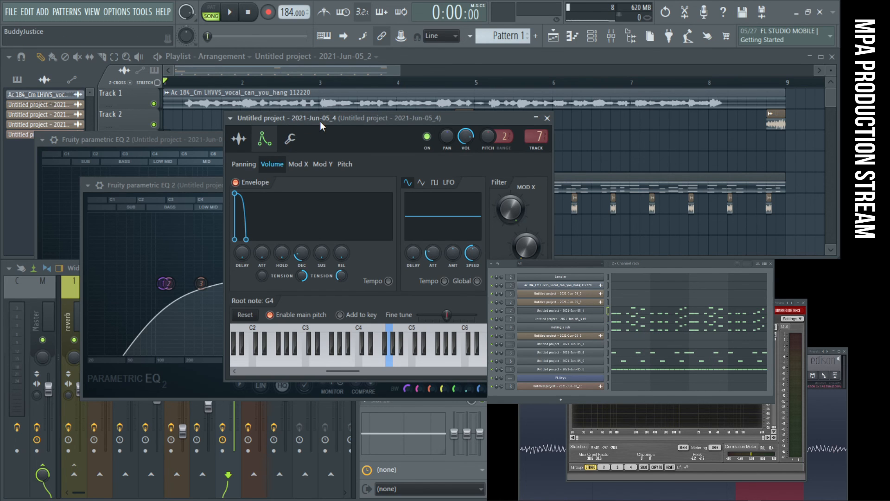
pyautogui.moveTo(320, 121); pyautogui.dragTo(260, 128)
pyautogui.click(592, 314)
pyautogui.click(591, 314)
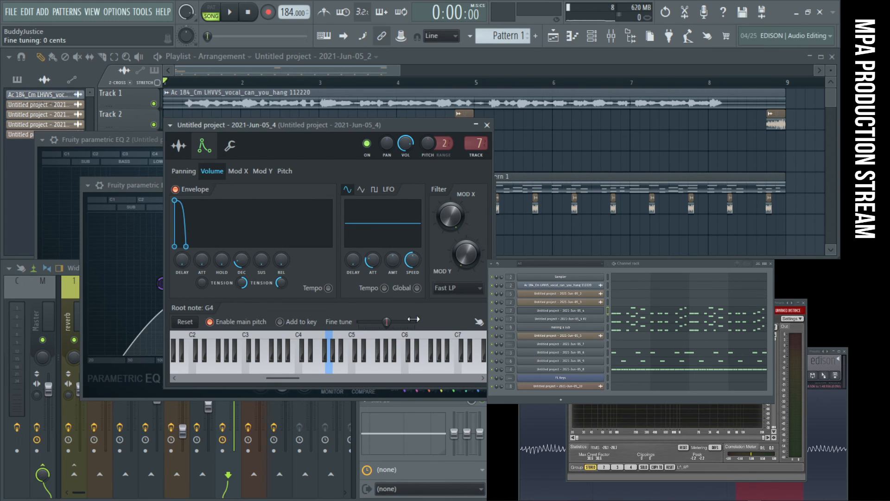
pyautogui.click(584, 313)
pyautogui.click(584, 313)
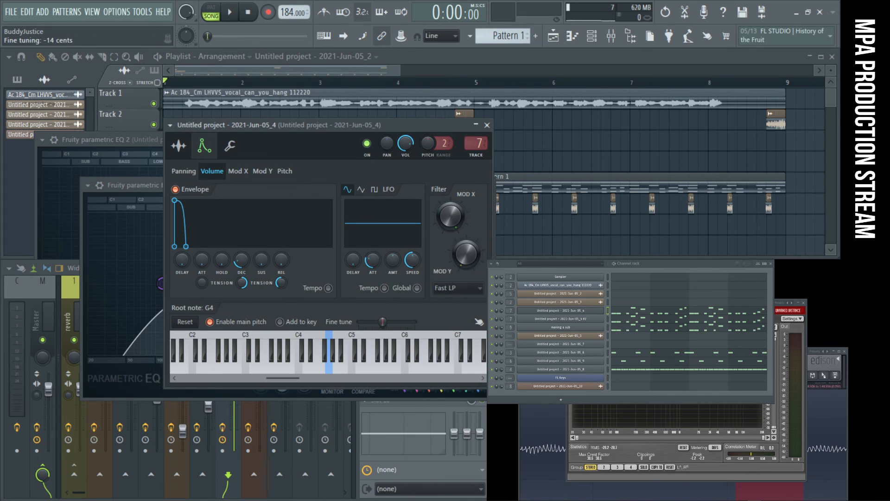
# - Set the fine tuning of the cloned 2021-Jun-05_4 #2 channel to +15 cents and close the open channel and EQ windows
pyautogui.click(595, 319)
pyautogui.moveTo(375, 160); pyautogui.dragTo(216, 193)
pyautogui.click(161, 195)
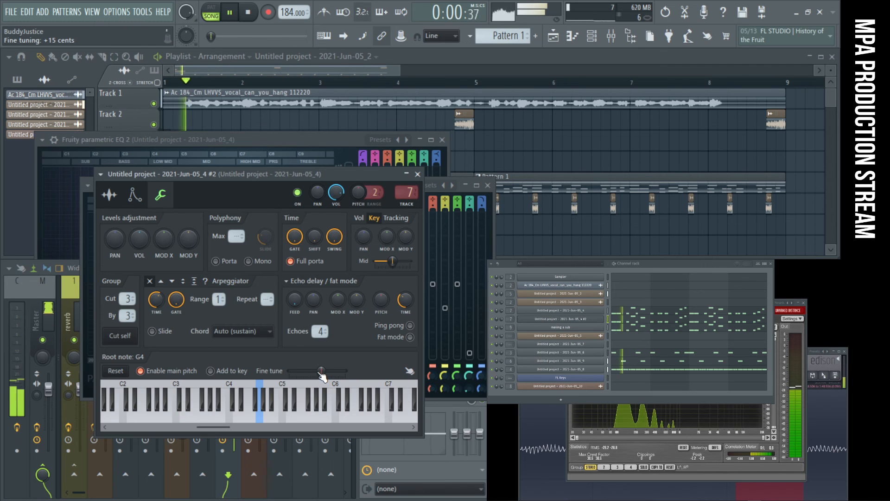
pyautogui.click(418, 174)
pyautogui.click(488, 185)
pyautogui.click(442, 141)
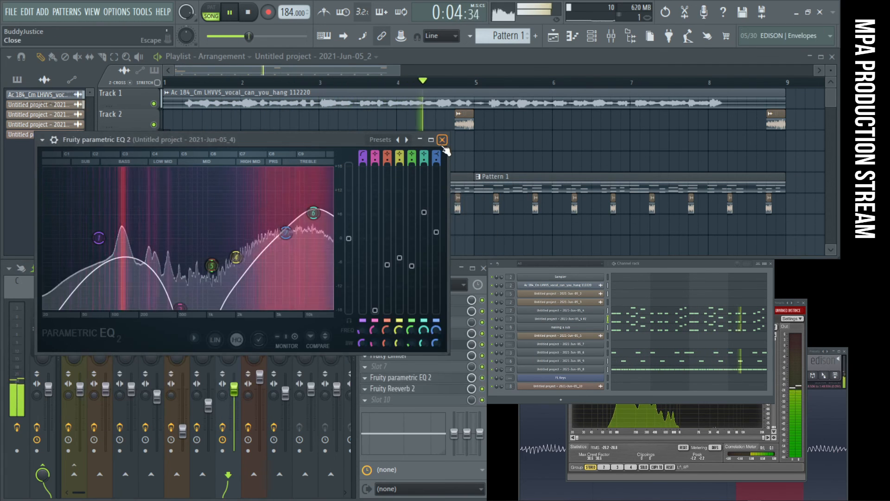
pyautogui.click(443, 141)
# - Shift bands 4, 6 and 7 of the 2021-Jun-05_4 track's second EQ to higher frequencies
pyautogui.click(412, 345)
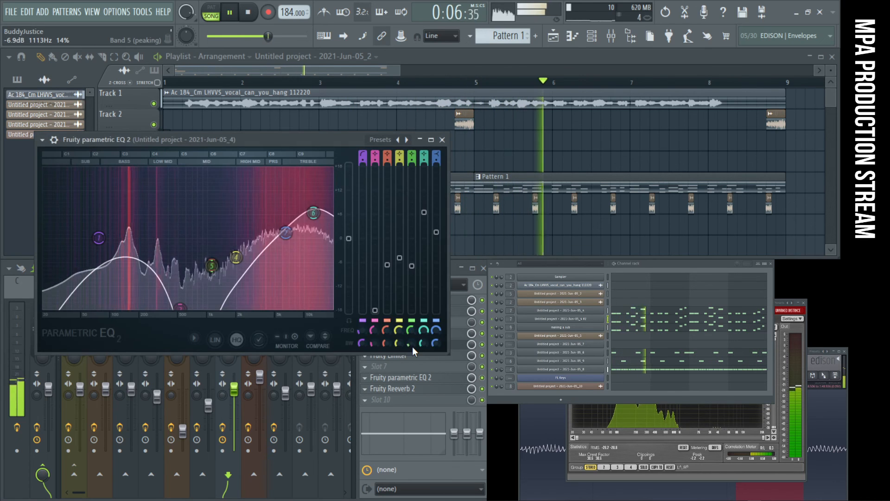
pyautogui.click(420, 379)
pyautogui.moveTo(344, 356)
pyautogui.mouseDown()
pyautogui.moveTo(285, 355)
pyautogui.moveTo(338, 355)
pyautogui.mouseUp()
pyautogui.moveTo(238, 283); pyautogui.dragTo(305, 301)
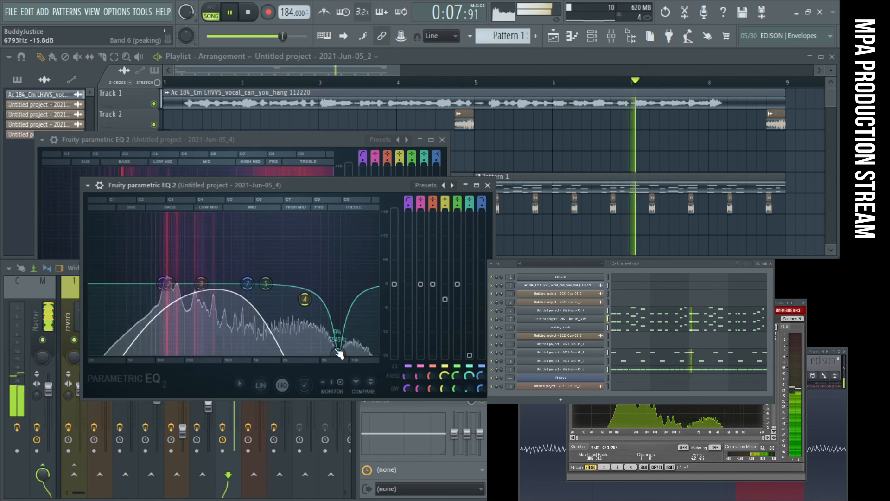
# - Reset band 6 of the second EQ on the 2021-Jun-05_4 track and close both EQs
pyautogui.moveTo(338, 354); pyautogui.dragTo(347, 298)
pyautogui.rightClick(347, 298)
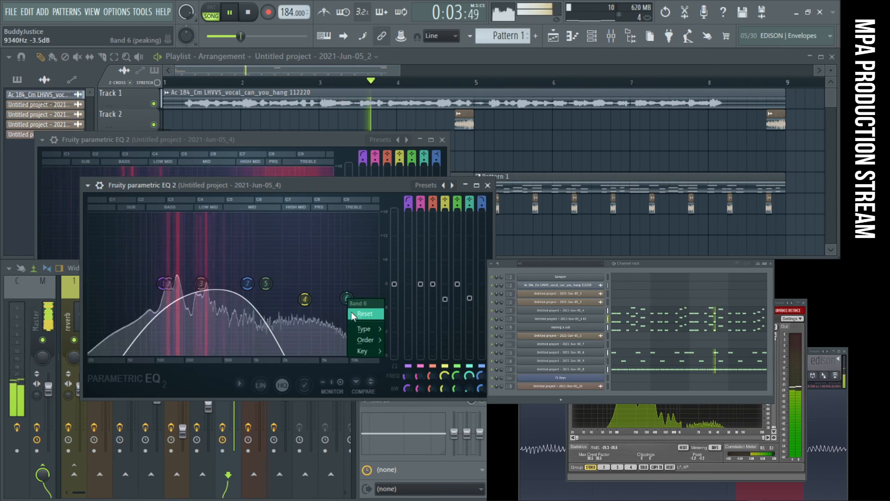
pyautogui.click(354, 314)
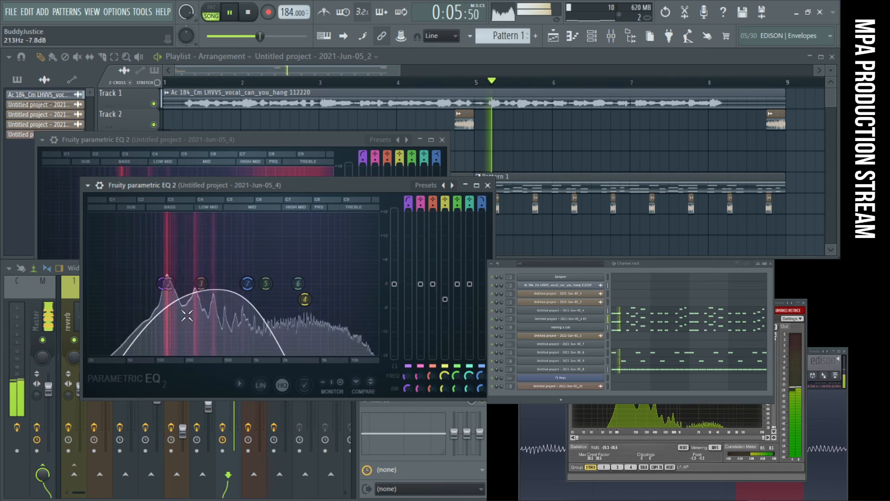
pyautogui.click(488, 185)
pyautogui.click(444, 139)
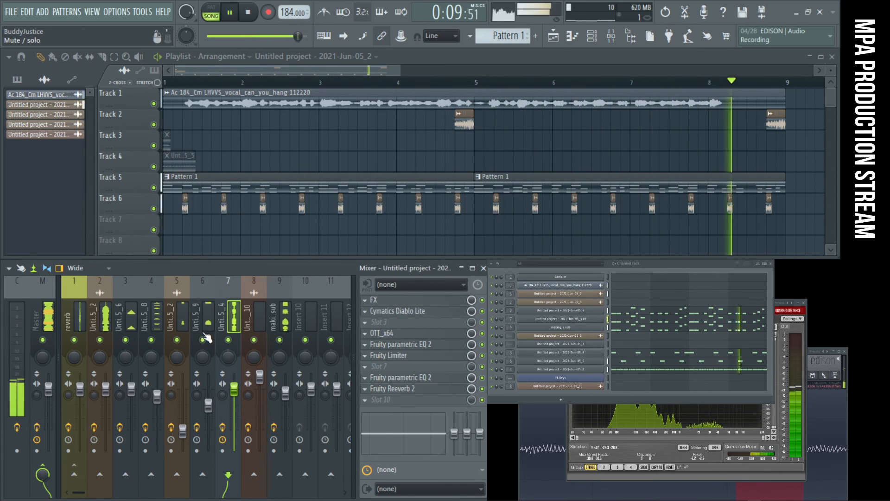
# - Mute insert 2 and lower the compressor threshold in the 2021-Jun-05_4 track's Fruity Limiter
pyautogui.click(100, 339)
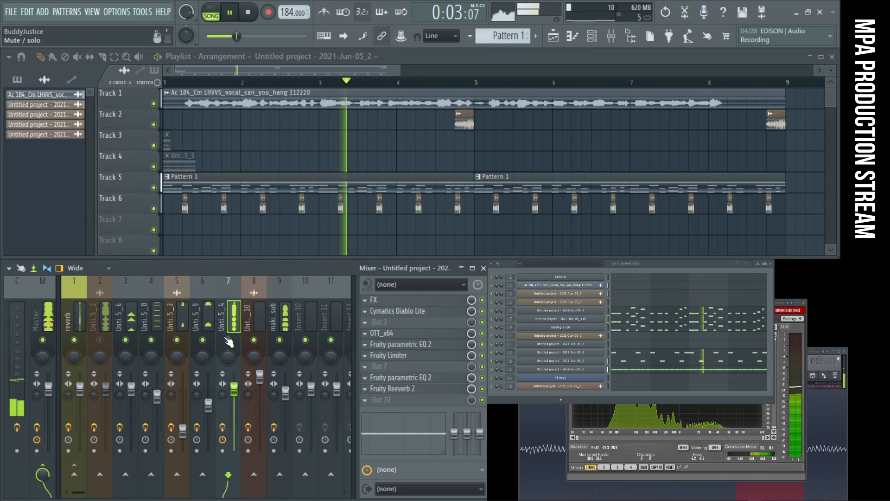
pyautogui.click(428, 356)
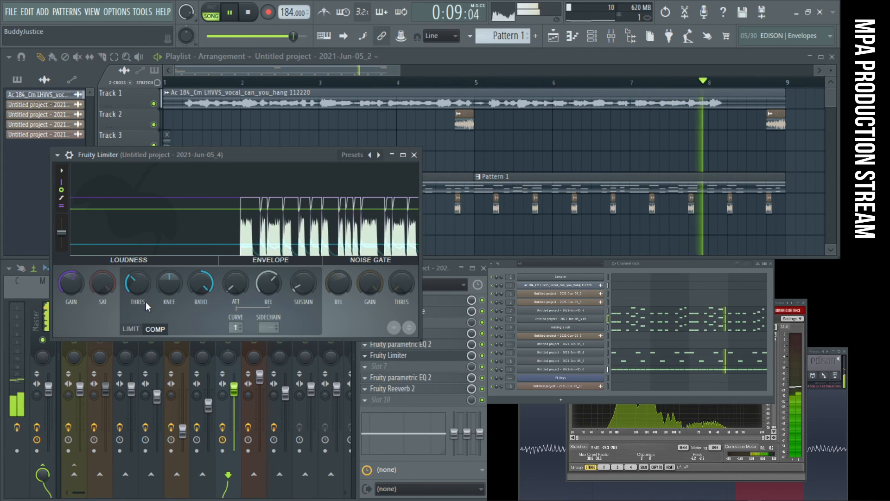
pyautogui.moveTo(128, 272)
pyautogui.mouseDown()
pyautogui.moveTo(127, 259)
pyautogui.moveTo(127, 268)
pyautogui.mouseUp()
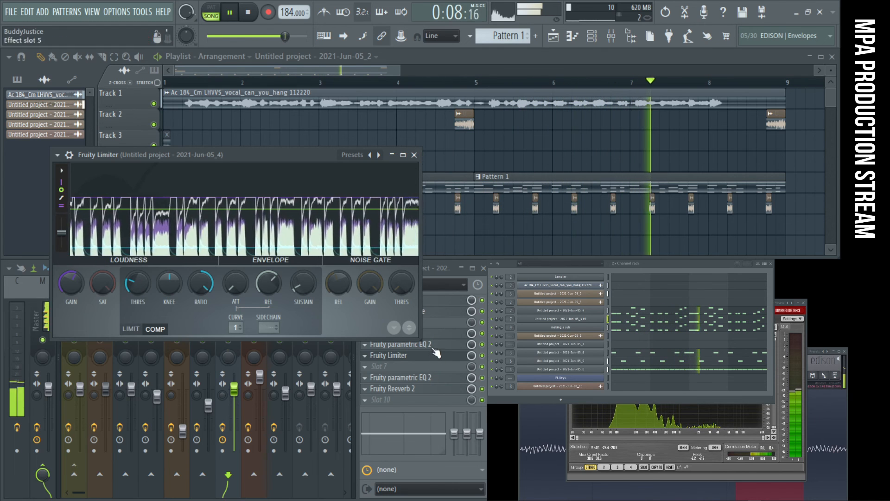
# - Reduce band 6 of the 2021-Jun-05_4 track's first EQ to about 4.6 dB at 10226 Hz
pyautogui.click(431, 378)
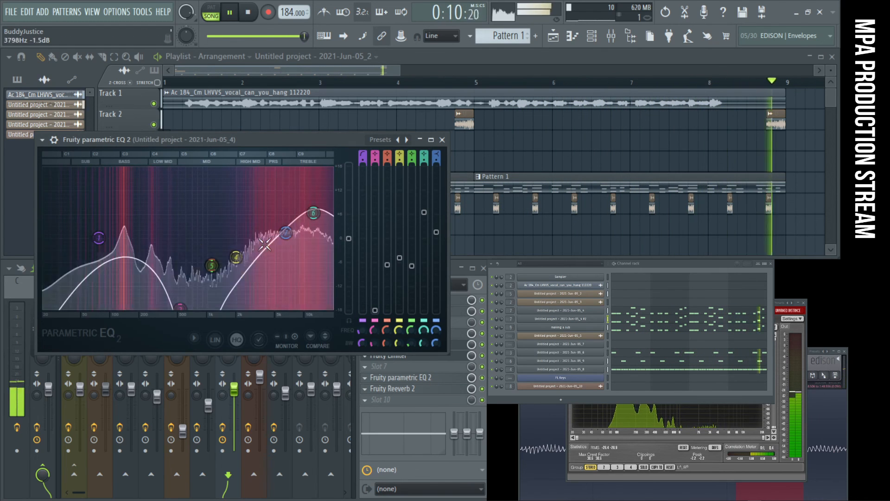
pyautogui.moveTo(313, 213)
pyautogui.mouseDown()
pyautogui.moveTo(289, 195)
pyautogui.moveTo(310, 224)
pyautogui.mouseUp()
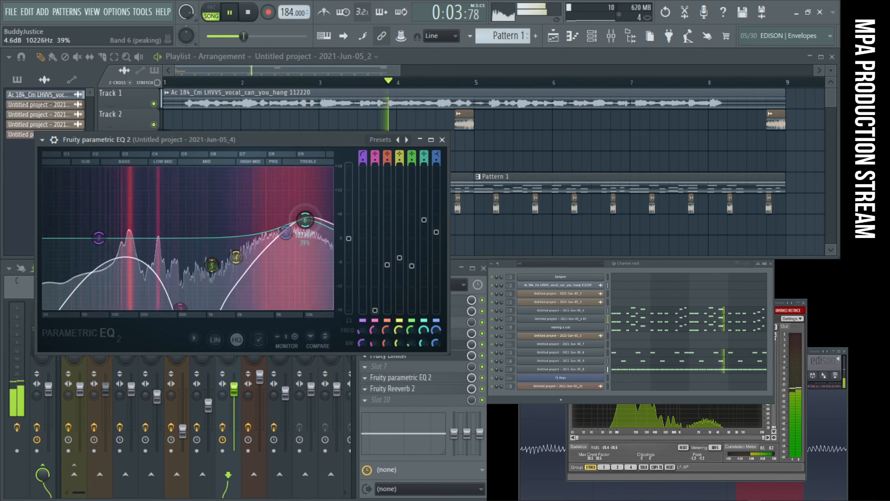
pyautogui.click(442, 139)
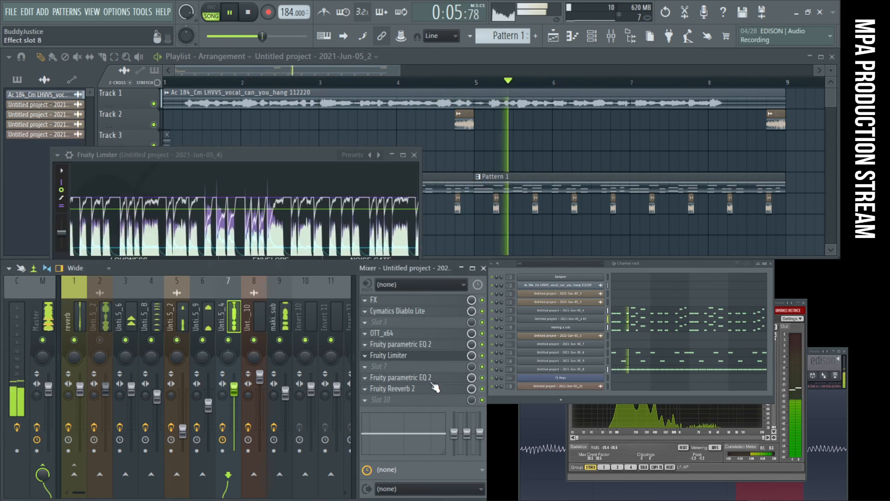
# - Boost band 6 of the 2021-Jun-05_4 track's second EQ to about 9.7 dB near 8.8 kHz, and close the effect windows
pyautogui.click(434, 378)
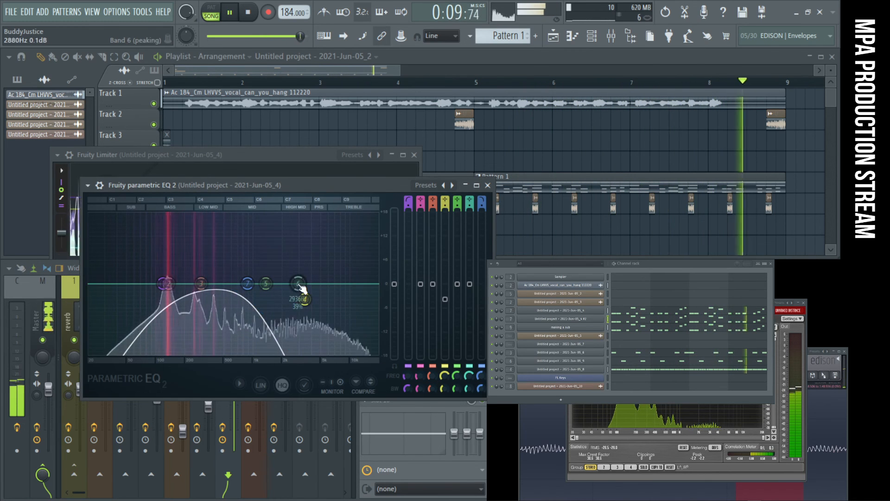
pyautogui.moveTo(293, 286); pyautogui.dragTo(344, 239)
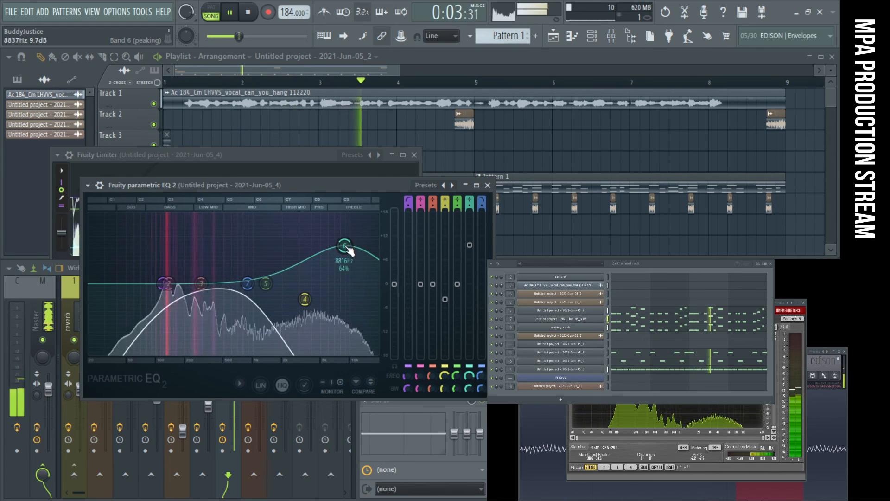
pyautogui.click(488, 185)
pyautogui.click(415, 156)
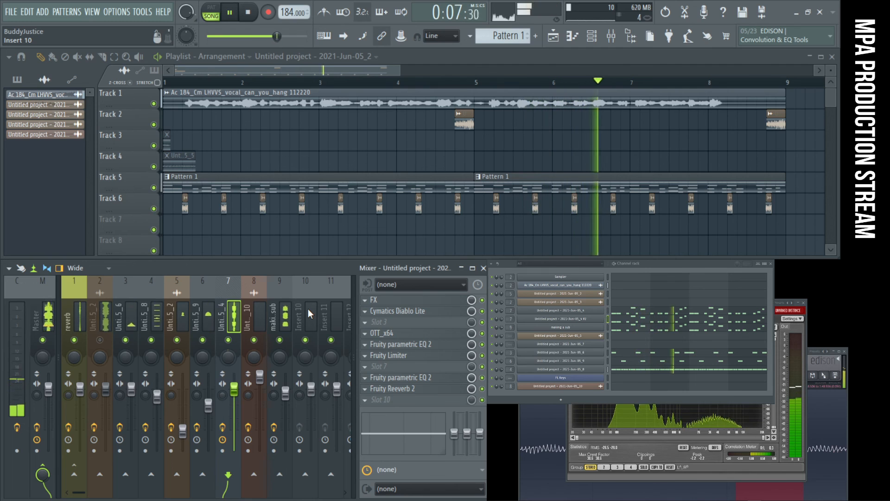
# - Unmute the 2021-Jun-05_2 track in insert 2, enable its Portal effect and replay the song from the start
pyautogui.press('space')
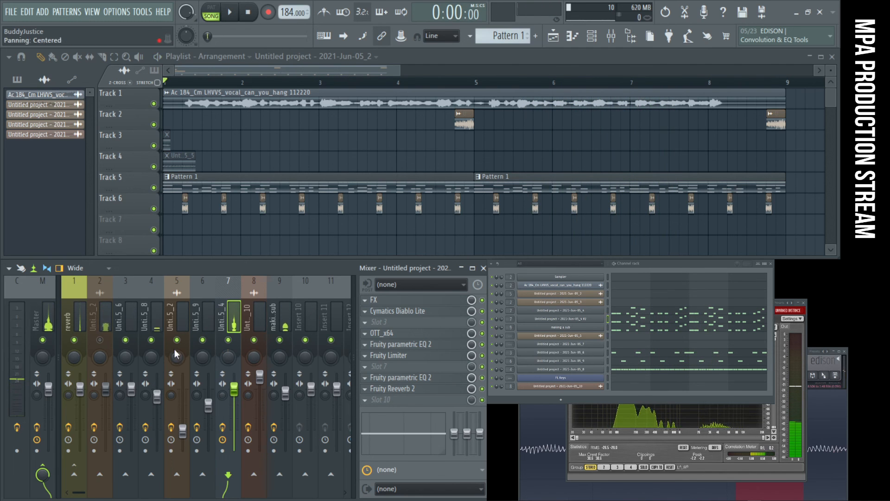
pyautogui.press('space')
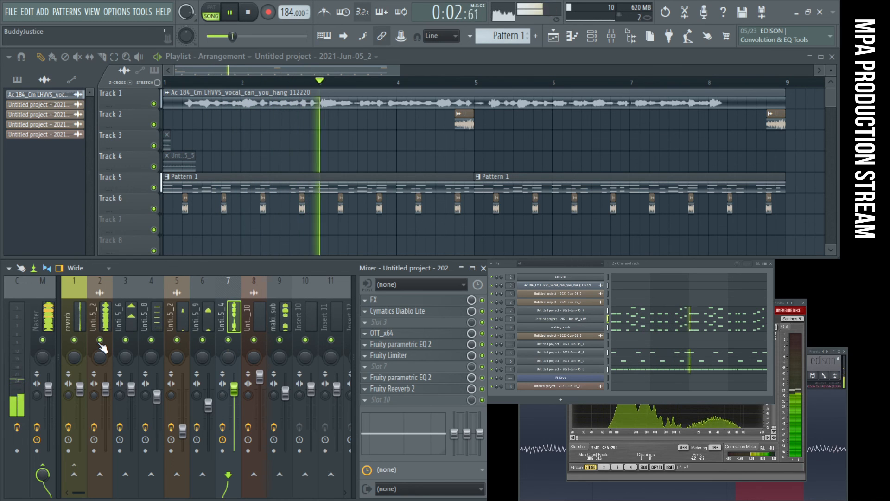
pyautogui.click(104, 303)
pyautogui.click(482, 311)
pyautogui.press('space')
pyautogui.press('space')
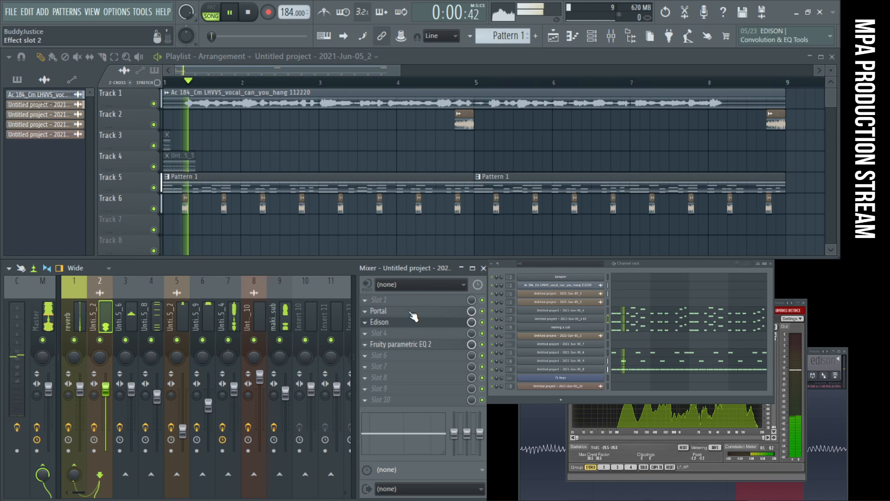
# - Open Portal on the 2021-Jun-05_2 track and audition the preset with Glitch and Bit Delay macros at different XY positions and dry/wet levels
pyautogui.click(410, 312)
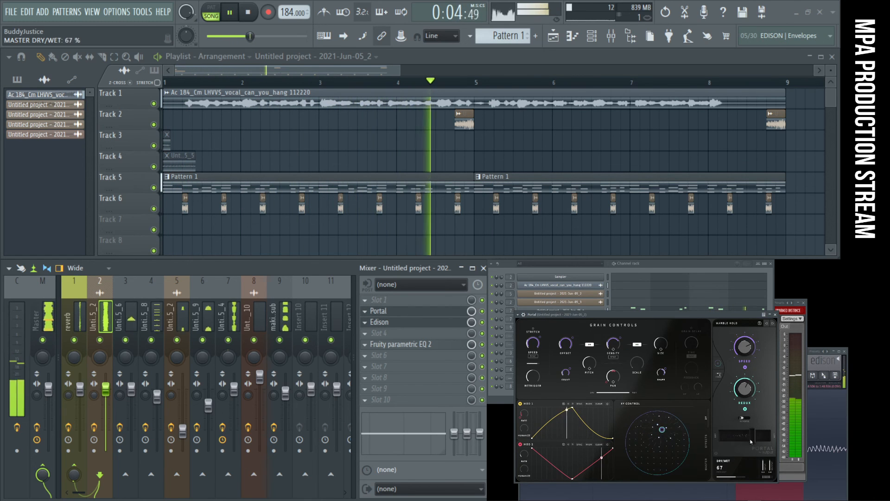
pyautogui.click(772, 324)
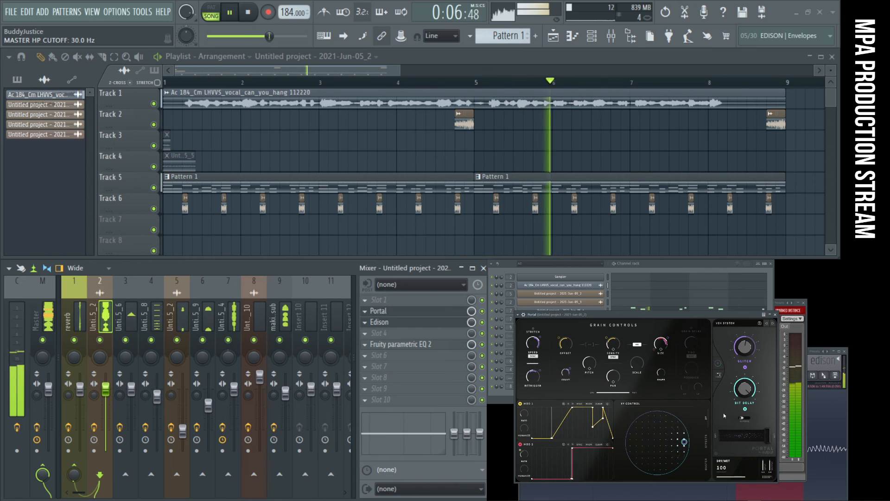
pyautogui.moveTo(684, 442); pyautogui.dragTo(656, 436)
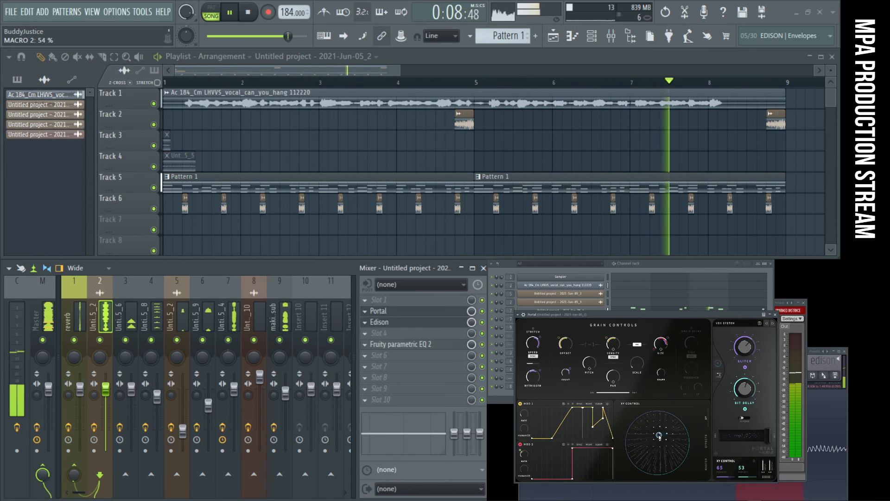
pyautogui.moveTo(767, 437); pyautogui.dragTo(734, 437)
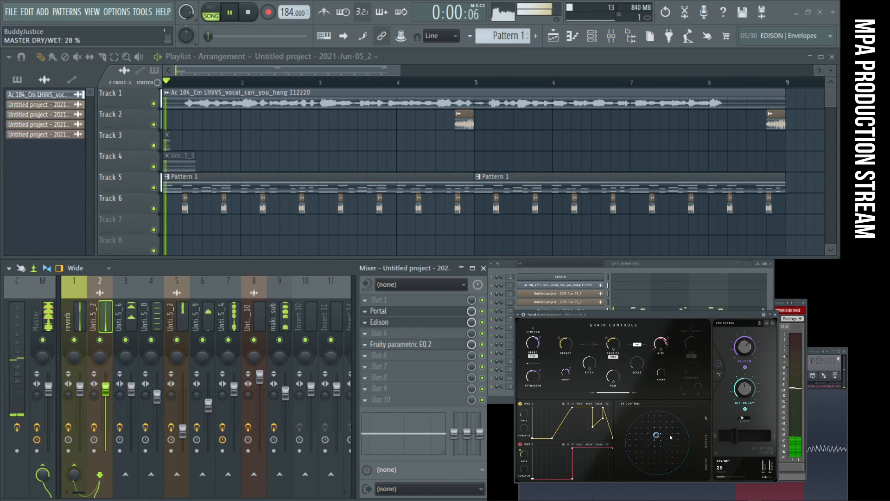
pyautogui.moveTo(657, 435); pyautogui.dragTo(663, 417)
pyautogui.moveTo(735, 437); pyautogui.dragTo(758, 436)
pyautogui.click(661, 417)
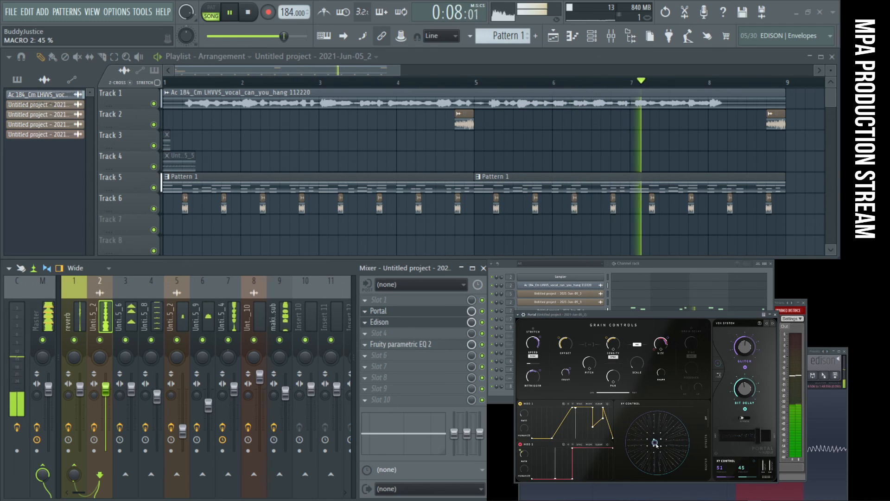
# - Try Portal's Vocal Pad Glitcher preset, moving through several XY positions and lowering its dry/wet mix
pyautogui.click(773, 324)
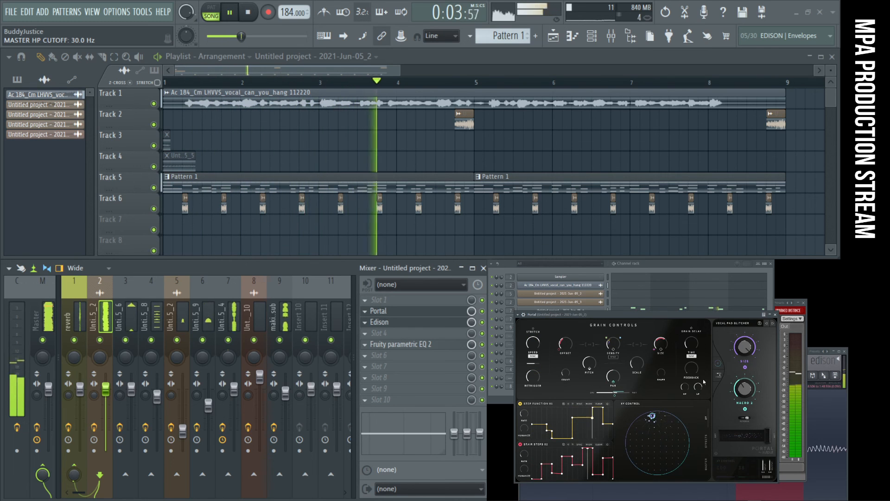
pyautogui.moveTo(652, 417); pyautogui.dragTo(674, 443)
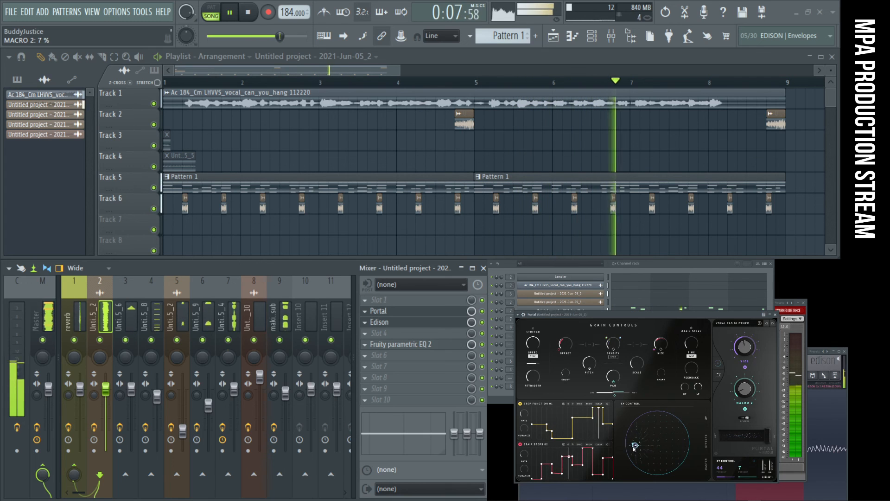
pyautogui.moveTo(652, 466); pyautogui.dragTo(681, 451)
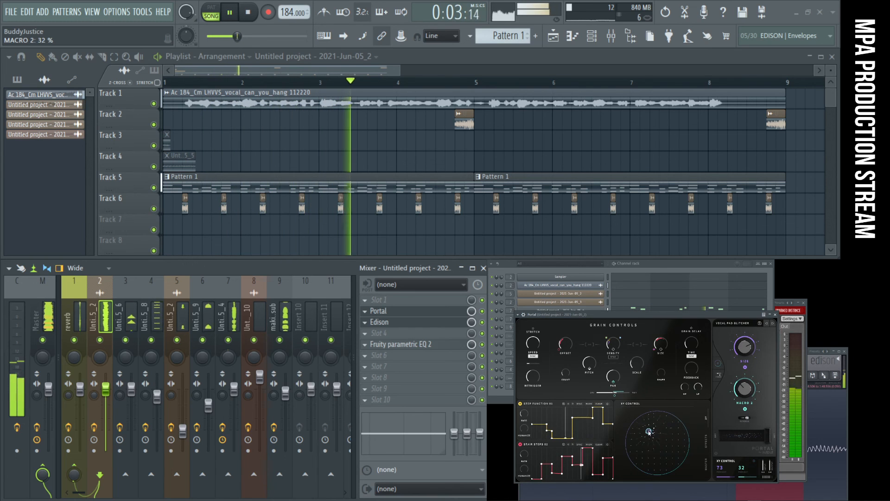
pyautogui.moveTo(767, 436); pyautogui.dragTo(754, 438)
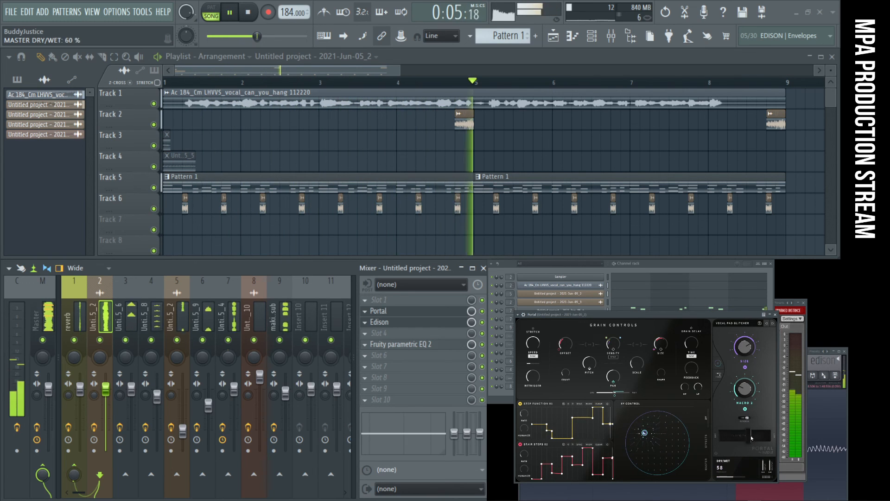
# - Switch Portal to the Jitters Tape preset, test its XY control positions and lower the dry/wet mix
pyautogui.click(774, 325)
pyautogui.click(680, 449)
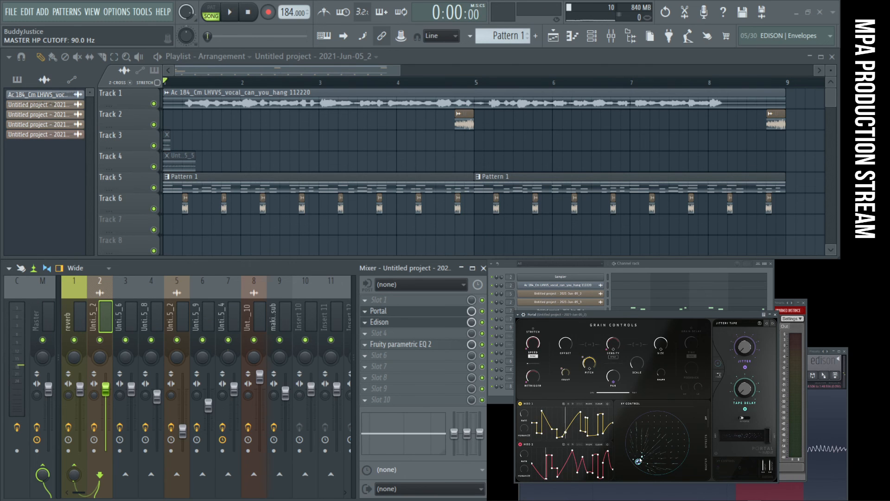
pyautogui.moveTo(667, 441); pyautogui.dragTo(662, 443)
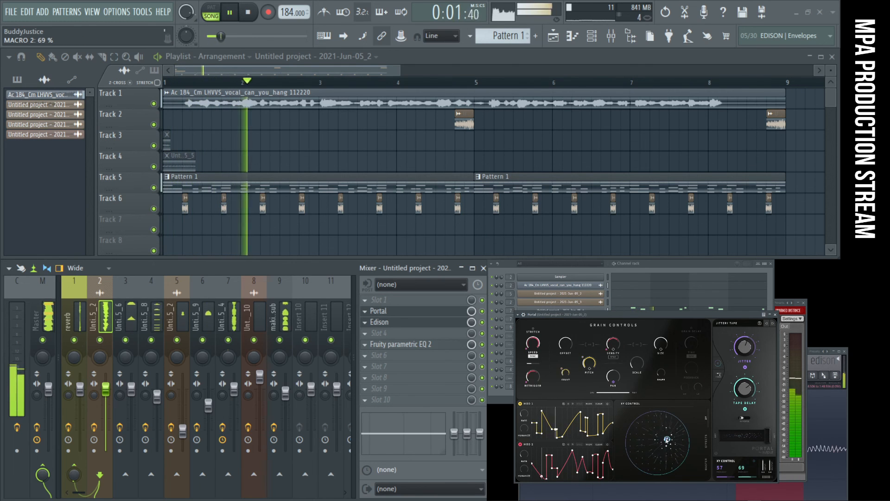
pyautogui.moveTo(773, 440); pyautogui.dragTo(743, 442)
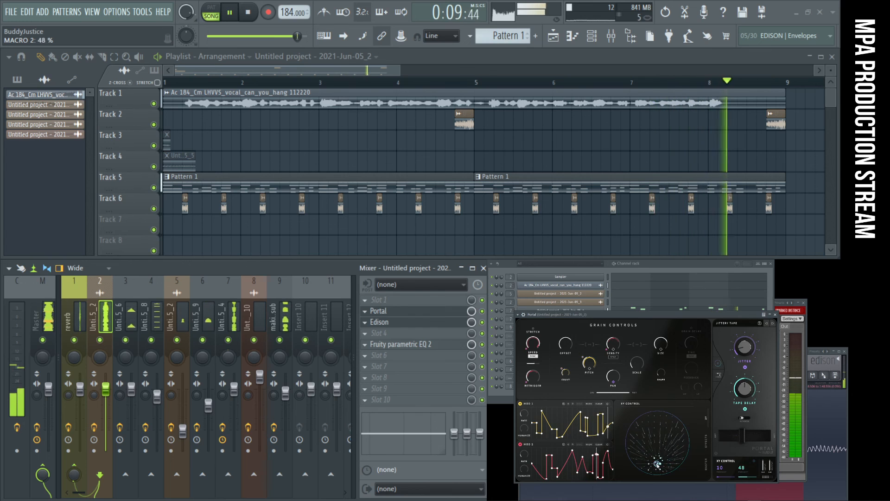
pyautogui.moveTo(660, 500)
pyautogui.mouseDown()
pyautogui.moveTo(662, 427)
pyautogui.moveTo(656, 500)
pyautogui.mouseUp()
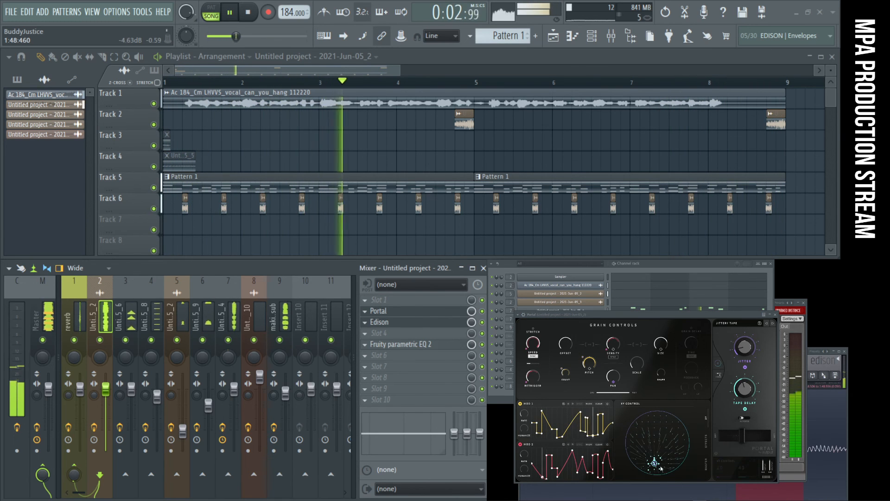
# - Reposition the Jitters Tape XY control, lower Portal's dry/wet further and mute the 2021-Jun-05_2 track in insert 2
pyautogui.moveTo(658, 462); pyautogui.dragTo(680, 439)
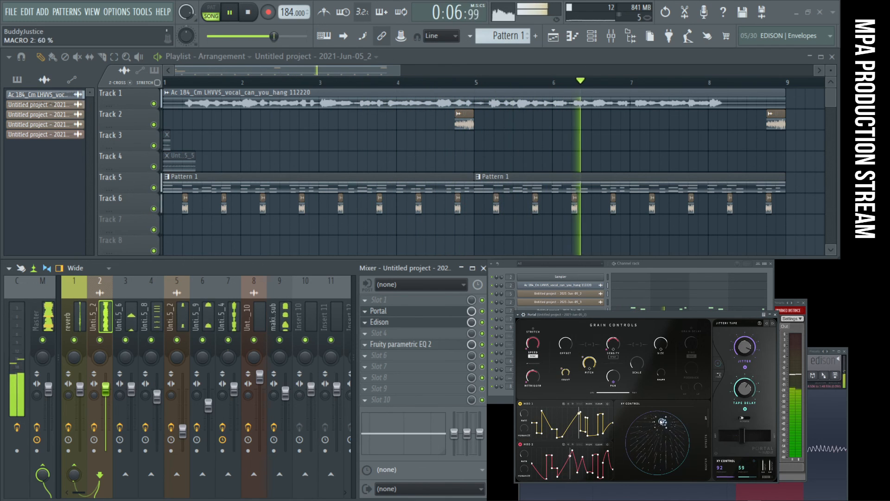
pyautogui.moveTo(651, 420); pyautogui.dragTo(666, 462)
pyautogui.moveTo(744, 437); pyautogui.dragTo(719, 439)
pyautogui.click(100, 340)
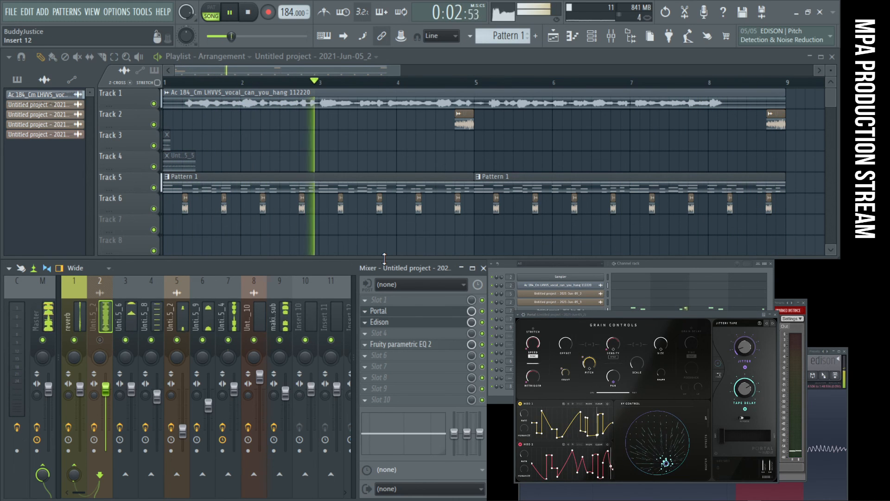
pyautogui.click(37, 308)
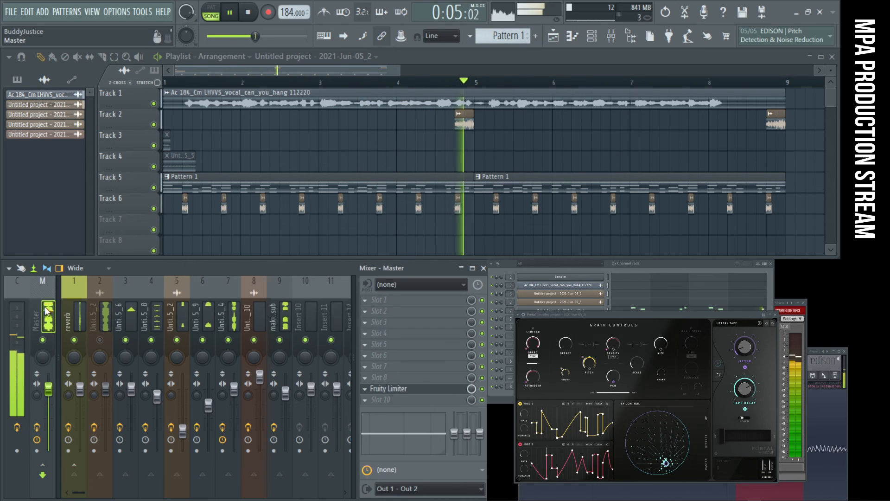
# - Detune the layered channels, setting 2021-Jun-05_4 to -50 cents and 2021-Jun-05_4 #2 to +20 cents
pyautogui.click(660, 266)
pyautogui.click(588, 311)
pyautogui.moveTo(383, 322); pyautogui.dragTo(373, 322)
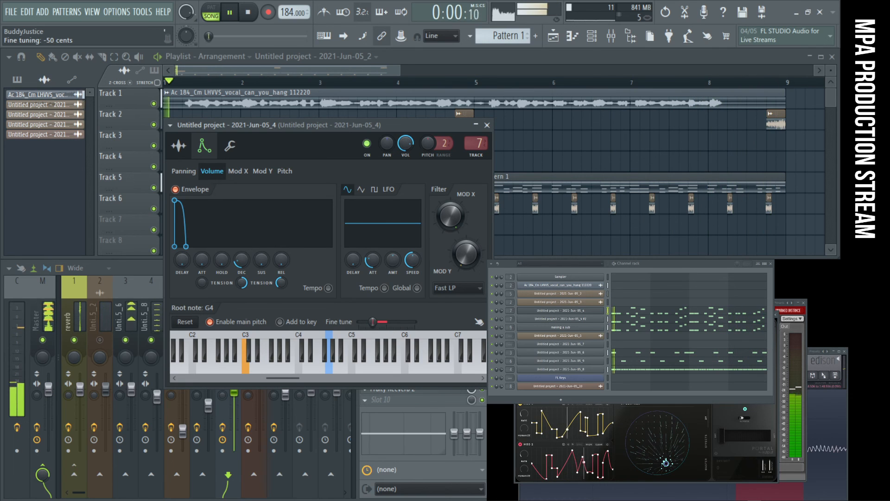
pyautogui.click(595, 320)
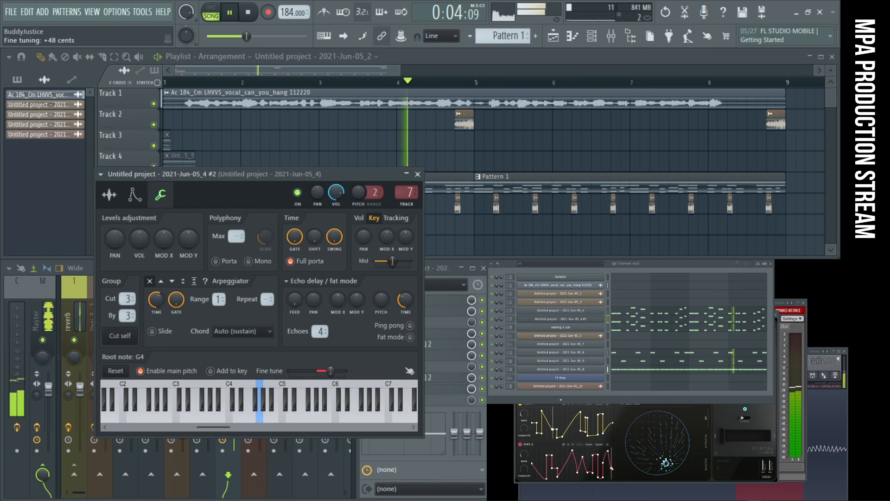
pyautogui.moveTo(332, 371); pyautogui.dragTo(323, 371)
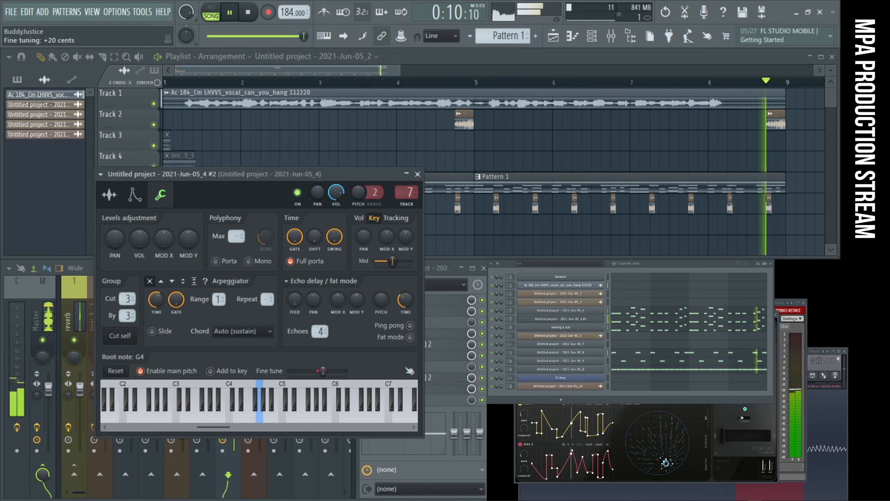
# - Move the 2021-Jun-05_4 channel window aside and mute mixer inserts 1, 3 to 6 and 9
pyautogui.click(592, 312)
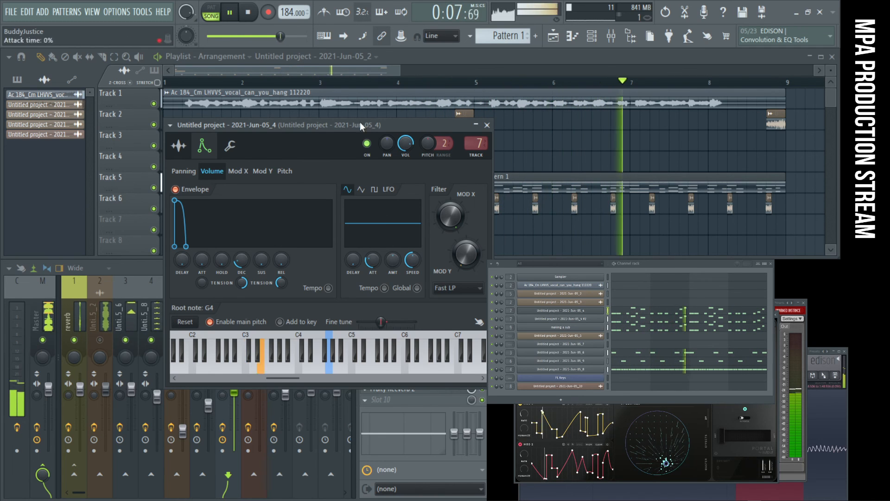
pyautogui.moveTo(365, 124); pyautogui.dragTo(488, 122)
pyautogui.click(202, 341)
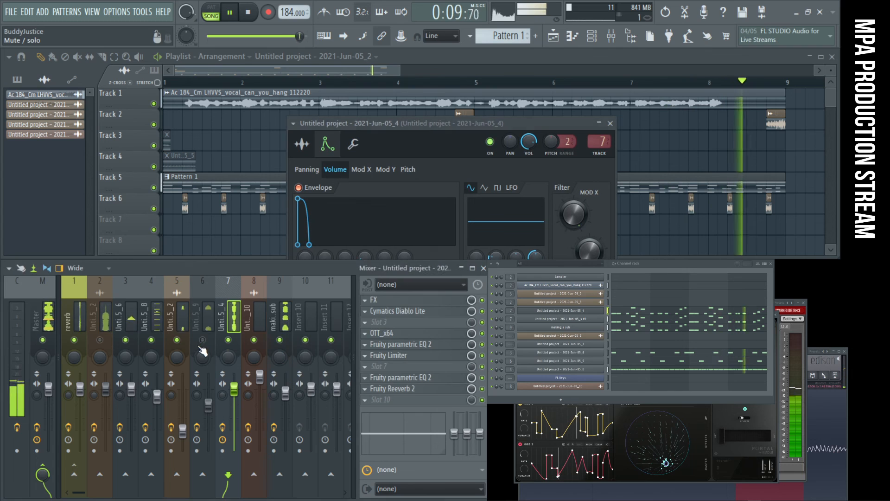
pyautogui.click(75, 341)
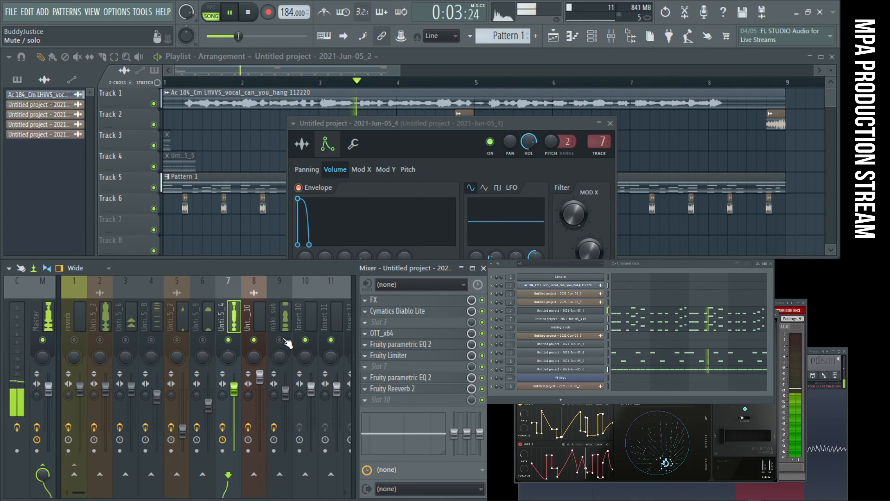
# - Set the 2021-Jun-05_4 channel's fine tuning to -20 cents, check the #2 layer's settings and close its window
pyautogui.moveTo(447, 138); pyautogui.dragTo(262, 124)
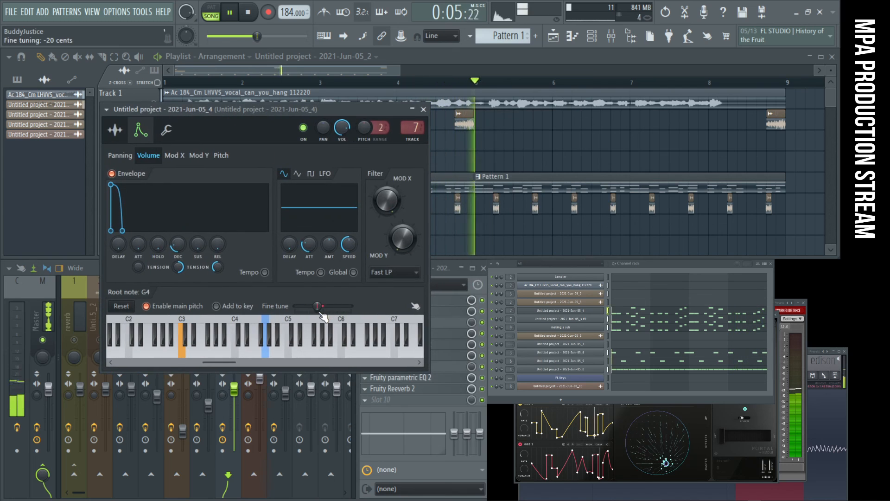
pyautogui.moveTo(318, 306); pyautogui.dragTo(323, 312)
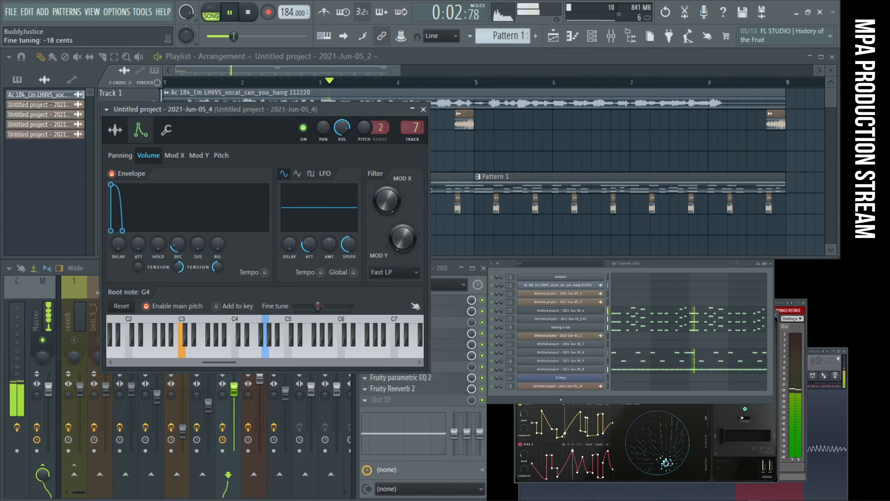
pyautogui.click(574, 319)
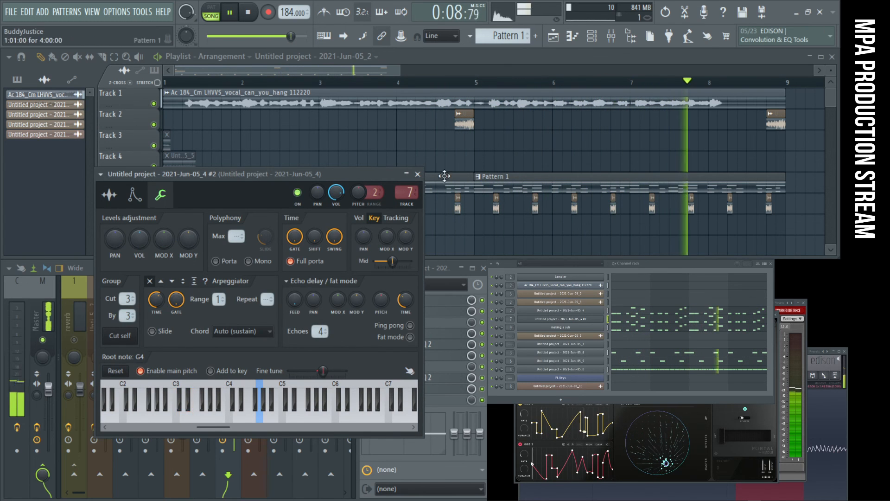
pyautogui.click(418, 174)
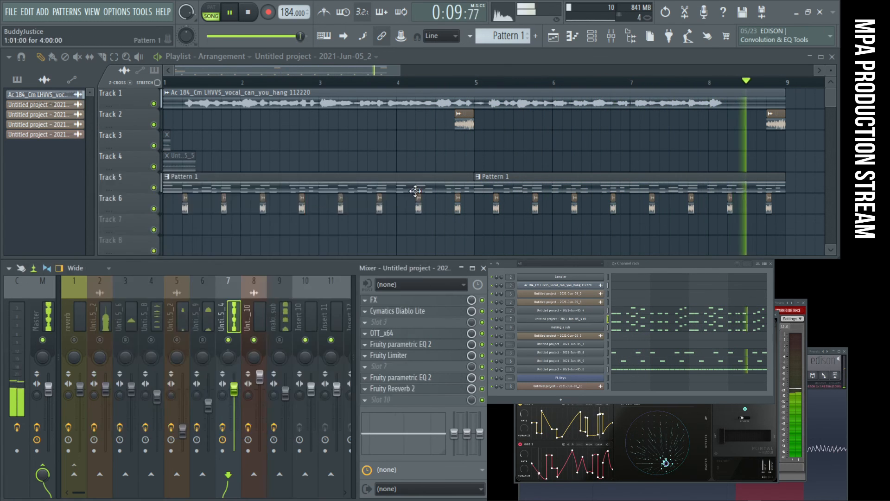
# - Open the FX Effector on the 2021-Jun-05_4 track, audition the Vox effect, return to Distort and reposition its X/Y point
pyautogui.click(379, 302)
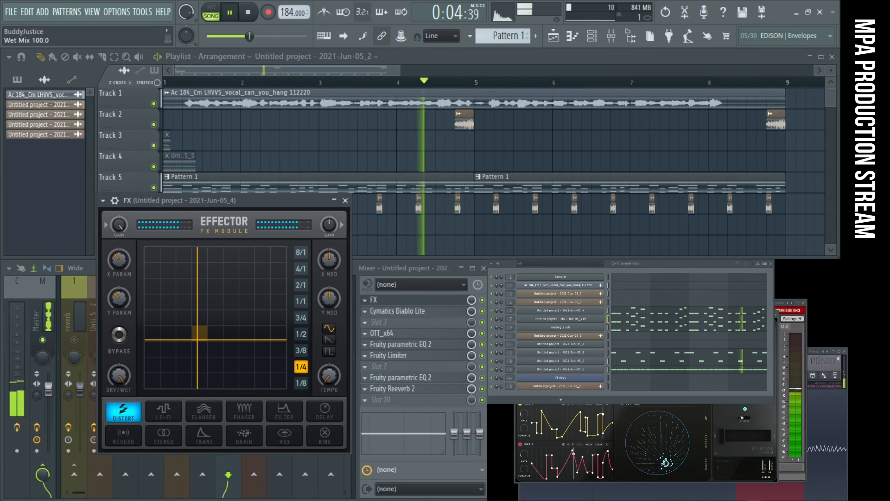
pyautogui.moveTo(188, 335)
pyautogui.mouseDown()
pyautogui.moveTo(254, 308)
pyautogui.moveTo(153, 268)
pyautogui.moveTo(219, 320)
pyautogui.moveTo(271, 289)
pyautogui.moveTo(162, 316)
pyautogui.moveTo(164, 295)
pyautogui.moveTo(179, 337)
pyautogui.moveTo(197, 327)
pyautogui.mouseUp()
pyautogui.click(283, 435)
pyautogui.click(125, 402)
pyautogui.moveTo(183, 360); pyautogui.dragTo(205, 326)
pyautogui.moveTo(252, 204); pyautogui.dragTo(475, 168)
# - Unmute the making a sub track in insert 9, examine the mix spectrum in Voxengo SPAN and stop playback
pyautogui.click(280, 341)
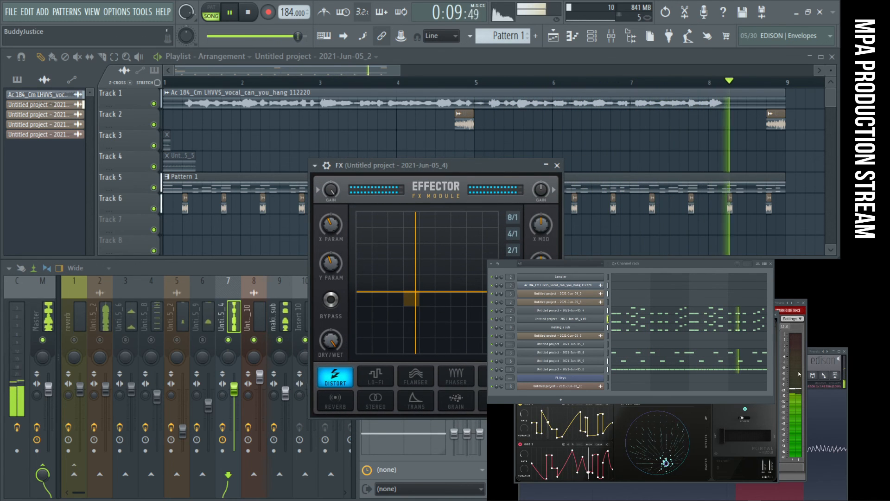
pyautogui.click(793, 310)
pyautogui.moveTo(677, 304); pyautogui.dragTo(704, 293)
pyautogui.click(49, 317)
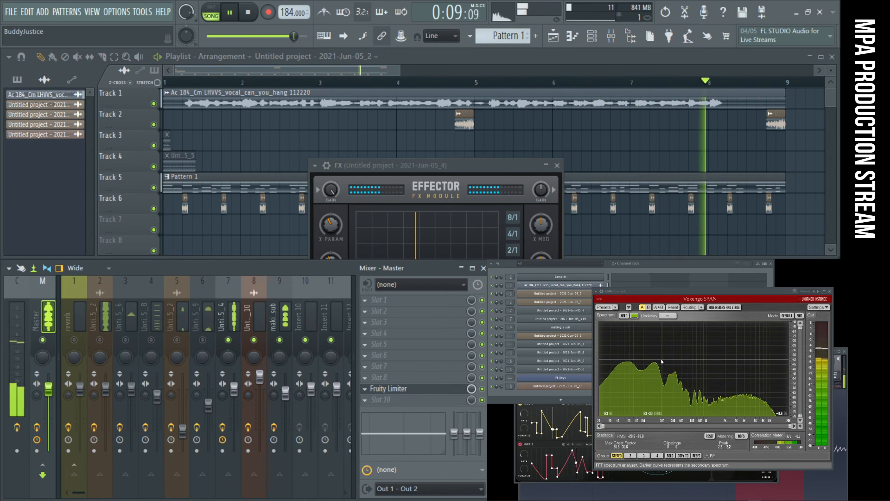
pyautogui.click(229, 315)
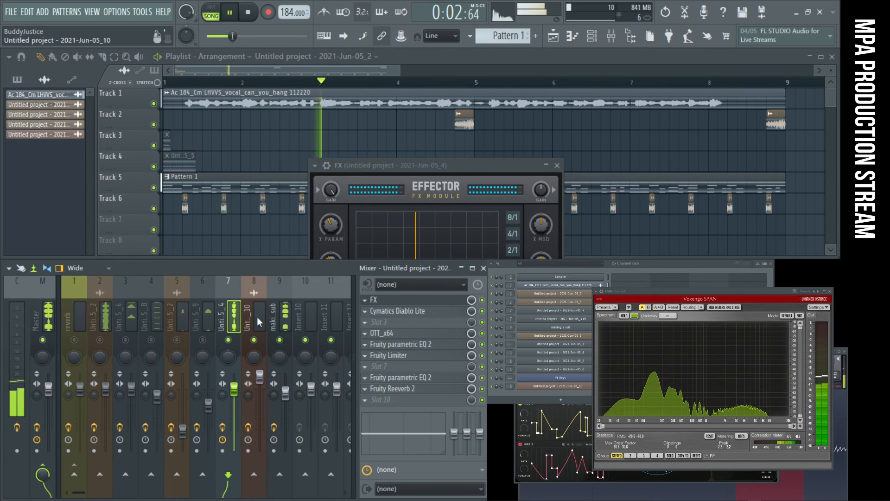
pyautogui.press('space')
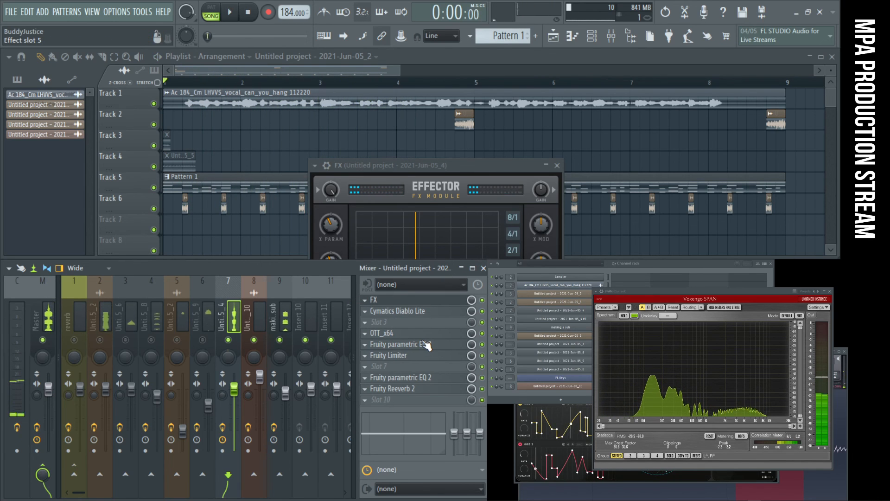
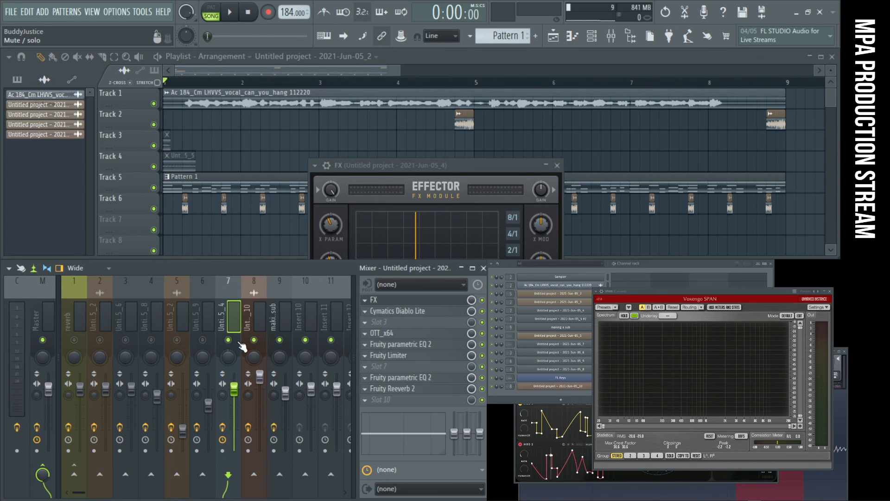
# - Play the song and raise band 5 in the Fruity parametric EQ 2 above the reverb on mixer insert 7
pyautogui.press('space')
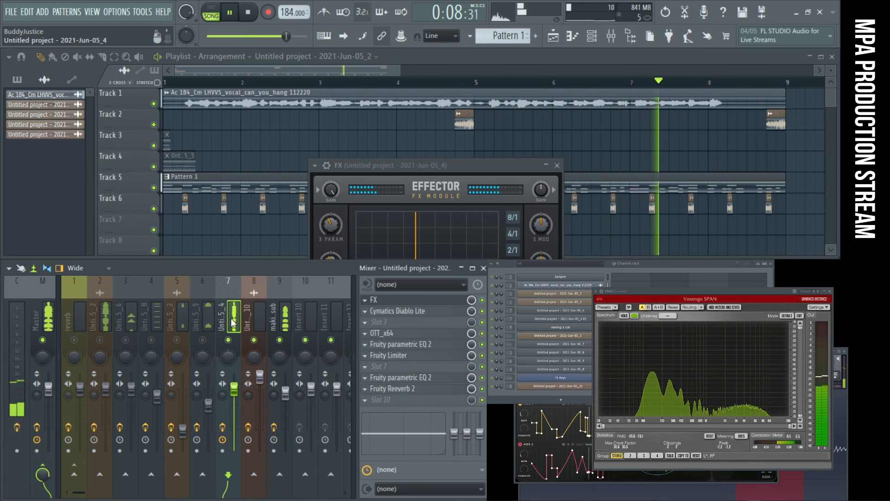
pyautogui.click(435, 378)
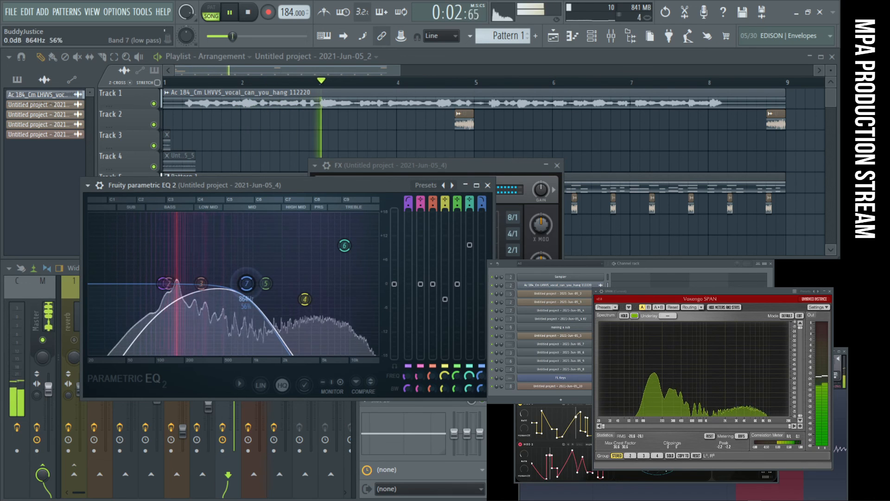
pyautogui.moveTo(266, 283); pyautogui.dragTo(290, 233)
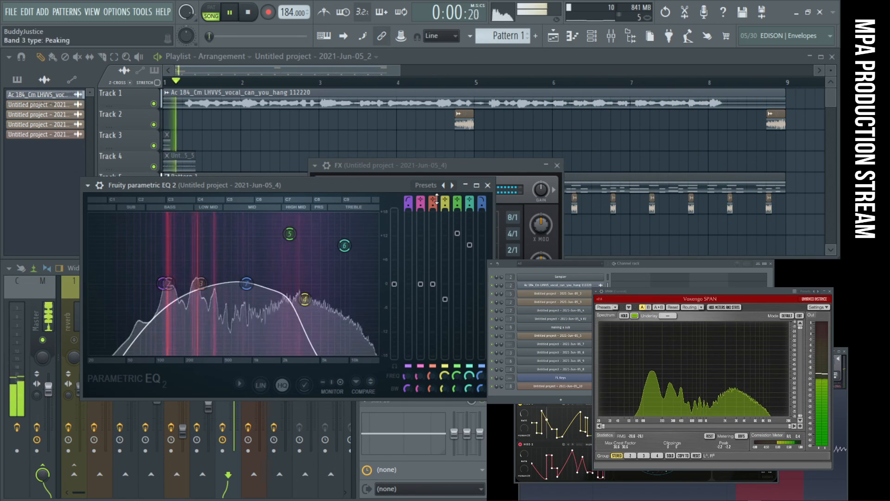
pyautogui.click(488, 185)
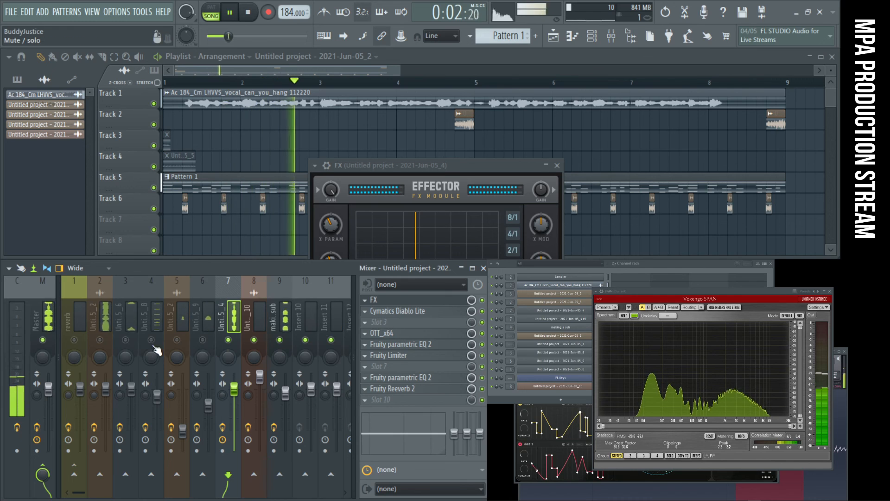
# - Unmute mixer insert 4 and shift band 1 of its Fruity parametric EQ 2 to a higher frequency to cut more low end
pyautogui.click(148, 307)
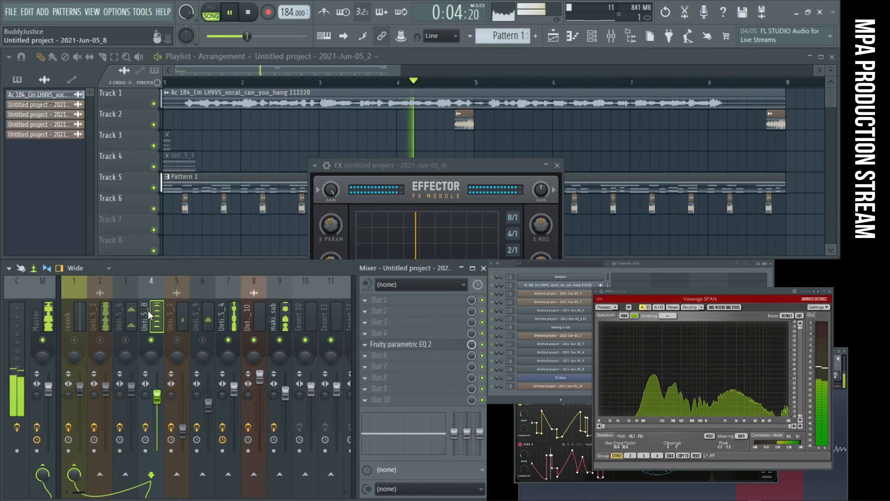
pyautogui.click(425, 345)
pyautogui.moveTo(290, 253); pyautogui.dragTo(335, 252)
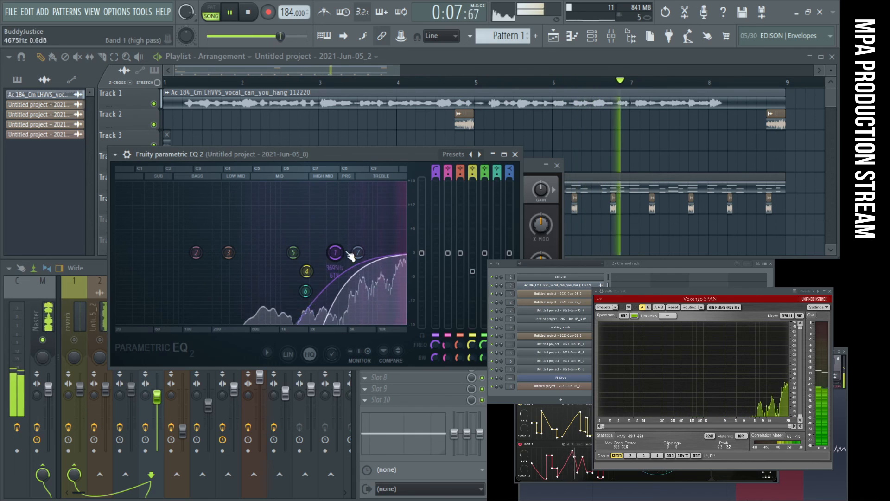
pyautogui.click(515, 154)
# - Unmute mixer insert 3 and set band 3 of its Fruity parametric EQ 2 to about 2206 Hz and -11 dB during playback
pyautogui.click(127, 341)
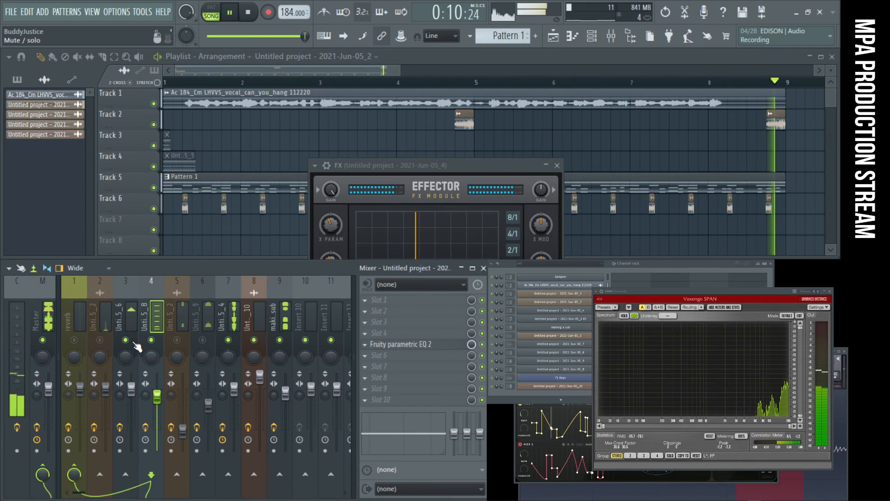
pyautogui.click(131, 354)
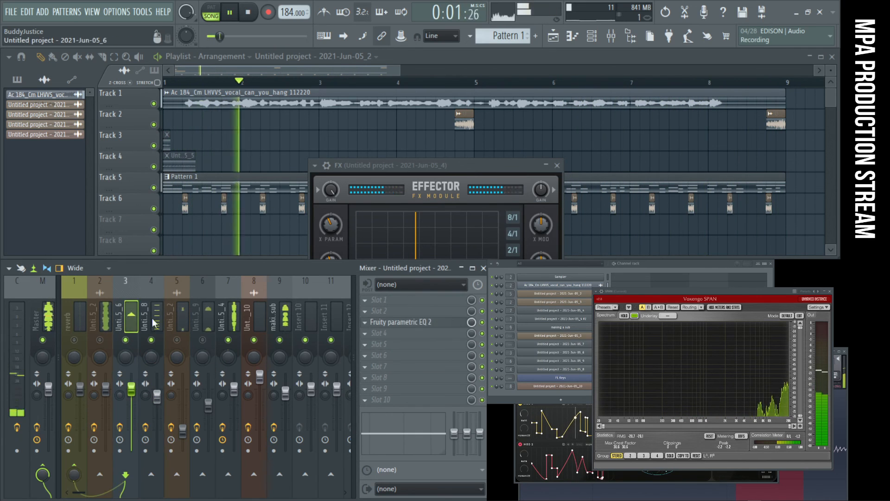
pyautogui.click(423, 326)
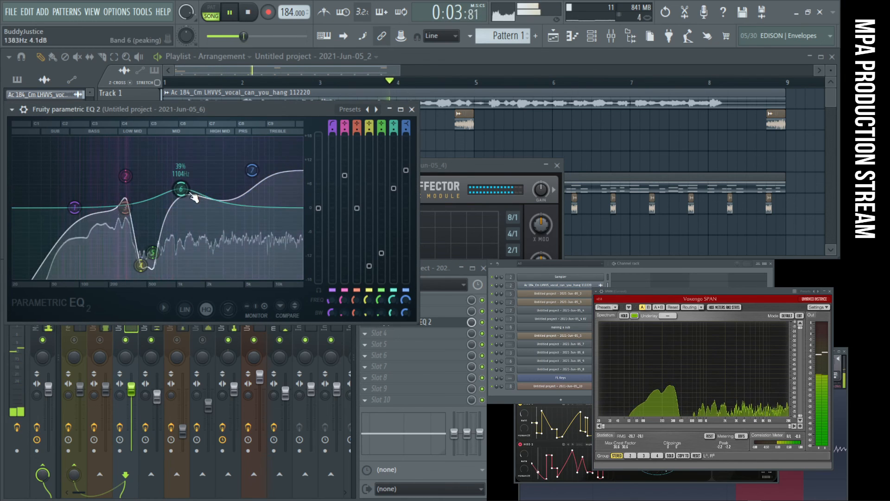
pyautogui.moveTo(128, 212); pyautogui.dragTo(208, 235)
pyautogui.moveTo(230, 277); pyautogui.dragTo(293, 276)
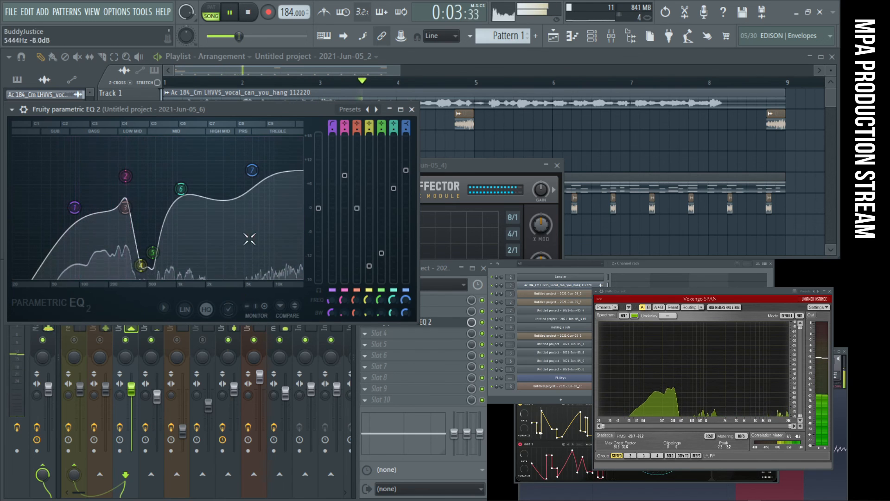
pyautogui.moveTo(253, 173); pyautogui.dragTo(260, 207)
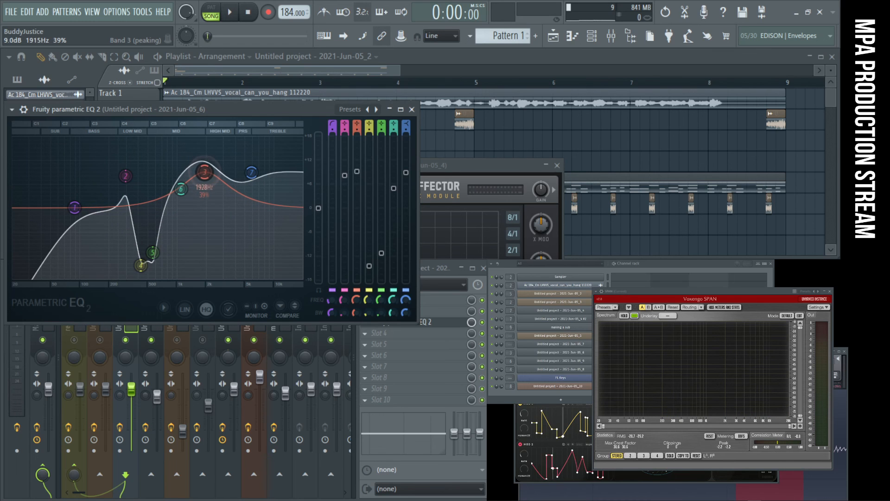
pyautogui.press('space')
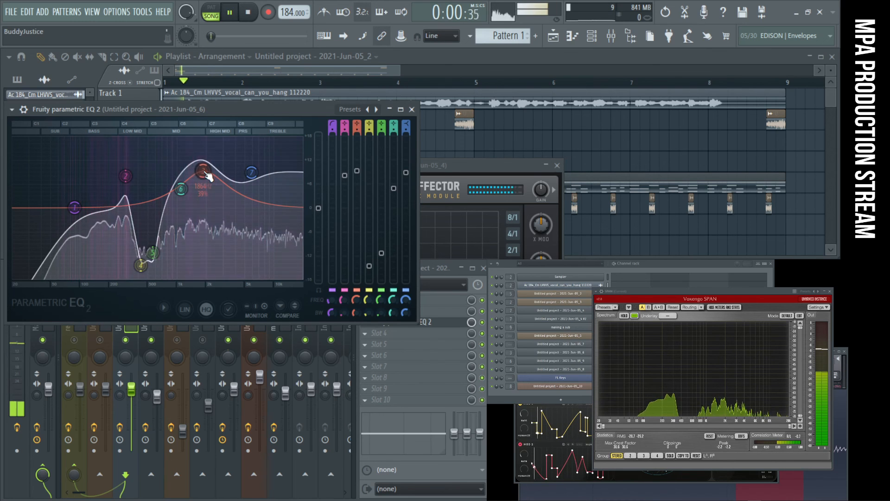
pyautogui.moveTo(201, 176); pyautogui.dragTo(210, 251)
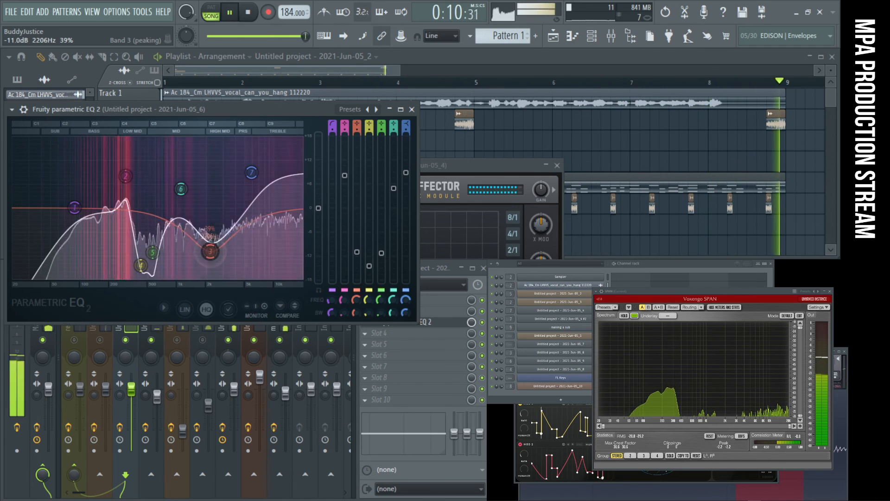
pyautogui.click(412, 109)
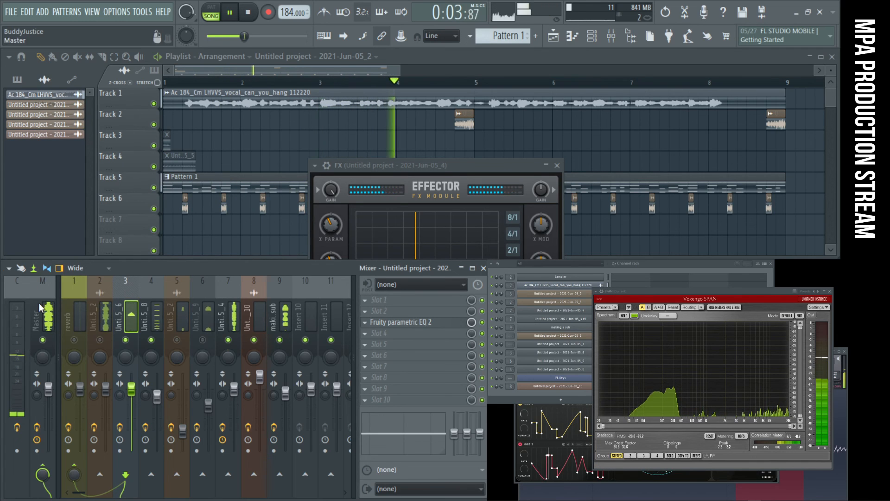
# - Open the Fruity Limiter on the Master track and check the mix level during playback
pyautogui.scroll(-2, 51, 325)
pyautogui.scroll(2, 12, 317)
pyautogui.click(48, 317)
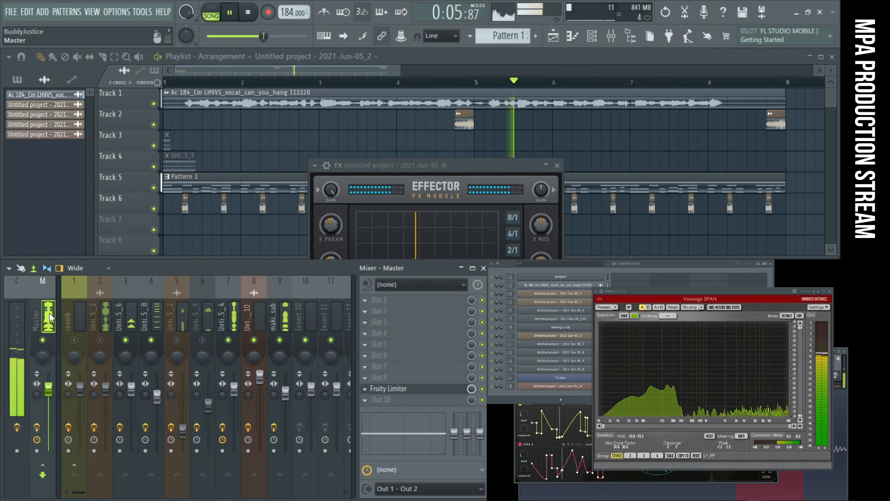
pyautogui.click(449, 394)
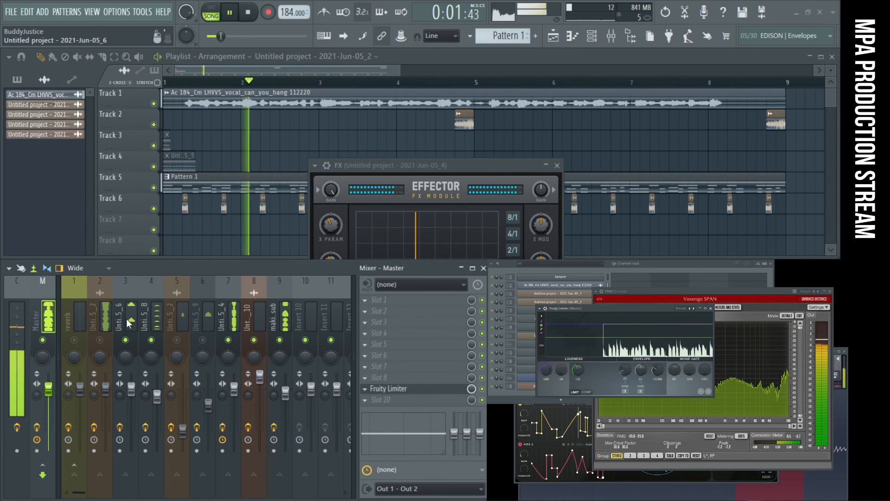
pyautogui.press('space')
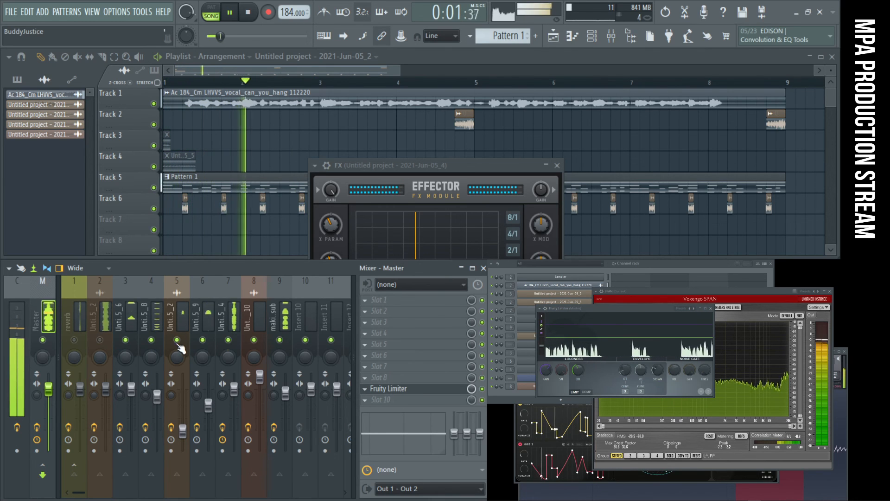
# - Pull band 5 down into a midrange cut in the Fruity parametric EQ 2 on mixer insert 6
pyautogui.click(205, 325)
pyautogui.click(438, 323)
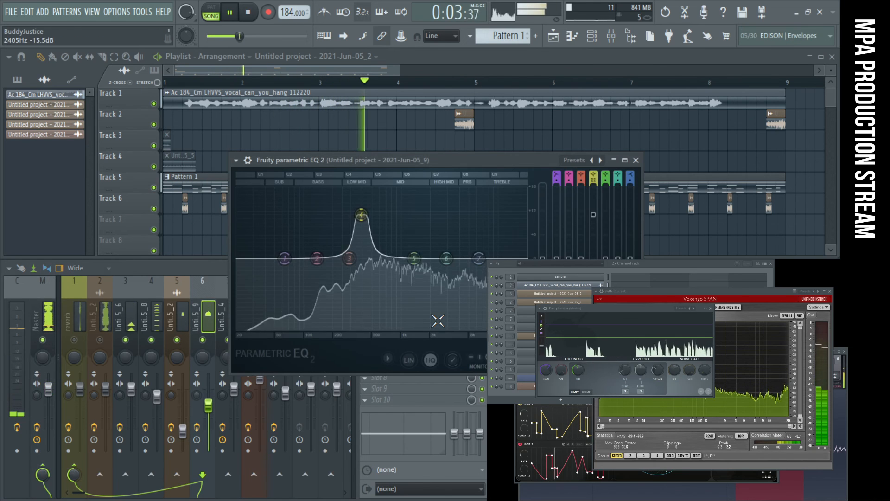
pyautogui.moveTo(415, 258); pyautogui.dragTo(420, 301)
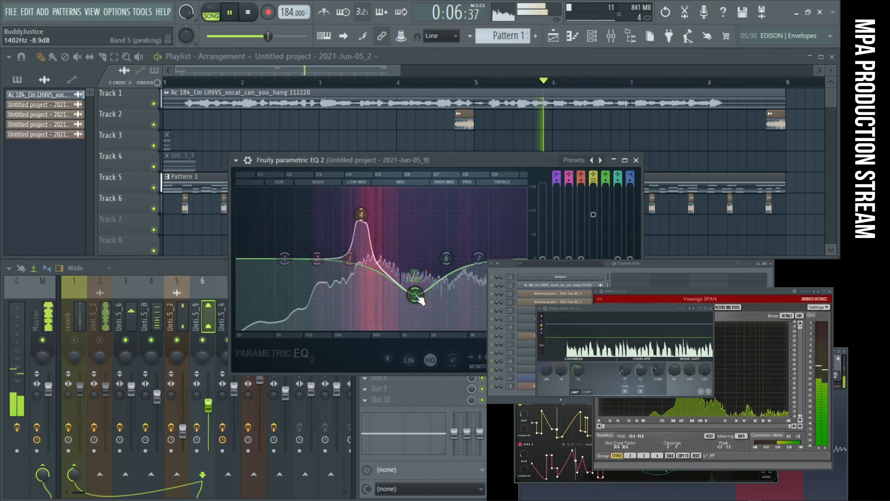
pyautogui.click(636, 160)
# - Raise the volume fader of mixer insert 6 and reset it to its default level
pyautogui.moveTo(208, 405); pyautogui.dragTo(208, 390)
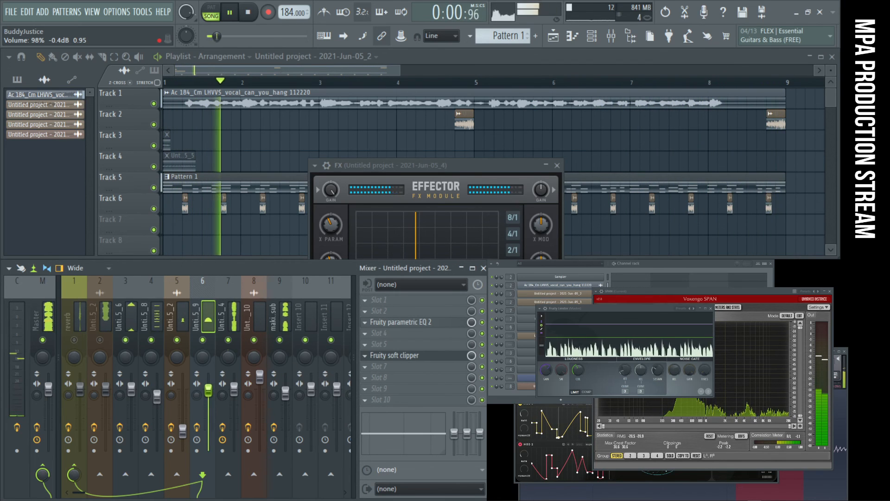
pyautogui.rightClick(210, 391)
pyautogui.click(245, 319)
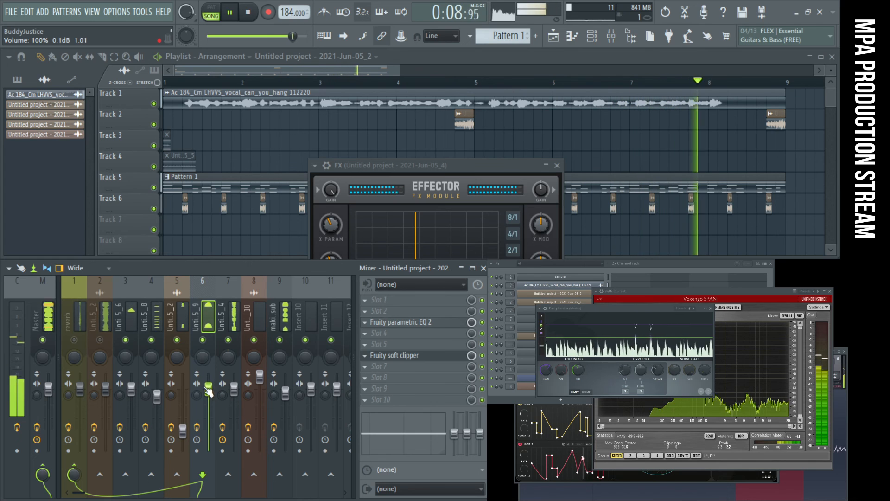
# - Boost band 6 further in the Fruity parametric EQ 2 on mixer insert 3, and raise that insert's volume fader slightly
pyautogui.click(126, 325)
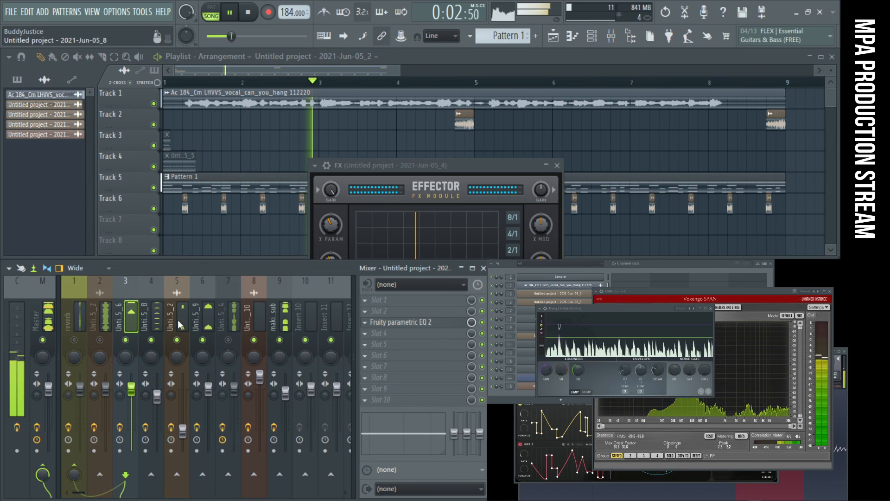
pyautogui.click(366, 323)
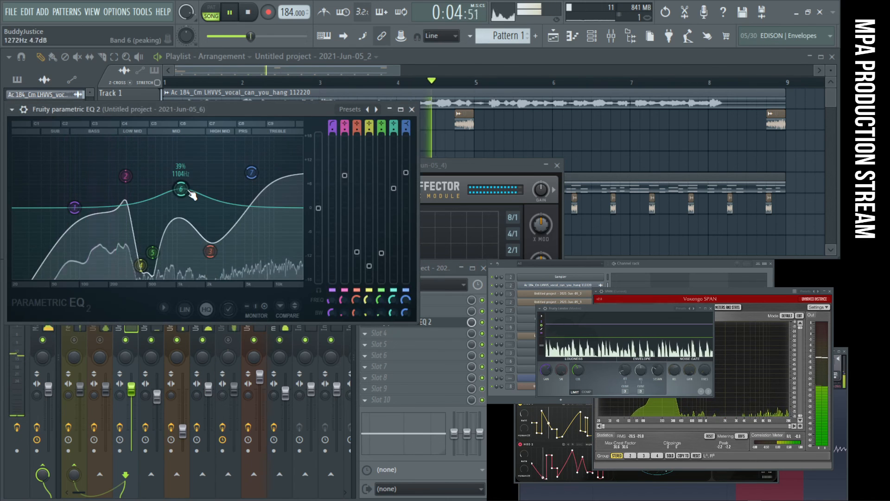
pyautogui.moveTo(176, 180); pyautogui.dragTo(193, 165)
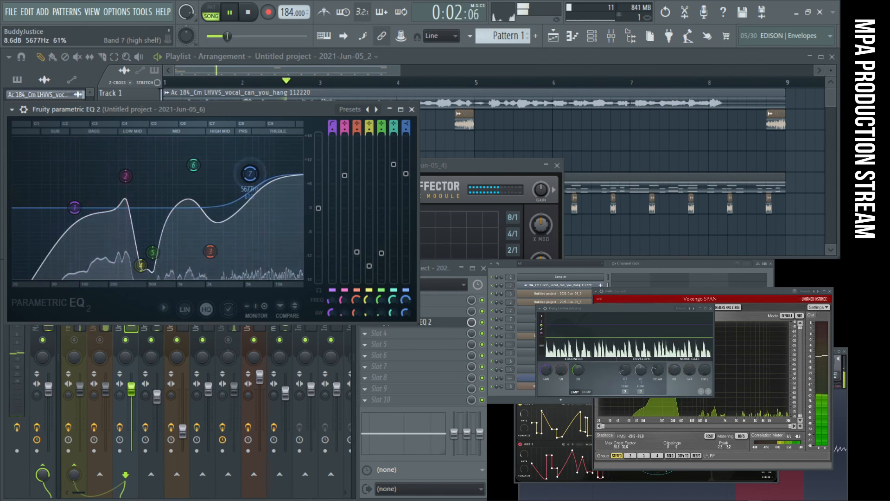
pyautogui.click(411, 109)
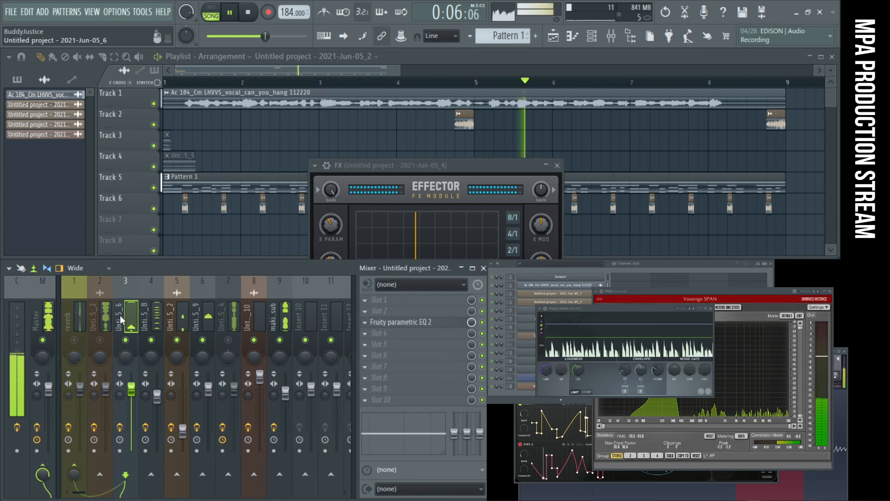
pyautogui.moveTo(131, 389)
pyautogui.mouseDown()
pyautogui.moveTo(132, 378)
pyautogui.moveTo(132, 386)
pyautogui.mouseUp()
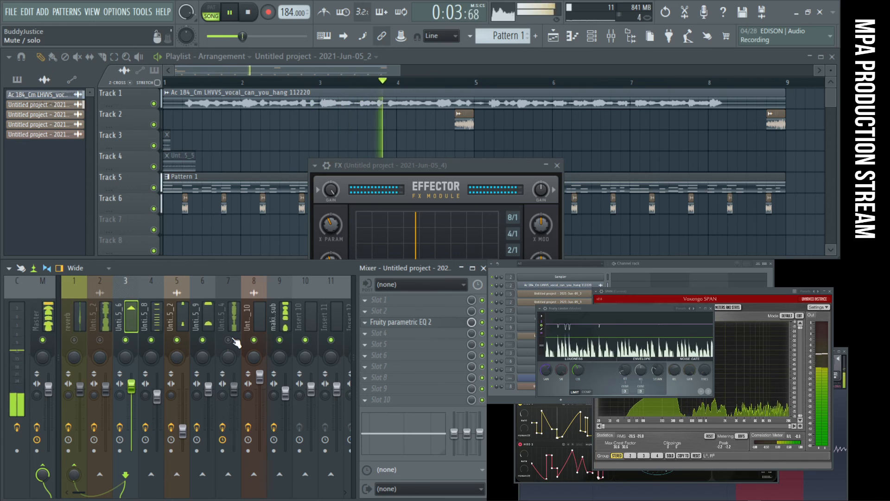
# - In insert 7's EQ above the reverb, return band 5 to 0 dB and move band 4 to a cut around 2 kHz
pyautogui.click(222, 303)
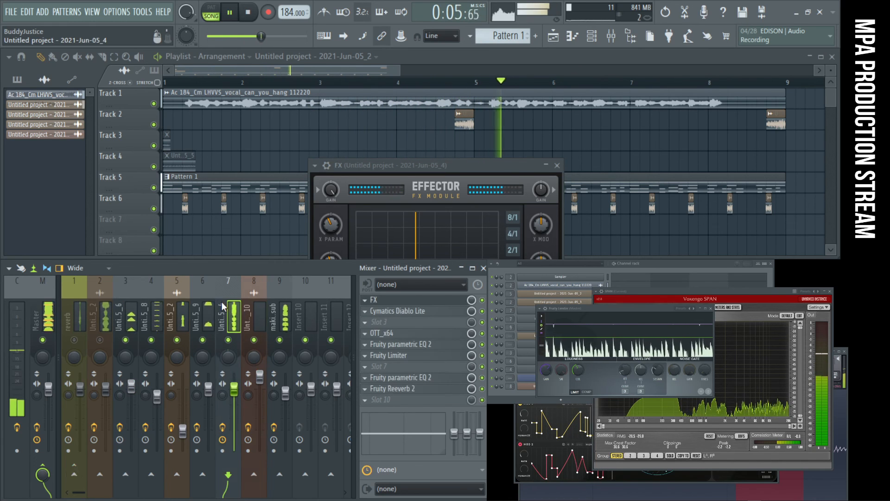
pyautogui.click(433, 378)
pyautogui.moveTo(289, 235); pyautogui.dragTo(298, 322)
pyautogui.rightClick(295, 284)
pyautogui.click(307, 302)
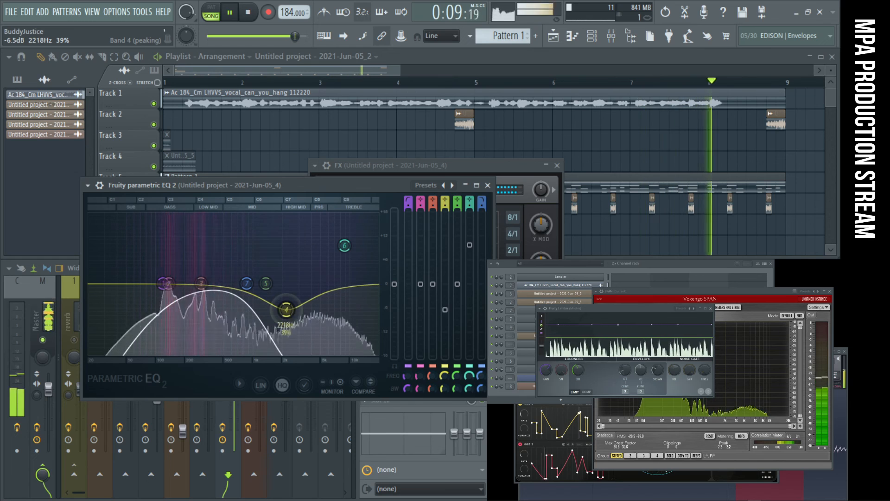
pyautogui.moveTo(290, 321)
pyautogui.mouseDown()
pyautogui.moveTo(286, 240)
pyautogui.moveTo(283, 307)
pyautogui.mouseUp()
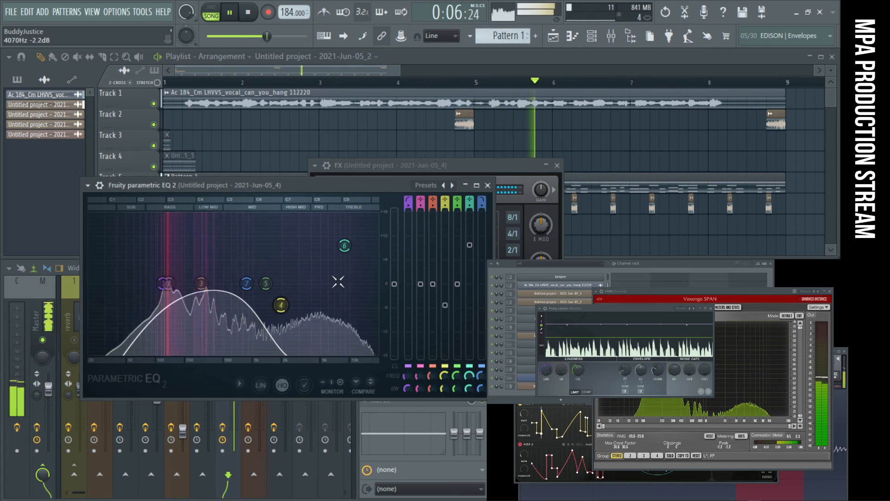
pyautogui.click(488, 185)
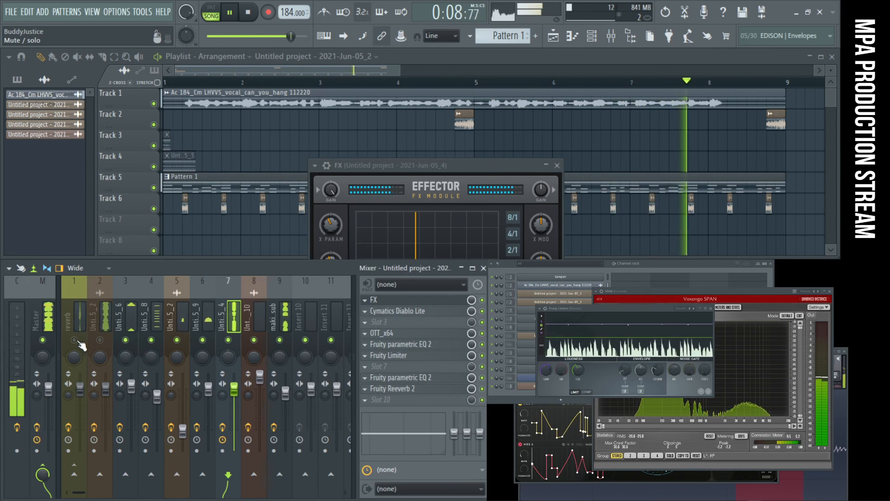
# - Unmute the reverb insert and mixer insert 2, and replay the song from the start with them included
pyautogui.press('space')
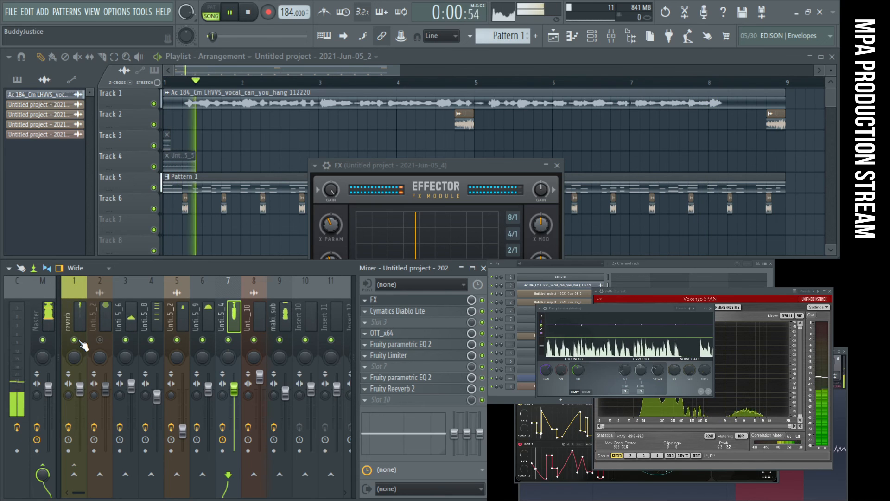
pyautogui.click(208, 313)
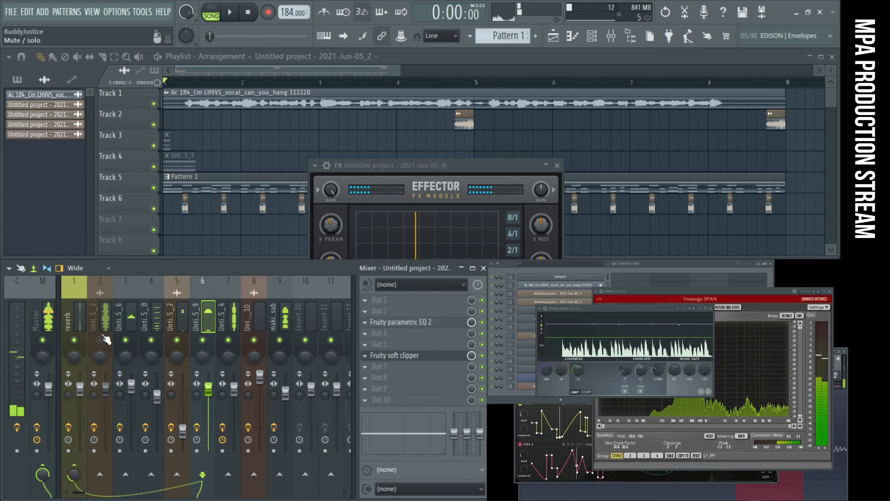
pyautogui.press('space')
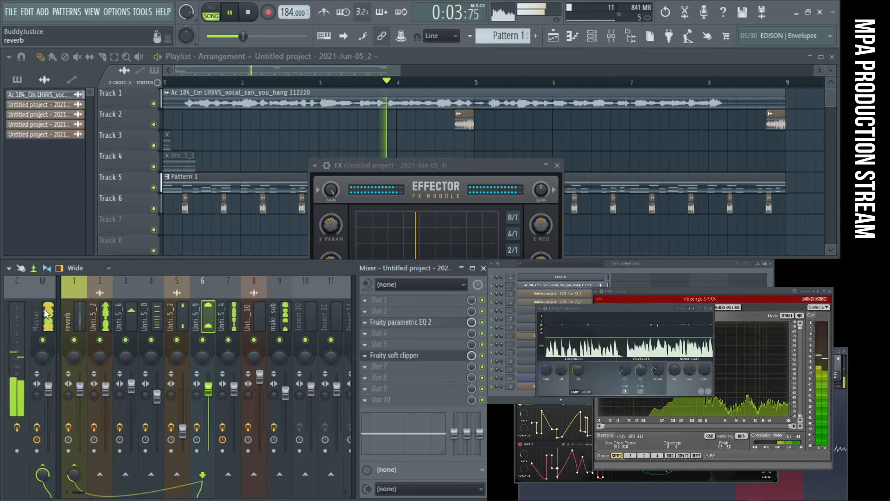
# - Open the Portal effect on mixer insert 2, try its master dry/wet at 100%, and audition another preset
pyautogui.click(101, 297)
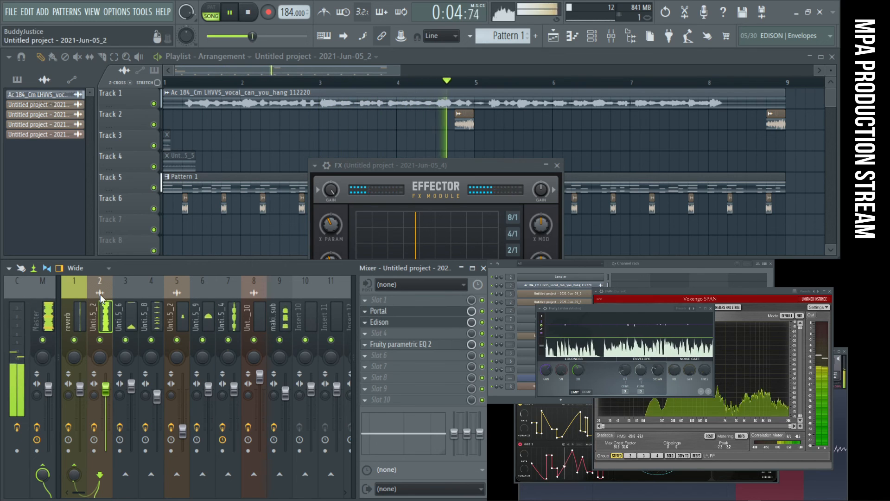
pyautogui.click(435, 312)
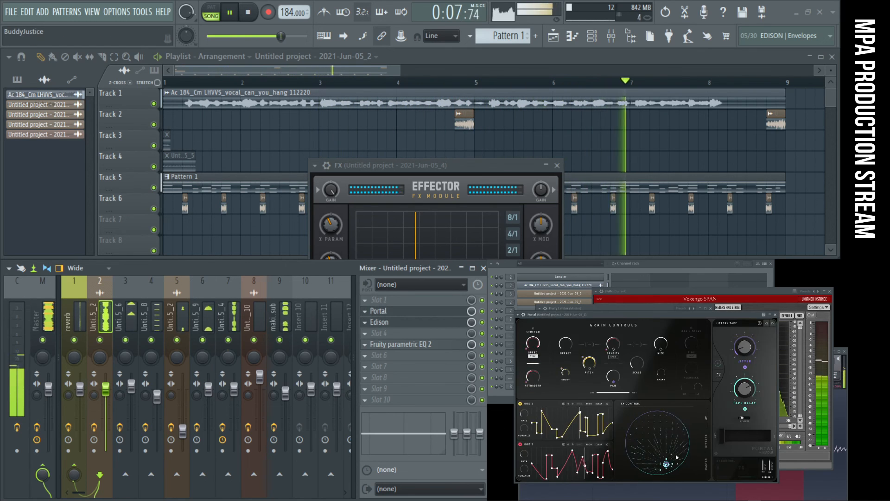
pyautogui.moveTo(722, 435); pyautogui.dragTo(773, 437)
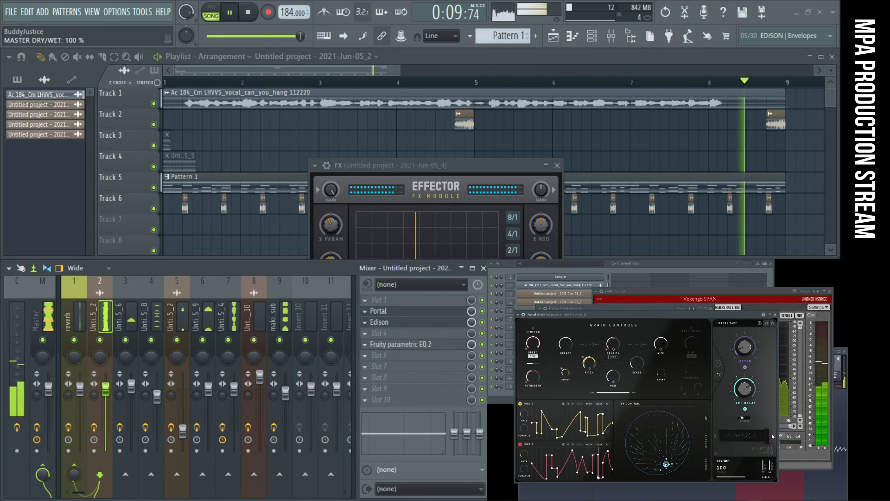
pyautogui.click(773, 323)
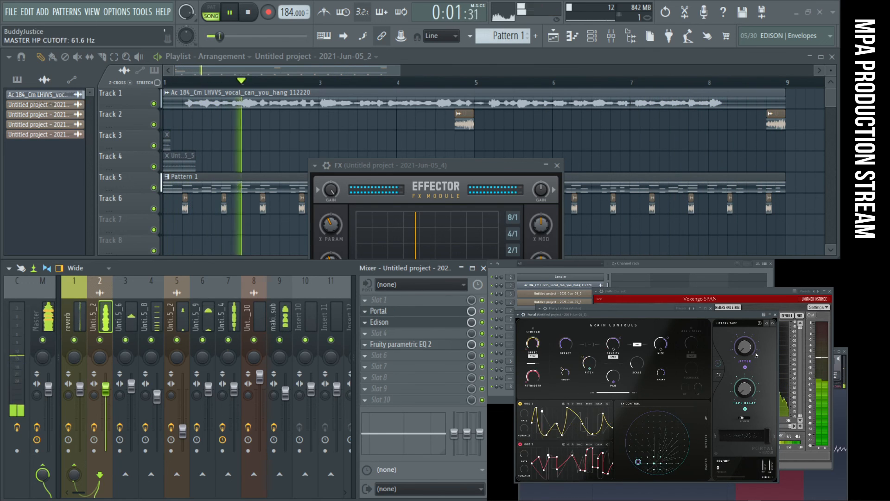
# - Audition the Dreamy Music Box preset in Portal, switch to Light and Dark at 42% dry/wet, and adjust its XY control
pyautogui.moveTo(722, 436); pyautogui.dragTo(750, 437)
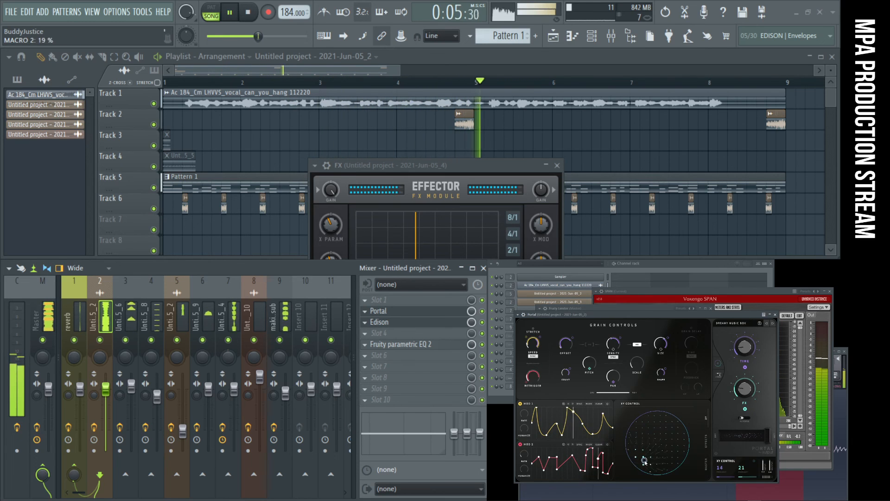
pyautogui.moveTo(641, 444); pyautogui.dragTo(640, 441)
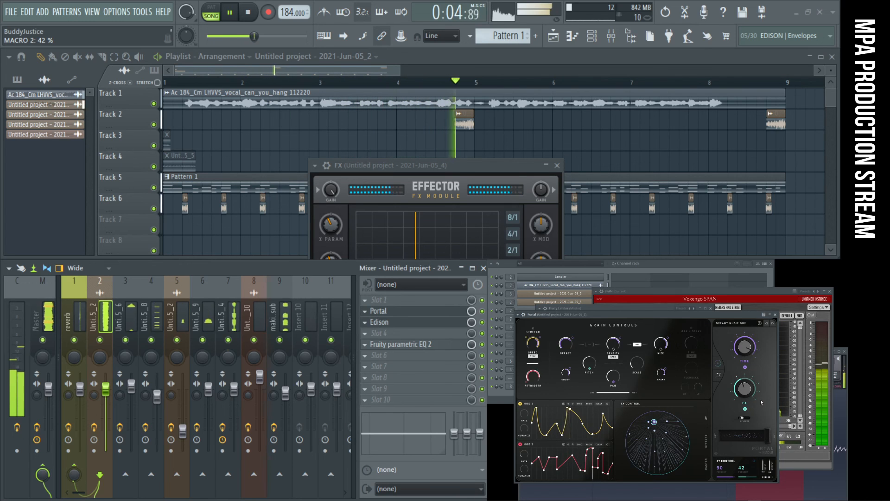
pyautogui.moveTo(651, 430); pyautogui.dragTo(662, 459)
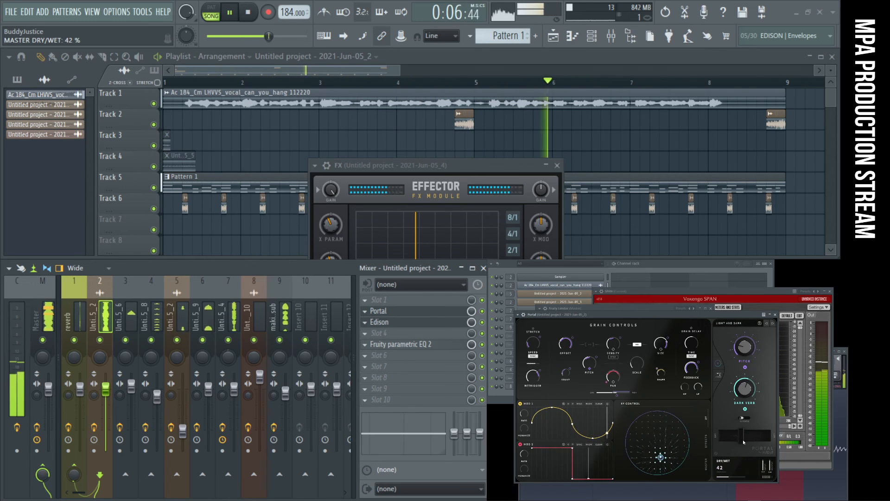
pyautogui.moveTo(661, 457); pyautogui.dragTo(658, 459)
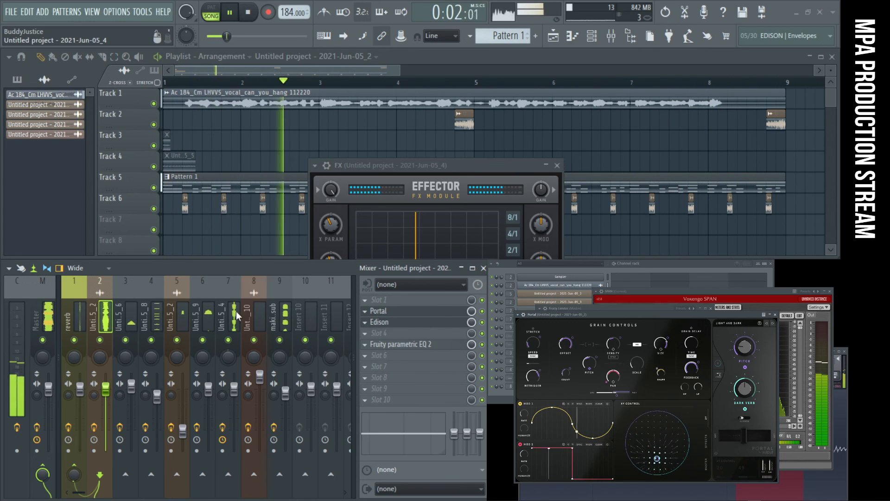
# - In insert 7's EQ above the reverb, move band 5 to about 3.8 kHz at about +2.2 dB, and close the EQ and FX windows
pyautogui.click(229, 323)
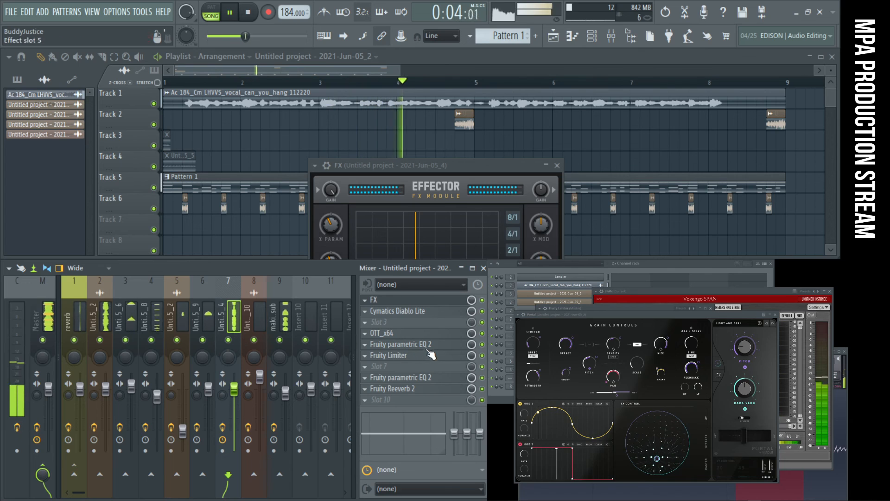
pyautogui.click(431, 379)
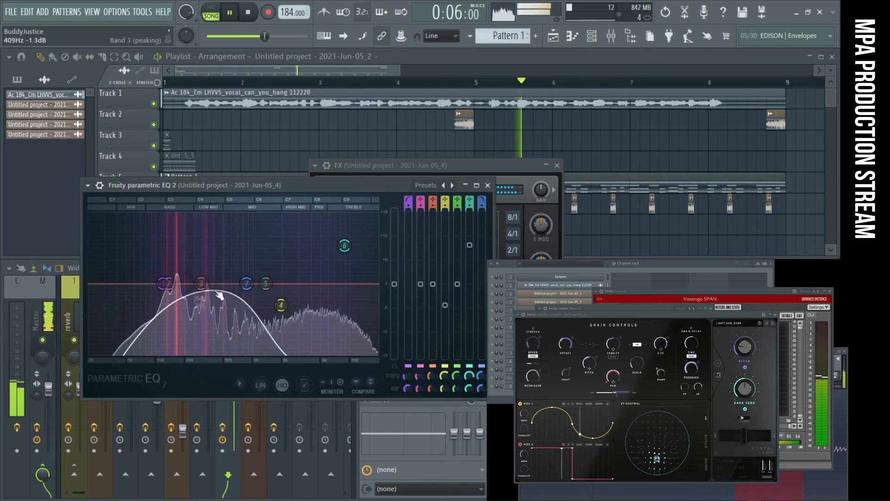
pyautogui.moveTo(224, 270); pyautogui.dragTo(310, 276)
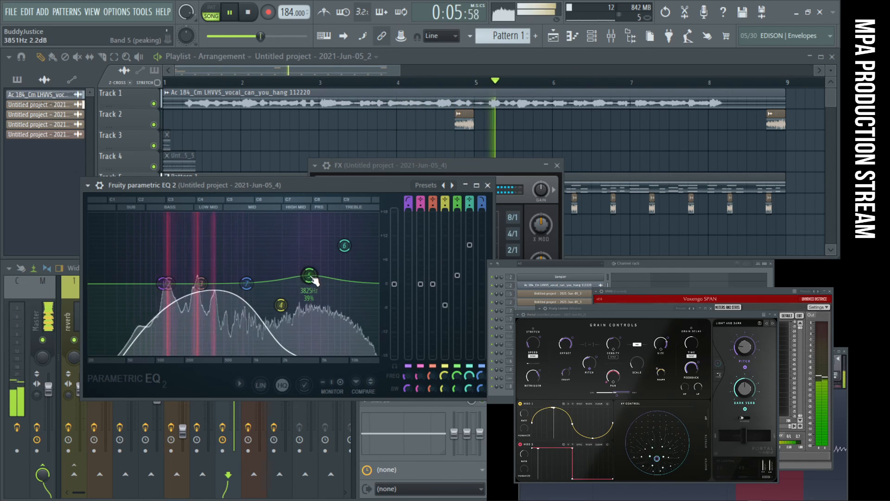
pyautogui.click(488, 186)
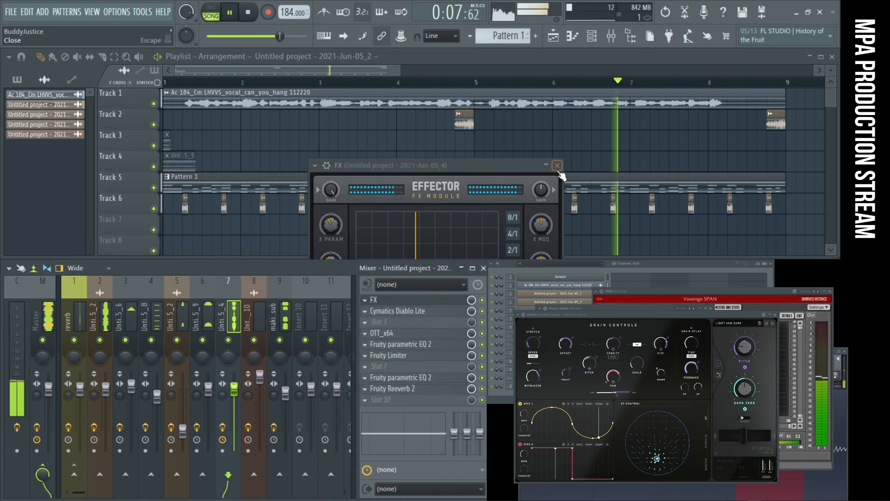
pyautogui.click(557, 166)
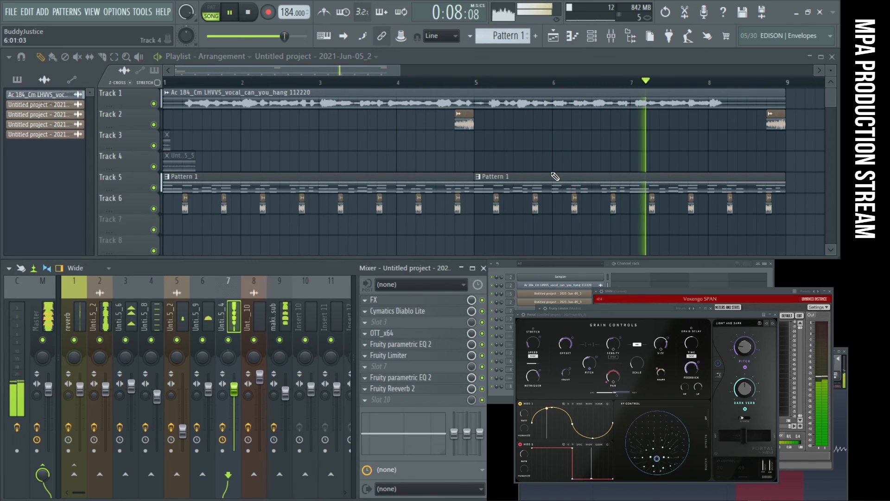
# - Mute mixer insert 2, stop playback, and replay the song from the start without it
pyautogui.click(100, 341)
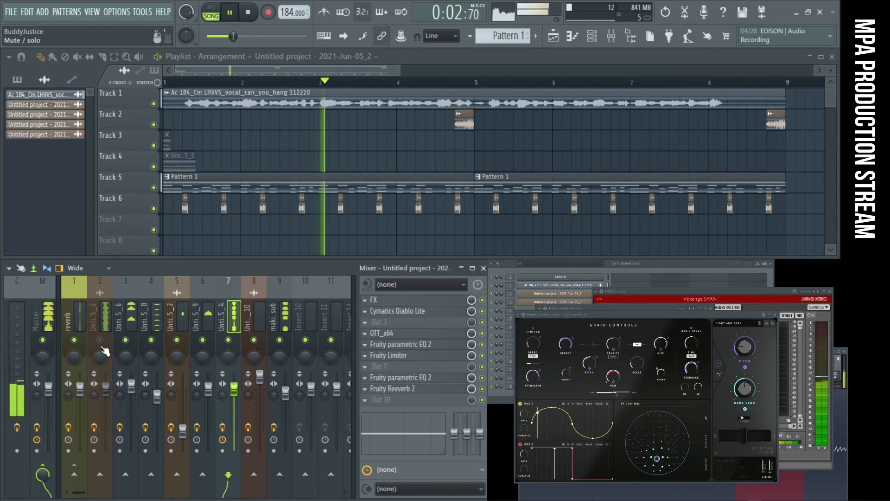
pyautogui.click(254, 14)
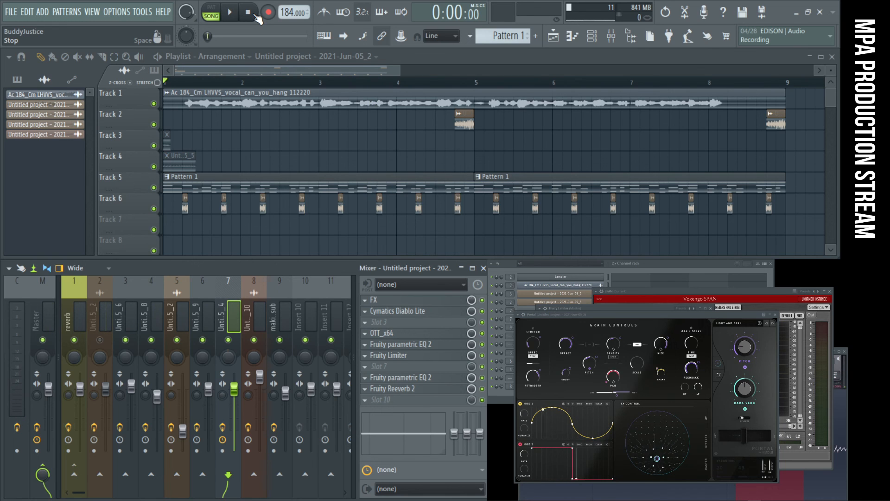
pyautogui.click(265, 13)
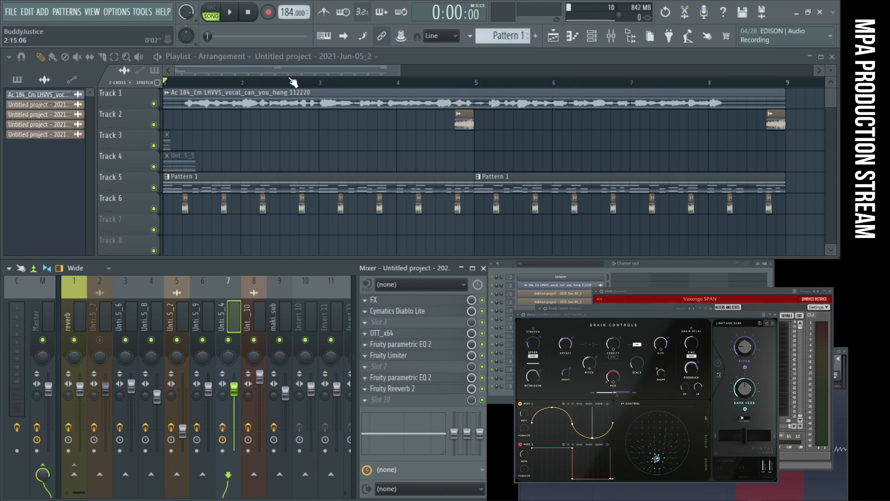
pyautogui.click(239, 16)
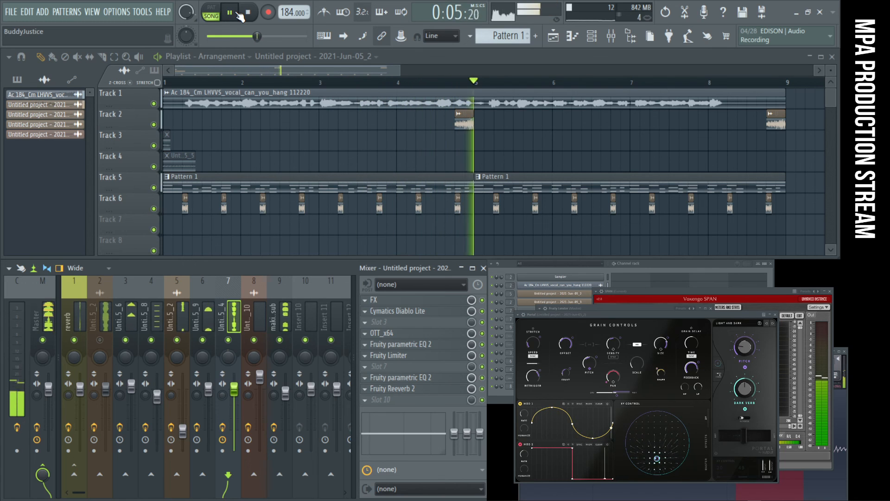
pyautogui.click(244, 14)
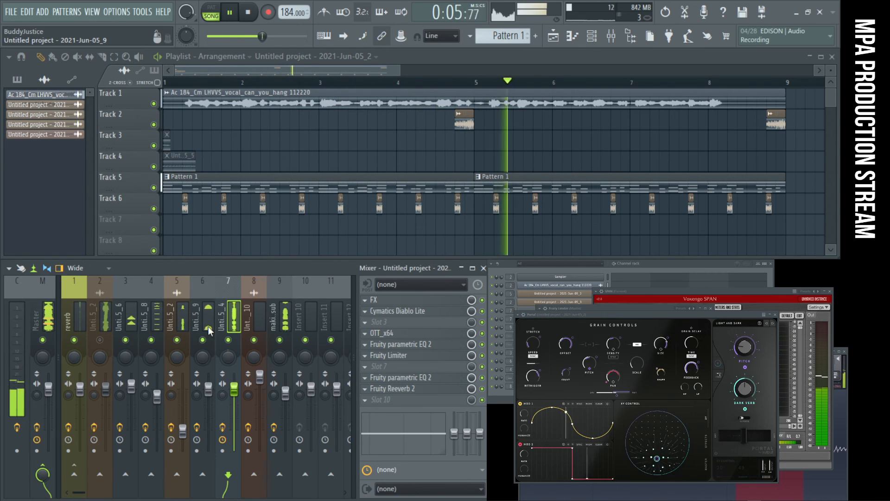
# - Select mixer insert 6 and open the sample settings of its 2021-Jun-05_9 channel from the channel rack
pyautogui.click(213, 310)
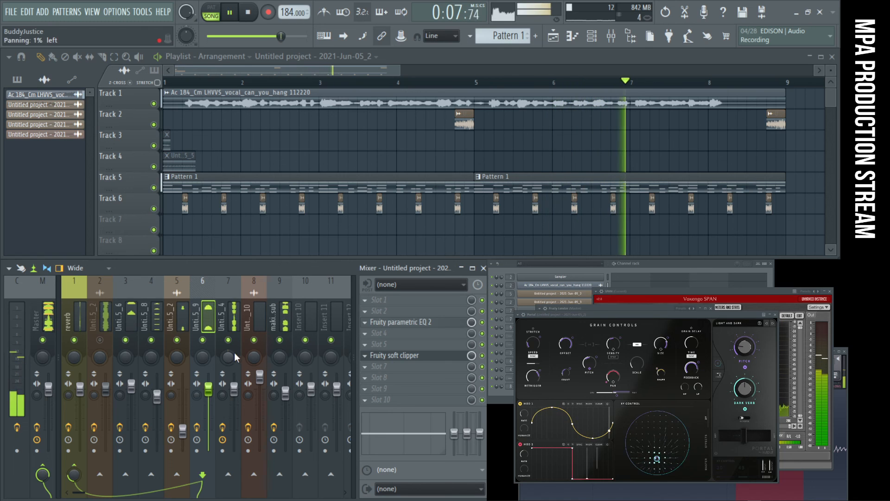
pyautogui.click(594, 36)
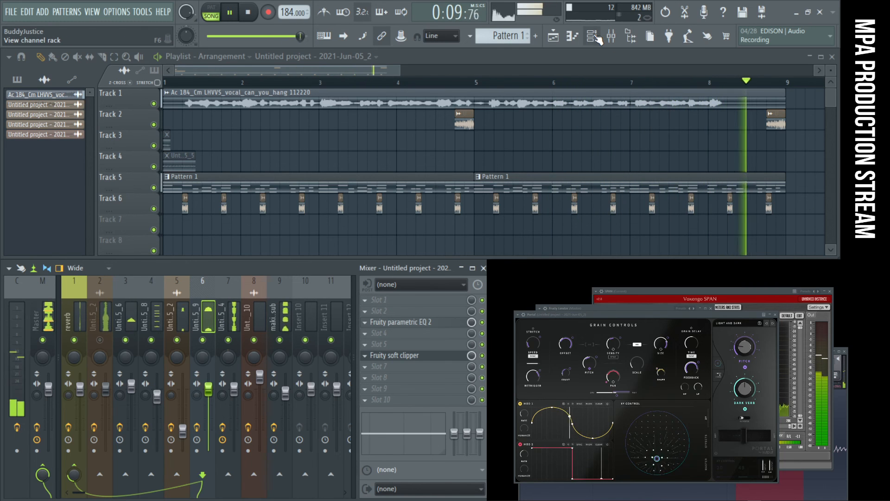
pyautogui.click(594, 37)
pyautogui.click(596, 361)
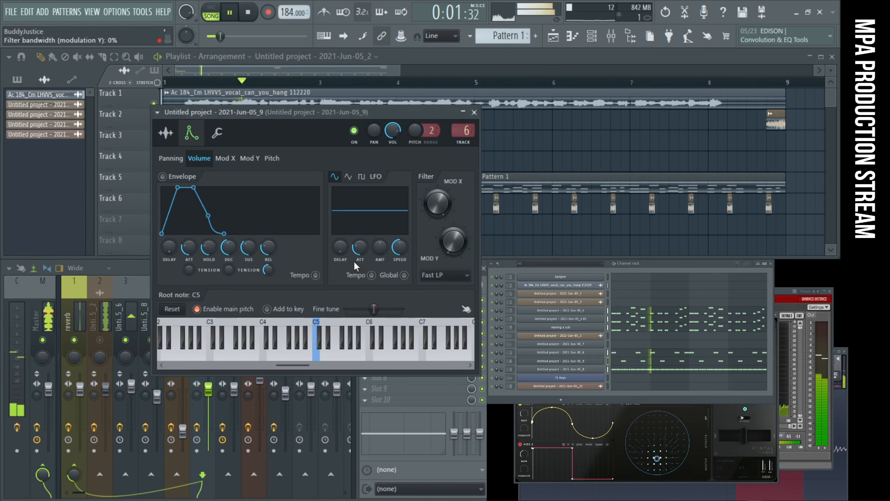
pyautogui.click(166, 133)
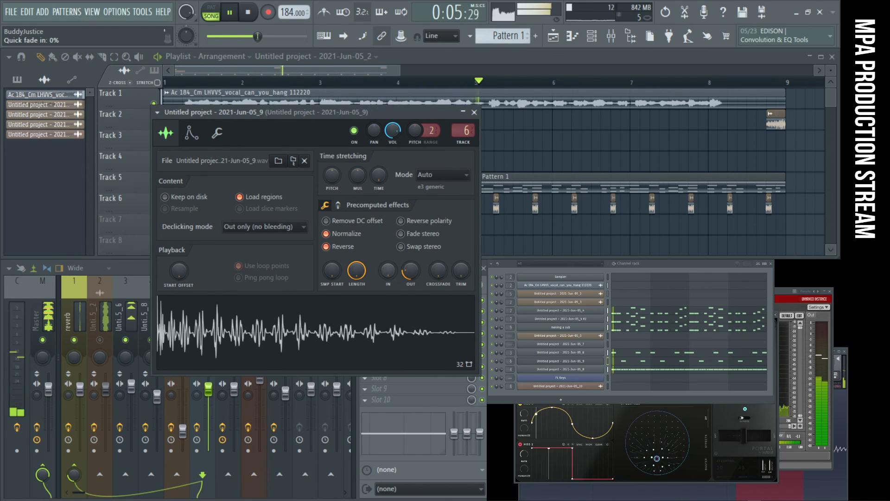
# - Try a quick fade-out of about 48% on the sample and bring it back to its earlier amount
pyautogui.moveTo(411, 270)
pyautogui.mouseDown()
pyautogui.moveTo(412, 293)
pyautogui.moveTo(412, 254)
pyautogui.moveTo(411, 277)
pyautogui.mouseUp()
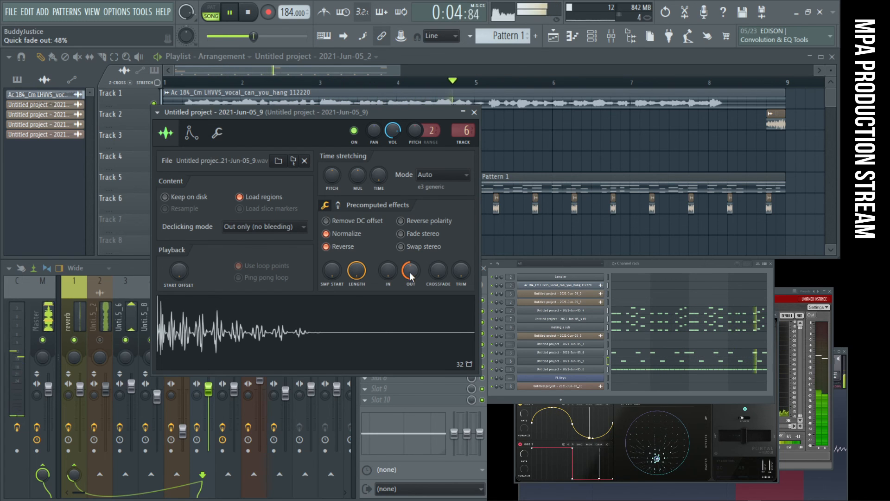
pyautogui.moveTo(410, 272)
pyautogui.mouseDown()
pyautogui.moveTo(410, 260)
pyautogui.moveTo(405, 287)
pyautogui.mouseUp()
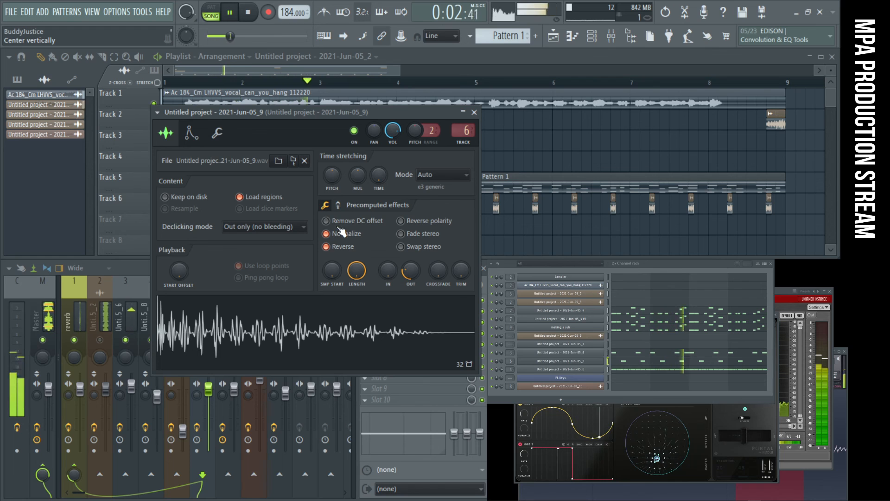
# - Try sample start offsets between 0% and 54% on the channel and keep a moderate offset that trims the sample's beginning
pyautogui.moveTo(331, 270)
pyautogui.mouseDown()
pyautogui.moveTo(332, 263)
pyautogui.moveTo(333, 272)
pyautogui.mouseUp()
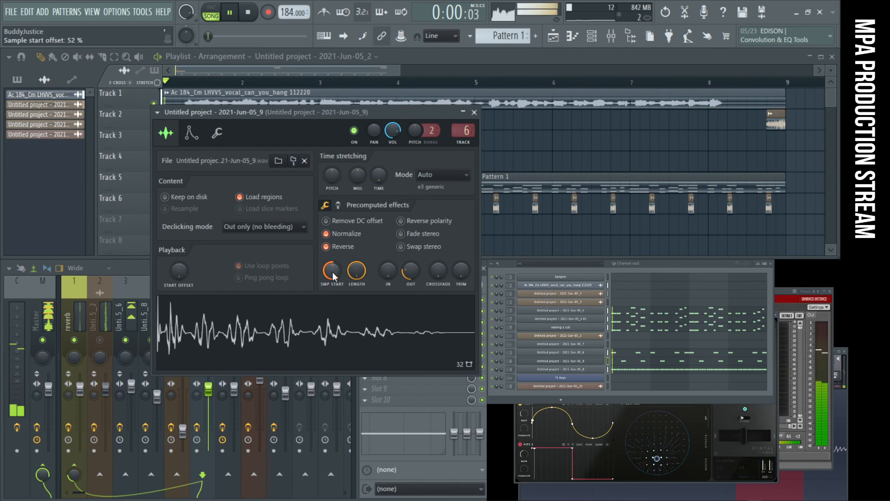
pyautogui.moveTo(333, 272)
pyautogui.mouseDown()
pyautogui.moveTo(333, 283)
pyautogui.moveTo(333, 268)
pyautogui.mouseUp()
pyautogui.scroll(-4, 333, 270)
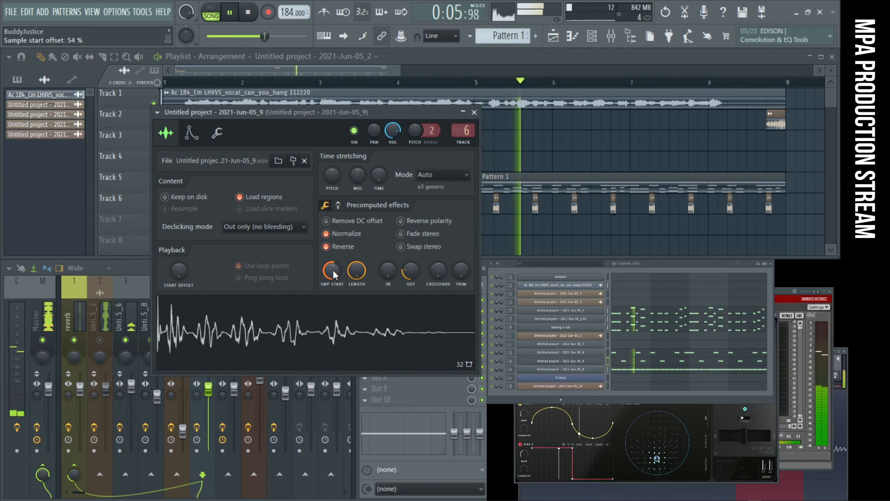
pyautogui.scroll(-10, 333, 270)
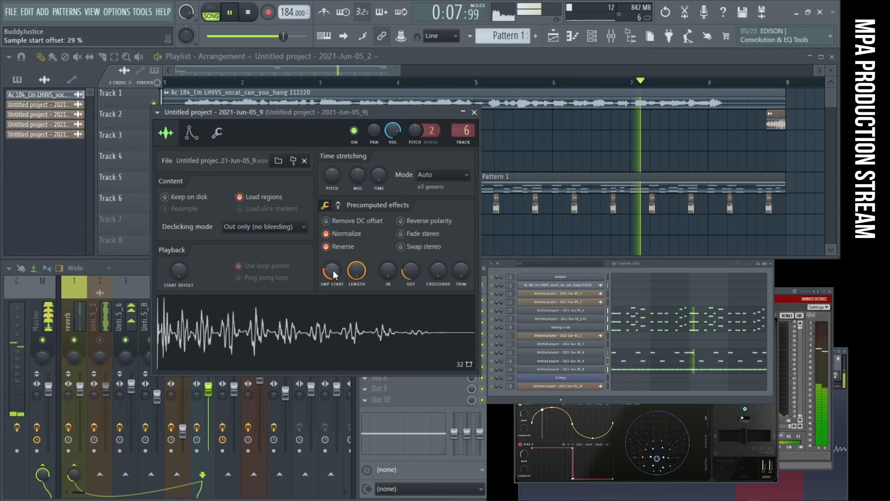
pyautogui.scroll(-10, 333, 270)
pyautogui.moveTo(333, 271); pyautogui.dragTo(333, 277)
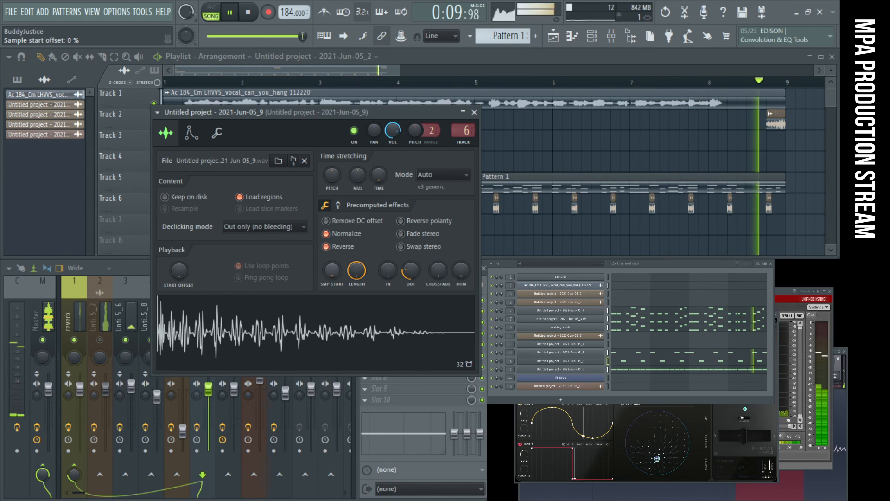
pyautogui.scroll(18, 335, 272)
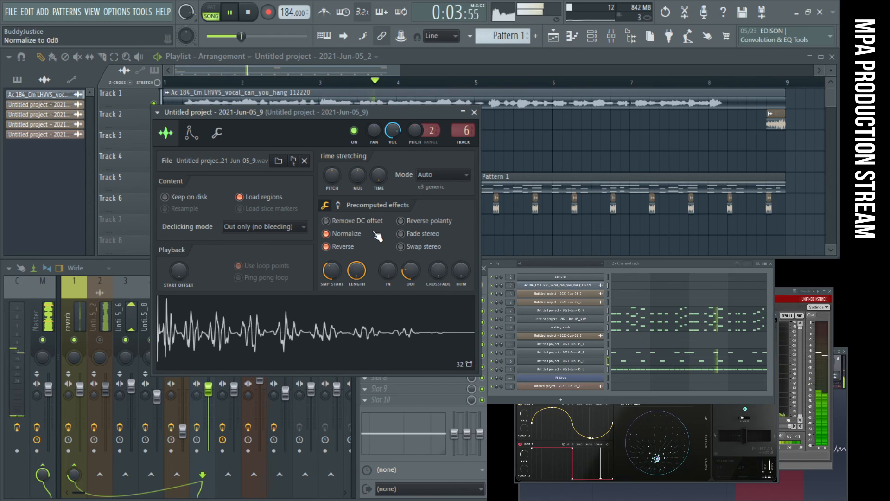
# - Compare the sample with Reverse switched off, and switch Reverse back on
pyautogui.click(346, 251)
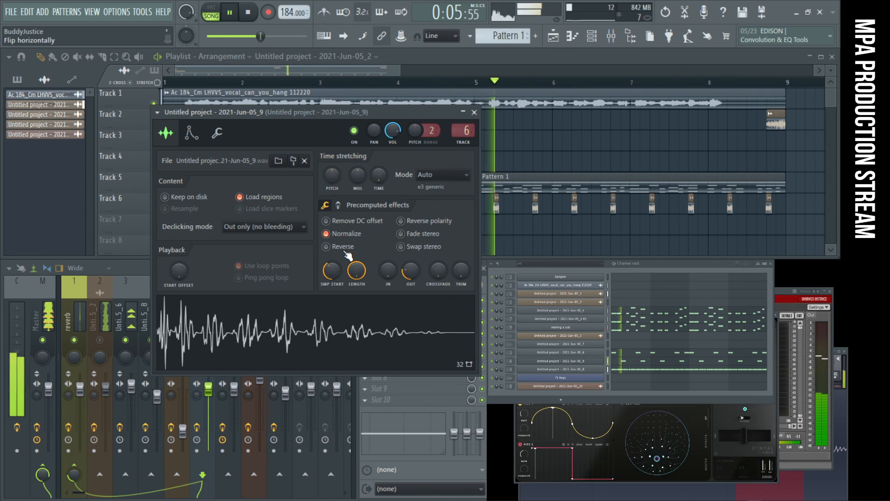
pyautogui.click(344, 247)
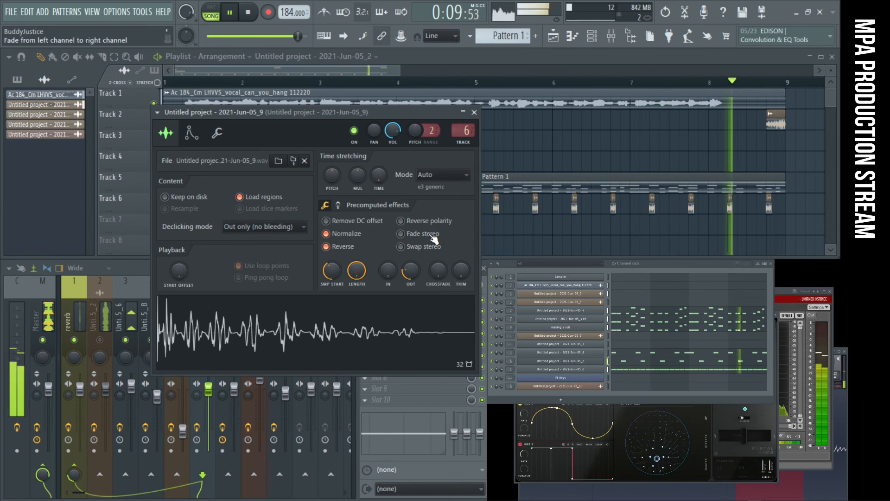
# - Try several ring modulation amounts in the sample's precomputed effects, set the mix to 45%, and close the channel settings
pyautogui.click(338, 207)
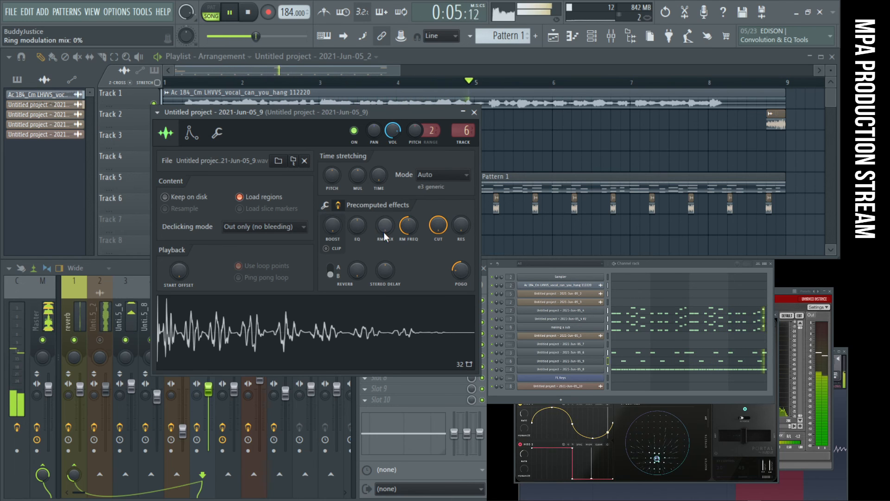
pyautogui.moveTo(384, 233); pyautogui.dragTo(384, 201)
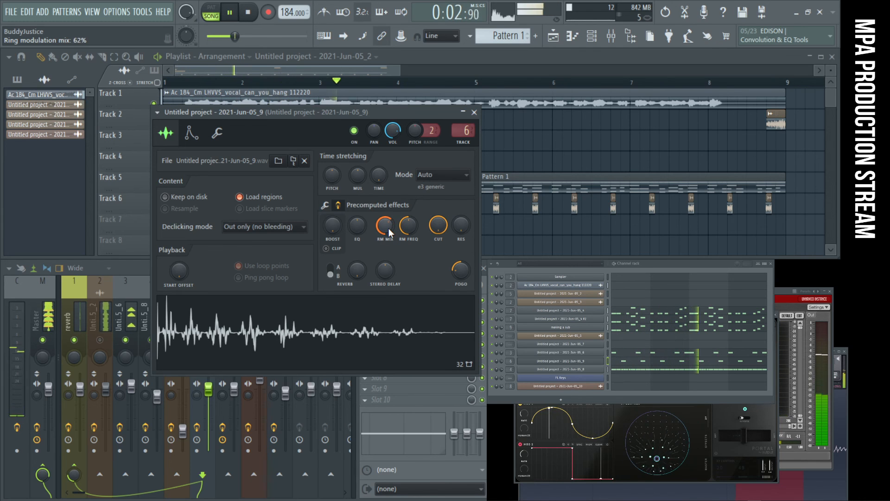
pyautogui.moveTo(389, 228); pyautogui.dragTo(388, 169)
pyautogui.moveTo(388, 230); pyautogui.dragTo(388, 231)
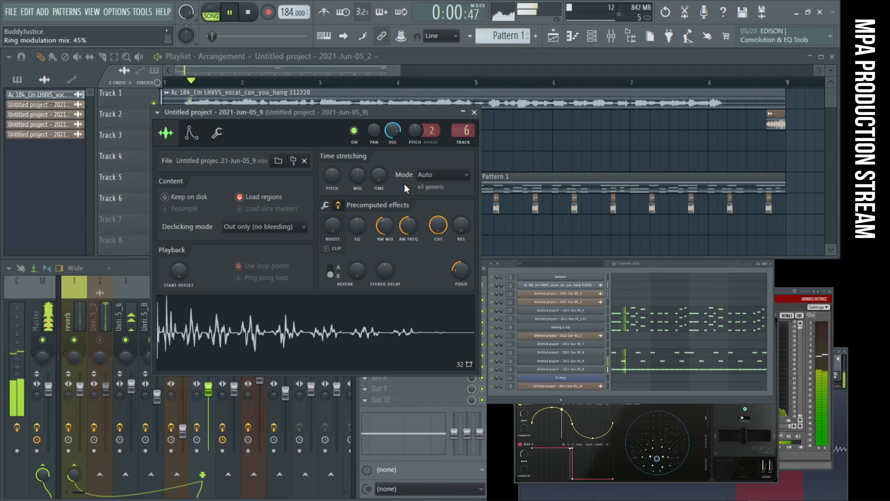
pyautogui.click(474, 112)
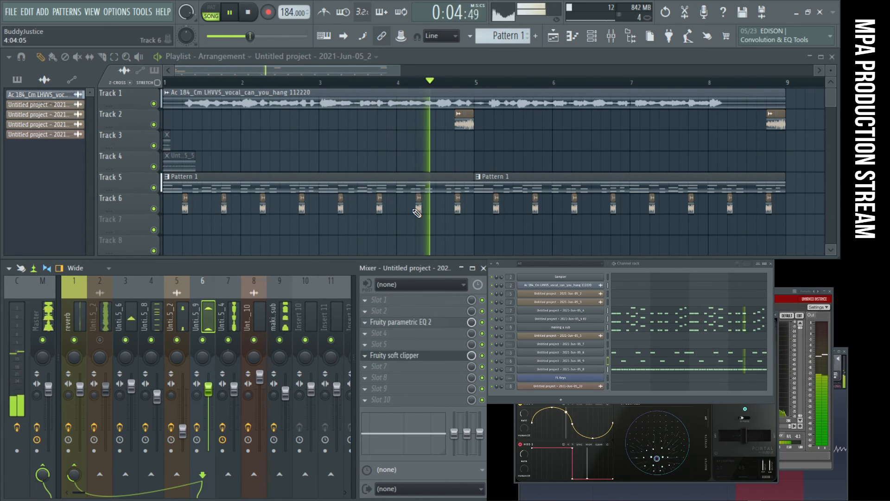
# - Fine-tune mixer insert 5's volume upward and set its send to the reverb insert to 86%
pyautogui.moveTo(184, 438); pyautogui.dragTo(184, 434)
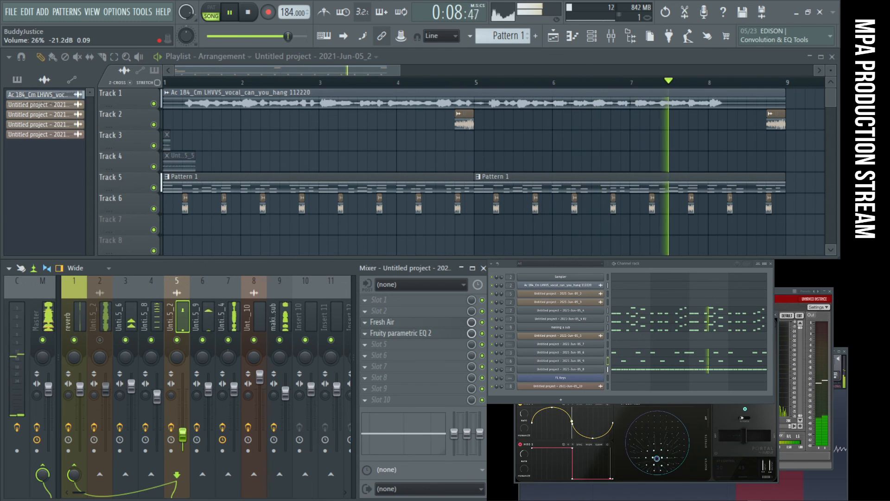
pyautogui.moveTo(183, 426); pyautogui.dragTo(183, 427)
pyautogui.moveTo(76, 477); pyautogui.dragTo(76, 462)
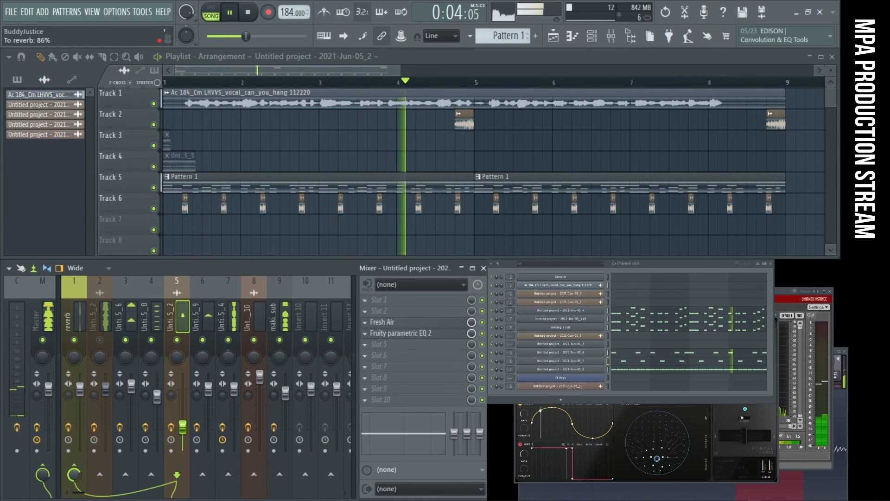
pyautogui.moveTo(183, 428); pyautogui.dragTo(183, 426)
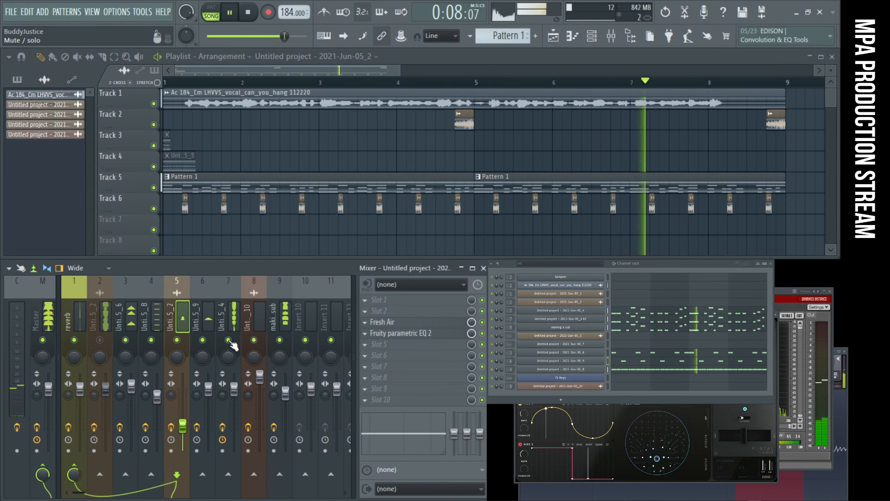
# - Unmute insert 2, set its Portal master dry/wet to 13%, and check Portal's master and effects sections
pyautogui.click(106, 341)
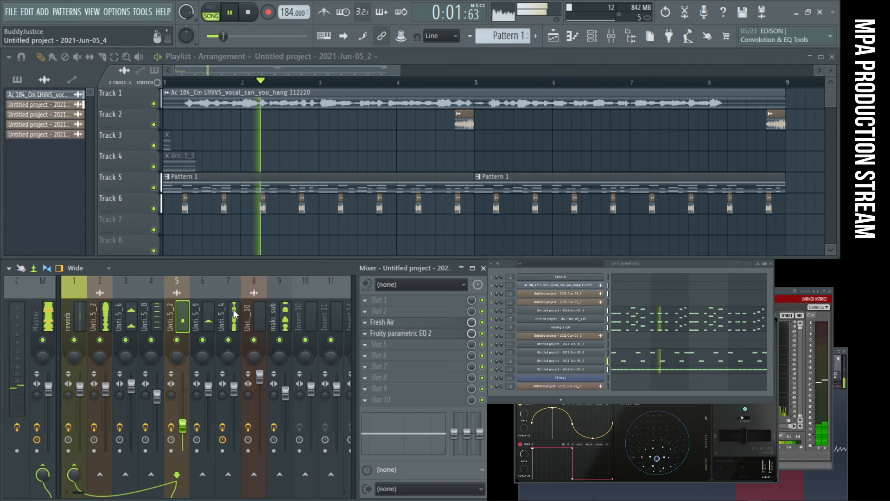
pyautogui.click(104, 320)
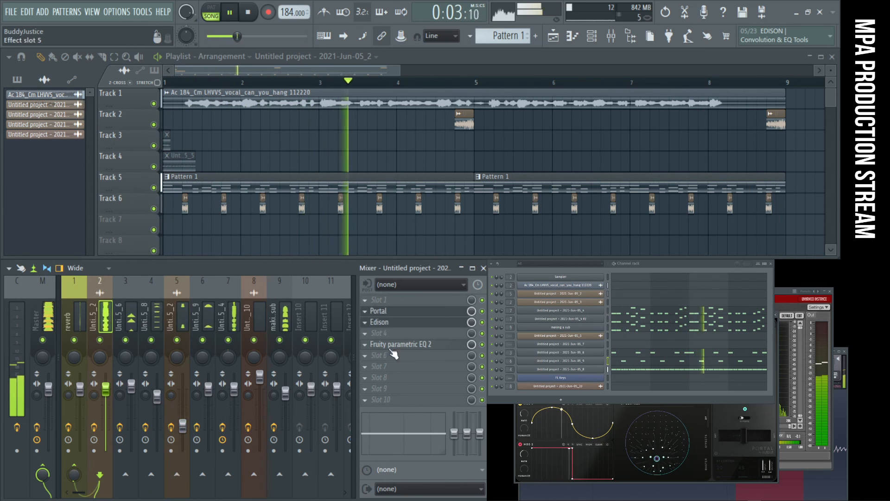
pyautogui.click(459, 313)
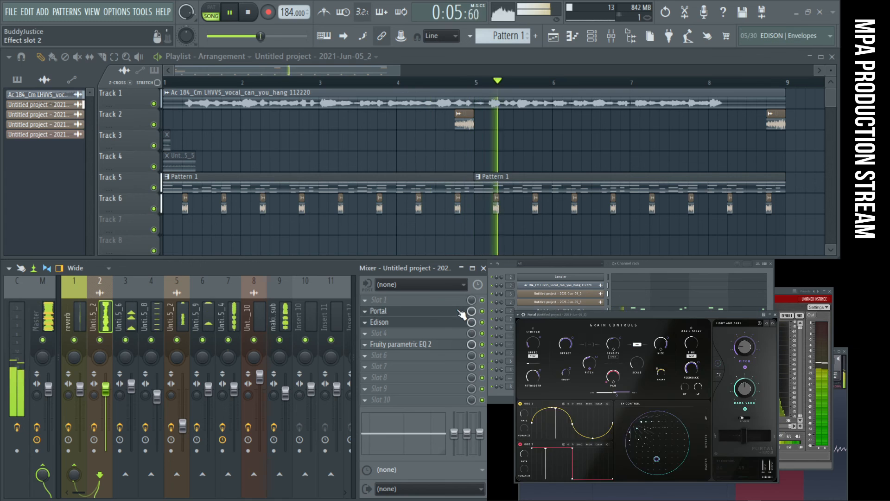
pyautogui.moveTo(746, 443); pyautogui.dragTo(735, 443)
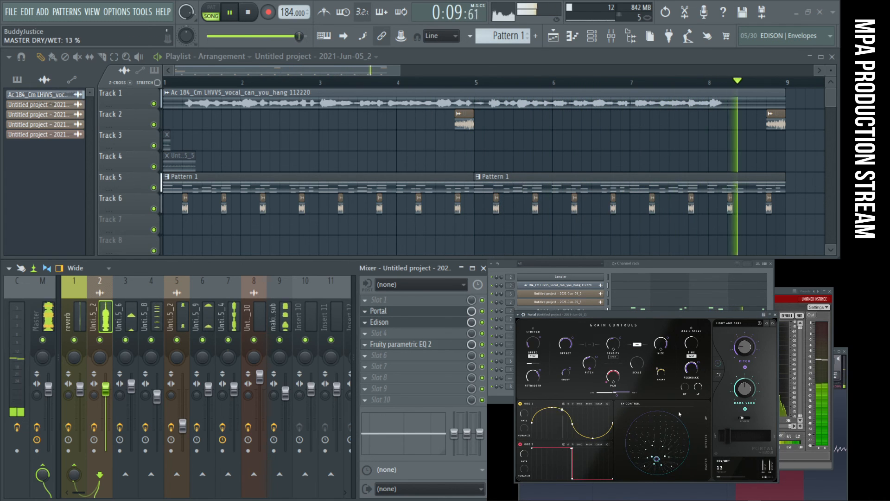
pyautogui.click(704, 463)
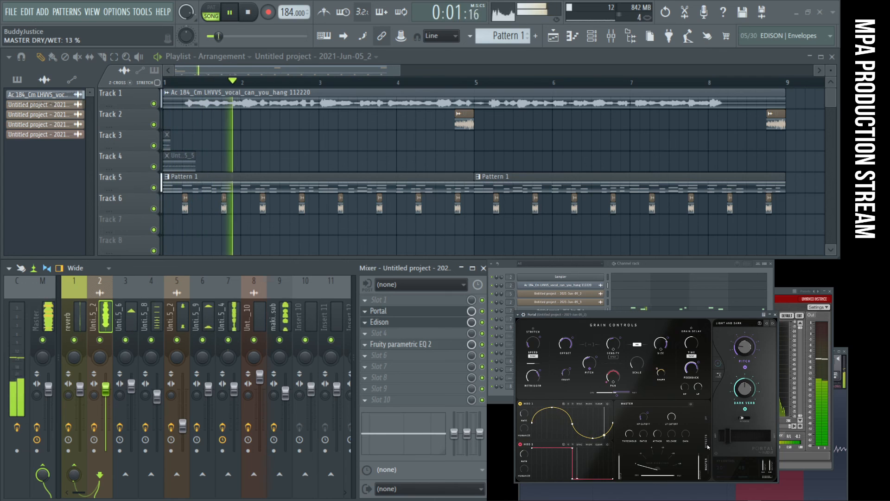
pyautogui.click(708, 446)
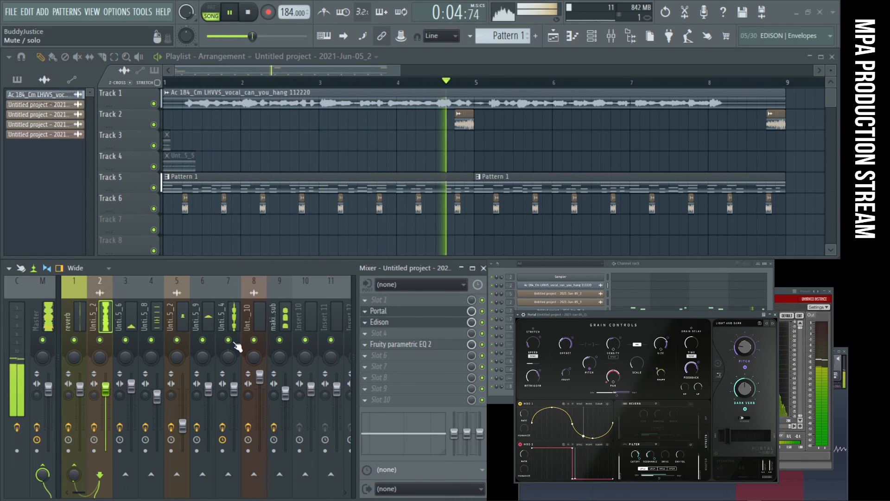
# - Mute insert 2, toggle insert 7's mute to compare the mix, and select insert 7 with playback running
pyautogui.click(99, 340)
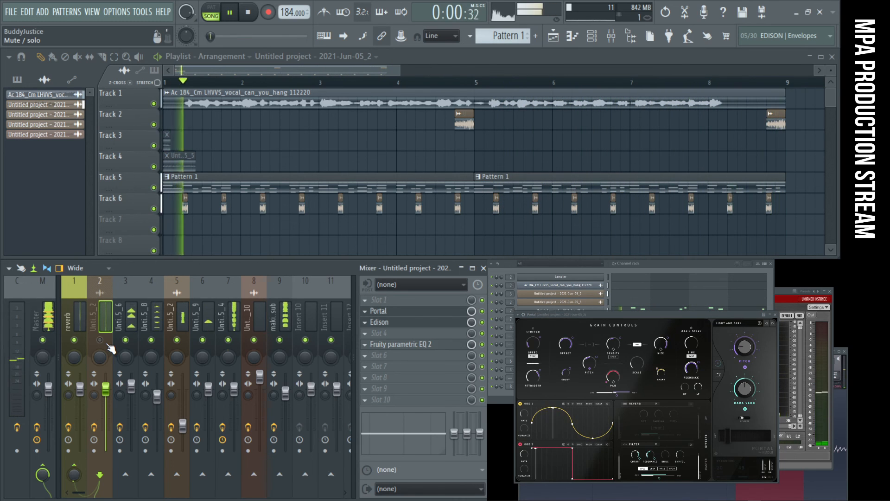
pyautogui.click(228, 340)
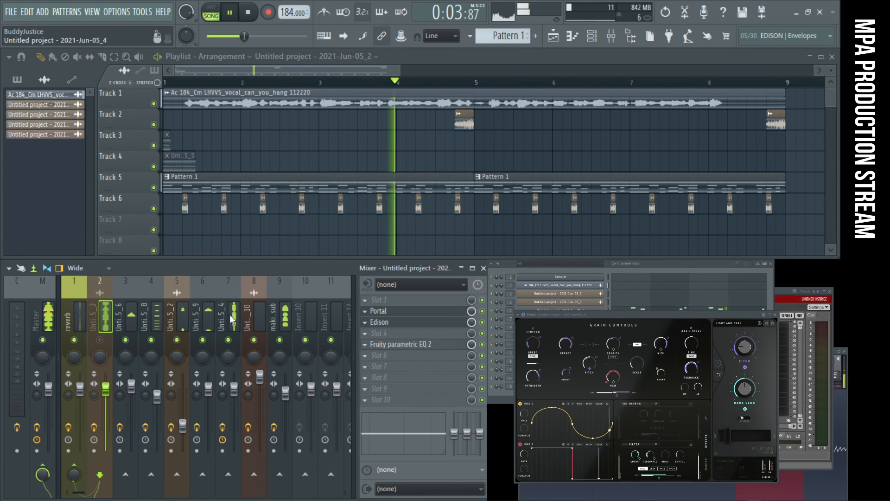
pyautogui.click(233, 320)
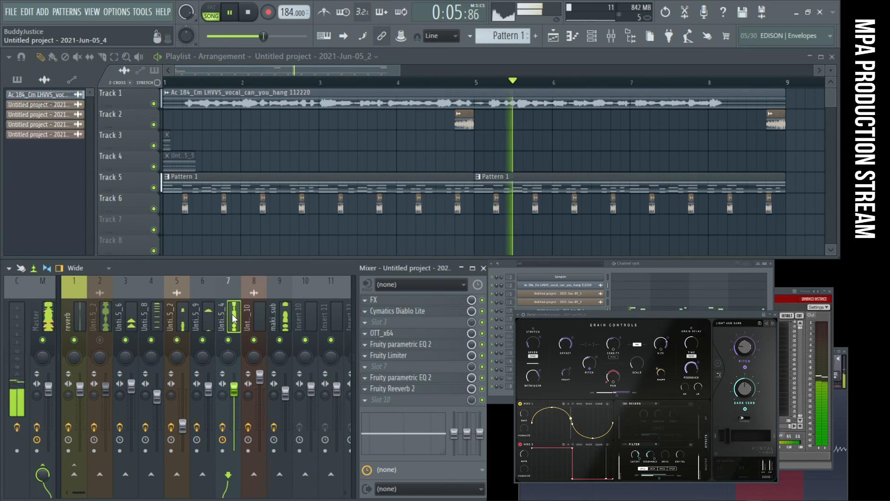
pyautogui.press('space')
pyautogui.click(228, 340)
pyautogui.press('space')
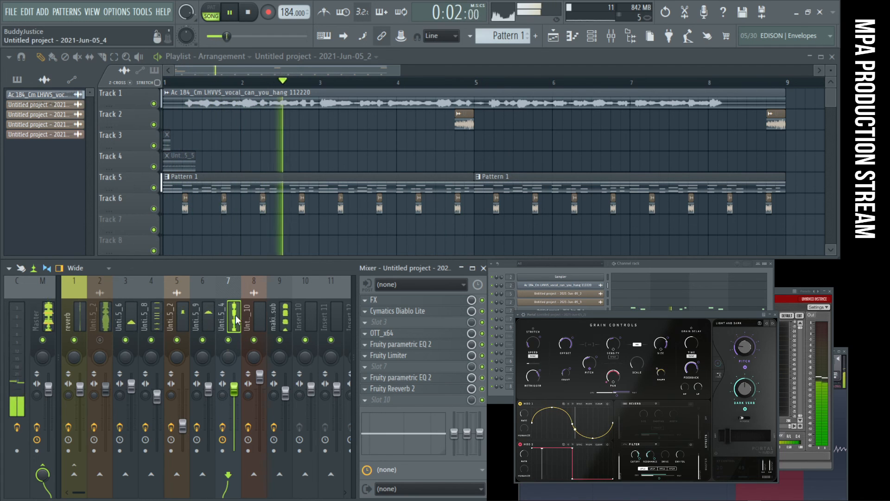
# - Examine both Fruity parametric EQ 2 curves on insert 7 against playback, and stop the song
pyautogui.click(418, 345)
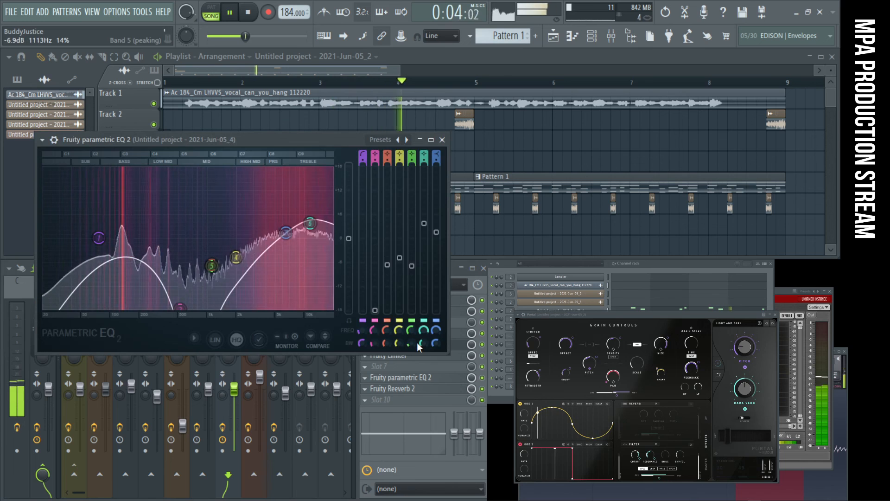
pyautogui.press('space')
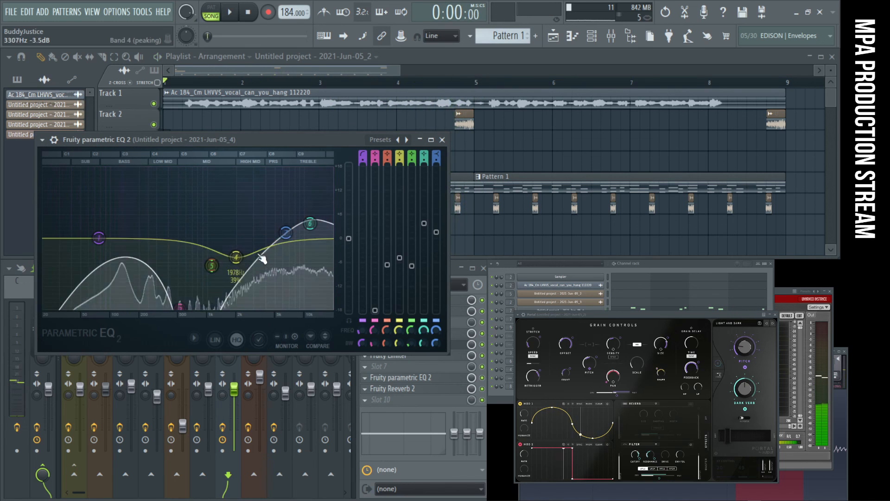
pyautogui.press('space')
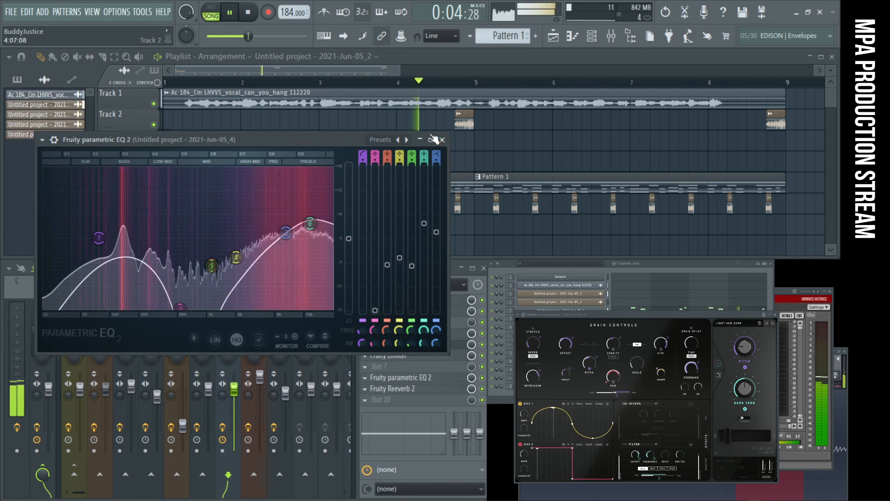
pyautogui.click(401, 378)
pyautogui.click(400, 378)
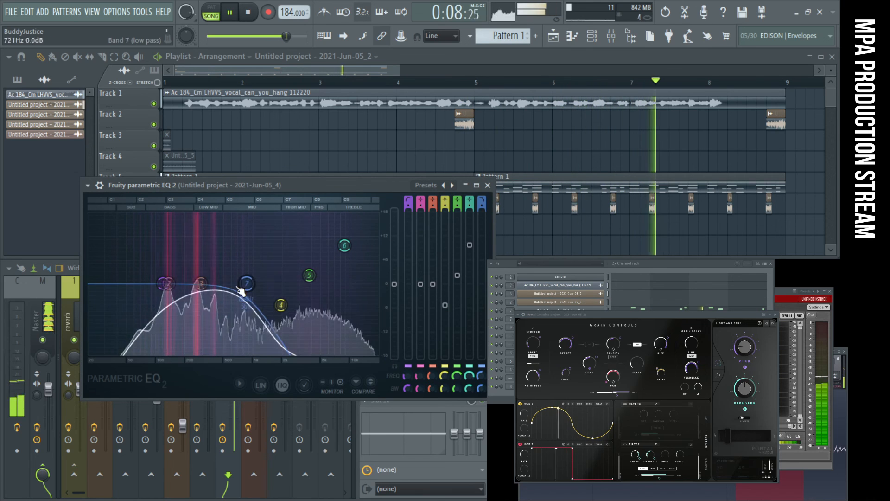
pyautogui.click(488, 185)
pyautogui.press('space')
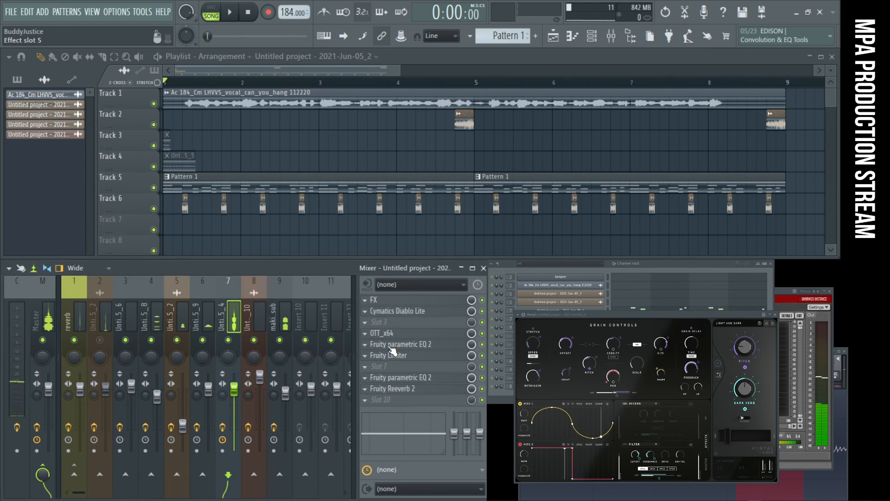
# - Load the Temper distortion into slot 3 of insert 7 and start playback
pyautogui.click(397, 322)
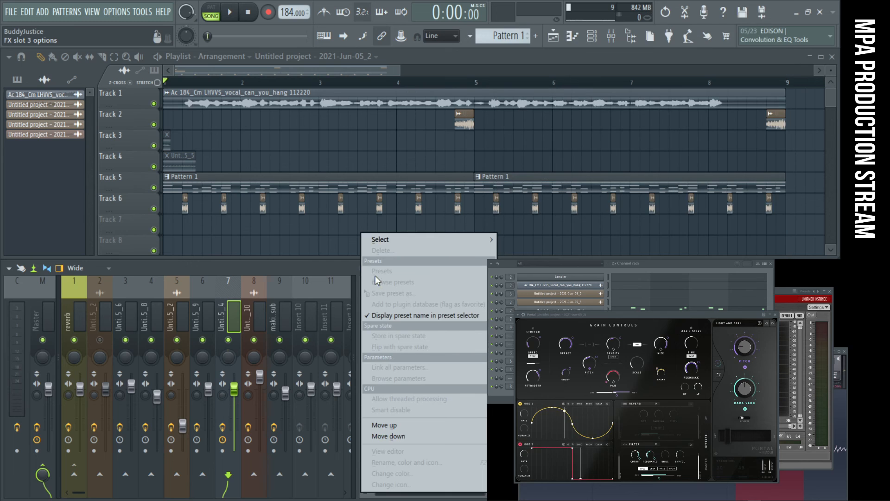
pyautogui.moveTo(403, 242)
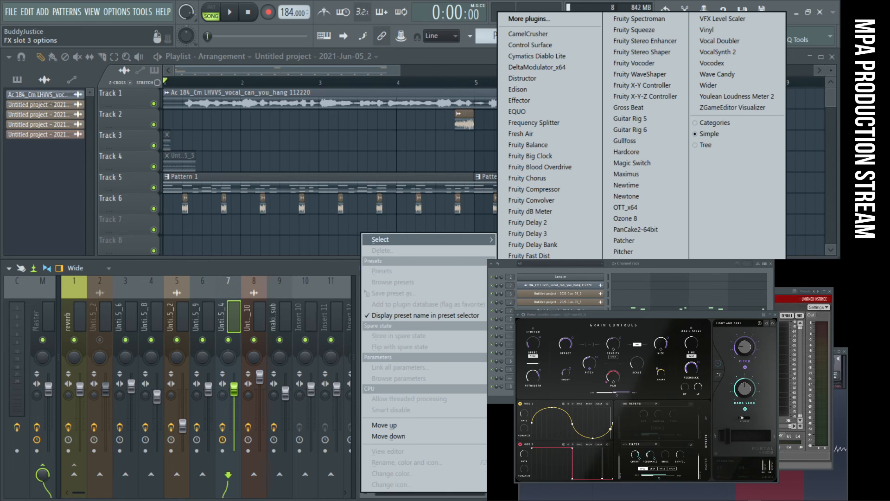
pyautogui.click(624, 441)
pyautogui.press('space')
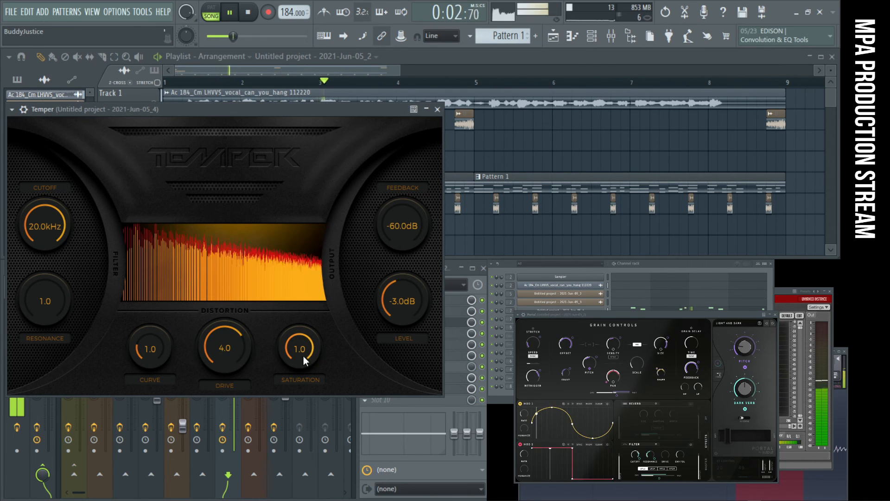
# - Try several distortion amounts in Temper, set Curve to 0.9 and Drive to 10.0, and close the plugin
pyautogui.moveTo(155, 357); pyautogui.dragTo(160, 318)
pyautogui.moveTo(151, 389); pyautogui.dragTo(151, 432)
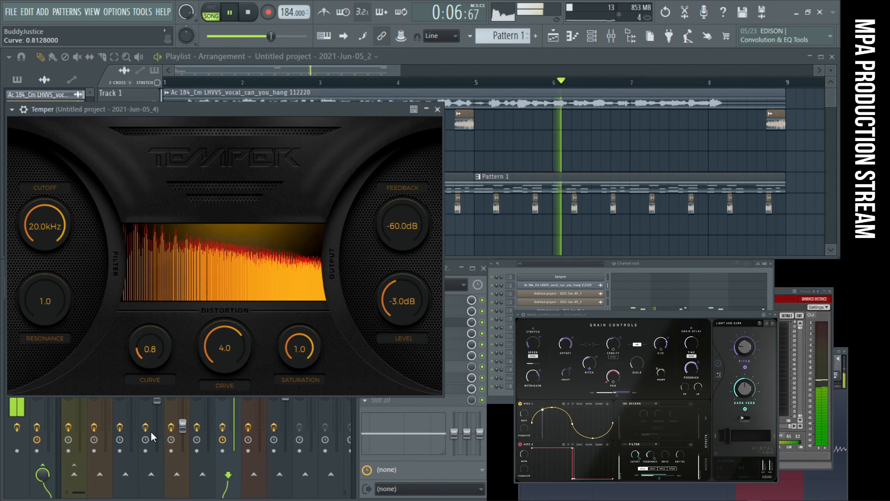
pyautogui.moveTo(151, 349); pyautogui.dragTo(154, 353)
pyautogui.moveTo(213, 340); pyautogui.dragTo(210, 256)
pyautogui.moveTo(221, 342)
pyautogui.mouseDown()
pyautogui.moveTo(221, 361)
pyautogui.moveTo(223, 343)
pyautogui.moveTo(209, 348)
pyautogui.mouseUp()
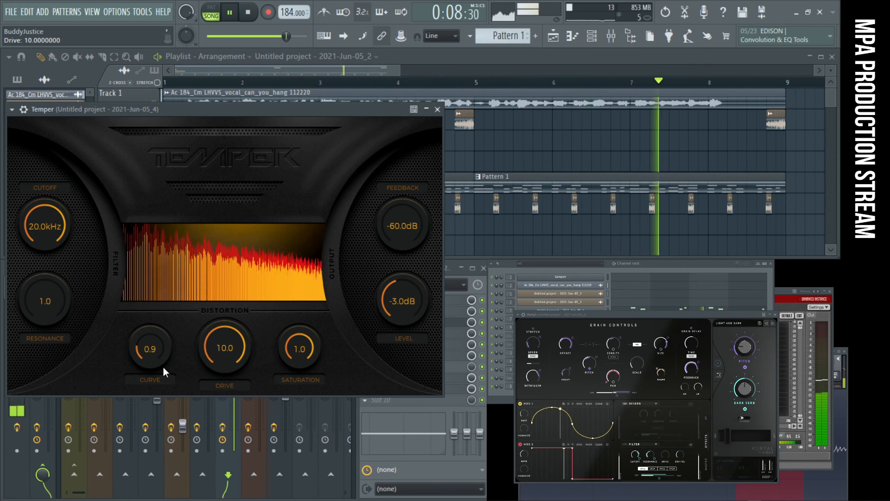
pyautogui.click(437, 109)
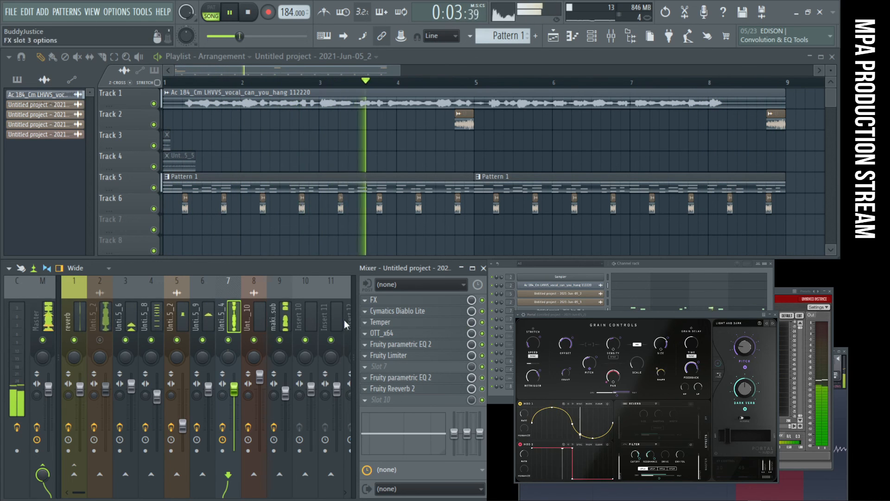
# - Lower band 5 of insert 2's Fruity parametric EQ 2 into a cut in the low mids, and close the EQ
pyautogui.click(107, 344)
pyautogui.click(401, 344)
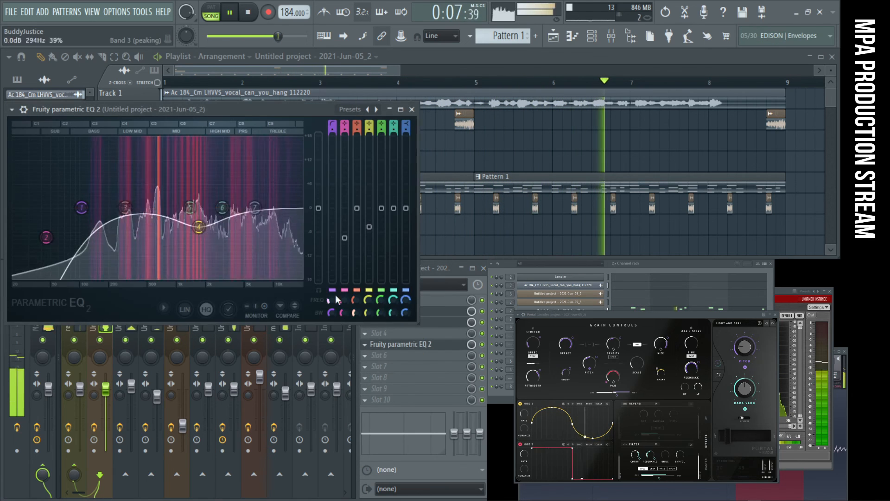
pyautogui.moveTo(190, 208); pyautogui.dragTo(160, 229)
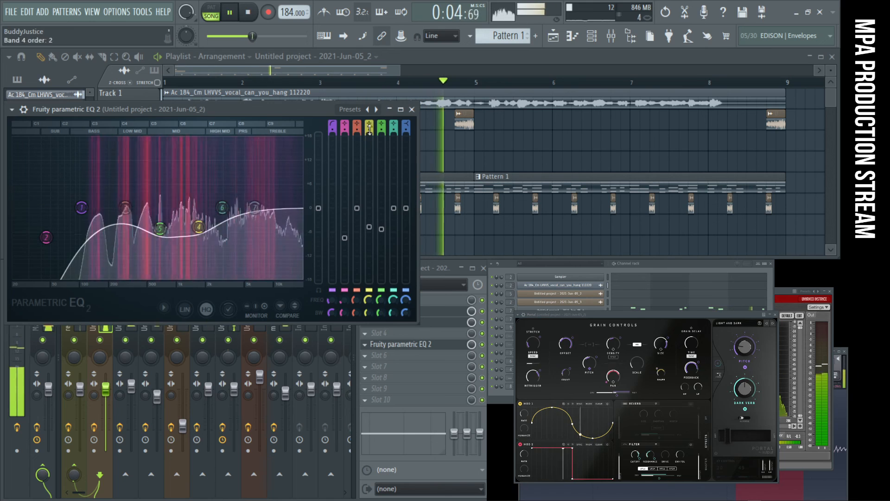
pyautogui.click(411, 110)
# - Clear the leftover Fruity soft clipper window from the workspace and bring the playlist and mixer back
pyautogui.press('F9')
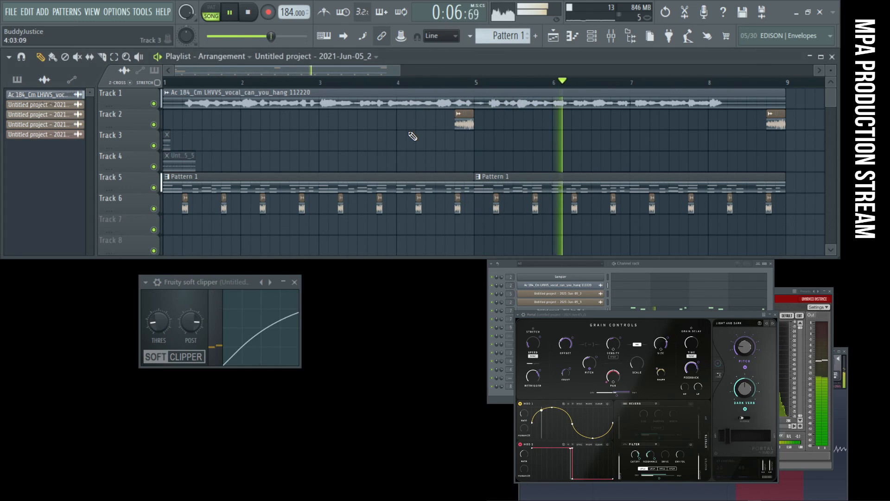
pyautogui.press('F5')
pyautogui.press('Escape')
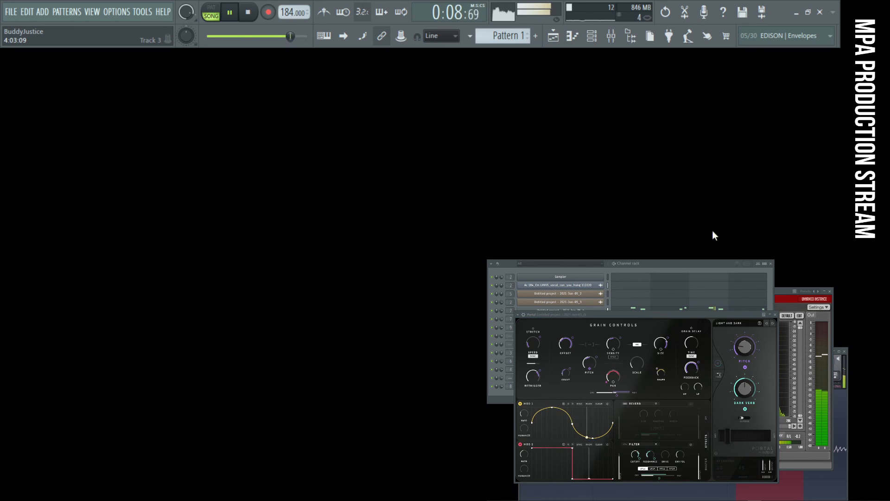
pyautogui.press('F5')
pyautogui.press('F9')
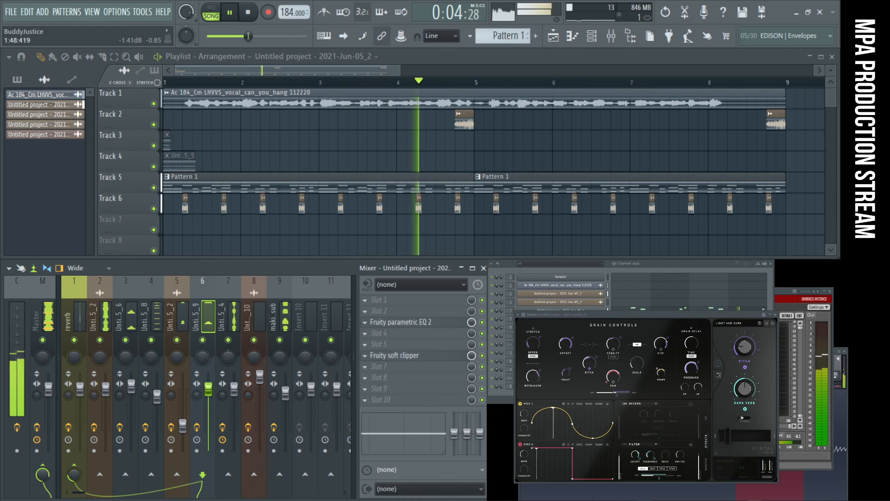
# - Bring the OBS window into view to check the stream's status and audio levels, and move it back out of view
pyautogui.moveTo(656, 499); pyautogui.dragTo(656, 427)
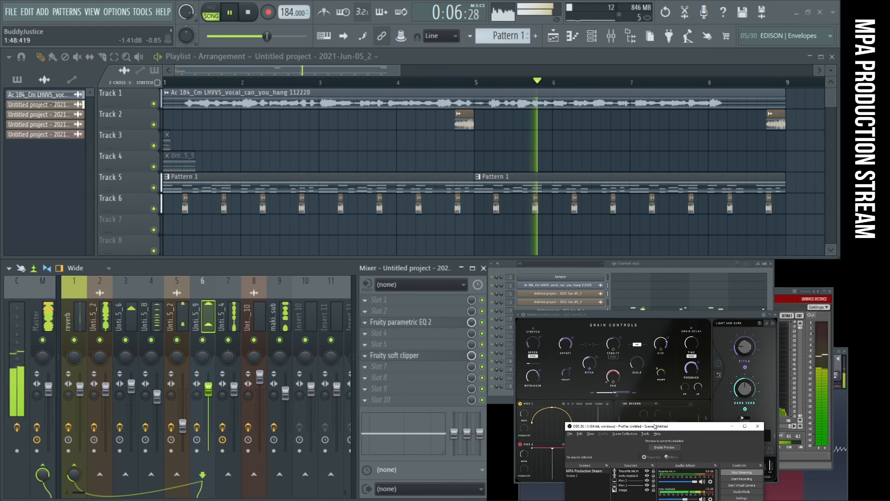
pyautogui.moveTo(654, 427); pyautogui.dragTo(652, 363)
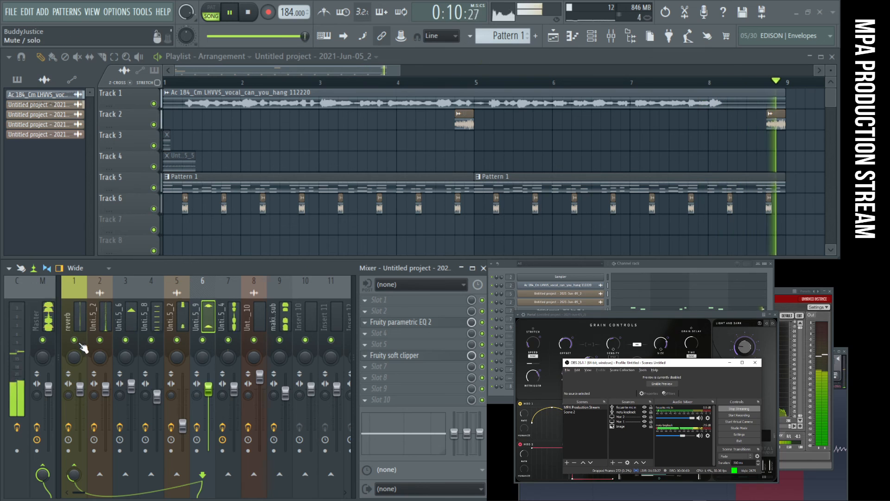
pyautogui.moveTo(695, 364); pyautogui.dragTo(693, 378)
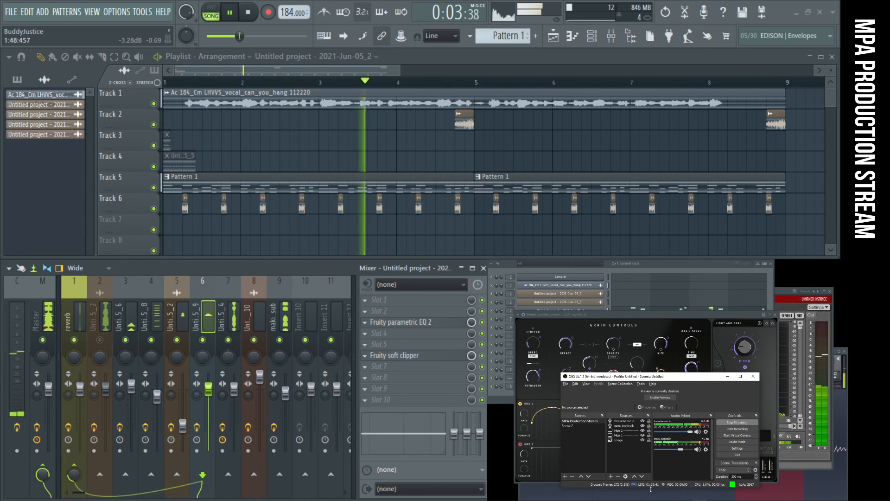
pyautogui.moveTo(693, 376); pyautogui.dragTo(679, 500)
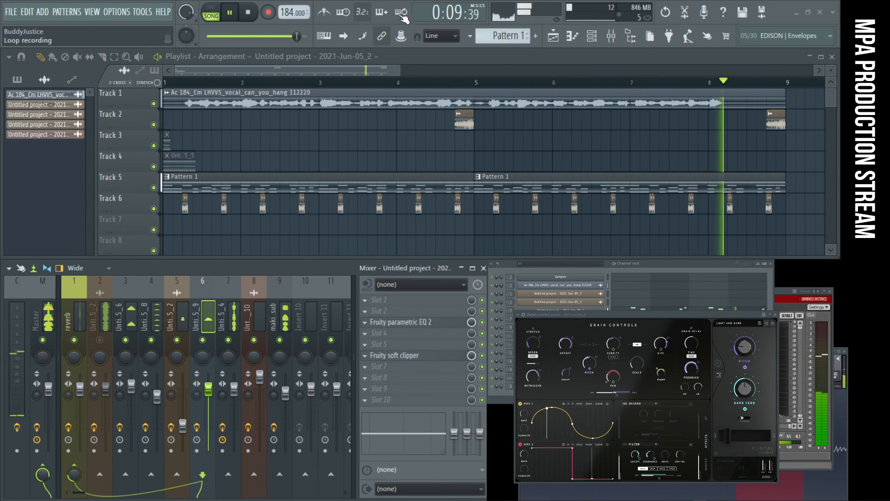
# - Stop the song and restart playback from the beginning
pyautogui.click(247, 12)
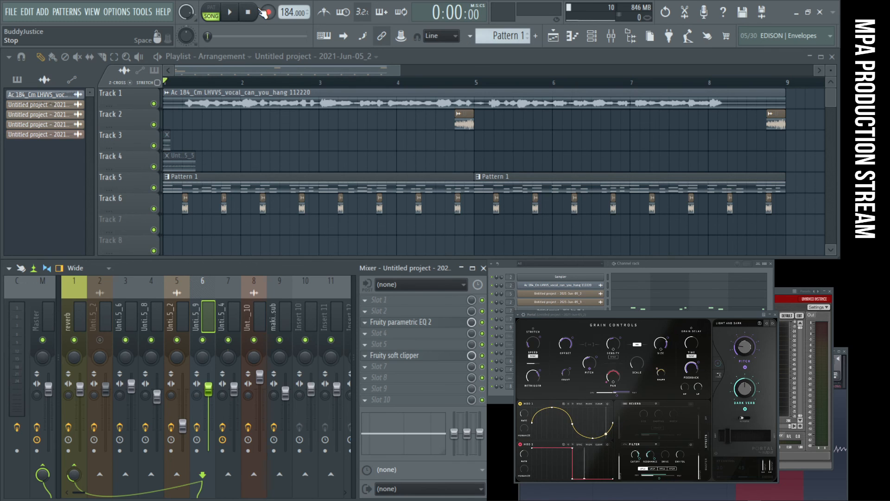
pyautogui.press('space')
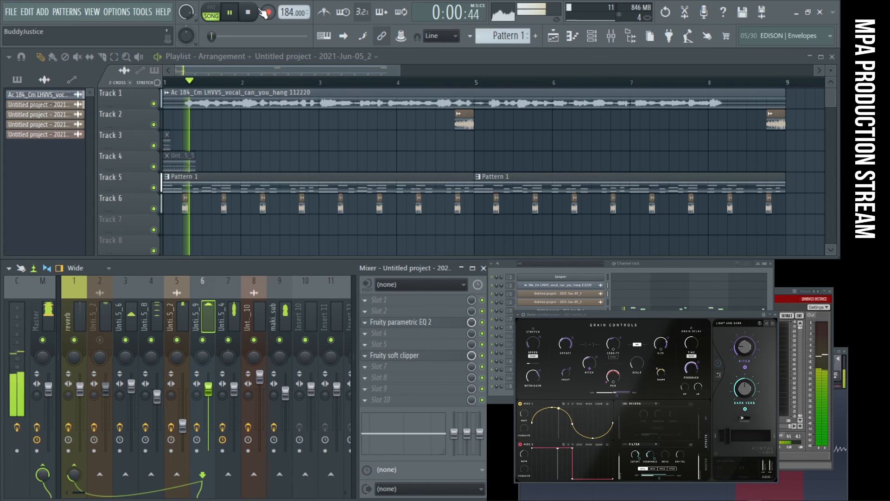
# - Play the song from the start several times with insert 2 muted, and unmute that insert
pyautogui.press('space')
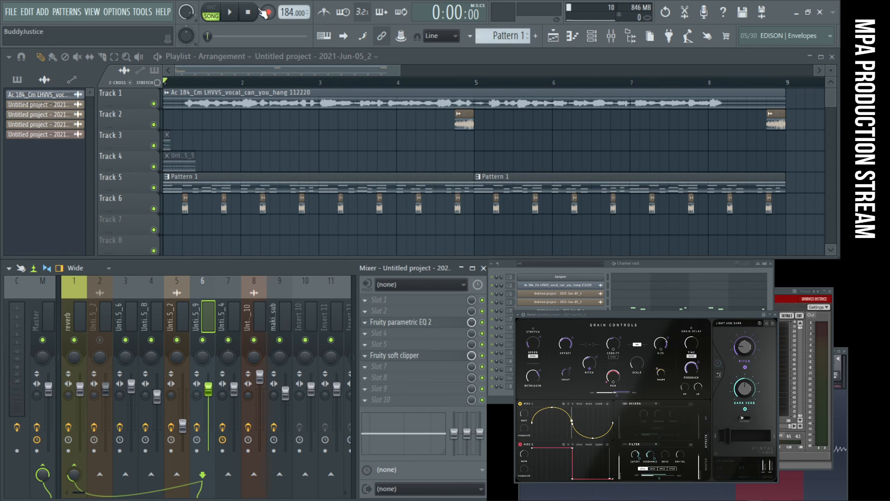
pyautogui.press('space')
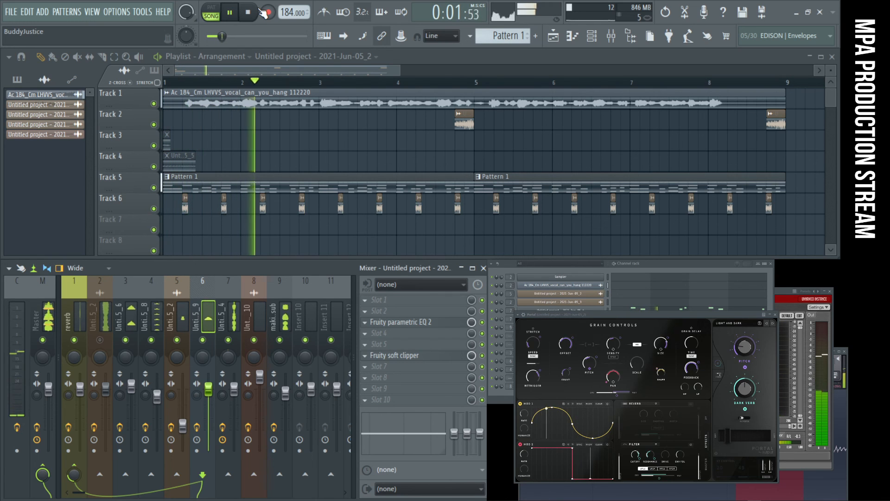
pyautogui.press('space')
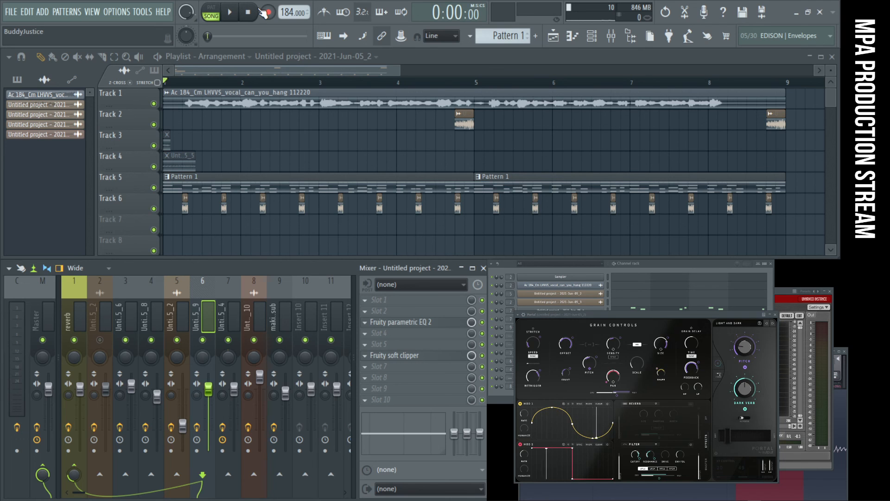
pyautogui.press('space')
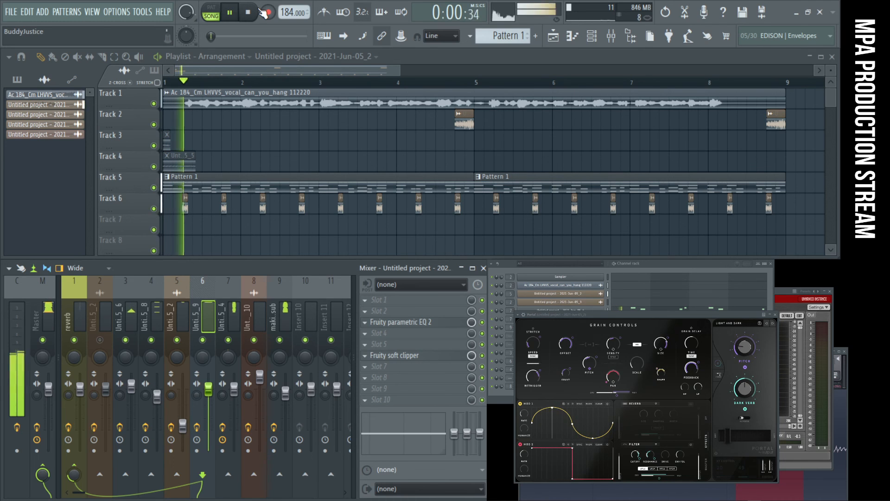
pyautogui.press('space')
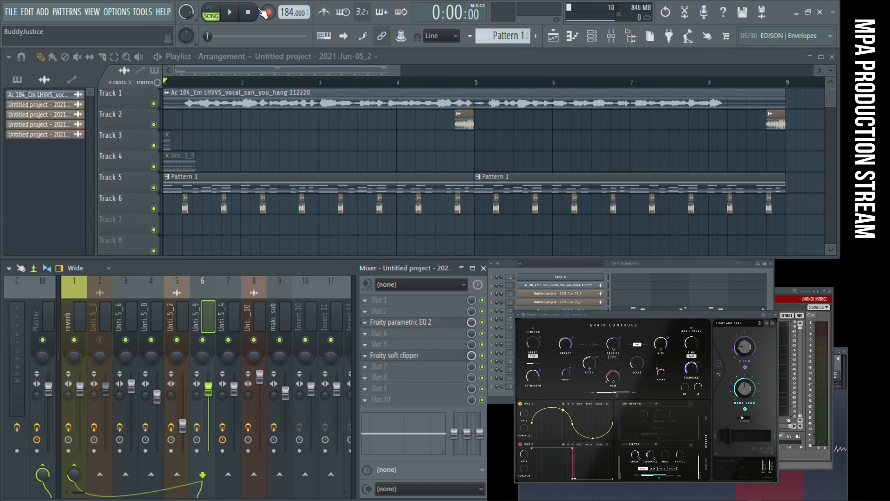
pyautogui.press('space')
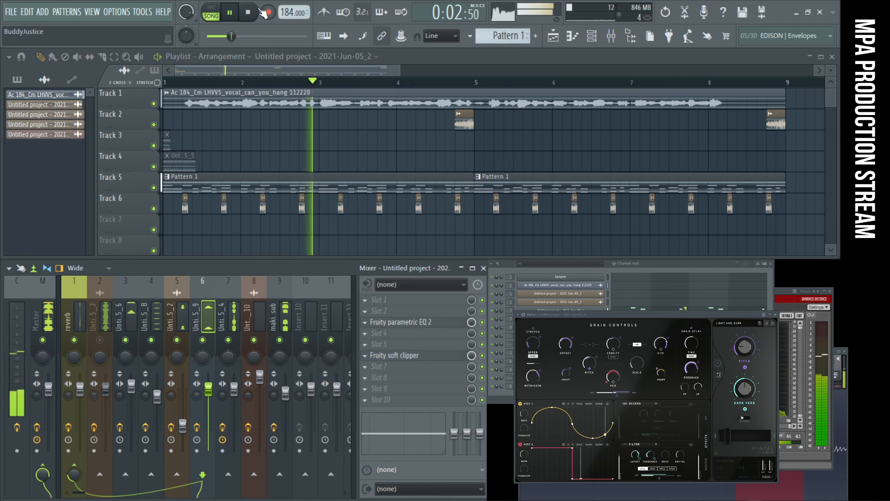
pyautogui.press('space')
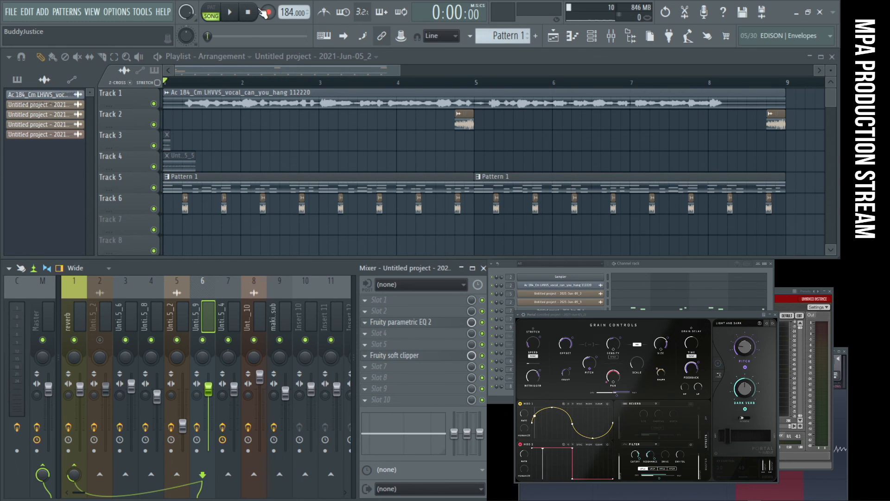
pyautogui.press('space')
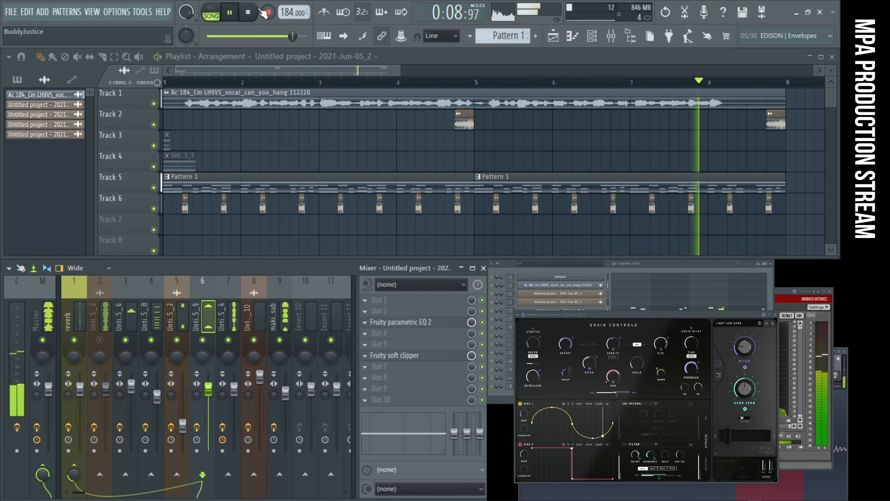
pyautogui.click(100, 340)
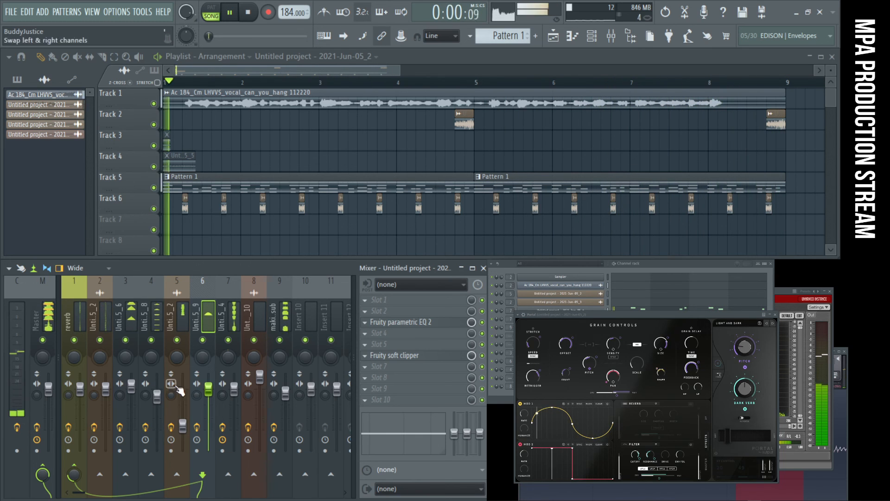
# - Stop playback, add Fruity Delay 3 to slot 6 of insert 4, and move its window over the playlist
pyautogui.click(161, 316)
pyautogui.press('space')
pyautogui.click(427, 332)
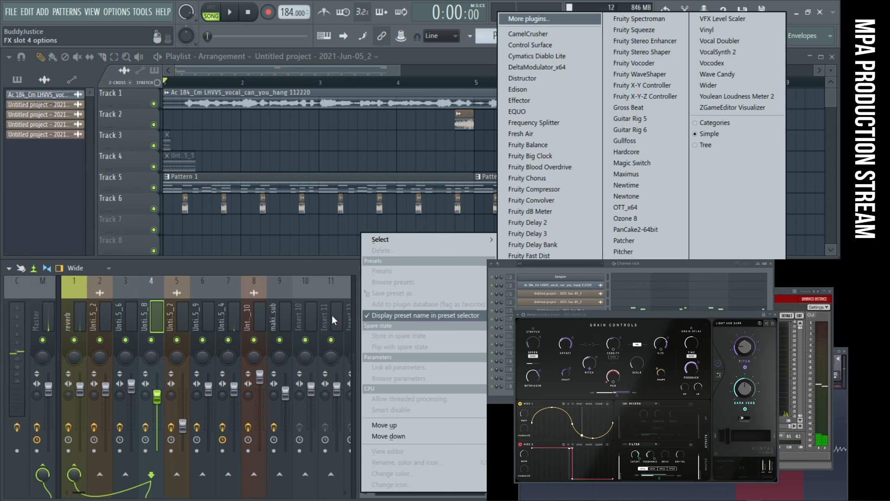
pyautogui.click(162, 306)
pyautogui.click(416, 357)
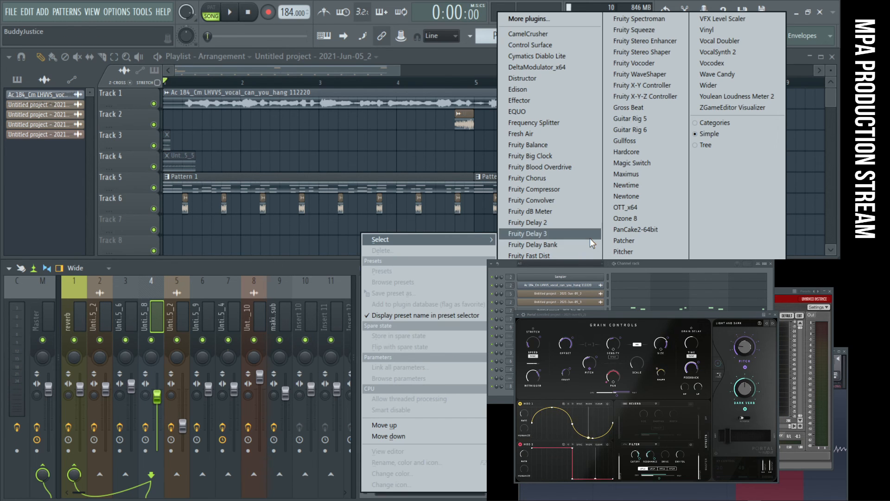
pyautogui.click(528, 233)
pyautogui.moveTo(317, 187); pyautogui.dragTo(296, 126)
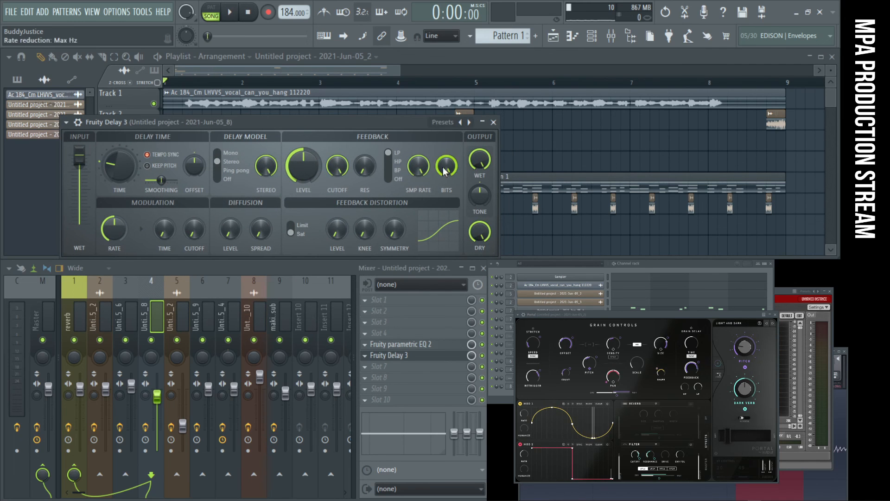
# - During playback, switch insert 4's Fruity Delay 3 to the Ping pong model and turn down its pan and feedback bits
pyautogui.press('space')
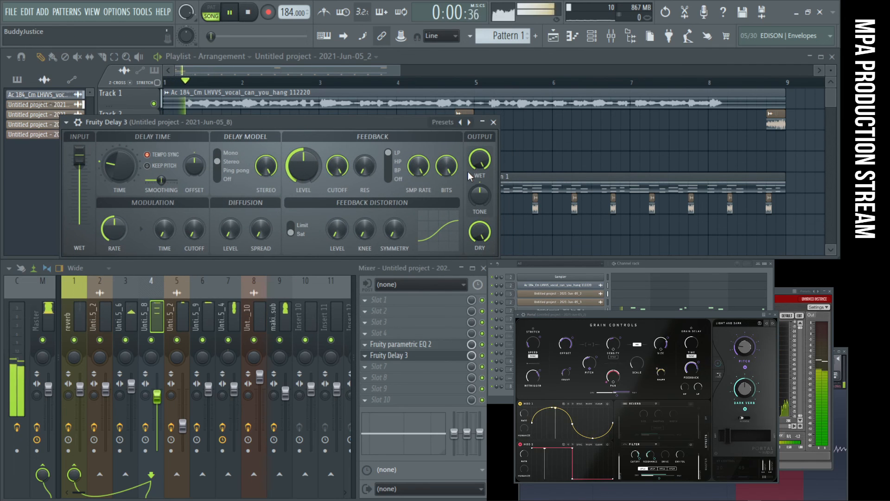
pyautogui.click(223, 172)
pyautogui.moveTo(196, 166); pyautogui.dragTo(196, 183)
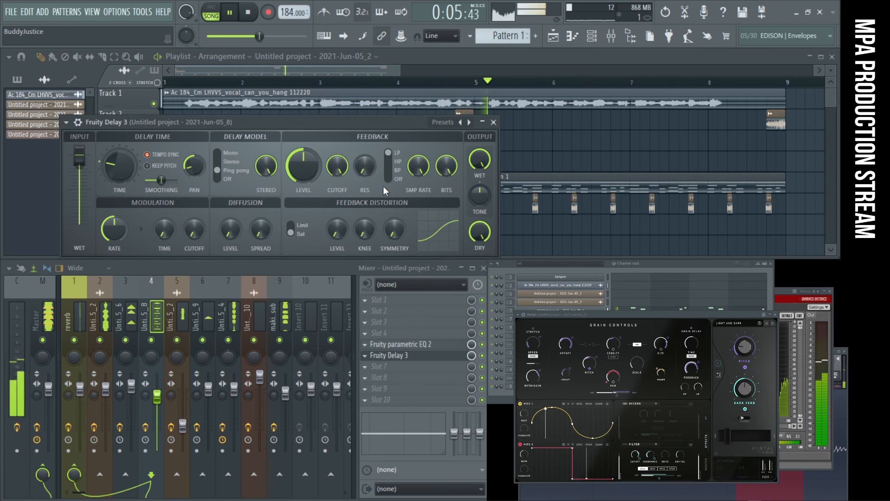
pyautogui.moveTo(441, 179); pyautogui.dragTo(441, 204)
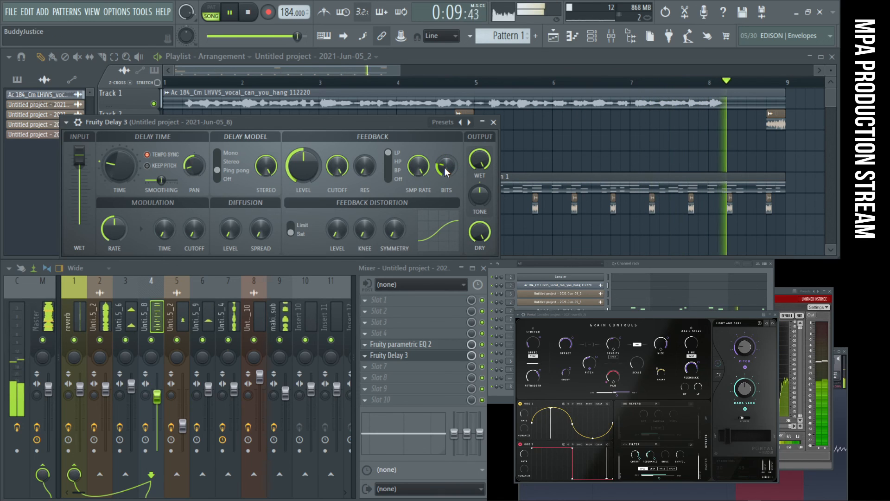
pyautogui.moveTo(444, 168); pyautogui.dragTo(444, 166)
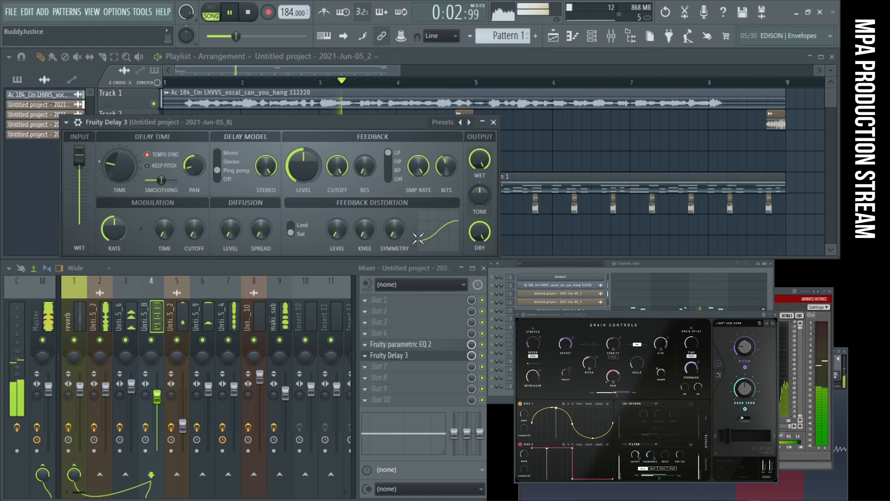
# - Try raising the feedback distortion level and symmetry in Fruity Delay 3, and return both to their minimum
pyautogui.moveTo(339, 229); pyautogui.dragTo(339, 183)
pyautogui.moveTo(392, 232); pyautogui.dragTo(392, 181)
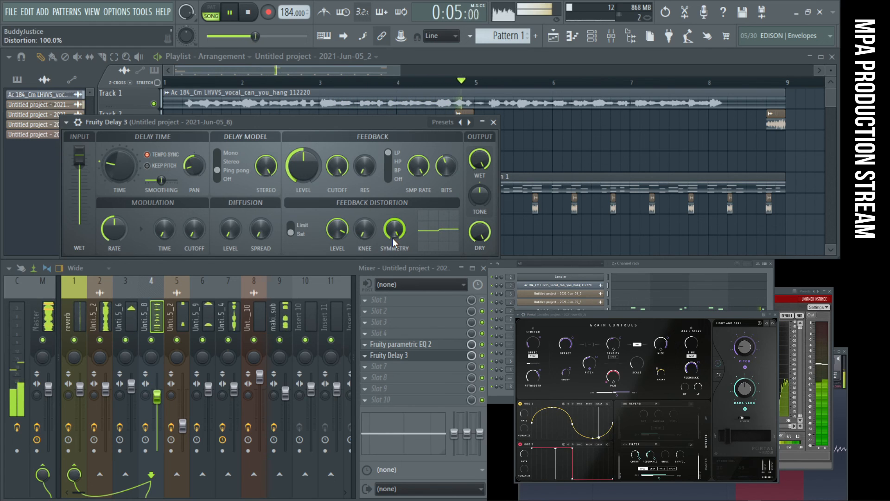
pyautogui.moveTo(392, 232); pyautogui.dragTo(393, 285)
pyautogui.moveTo(339, 230); pyautogui.dragTo(339, 280)
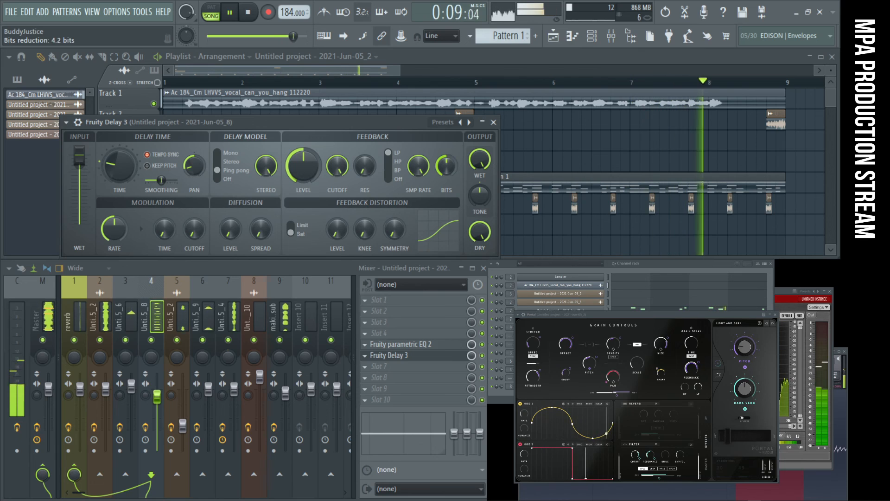
# - Close the Fruity Delay 3 window, listen to the song, mute insert 2, and stop playback
pyautogui.click(494, 122)
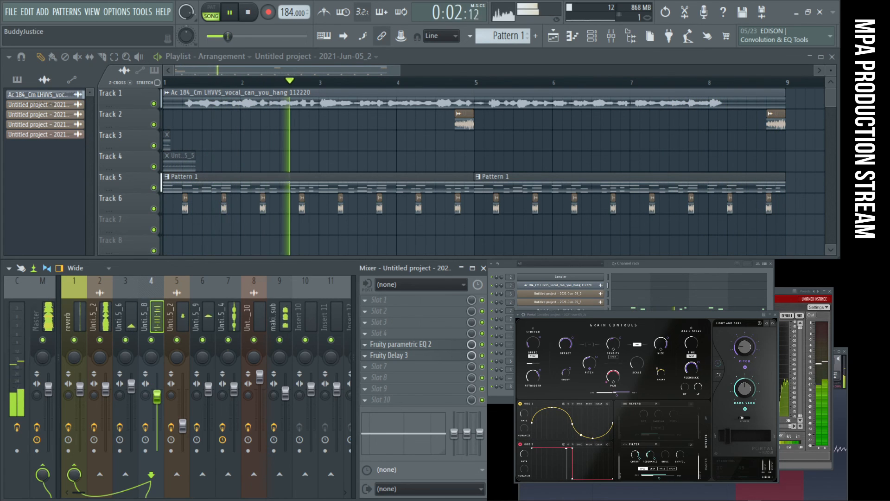
pyautogui.click(101, 340)
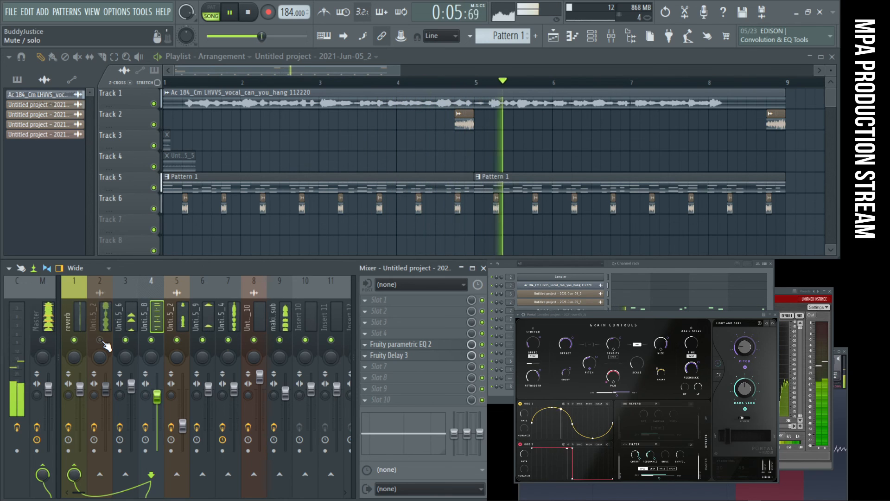
pyautogui.click(248, 18)
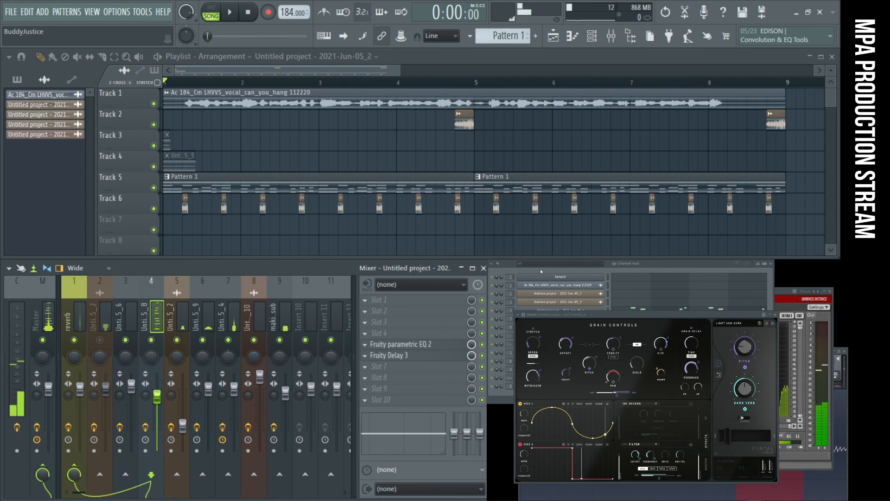
# - Close the Voxengo SPAN and Portal windows and bring insert 2's Edison to the front
pyautogui.click(831, 291)
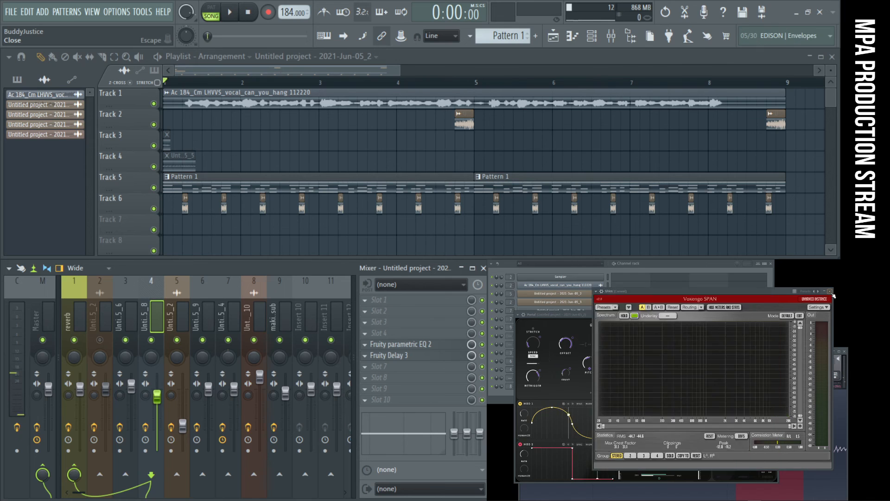
pyautogui.click(776, 314)
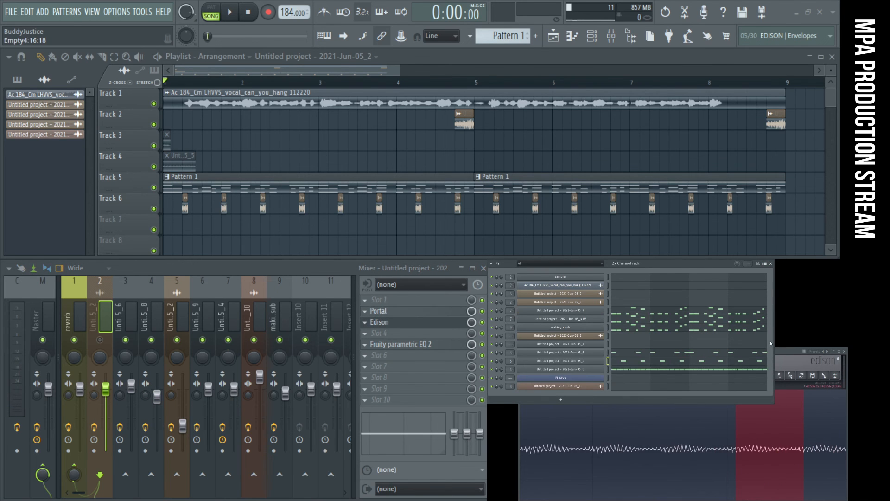
pyautogui.click(736, 420)
# - Select one recorded take between two neighbouring song jump markers in Edison, ending the selection just after its waveform
pyautogui.scroll(-10, 717, 417)
pyautogui.scroll(-5, 696, 429)
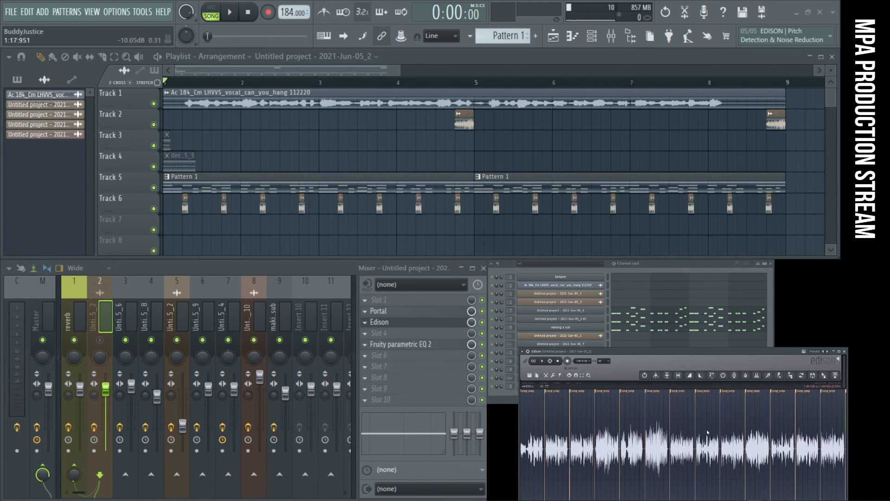
pyautogui.scroll(8, 660, 448)
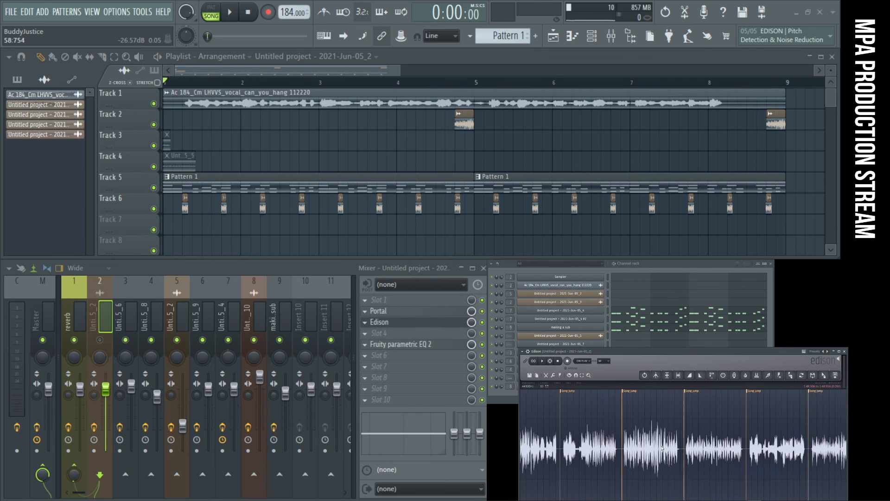
pyautogui.scroll(-6, 654, 445)
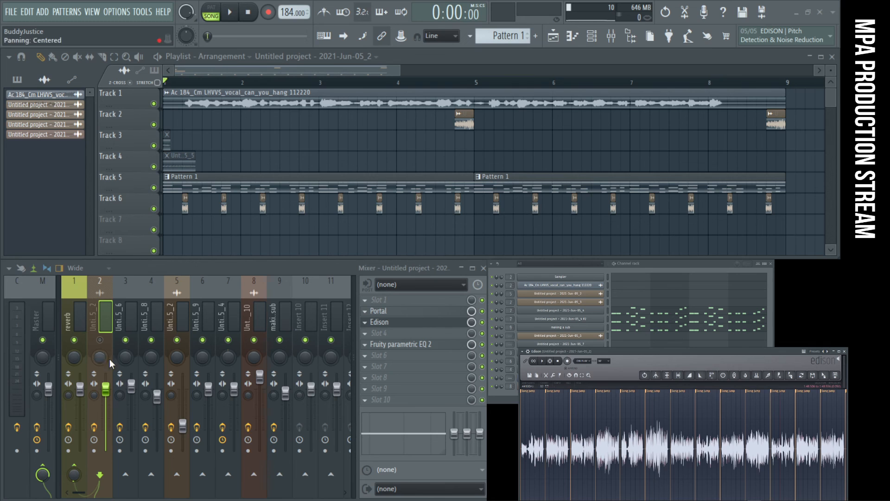
pyautogui.scroll(5, 666, 436)
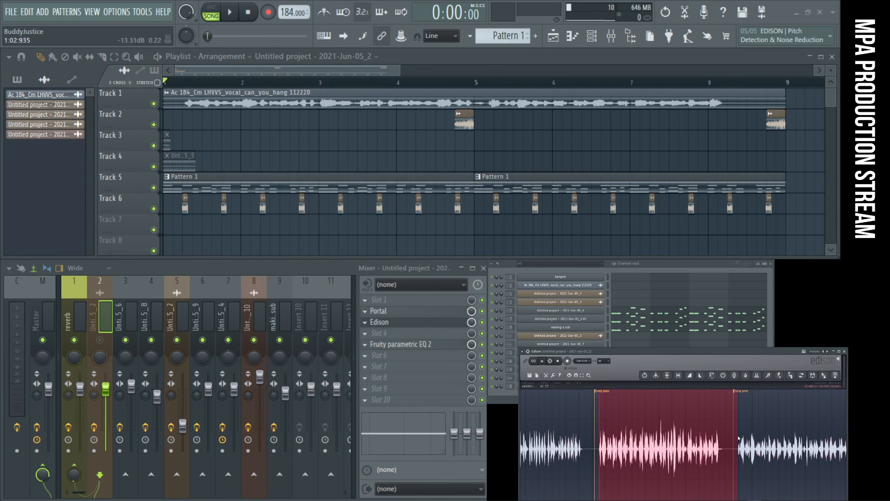
pyautogui.moveTo(714, 437); pyautogui.dragTo(725, 439)
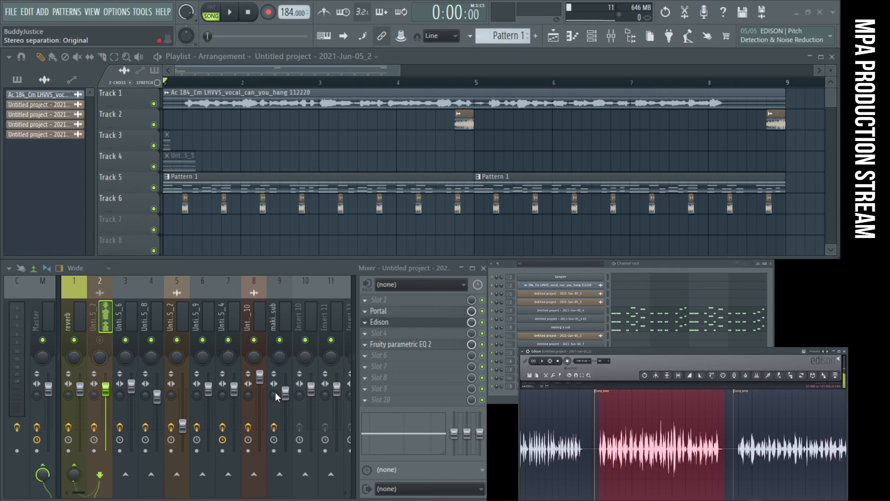
# - Unmute insert 2, play the song from the start, and stop it
pyautogui.click(107, 344)
pyautogui.press('space')
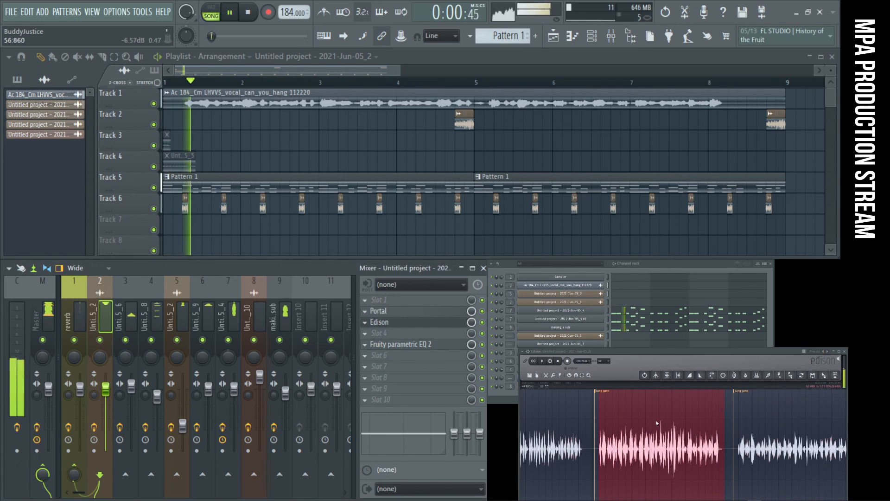
pyautogui.press('space')
# - Reselect the take in Edison, audition it, and show the surrounding recording
pyautogui.moveTo(600, 415); pyautogui.dragTo(719, 416)
pyautogui.press('space')
pyautogui.scroll(-3, 718, 416)
pyautogui.moveTo(588, 438); pyautogui.dragTo(617, 437)
pyautogui.scroll(3, 577, 405)
pyautogui.click(543, 361)
pyautogui.scroll(-5, 626, 424)
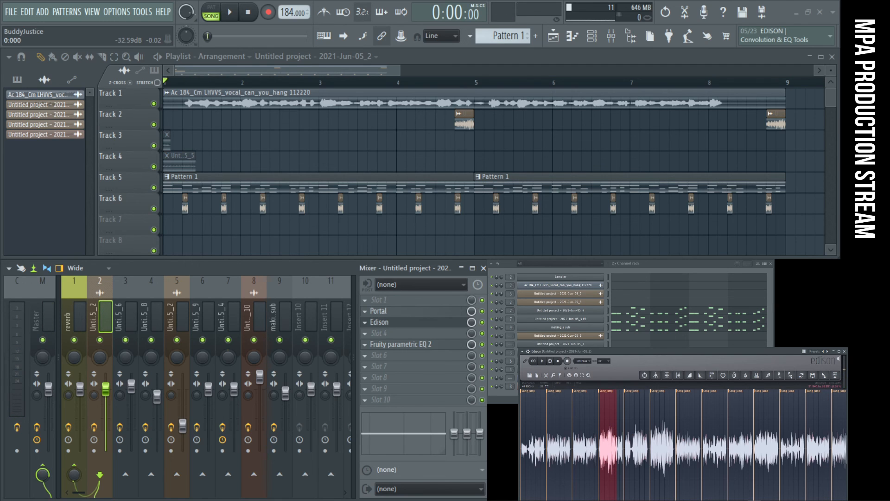
# - Bring the stream chat window into view and place it over the mixer, clear of the playlist tracks
pyautogui.moveTo(417, 234); pyautogui.dragTo(277, 210)
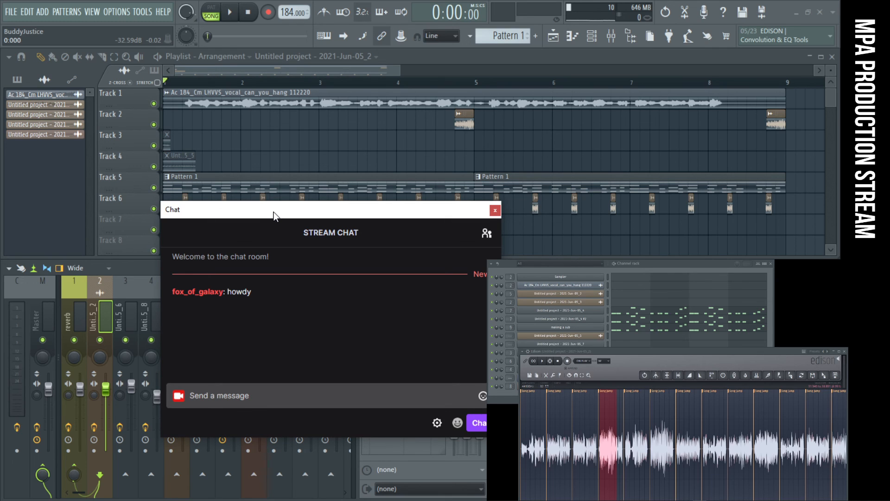
pyautogui.click(250, 15)
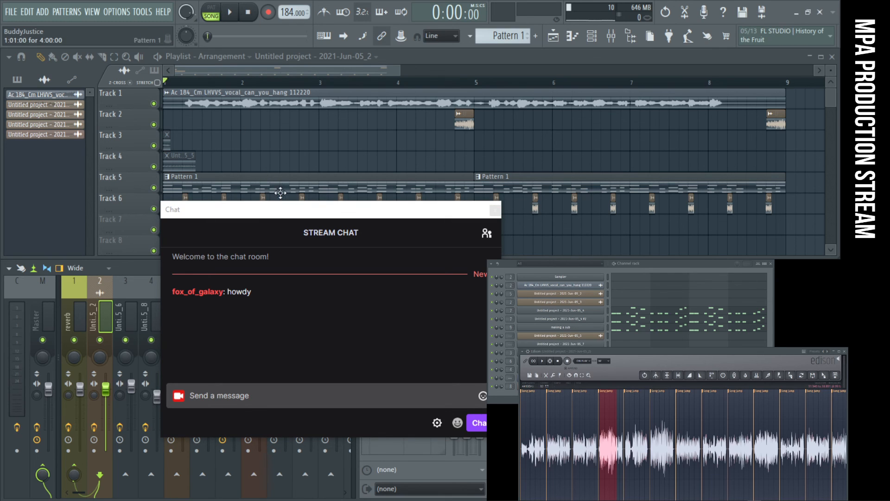
pyautogui.moveTo(288, 215); pyautogui.dragTo(288, 255)
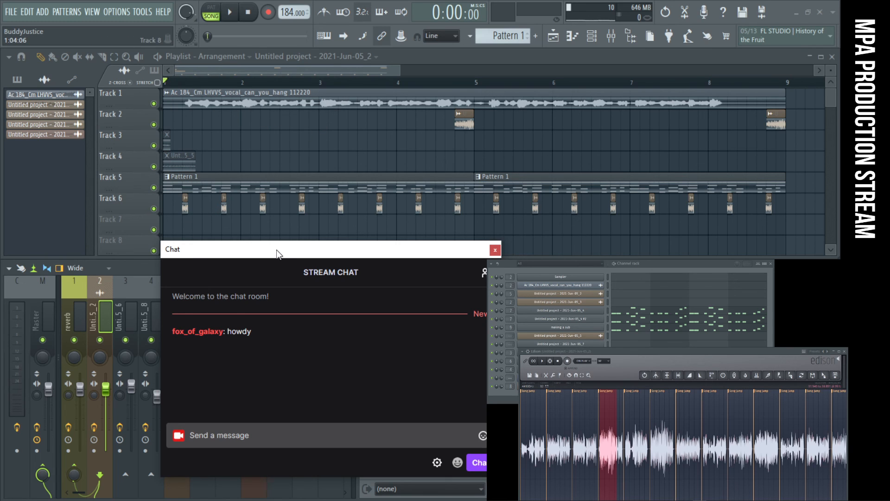
pyautogui.moveTo(280, 246); pyautogui.dragTo(267, 268)
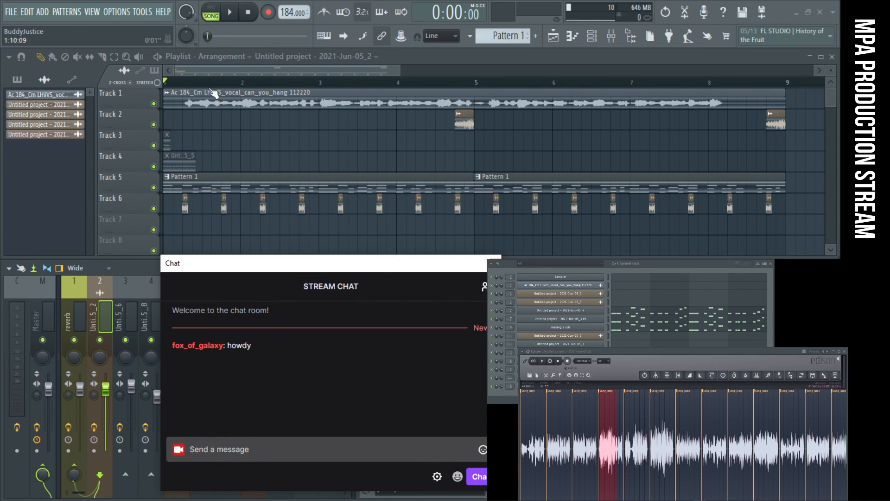
# - Move the song position to the start of the vocal in bar 1 and play from there
pyautogui.click(183, 82)
pyautogui.press('space')
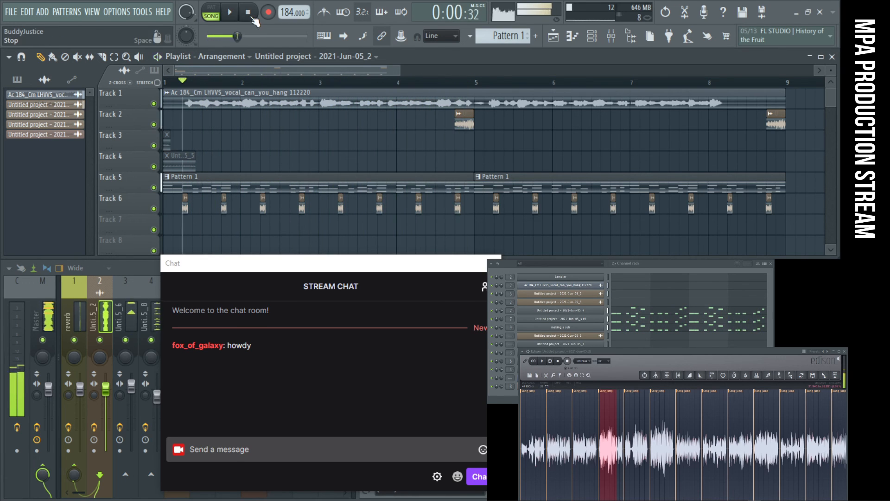
# - Stop the song and audition short vocal fragments around the 56-second mark of the Edison recording
pyautogui.press('space')
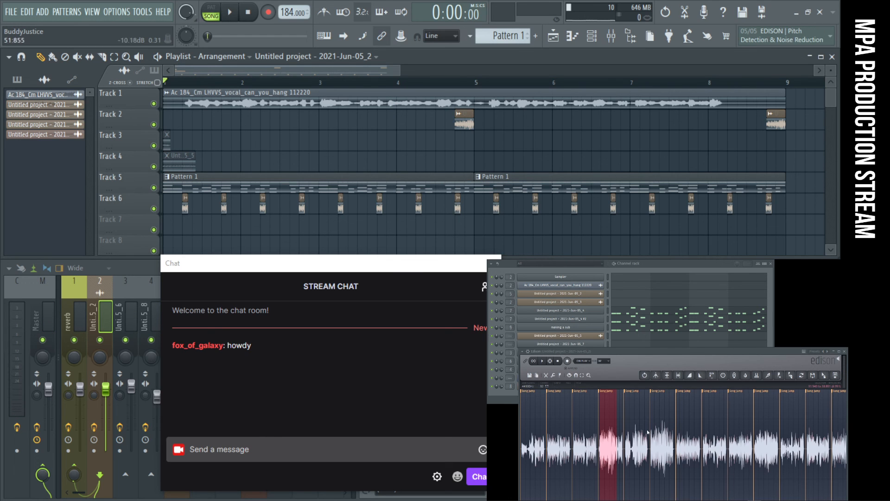
pyautogui.scroll(4, 633, 431)
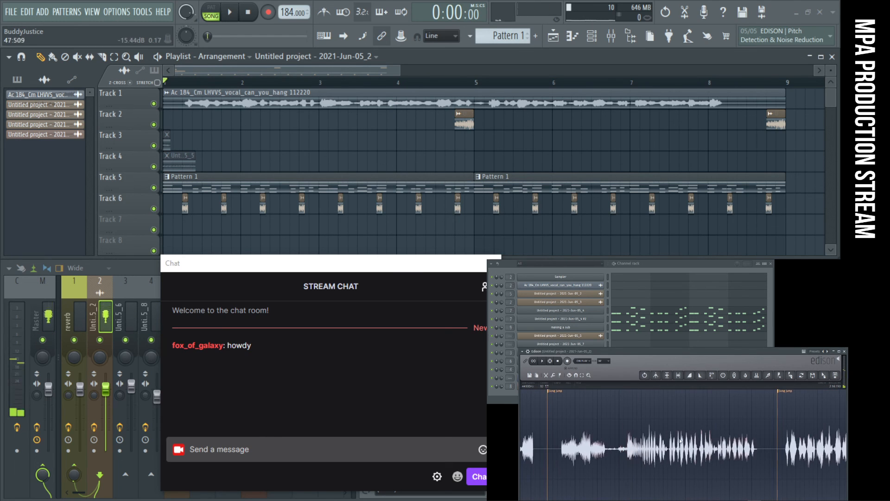
pyautogui.scroll(3, 680, 438)
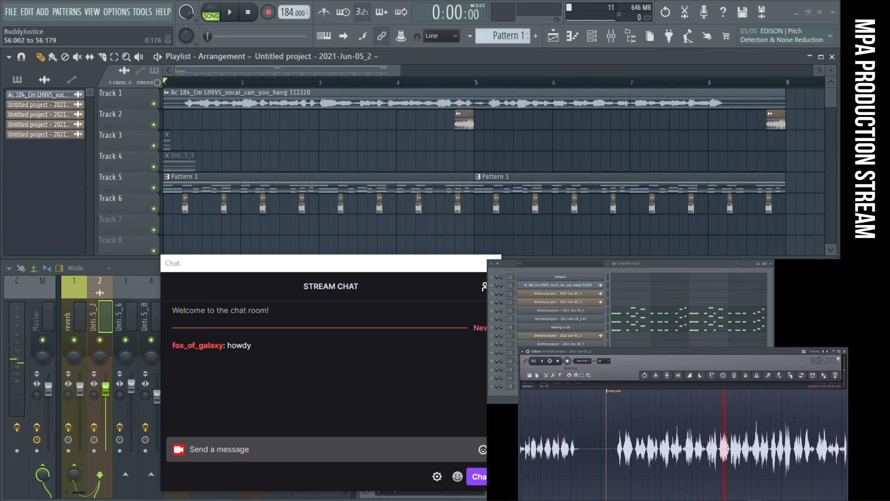
pyautogui.scroll(-5, 742, 449)
pyautogui.scroll(2, 760, 449)
pyautogui.press('space')
pyautogui.scroll(4, 716, 448)
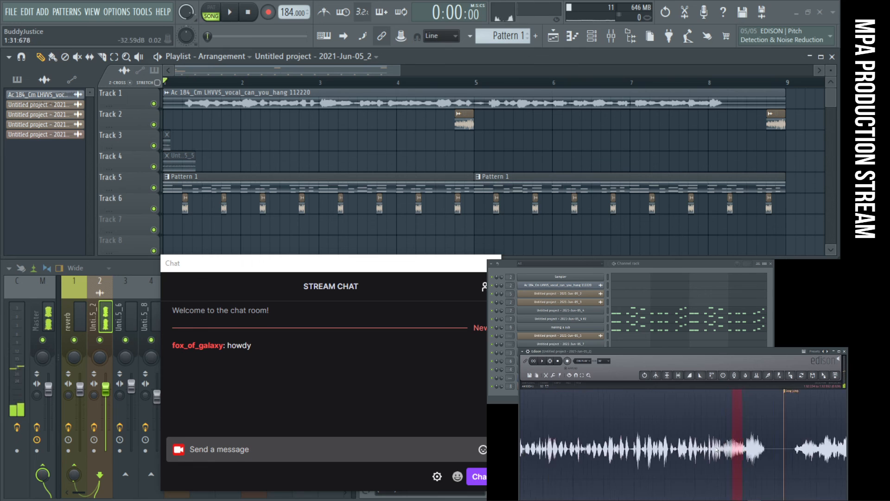
# - Audition short vocal fragments between about 1:29 and 1:32 in the Edison recording, looking for a clean note
pyautogui.keyDown('shift'); pyautogui.click(716, 448); pyautogui.keyUp('shift')
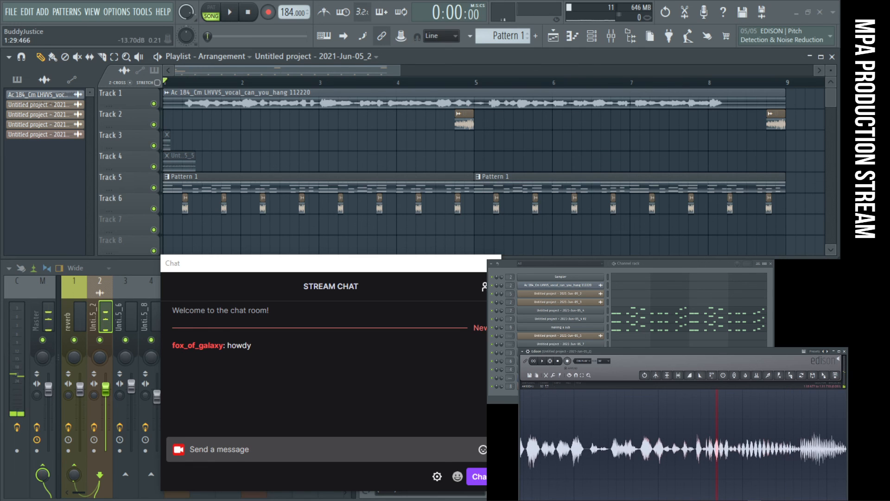
pyautogui.scroll(3, 705, 449)
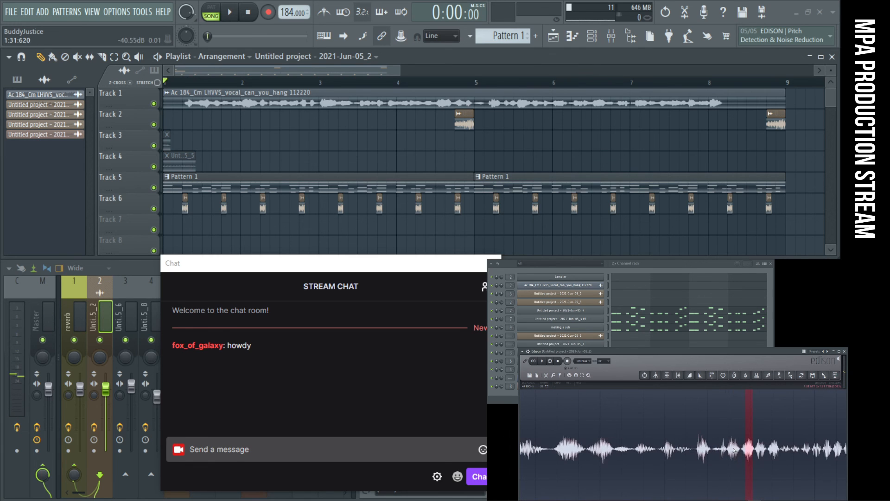
pyautogui.press('space')
pyautogui.scroll(-4, 727, 450)
pyautogui.scroll(4, 652, 449)
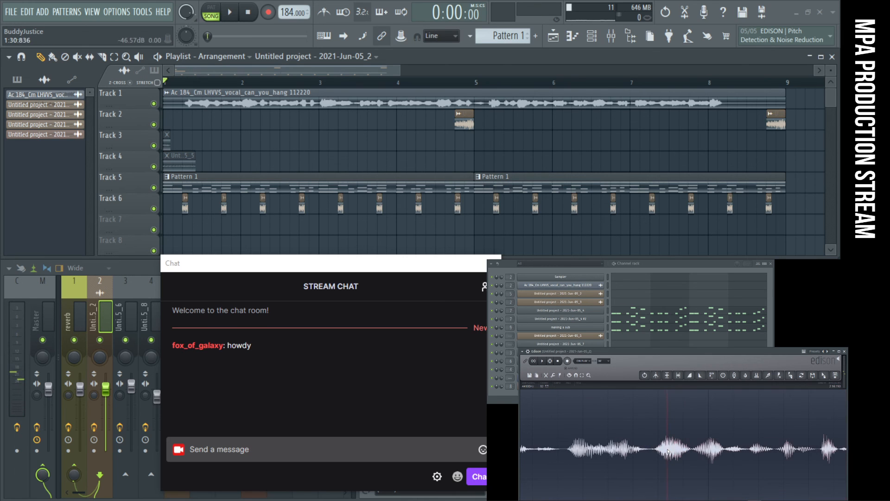
pyautogui.scroll(-5, 613, 457)
pyautogui.scroll(3, 732, 447)
pyautogui.press('space')
pyautogui.scroll(4, 738, 448)
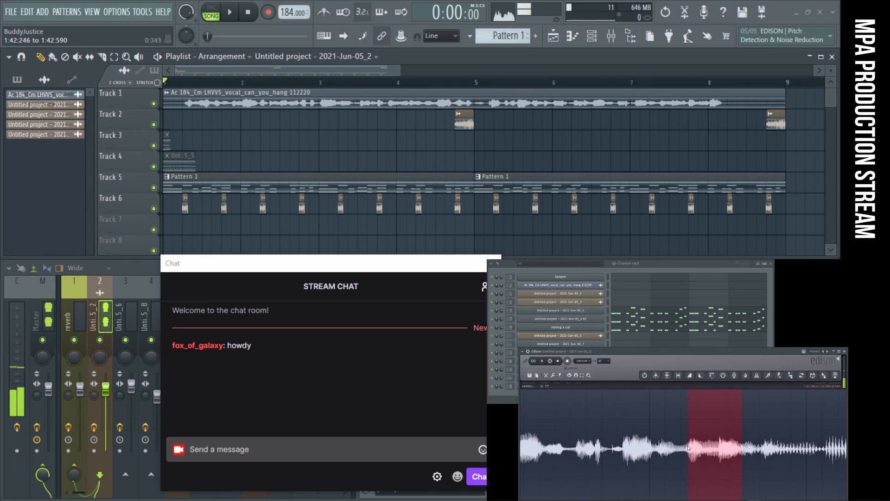
# - Select and audition several vocal fragments around 1:42 in Edison, including 1:42.246 to 1:42.590 and 1:42.460 to 1:42.707
pyautogui.press('space')
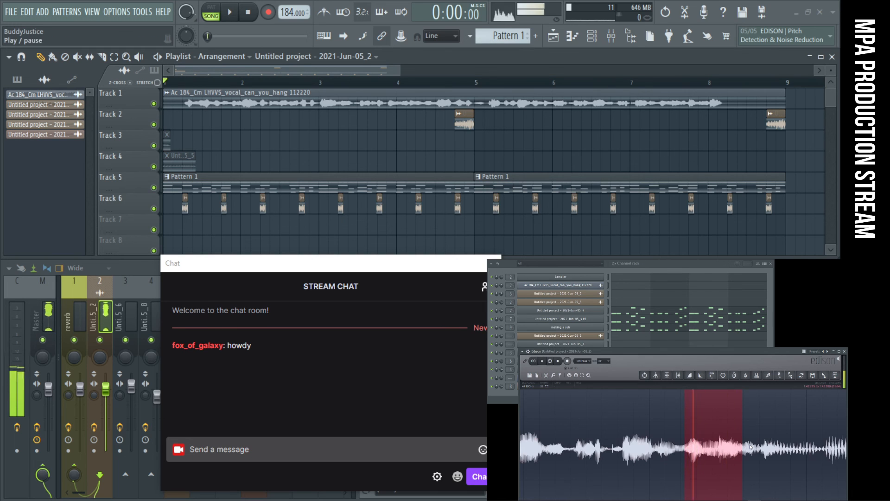
pyautogui.press('space')
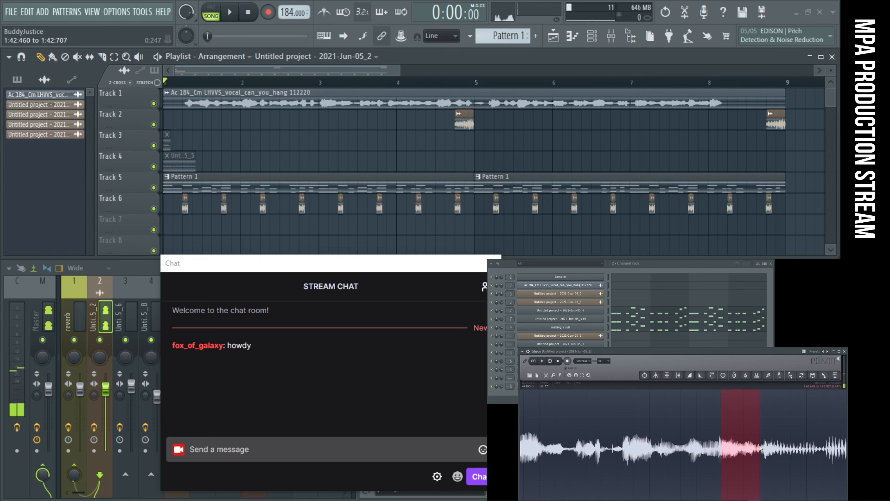
pyautogui.moveTo(804, 449); pyautogui.dragTo(757, 449)
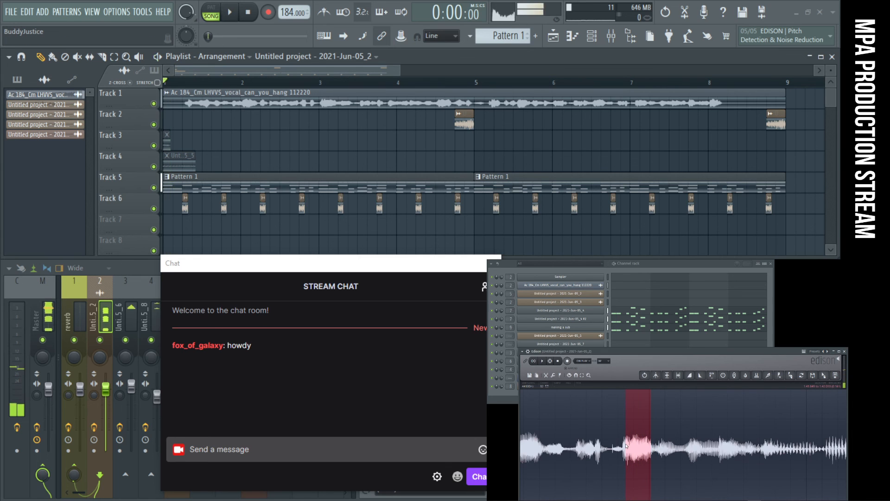
pyautogui.press('space')
pyautogui.moveTo(627, 444)
pyautogui.mouseDown()
pyautogui.moveTo(640, 438)
pyautogui.moveTo(493, 435)
pyautogui.mouseUp()
# - Play the song while reselecting vocal fragments around 1:42.6 in Edison, and stop the song
pyautogui.press('space')
pyautogui.press('space')
pyautogui.moveTo(638, 439)
pyautogui.mouseDown()
pyautogui.moveTo(648, 441)
pyautogui.moveTo(620, 447)
pyautogui.mouseUp()
pyautogui.scroll(-2, 647, 441)
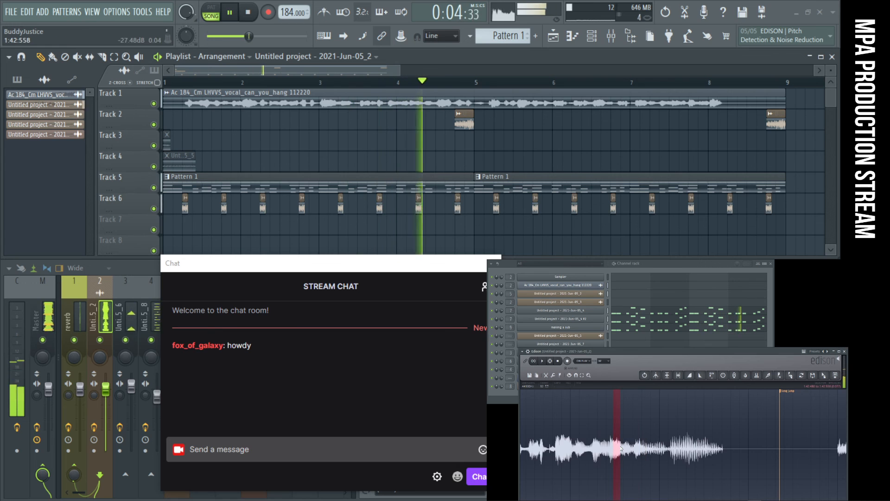
pyautogui.scroll(1, 620, 447)
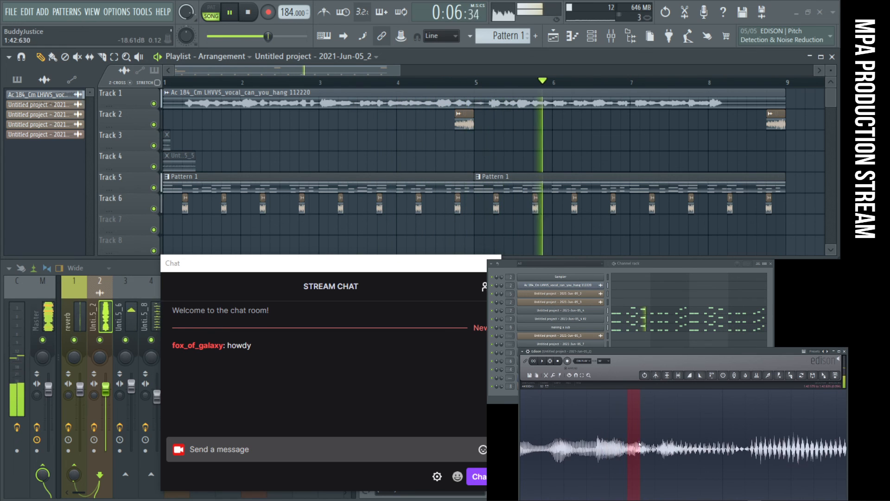
pyautogui.moveTo(564, 447); pyautogui.dragTo(583, 446)
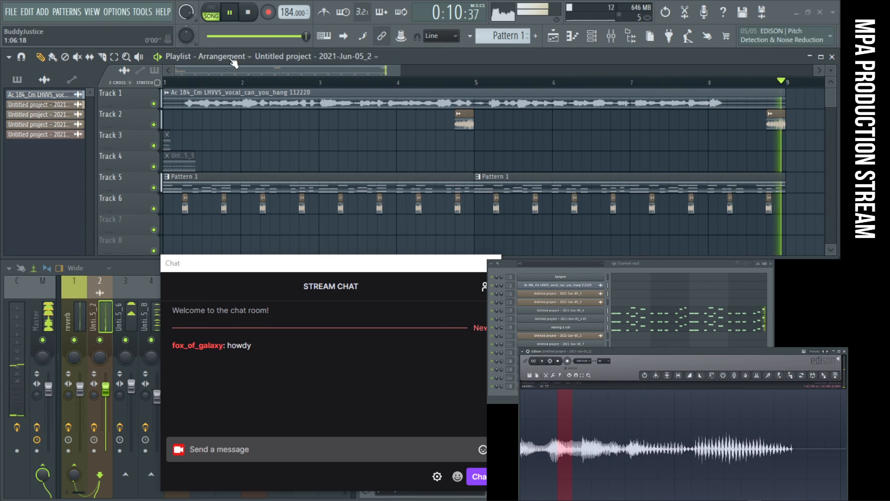
pyautogui.click(251, 20)
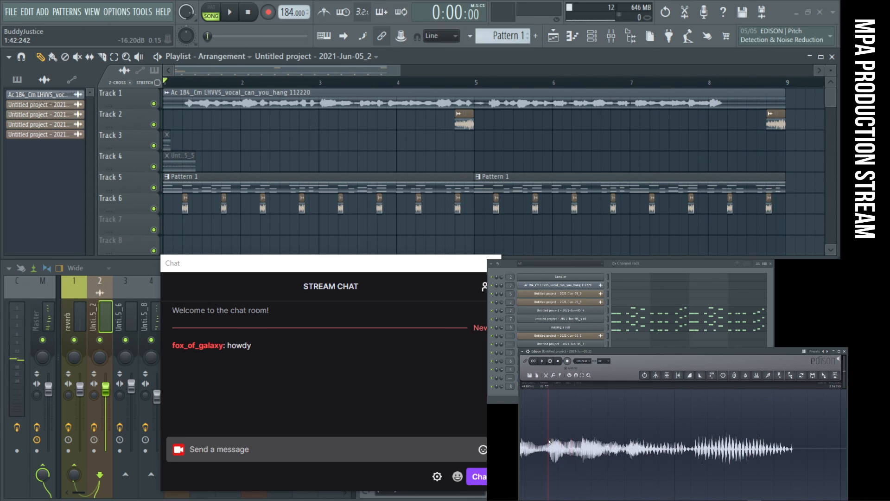
# - Narrow the Edison selection to the short sustained vocal note near 1:42.3 and audition it
pyautogui.scroll(2, 549, 442)
pyautogui.moveTo(554, 443); pyautogui.dragTo(569, 444)
pyautogui.scroll(-6, 568, 445)
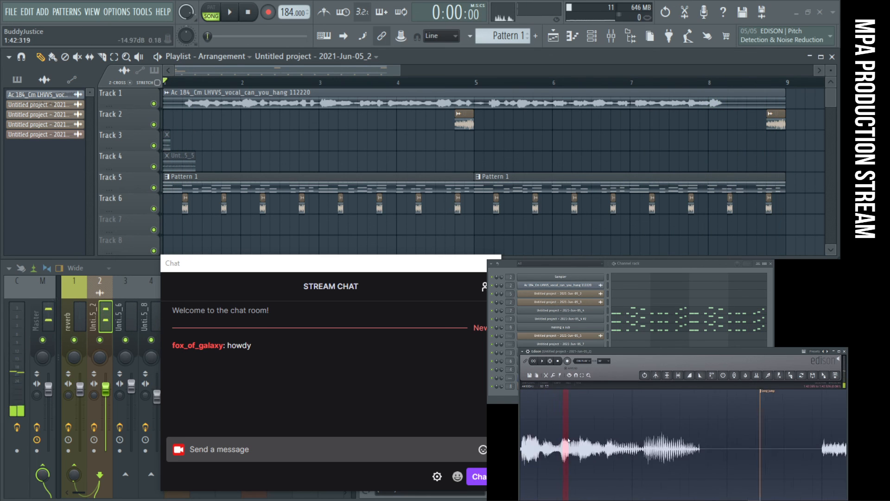
pyautogui.scroll(2, 542, 443)
pyautogui.moveTo(545, 442); pyautogui.dragTo(557, 443)
pyautogui.press('space')
pyautogui.scroll(-3, 555, 443)
pyautogui.scroll(5, 552, 443)
pyautogui.press('space')
pyautogui.scroll(2, 571, 445)
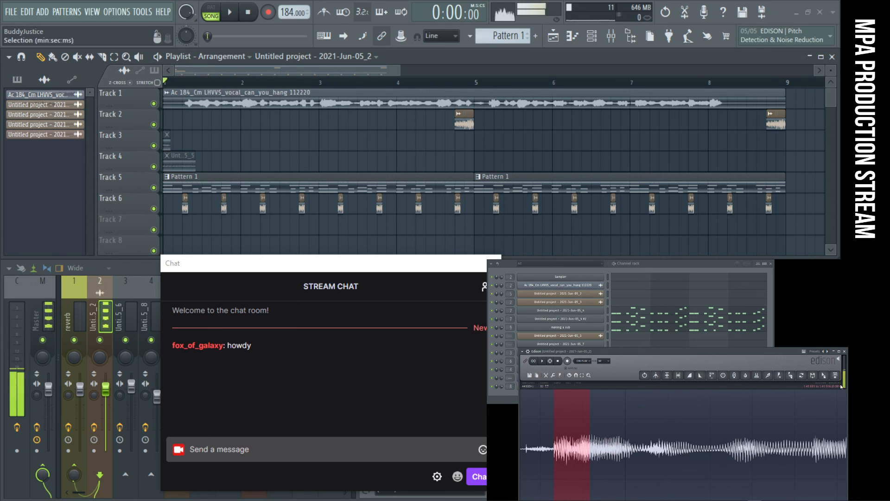
# - Send the selected vocal note from Edison to the end of the channel rack as a new sampler channel
pyautogui.moveTo(837, 375); pyautogui.dragTo(582, 362)
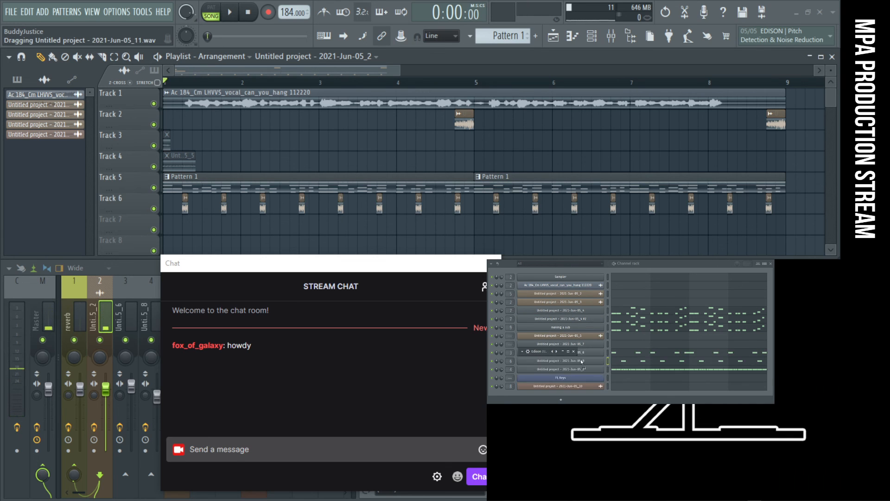
pyautogui.moveTo(566, 394); pyautogui.dragTo(568, 395)
pyautogui.click(571, 395)
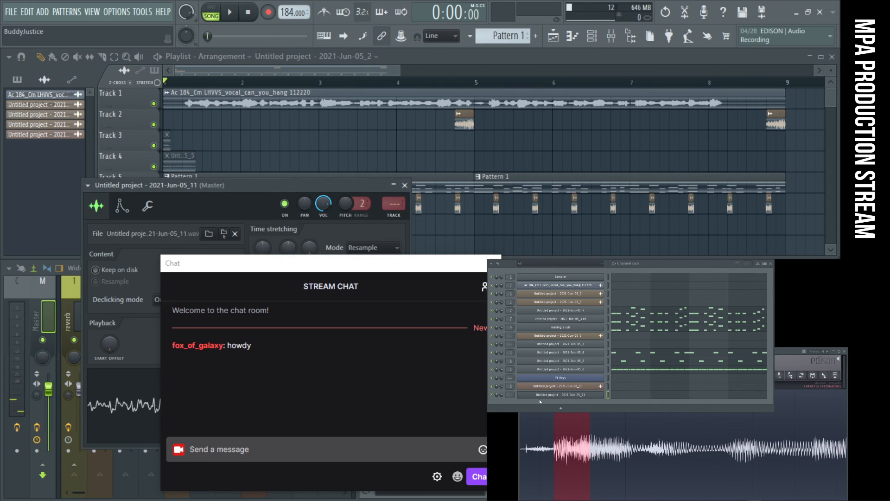
# - Move the stream chat window off the mixer and place the new sampler's window over the playlist
pyautogui.moveTo(352, 185); pyautogui.dragTo(565, 94)
pyautogui.moveTo(394, 266); pyautogui.dragTo(877, 274)
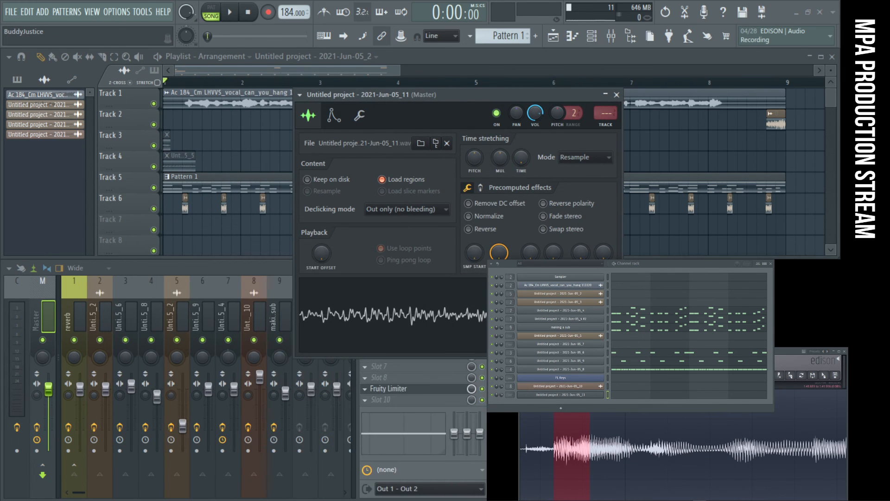
pyautogui.moveTo(511, 98); pyautogui.dragTo(384, 103)
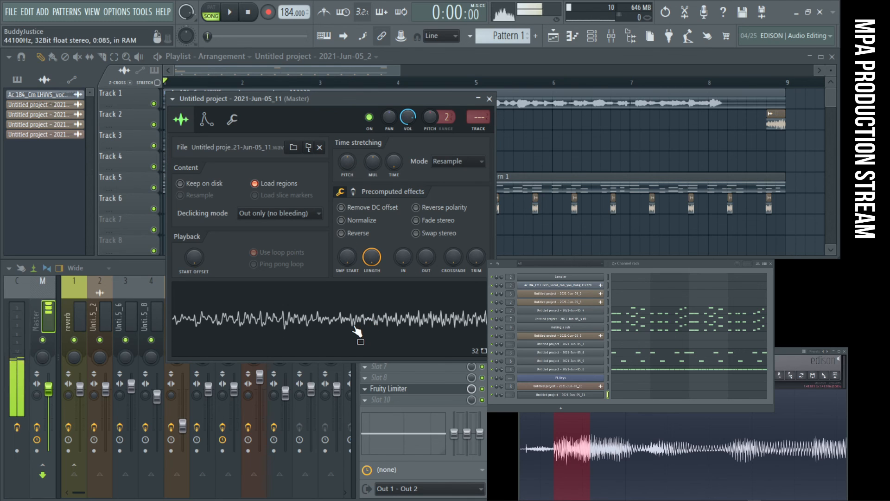
# - Show the new sampler's volume envelope page and compare the sample's pitch by ear with notes on the FL Keys channel
pyautogui.click(207, 119)
pyautogui.moveTo(332, 345); pyautogui.dragTo(389, 349)
pyautogui.click(551, 378)
pyautogui.moveTo(443, 241); pyautogui.dragTo(471, 241)
pyautogui.click(473, 245)
pyautogui.click(575, 380)
pyautogui.click(575, 380)
pyautogui.click(575, 394)
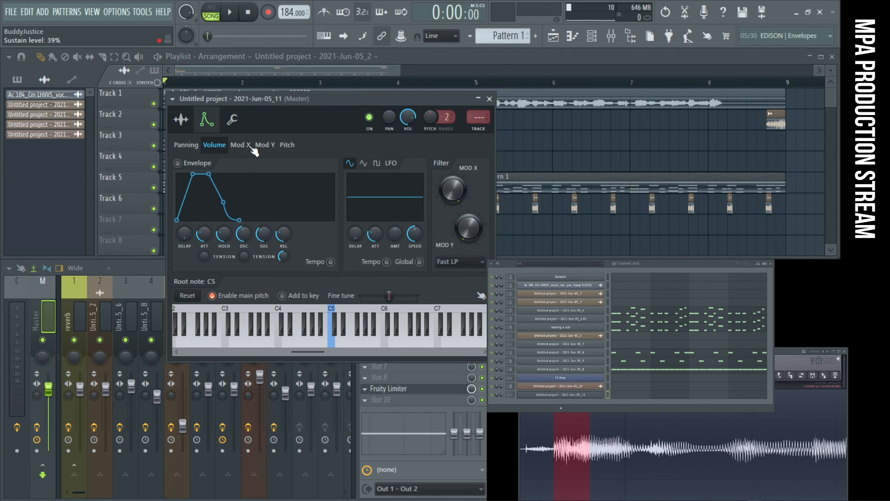
# - Set the sampler's root note to E5 and test the tuning on its preview keyboard
pyautogui.moveTo(241, 102); pyautogui.dragTo(214, 111)
pyautogui.click(313, 352)
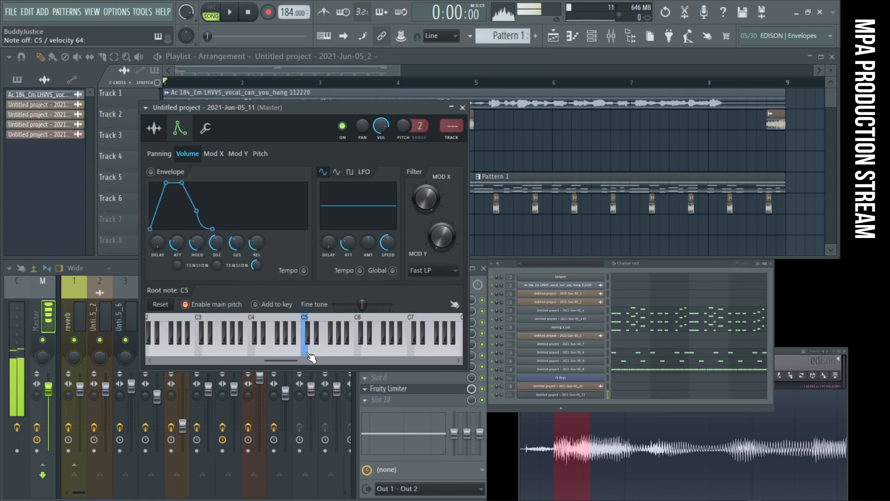
pyautogui.rightClick(321, 355)
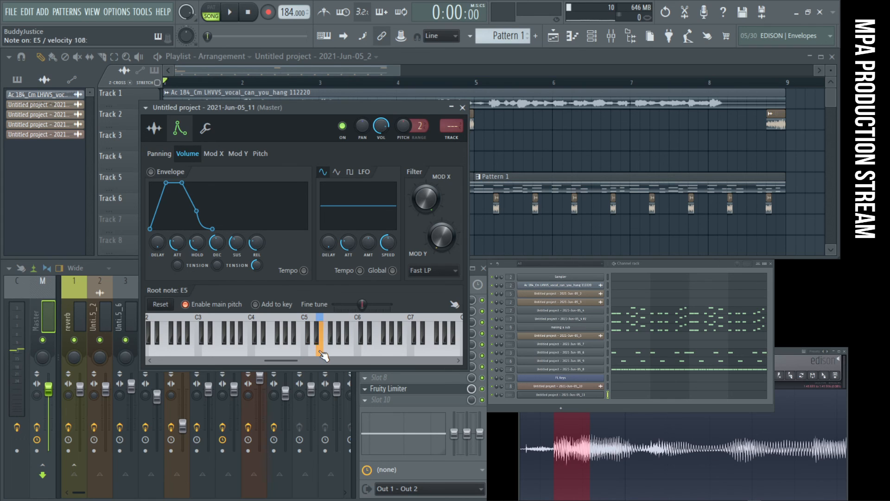
pyautogui.click(332, 361)
pyautogui.moveTo(332, 360)
pyautogui.mouseDown()
pyautogui.moveTo(286, 357)
pyautogui.moveTo(348, 363)
pyautogui.moveTo(319, 360)
pyautogui.mouseUp()
pyautogui.click(318, 361)
pyautogui.click(285, 352)
# - Show the sampler's miscellaneous settings, open its piano roll maximised, and audition the C5 and C6 keys
pyautogui.click(206, 128)
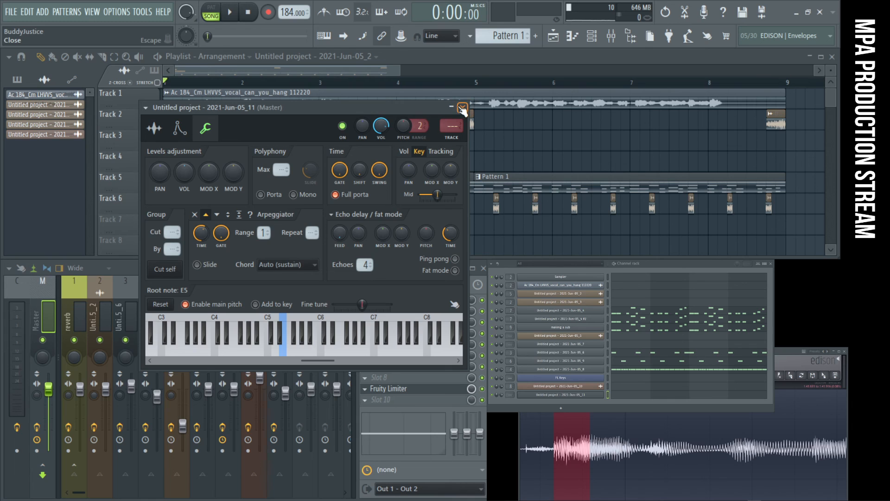
pyautogui.click(615, 396)
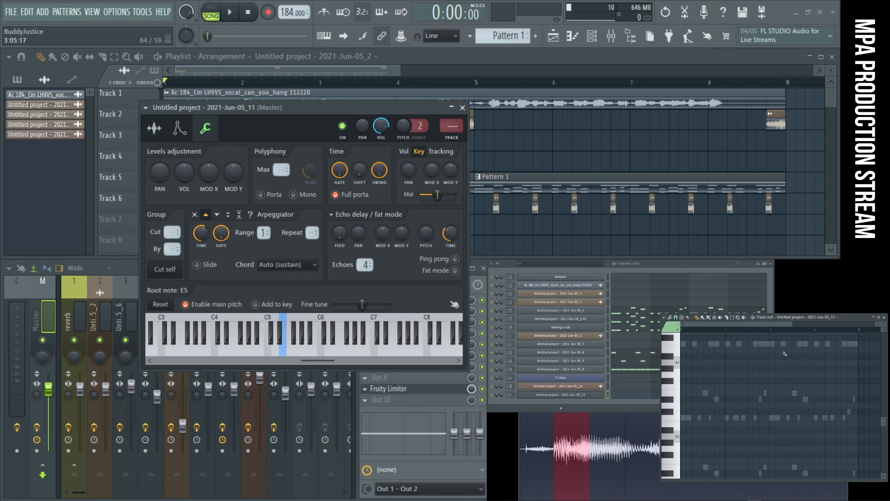
pyautogui.click(879, 318)
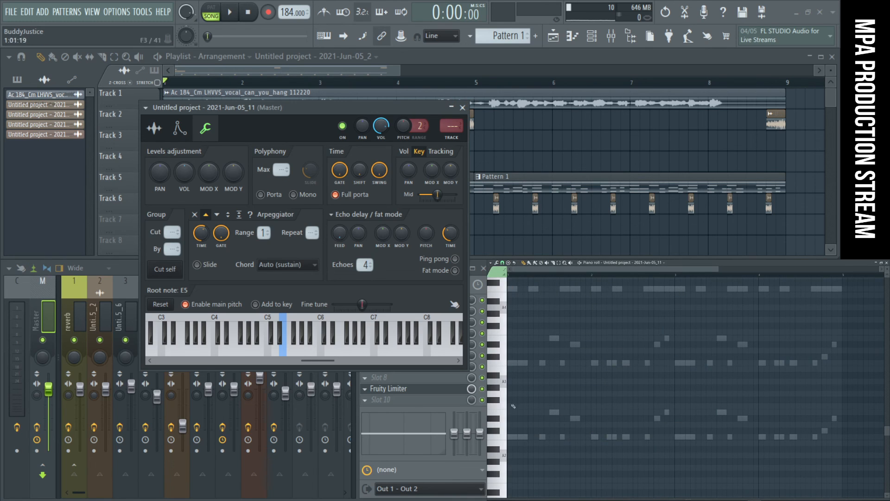
pyautogui.scroll(5, 510, 338)
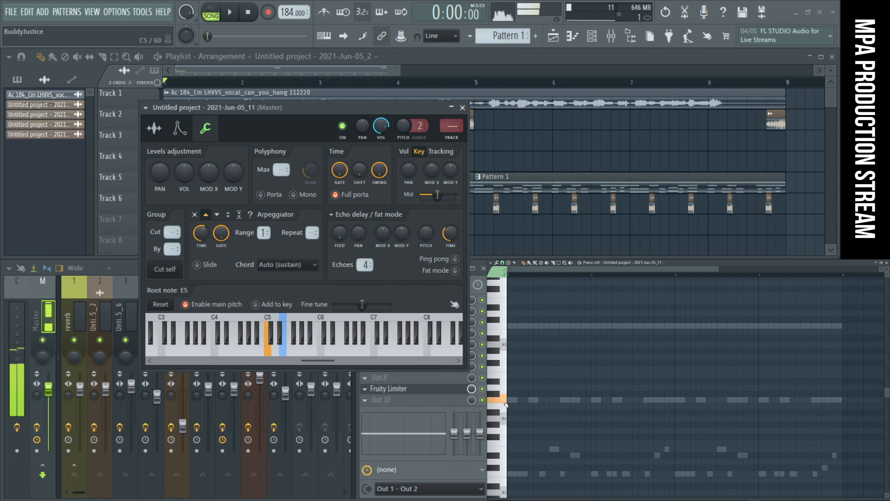
pyautogui.scroll(2, 509, 398)
pyautogui.click(504, 360)
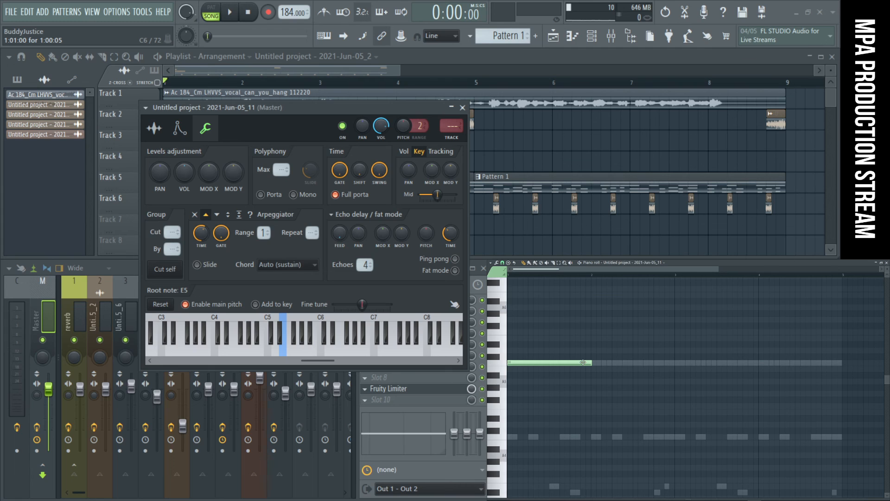
# - Build a one-bar C minor chord from bar 1 in the piano roll, using the notes C6, D#6 and G6
pyautogui.scroll(5, 595, 367)
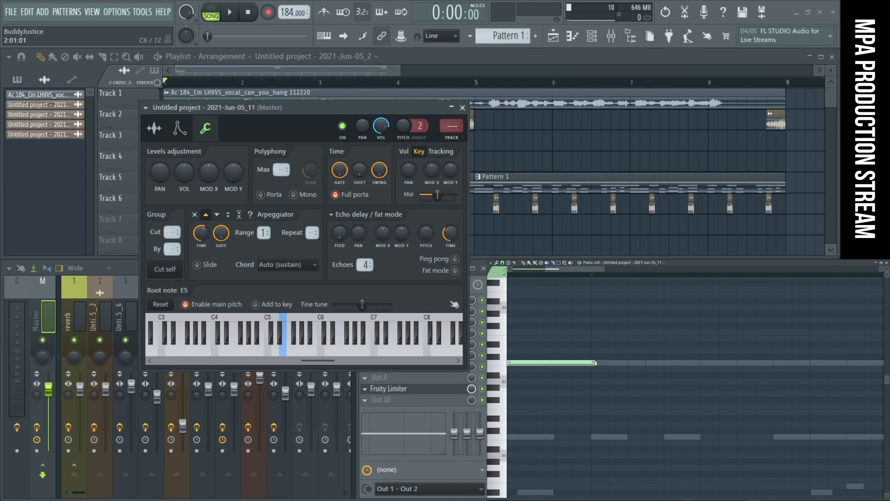
pyautogui.scroll(2, 595, 364)
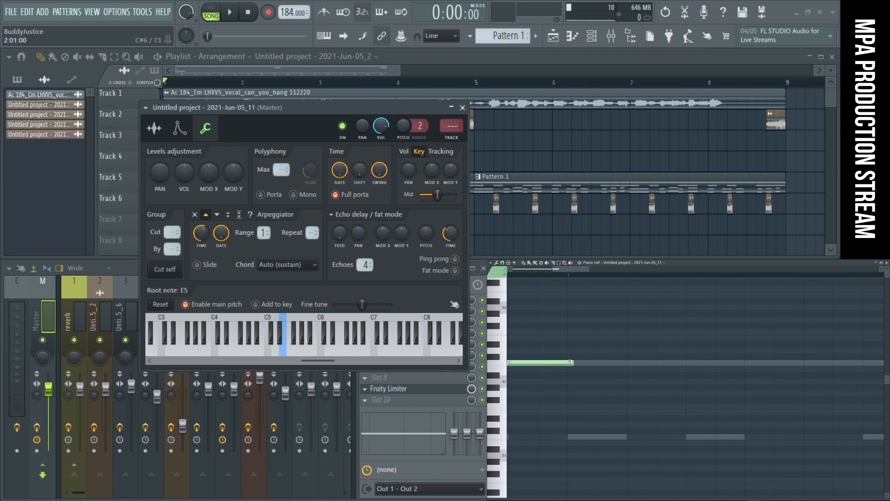
pyautogui.scroll(-5, 580, 373)
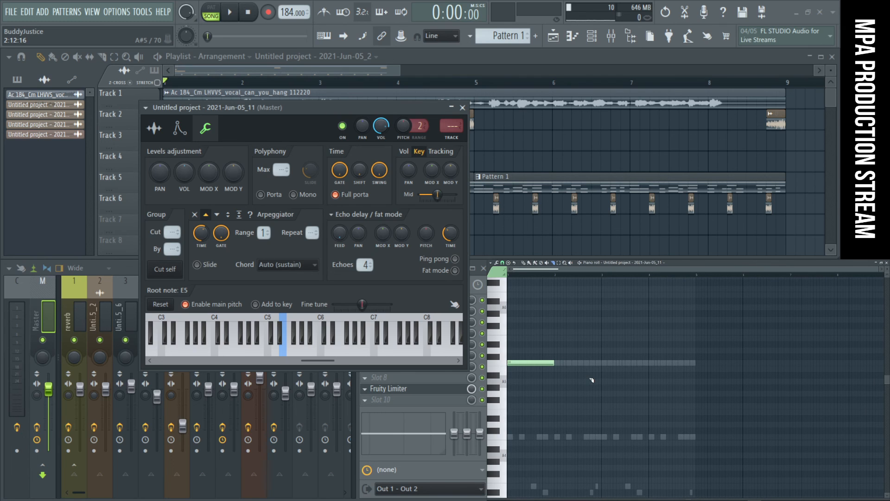
pyautogui.click(518, 345)
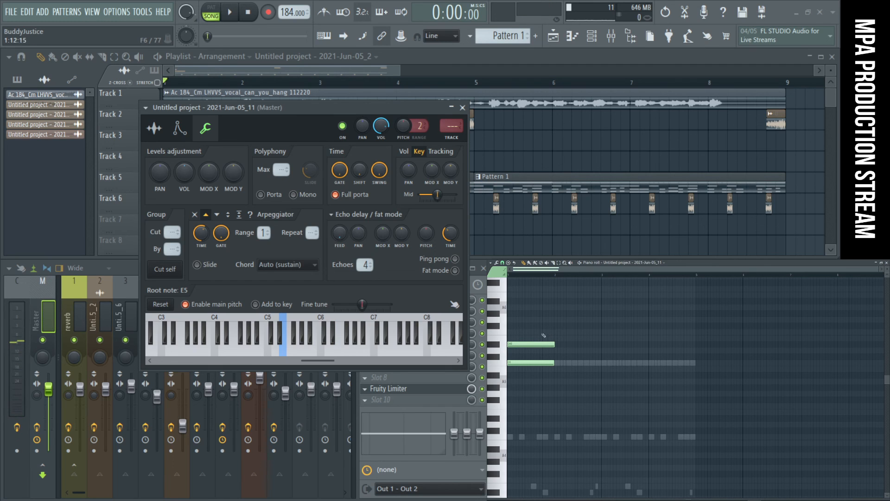
pyautogui.click(512, 331)
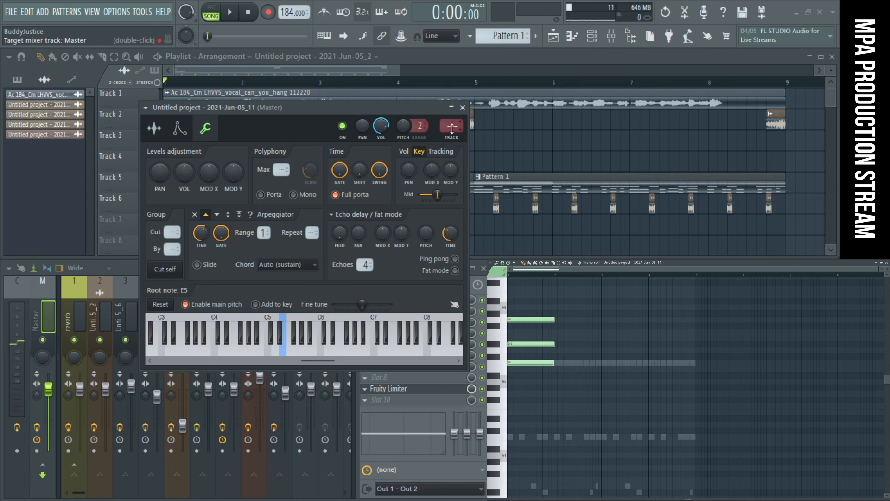
# - Move the sampler window clear of the mixer and route the new vocal channel to mixer track 10
pyautogui.moveTo(348, 107); pyautogui.dragTo(408, 152)
pyautogui.hotkey('ctrl', 'l')
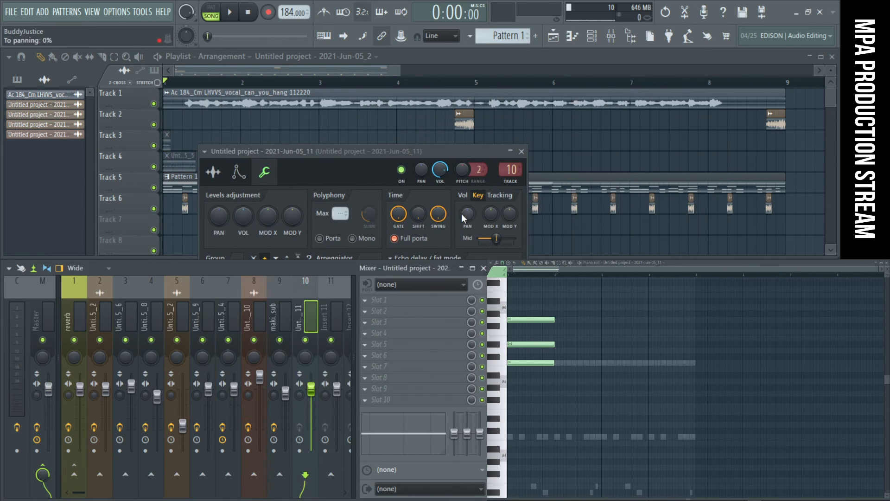
# - Add Fruity parametric EQ 2 to mixer track 10 with band 1 as a high pass near 260 Hz, and send the track to the reverb track
pyautogui.click(436, 356)
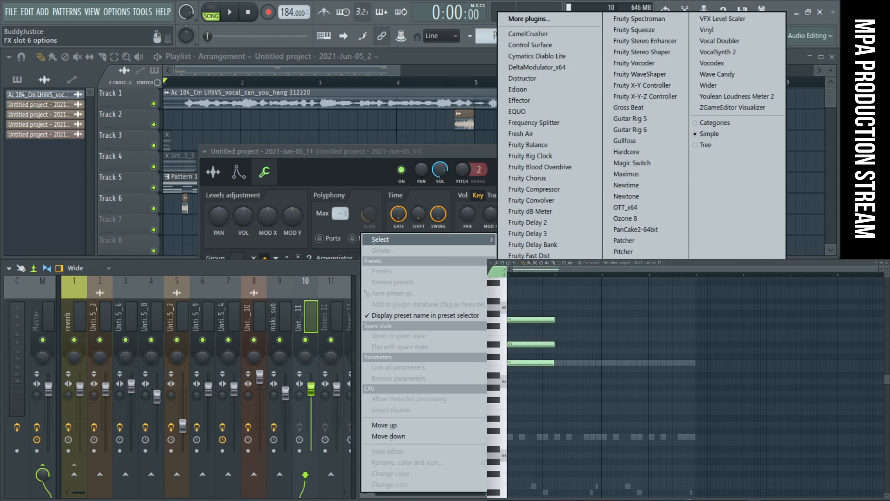
pyautogui.click(535, 411)
pyautogui.moveTo(98, 252)
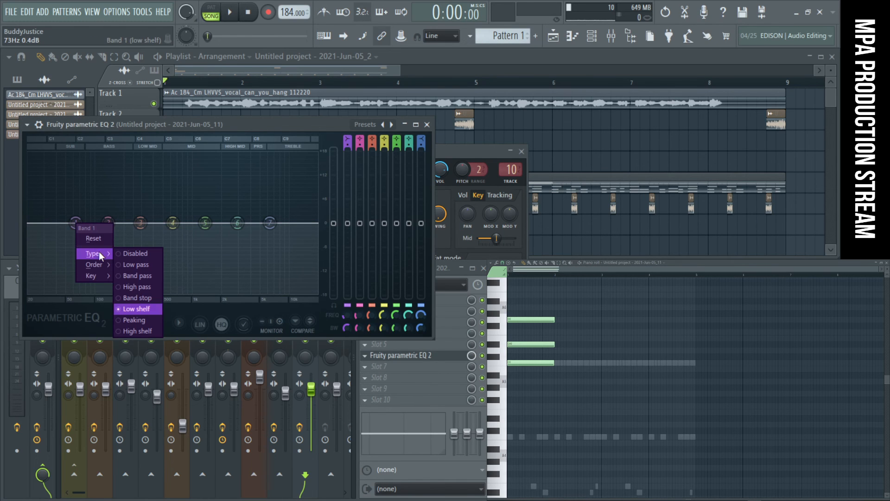
pyautogui.click(149, 288)
pyautogui.moveTo(76, 223); pyautogui.dragTo(116, 223)
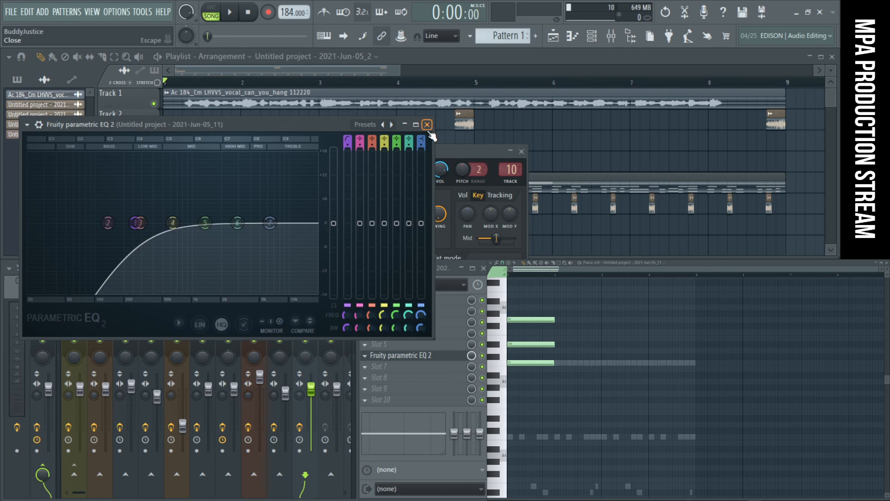
pyautogui.click(427, 125)
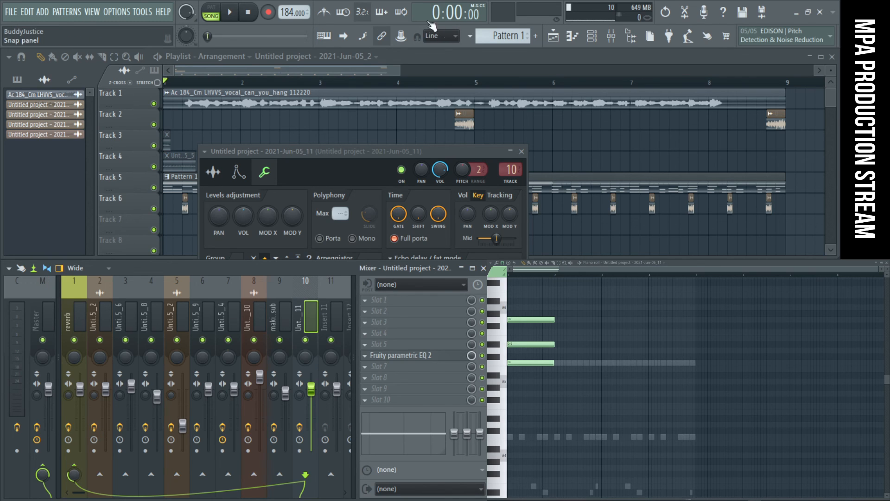
# - Duplicate the C minor chord into bar 2 and align the note ends with the bar lines
pyautogui.moveTo(594, 382); pyautogui.dragTo(570, 322)
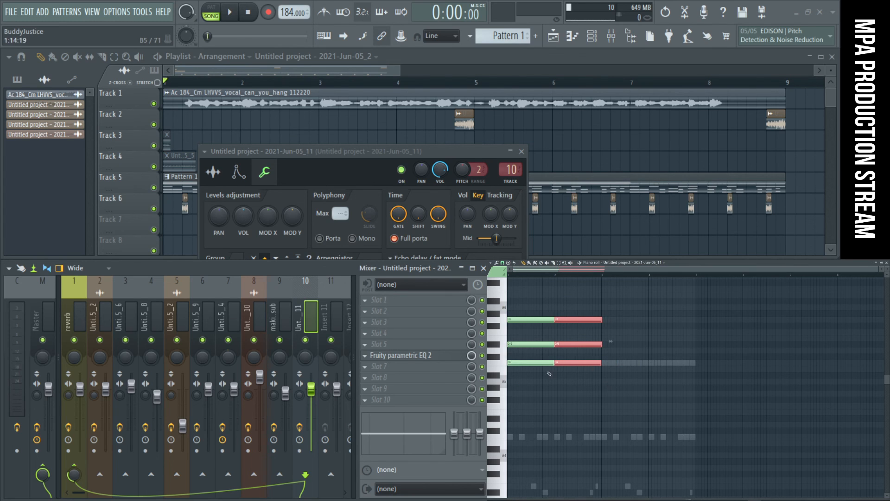
pyautogui.scroll(8, 549, 372)
pyautogui.moveTo(534, 372); pyautogui.dragTo(535, 301)
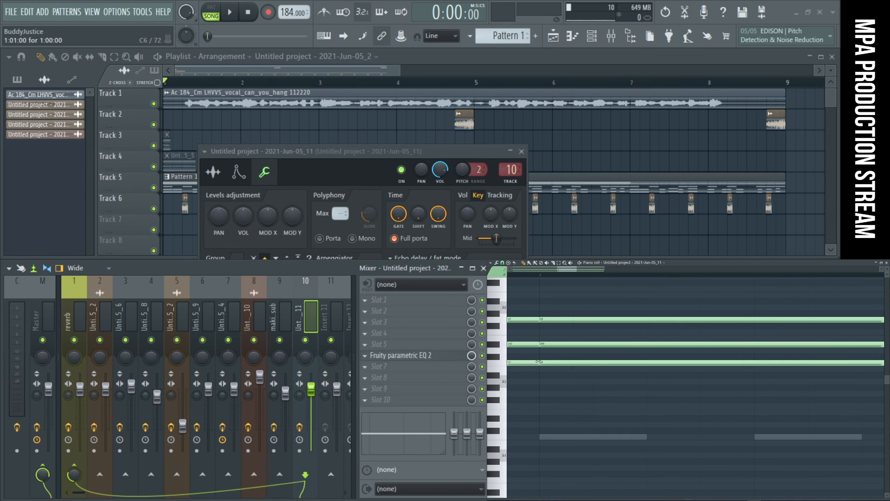
pyautogui.scroll(-3, 727, 359)
pyautogui.scroll(-2, 687, 352)
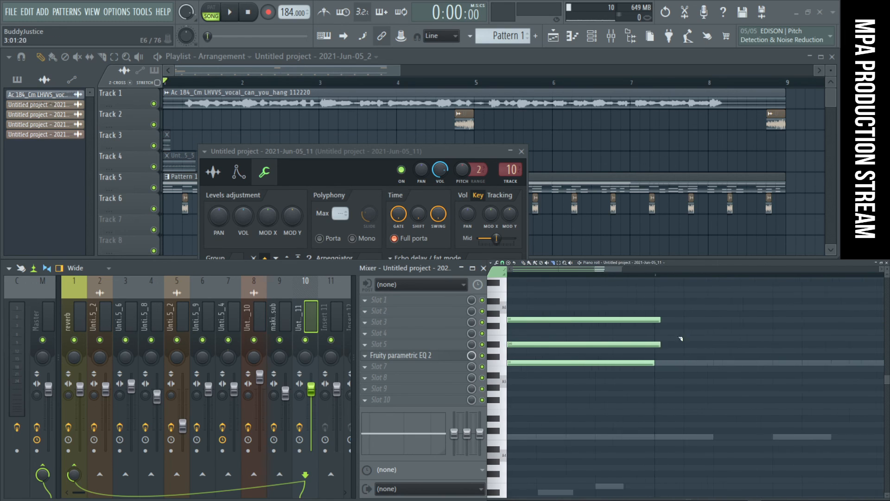
pyautogui.scroll(-3, 649, 353)
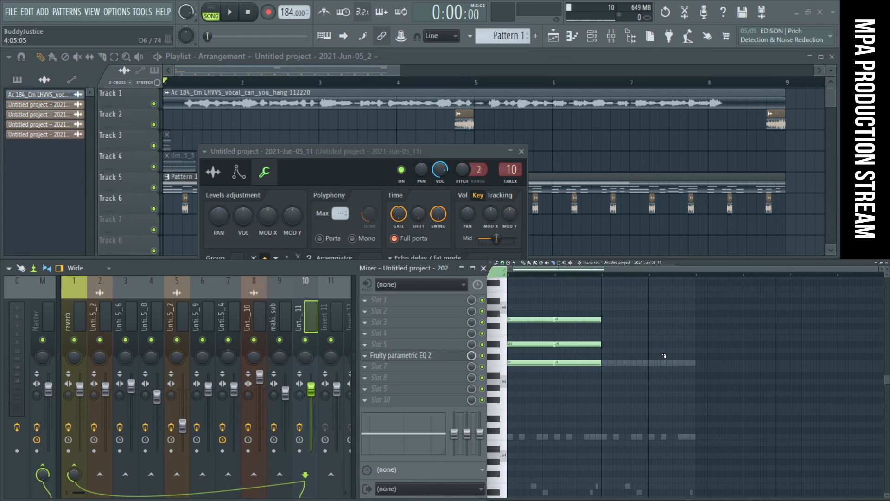
pyautogui.scroll(3, 620, 342)
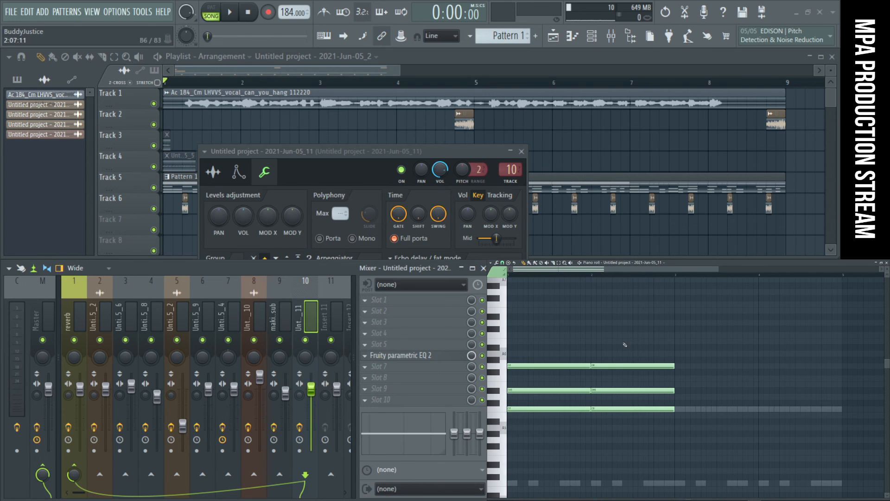
# - Change the top note of bar 2's chord to G#6 by ear and lower mixer track 10's volume to 75%
pyautogui.moveTo(611, 366); pyautogui.dragTo(610, 380)
pyautogui.press('space')
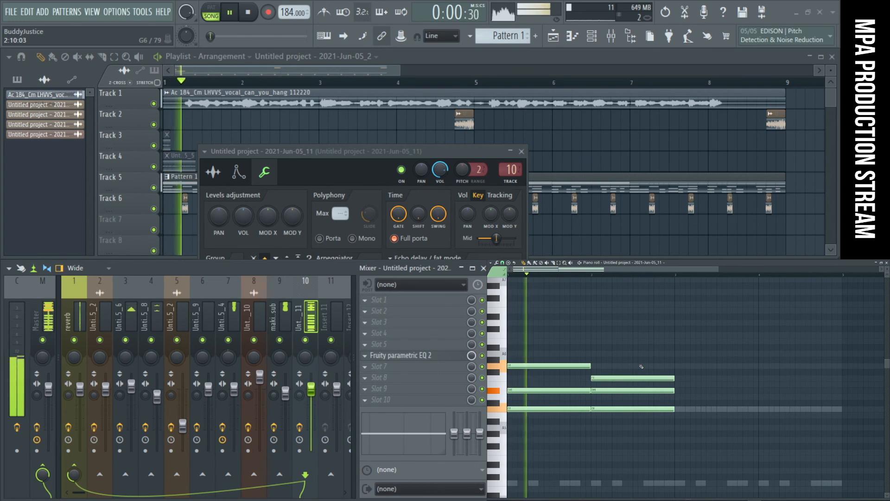
pyautogui.press('space')
pyautogui.moveTo(604, 376); pyautogui.dragTo(602, 355)
pyautogui.press('space')
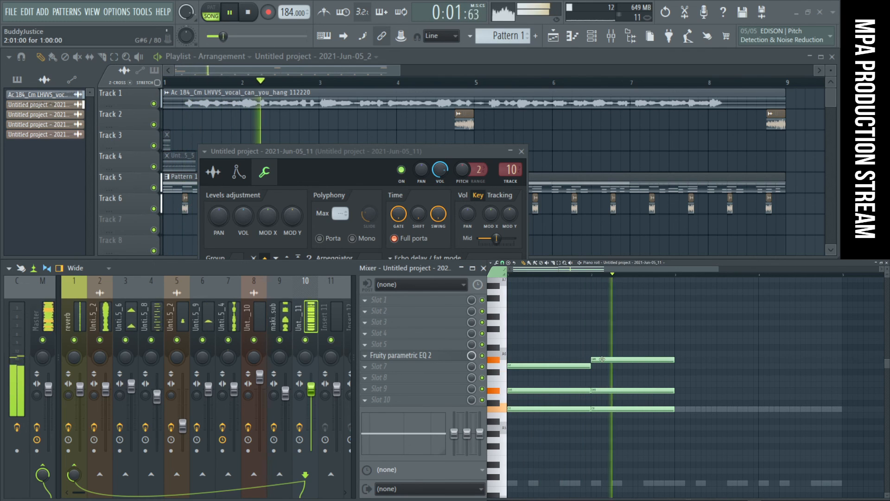
pyautogui.press('space')
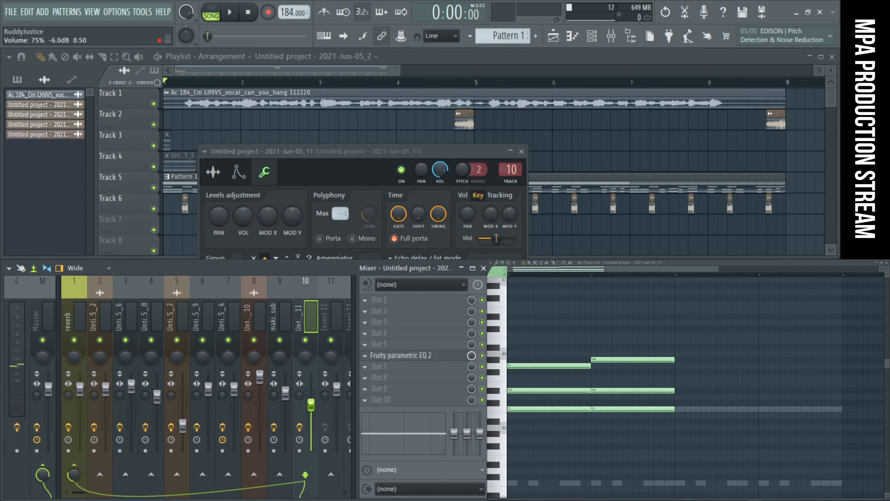
# - During playback, cut band 5 of track 10's EQ deeply around 500 Hz, and reset band 4 and the main level
pyautogui.press('space')
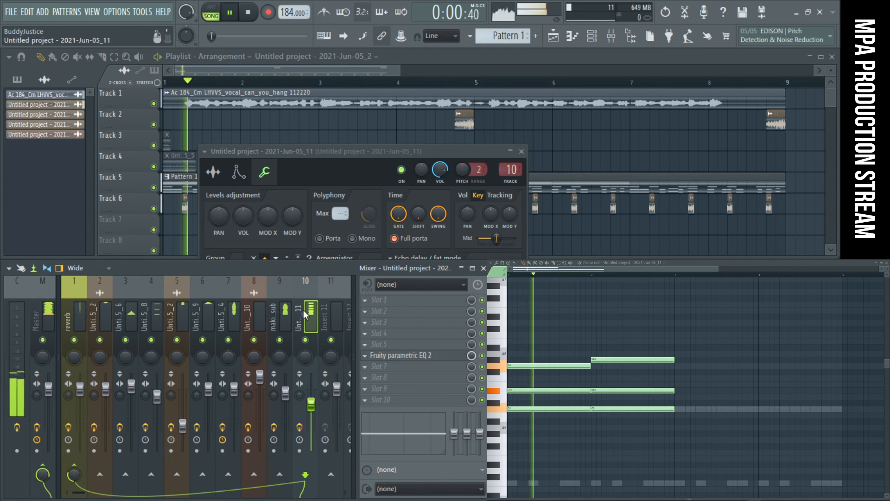
pyautogui.click(400, 356)
pyautogui.moveTo(211, 250); pyautogui.dragTo(168, 290)
pyautogui.moveTo(172, 223); pyautogui.dragTo(168, 261)
pyautogui.rightClick(168, 261)
pyautogui.click(181, 268)
pyautogui.rightClick(335, 211)
pyautogui.click(348, 218)
# - Add one-bar chords in bars 3 and 4 over C6 and D#6, topped with F6 in bar 3 and G6 in bar 4
pyautogui.moveTo(702, 430); pyautogui.dragTo(644, 359)
pyautogui.moveTo(670, 391)
pyautogui.mouseDown()
pyautogui.moveTo(808, 390)
pyautogui.moveTo(767, 390)
pyautogui.mouseUp()
pyautogui.moveTo(723, 360); pyautogui.dragTo(729, 360)
pyautogui.rightClick(734, 346)
pyautogui.moveTo(770, 422); pyautogui.dragTo(712, 381)
pyautogui.rightClick(717, 372)
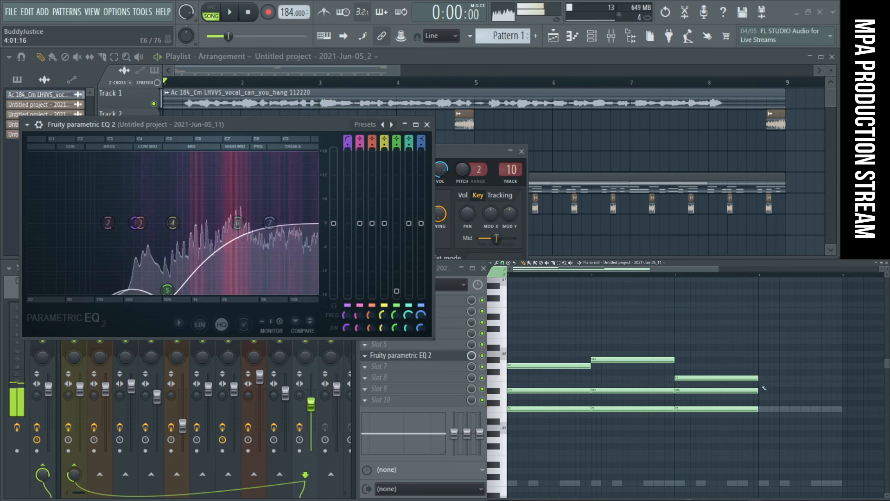
pyautogui.moveTo(579, 441); pyautogui.dragTo(793, 367)
pyautogui.keyDown('ctrl'); pyautogui.click(824, 326); pyautogui.keyUp('ctrl')
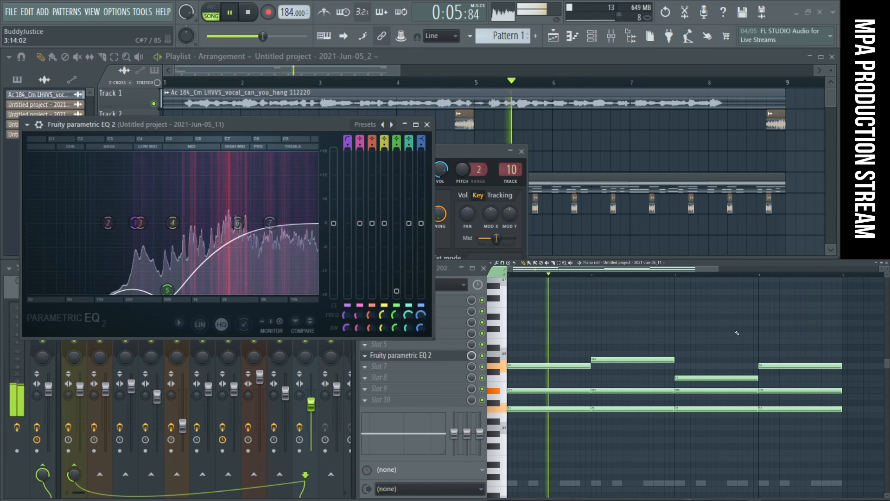
# - Cut band 4 of track 10's EQ by about 7 dB around 2 kHz and audition the result
pyautogui.click(427, 124)
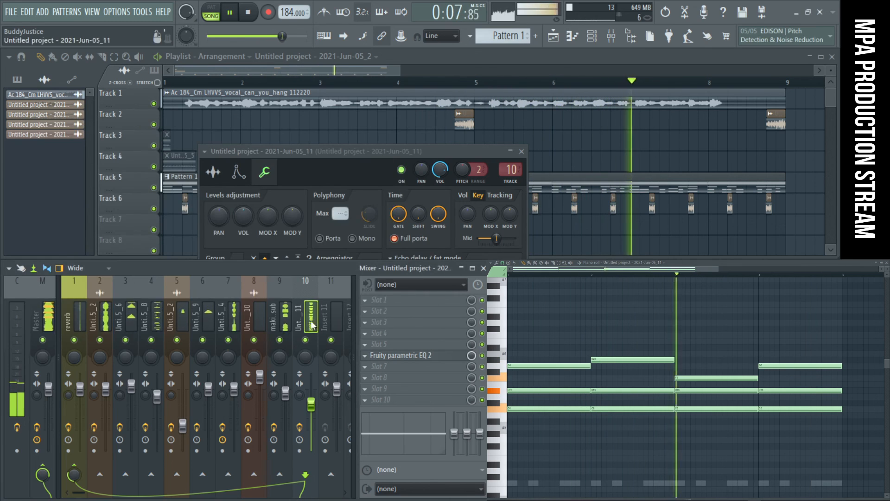
pyautogui.click(402, 356)
pyautogui.moveTo(173, 223); pyautogui.dragTo(229, 253)
pyautogui.press('space')
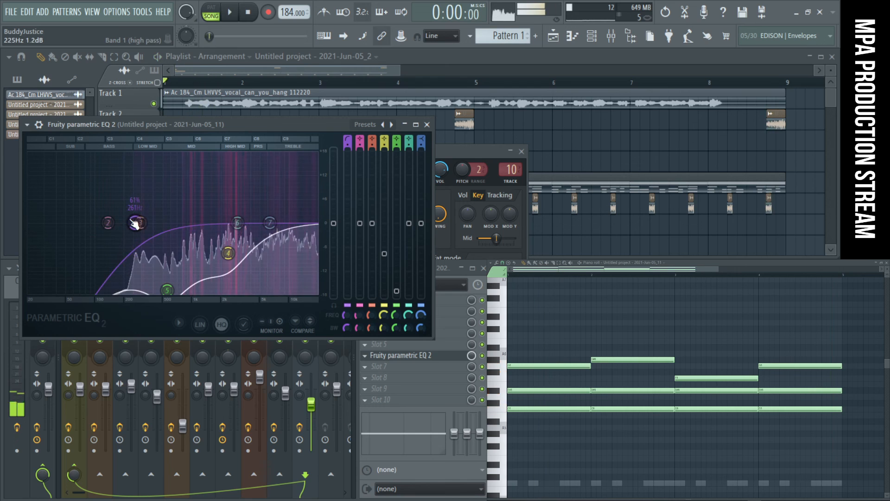
pyautogui.press('space')
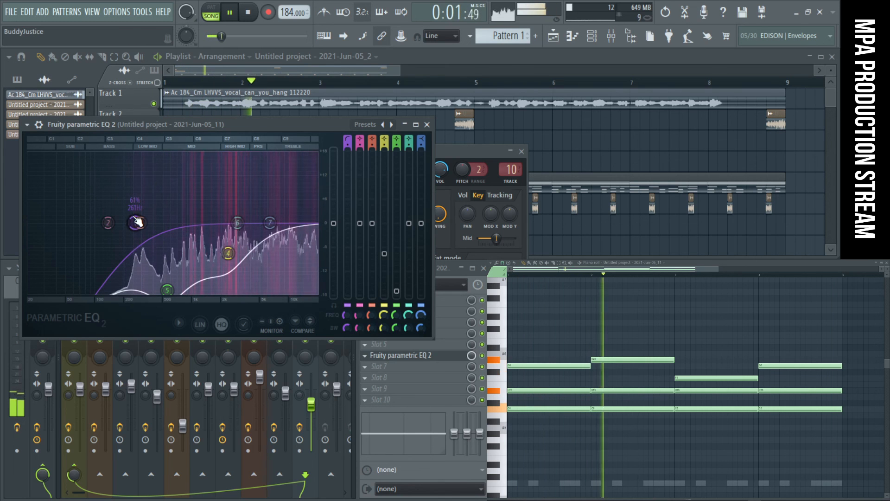
pyautogui.press('space')
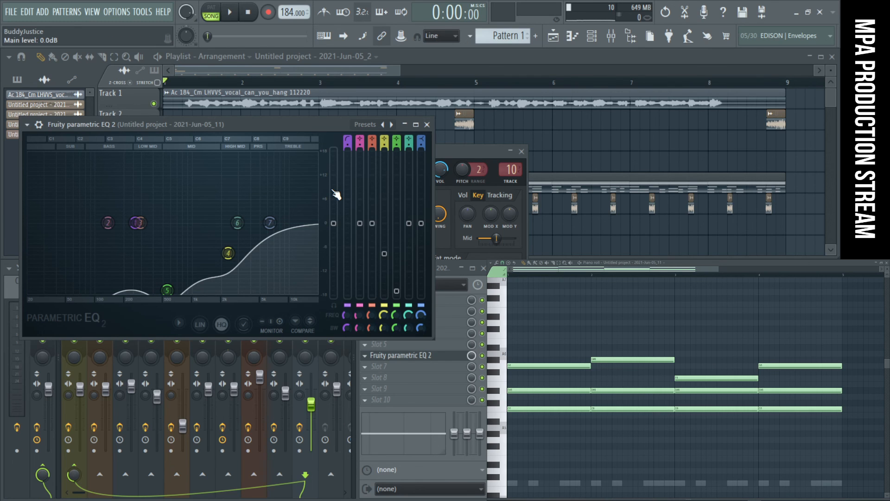
# - Boost band 6 of track 10's EQ by about 4.5 dB at 9057 Hz during playback and close the EQ
pyautogui.press('space')
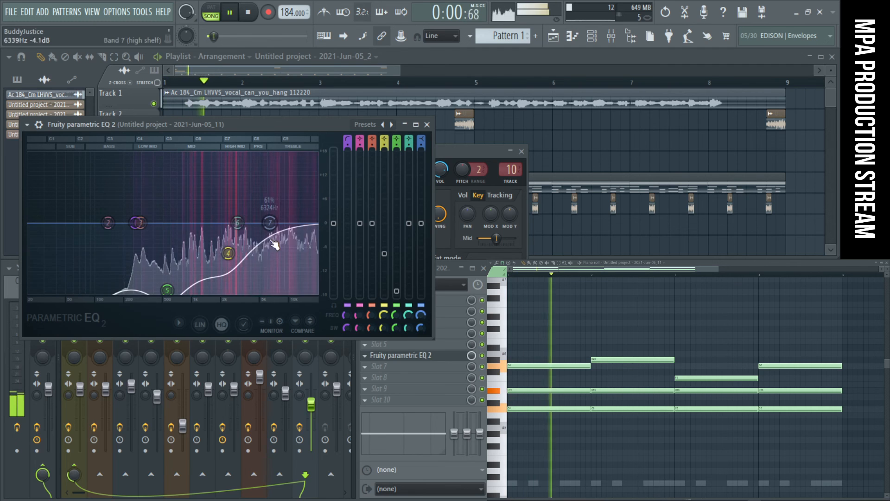
pyautogui.moveTo(237, 223); pyautogui.dragTo(286, 206)
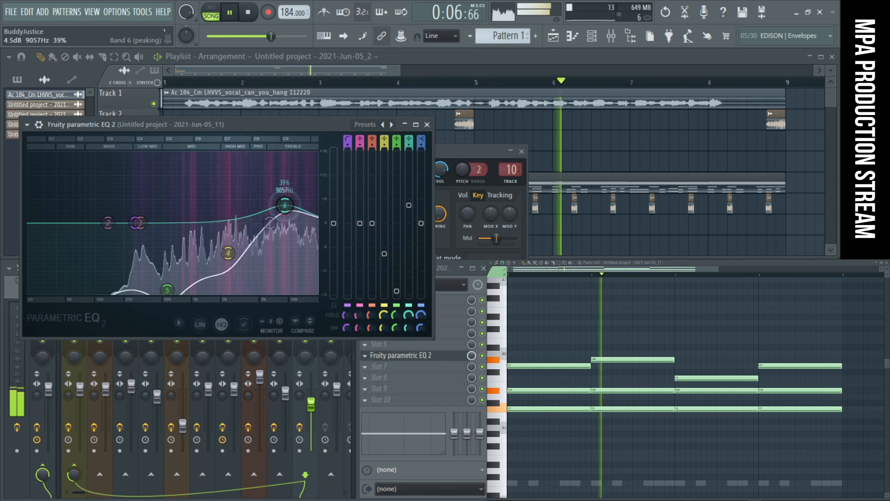
pyautogui.click(427, 125)
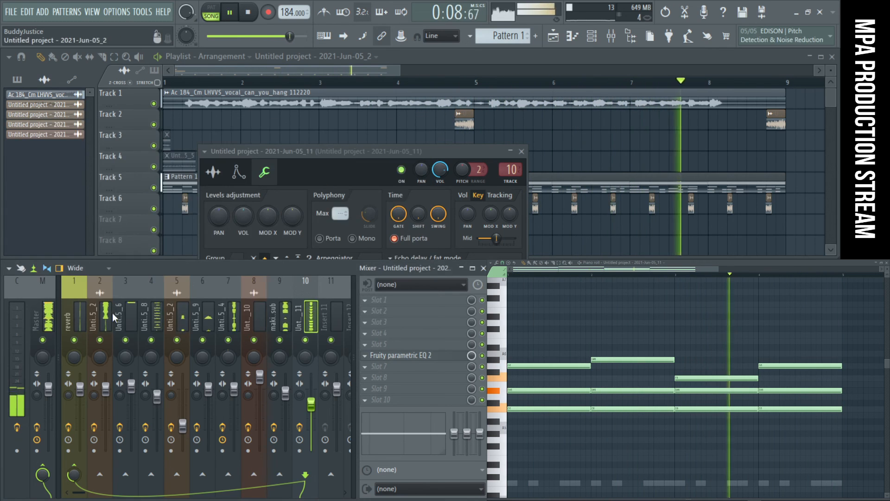
# - Mute mixer track 2 and raise mixer track 10's fader to slightly above 75% while playing the song
pyautogui.click(100, 341)
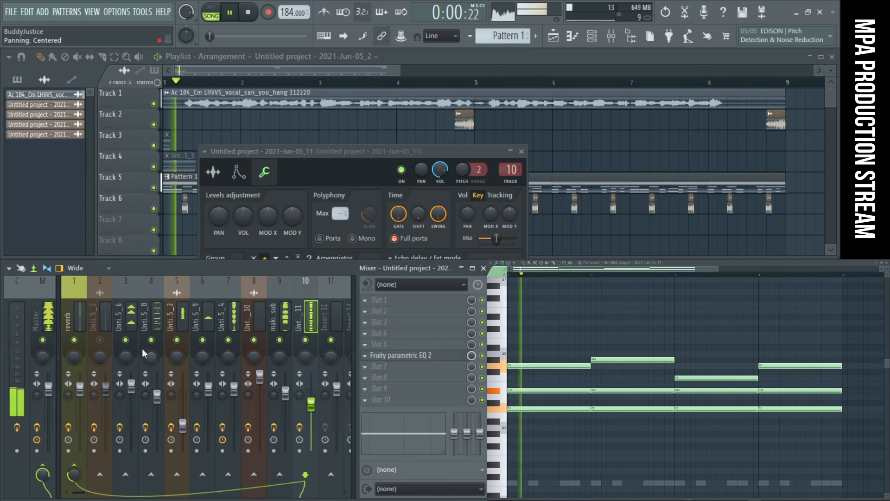
pyautogui.moveTo(311, 405); pyautogui.dragTo(311, 394)
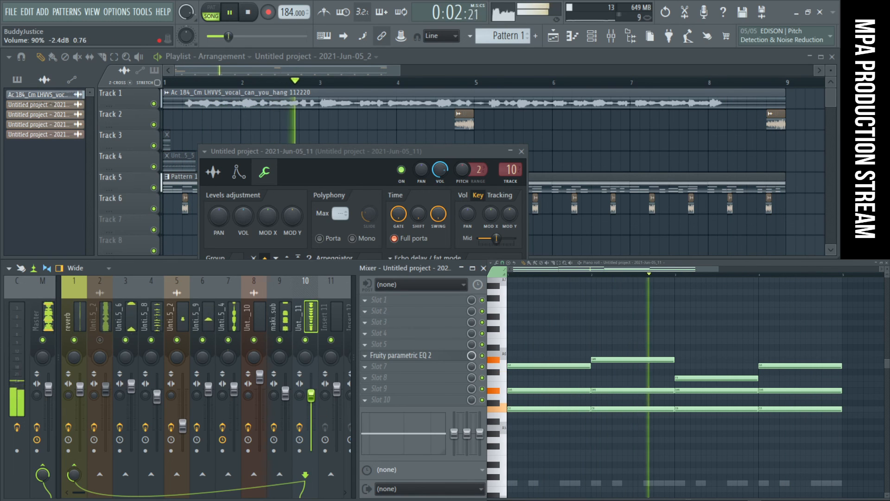
pyautogui.press('space')
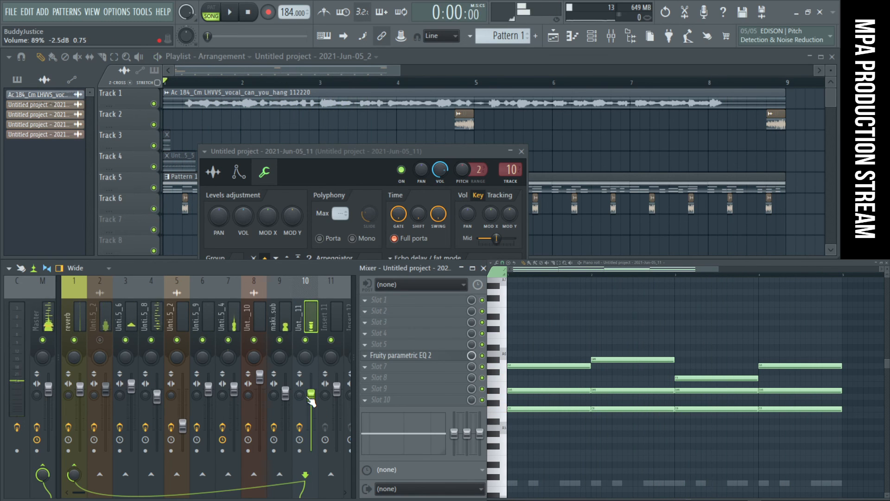
pyautogui.press('space')
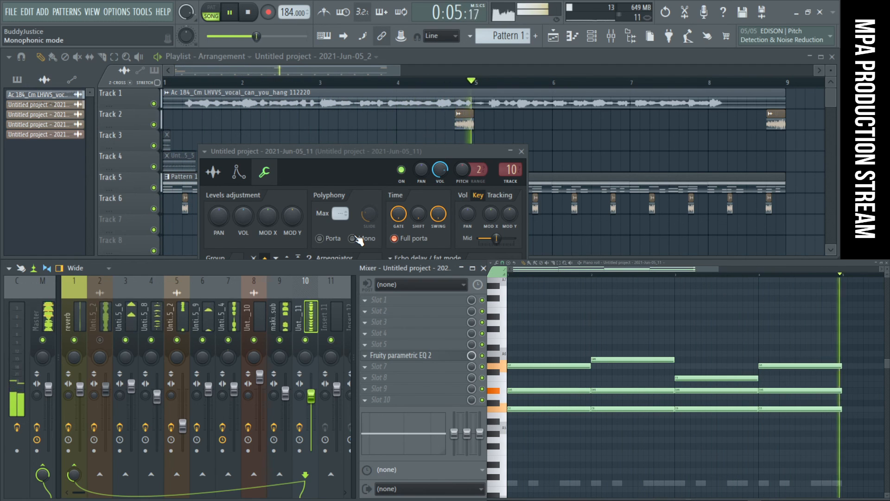
pyautogui.moveTo(311, 396); pyautogui.dragTo(312, 403)
# - Restore the piano roll to its smaller window and open the Fruity Limiter on the master track
pyautogui.click(881, 263)
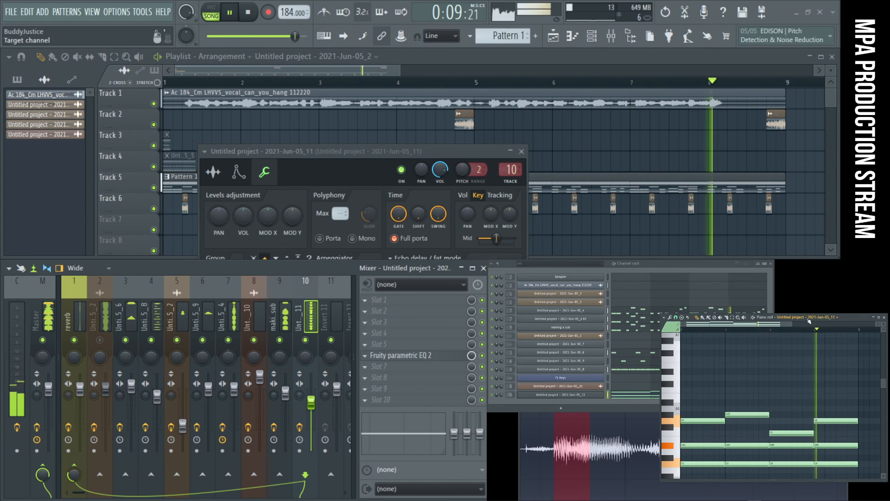
pyautogui.click(44, 323)
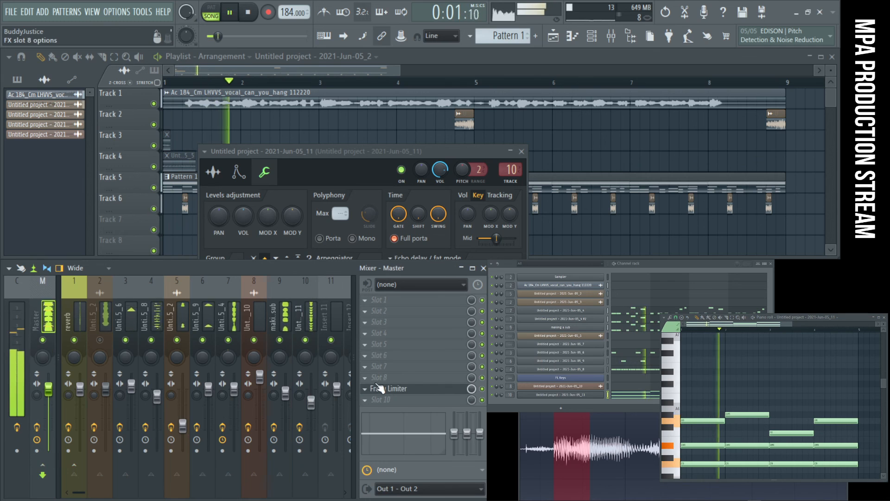
pyautogui.click(379, 388)
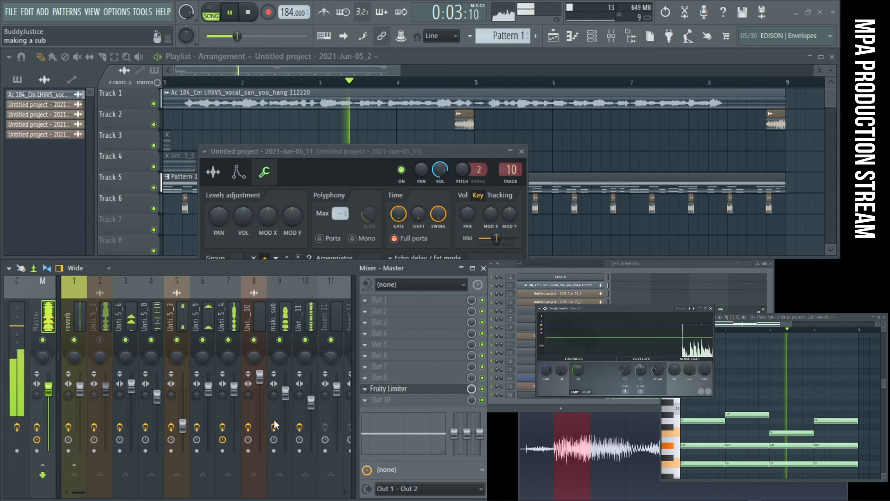
# - Lower mixer track 10's fader slightly and unmute mixer track 2
pyautogui.moveTo(311, 401); pyautogui.dragTo(311, 408)
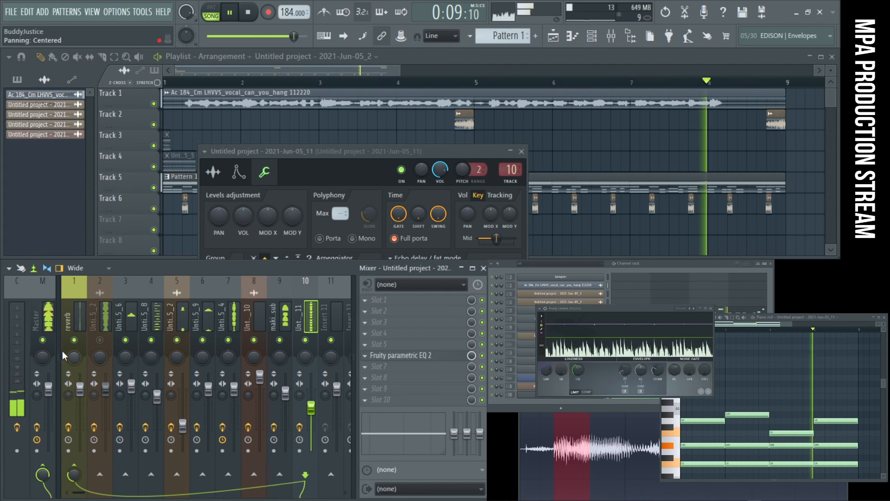
pyautogui.click(100, 340)
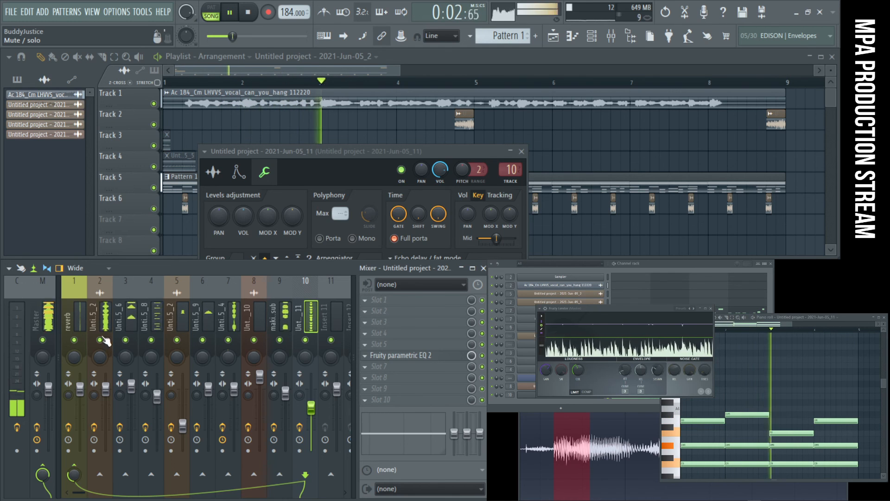
# - Cut the highs in track 10's EQ with the band 7 high shelf at about -7.2 dB near 13.5 kHz
pyautogui.click(410, 355)
pyautogui.moveTo(307, 228); pyautogui.dragTo(309, 289)
pyautogui.moveTo(301, 270); pyautogui.dragTo(301, 252)
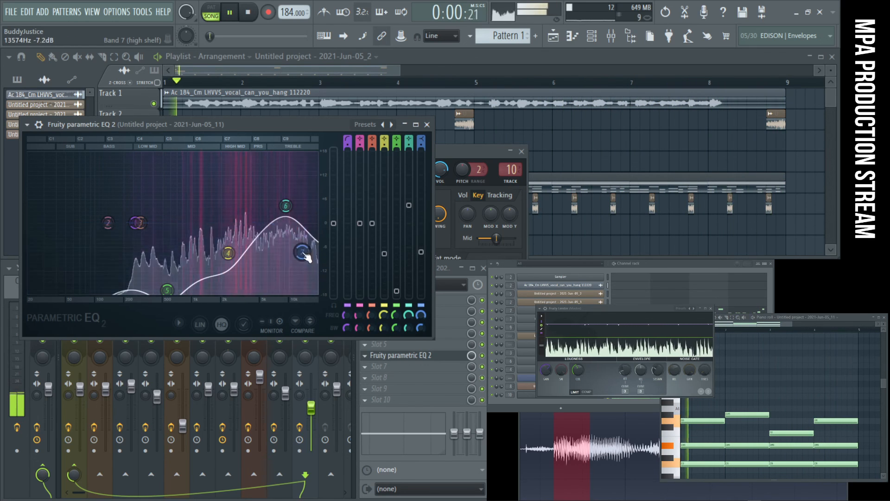
# - Close the EQ, the mixer and the vocal sampler's window to clear the view of the playlist
pyautogui.click(427, 124)
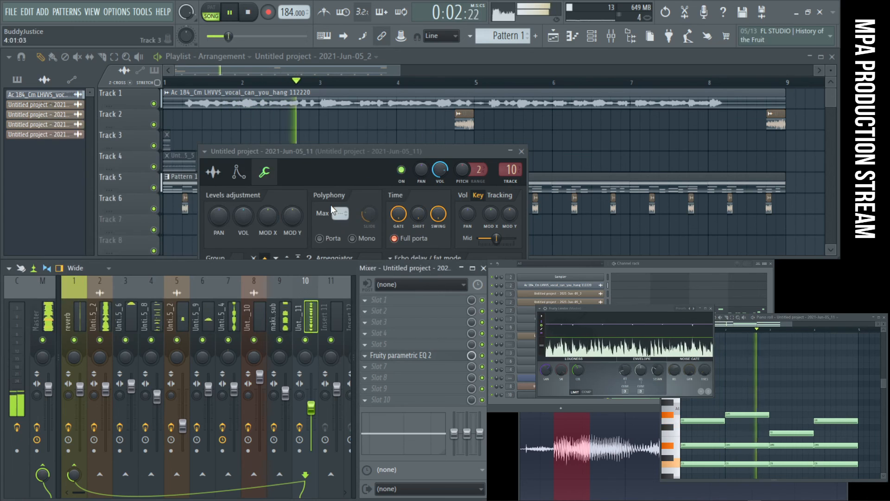
pyautogui.click(483, 268)
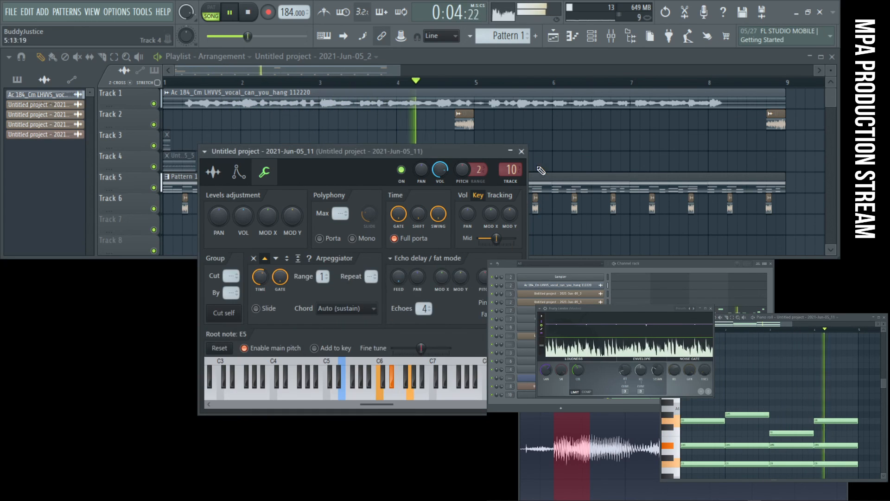
pyautogui.click(521, 152)
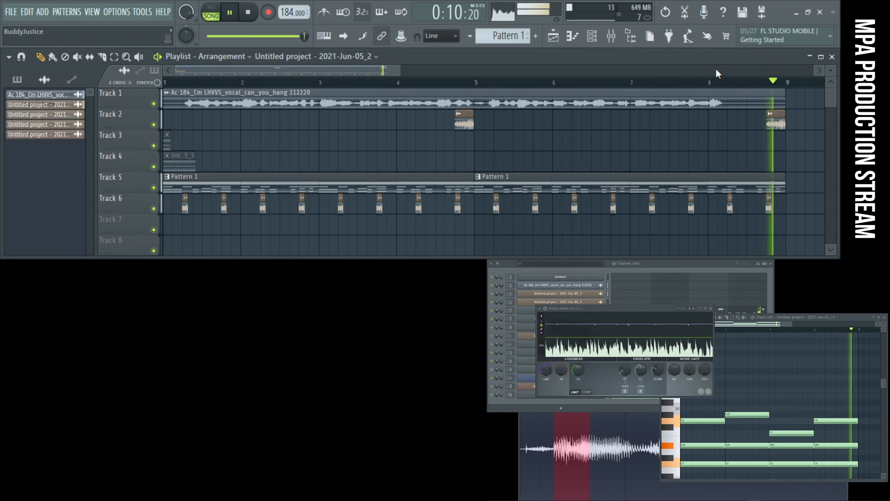
# - Reopen the mixer, open the Untitled project - 2021-Jun-05_11 sampler's settings, and audition its arpeggiator with the direction set to down
pyautogui.press('space')
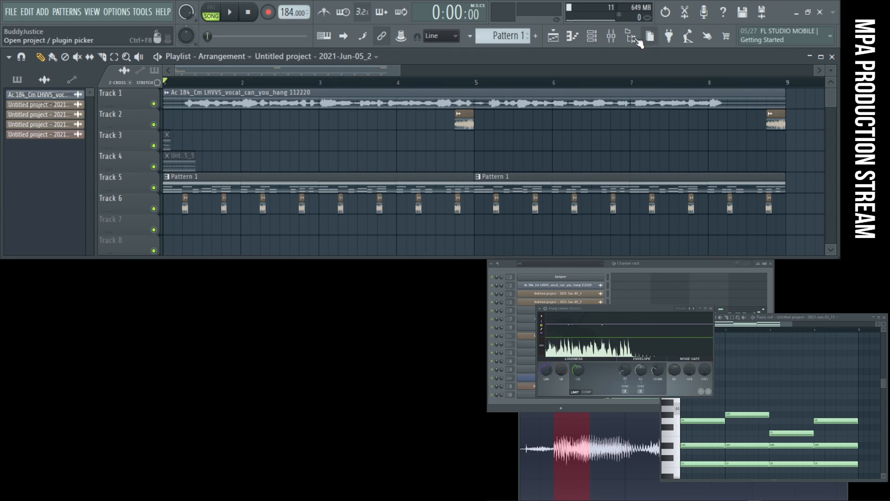
pyautogui.click(615, 40)
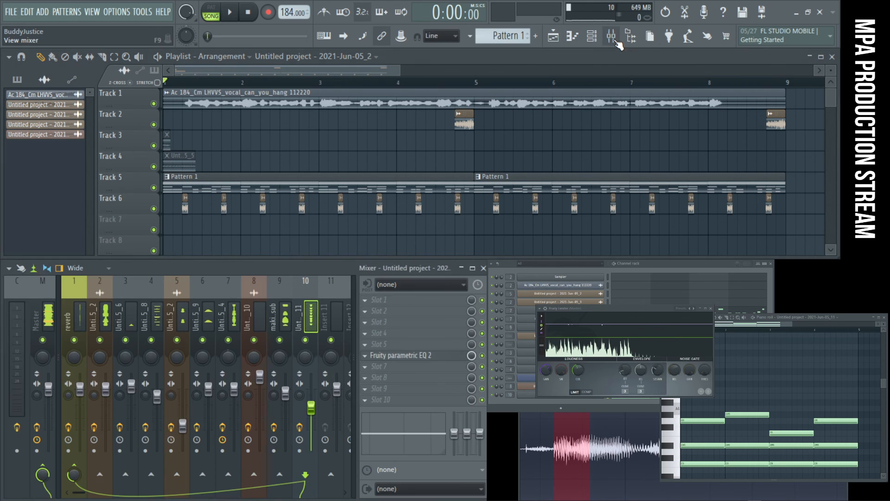
pyautogui.click(527, 399)
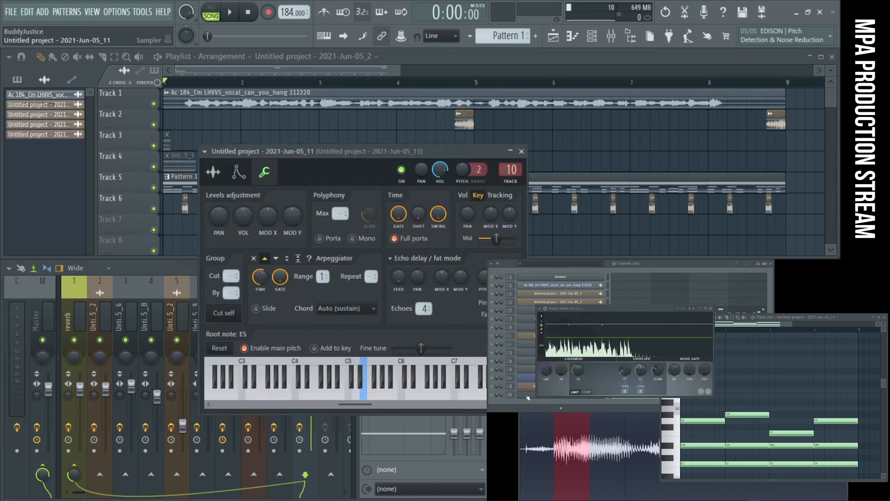
pyautogui.click(280, 261)
pyautogui.press('space')
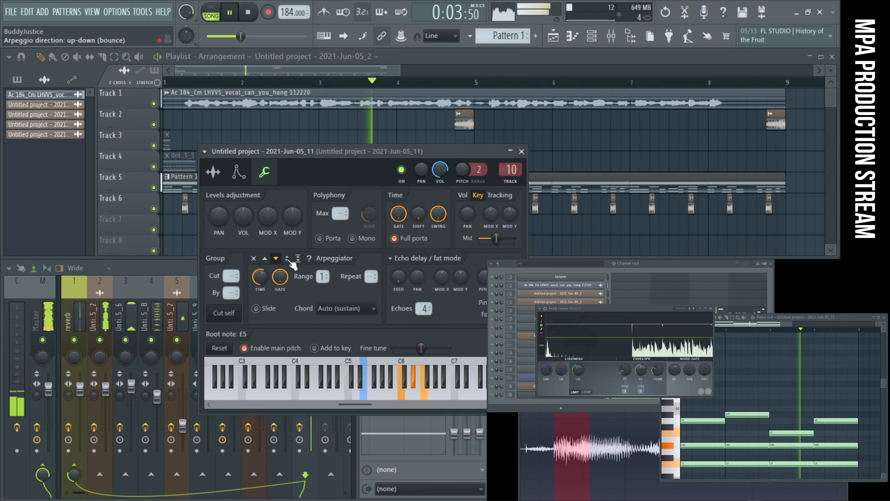
# - Audition the vocal chord sampler's arpeggiator with the up-down (bounce) and up-down (sticky) directions
pyautogui.press('space')
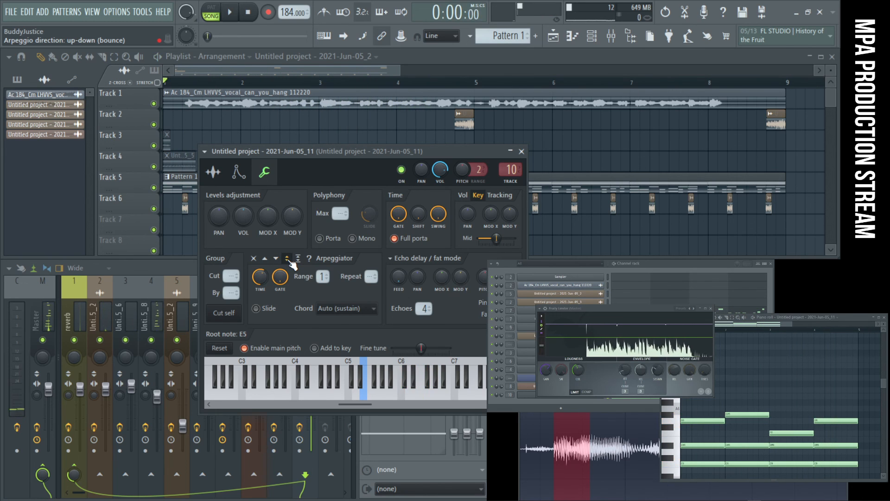
pyautogui.press('space')
pyautogui.press('space')
pyautogui.click(299, 260)
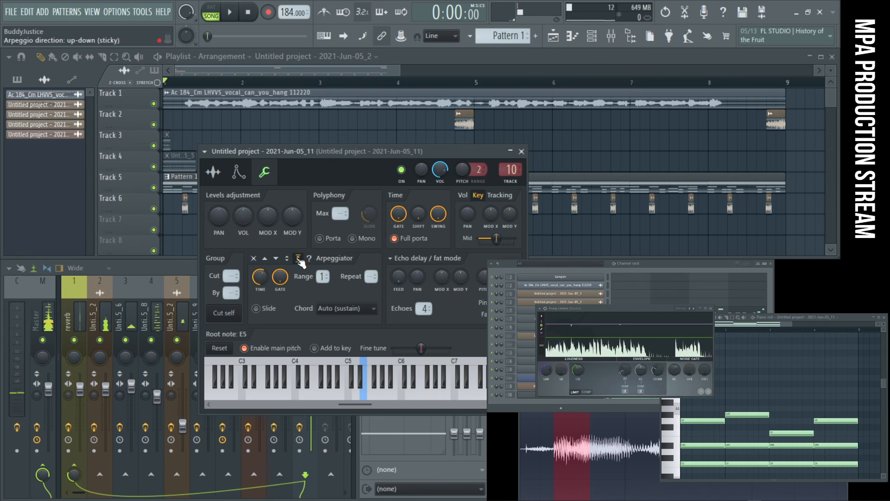
pyautogui.press('space')
pyautogui.press('space')
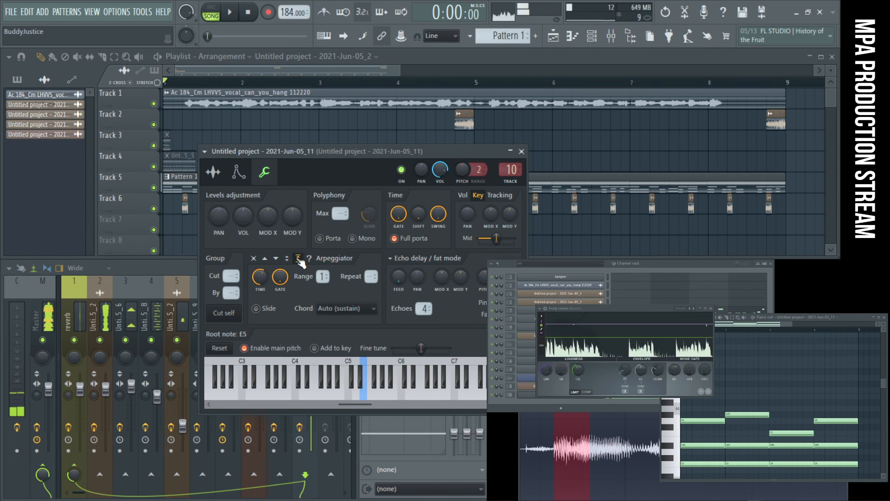
# - Set the vocal sampler's arpeggio direction back to down, play the song, and bring the playlist to the front
pyautogui.click(276, 259)
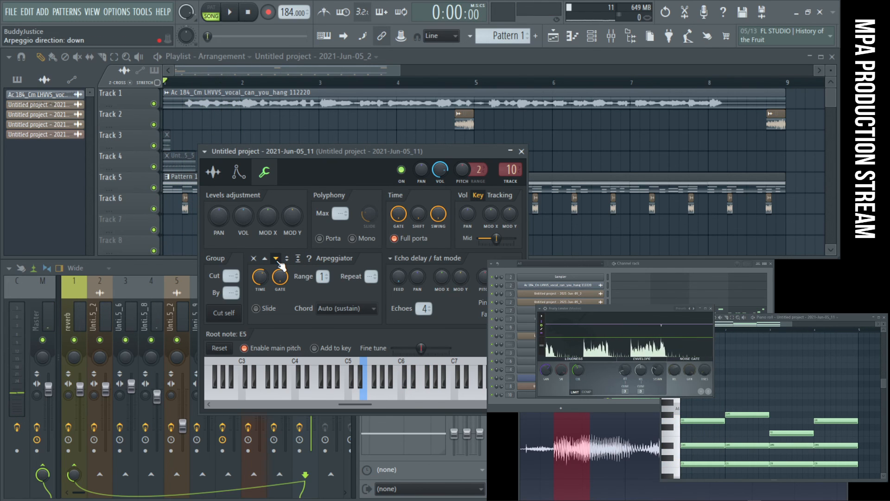
pyautogui.press('space')
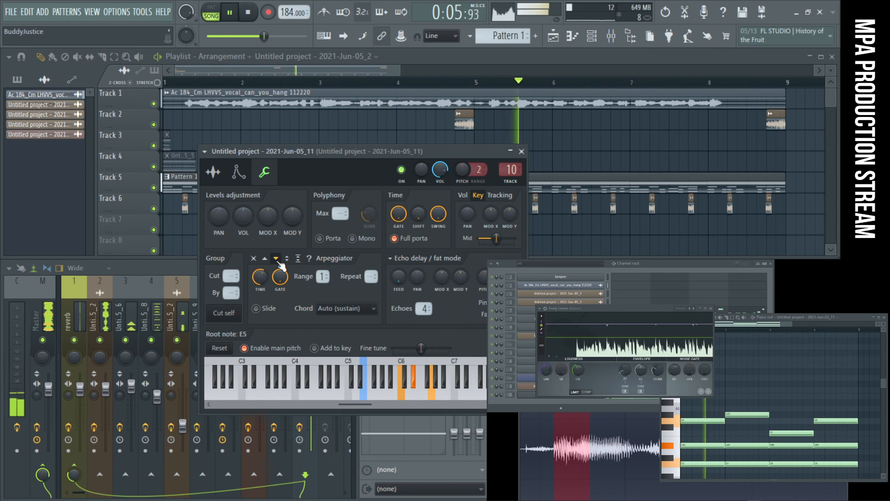
pyautogui.click(461, 57)
pyautogui.press('space')
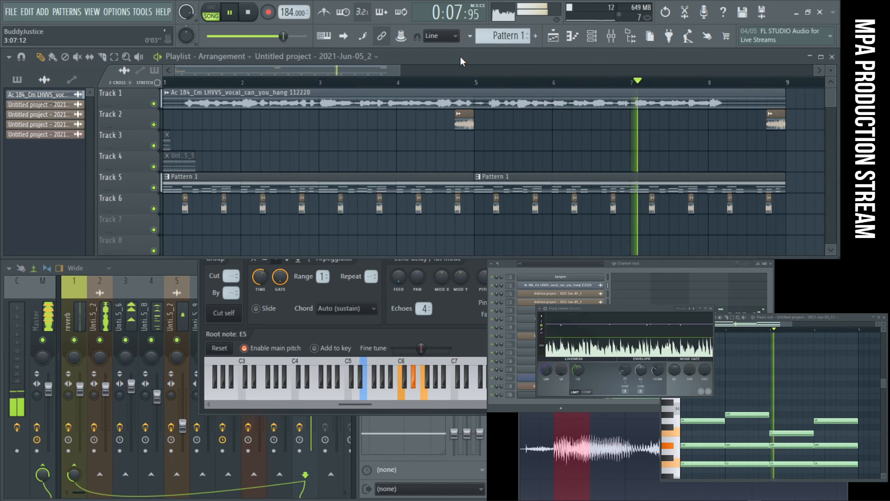
# - Select all the sampled vocal's chord notes and open the piano roll of channel Untitled project - 2021-Jun-05_4
pyautogui.click(847, 318)
pyautogui.scroll(-2, 805, 395)
pyautogui.hotkey('ctrl', 'a')
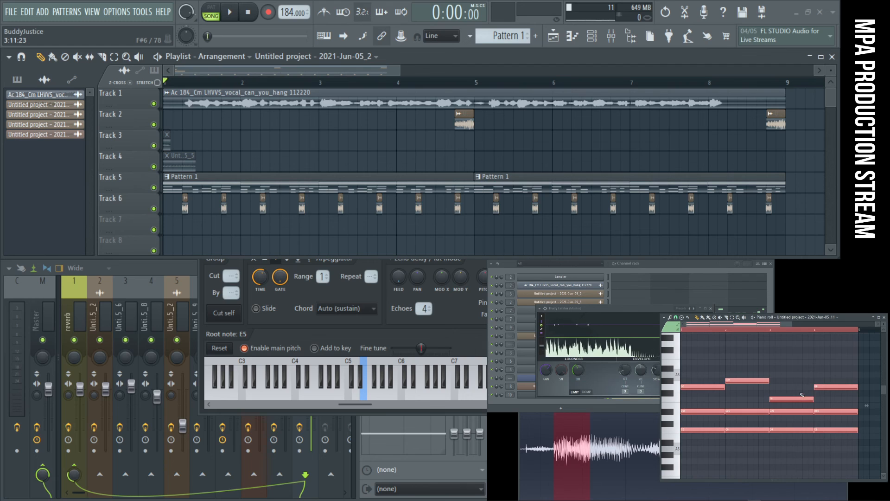
pyautogui.click(688, 263)
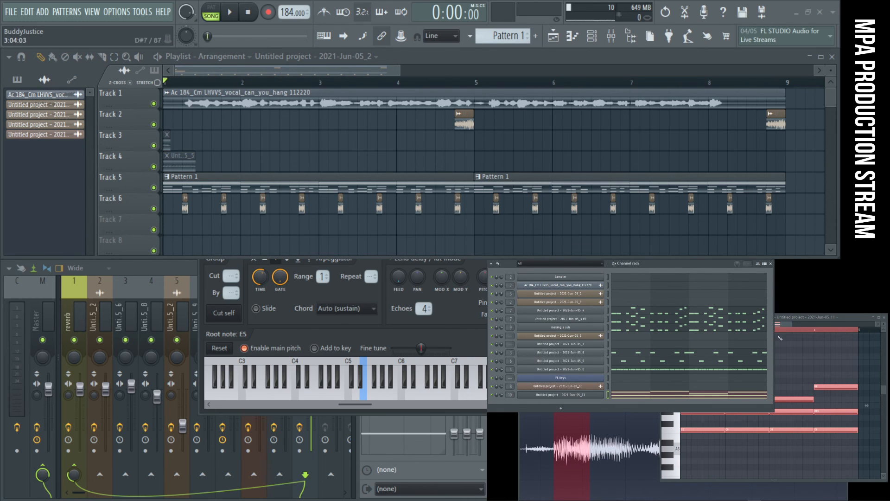
pyautogui.click(706, 322)
pyautogui.click(650, 311)
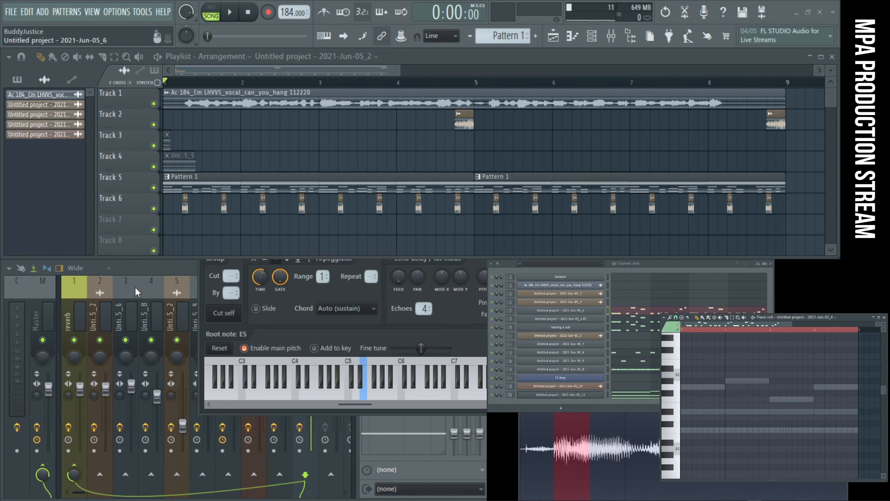
# - Locate the mixer track of the "making a sub" channel and mute that track
pyautogui.click(44, 291)
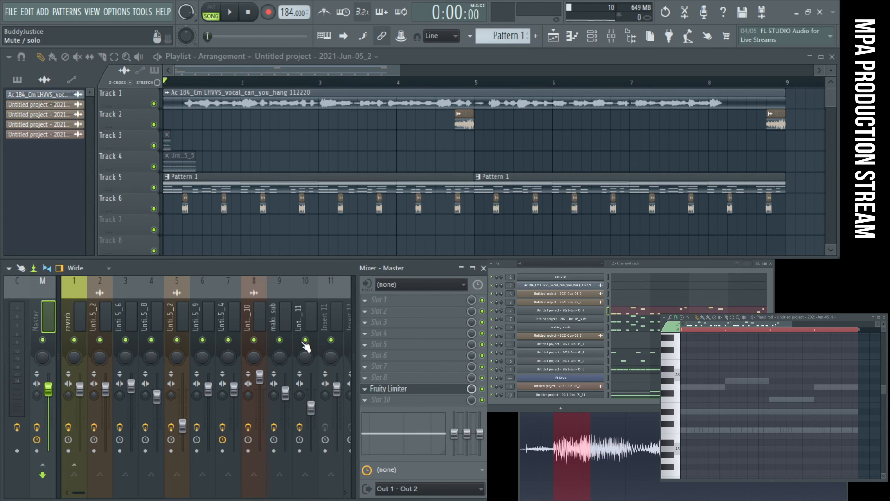
pyautogui.click(574, 328)
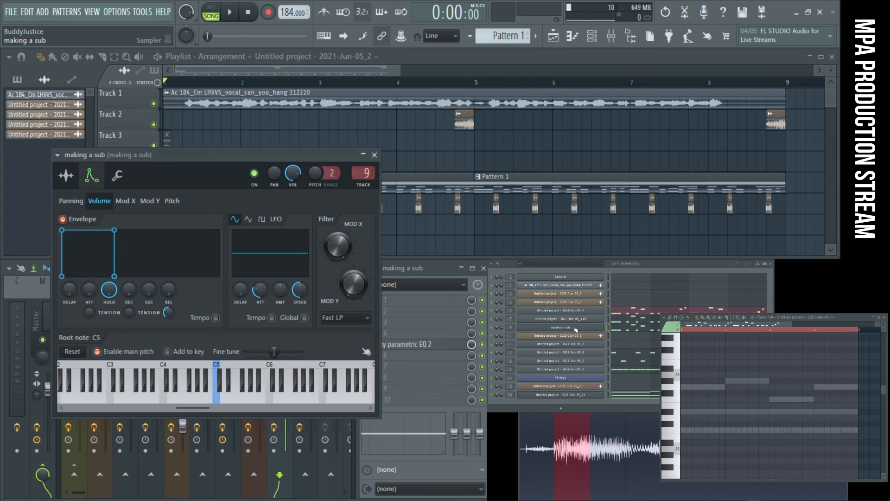
pyautogui.click(375, 156)
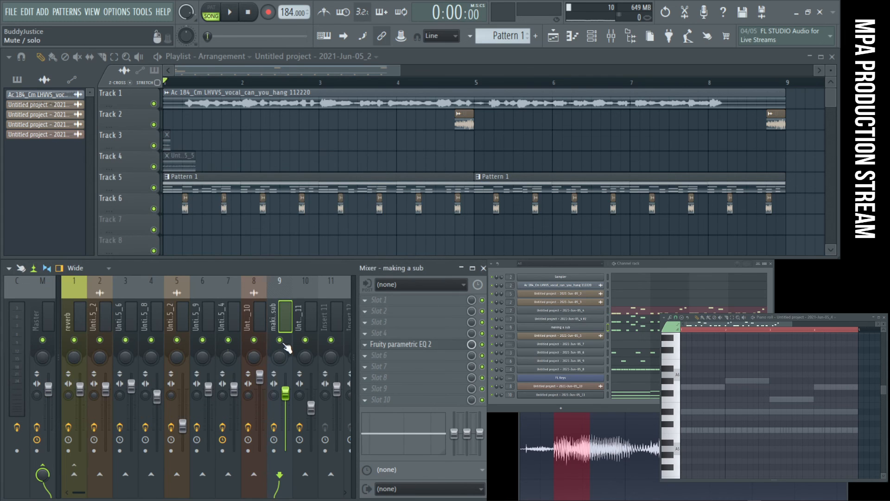
pyautogui.click(279, 340)
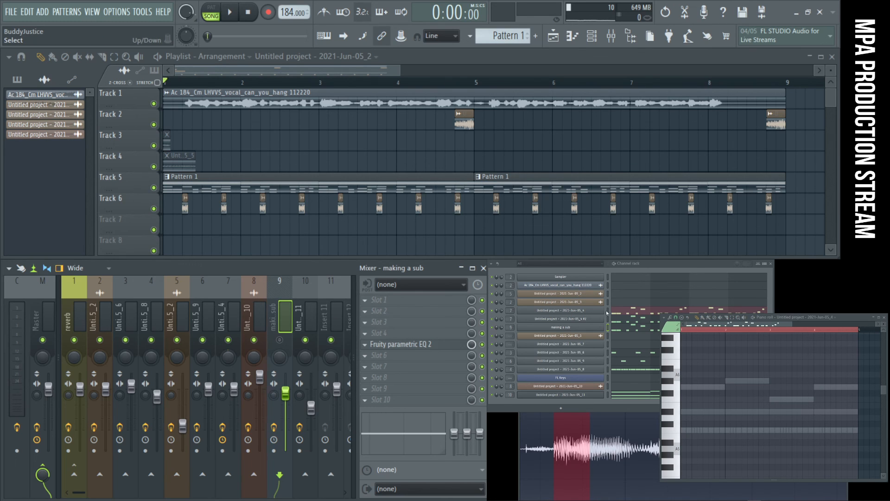
# - Add a Layer channel above Untitled project - 2021-Jun-05_4 and set the two channels directly below it as its children
pyautogui.click(682, 266)
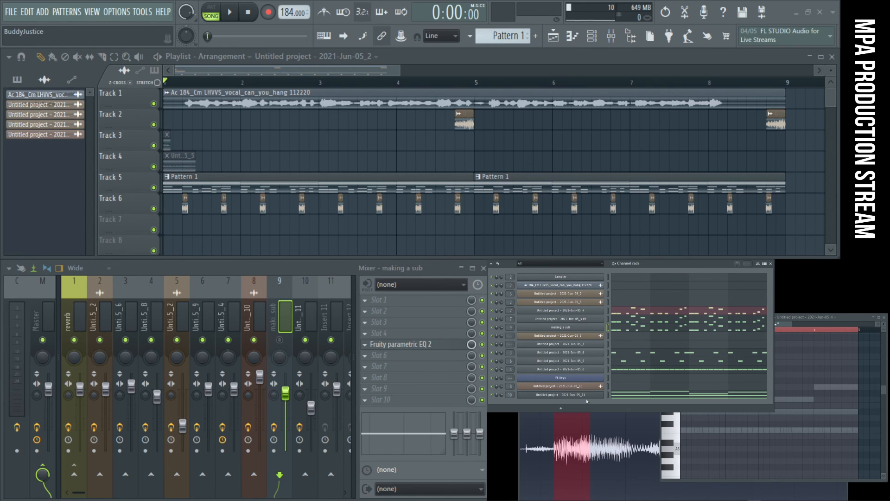
pyautogui.click(562, 408)
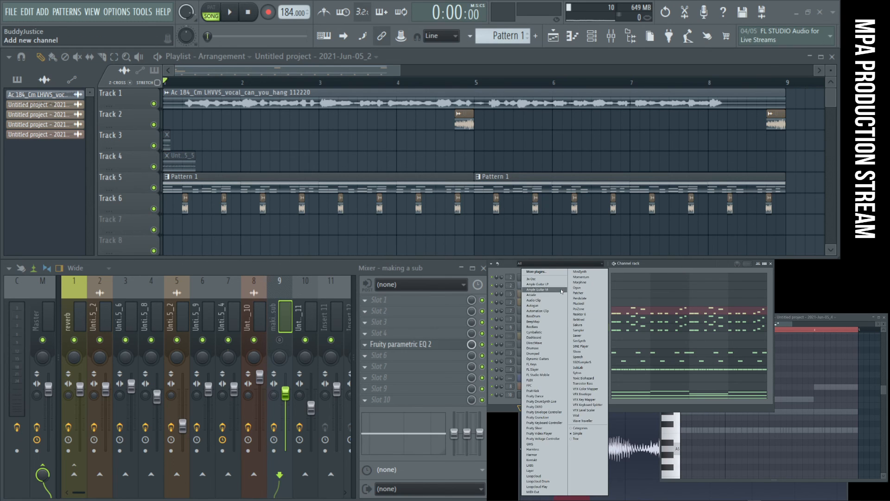
pyautogui.click(531, 470)
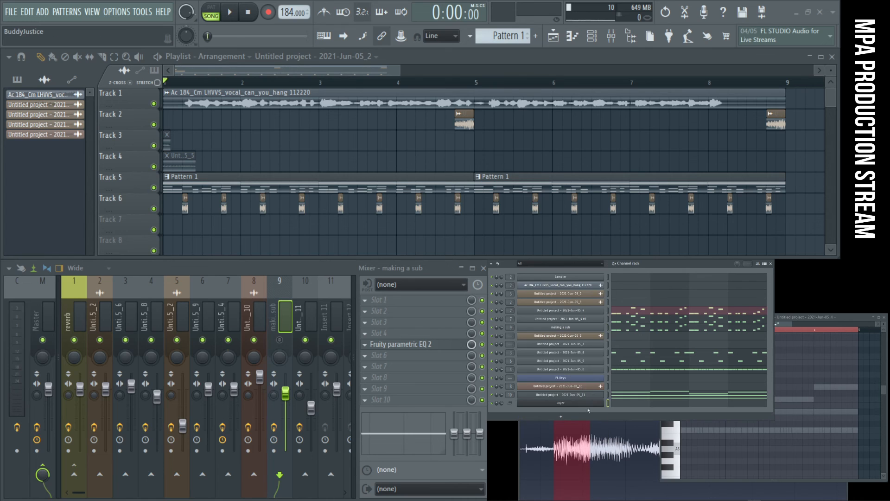
pyautogui.moveTo(596, 404); pyautogui.dragTo(598, 313)
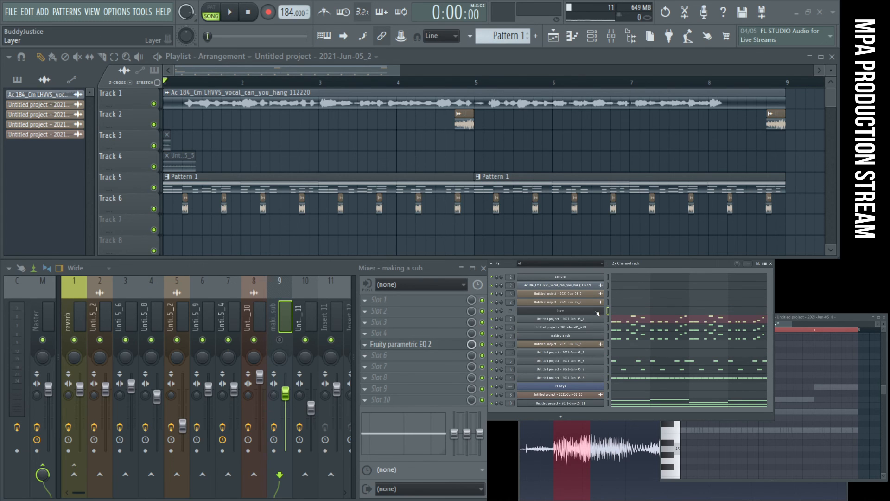
pyautogui.click(599, 313)
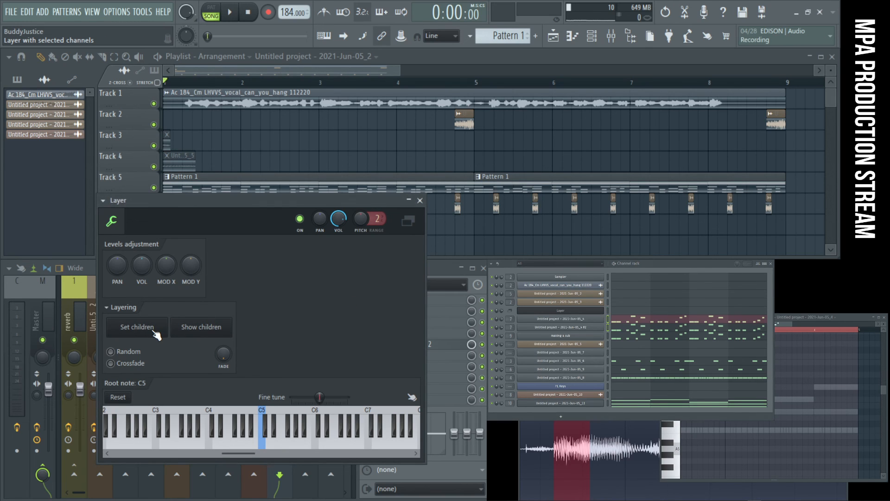
# - Cut the notes of Untitled project - 2021-Jun-05_4, paste them into the Layer channel, and cut the notes of Untitled project - 2021-Jun-05_4 #2
pyautogui.rightClick(605, 318)
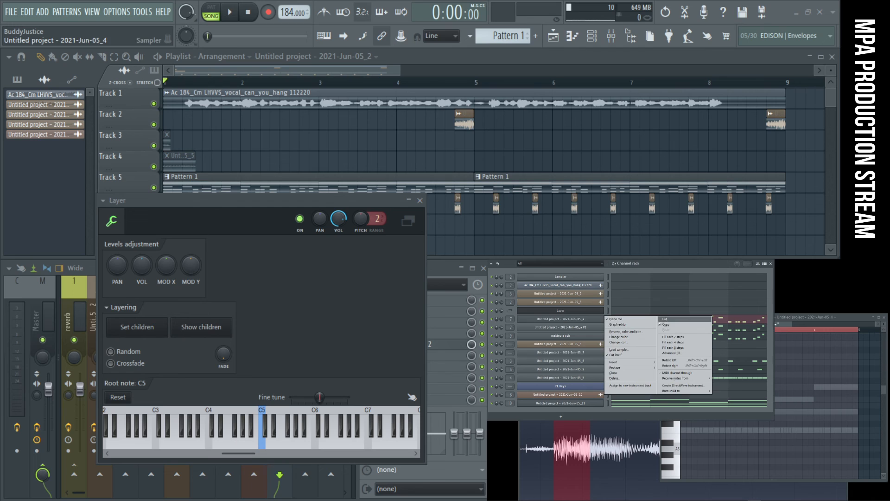
pyautogui.click(602, 310)
pyautogui.rightClick(603, 309)
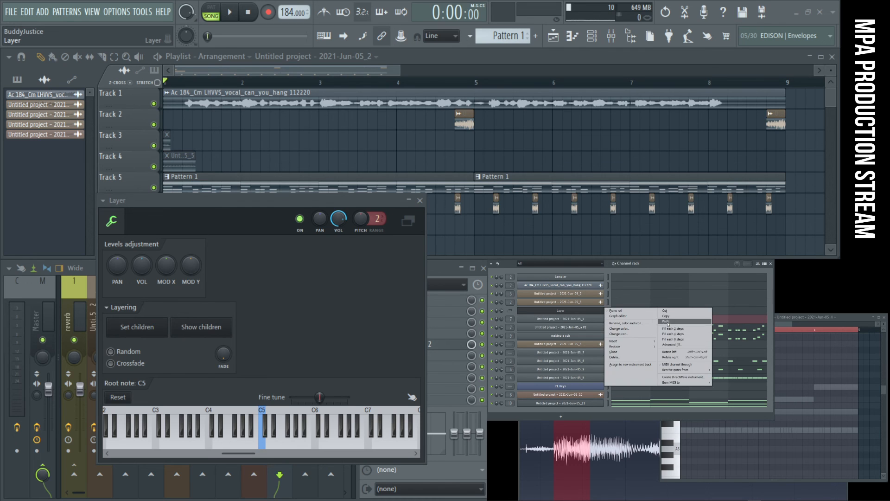
pyautogui.click(604, 326)
pyautogui.rightClick(604, 326)
pyautogui.click(676, 331)
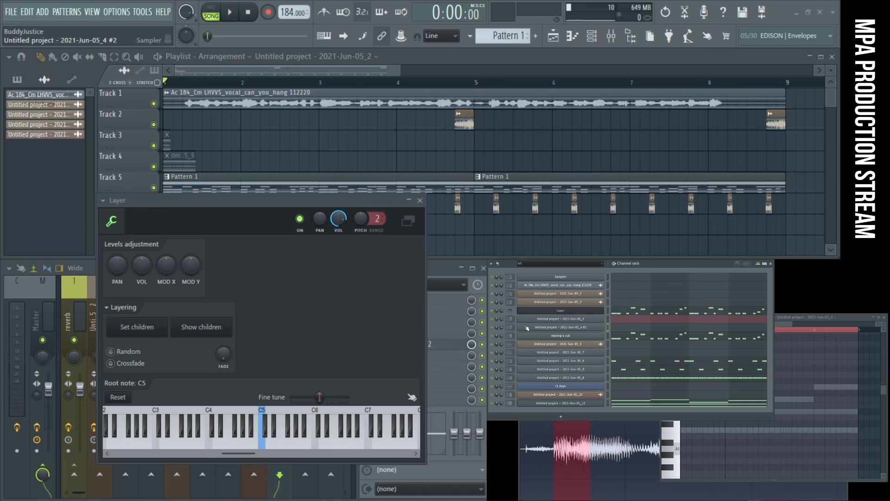
# - Select the Layer channel, toggle its piano roll, and clear the notes from the "making a sub" channel
pyautogui.click(600, 311)
pyautogui.click(599, 311)
pyautogui.click(600, 311)
pyautogui.click(600, 311)
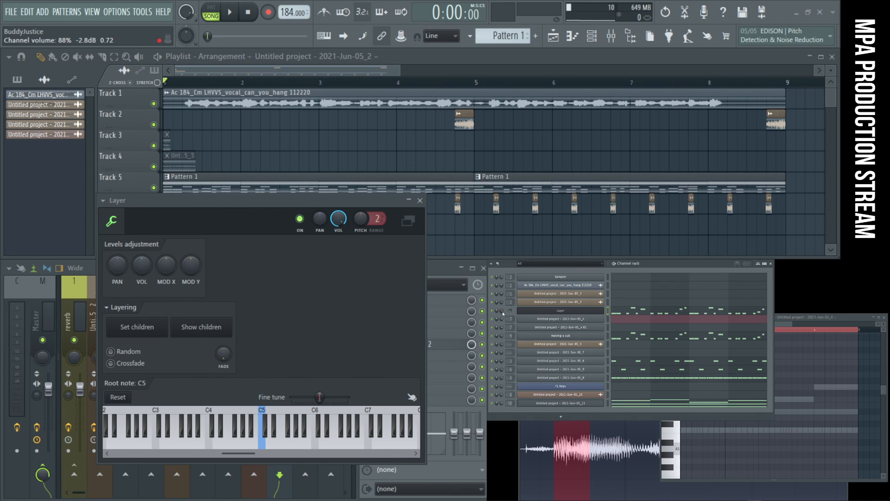
pyautogui.click(639, 312)
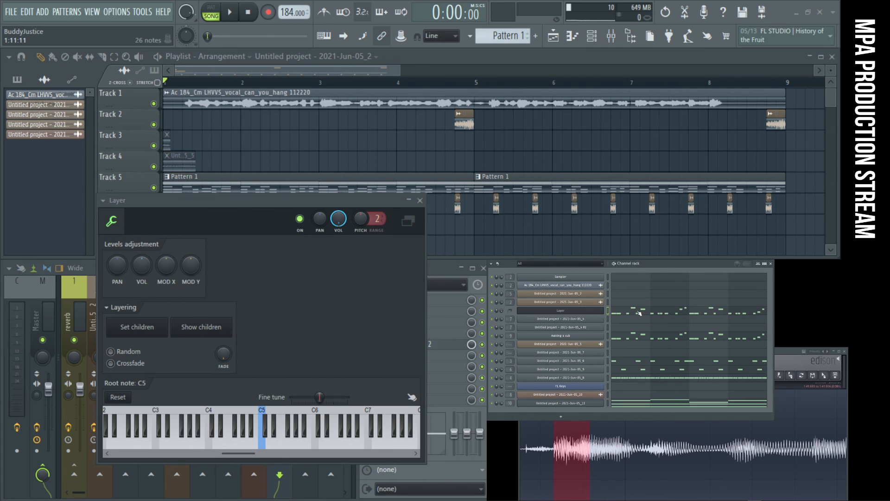
pyautogui.click(639, 312)
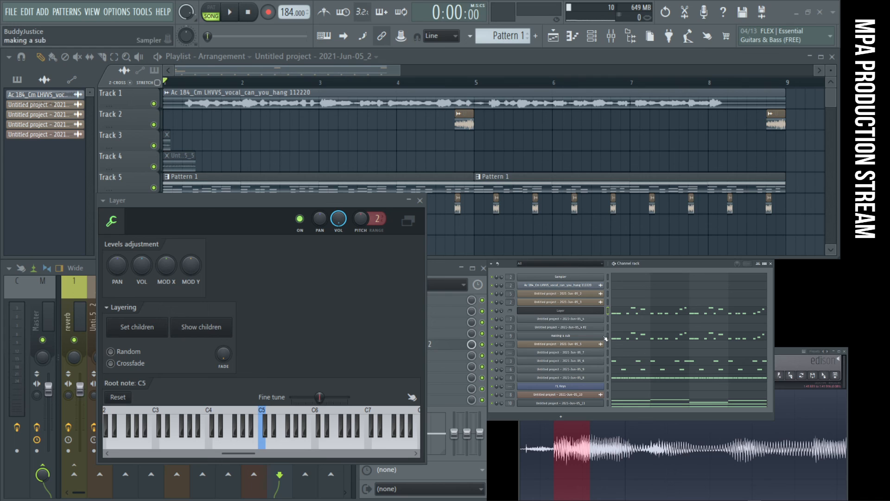
# - Open the Layer channel's piano roll and examine its melody notes against the ghost notes of the higher chords
pyautogui.click(664, 311)
pyautogui.scroll(-8, 769, 384)
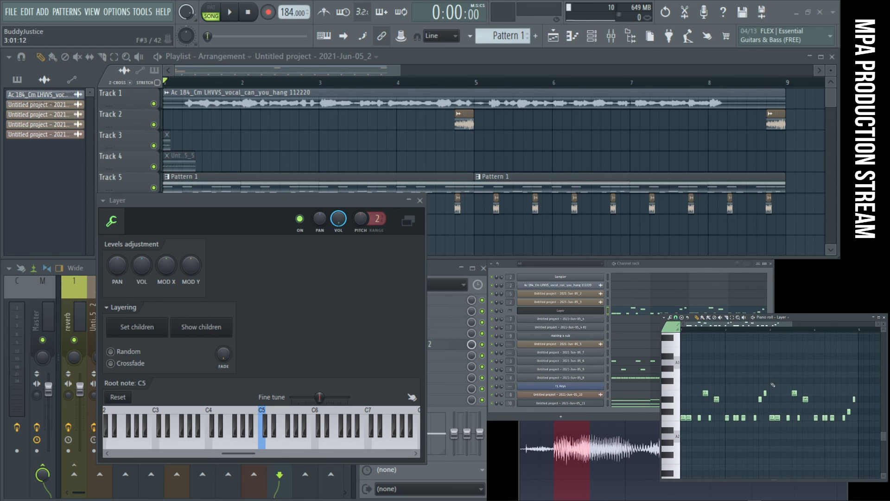
pyautogui.scroll(5, 755, 381)
pyautogui.scroll(2, 755, 384)
pyautogui.scroll(8, 755, 384)
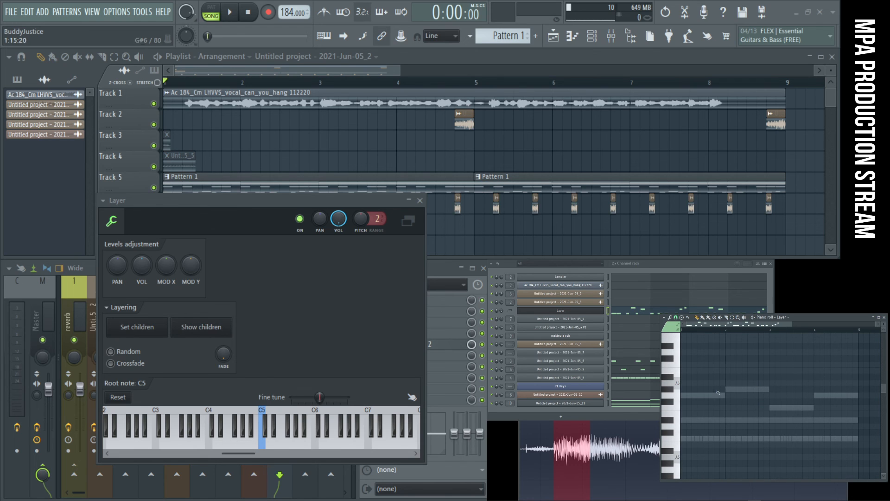
pyautogui.scroll(-10, 733, 387)
pyautogui.scroll(-3, 706, 399)
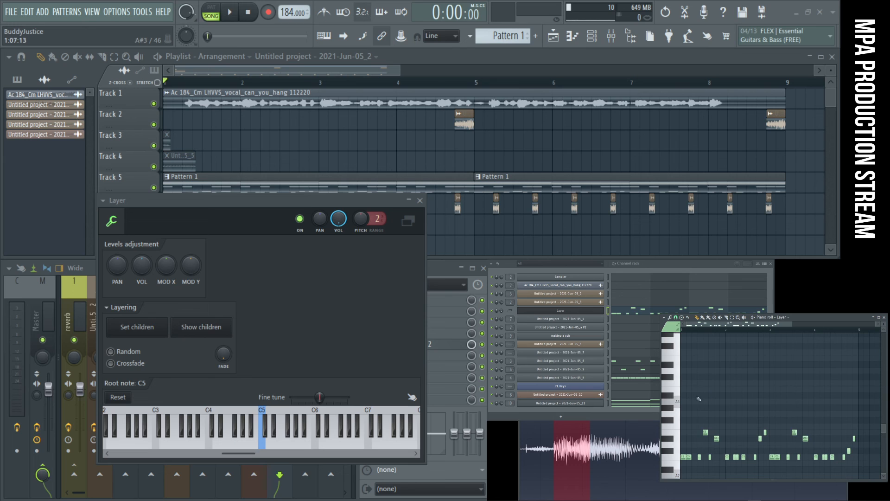
# - Check the chord notes of Untitled project - 2021-Jun-05_11, return to the Layer channel's piano roll, and audition the C3 key
pyautogui.click(656, 405)
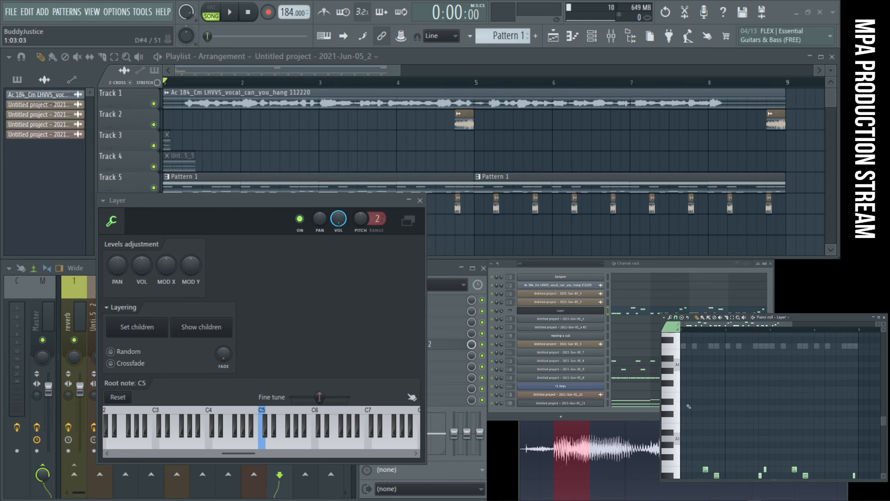
pyautogui.click(656, 406)
pyautogui.click(731, 412)
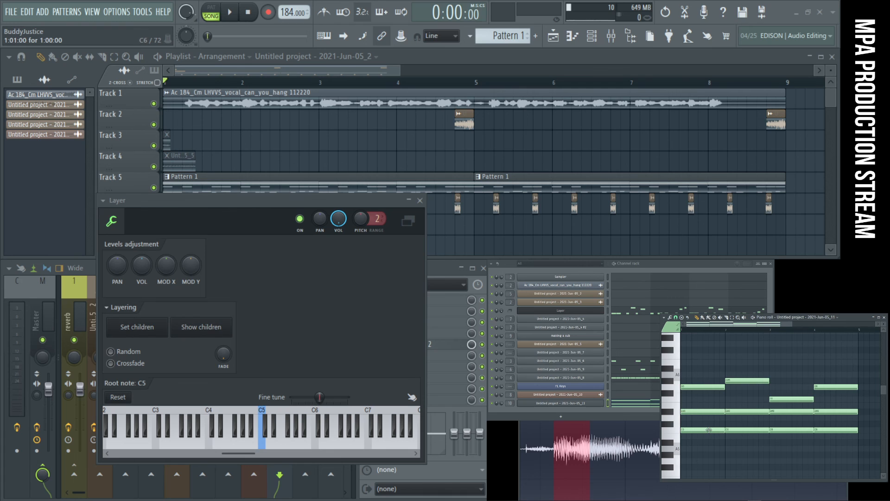
pyautogui.click(631, 315)
pyautogui.scroll(-6, 742, 399)
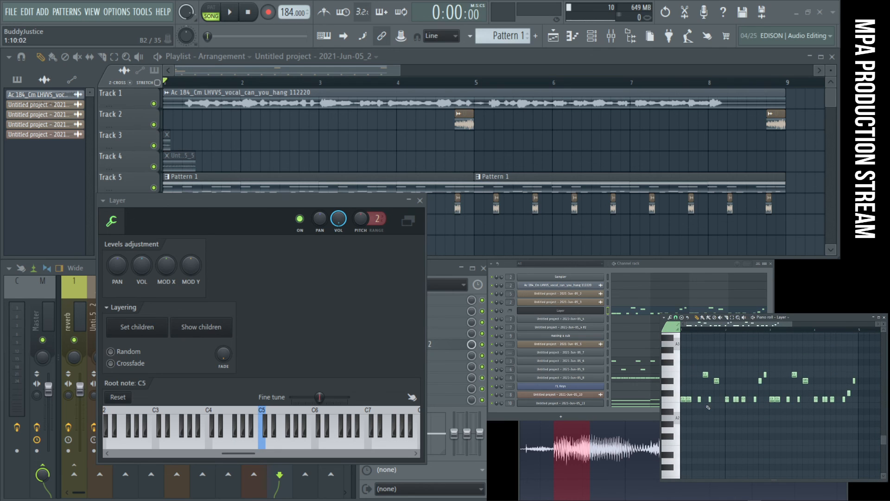
pyautogui.click(680, 401)
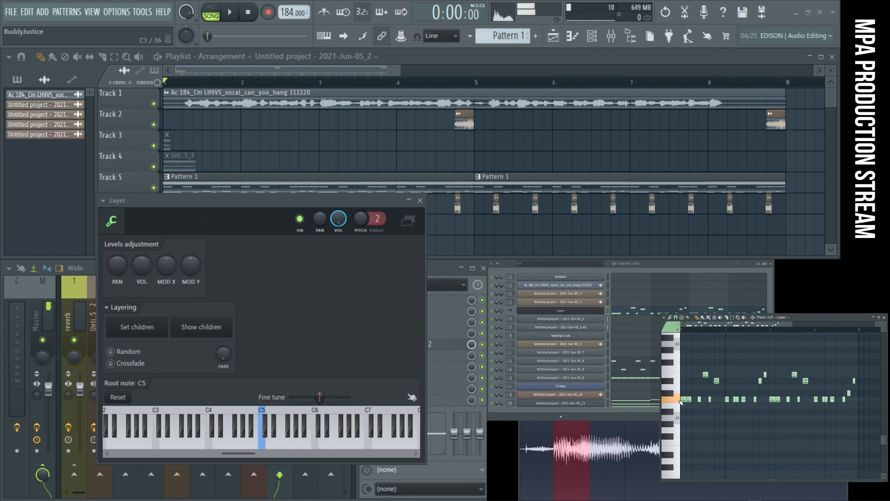
# - Audition the C3 and C4 keys and the pitches between them in the Layer channel's piano roll
pyautogui.scroll(3, 680, 402)
pyautogui.moveTo(680, 369); pyautogui.dragTo(680, 462)
pyautogui.moveTo(679, 389); pyautogui.dragTo(681, 382)
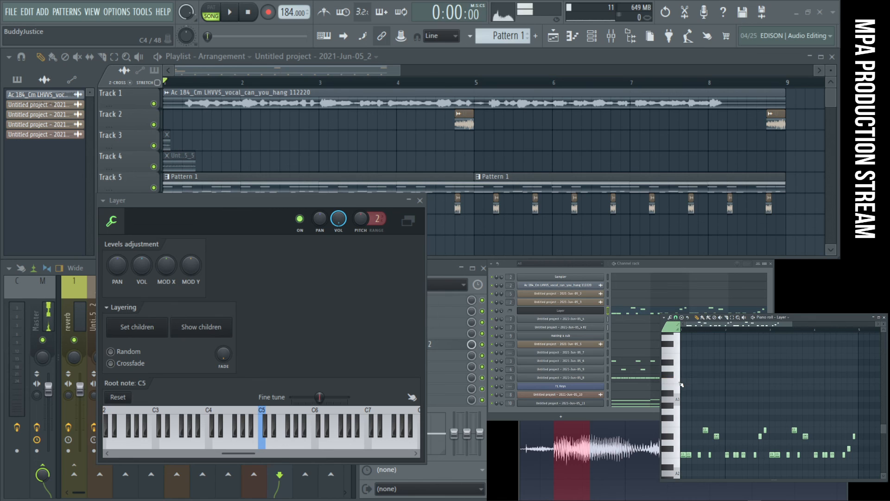
pyautogui.moveTo(678, 382); pyautogui.dragTo(679, 455)
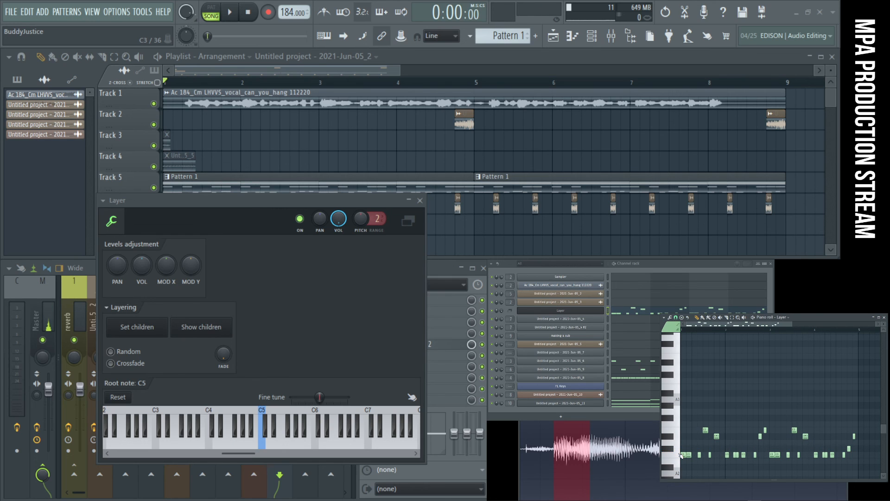
pyautogui.moveTo(680, 454); pyautogui.dragTo(681, 403)
# - Open the chord notes of Untitled project - 2021-Jun-05_11 and transpose all of them down three octaves into the melody's range
pyautogui.scroll(-2, 736, 415)
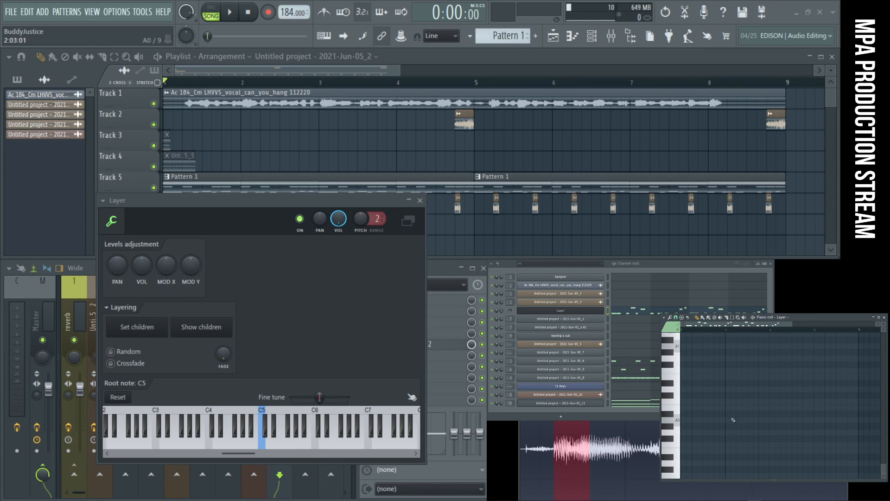
pyautogui.scroll(6, 736, 421)
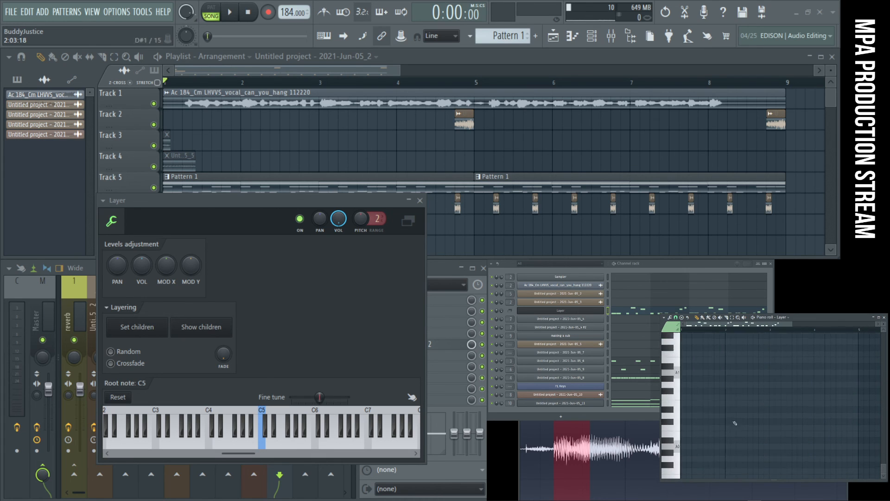
pyautogui.scroll(10, 735, 426)
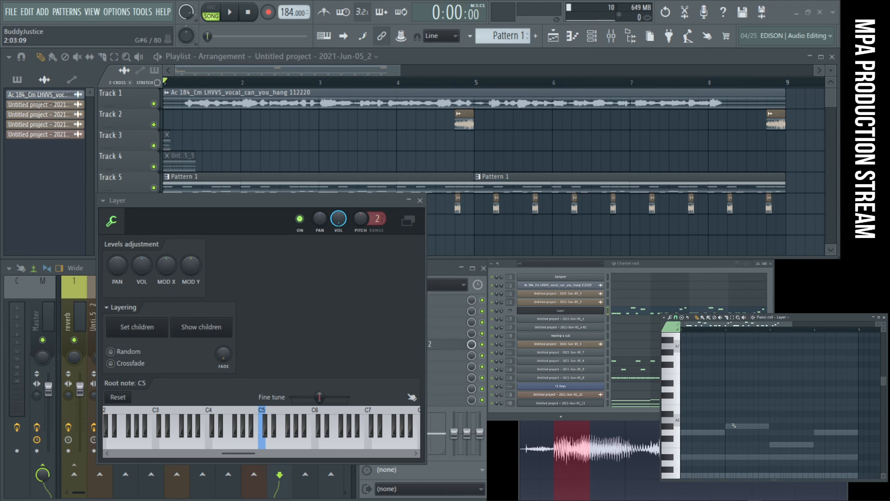
pyautogui.doubleClick(705, 396)
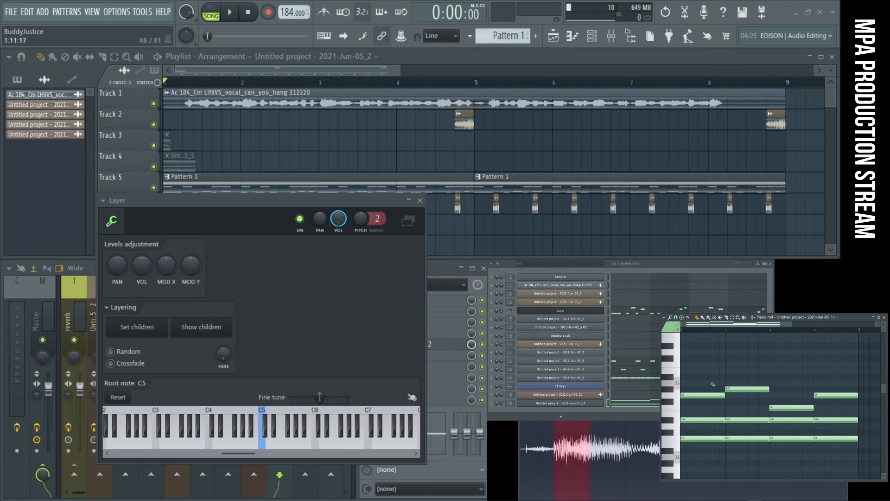
pyautogui.hotkey('ctrl', 'a')
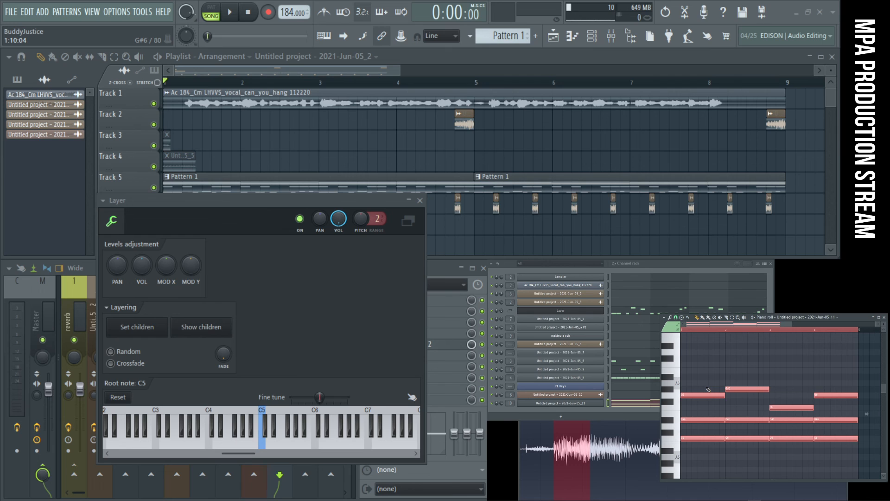
pyautogui.press('Delete')
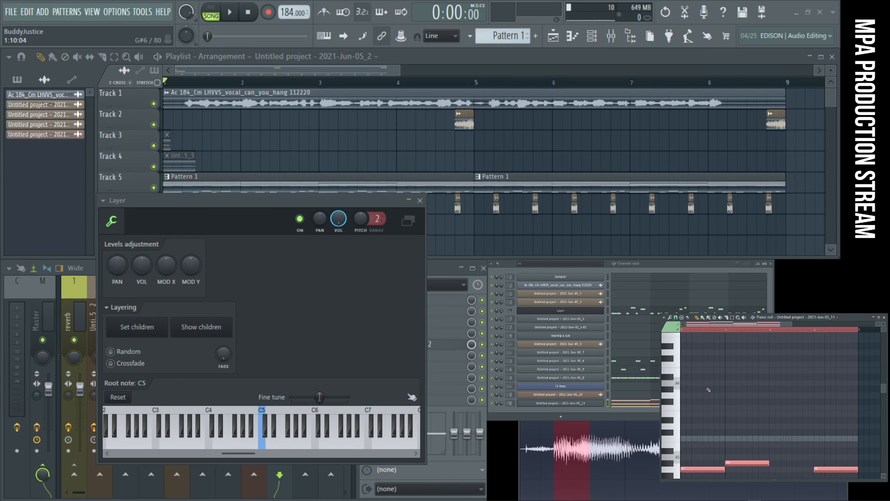
pyautogui.scroll(-13, 777, 426)
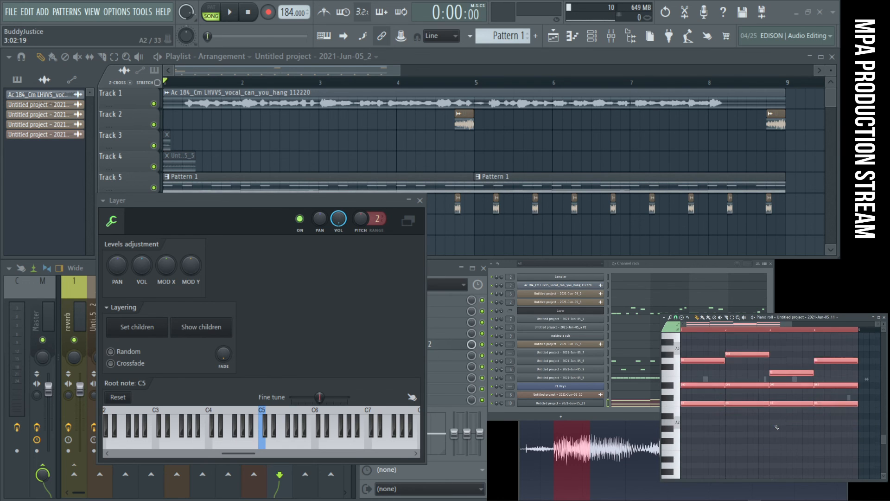
# - In the Layer channel's piano roll, raise the off-chord melody notes to G3, F3 and D#3 to match the ghost chords, and play the song
pyautogui.doubleClick(795, 392)
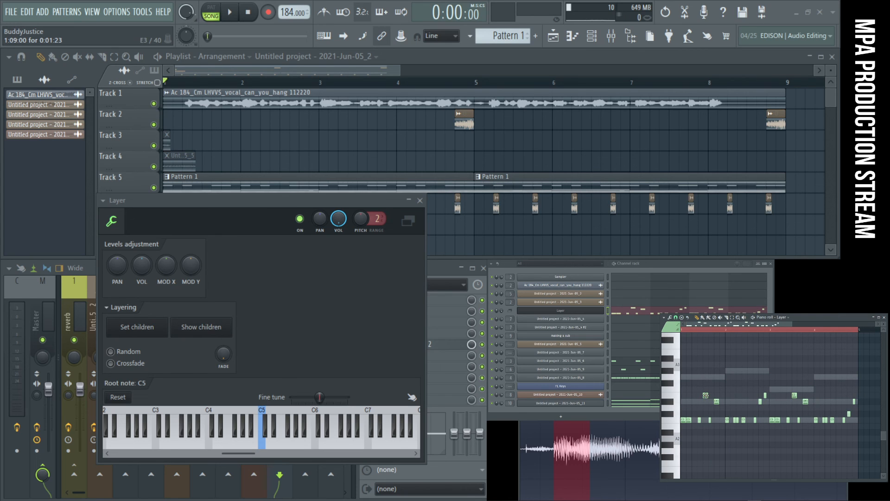
pyautogui.moveTo(706, 395); pyautogui.dragTo(706, 377)
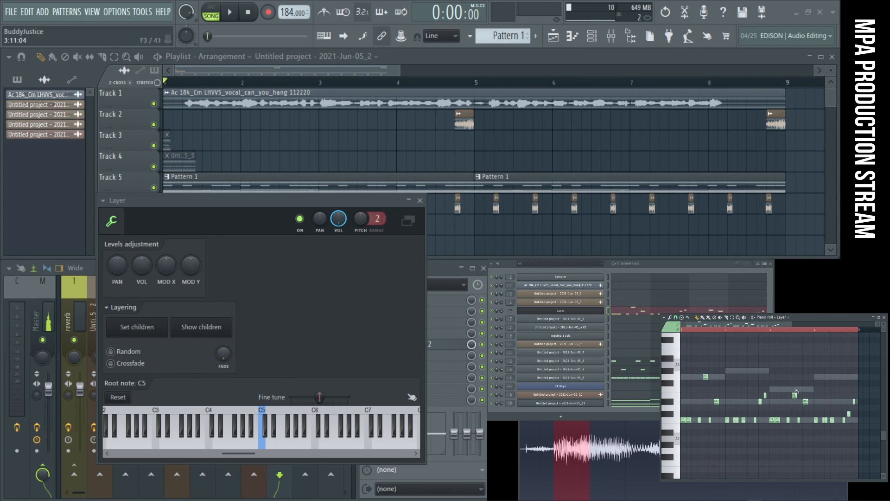
pyautogui.moveTo(765, 395); pyautogui.dragTo(795, 389)
pyautogui.moveTo(854, 400); pyautogui.dragTo(855, 377)
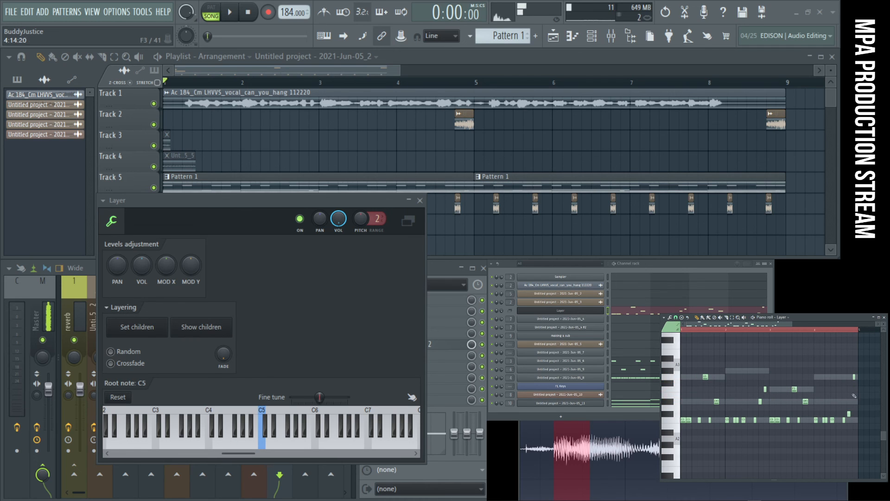
pyautogui.moveTo(849, 413); pyautogui.dragTo(848, 398)
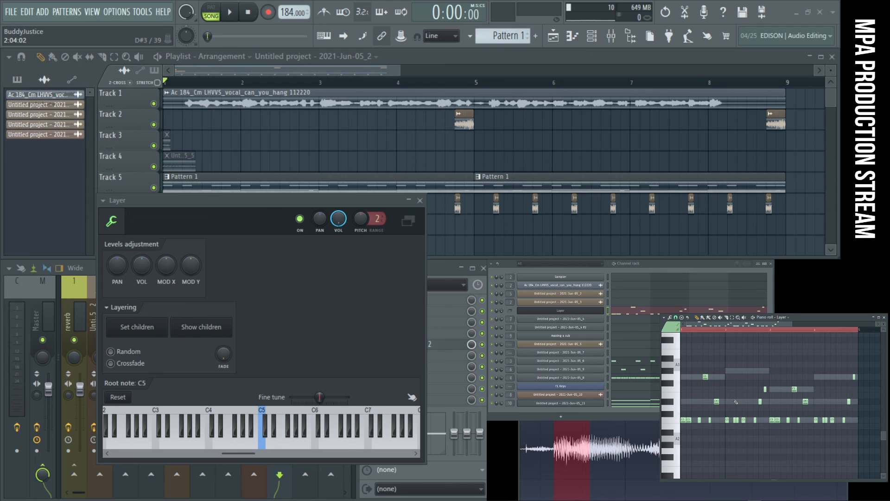
pyautogui.press('space')
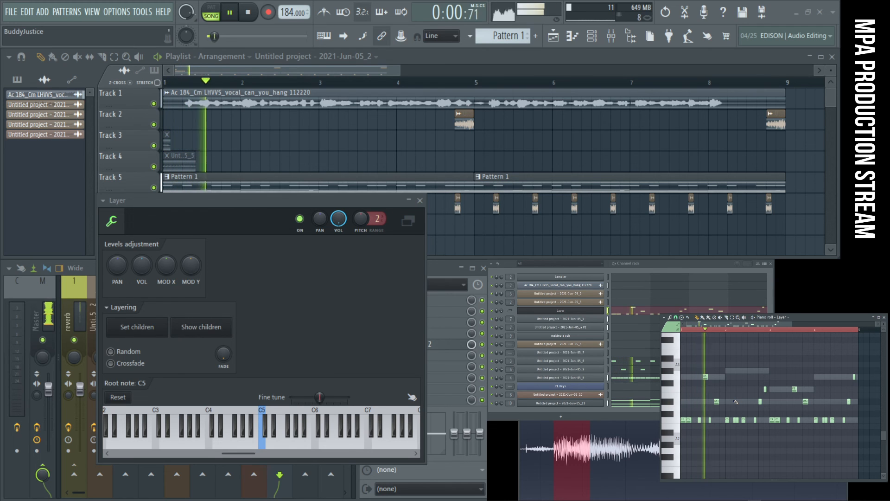
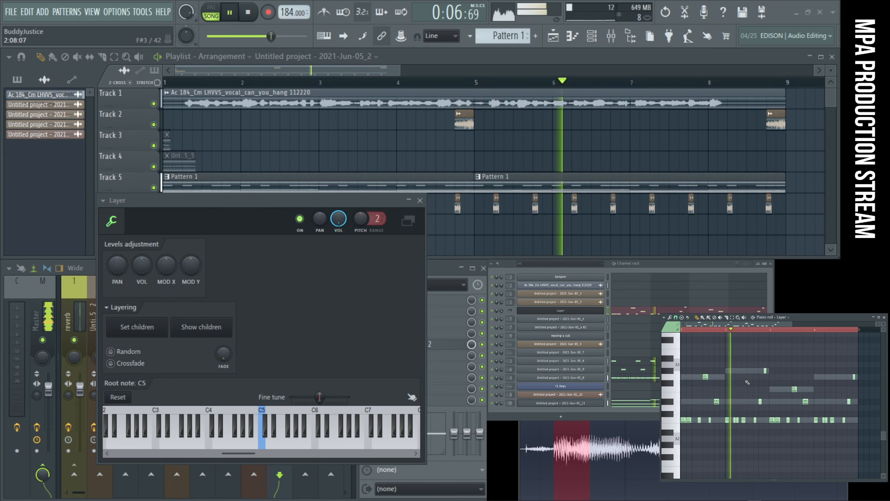
# - Add a G#3 melody note at 2:09:00 in the Layer channel's piano roll, lengthen it to 0:01:23, and replay the song
pyautogui.press('space')
pyautogui.scroll(4, 749, 371)
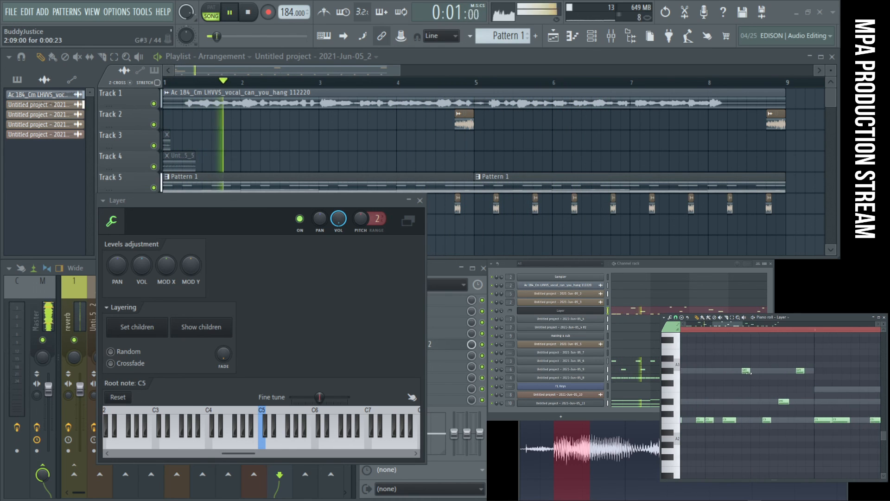
pyautogui.scroll(-4, 733, 374)
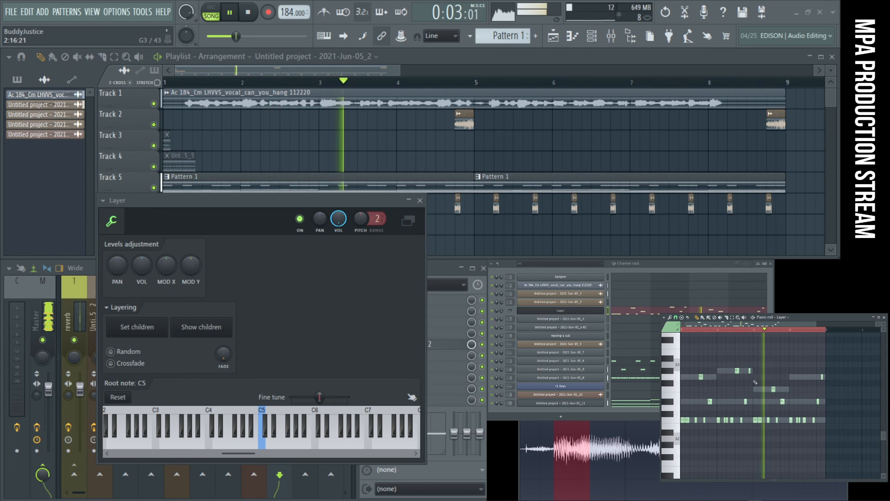
pyautogui.press('space')
pyautogui.press('space')
pyautogui.scroll(4, 729, 383)
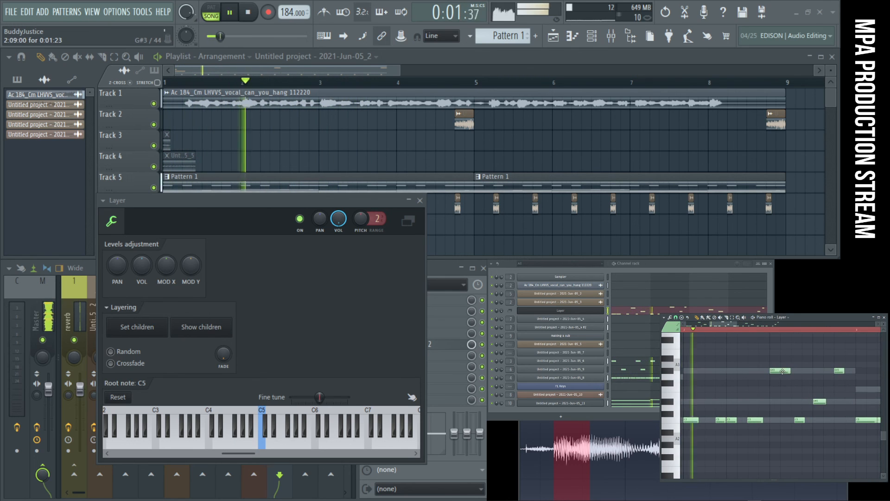
# - Add a D#3 melody note at 4:09:00 with length 0:01:23 in the Layer channel, replaying the song from the start
pyautogui.scroll(-4, 783, 372)
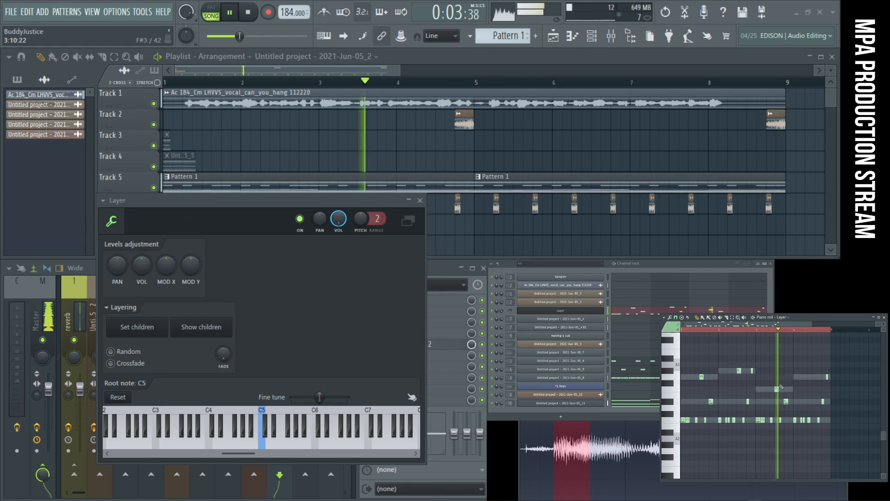
pyautogui.scroll(1, 806, 388)
pyautogui.press('space')
pyautogui.press('space')
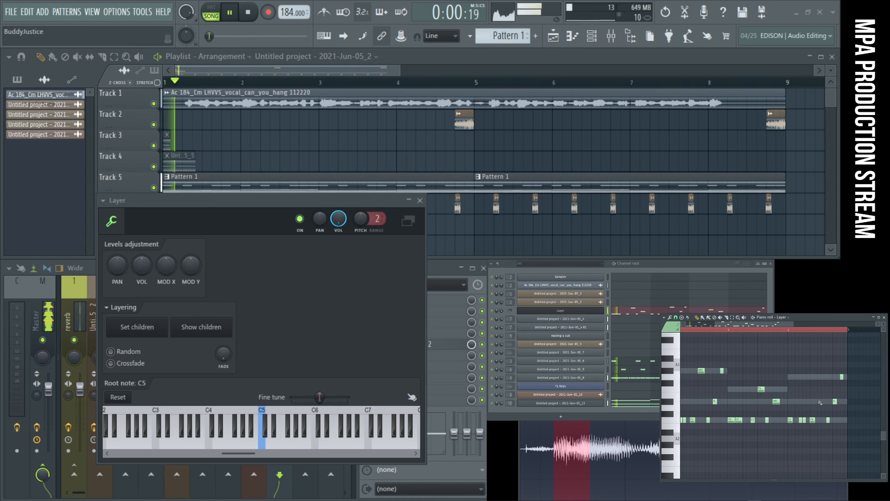
pyautogui.scroll(-1, 821, 401)
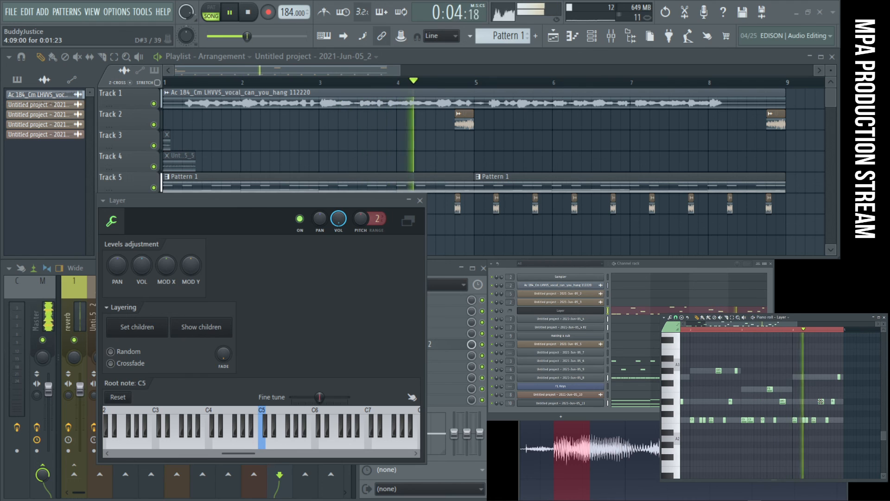
pyautogui.press('space')
# - Copy the Layer channel's notes, paste them into the making a sub channel, and open that channel's piano roll
pyautogui.rightClick(593, 313)
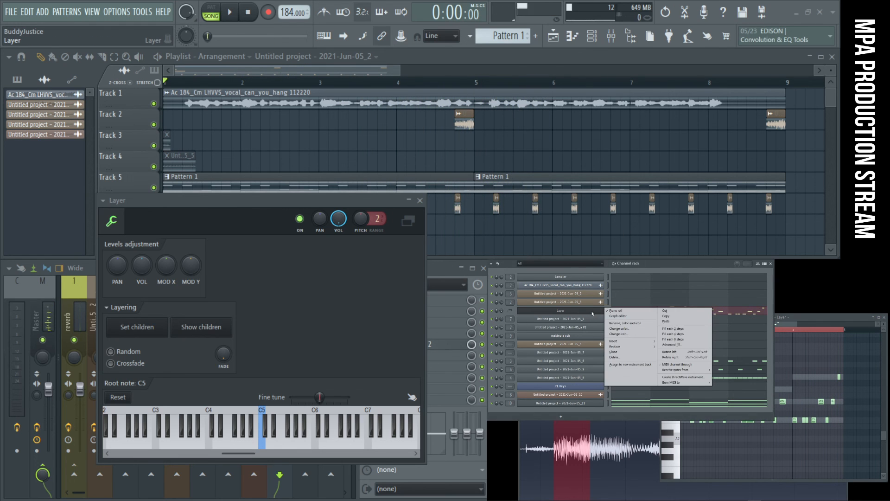
pyautogui.click(664, 317)
pyautogui.rightClick(603, 335)
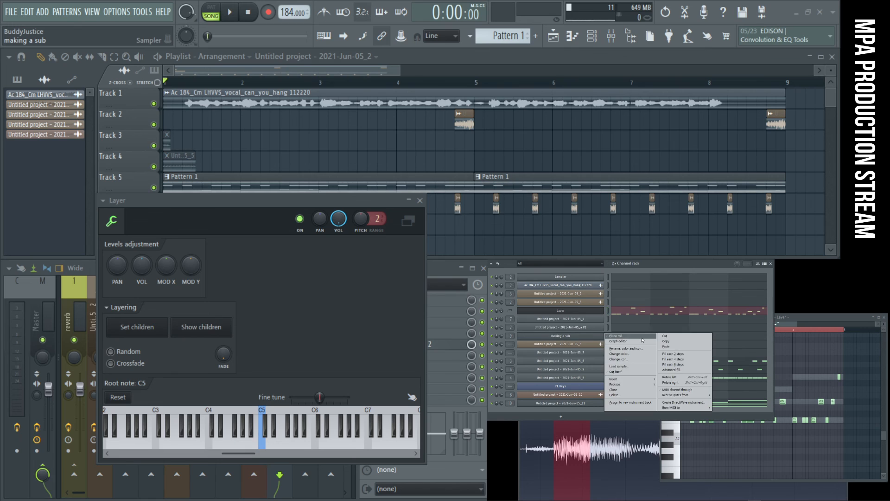
pyautogui.click(666, 347)
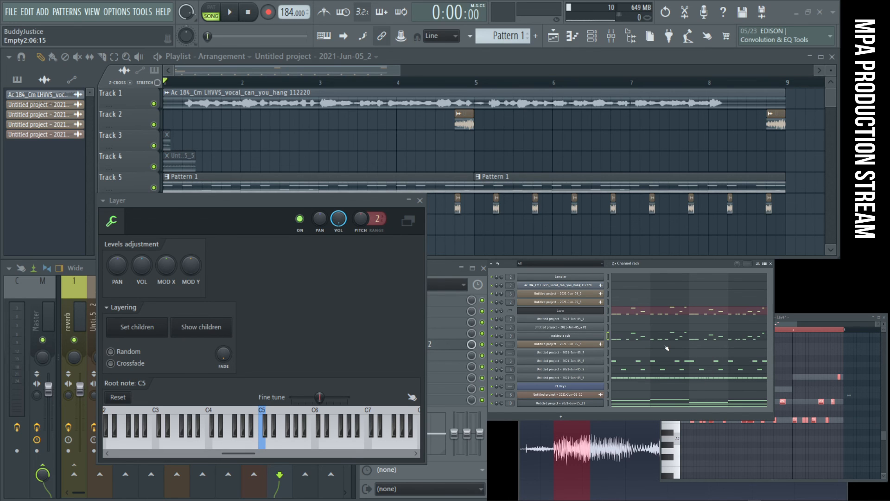
pyautogui.click(653, 341)
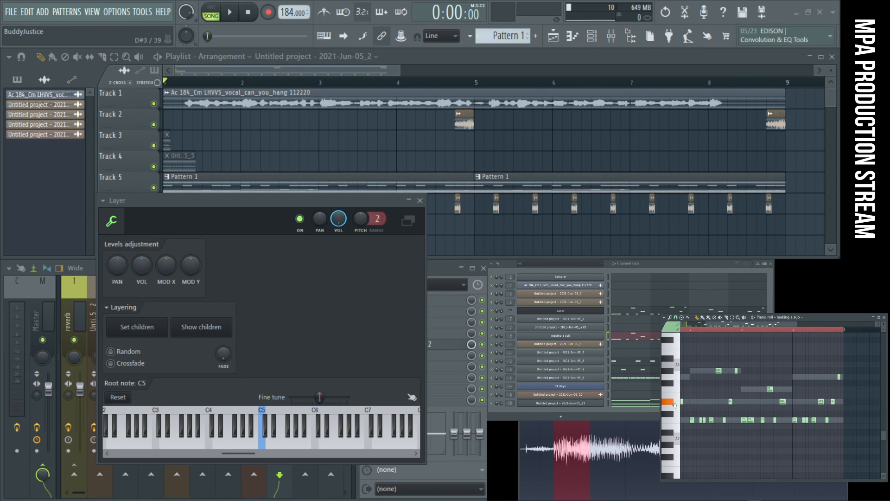
# - Check the making a sub channel's volume envelope settings, and close them together with the Layer settings window
pyautogui.click(593, 337)
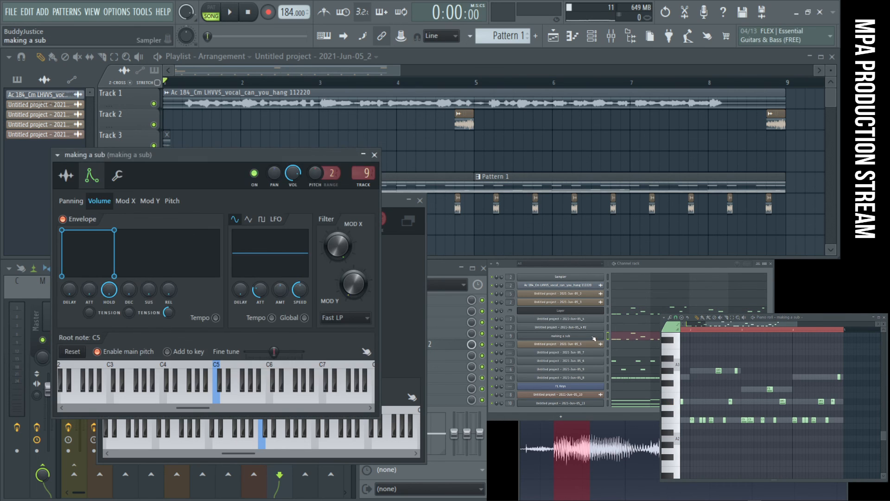
pyautogui.click(594, 337)
pyautogui.click(420, 201)
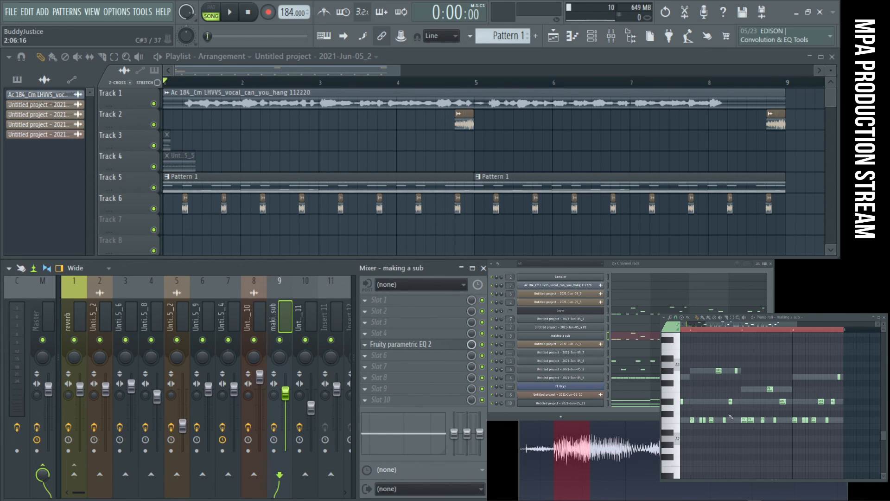
# - Transpose all pasted notes of making a sub up two octaves, moving the lowest row to C5, and audition the C keys
pyautogui.keyDown('ctrl'); pyautogui.rightClick(794, 439); pyautogui.keyUp('ctrl')
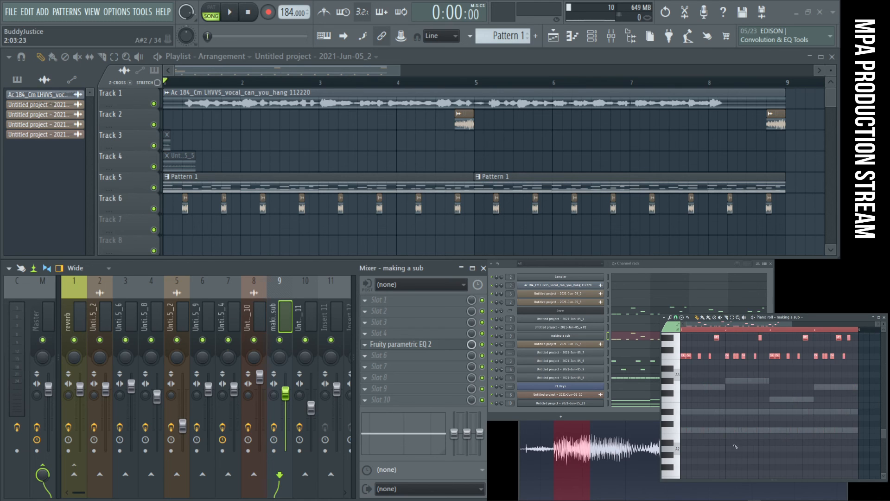
pyautogui.scroll(3, 693, 418)
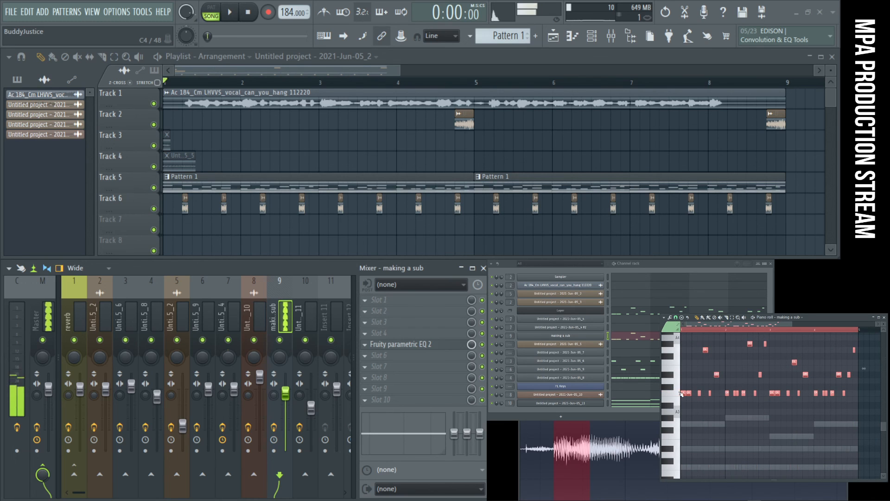
pyautogui.scroll(2, 681, 394)
pyautogui.scroll(2, 679, 387)
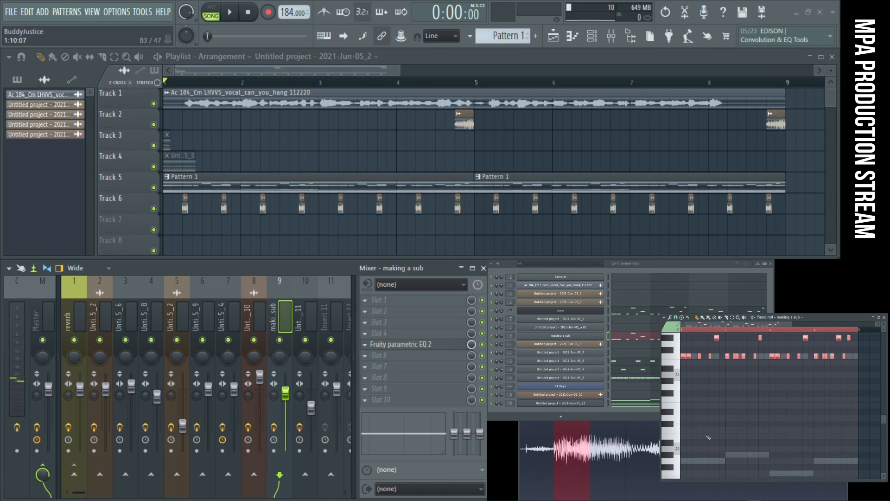
pyautogui.scroll(8, 708, 437)
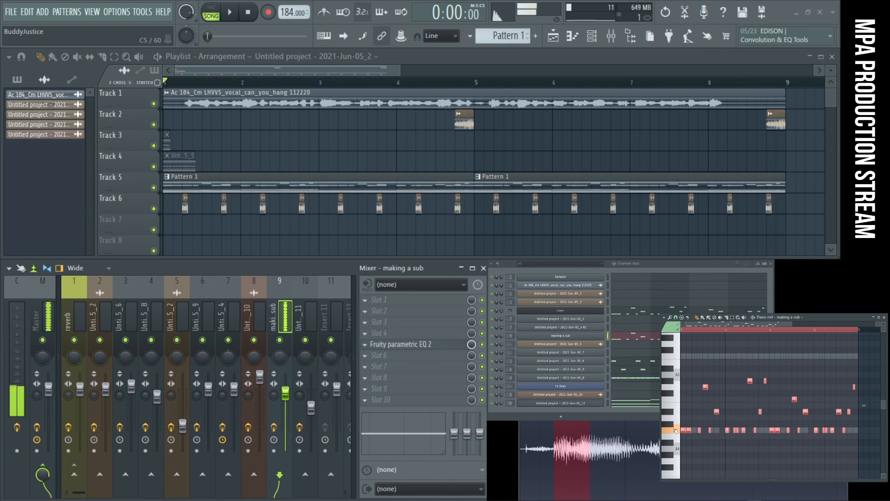
# - Select the making a sub notes above the C5 row and transpose them down one octave
pyautogui.moveTo(871, 421); pyautogui.dragTo(692, 356)
pyautogui.scroll(-3, 789, 400)
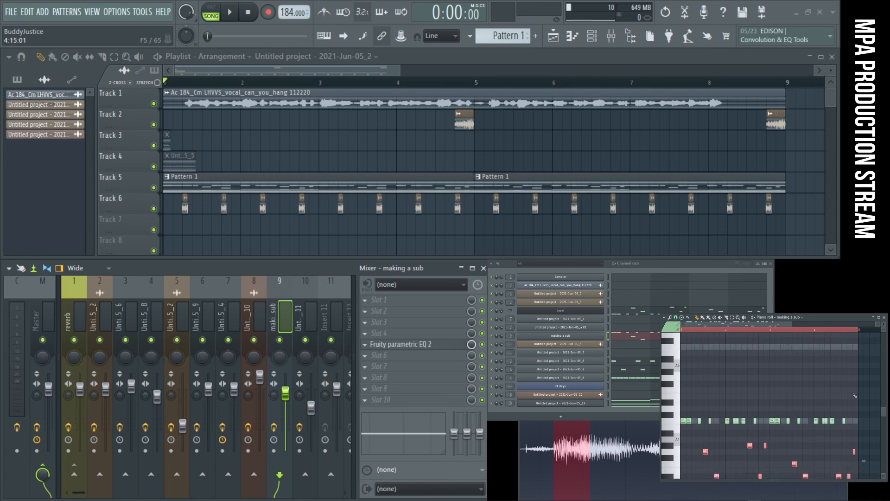
pyautogui.scroll(5, 784, 397)
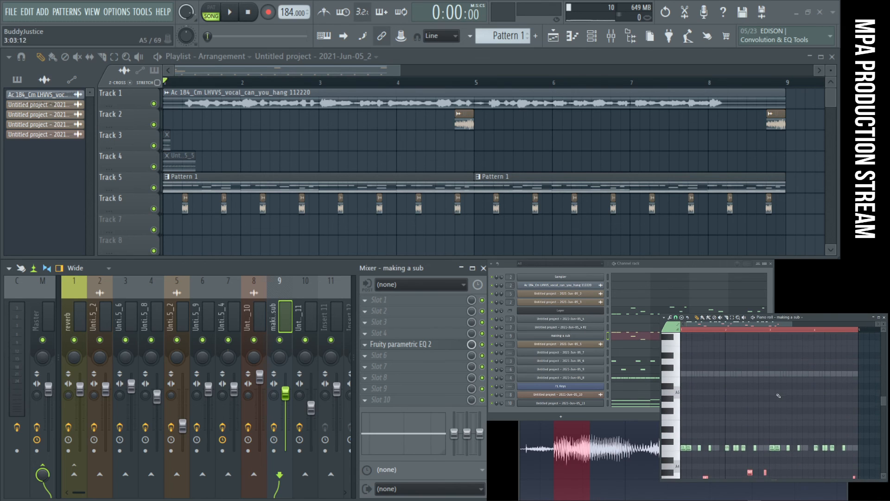
pyautogui.scroll(-10, 752, 399)
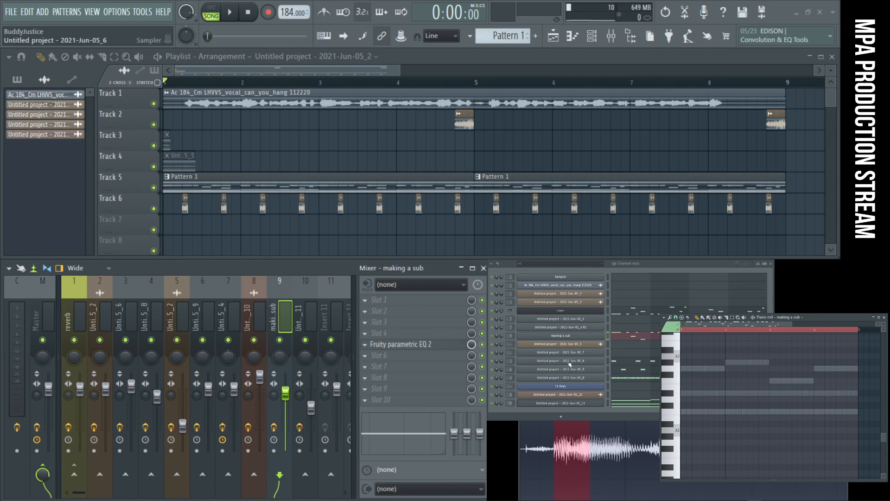
# - Transpose all chord notes of Untitled project - 2021-Jun-05_11 up three octaves, play the song, and close the piano roll
pyautogui.click(628, 407)
pyautogui.scroll(2, 789, 427)
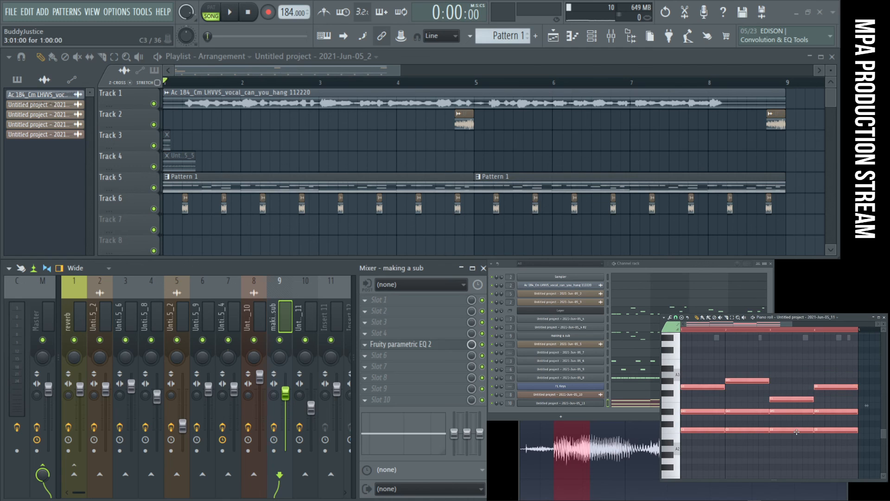
pyautogui.press('Delete')
pyautogui.scroll(12, 818, 449)
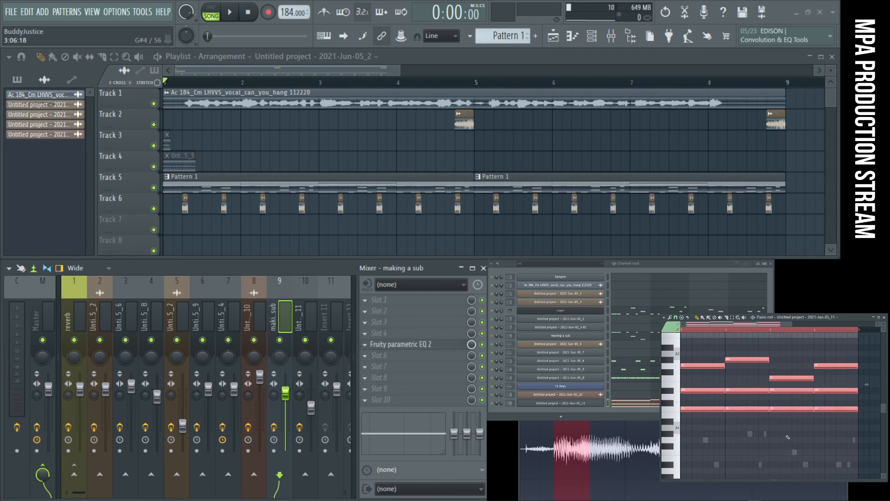
pyautogui.hotkey('ctrl', 'Up')
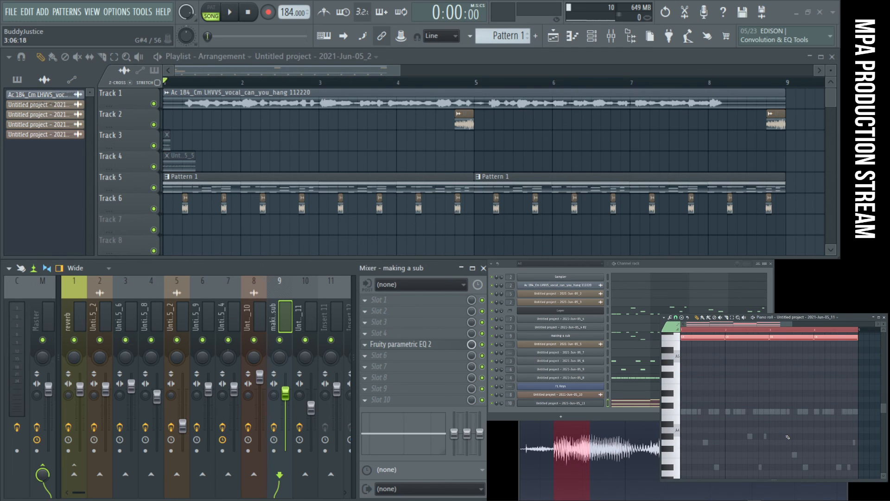
pyautogui.scroll(8, 789, 430)
pyautogui.press('space')
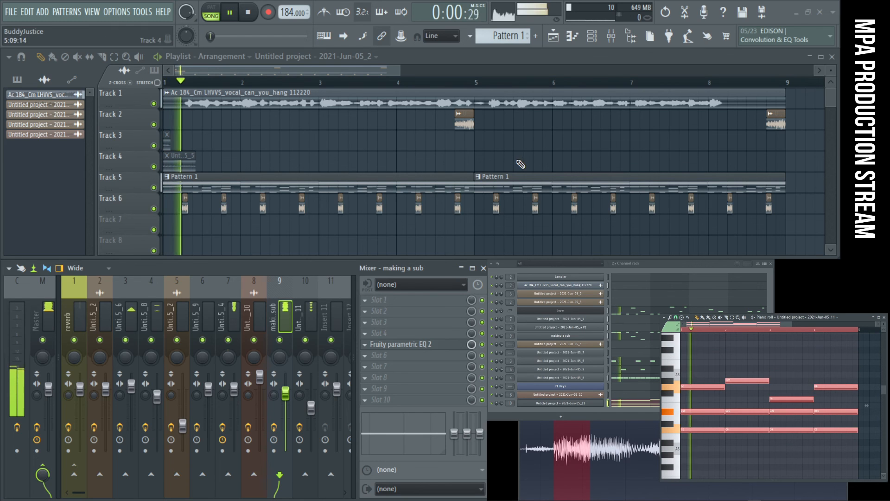
pyautogui.click(885, 318)
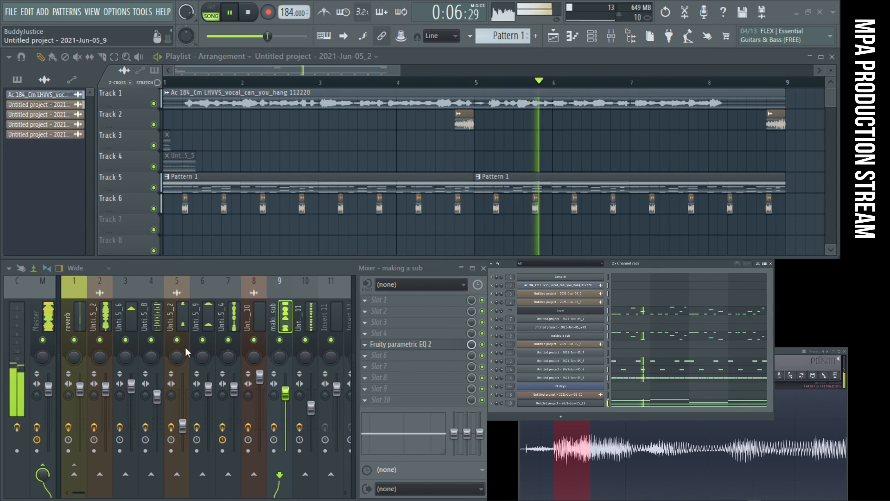
# - Restart the song and mute mixer track 10, the making a sub track and track 2 while it plays
pyautogui.press('space')
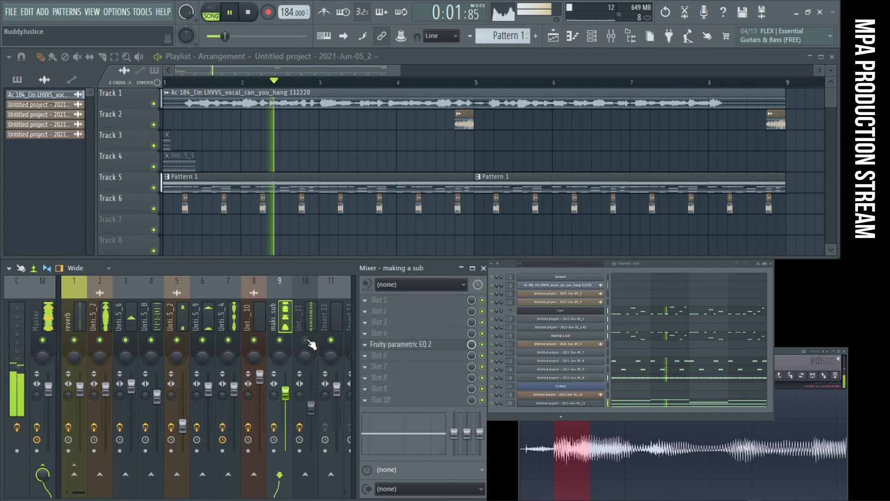
pyautogui.click(279, 340)
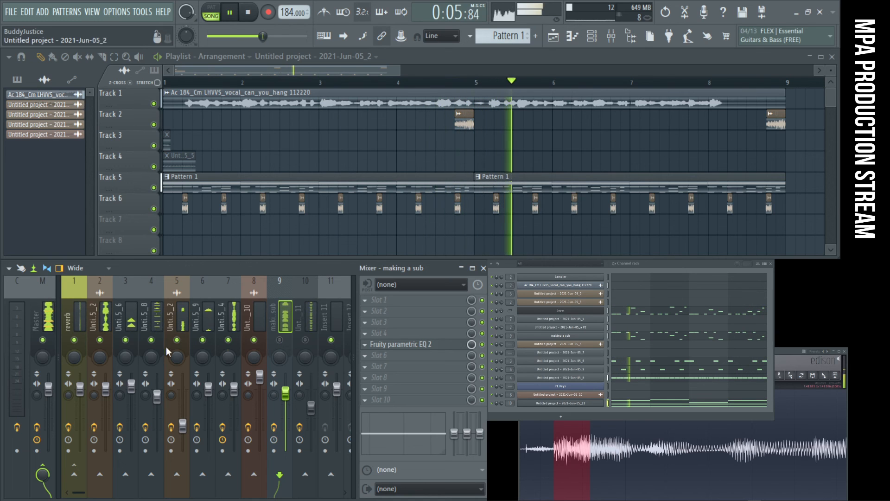
pyautogui.click(100, 340)
# - Examine the Fruity Limiter and the second Fruity parametric EQ 2 on the Untitled project - 2021-Jun-05_4 mixer track during playback
pyautogui.click(241, 317)
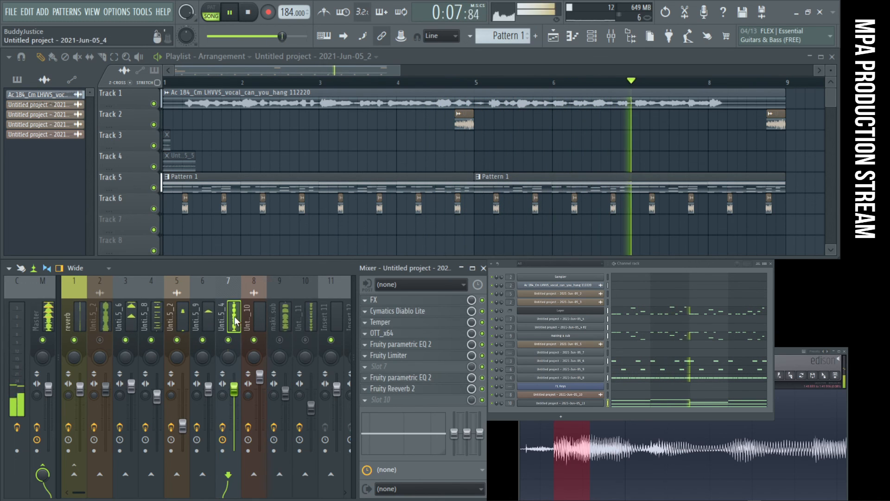
pyautogui.click(293, 310)
pyautogui.click(228, 316)
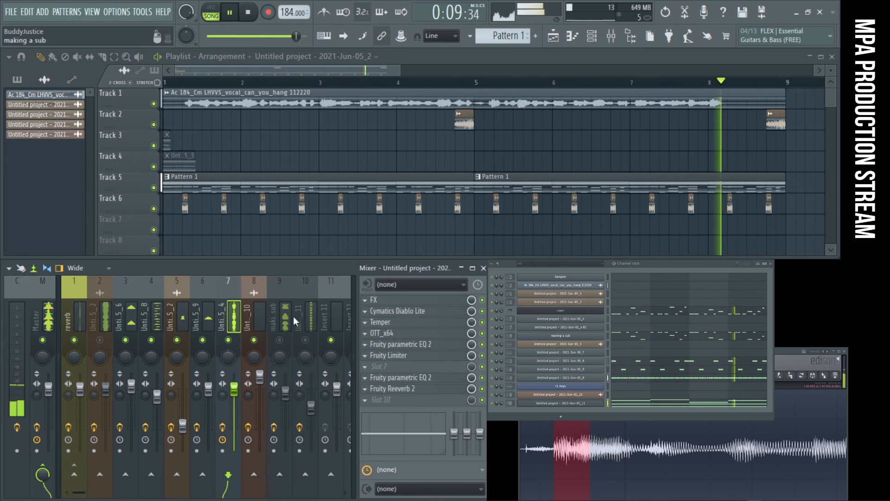
pyautogui.click(403, 355)
pyautogui.click(403, 356)
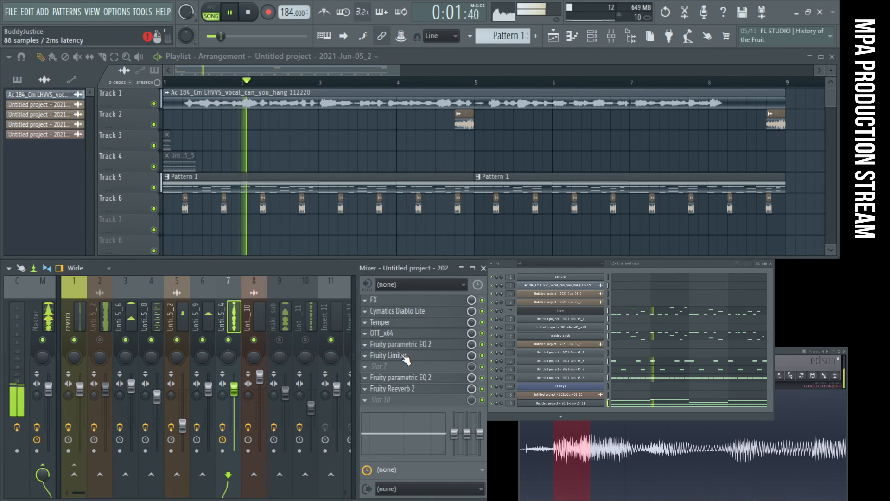
pyautogui.click(415, 378)
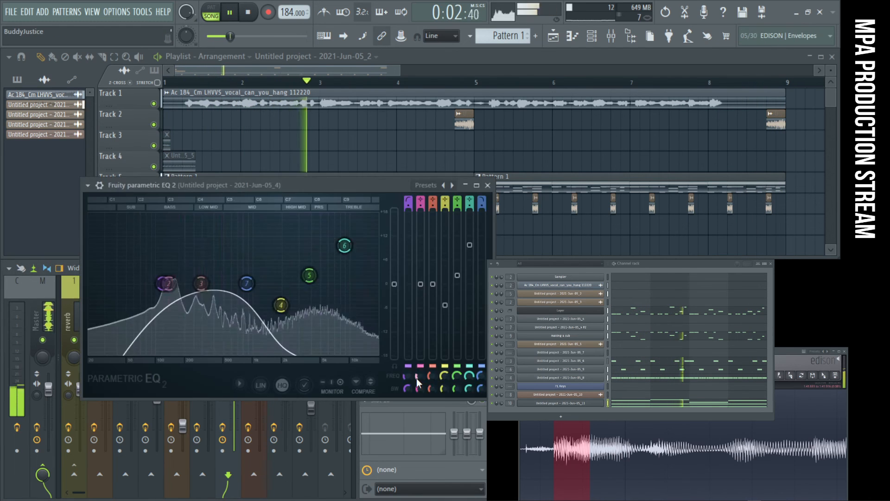
pyautogui.click(484, 185)
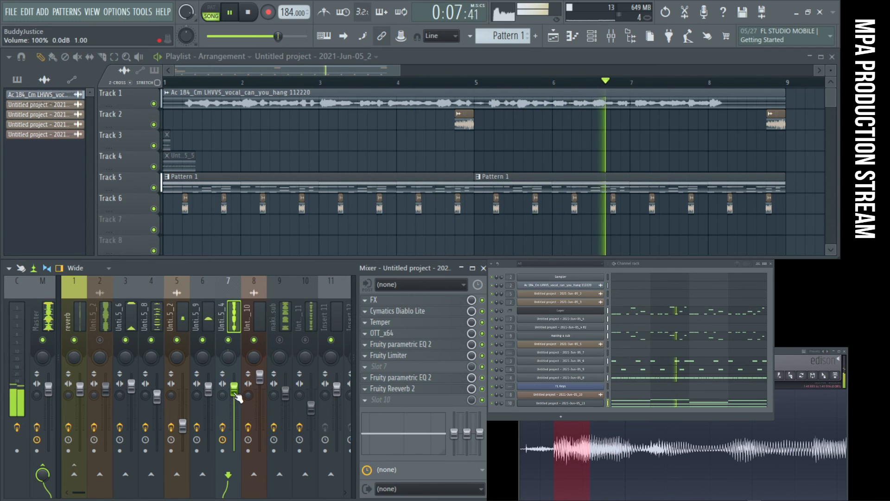
# - Restart song playback and close the Edison window
pyautogui.press('space')
pyautogui.press('space')
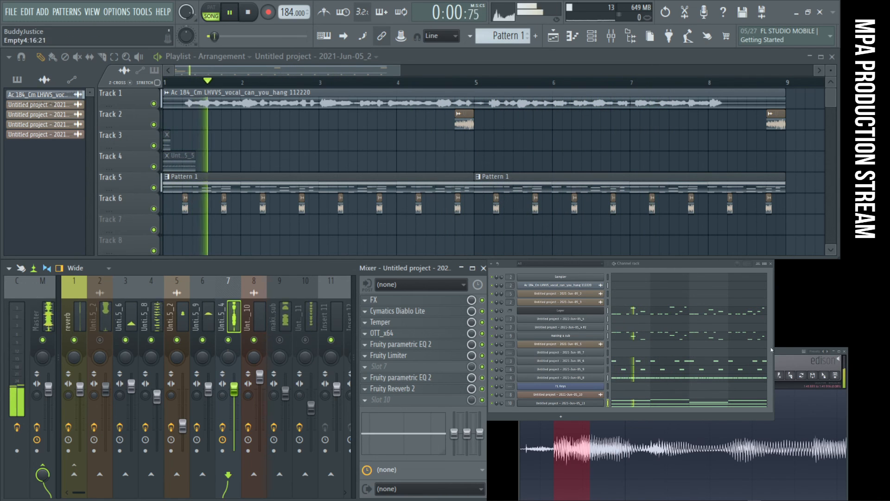
pyautogui.click(779, 353)
pyautogui.click(845, 352)
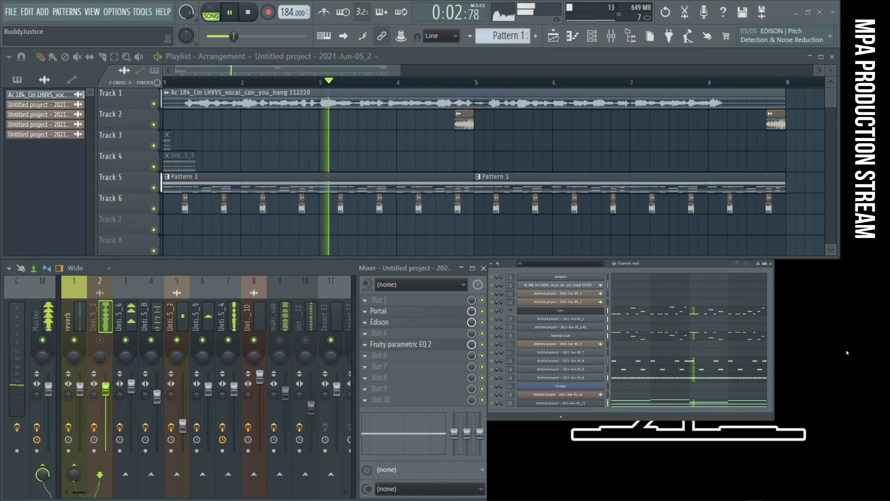
# - Raise the Untitled project - 2021-Jun-05_4 mixer track's volume to 125% and select the Master track
pyautogui.click(285, 324)
pyautogui.click(231, 320)
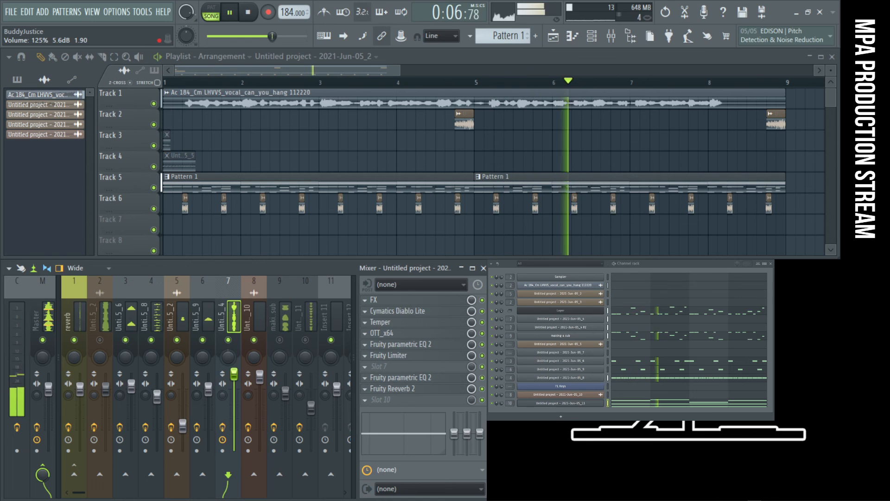
pyautogui.click(43, 320)
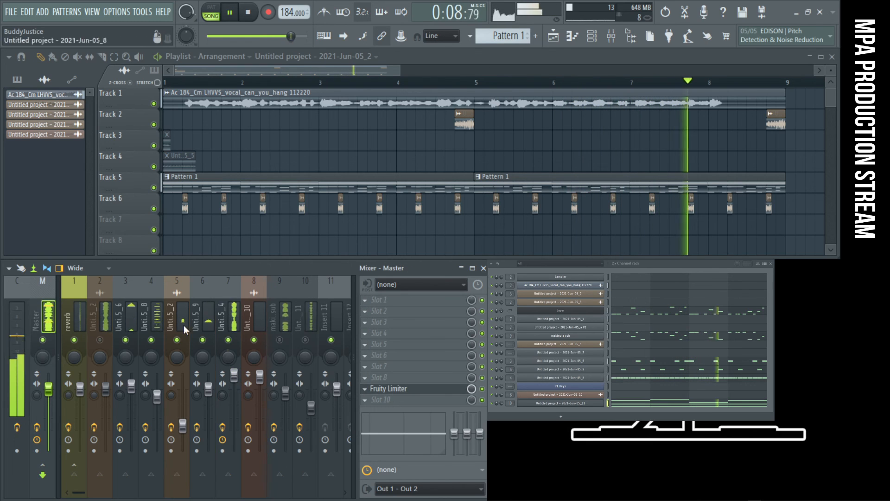
# - Examine the Master track's Fruity Limiter during playback and move its window clear of the channel rack
pyautogui.click(408, 390)
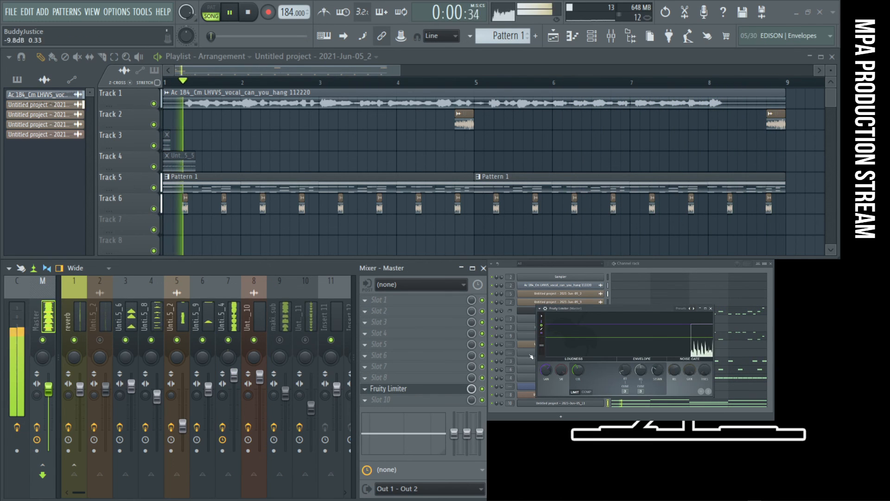
pyautogui.click(233, 371)
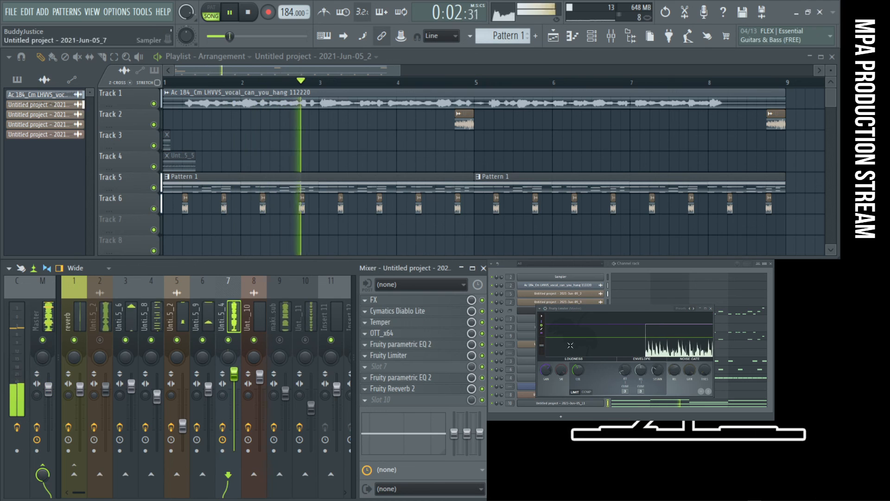
pyautogui.moveTo(636, 309); pyautogui.dragTo(728, 376)
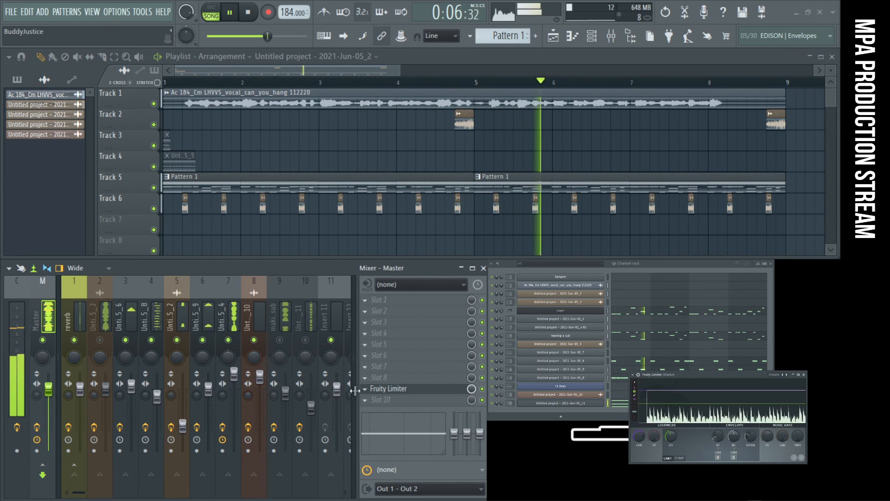
# - Unmute the making a sub mixer track and lower its volume slightly
pyautogui.click(286, 342)
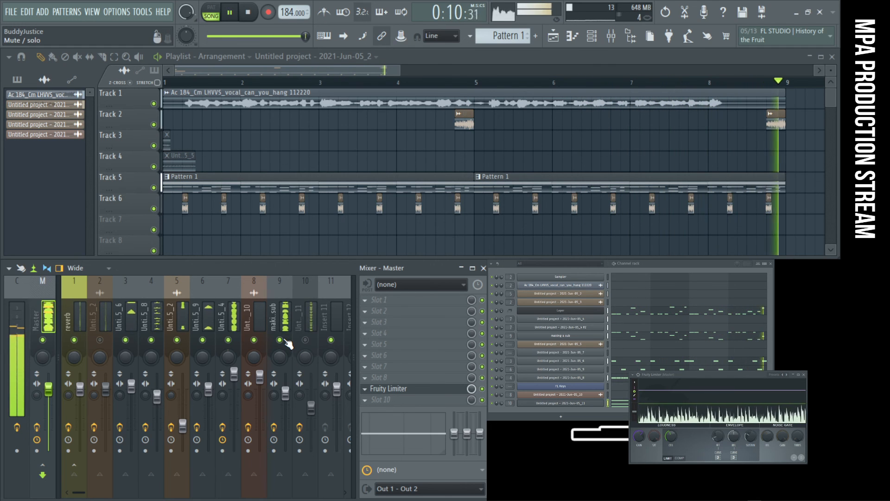
pyautogui.moveTo(285, 393); pyautogui.dragTo(290, 401)
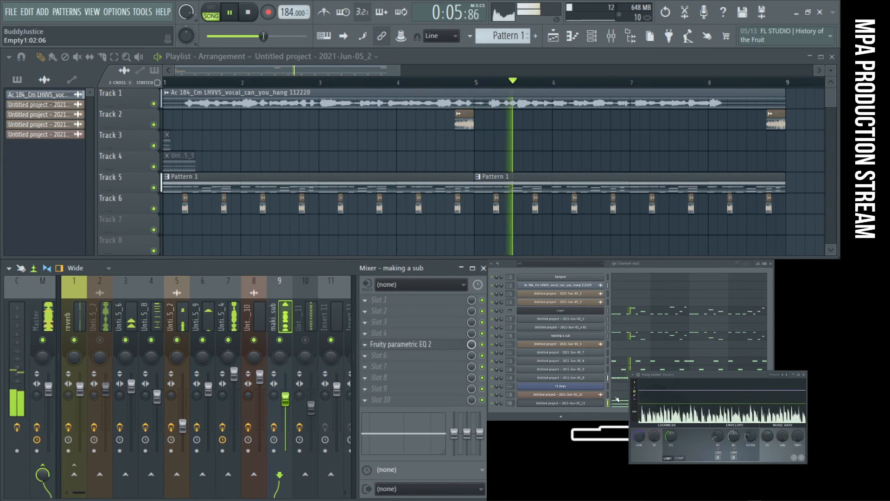
# - Transpose the selected making a sub notes down one octave in the piano roll and close it
pyautogui.click(629, 339)
pyautogui.click(628, 339)
pyautogui.click(628, 339)
pyautogui.hotkey('ctrl', 'Down')
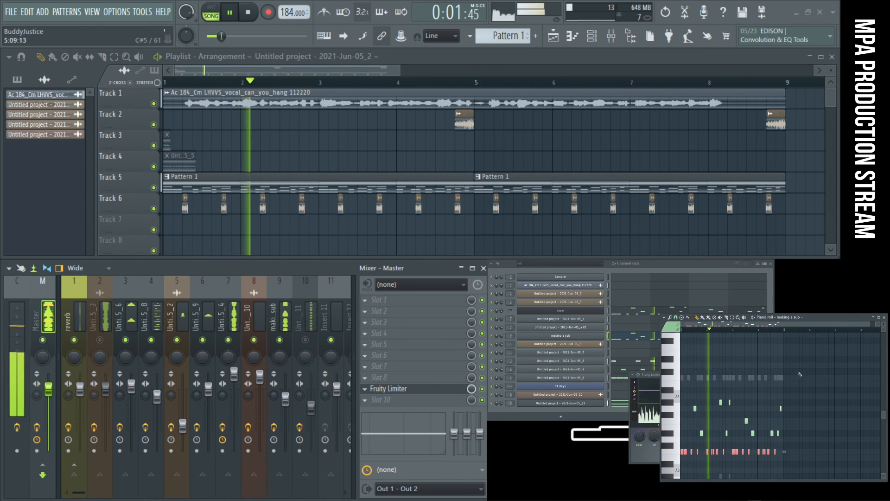
pyautogui.click(885, 318)
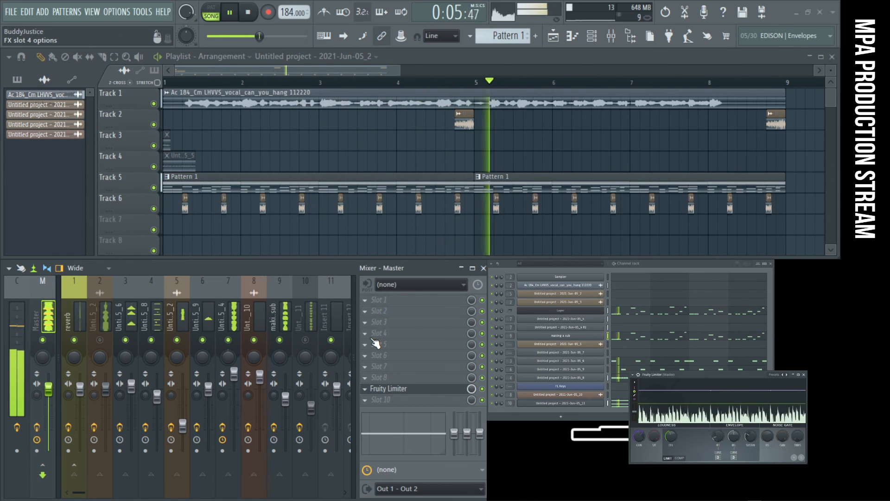
# - Unmute mixer track 10 and, in its Fruity parametric EQ 2, raise band 5 slightly and shift high-pass band 1 to a higher frequency
pyautogui.click(316, 344)
pyautogui.click(417, 356)
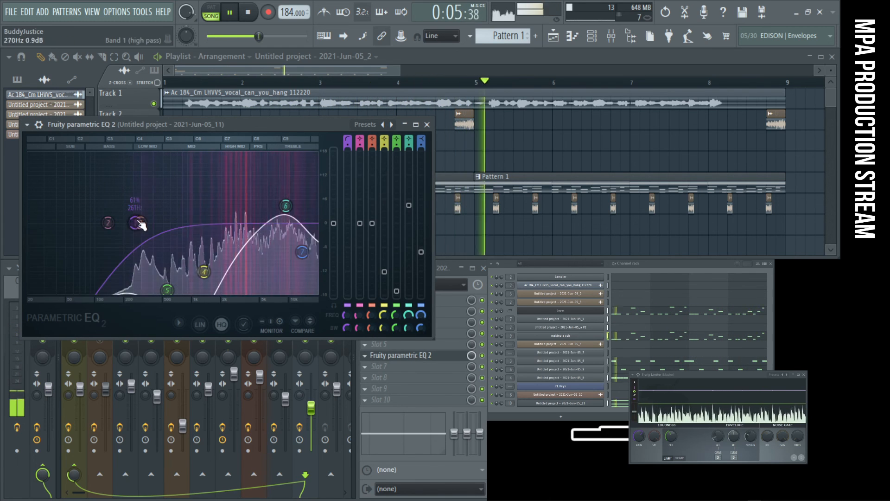
pyautogui.moveTo(168, 290); pyautogui.dragTo(162, 281)
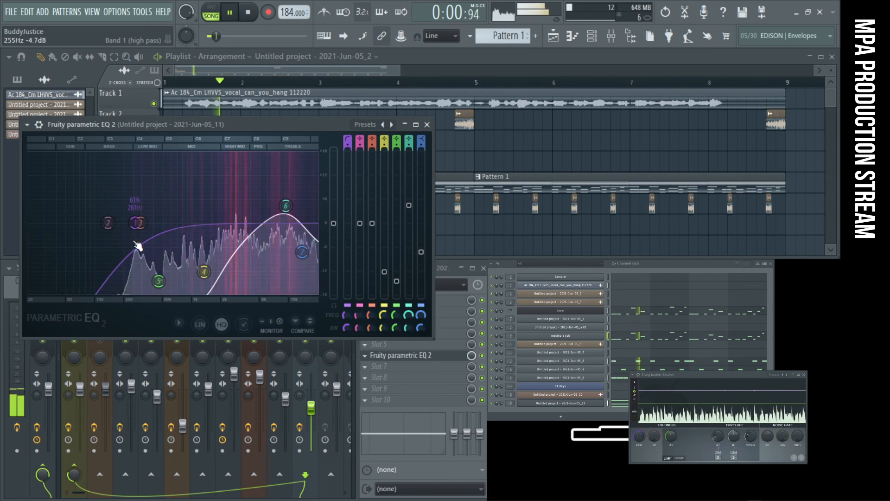
pyautogui.moveTo(129, 223); pyautogui.dragTo(99, 223)
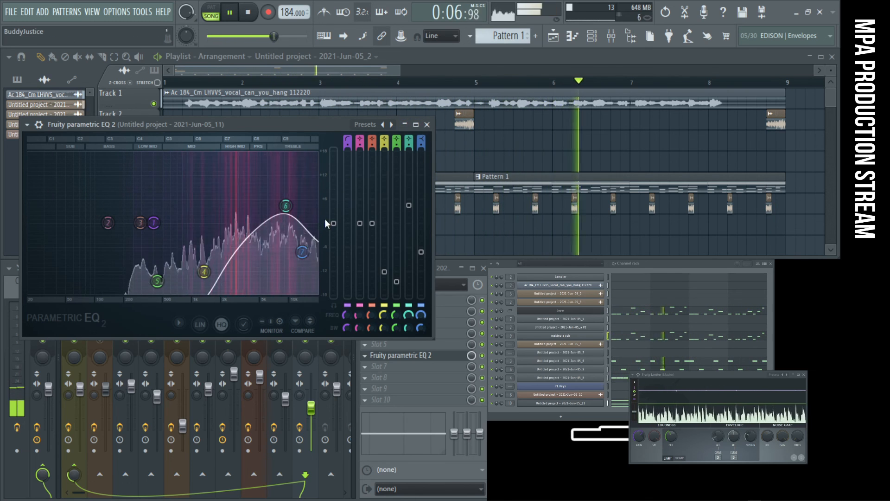
# - Restart playback, close the equalizer and lower mixer track 10's volume slightly
pyautogui.press('space')
pyautogui.press('space')
pyautogui.click(427, 124)
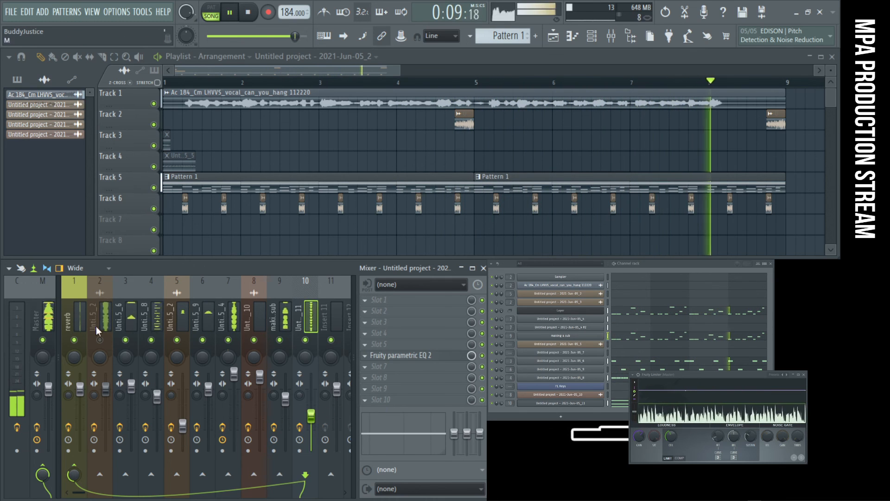
# - Listen with mixer track 2 unmuted and examine its Fruity parametric EQ 2
pyautogui.click(100, 340)
pyautogui.click(106, 315)
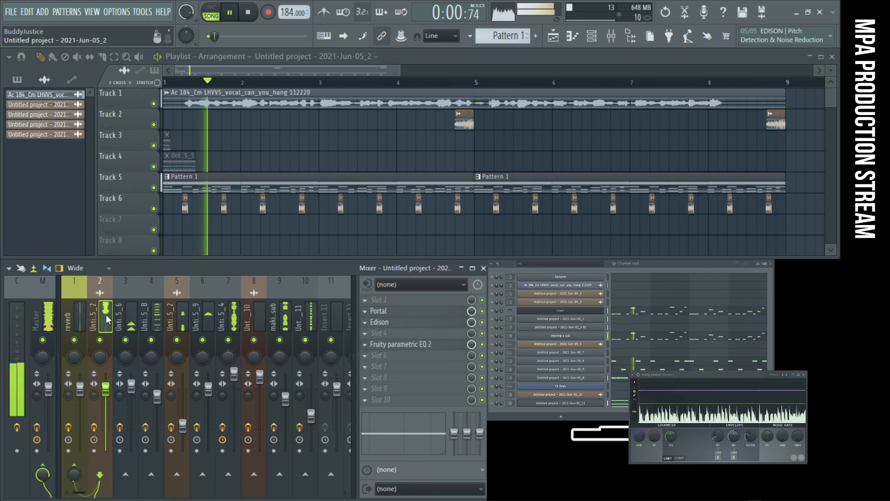
pyautogui.click(421, 345)
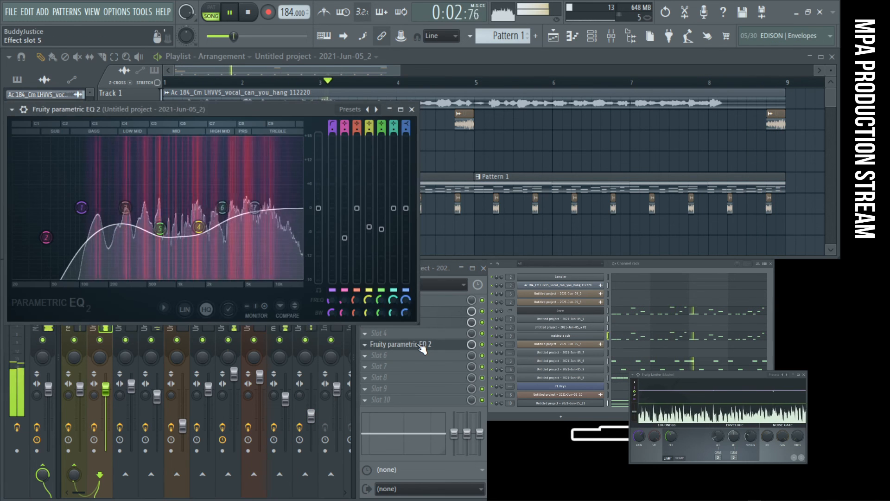
pyautogui.click(412, 109)
# - Close the open editor windows, bring back the mixer and mute mixer track 2
pyautogui.press('F12')
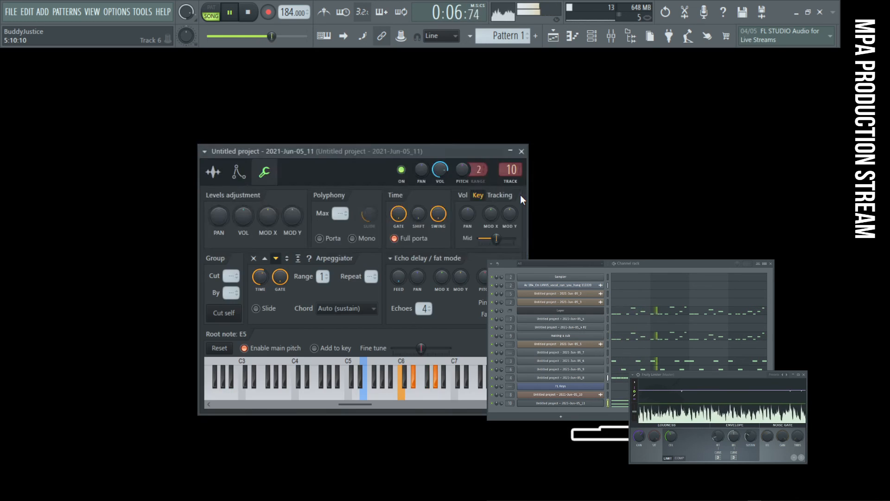
pyautogui.click(612, 37)
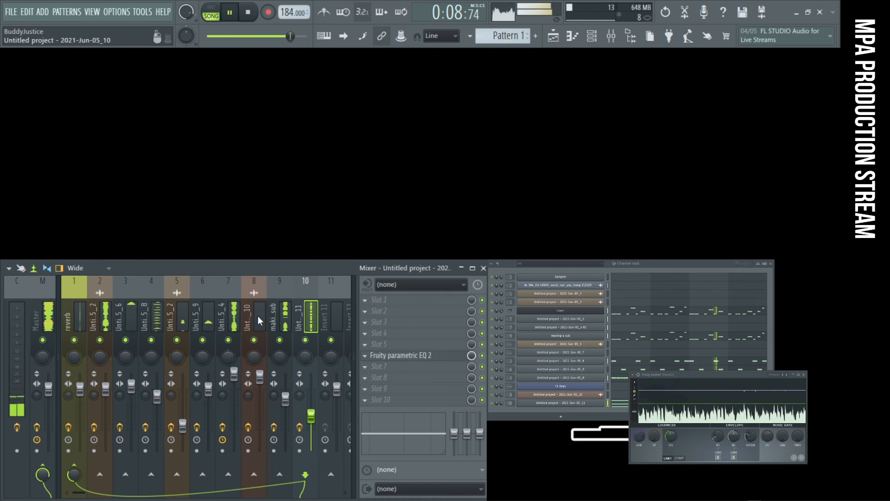
pyautogui.click(100, 340)
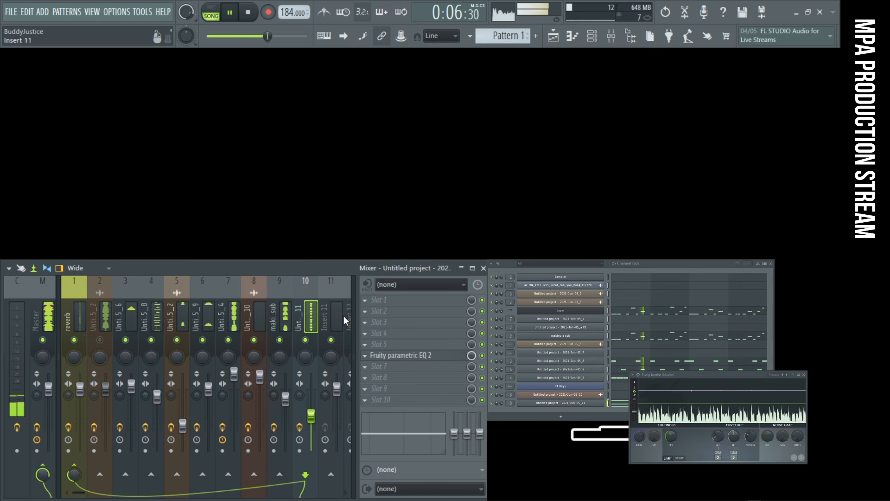
# - Compare the mix with the Untitled project - 2021-Jun-05_4 mixer track muted and unmuted, and stop playback
pyautogui.click(254, 316)
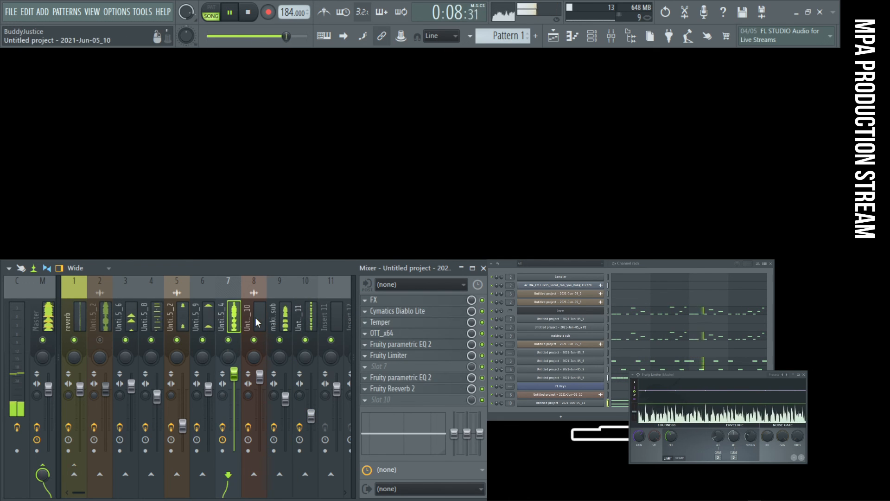
pyautogui.press('space')
pyautogui.click(282, 316)
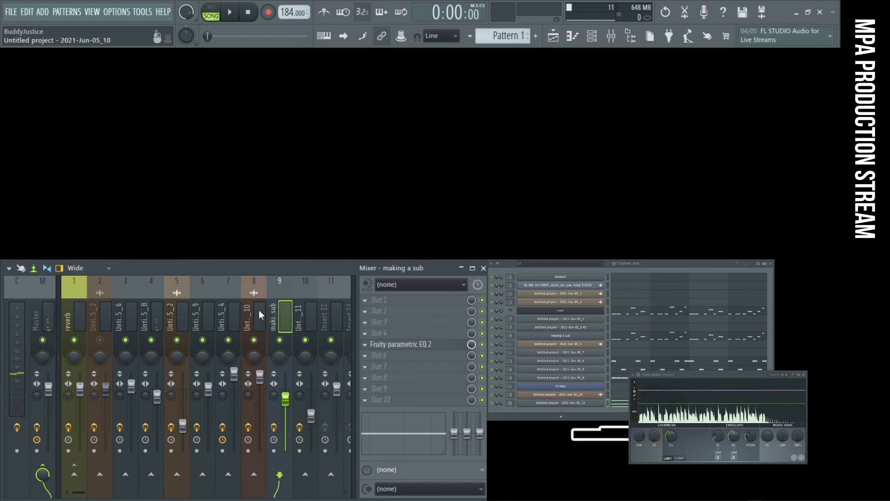
pyautogui.click(260, 312)
pyautogui.press('space')
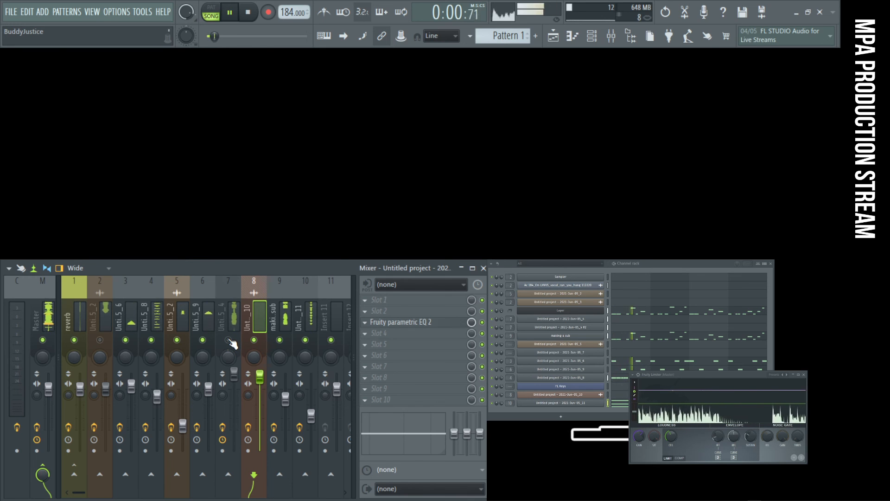
pyautogui.click(231, 342)
pyautogui.press('space')
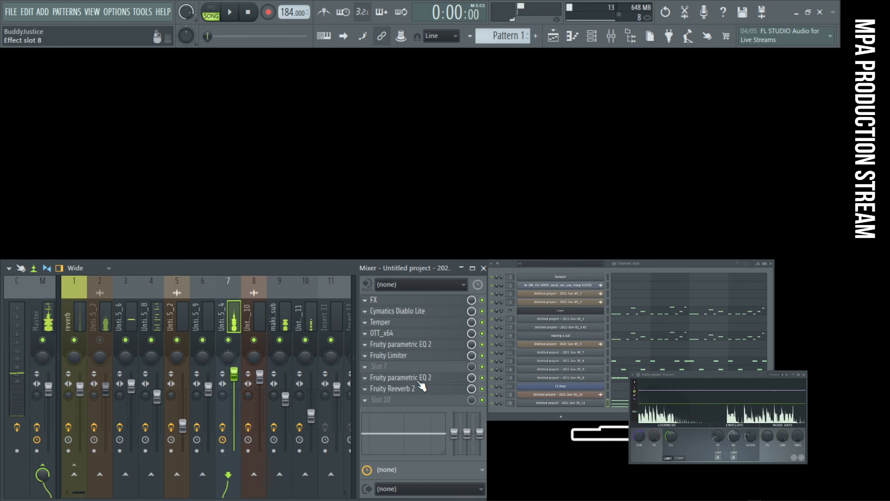
# - On the Untitled project - 2021-Jun-05_4 track, move the last equalizer and Fruity Reeverb 2 up one slot and insert Wider below them
pyautogui.click(418, 379)
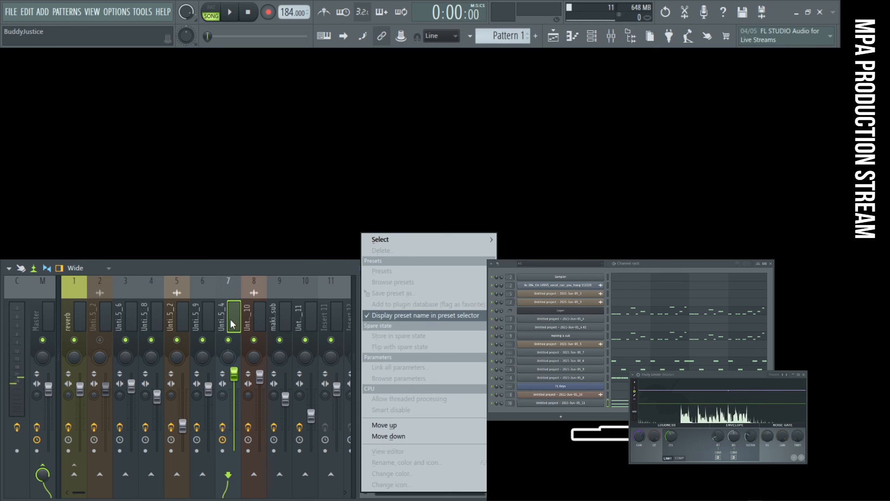
pyautogui.click(233, 321)
pyautogui.click(402, 398)
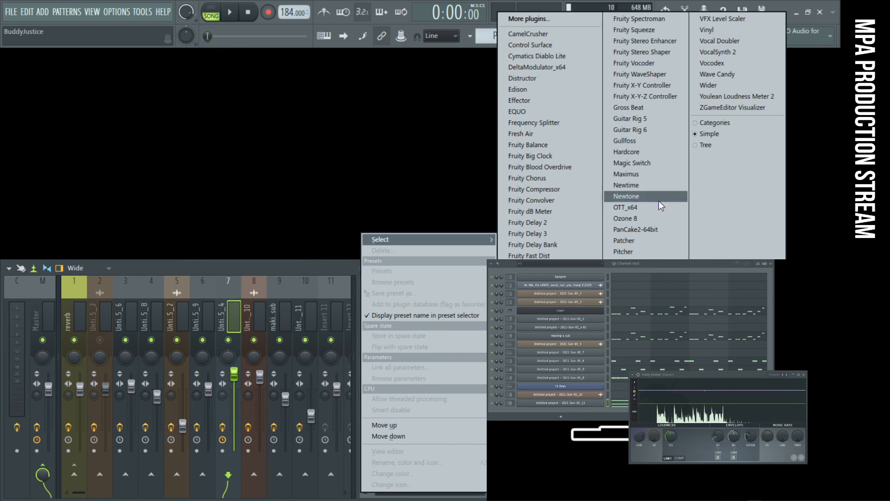
pyautogui.click(709, 86)
# - Set the width of Wider on the Untitled project - 2021-Jun-05_4 track to 130% while the song plays
pyautogui.moveTo(318, 165); pyautogui.dragTo(456, 101)
pyautogui.moveTo(398, 183); pyautogui.dragTo(390, 159)
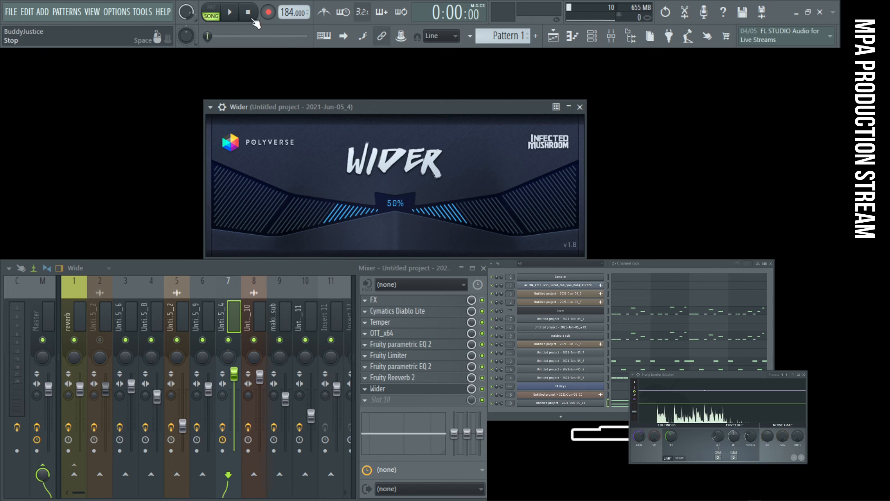
pyautogui.press('space')
pyautogui.moveTo(387, 200); pyautogui.dragTo(386, 129)
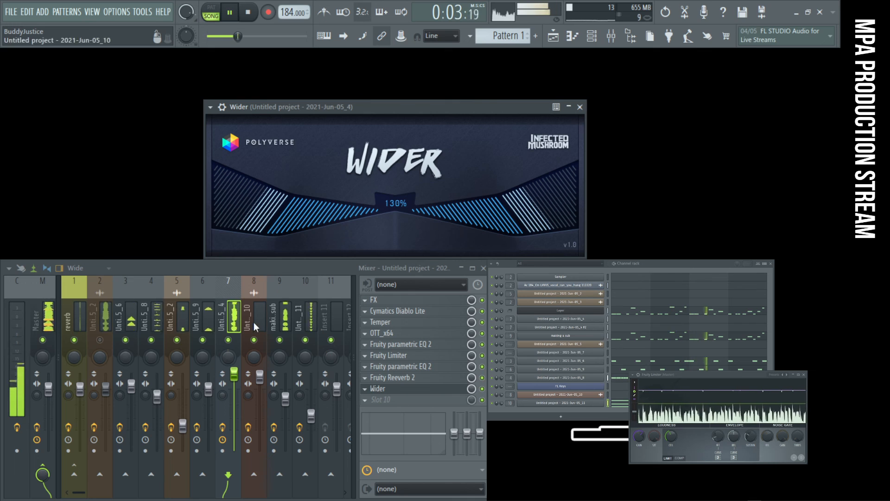
pyautogui.click(234, 325)
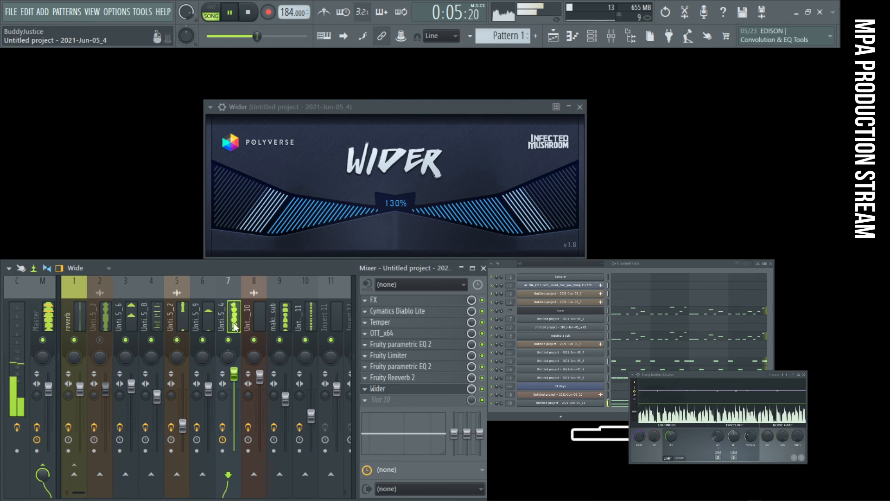
# - Insert Wider on the Untitled project - 2021-Jun-05_11 mixer track with a width of 102%, and close both Wider windows
pyautogui.click(313, 320)
pyautogui.click(397, 377)
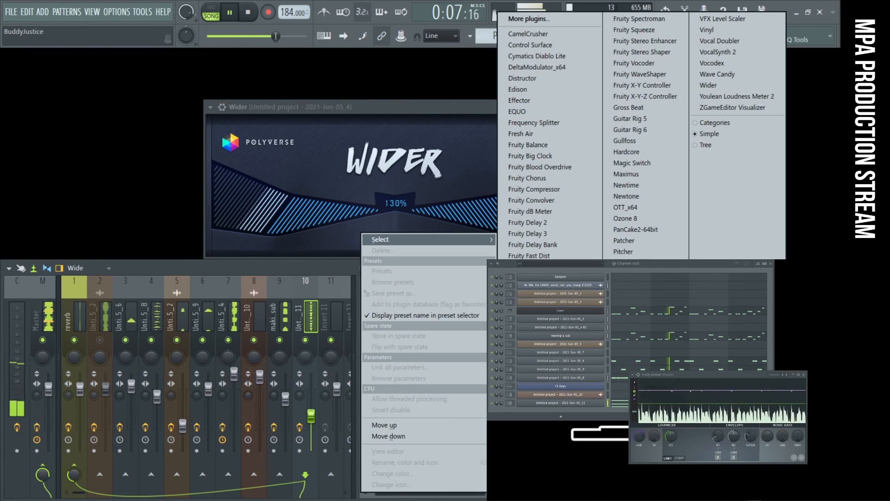
pyautogui.click(708, 85)
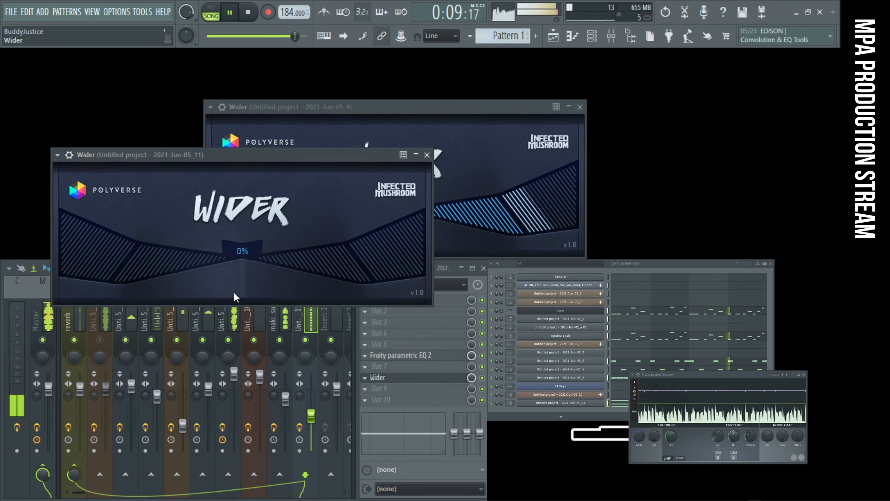
pyautogui.moveTo(242, 255); pyautogui.dragTo(243, 174)
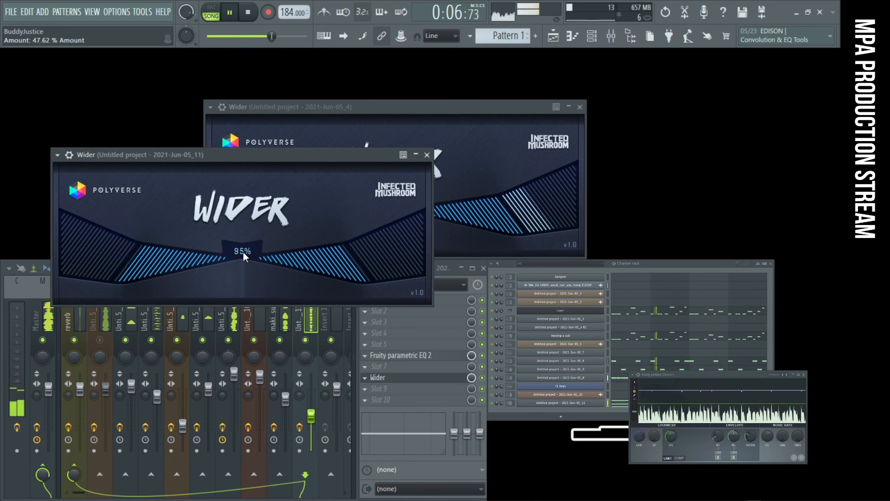
pyautogui.moveTo(243, 252); pyautogui.dragTo(218, 120)
pyautogui.moveTo(242, 252); pyautogui.dragTo(250, 317)
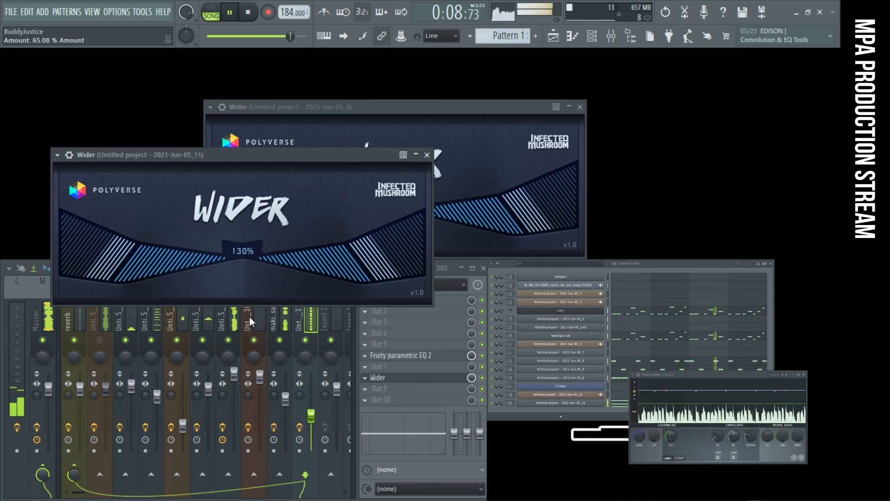
pyautogui.moveTo(239, 253); pyautogui.dragTo(233, 285)
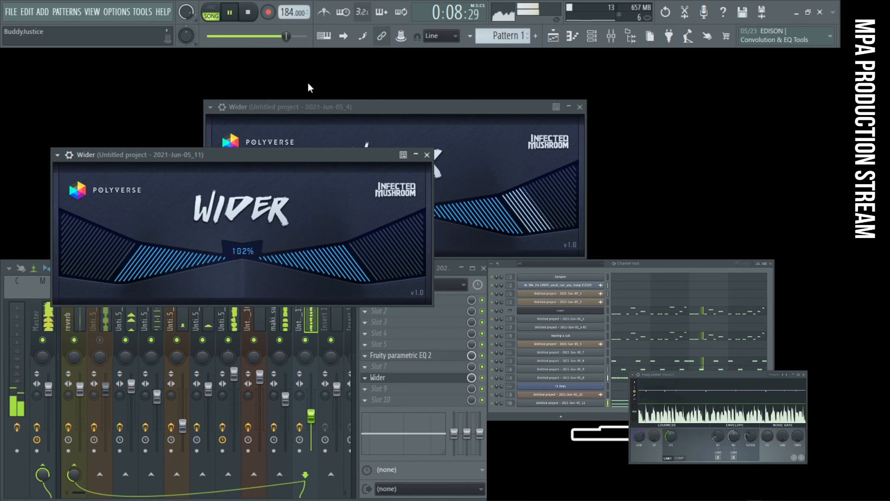
pyautogui.click(428, 155)
pyautogui.click(580, 106)
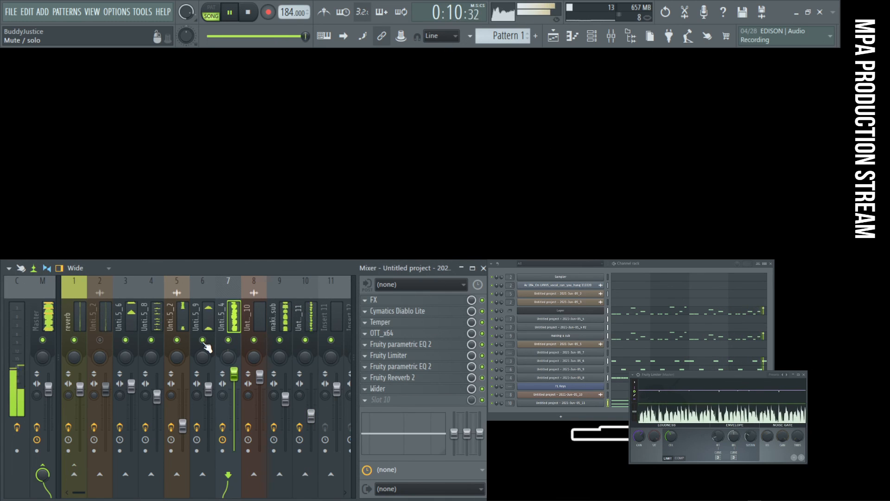
# - Check the mix with the Master track's stereo separation at 100% merged, and reset the separation
pyautogui.click(52, 319)
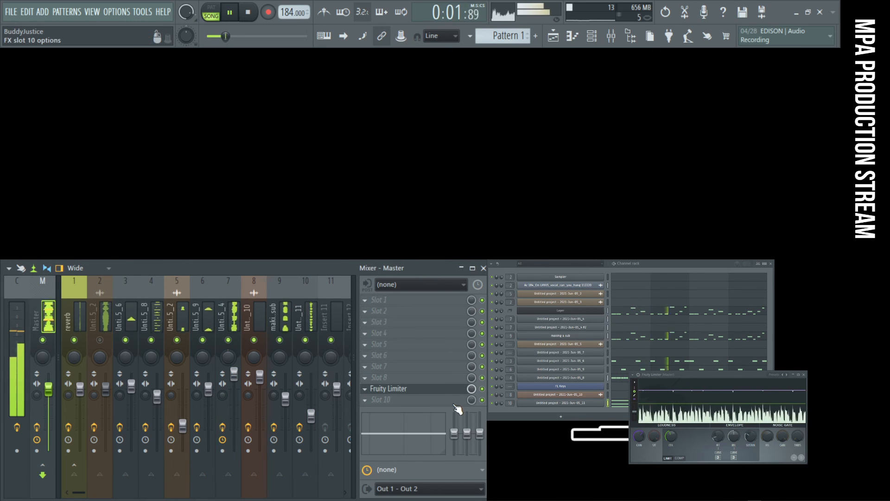
pyautogui.rightClick(40, 396)
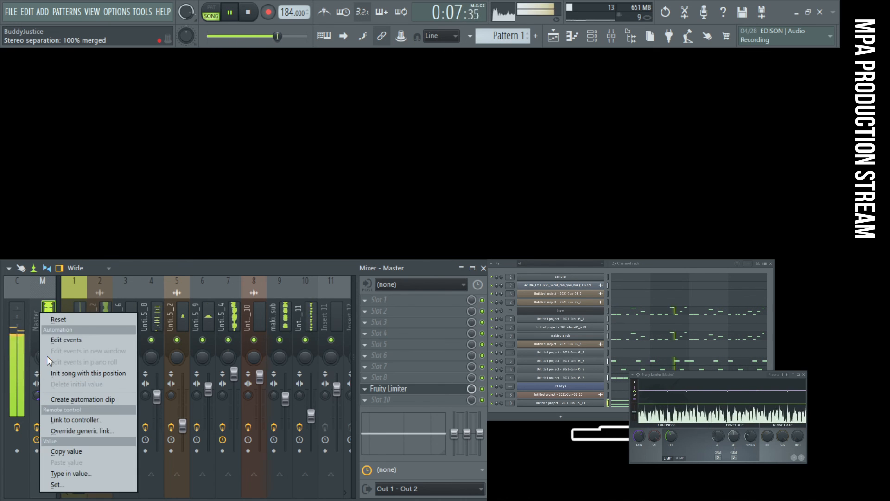
pyautogui.click(56, 322)
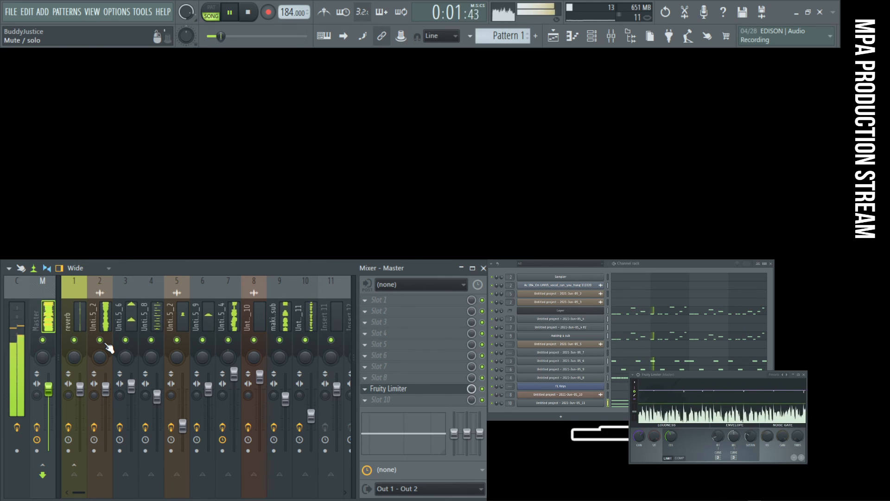
# - Open the Playlist and slice the vocal clip on Track 1 at step 7 of bar 1
pyautogui.click(95, 304)
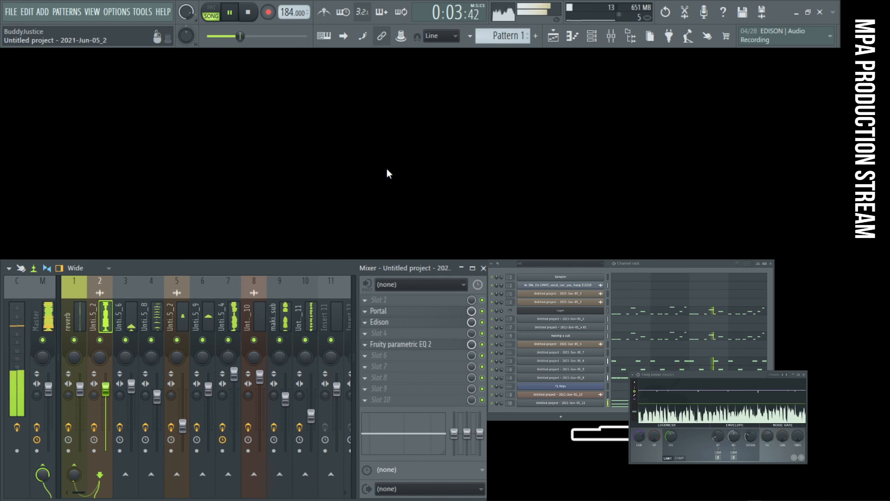
pyautogui.click(554, 36)
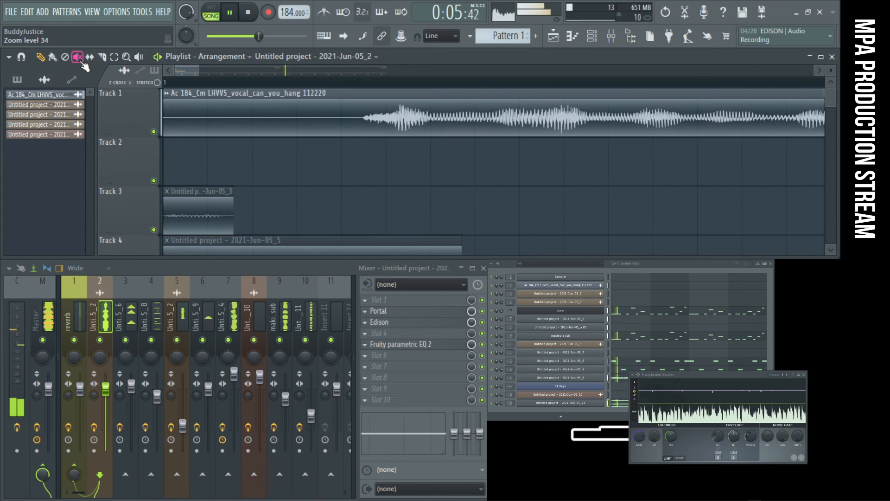
pyautogui.press('c')
pyautogui.scroll(-1, 487, 167)
pyautogui.press('space')
pyautogui.press('space')
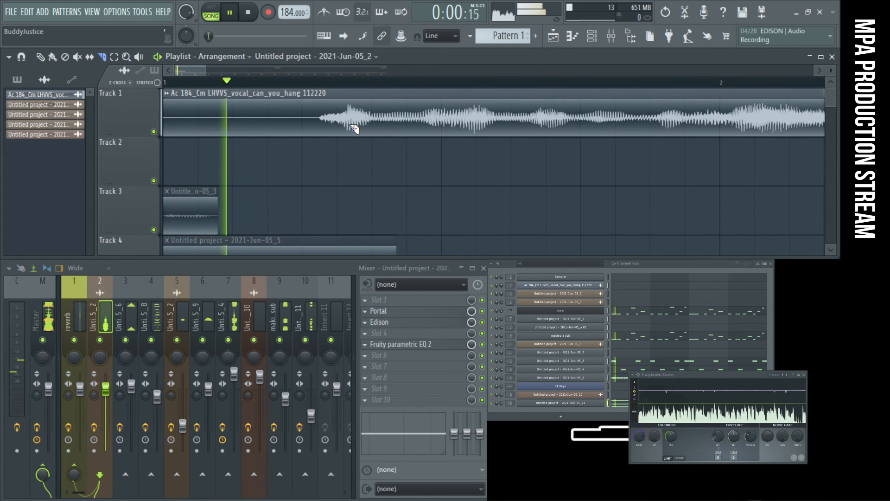
pyautogui.press('space')
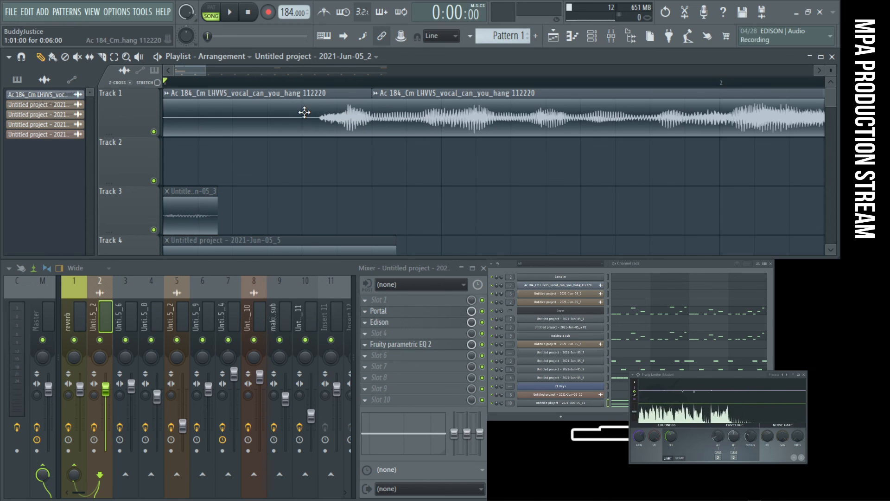
# - Build three two-step vocal chops in front of the main vocal clip on Track 1 and play the song with them
pyautogui.moveTo(306, 139)
pyautogui.mouseDown()
pyautogui.moveTo(322, 127)
pyautogui.moveTo(201, 127)
pyautogui.mouseUp()
pyautogui.press('p')
pyautogui.rightClick(276, 119)
pyautogui.press('space')
pyautogui.keyDown('ctrl'); pyautogui.rightClick(489, 179); pyautogui.keyUp('ctrl')
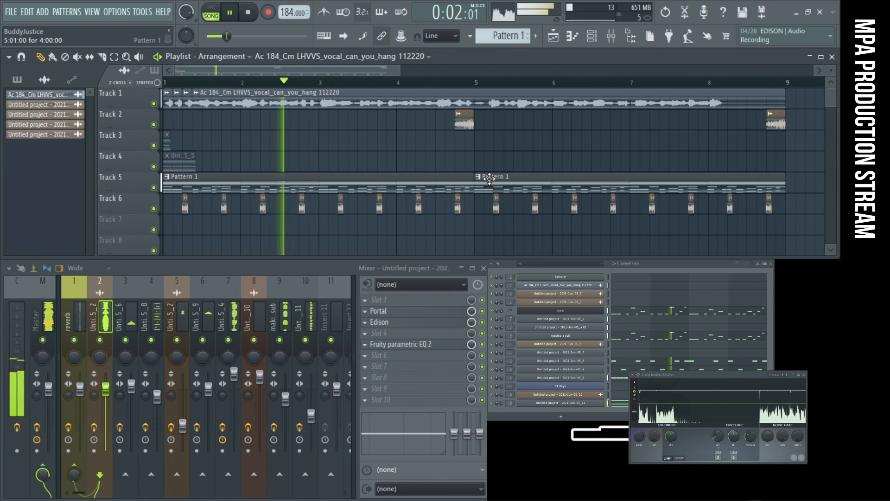
pyautogui.press('F12')
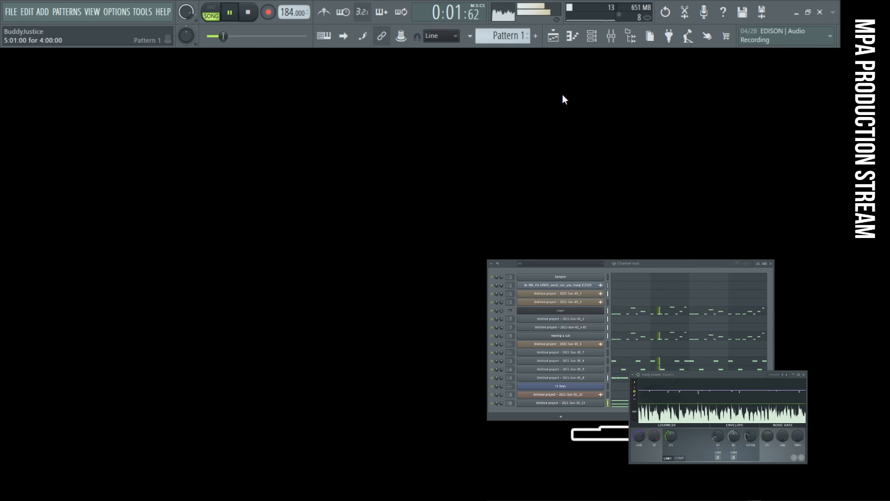
pyautogui.click(555, 37)
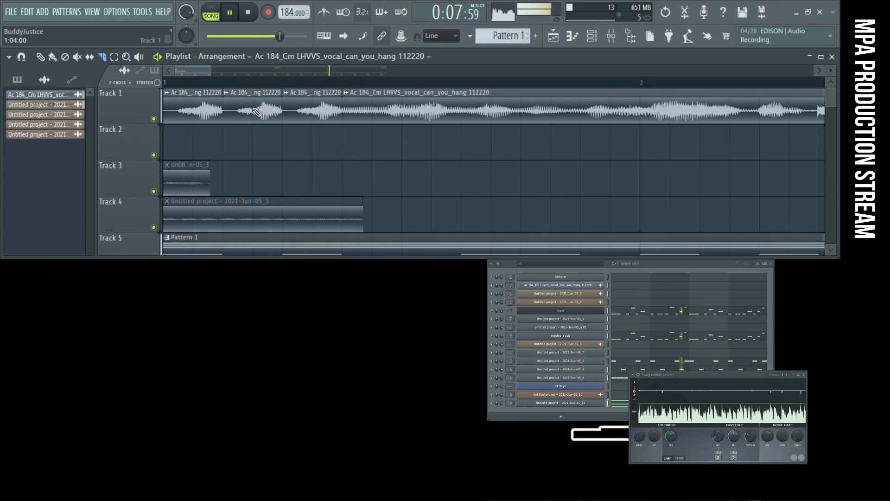
# - Remove the second two-step vocal chop and slice the first one at step 2 of bar 1
pyautogui.moveTo(271, 124); pyautogui.dragTo(218, 117)
pyautogui.press('space')
pyautogui.press('space')
pyautogui.press('space')
pyautogui.press('space')
pyautogui.moveTo(271, 112); pyautogui.dragTo(206, 115)
pyautogui.press('space')
pyautogui.rightClick(281, 112)
pyautogui.press('space')
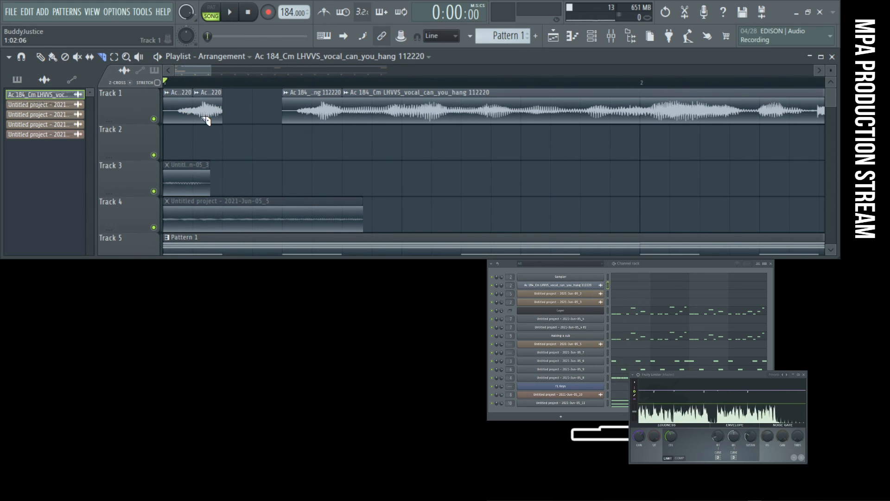
# - Keep only the loud one-step vocal chop and repeat it across the first four steps of bar 1
pyautogui.click(177, 108)
pyautogui.press('space')
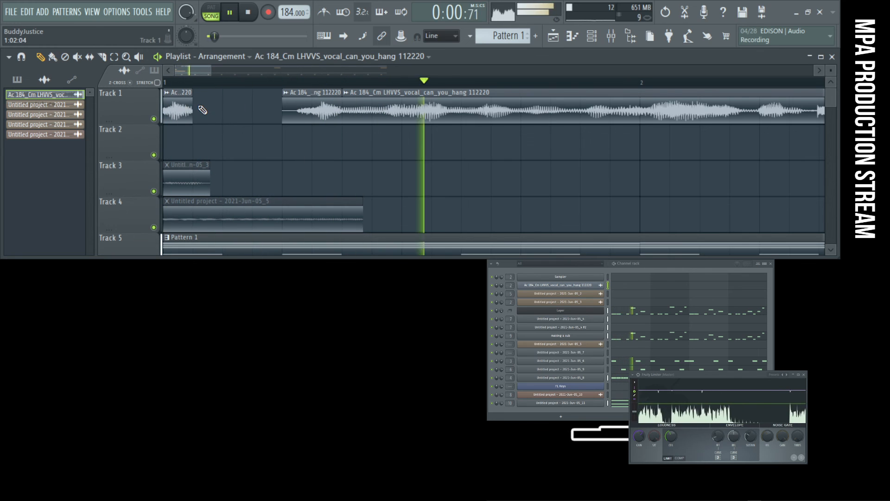
pyautogui.press('space')
pyautogui.press('space')
pyautogui.press('space')
pyautogui.click(238, 109)
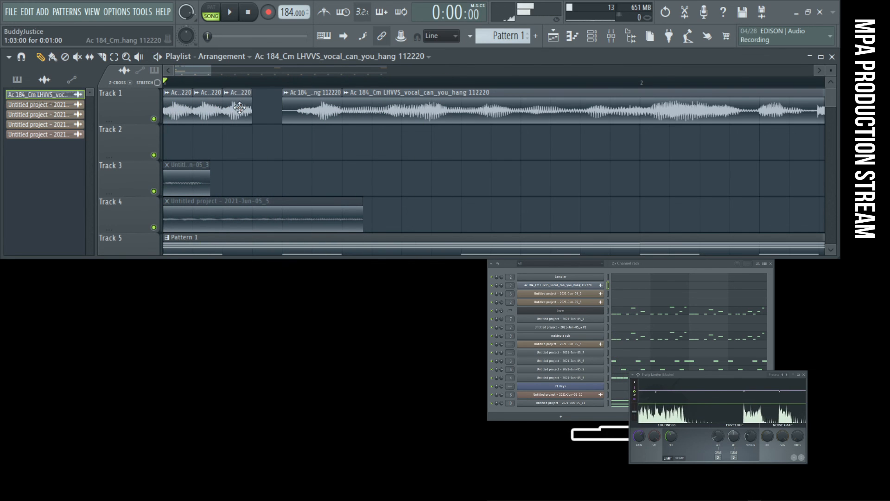
pyautogui.click(266, 110)
pyautogui.press('space')
# - Delete the four one-step vocal chops at the start of Track 1 one by one, checking the playback between deletions
pyautogui.press('space')
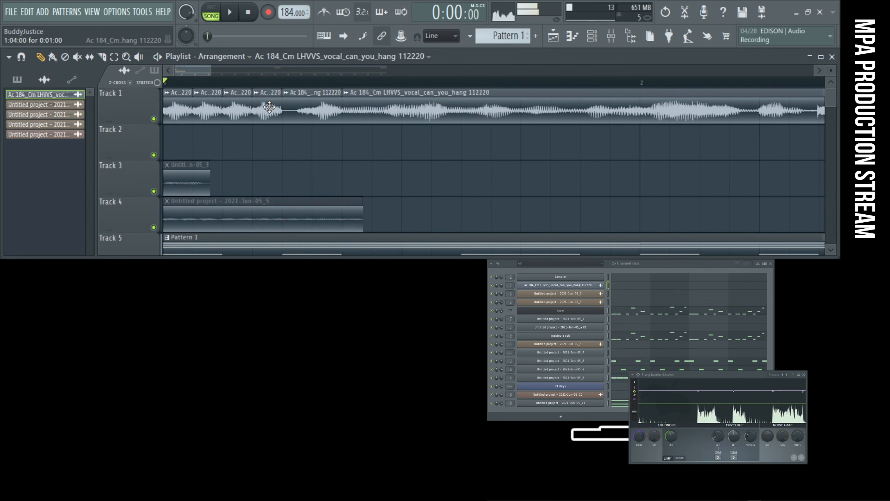
pyautogui.press('space')
pyautogui.press('space')
pyautogui.rightClick(178, 111)
pyautogui.rightClick(207, 111)
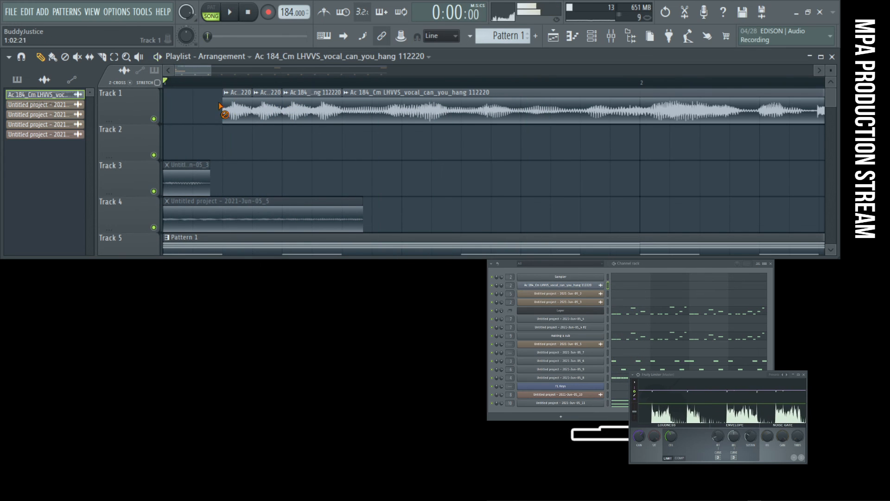
pyautogui.rightClick(237, 111)
pyautogui.press('space')
# - Make the remaining vocal chop three steps long from step 3 of bar 1 and extend the main vocal clip's start to meet it
pyautogui.press('space')
pyautogui.rightClick(265, 111)
pyautogui.press('space')
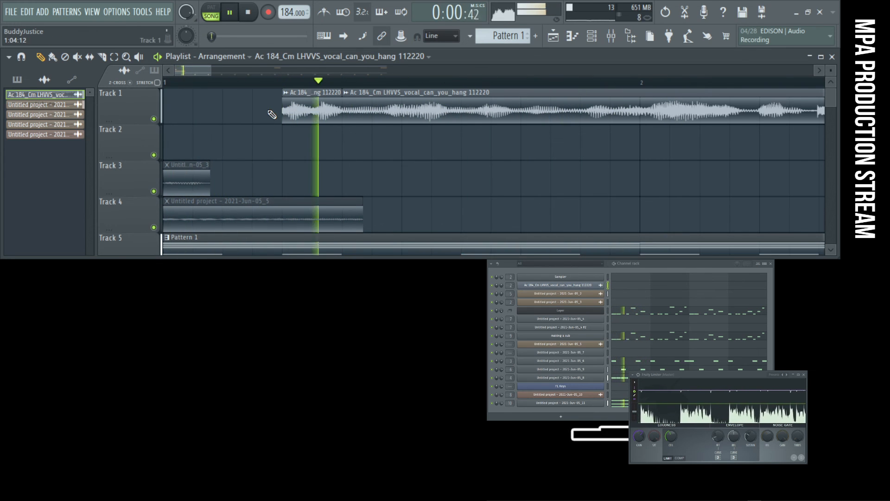
pyautogui.moveTo(284, 110); pyautogui.dragTo(237, 111)
pyautogui.press('space')
pyautogui.rightClick(255, 113)
pyautogui.press('space')
pyautogui.press('space')
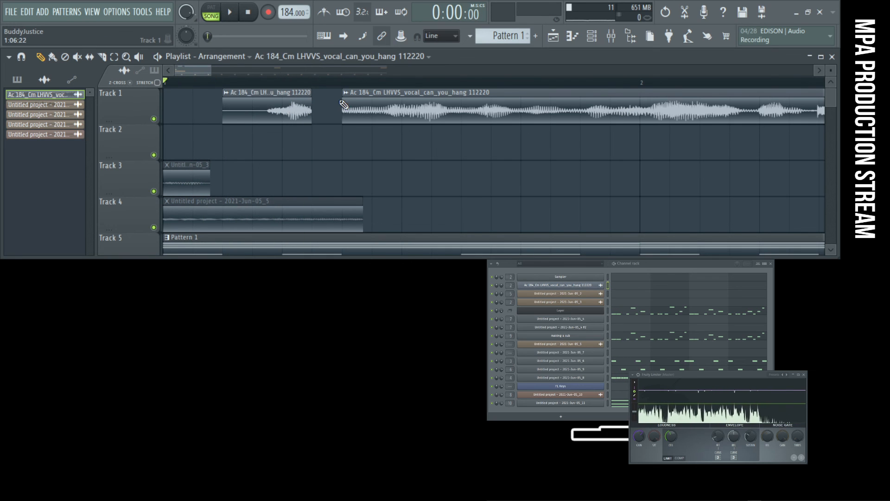
pyautogui.moveTo(342, 99); pyautogui.dragTo(311, 103)
pyautogui.press('space')
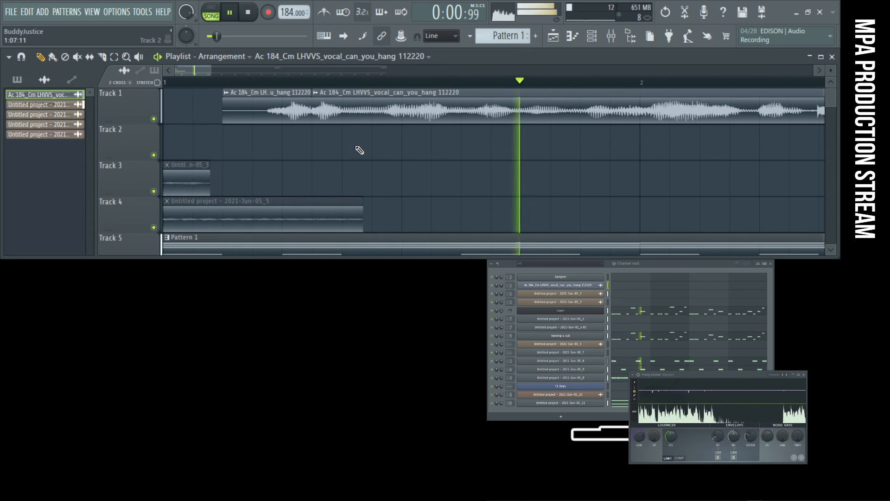
pyautogui.keyDown('ctrl'); pyautogui.rightClick(387, 153); pyautogui.keyUp('ctrl')
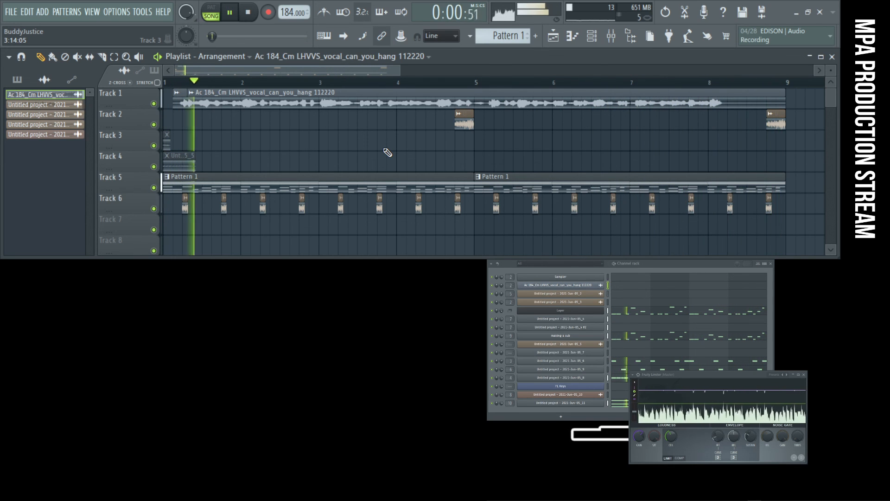
pyautogui.scroll(5, 159, 91)
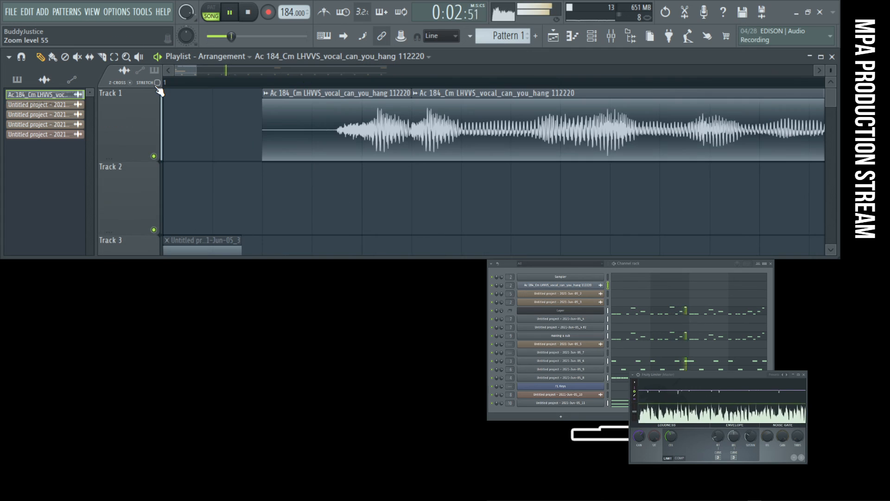
# - Move the vocal chop one step earlier, slice off its last step and repeat that slice in the gap before the main clip
pyautogui.moveTo(389, 131); pyautogui.dragTo(358, 129)
pyautogui.click(387, 129)
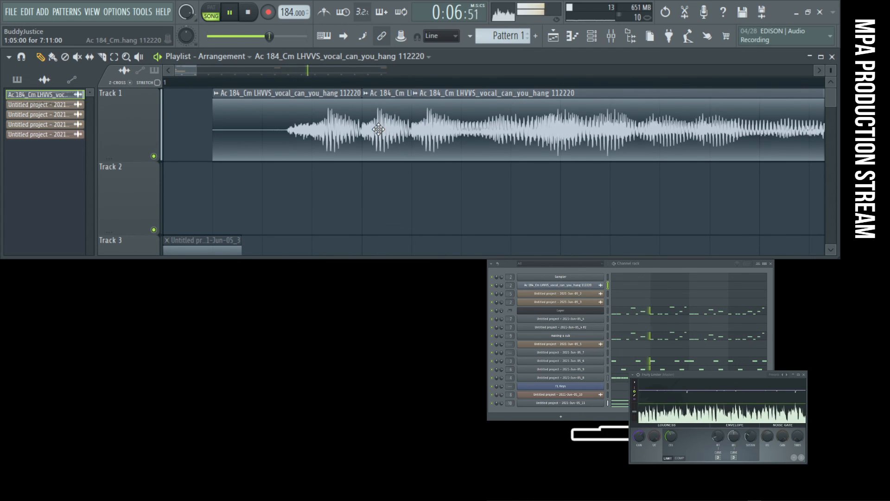
pyautogui.rightClick(378, 130)
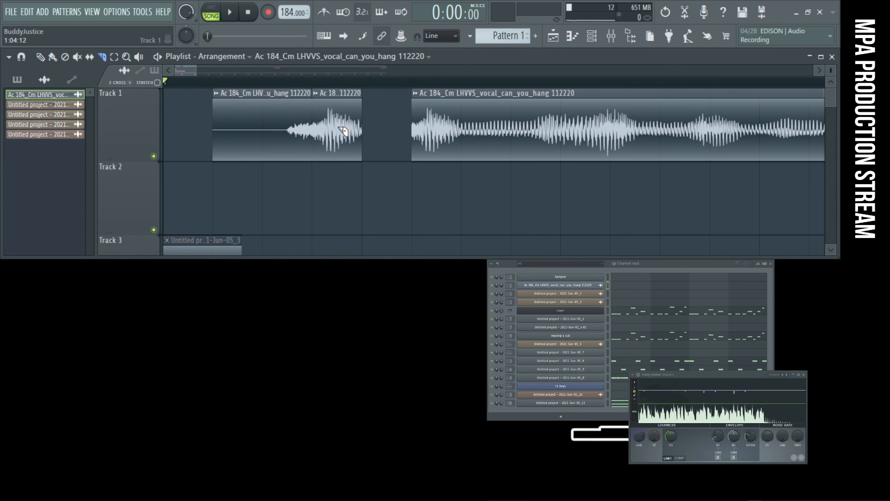
pyautogui.click(340, 138)
pyautogui.click(389, 132)
pyautogui.press('space')
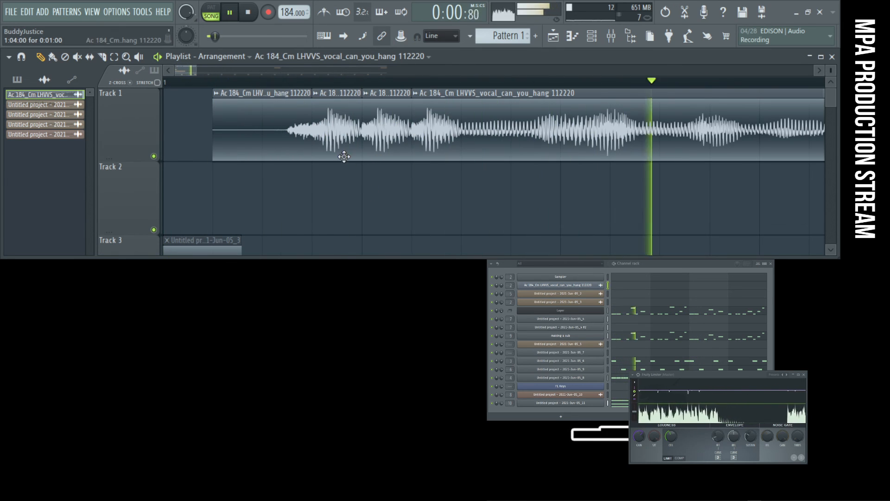
pyautogui.keyDown('ctrl'); pyautogui.rightClick(391, 180); pyautogui.keyUp('ctrl')
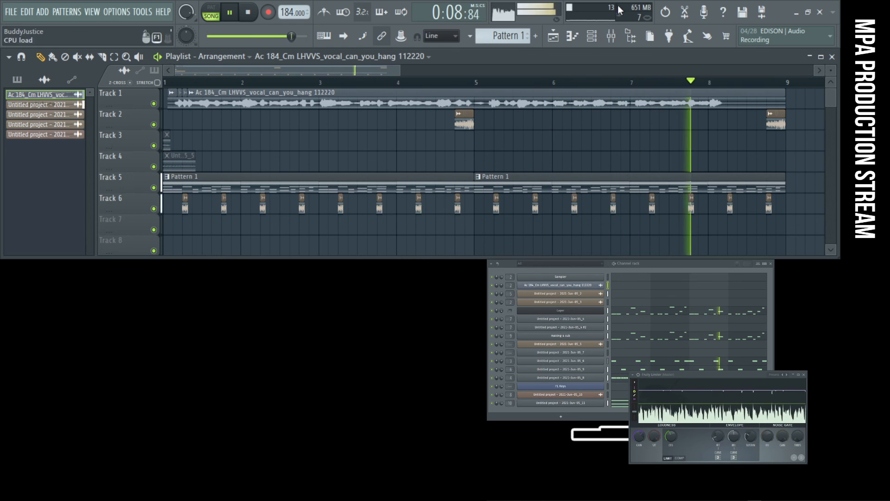
# - Set the Untitled project - 2021-Jun-05_11 mixer track's volume to 65% while Untitled project - 2021-Jun-05_2 is muted, and unmute that track
pyautogui.click(612, 41)
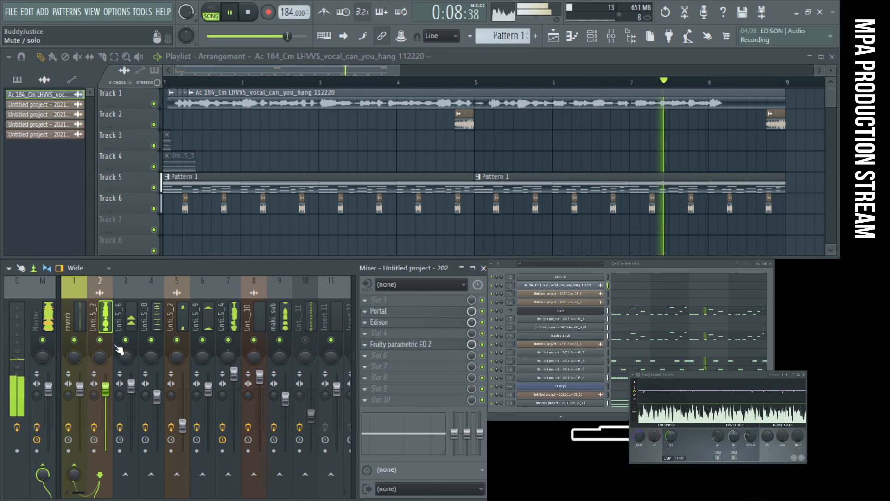
pyautogui.click(305, 340)
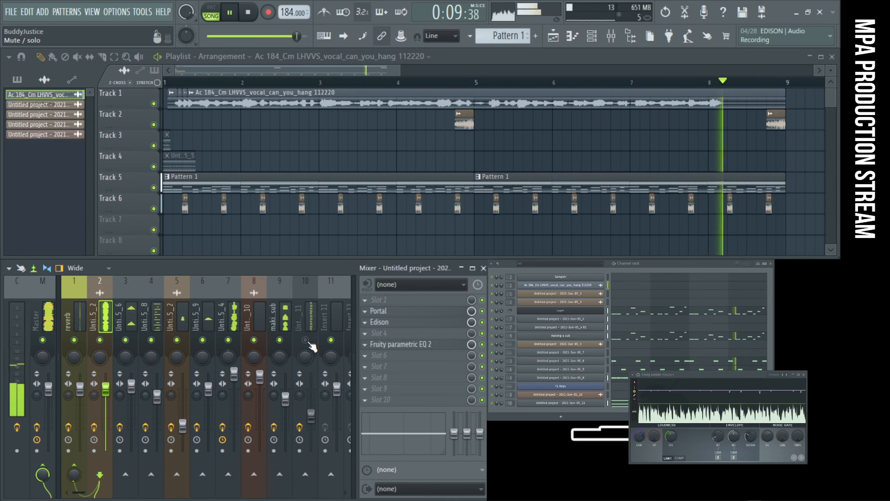
pyautogui.click(100, 340)
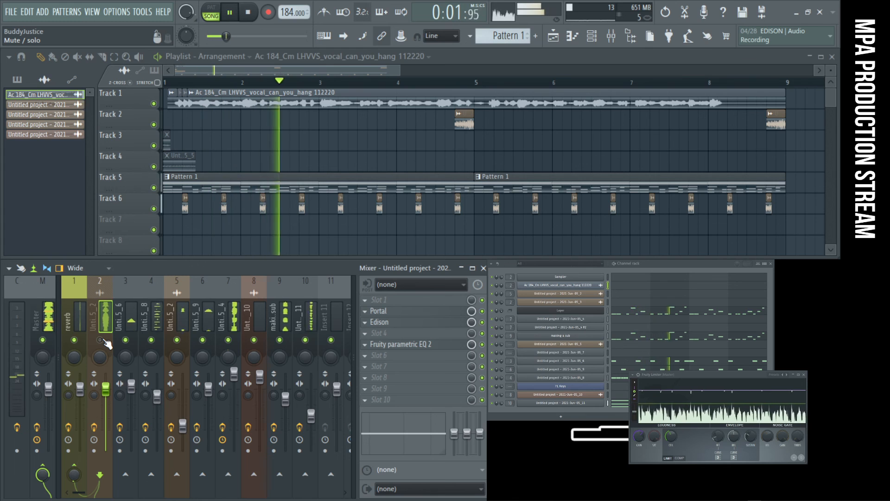
pyautogui.moveTo(311, 415); pyautogui.dragTo(311, 410)
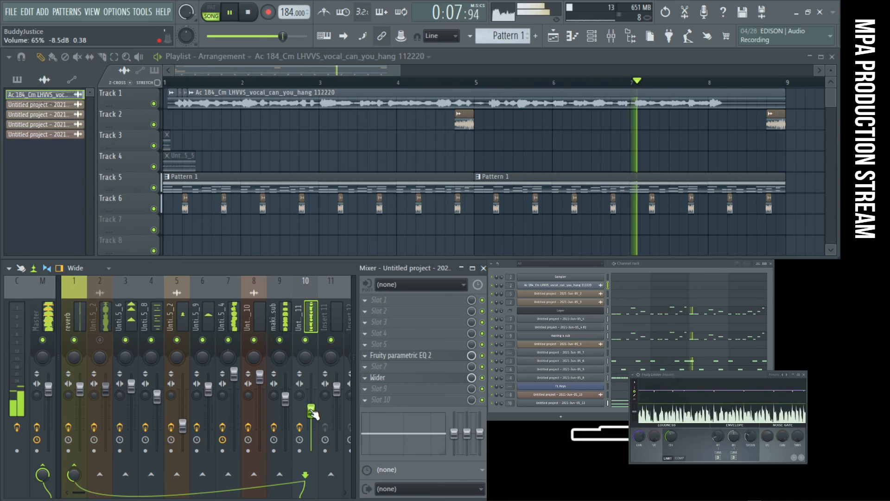
pyautogui.click(100, 340)
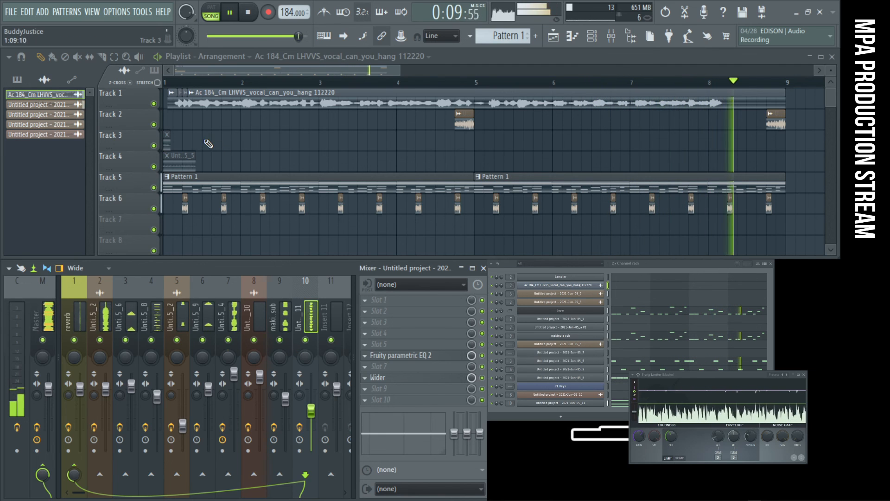
# - Move the first two vocal chops one step earlier to the start of bar 1 and fill the gap with another one-step chop
pyautogui.moveTo(194, 135); pyautogui.dragTo(130, 82)
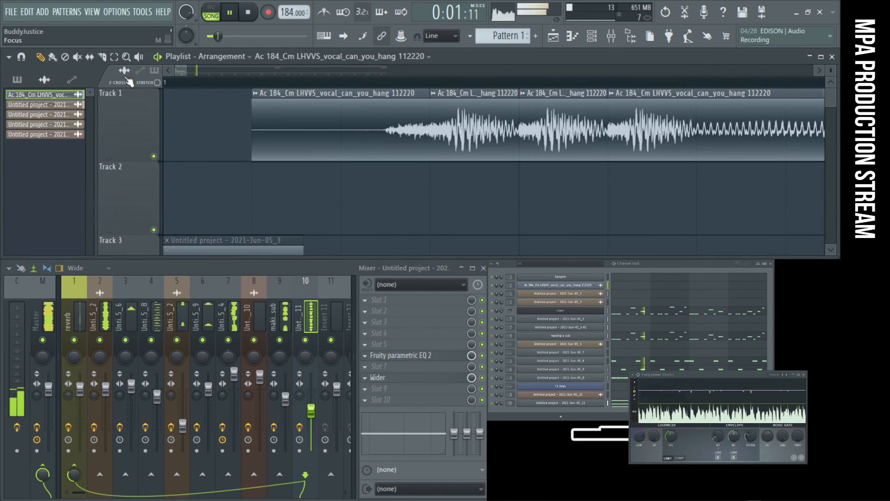
pyautogui.scroll(-2, 346, 133)
pyautogui.moveTo(302, 135); pyautogui.dragTo(259, 135)
pyautogui.moveTo(338, 133); pyautogui.dragTo(288, 133)
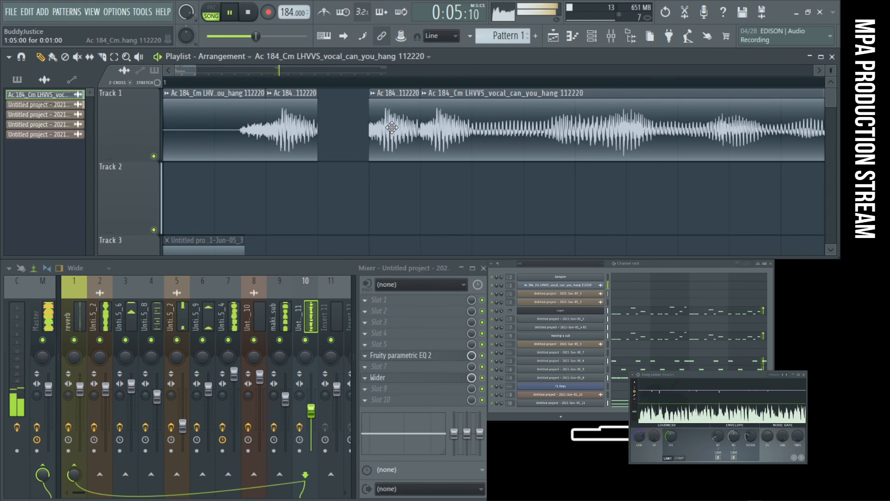
pyautogui.click(332, 126)
pyautogui.press('space')
pyautogui.press('space')
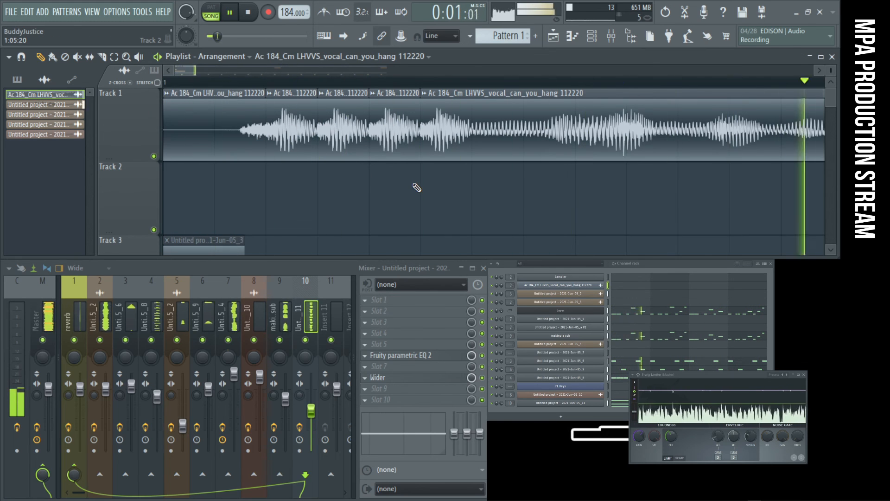
# - Play the song without the last one-step chop before the main vocal clip, and put the chop back
pyautogui.scroll(-2, 369, 184)
pyautogui.press('space')
pyautogui.rightClick(278, 141)
pyautogui.press('space')
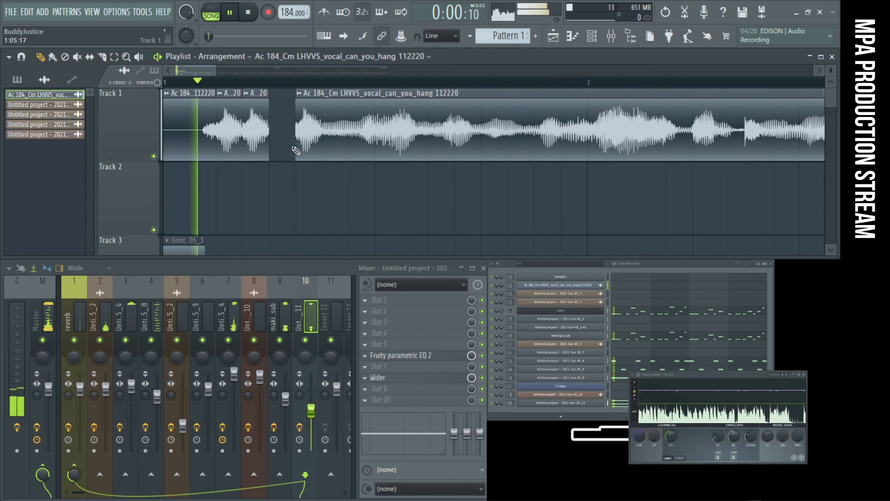
pyautogui.click(289, 147)
pyautogui.press('space')
pyautogui.press('space')
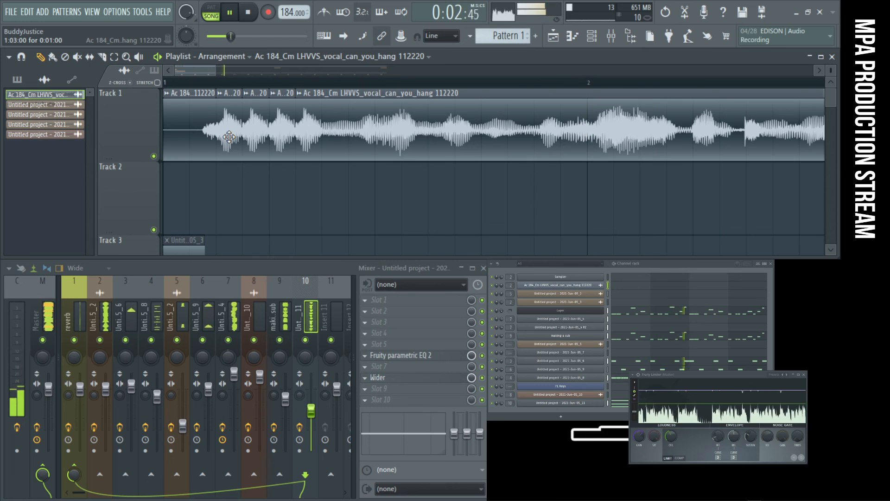
pyautogui.scroll(-3, 261, 148)
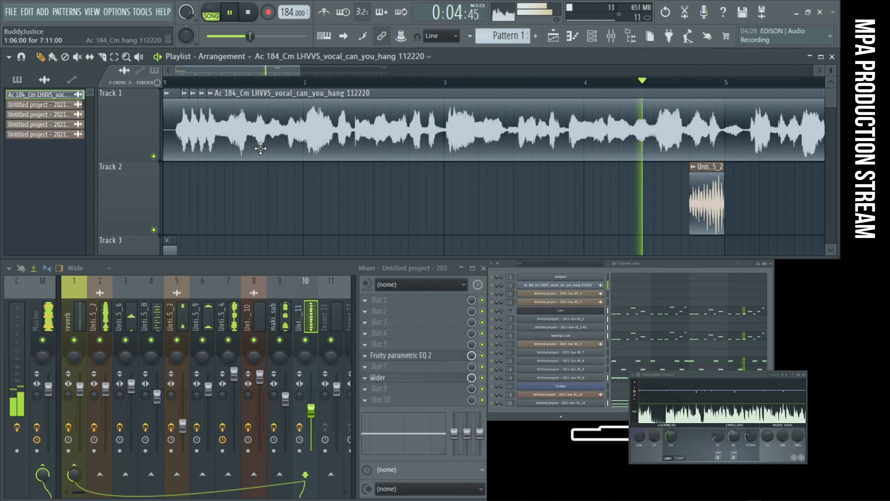
pyautogui.scroll(-2, 458, 202)
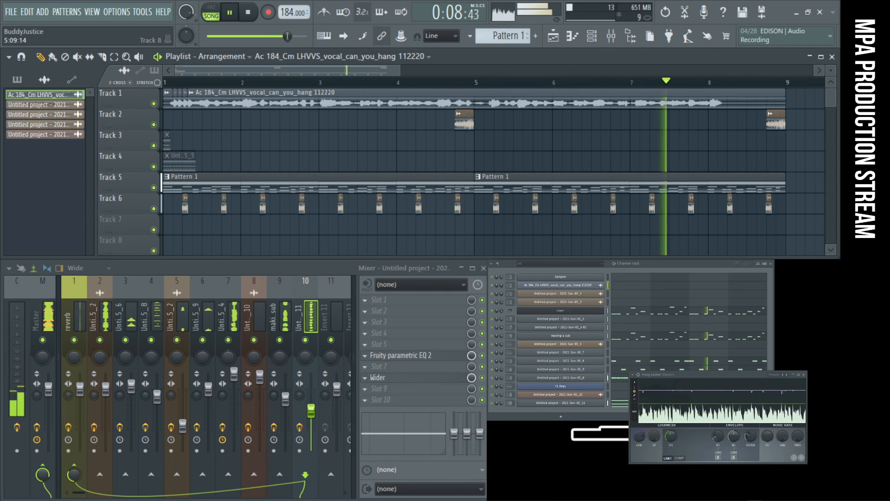
pyautogui.moveTo(637, 500)
pyautogui.mouseDown()
pyautogui.moveTo(637, 379)
pyautogui.moveTo(638, 500)
pyautogui.mouseUp()
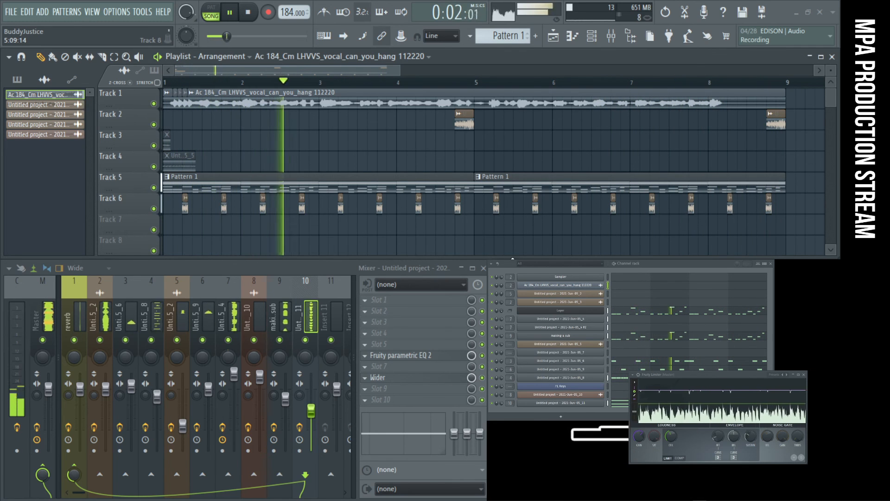
pyautogui.click(126, 71)
pyautogui.scroll(-3, 324, 166)
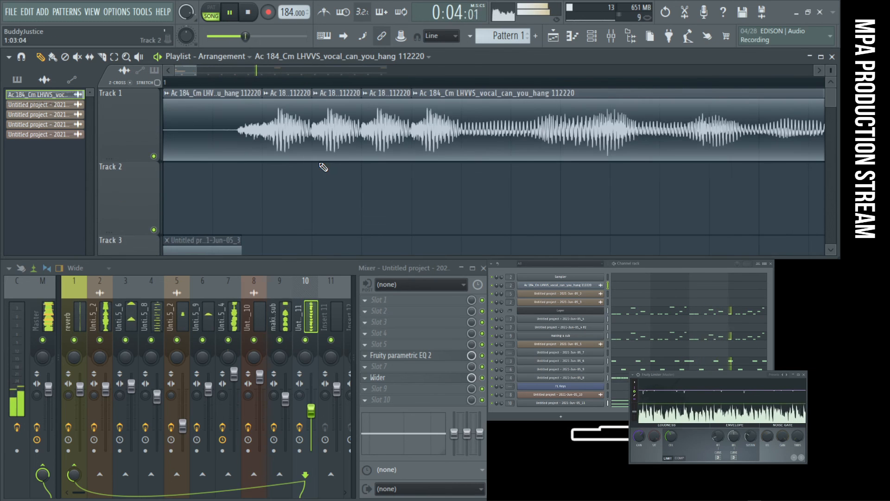
# - Delete the one-step vocal chops on Track 1 and extend the main vocal clip's start back to one step after bar 1
pyautogui.rightClick(184, 135)
pyautogui.rightClick(234, 133)
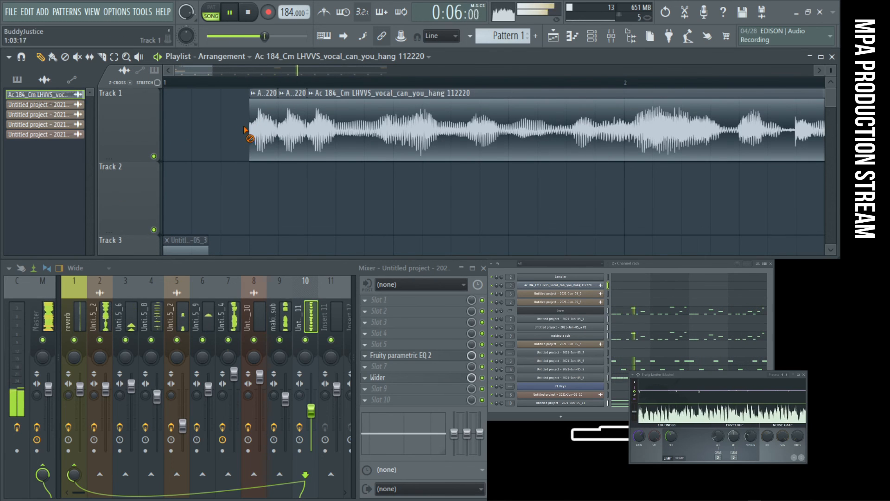
pyautogui.rightClick(264, 132)
pyautogui.rightClick(293, 130)
pyautogui.rightClick(313, 129)
pyautogui.hotkey('ctrl', 'z')
pyautogui.rightClick(263, 132)
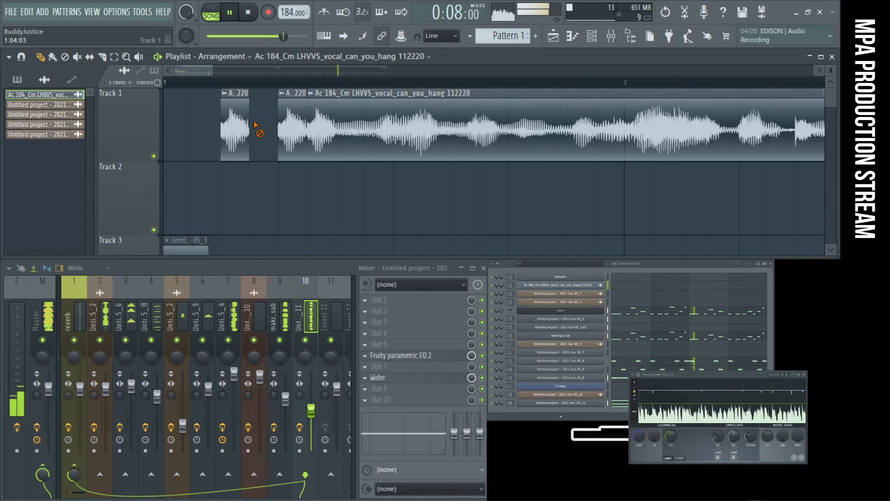
pyautogui.rightClick(292, 131)
pyautogui.rightClick(234, 134)
pyautogui.moveTo(308, 129); pyautogui.dragTo(190, 130)
pyautogui.press('space')
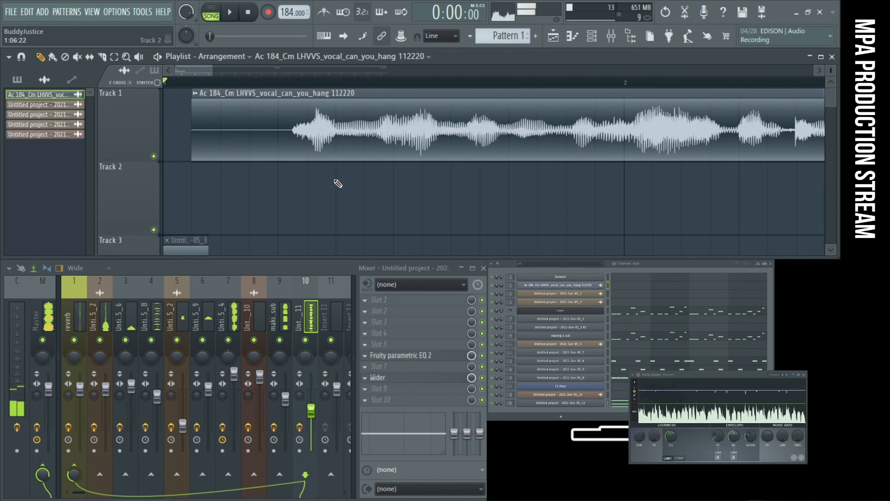
# - Play the song from the start to hear the unchopped vocal against the beat
pyautogui.scroll(-4, 339, 195)
pyautogui.keyDown('ctrl'); pyautogui.rightClick(362, 189); pyautogui.keyUp('ctrl')
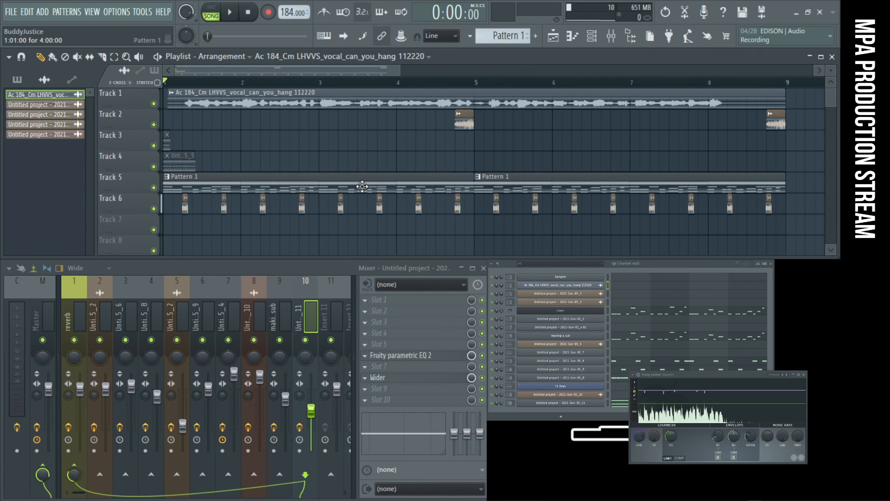
pyautogui.press('space')
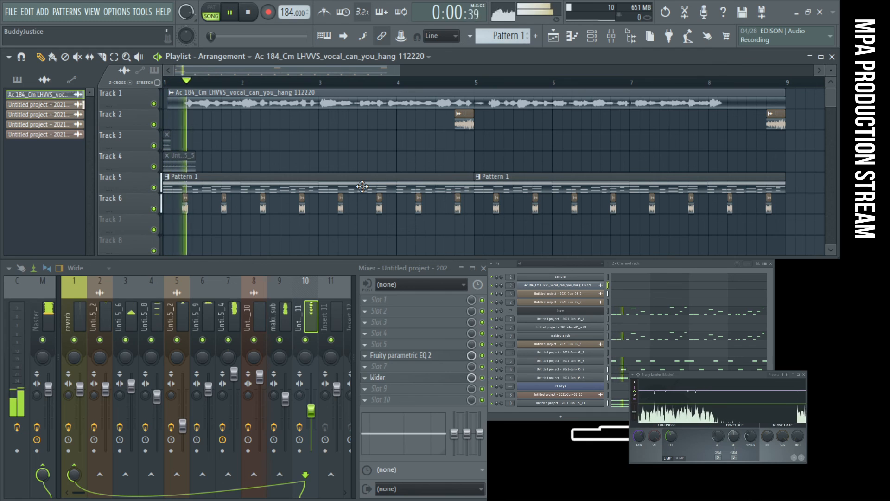
pyautogui.press('space')
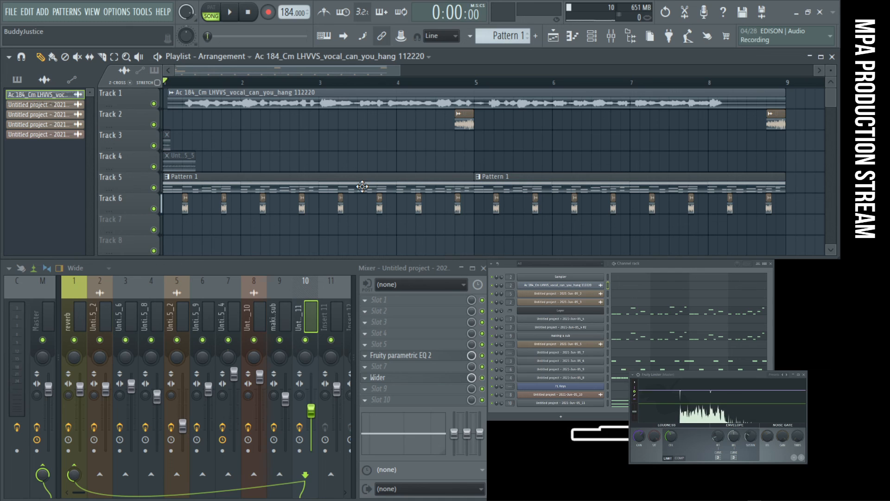
# - Mute the Untitled project - 2021-Jun-05_11 and Untitled project - 2021-Jun-05_2 mixer tracks and play the song's opening twice
pyautogui.click(305, 340)
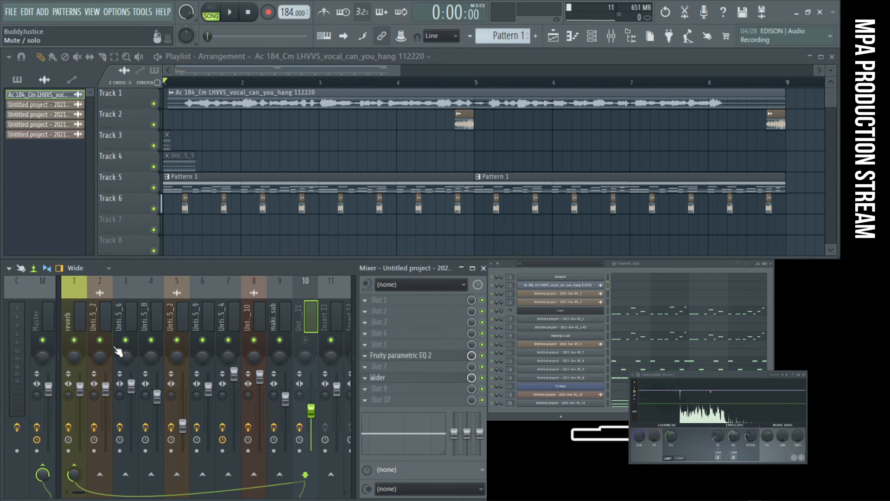
pyautogui.click(100, 340)
pyautogui.press('space')
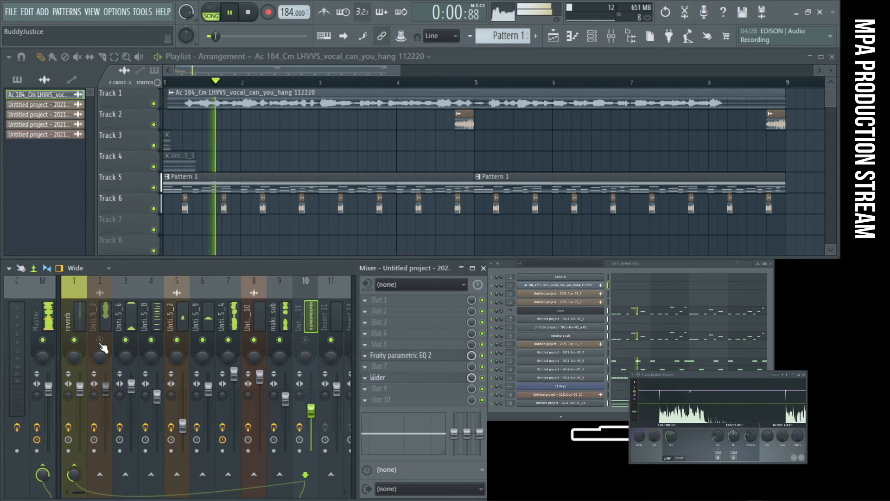
pyautogui.press('space')
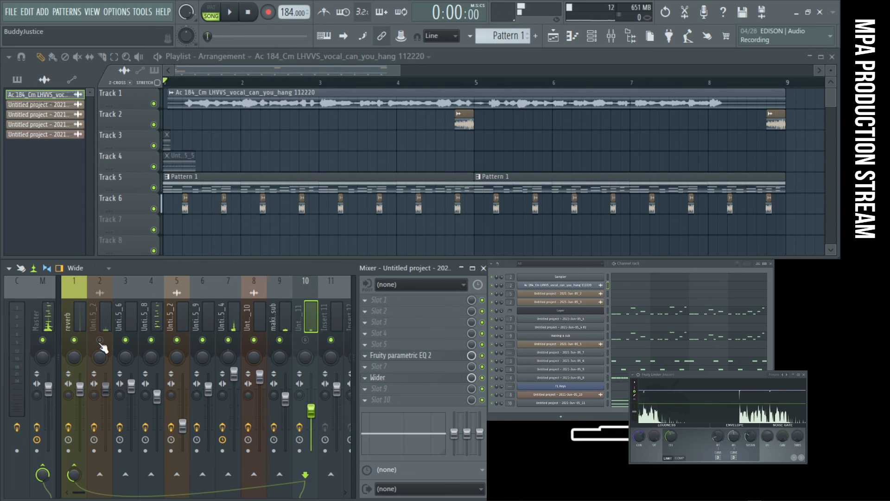
pyautogui.press('space')
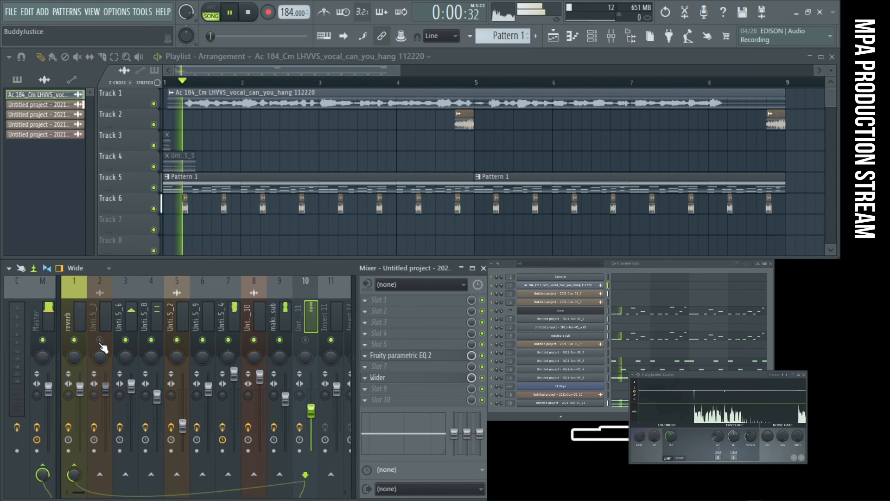
pyautogui.press('space')
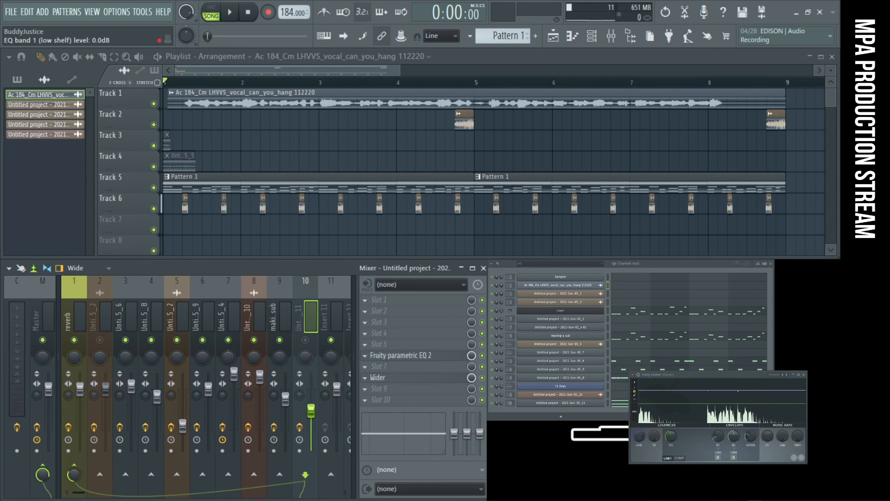
# - Bring up OBS, start song playback and mute the Focusrite microphone in the OBS audio mixer
pyautogui.moveTo(672, 500); pyautogui.dragTo(668, 372)
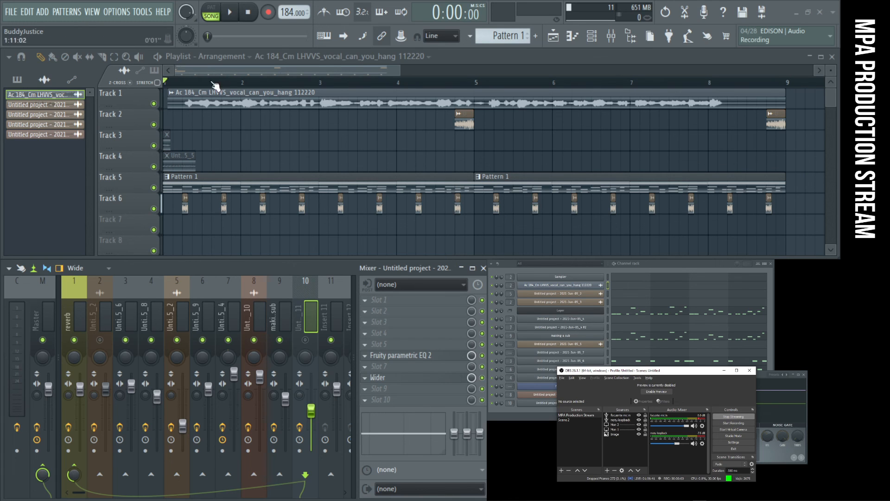
pyautogui.click(229, 12)
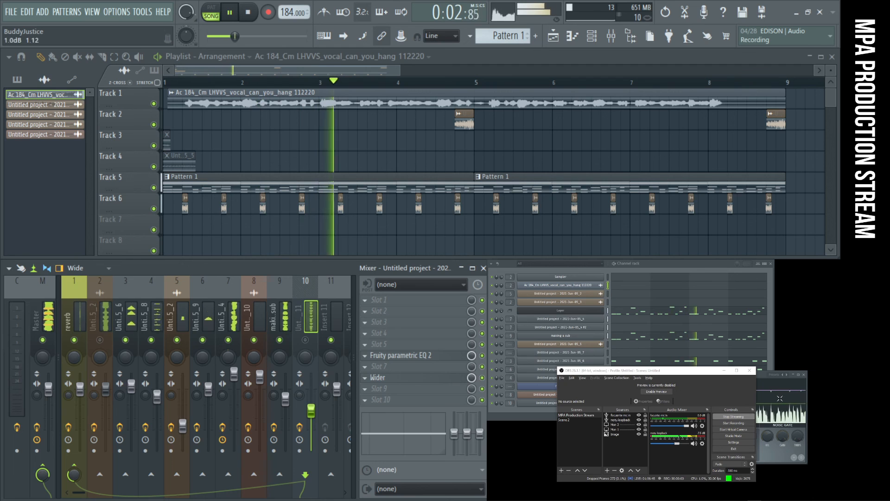
pyautogui.moveTo(663, 373)
pyautogui.mouseDown()
pyautogui.moveTo(738, 376)
pyautogui.moveTo(673, 378)
pyautogui.mouseUp()
pyautogui.click(704, 431)
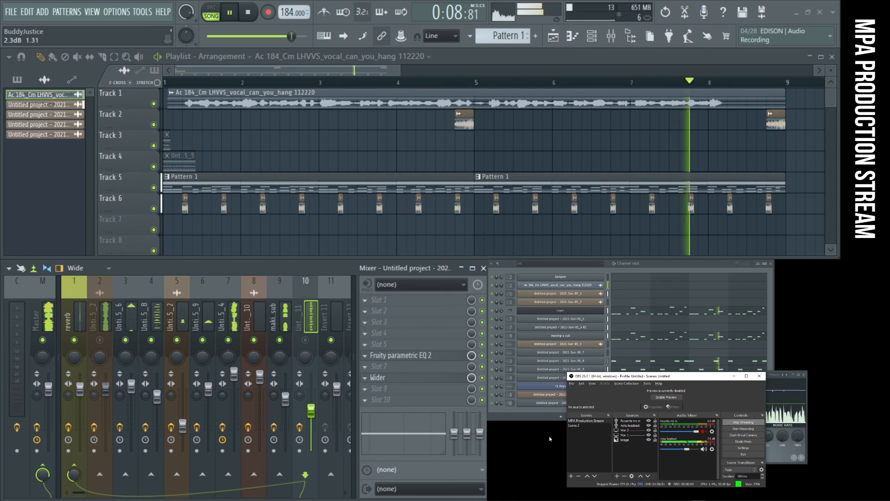
# - Unmute the Untitled project - 2021-Jun-05_11 and Untitled project - 2021-Jun-05_2 mixer tracks while the song plays
pyautogui.click(305, 341)
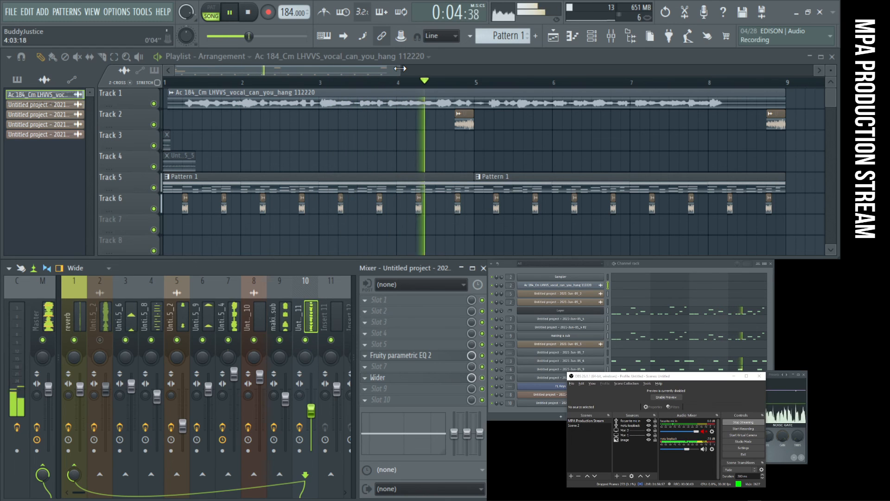
pyautogui.moveTo(400, 68); pyautogui.dragTo(513, 69)
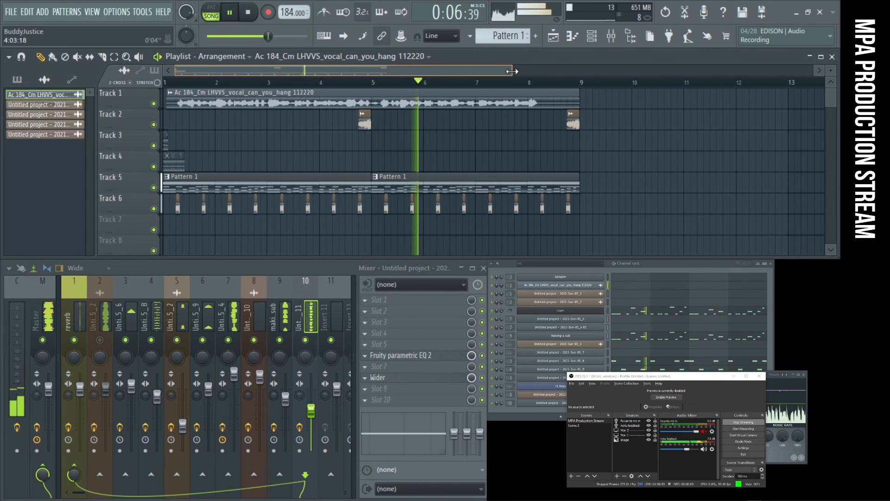
pyautogui.click(100, 341)
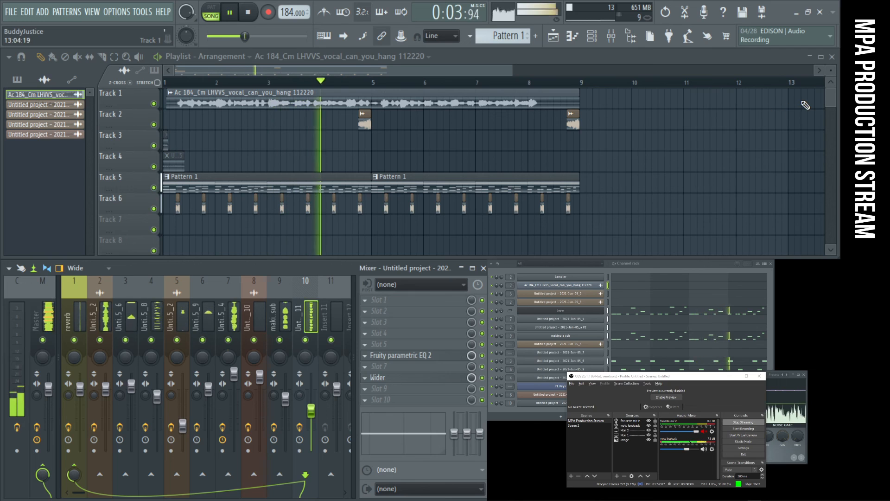
# - Place another vocal clip on Track 1 around the middle of bar 13
pyautogui.click(822, 102)
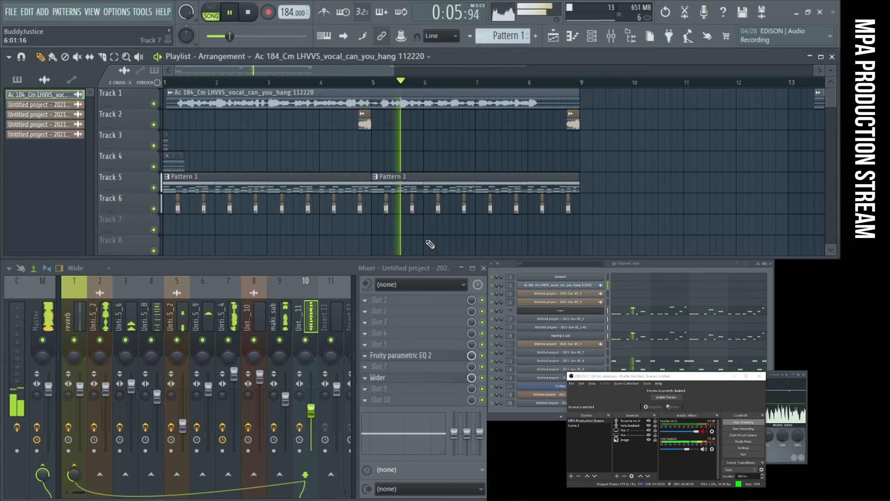